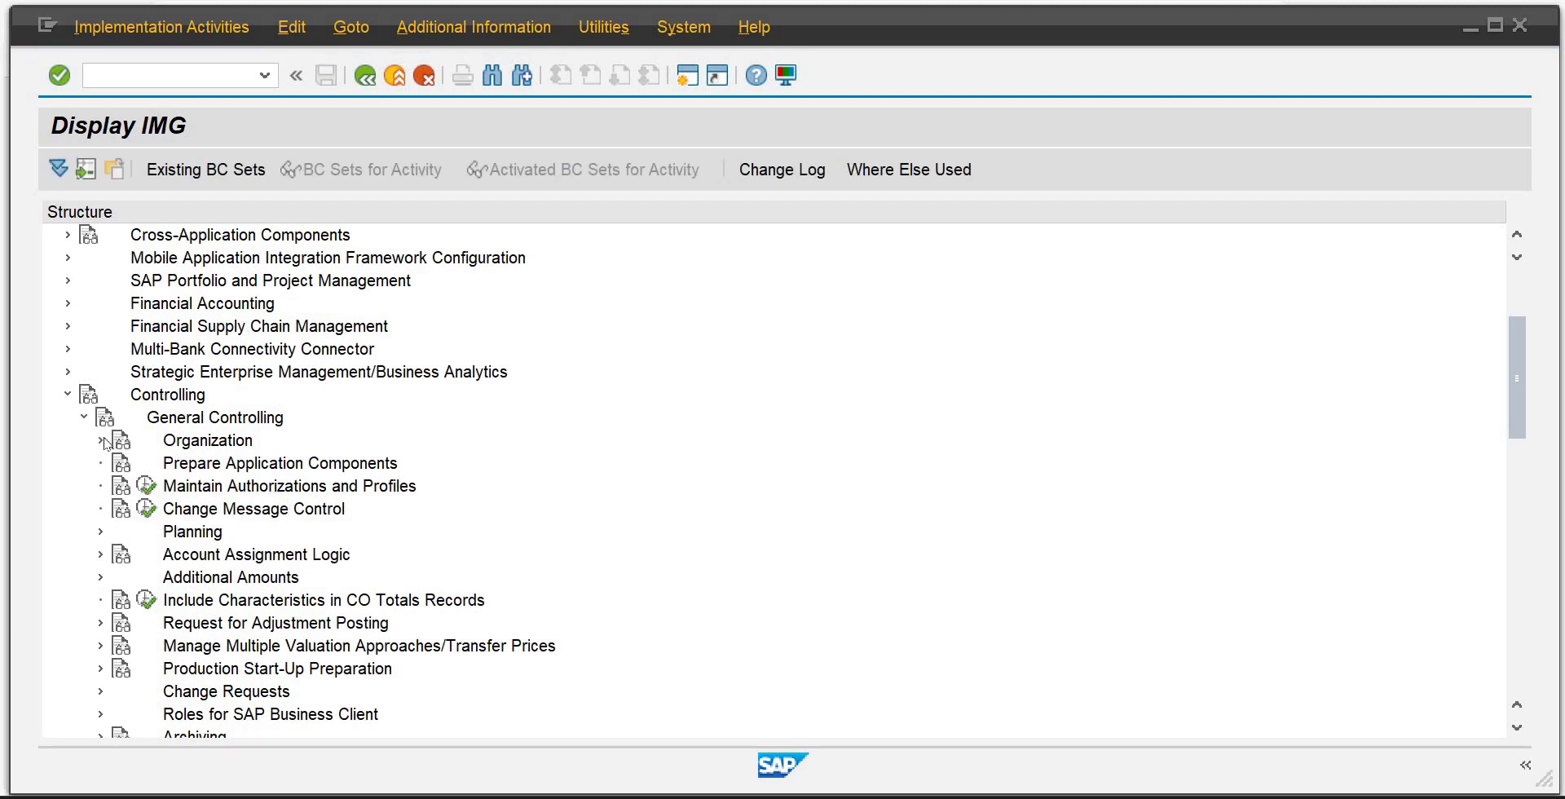
Expand Organization under General Controlling and try to open the Maintain Controlling Area activity, declining to display the locked data.
click(98, 441)
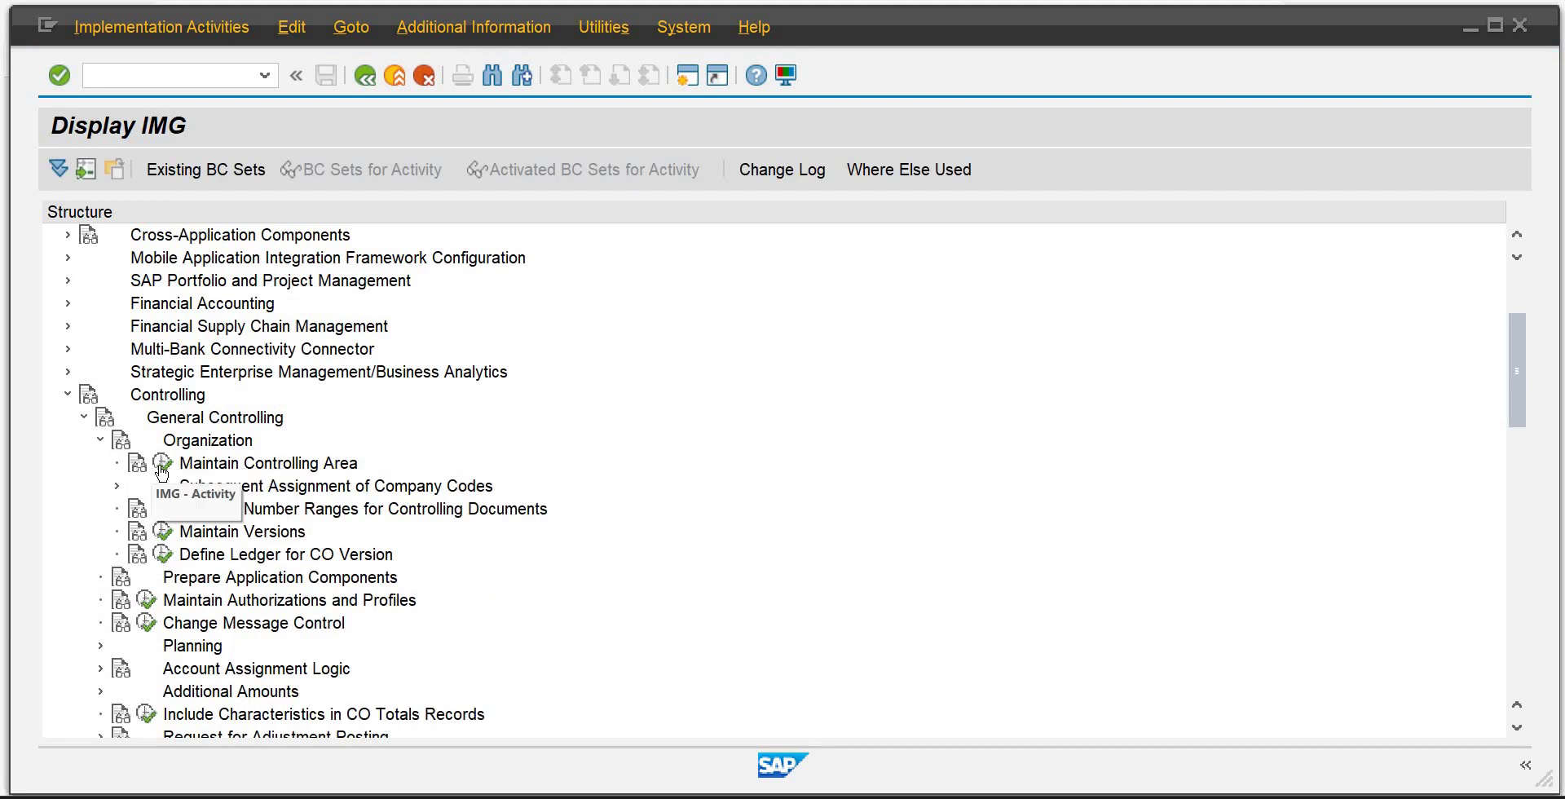
click(162, 464)
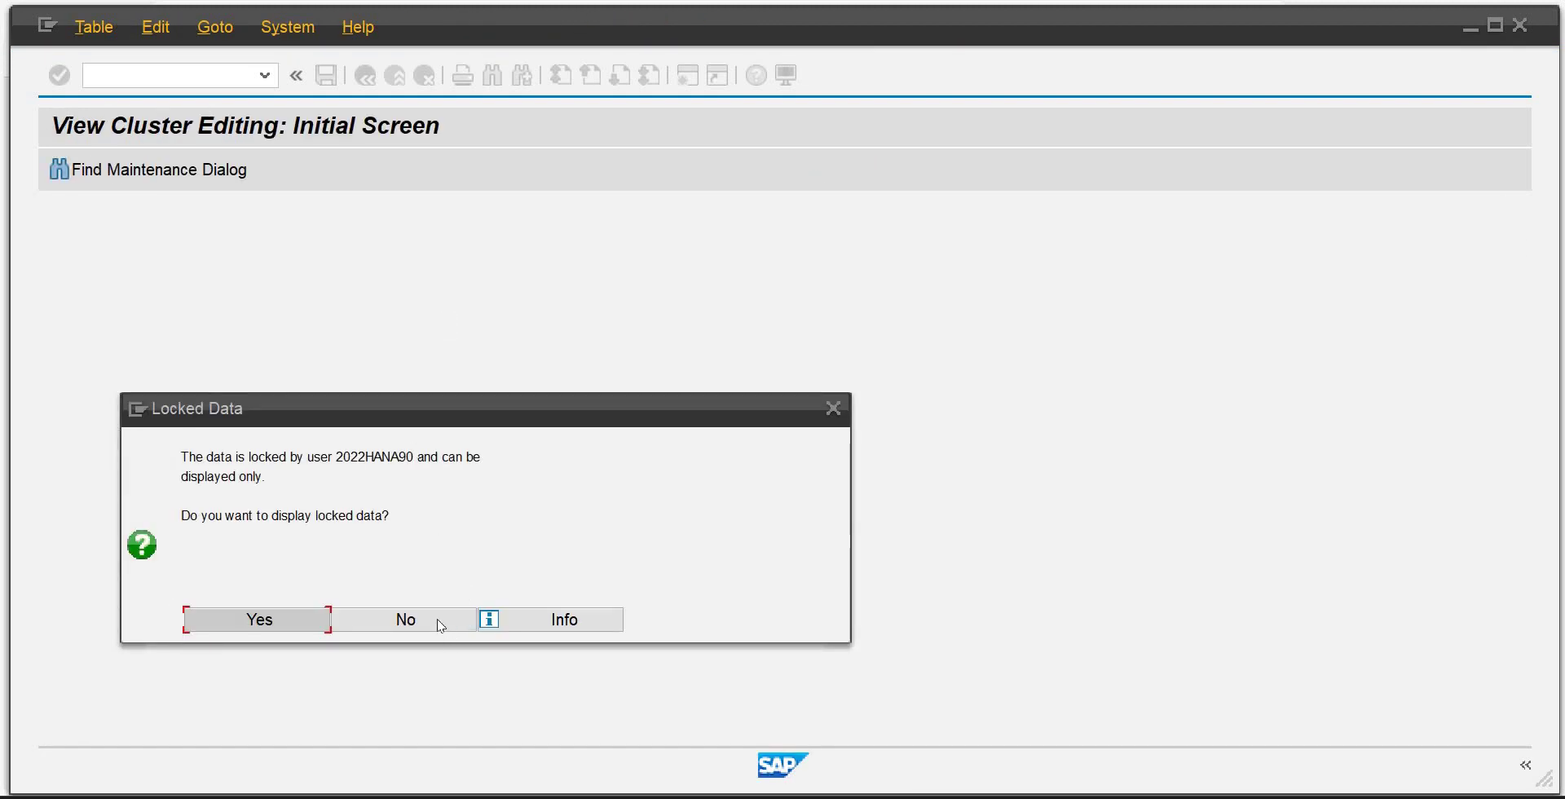
click(437, 624)
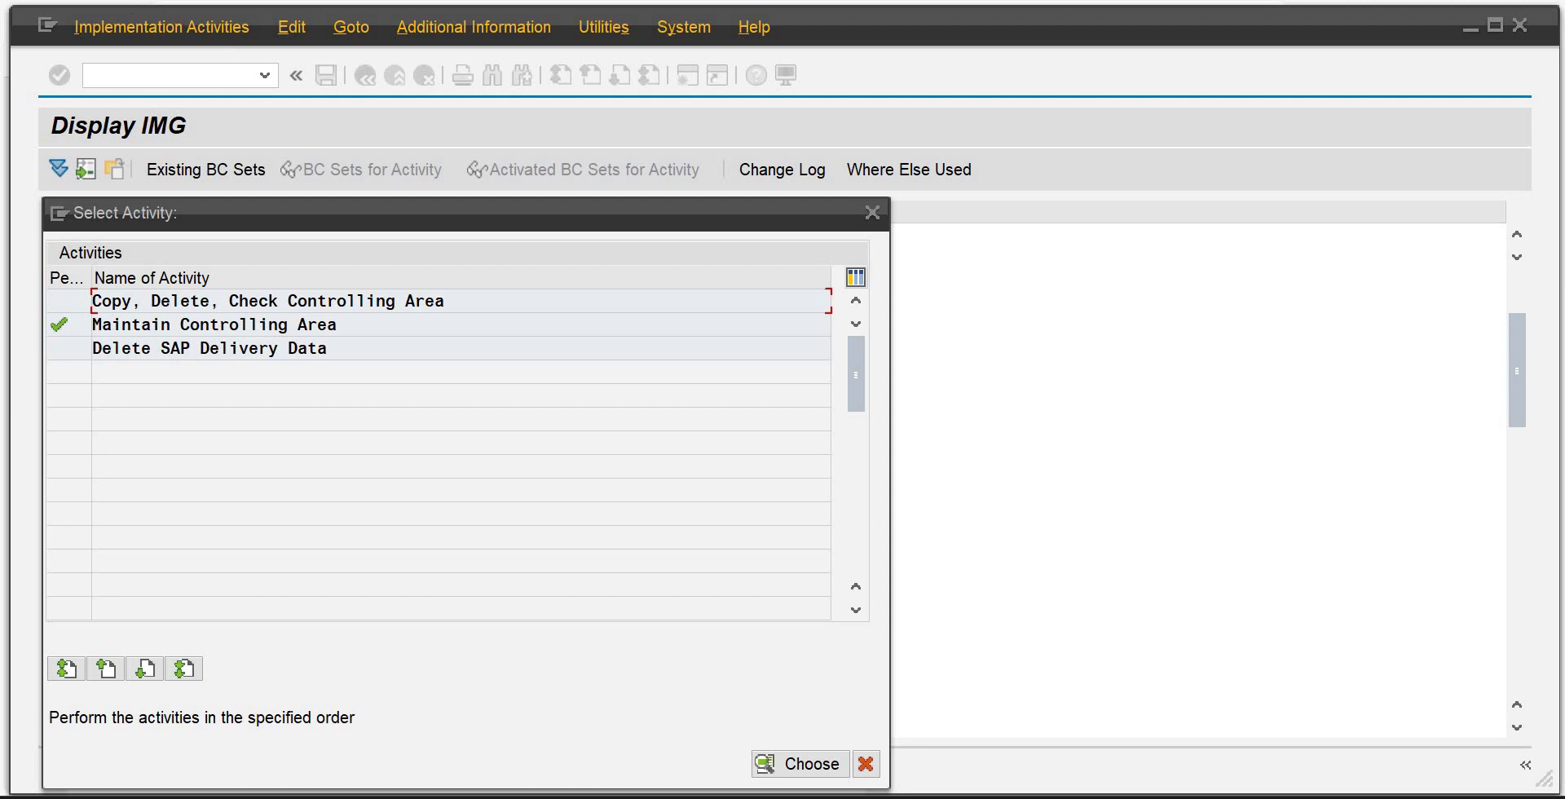
key(Escape)
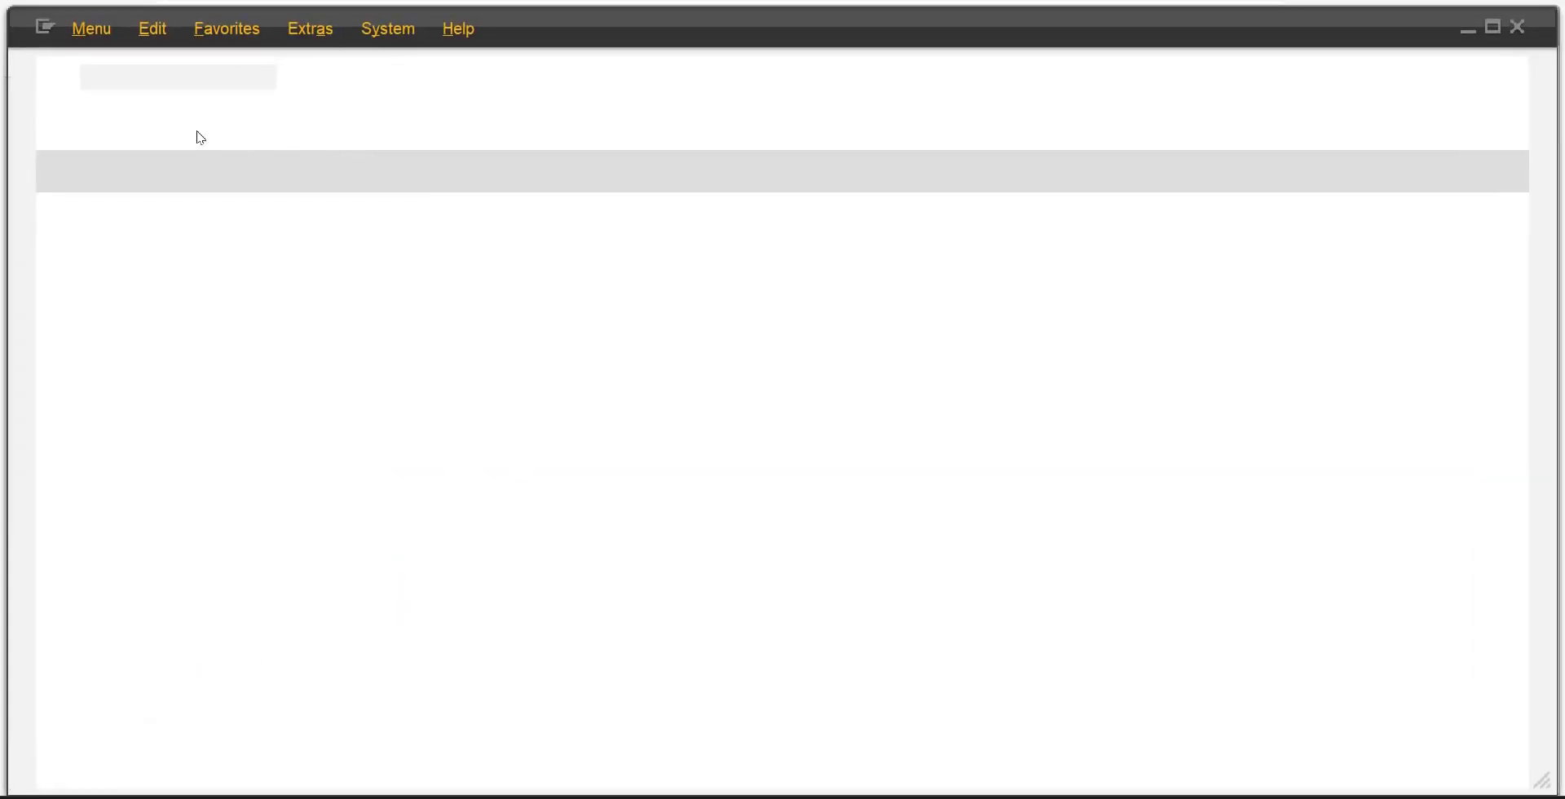
Open Enqueue Administration in another session and search the lock entries of client 100 for all users.
click(163, 78)
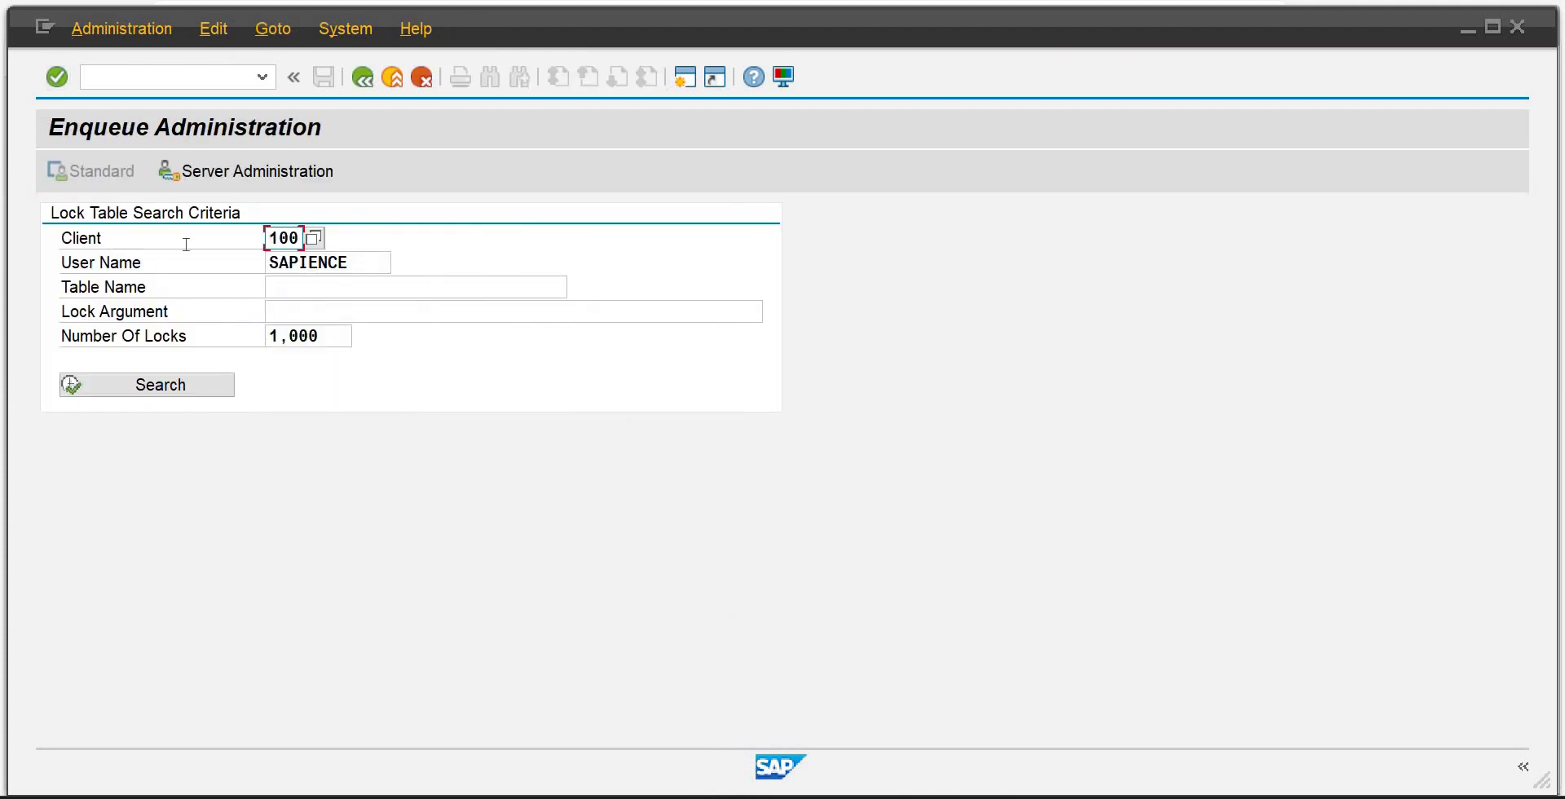
key(Tab)
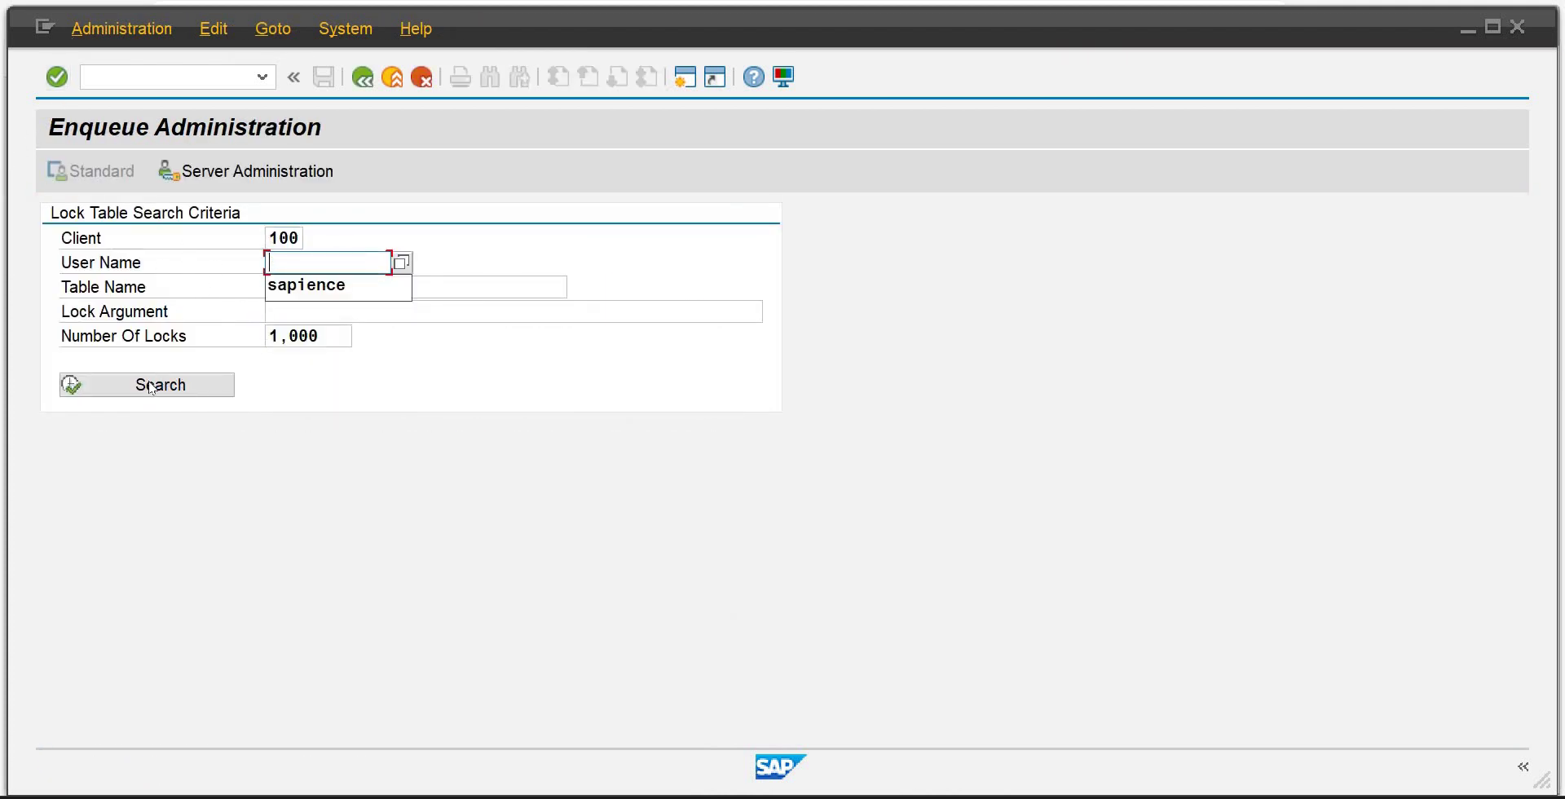
click(159, 385)
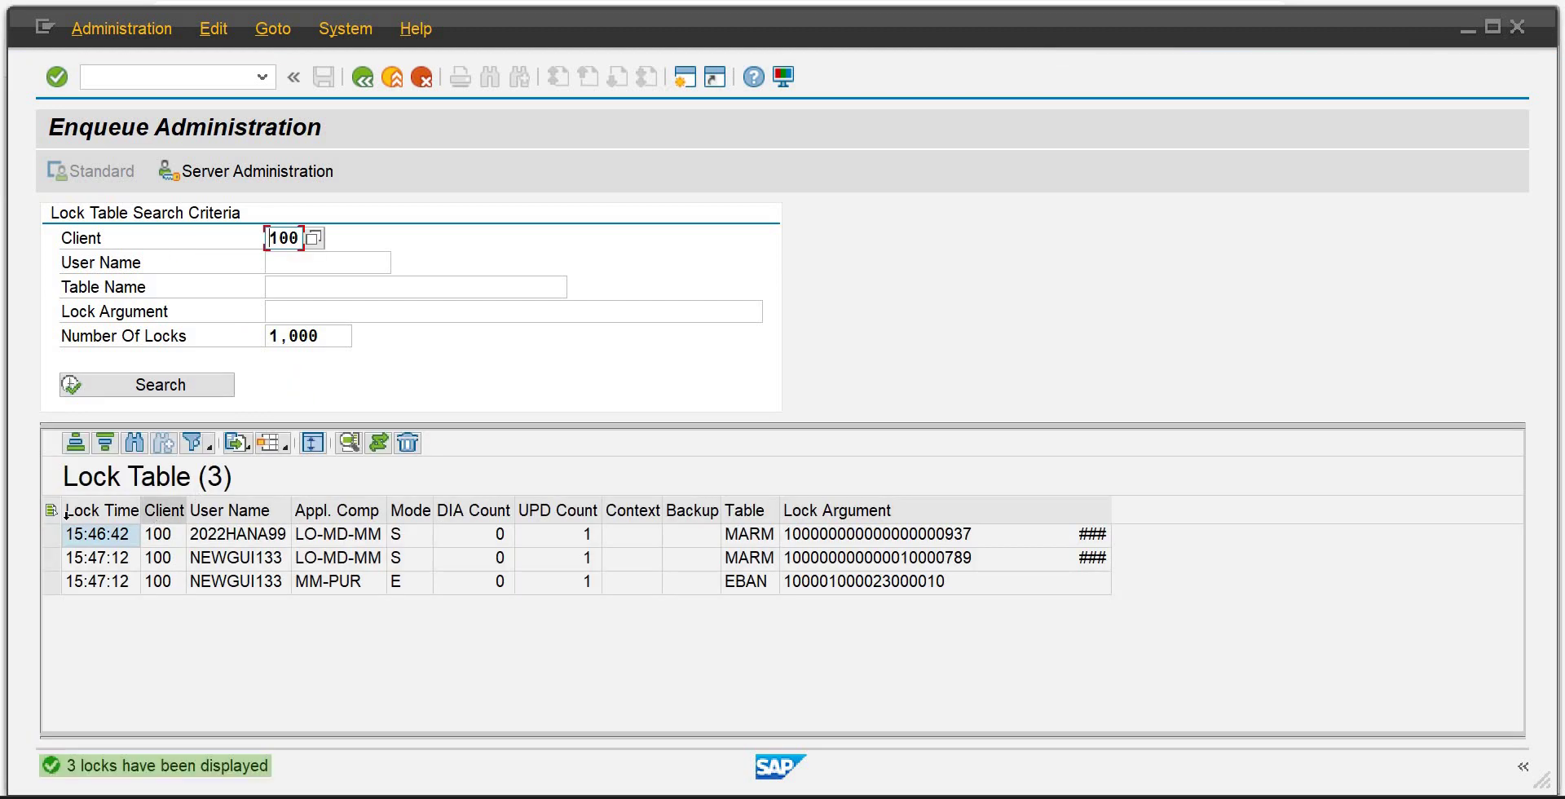
Select all entries in the lock table and delete them, confirming the deletion.
click(51, 536)
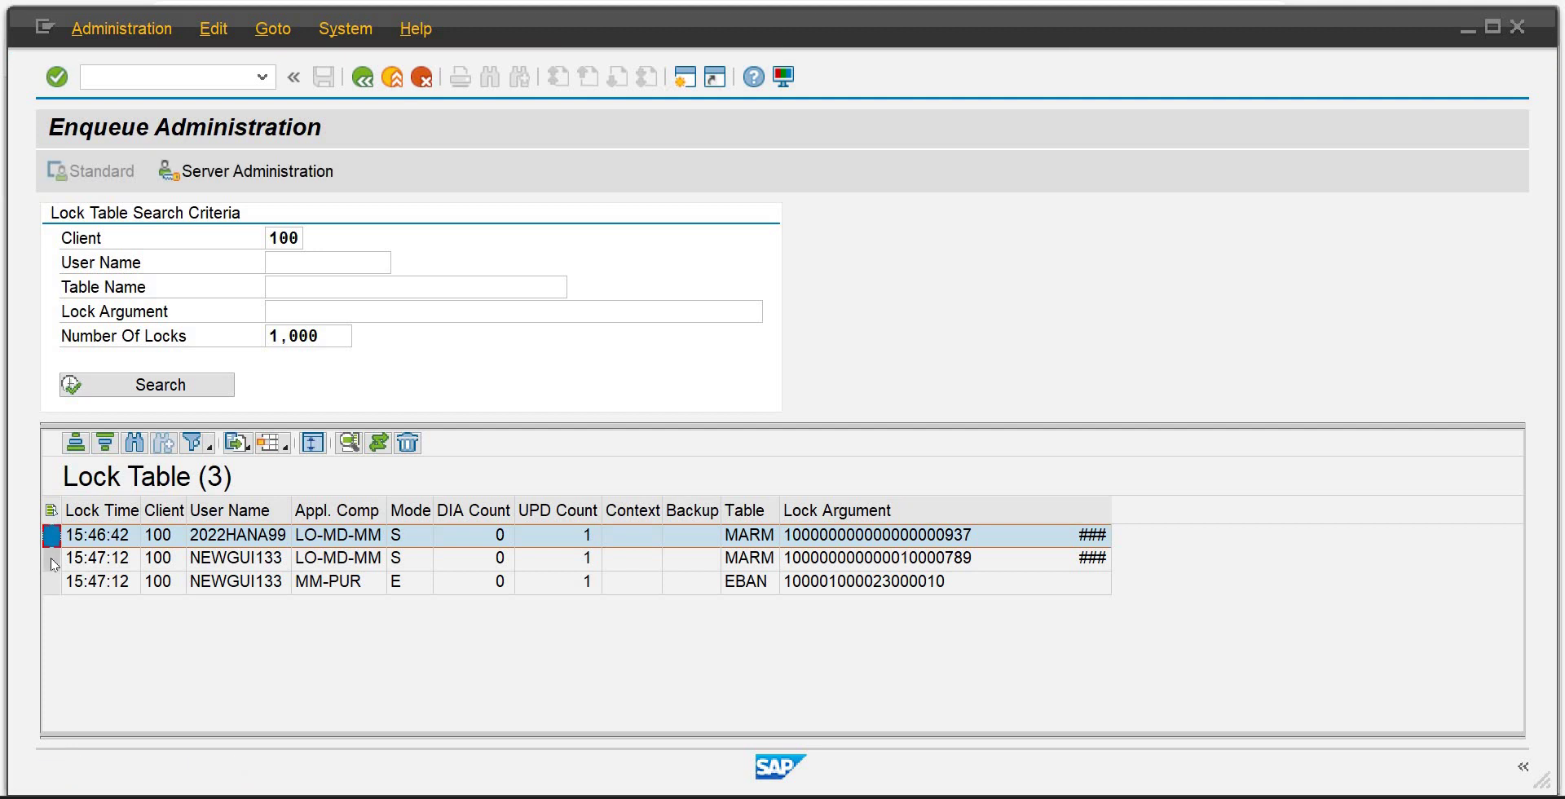
click(51, 560)
key(ctrl+a)
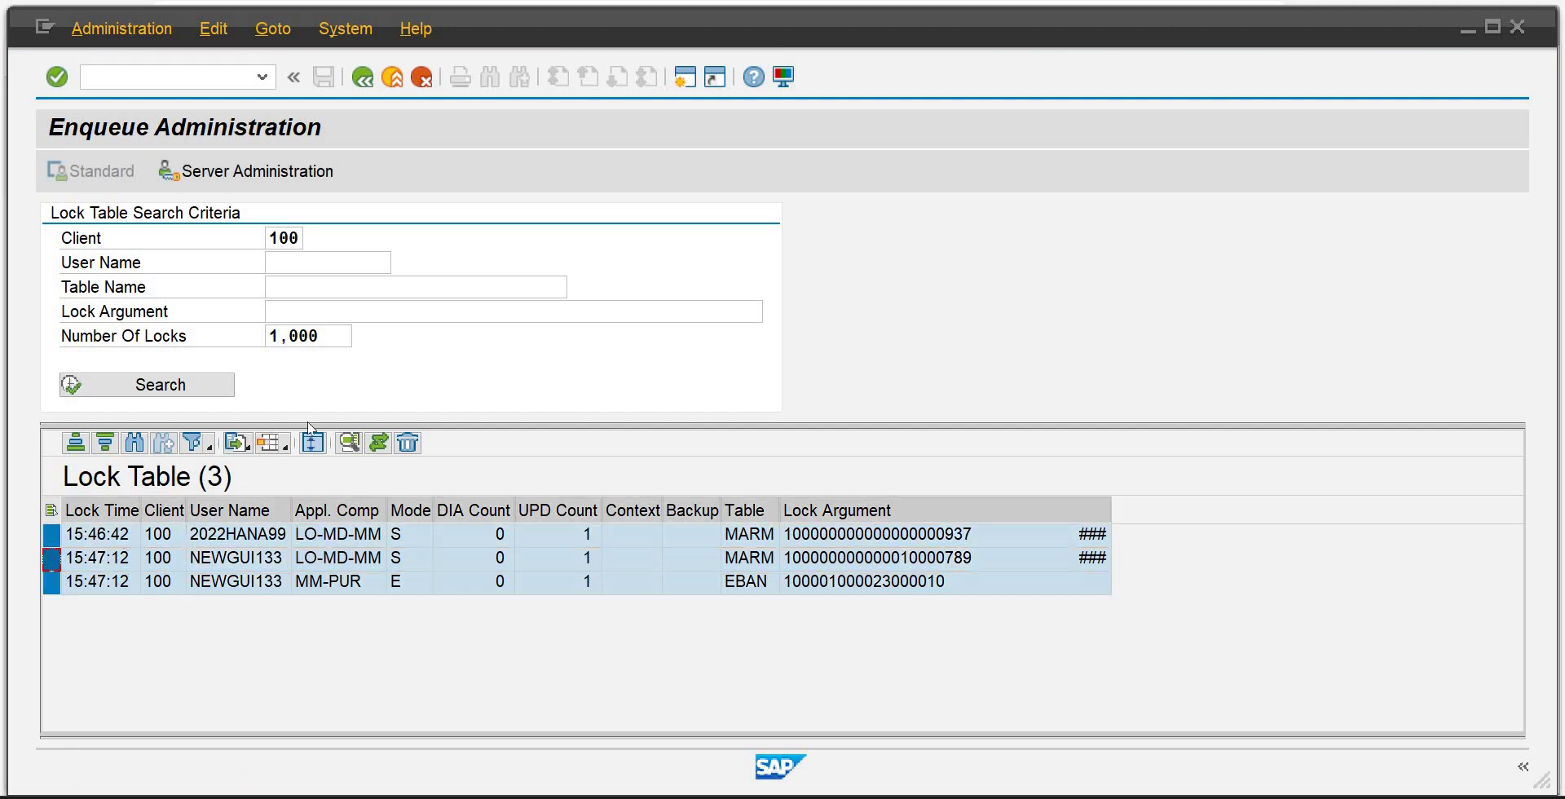
click(405, 445)
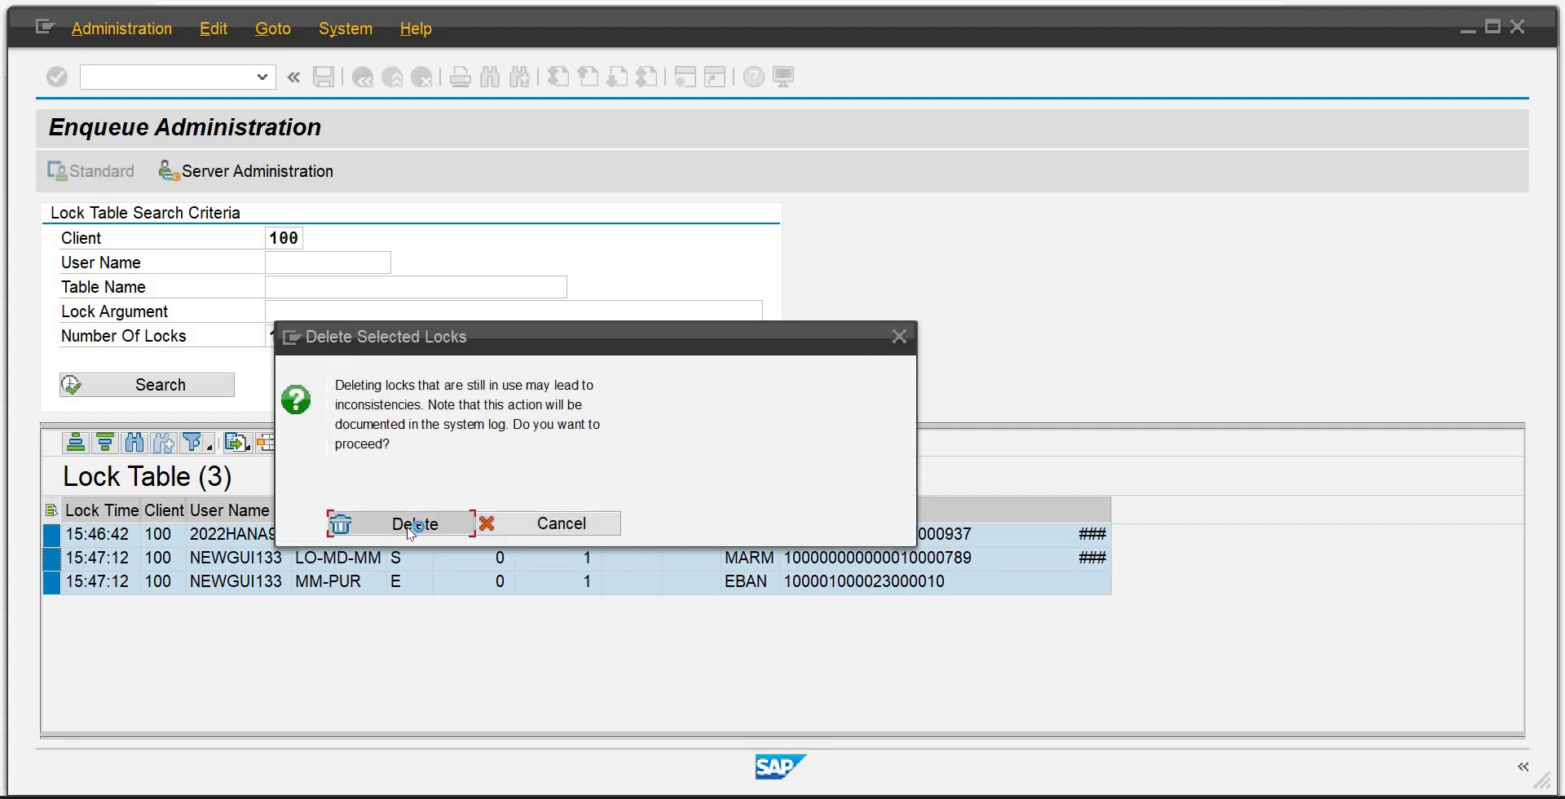
click(409, 526)
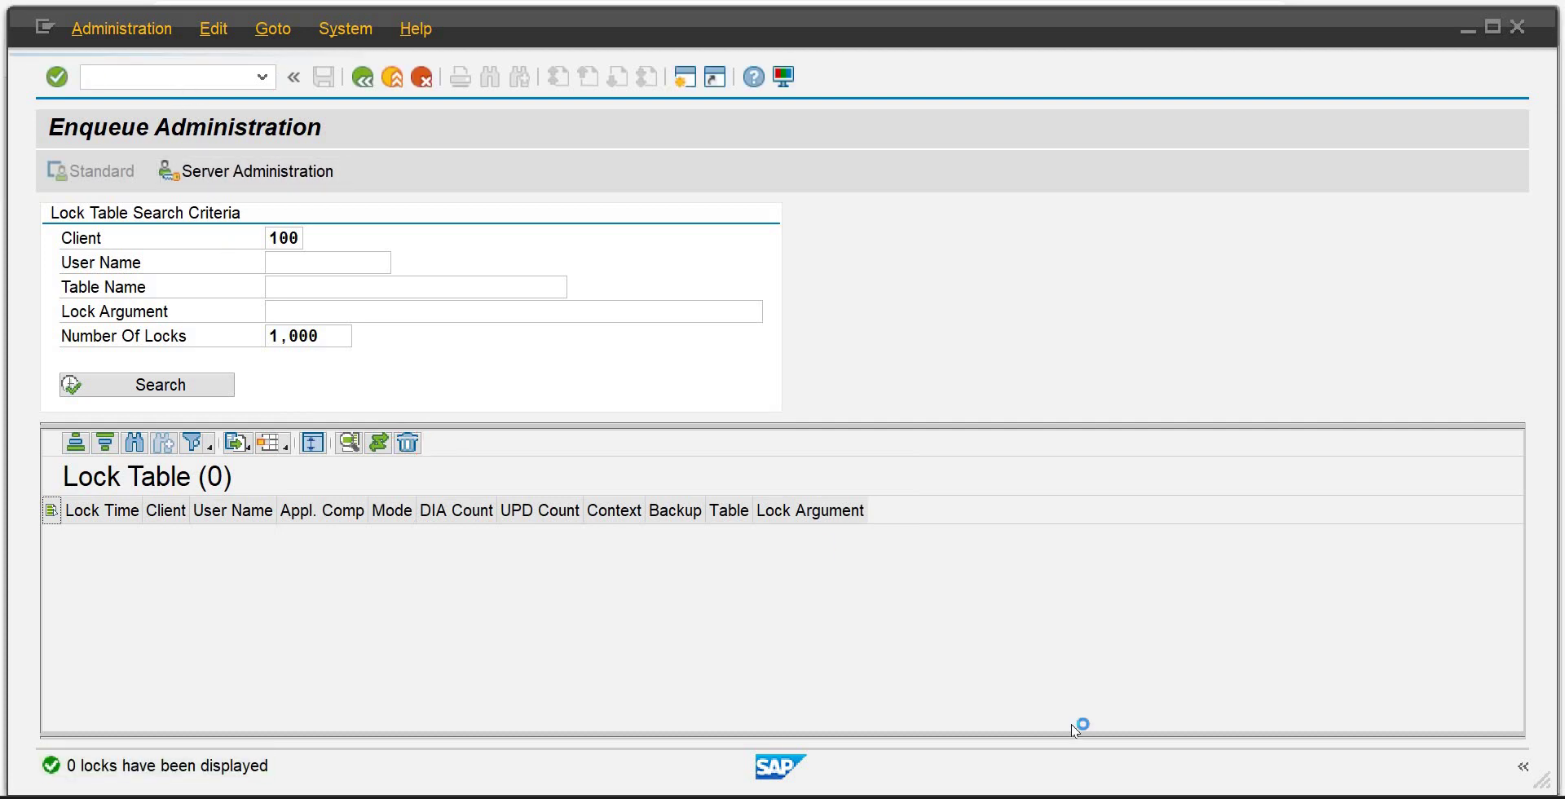
Return to the Display IMG session and open the Maintain Controlling Area activity for editing.
mouse_move(986, 798)
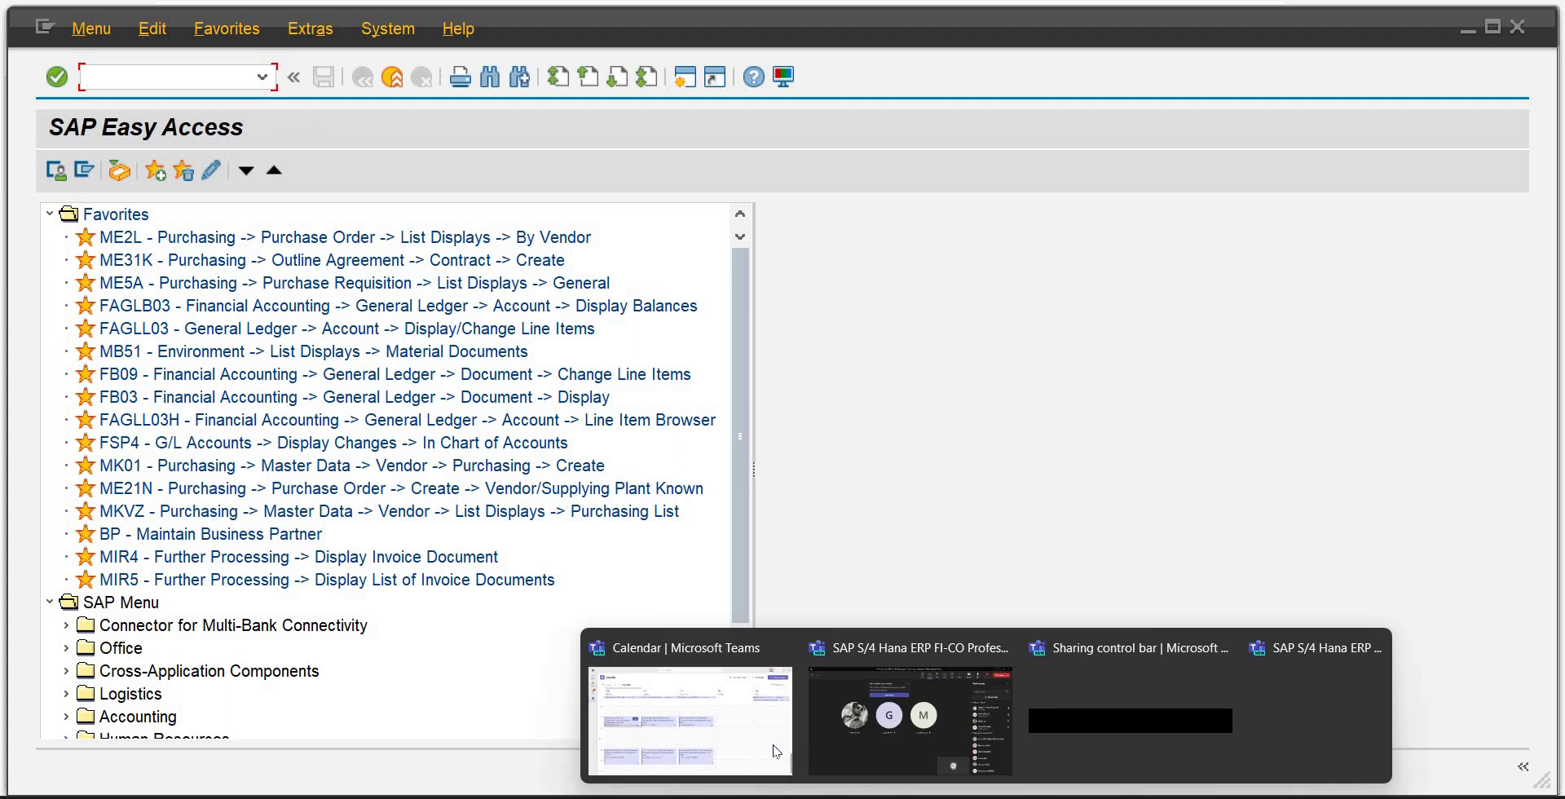
mouse_move(846, 742)
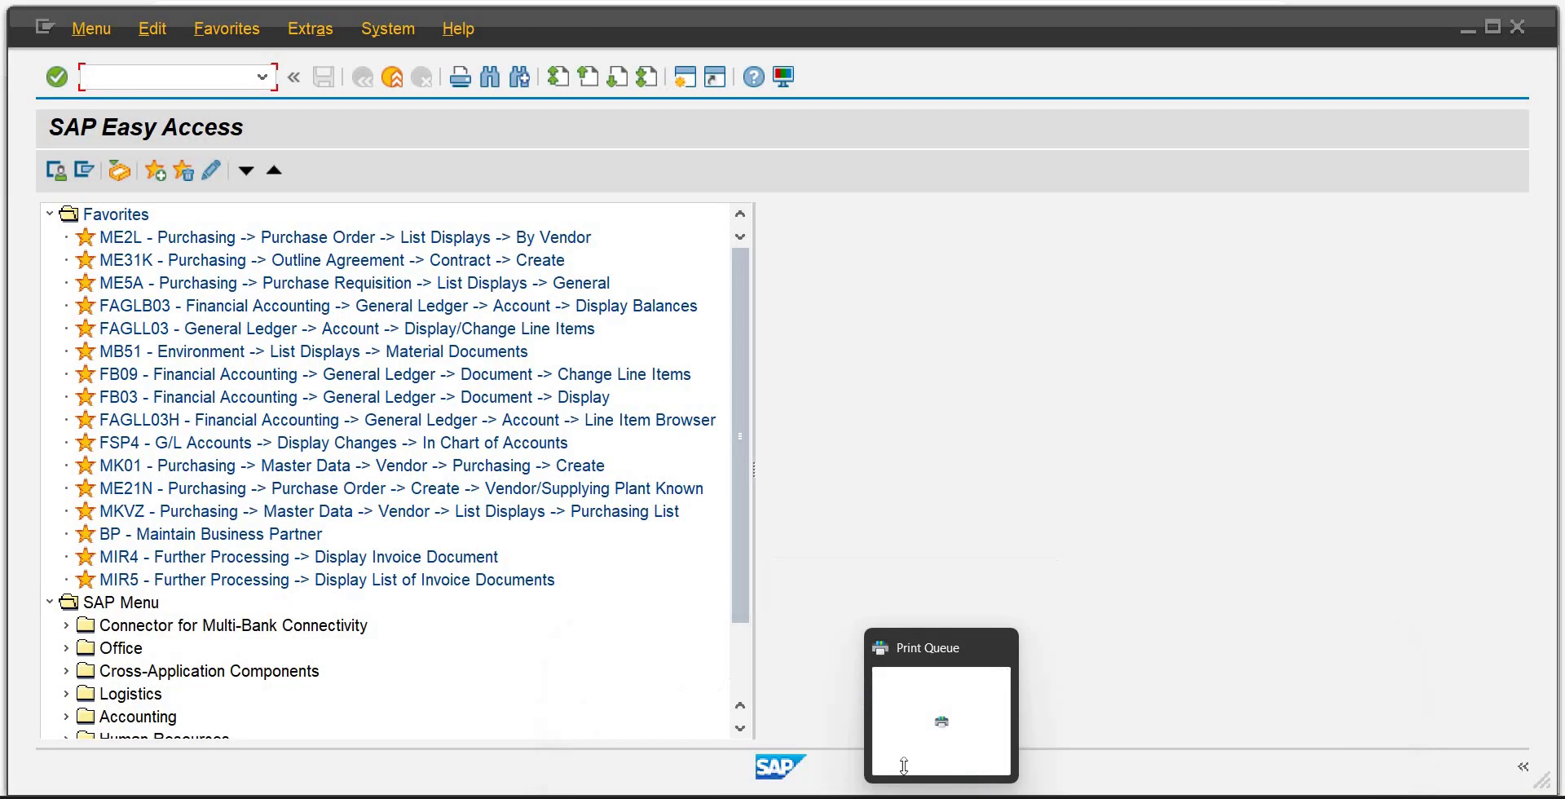
mouse_move(898, 798)
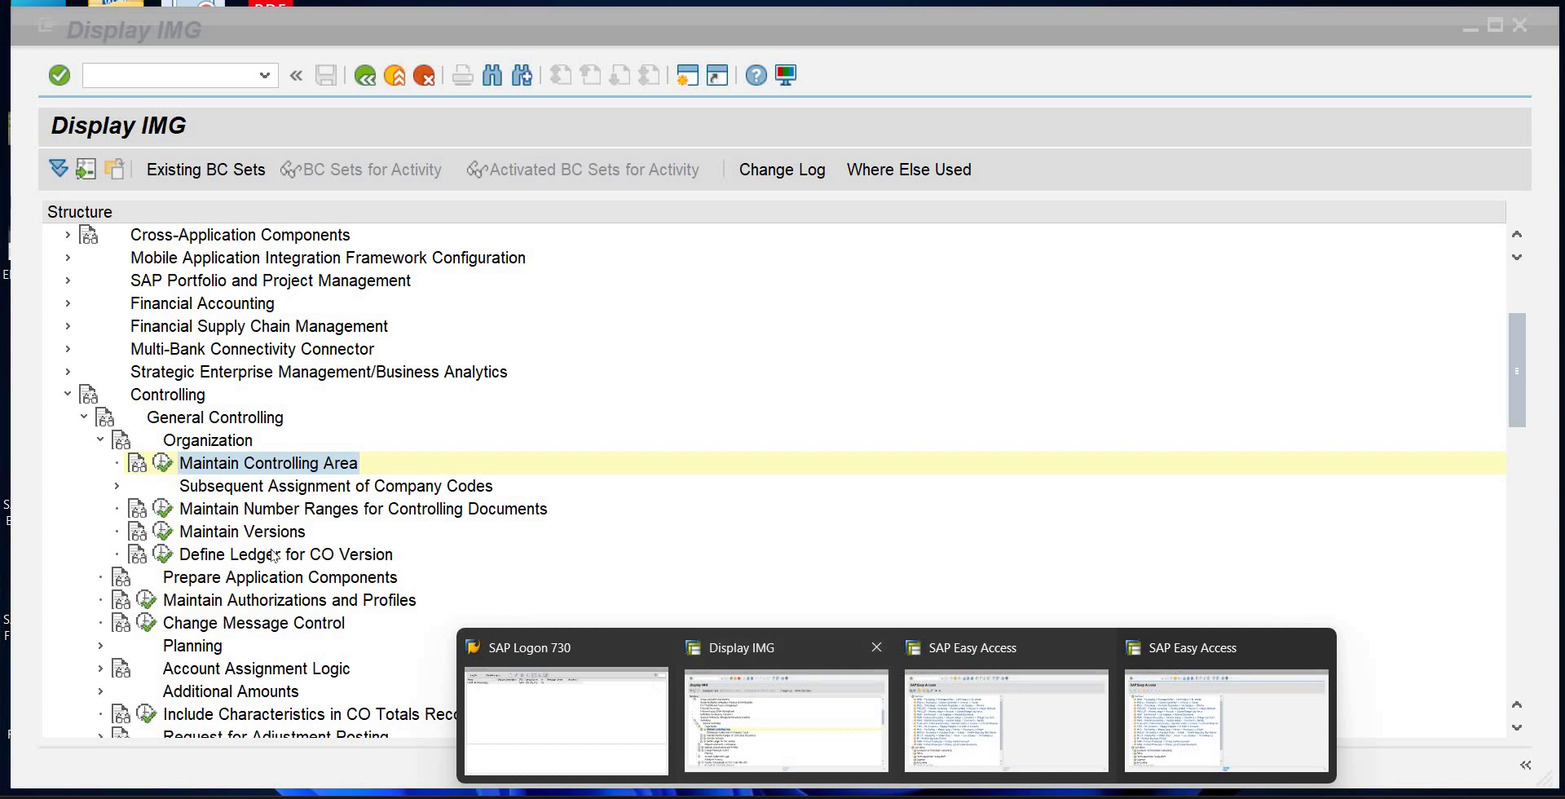
click(847, 746)
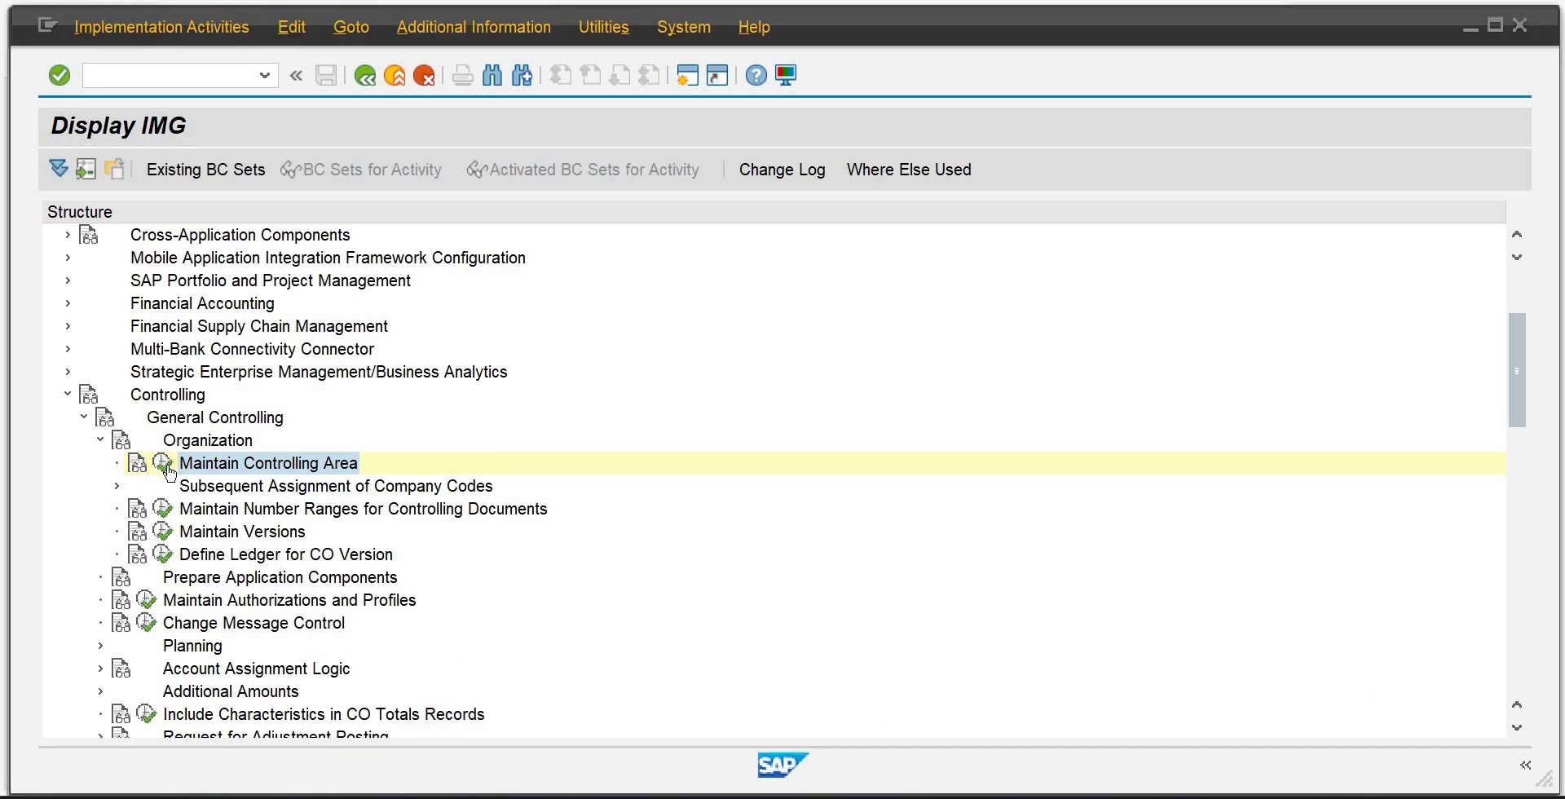
click(165, 466)
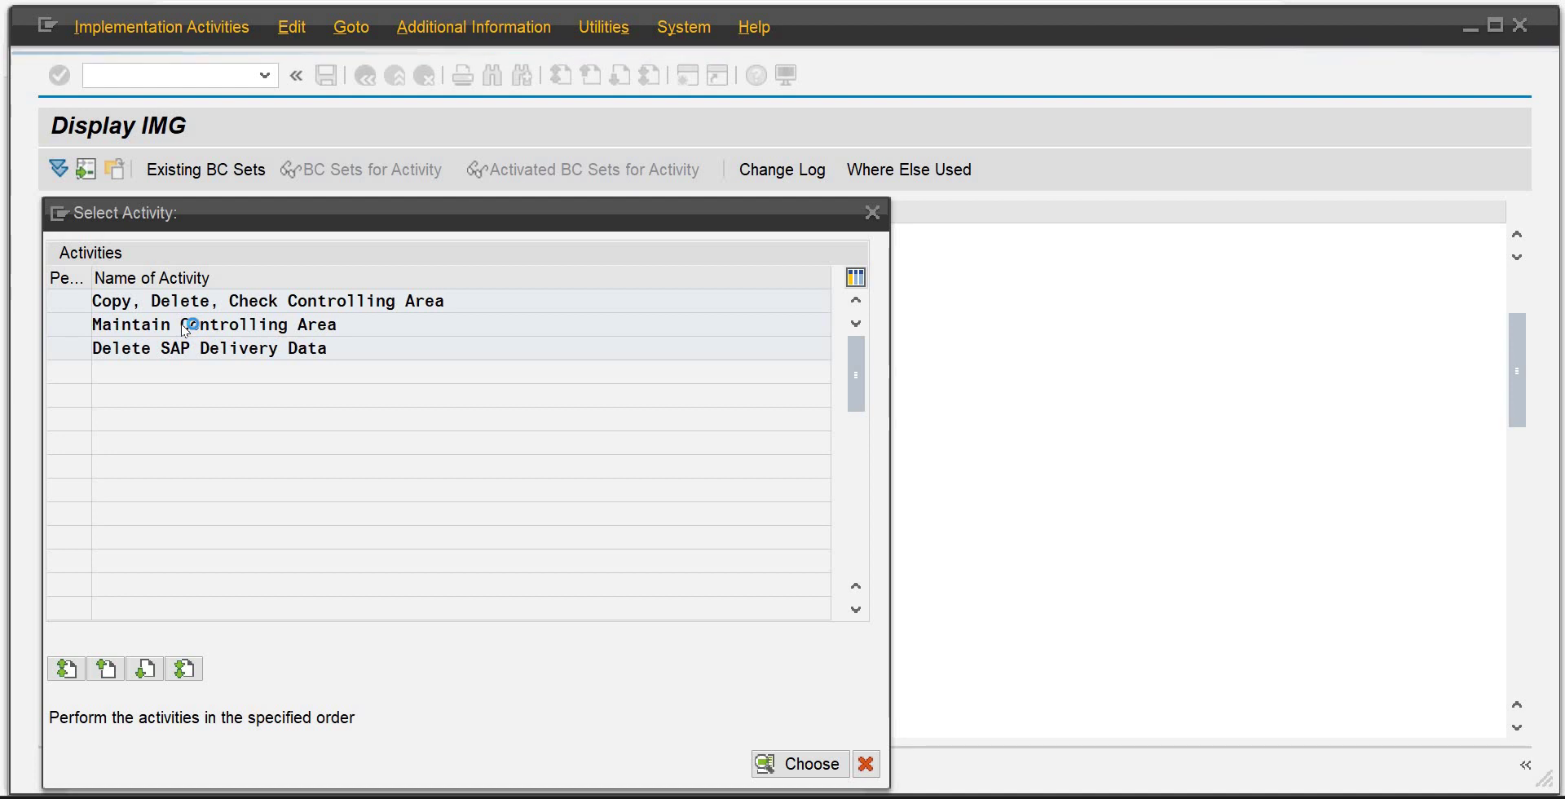
double_click(186, 326)
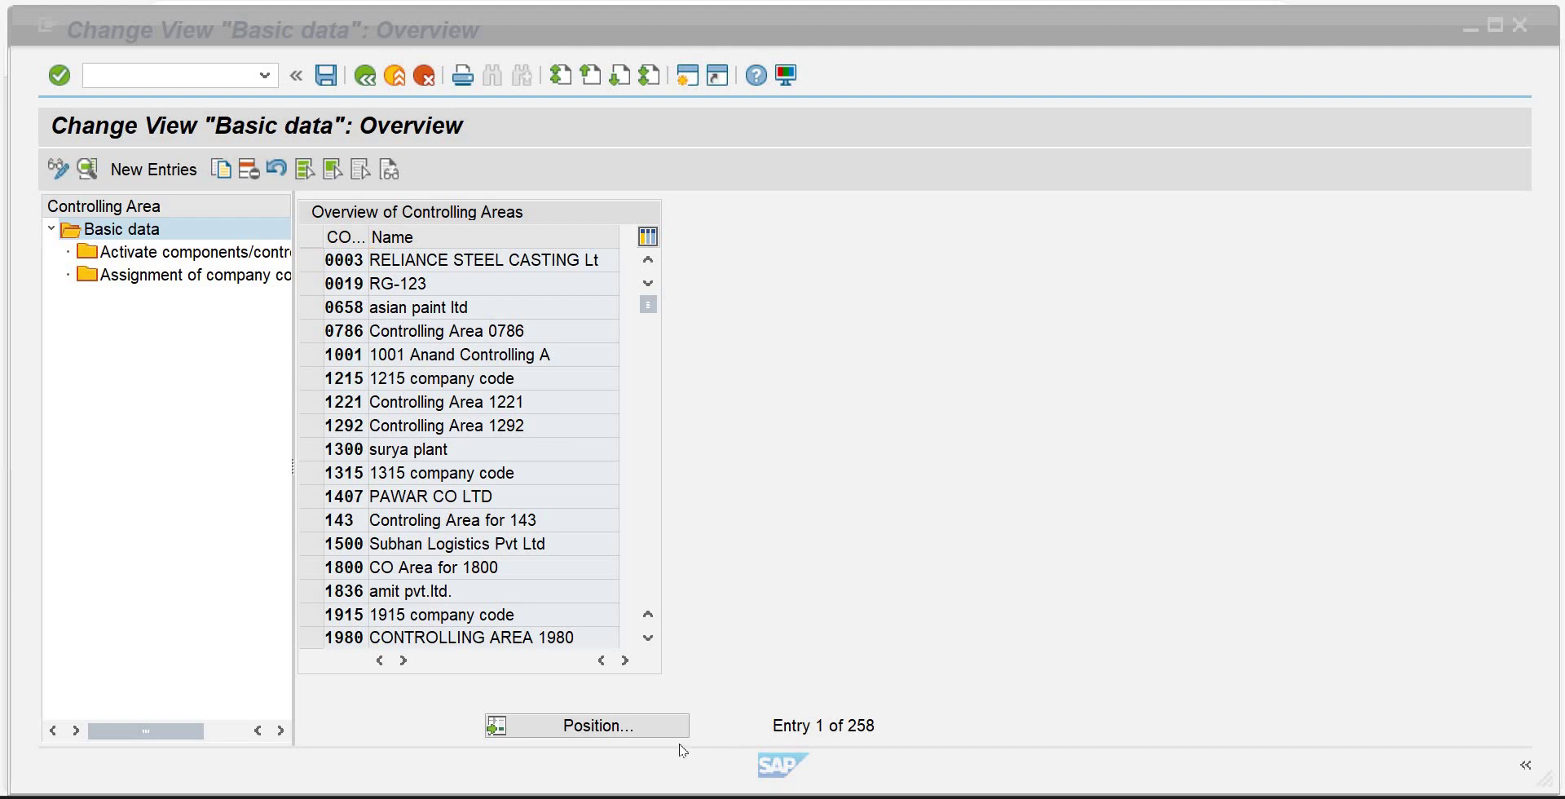
Position the controlling area overview on CO area PB01 and open its basic data details.
click(637, 723)
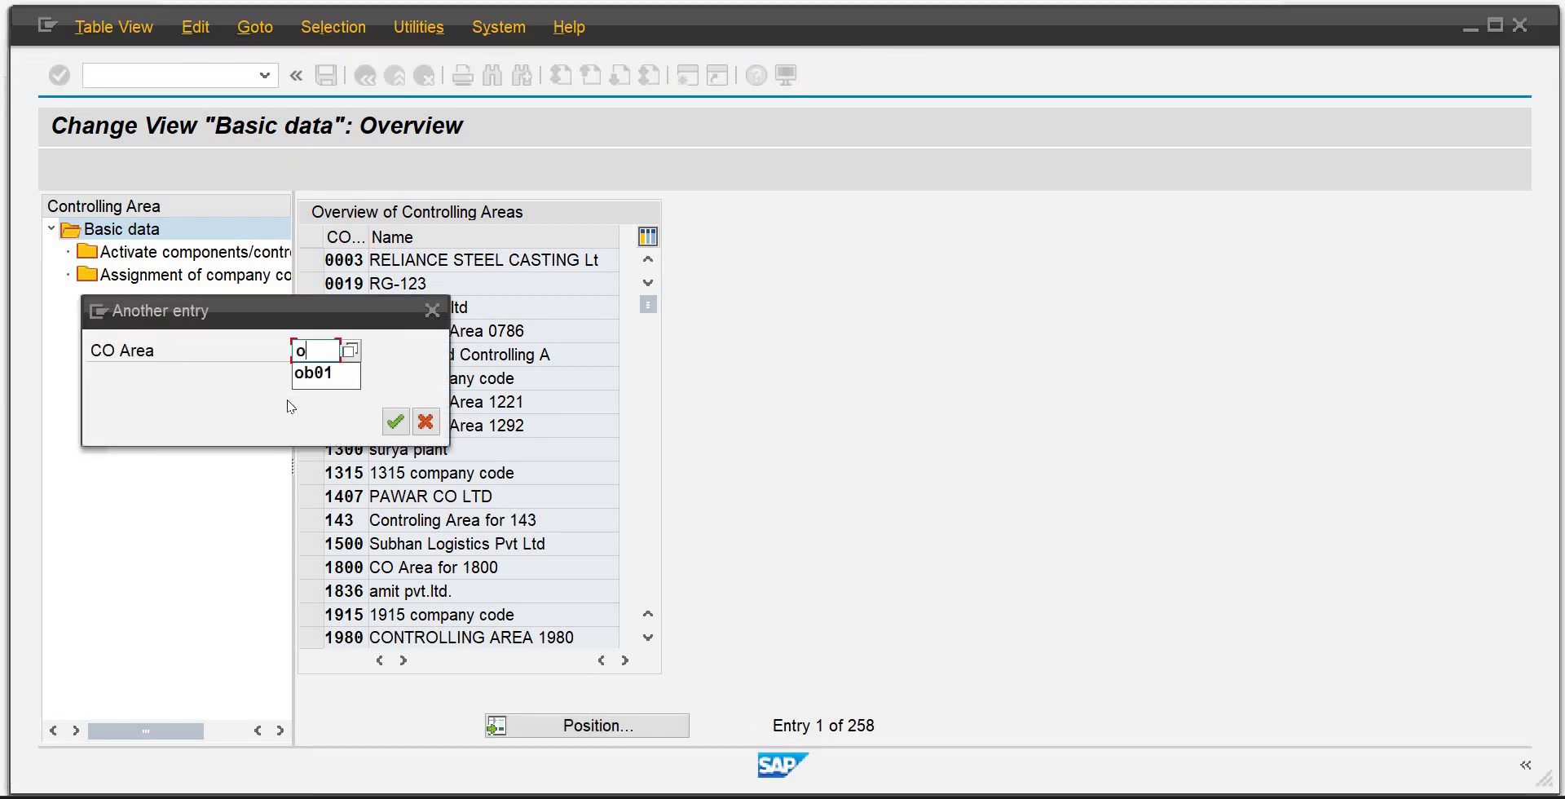
text(ob)
key(BackSpace)
key(BackSpace)
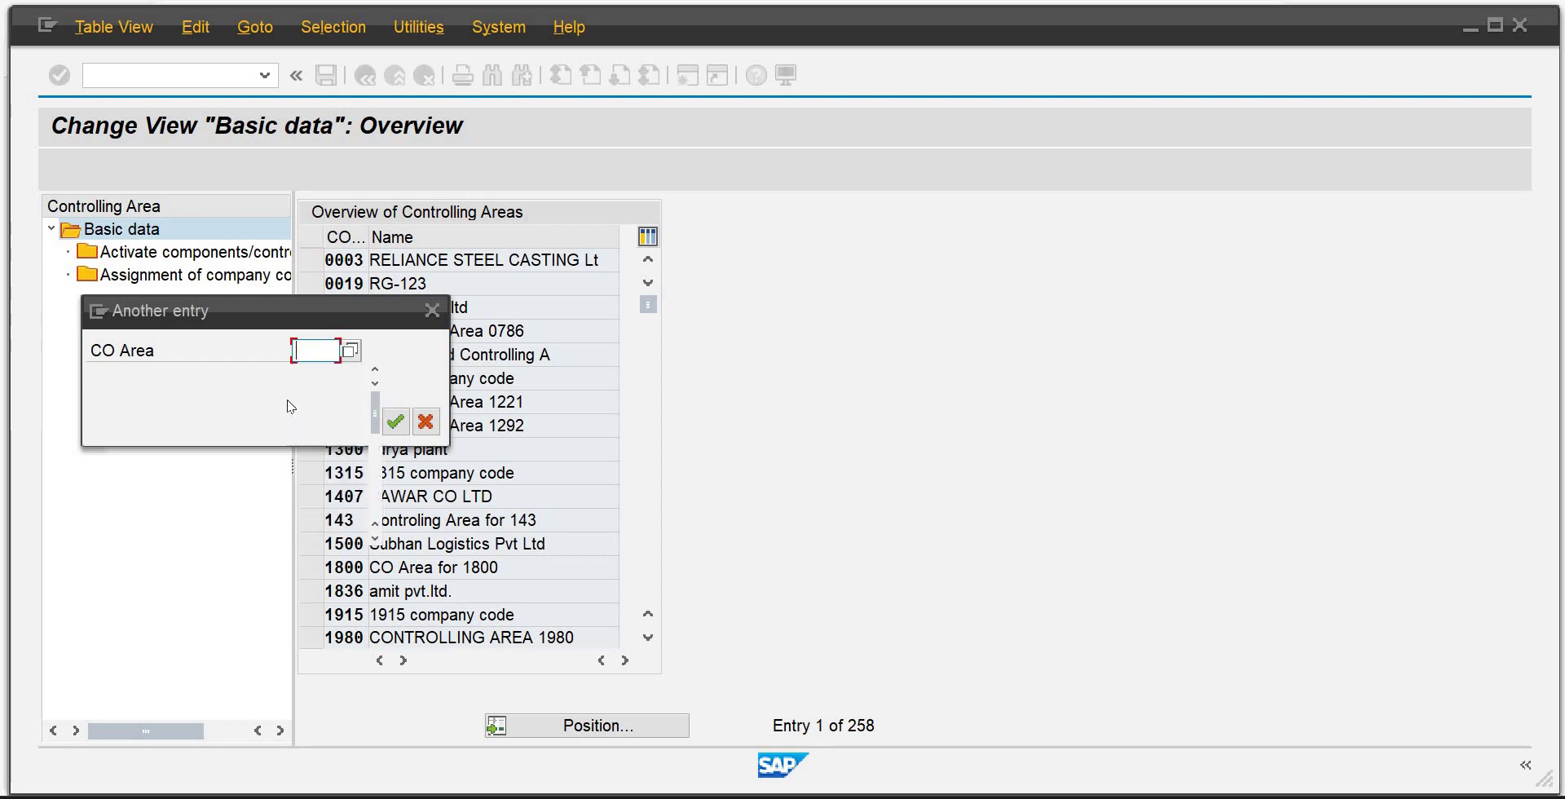
text(pb01)
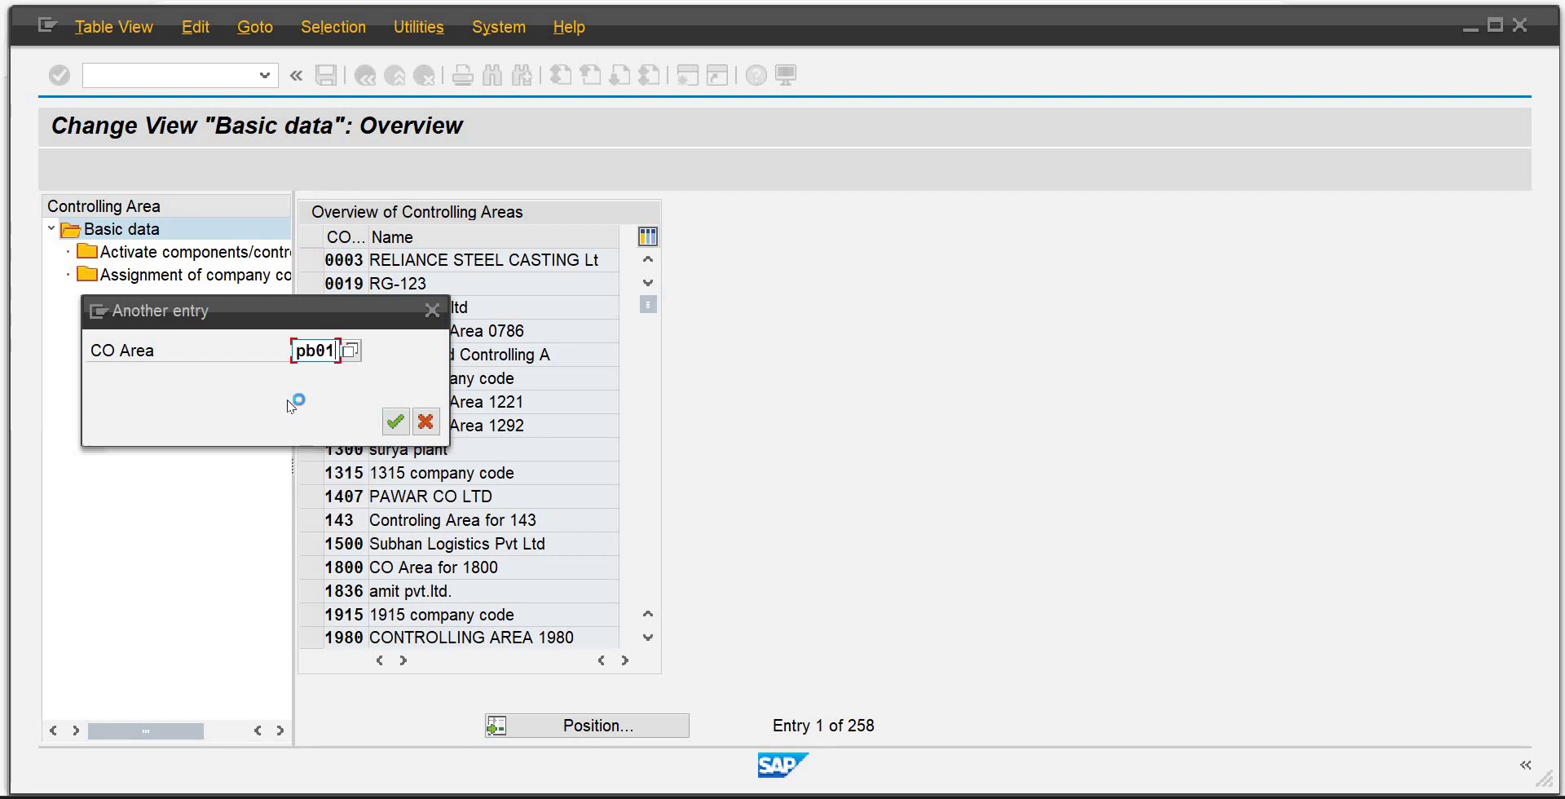
key(Return)
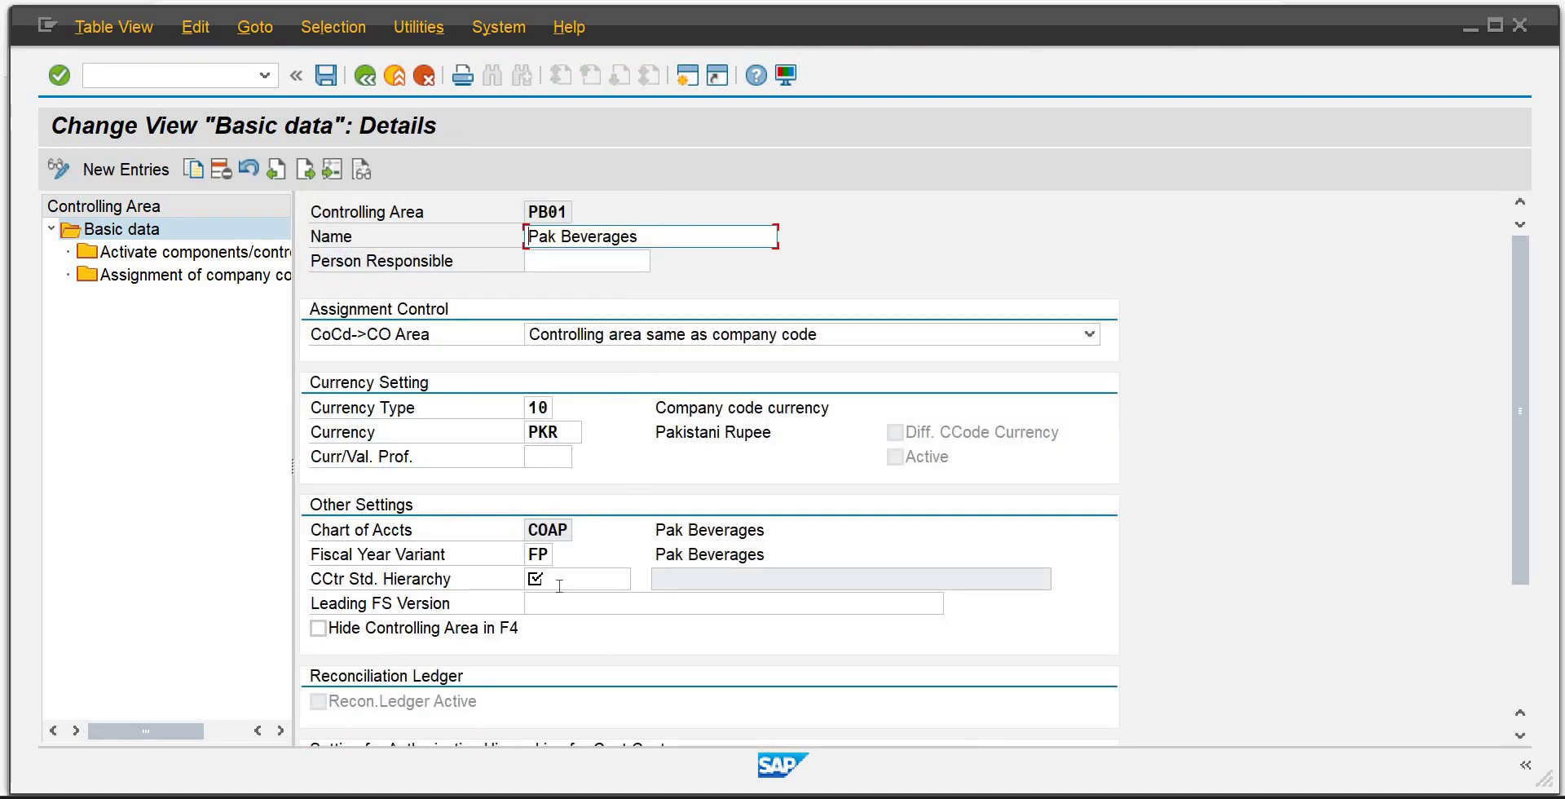
Set the cost center standard hierarchy of controlling area PB01 to SHPB01 and have it created as a standard hierarchy.
click(555, 575)
text(sh)
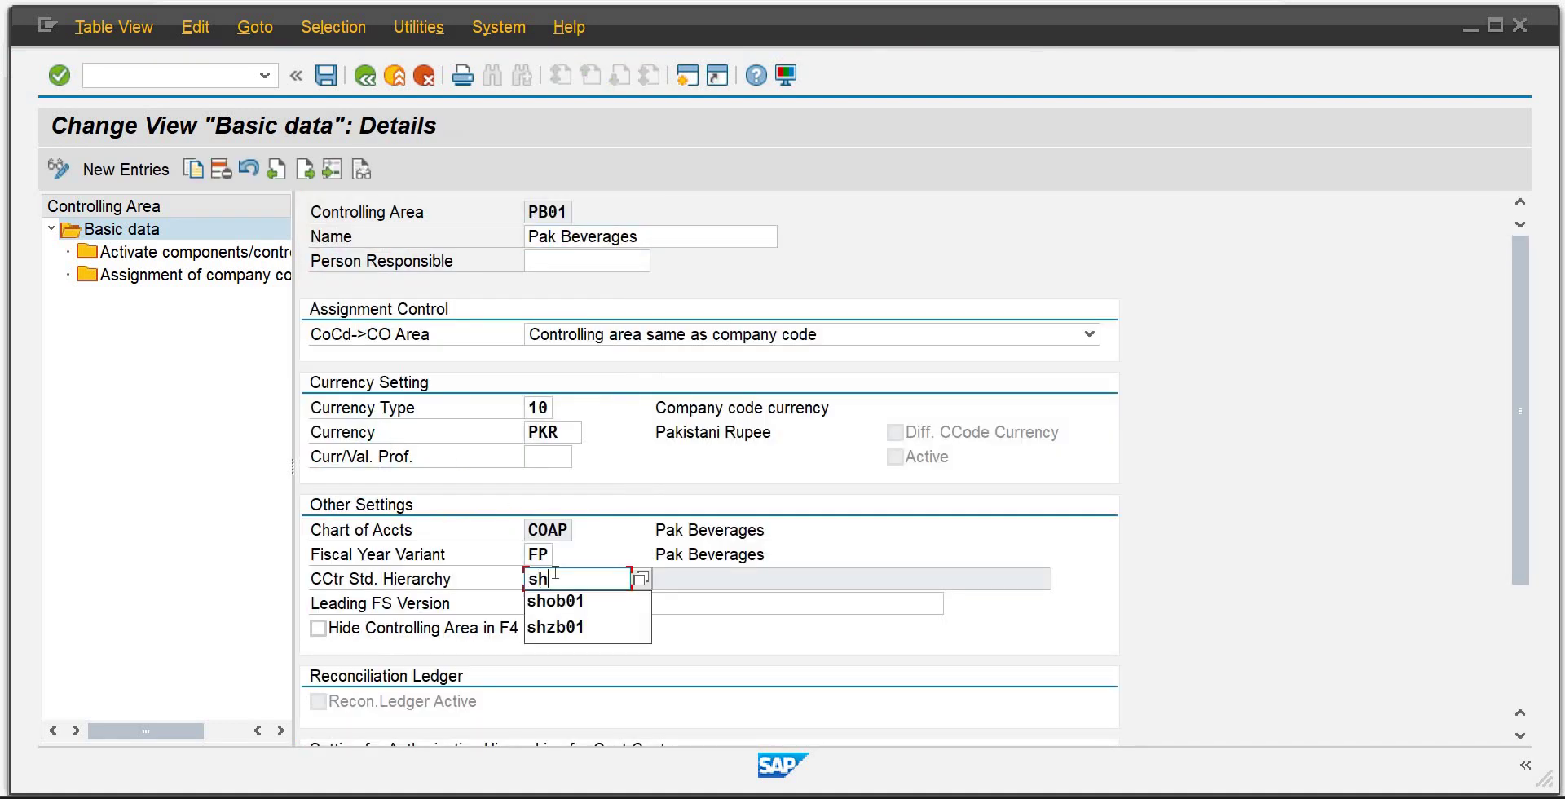
text(pb01)
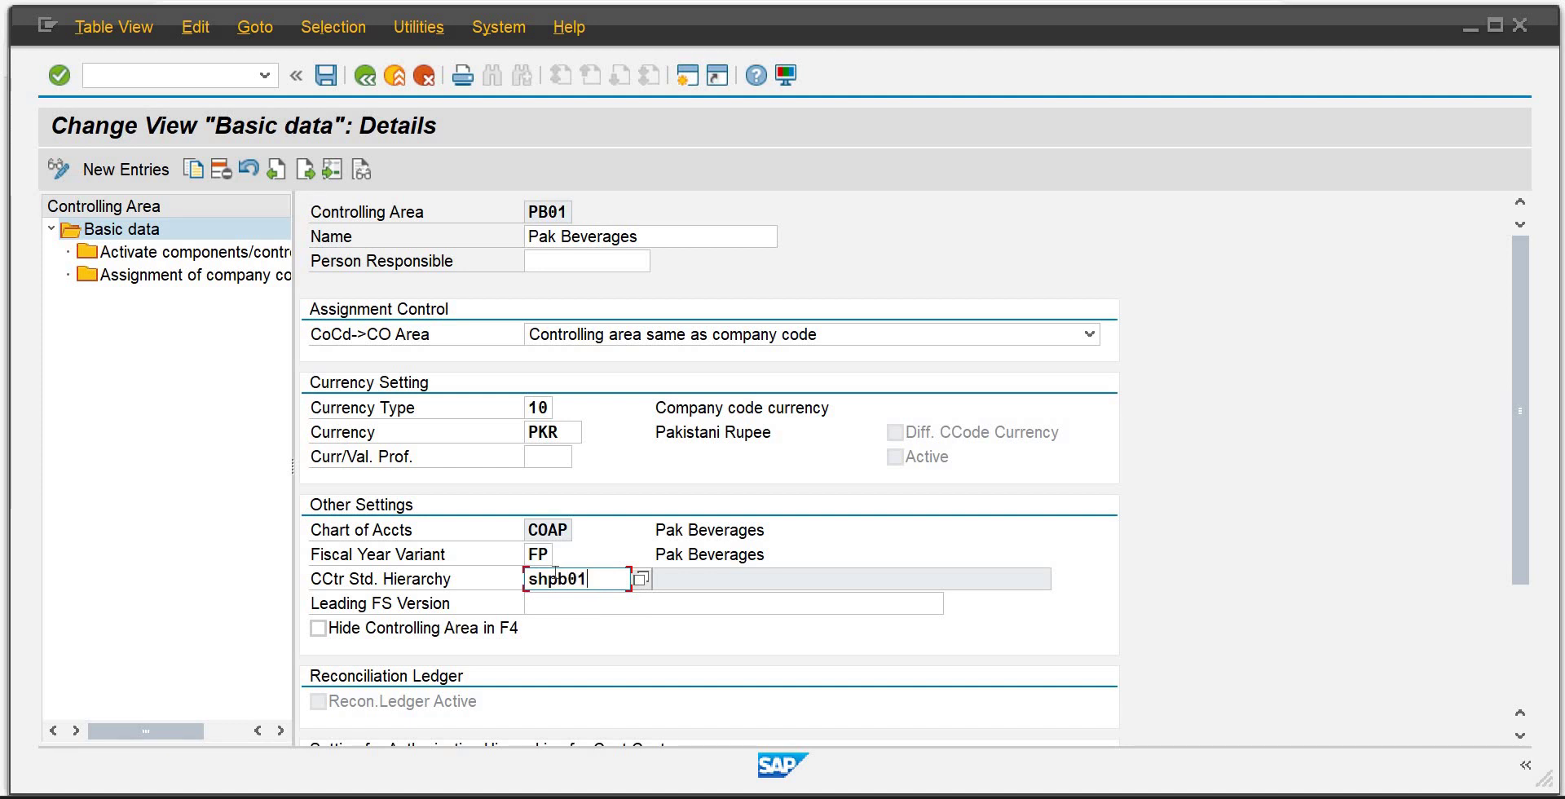
key(Return)
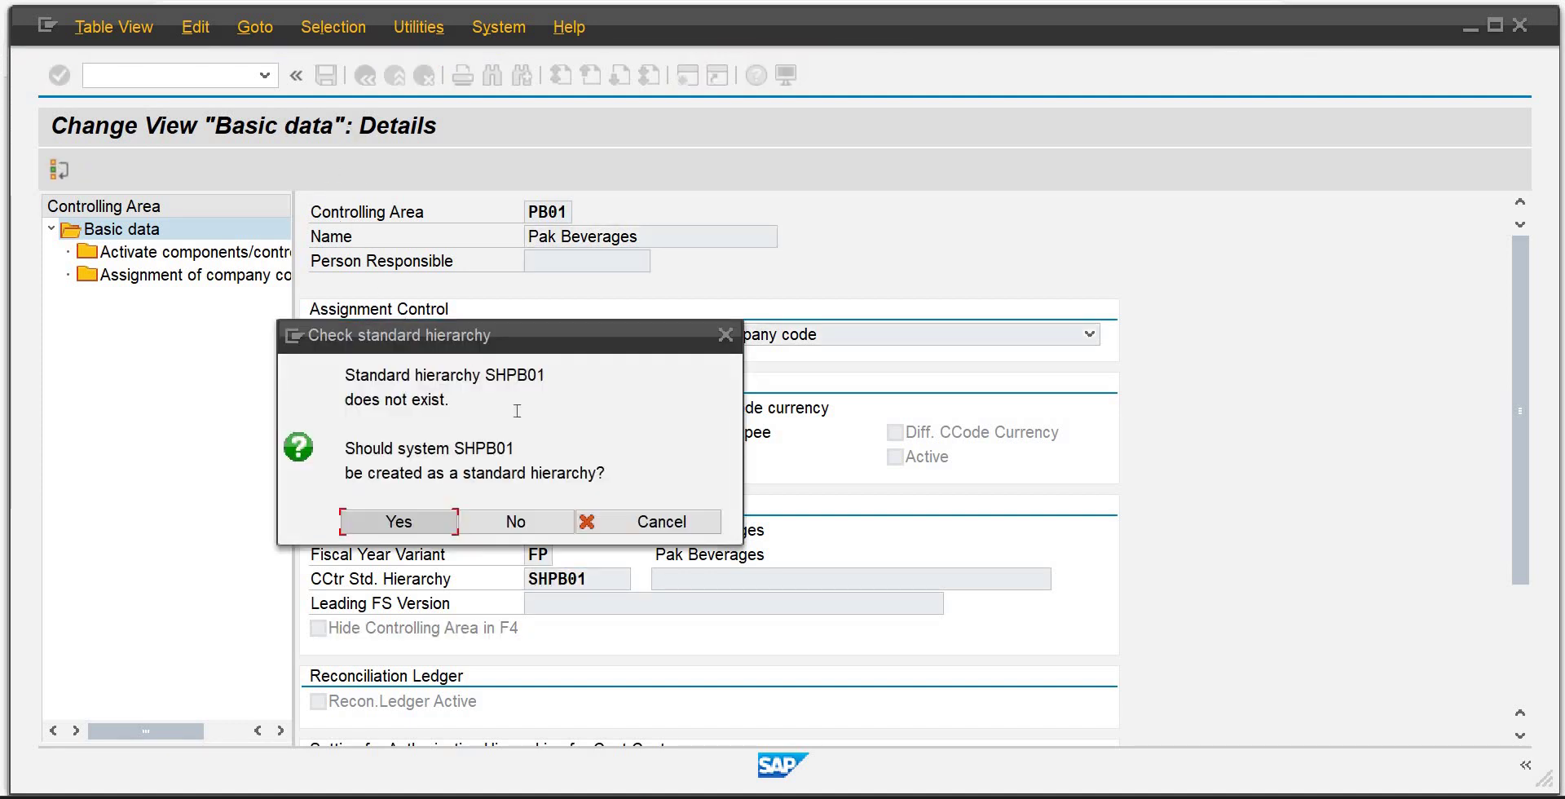
click(448, 452)
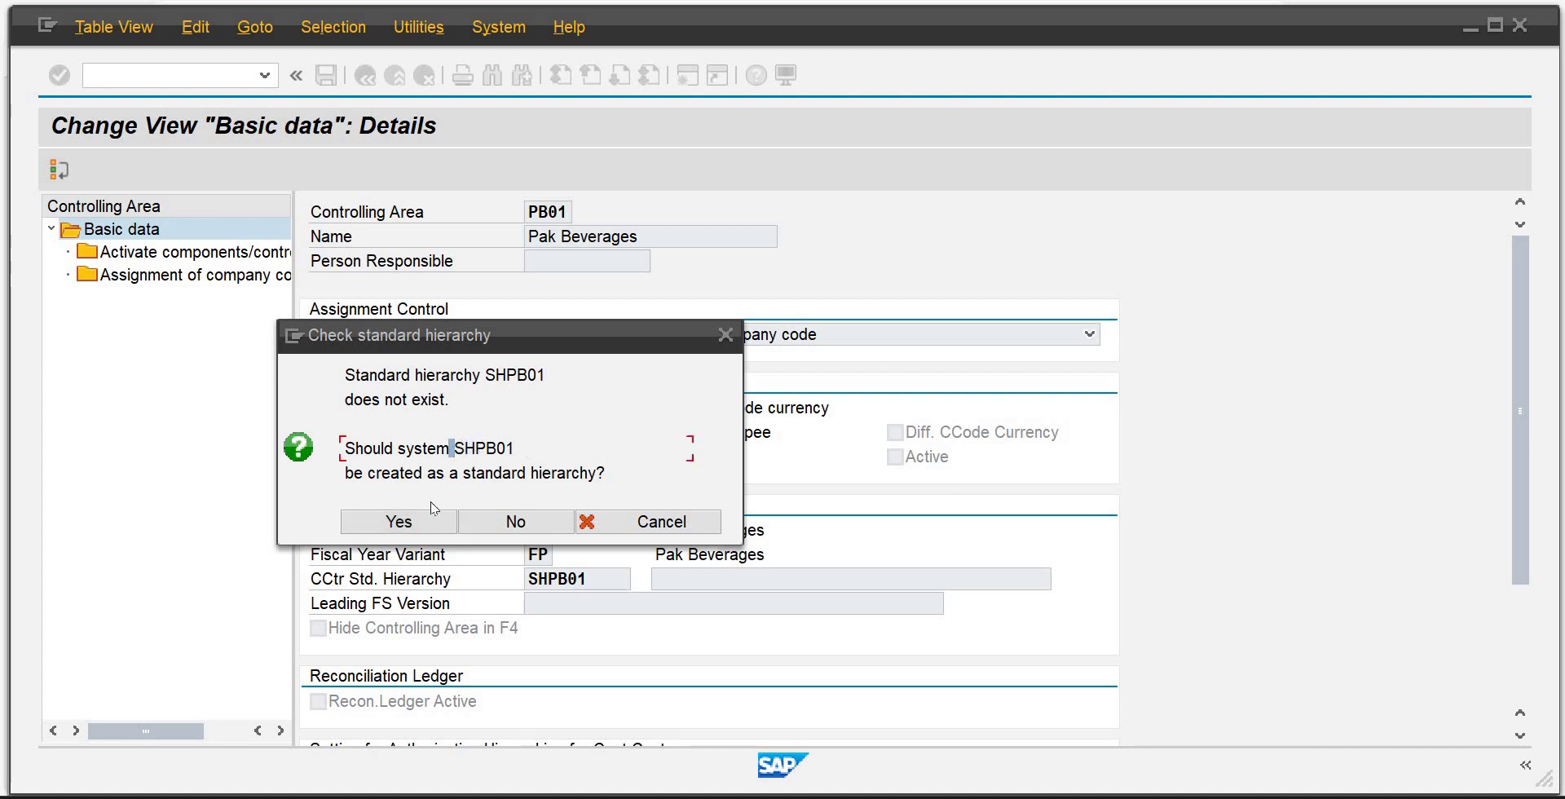
click(424, 526)
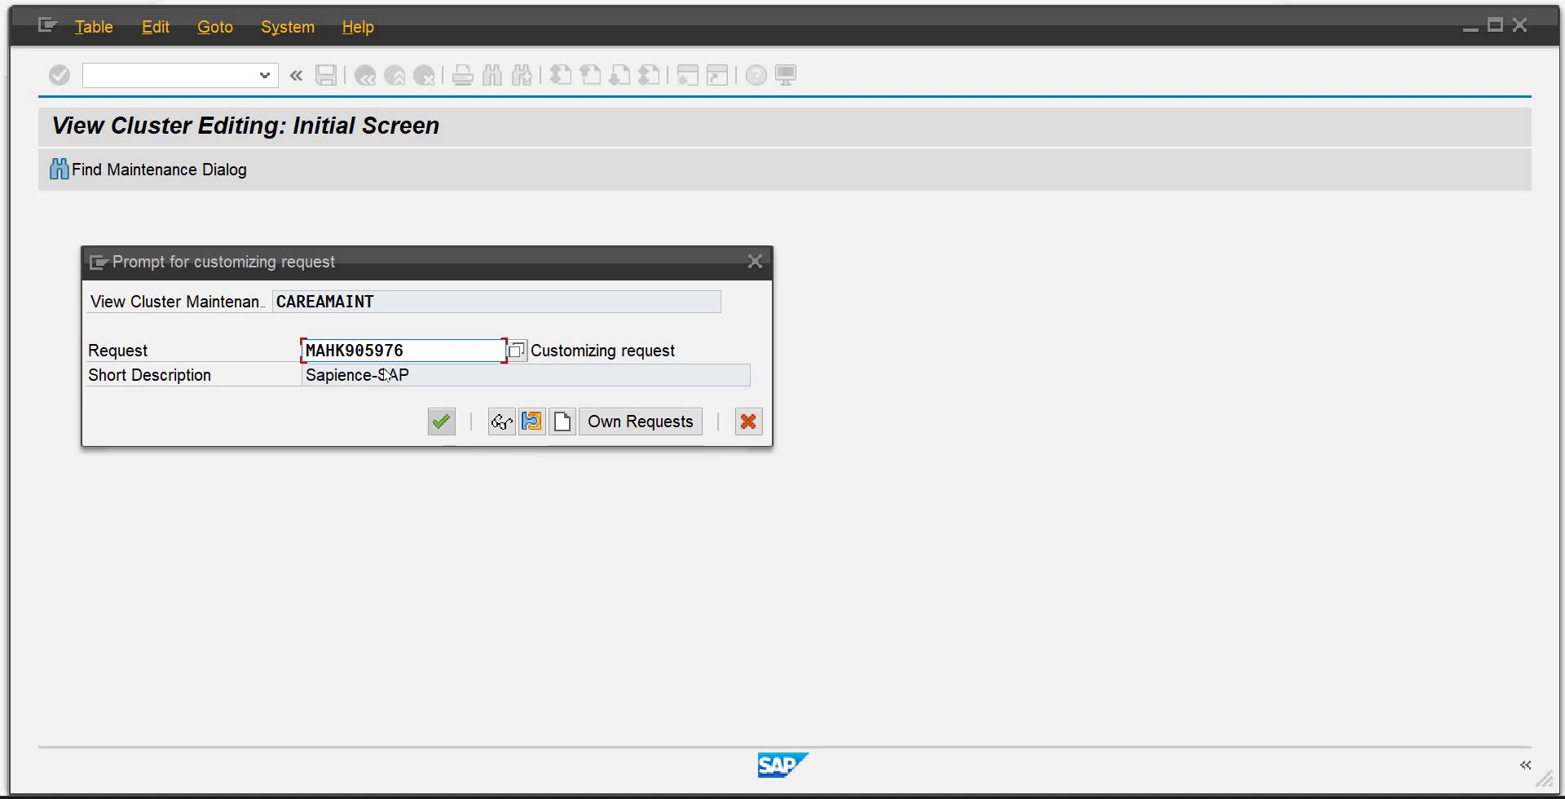
Record the controlling area change in customizing request MAHK905976, accept the check messages, and return to the IMG structure.
click(436, 425)
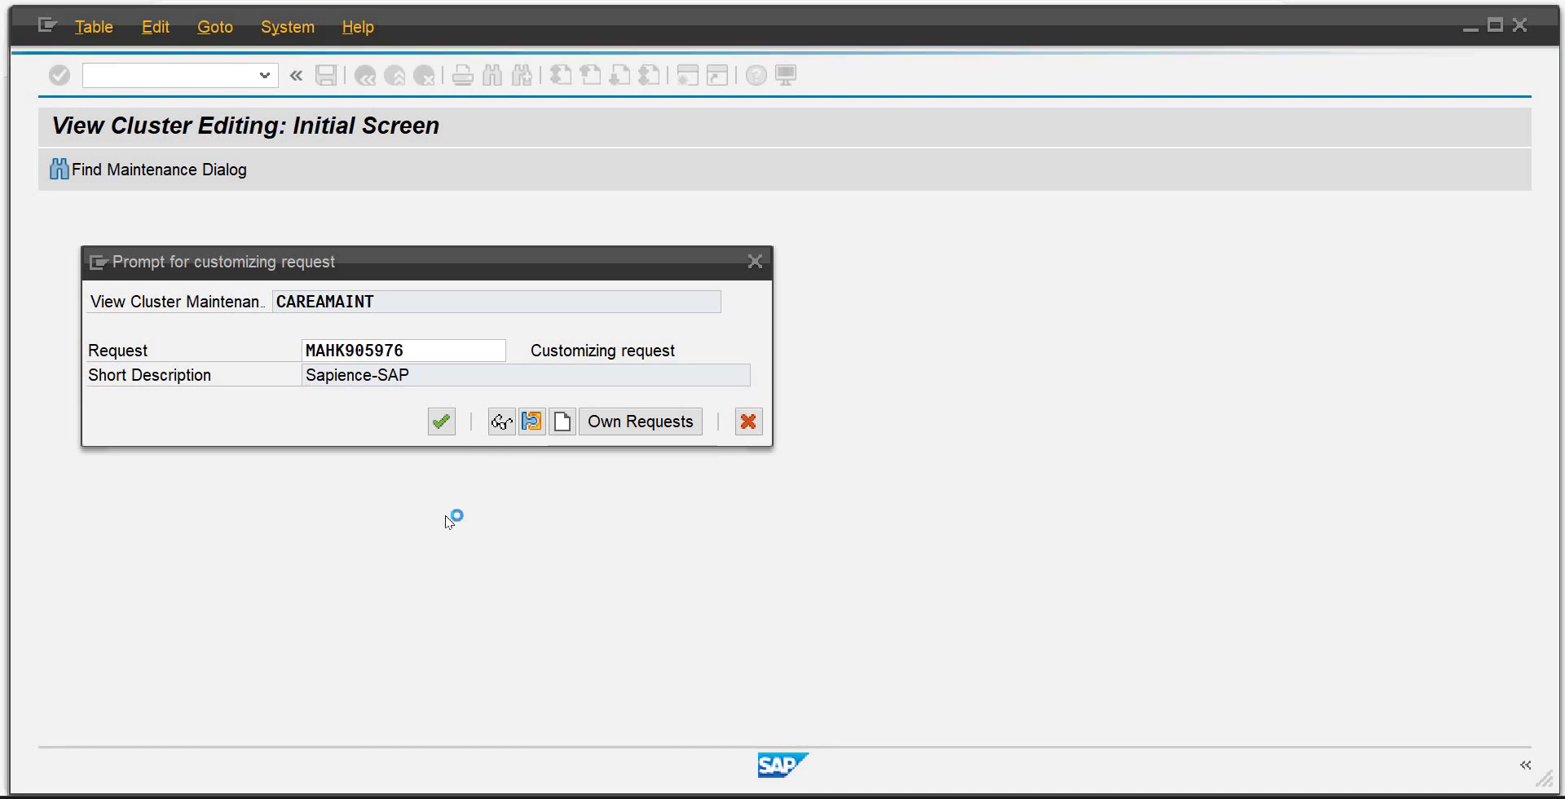
key(Return)
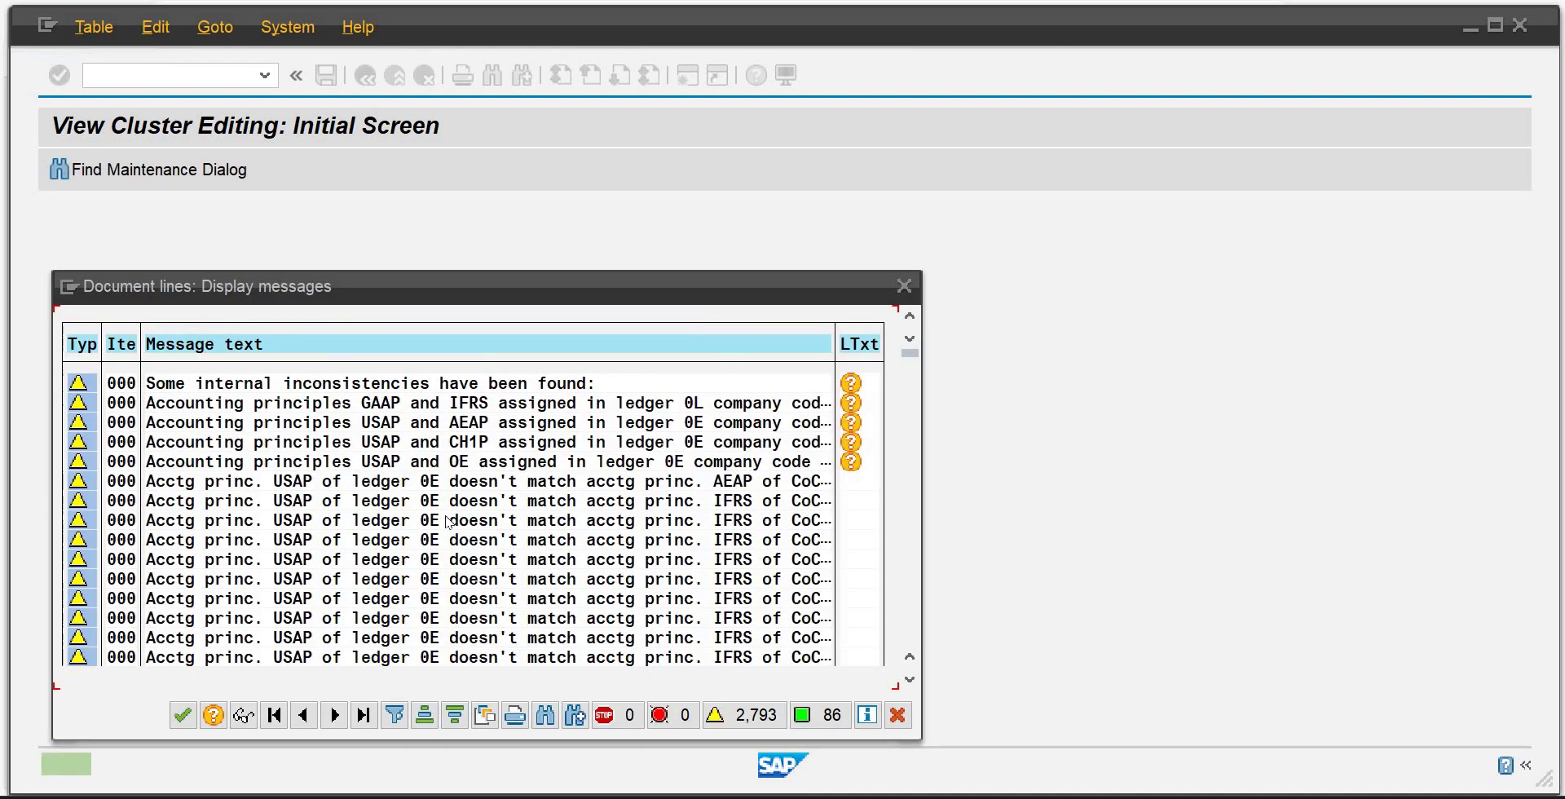
click(182, 716)
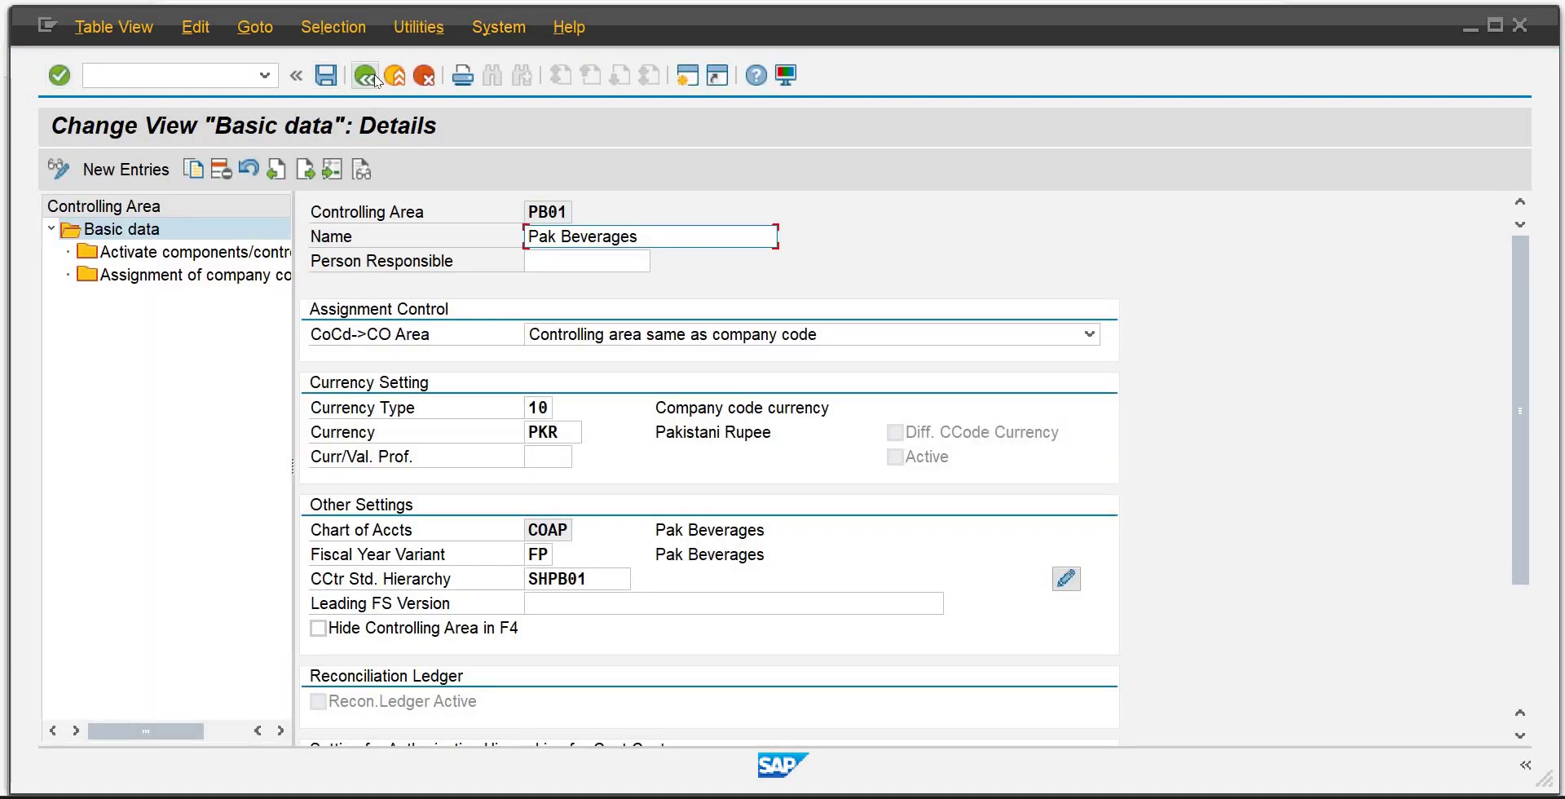
click(370, 77)
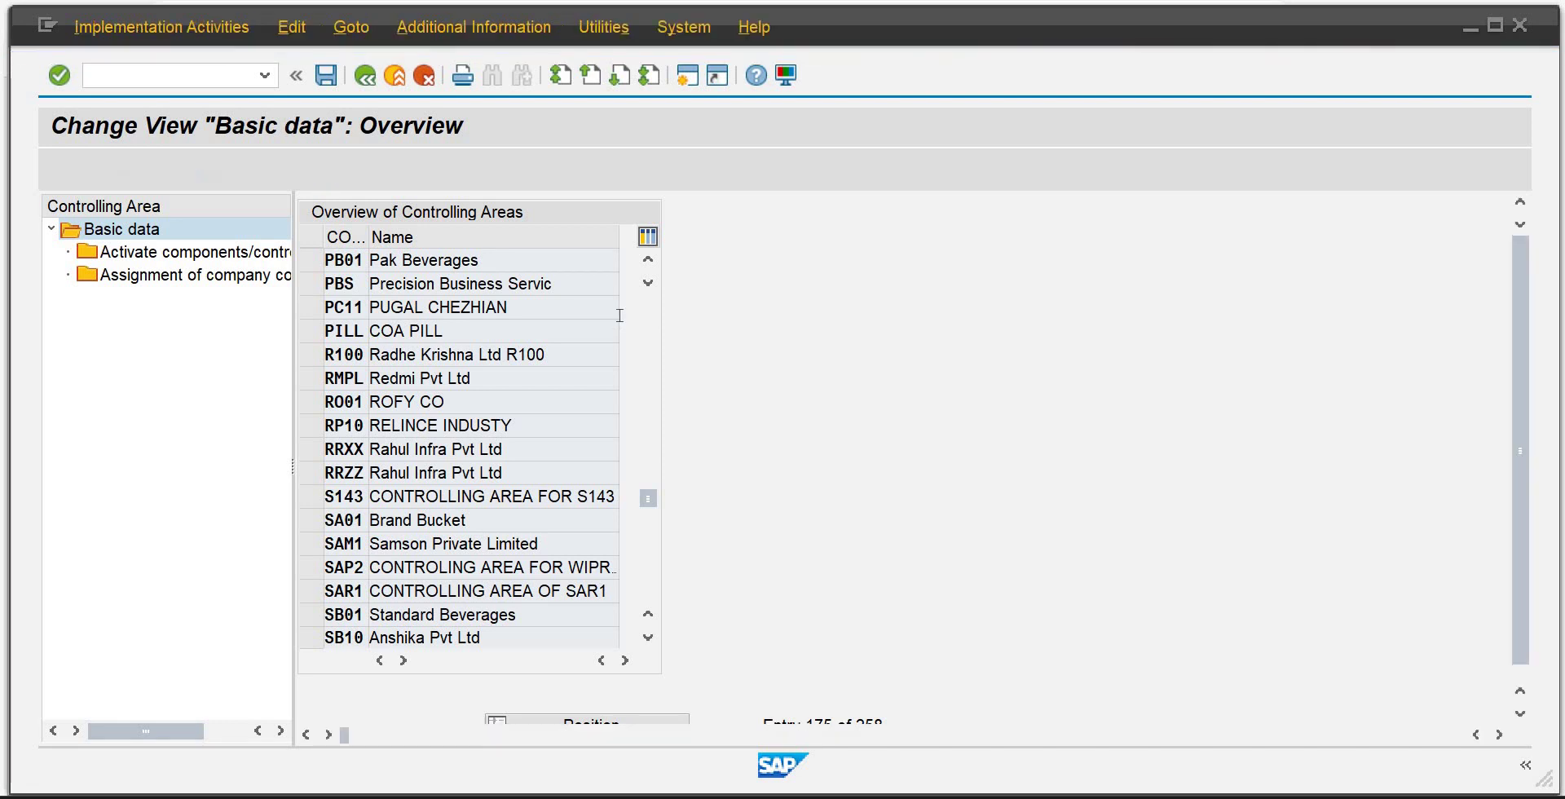
key(F12)
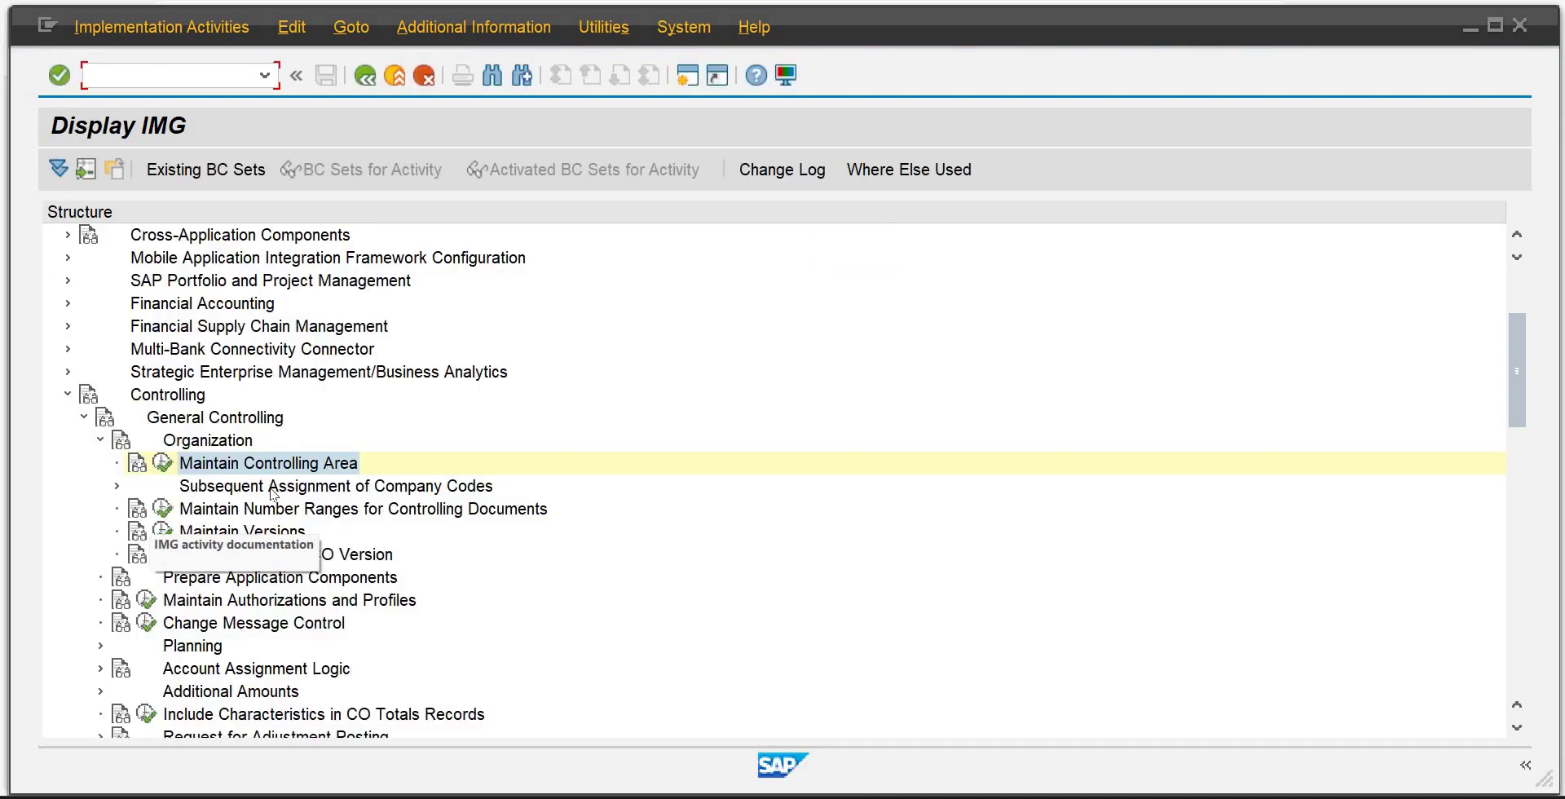
Collapse General Controlling and open the Set Controlling Area activity in the Basic Settings of Profit Center Accounting.
click(99, 442)
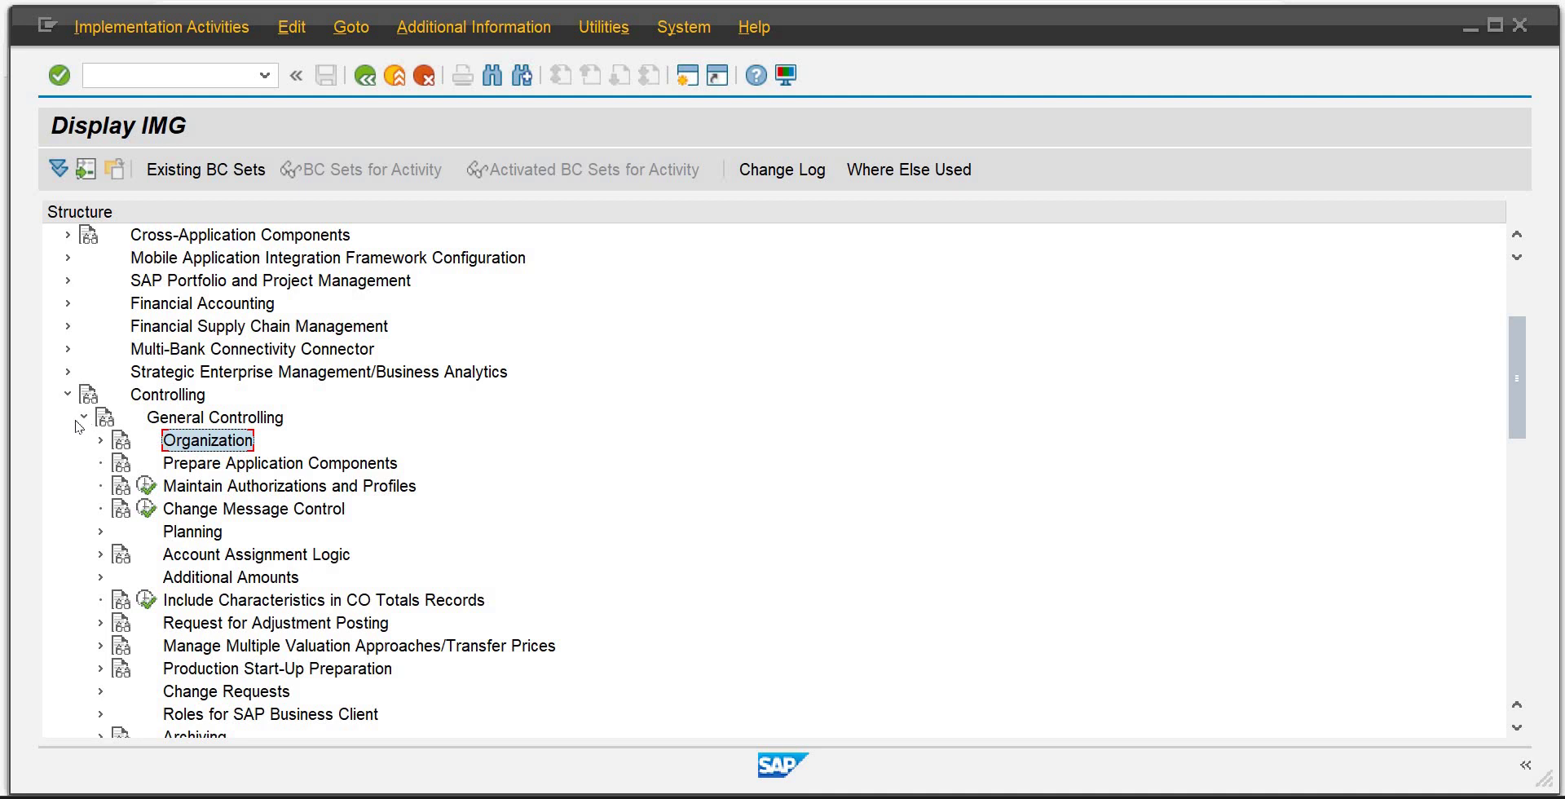
click(79, 419)
click(84, 577)
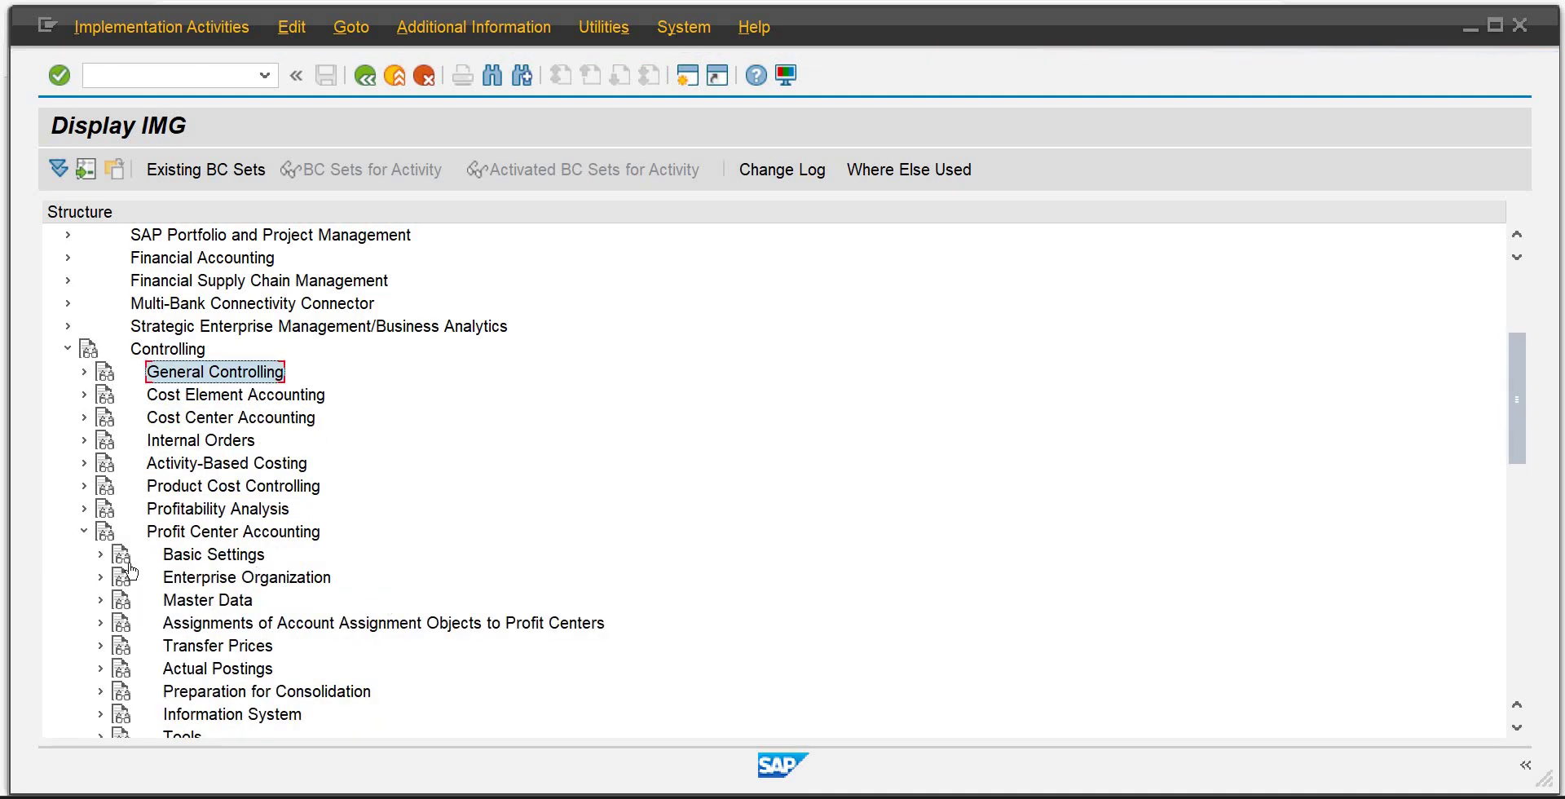
click(100, 558)
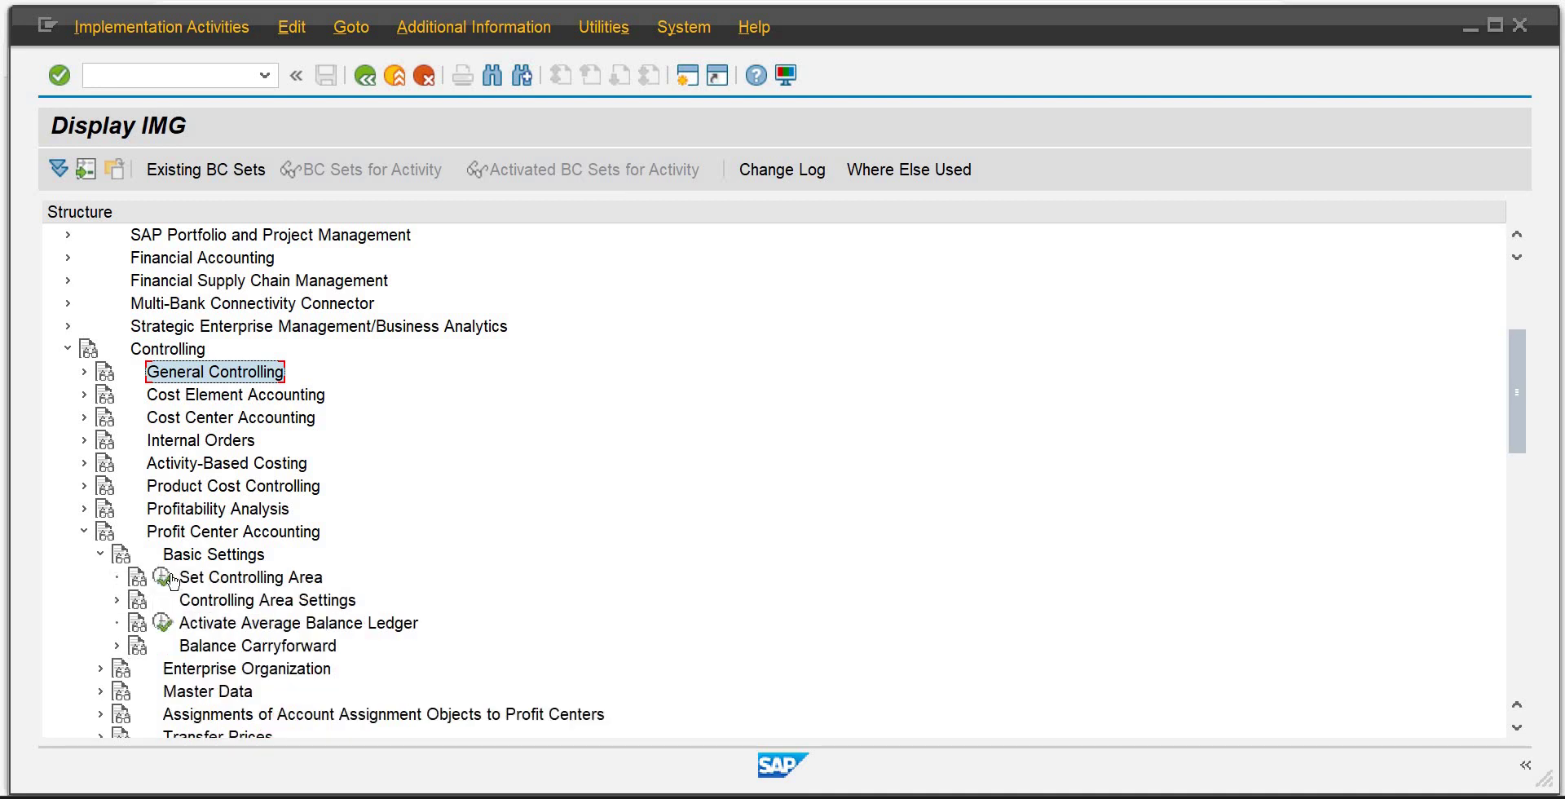
click(165, 578)
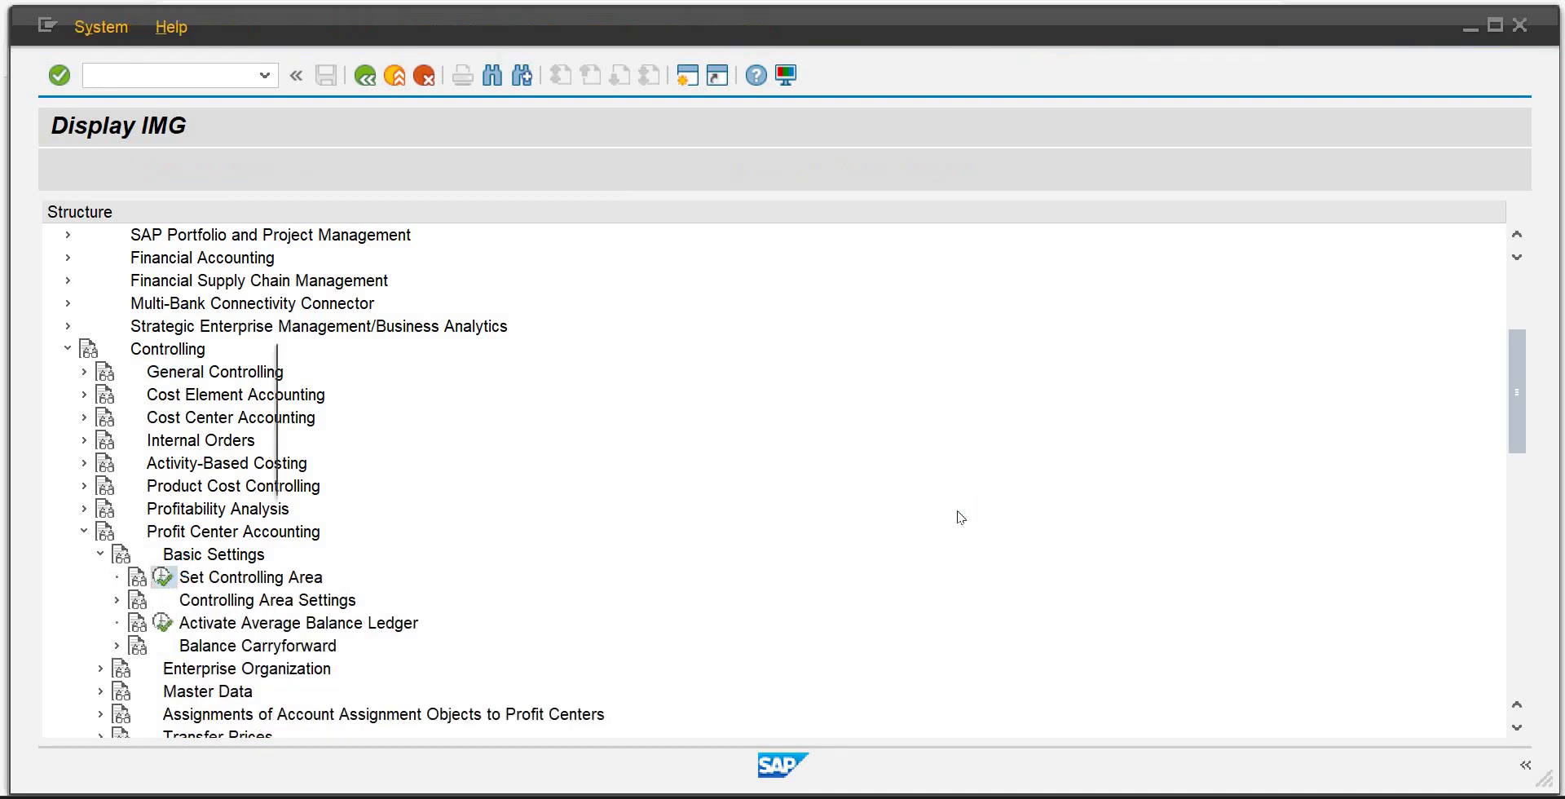
Set the controlling area to PB01 and open the Maintain Controlling Area Settings activity under Controlling Area Settings.
text(pb01)
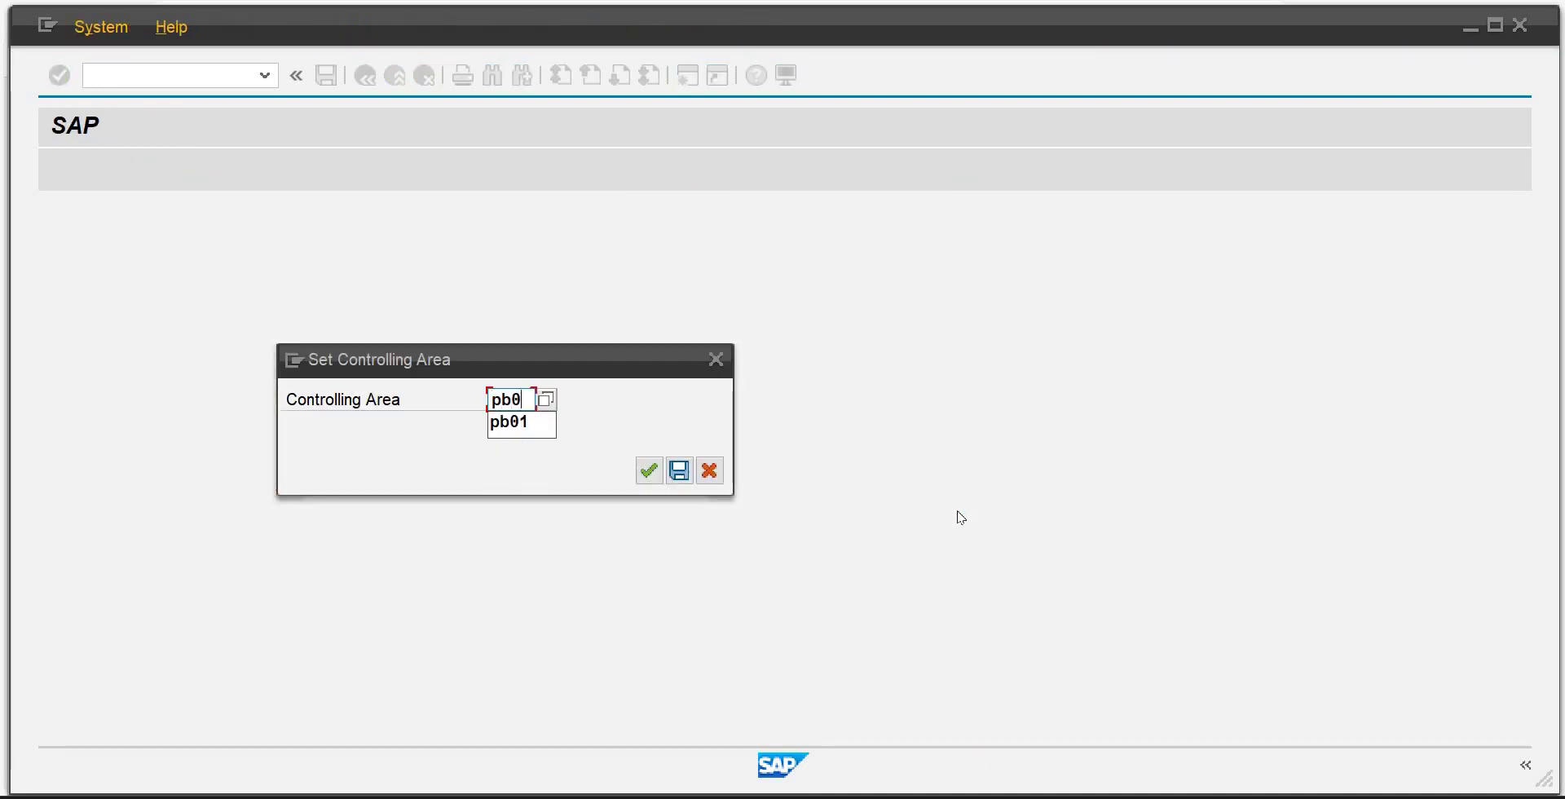
key(Return)
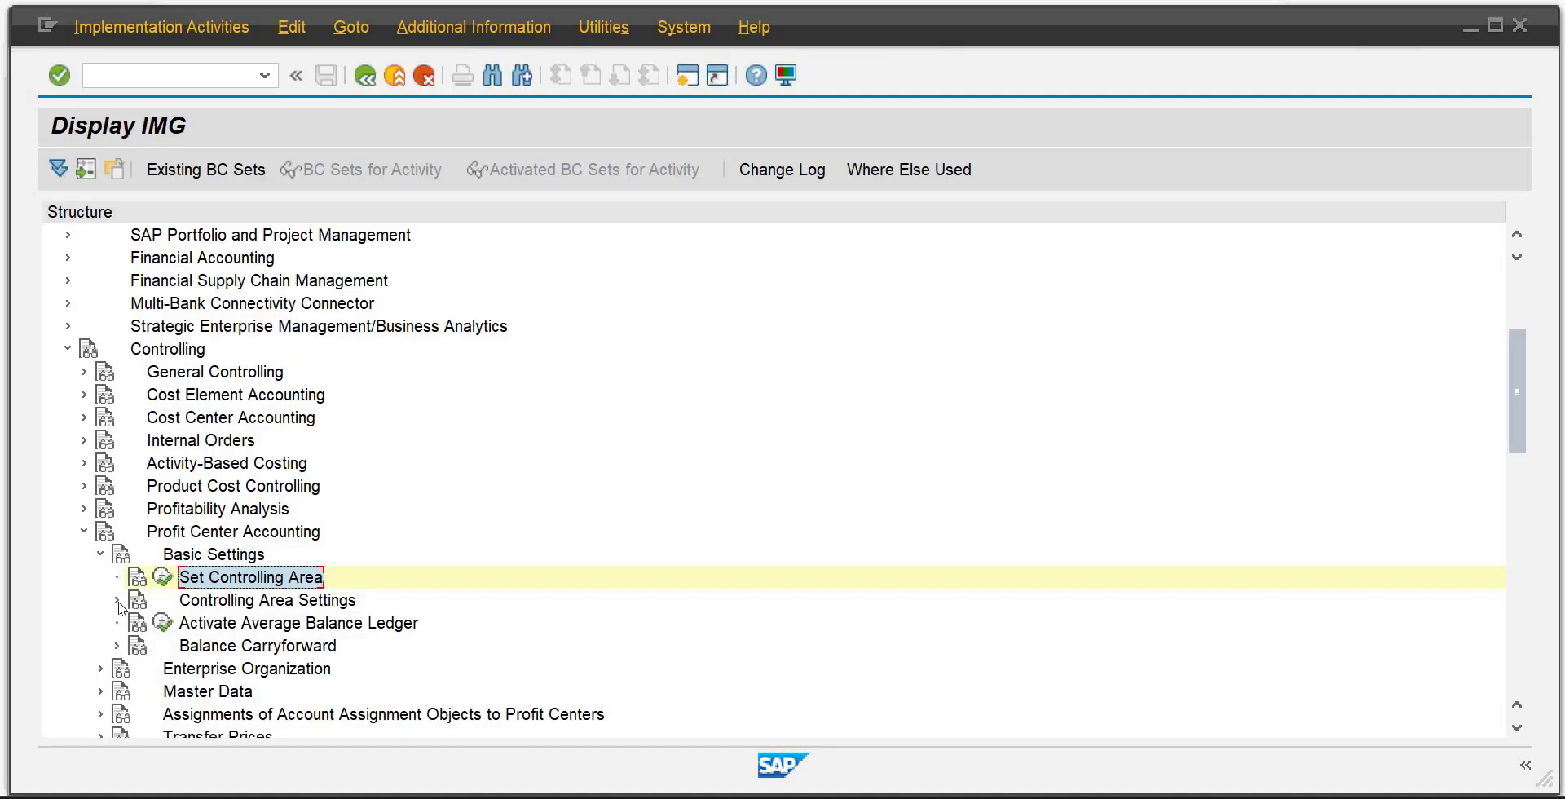
click(117, 602)
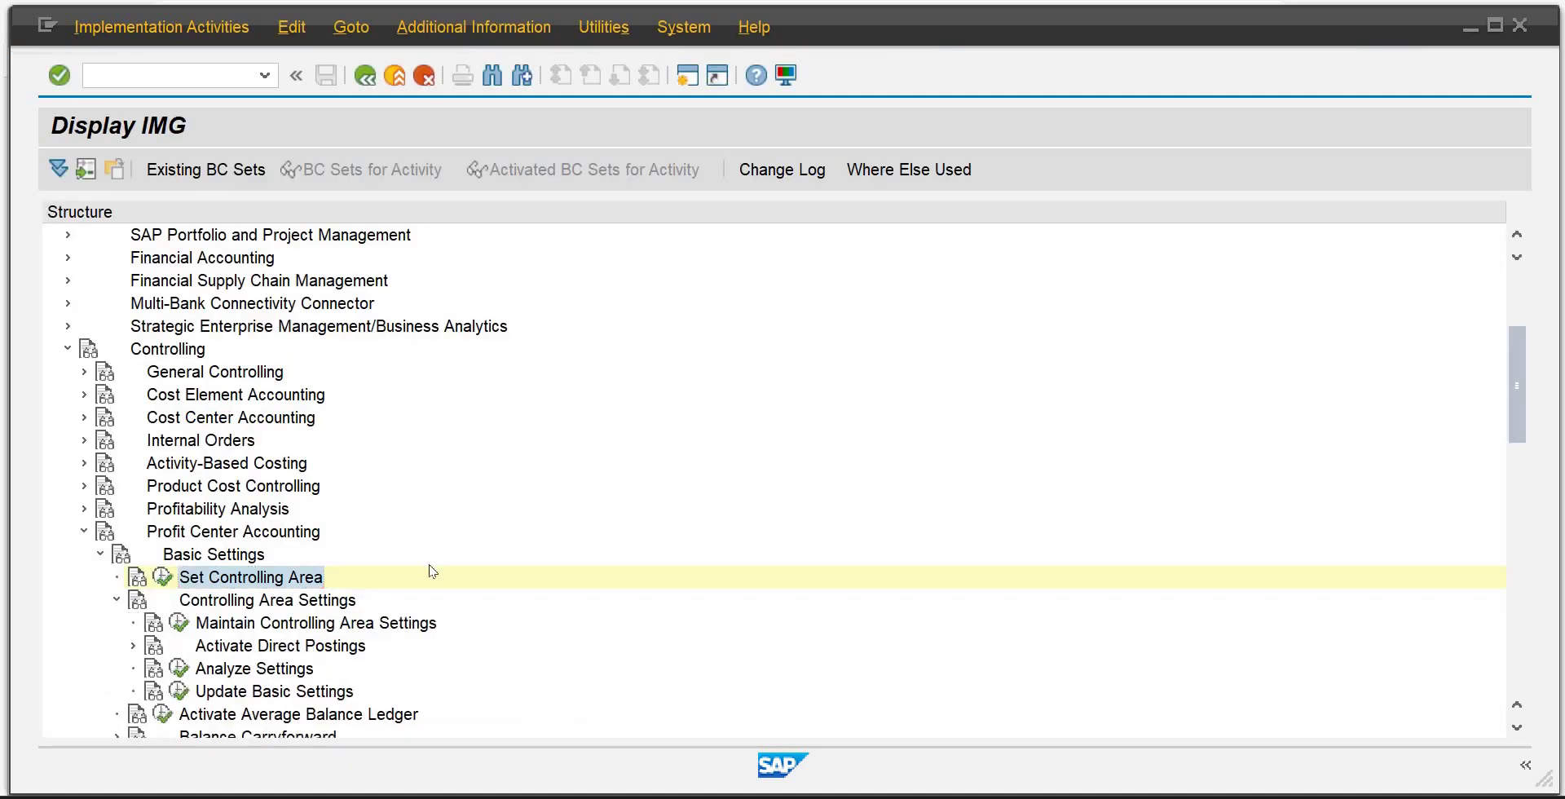
click(180, 625)
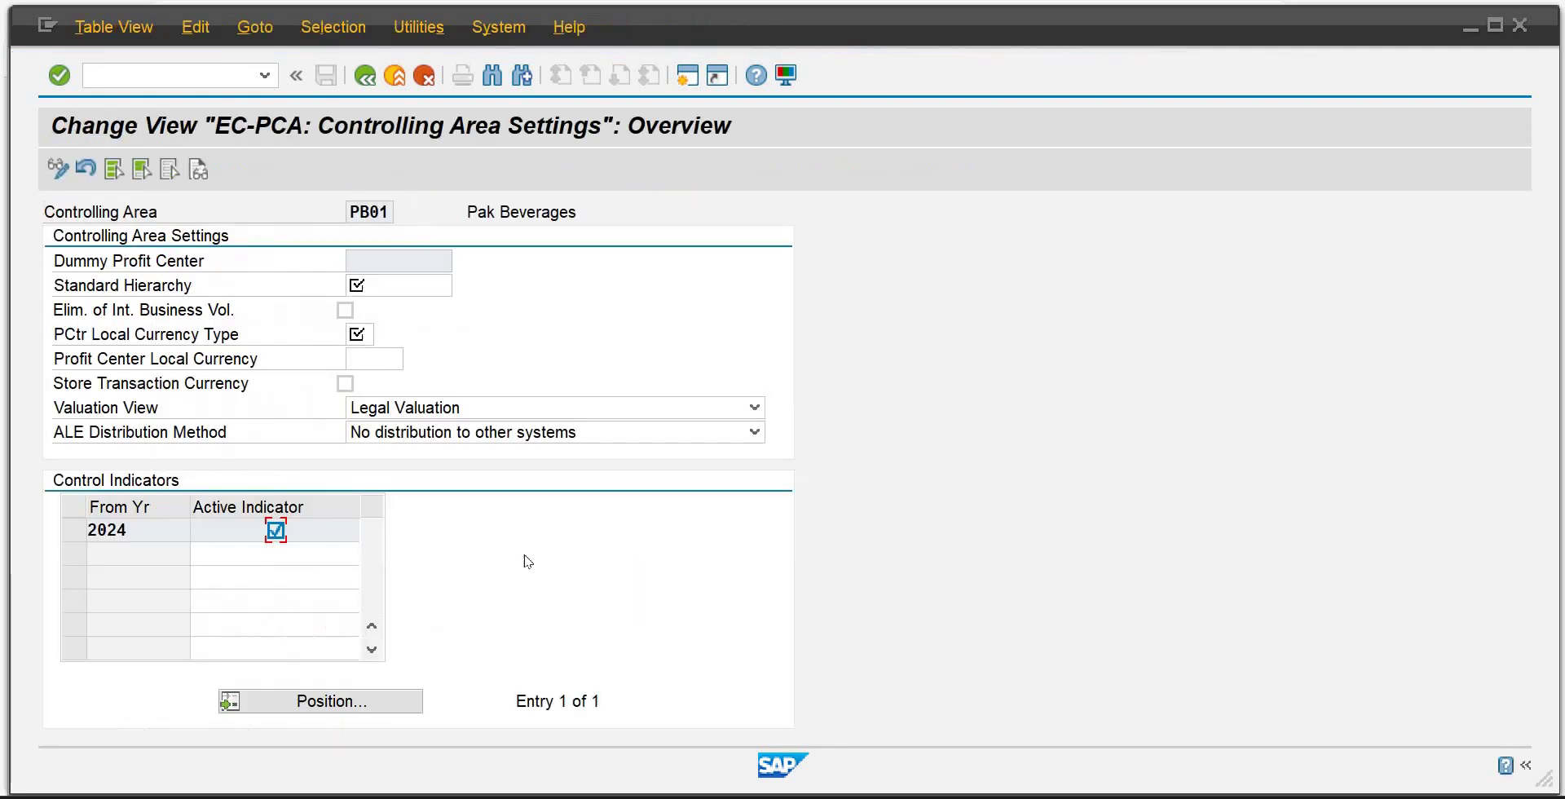
Set PB01's standard hierarchy to SHPB01 and profit center local currency type to 20, save, and return to the IMG structure.
click(401, 285)
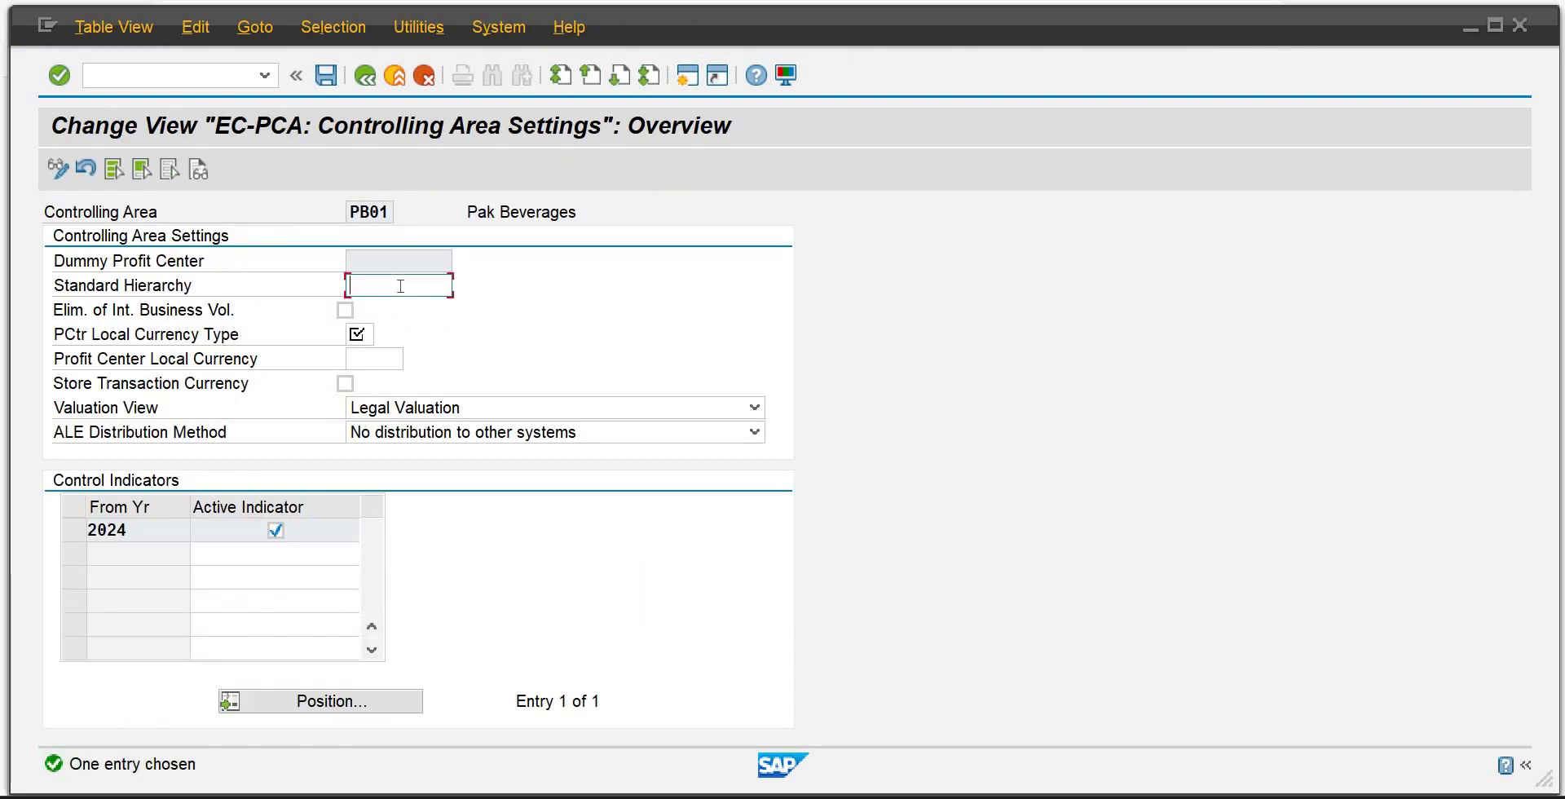
text(sh)
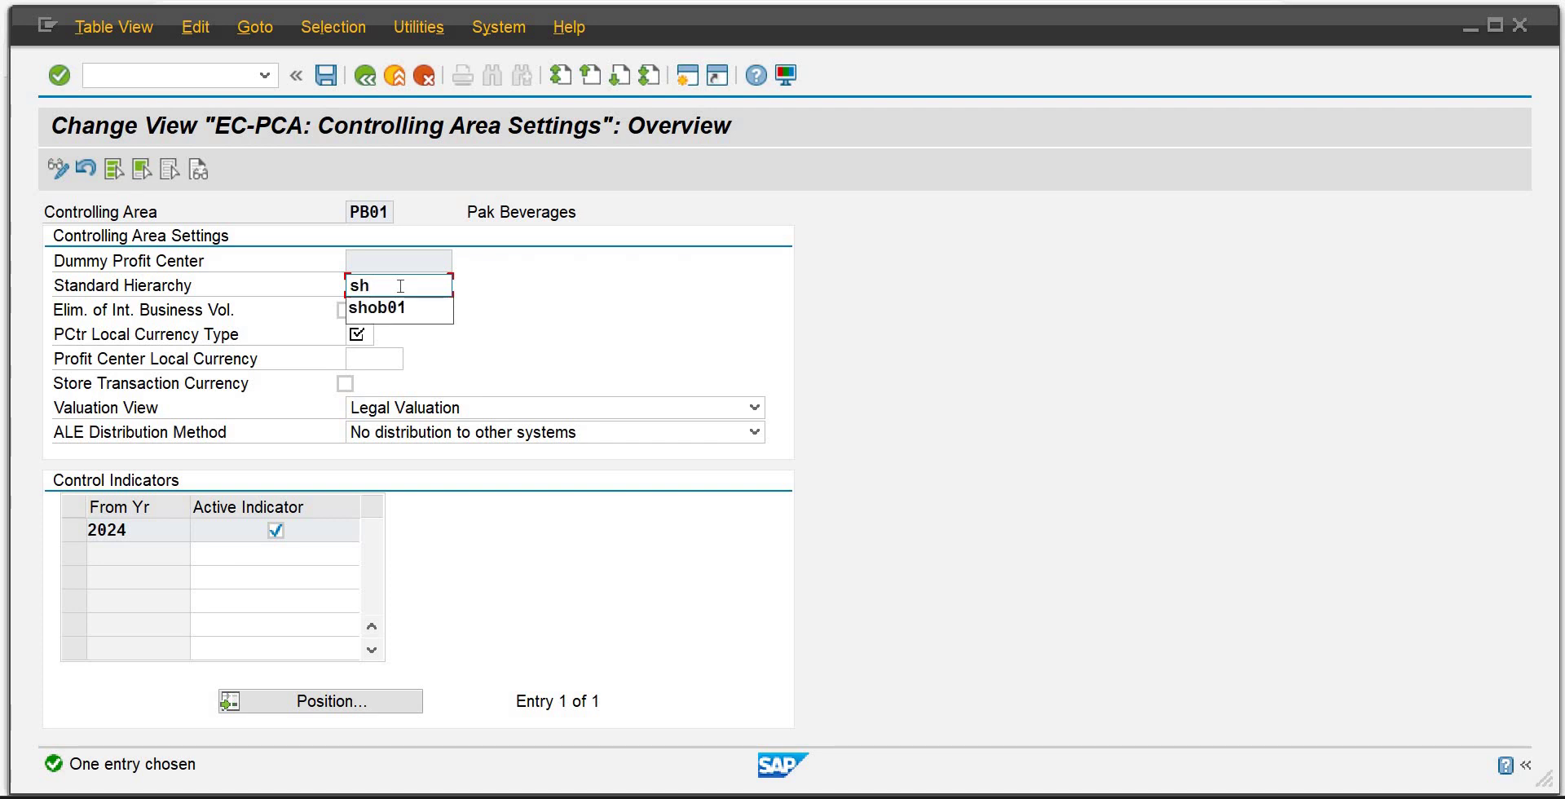
text(pb01)
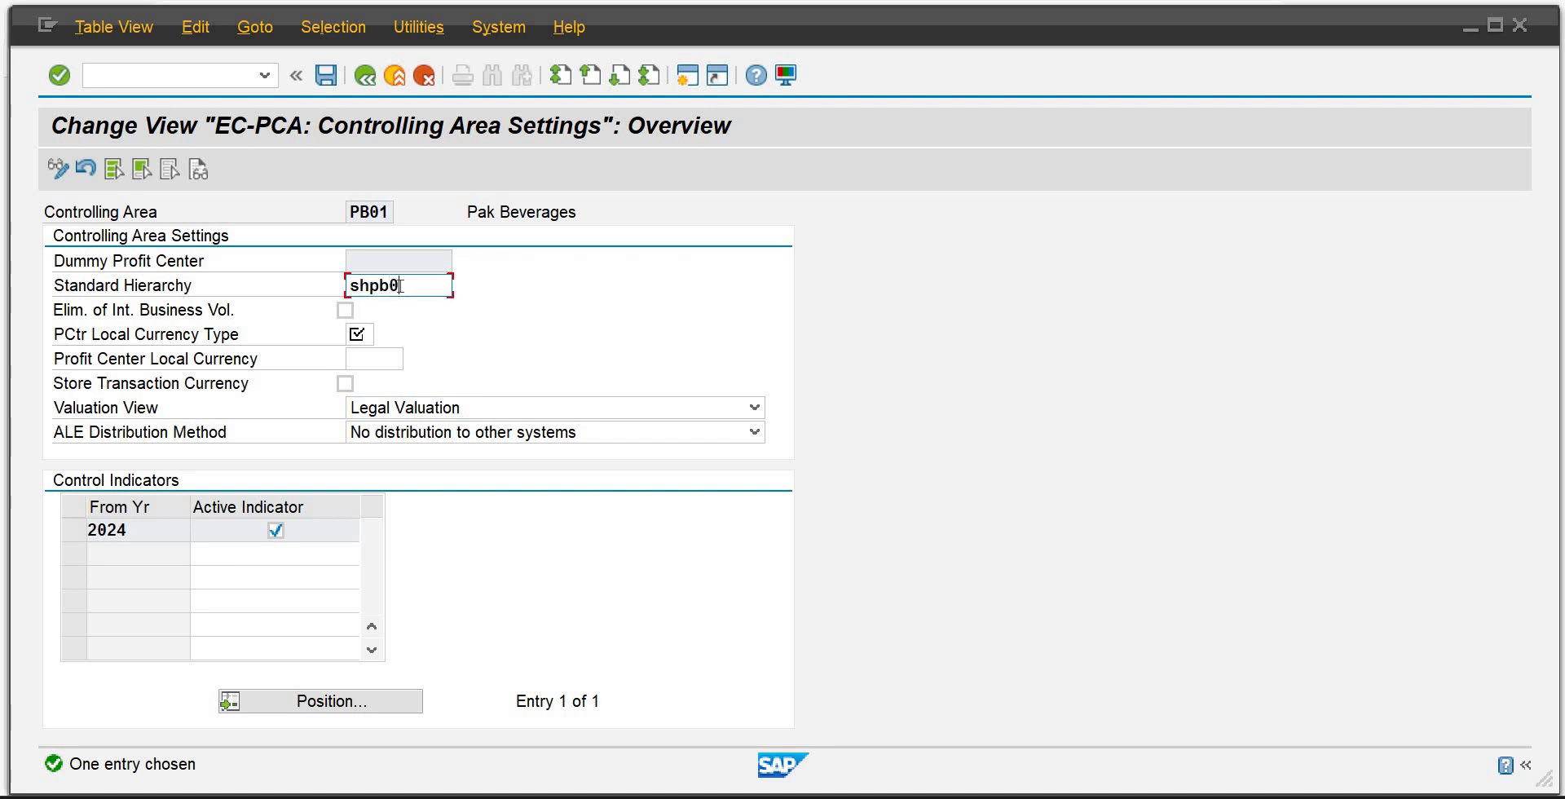
click(371, 335)
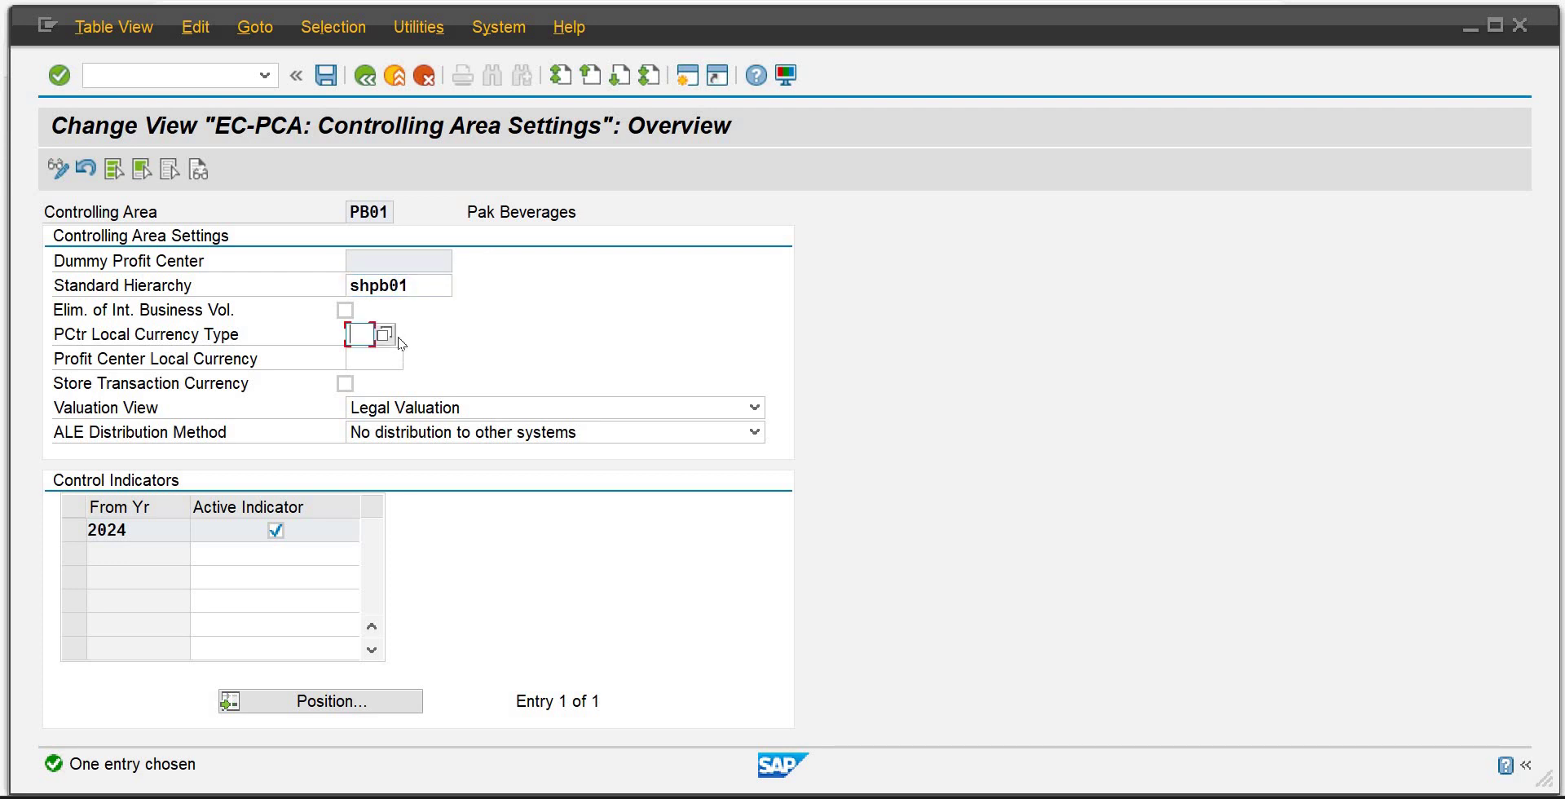
click(386, 335)
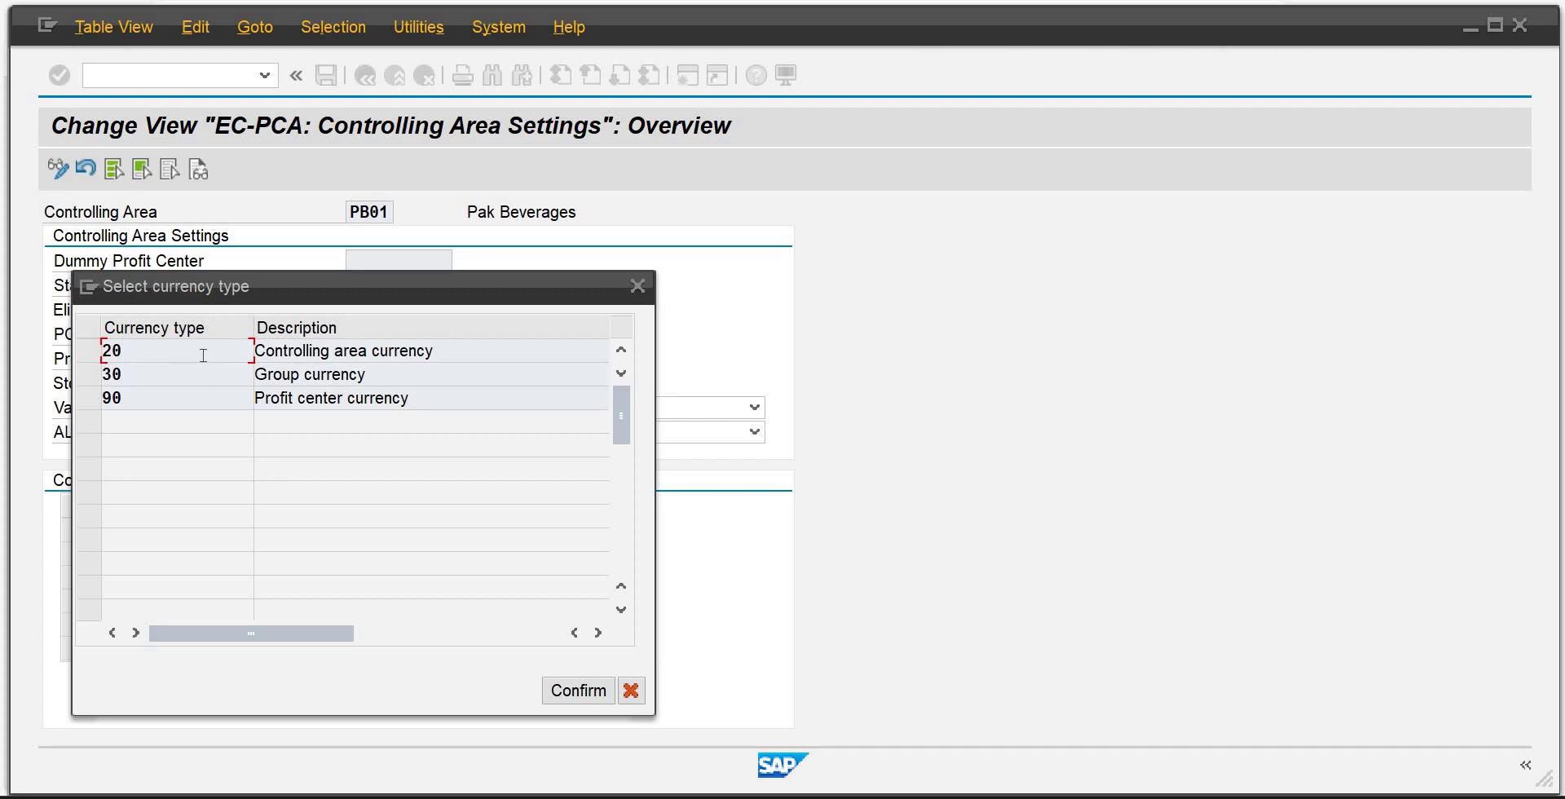
click(580, 689)
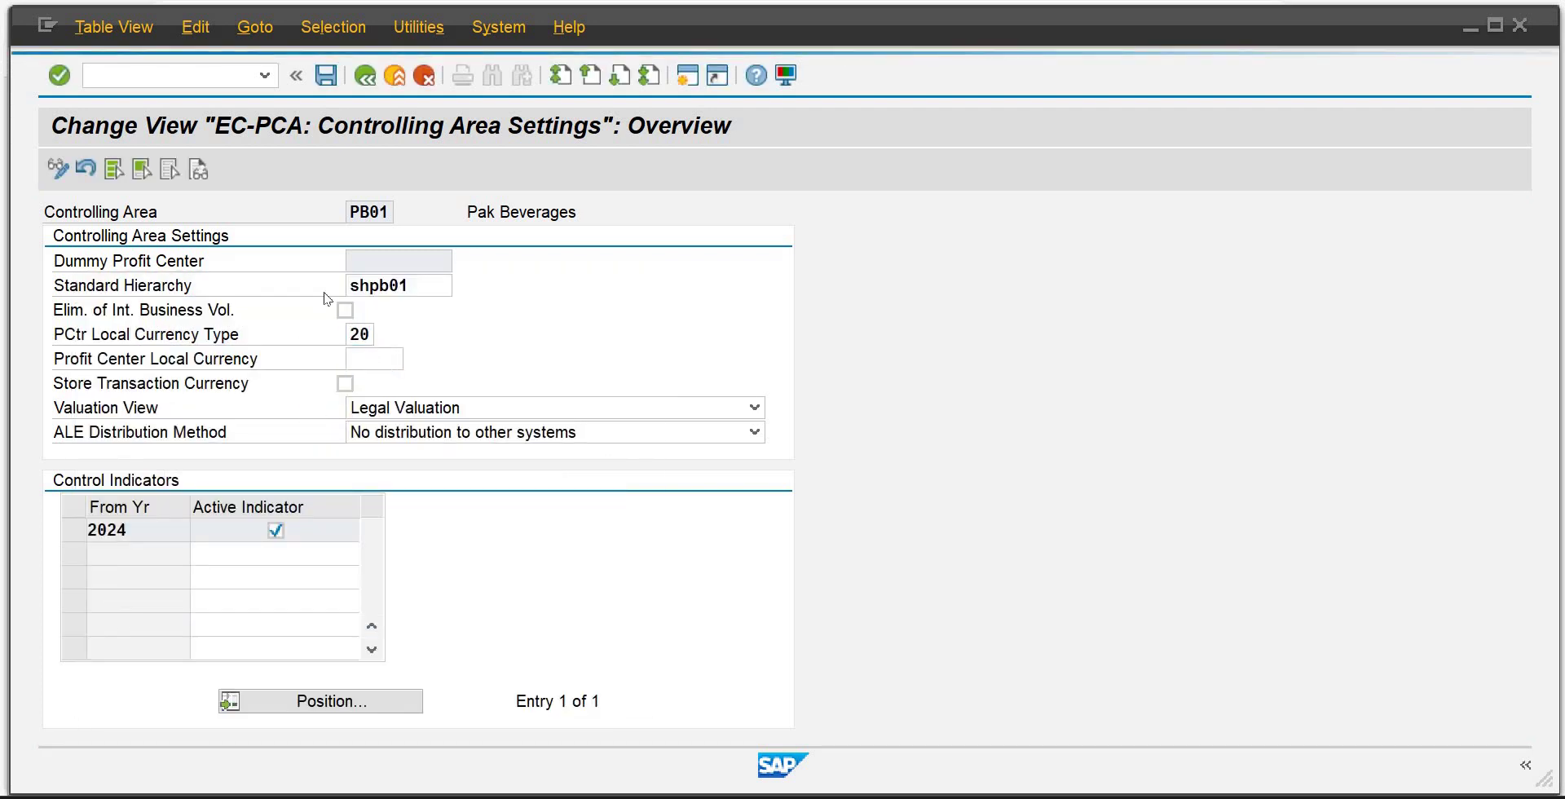
click(325, 76)
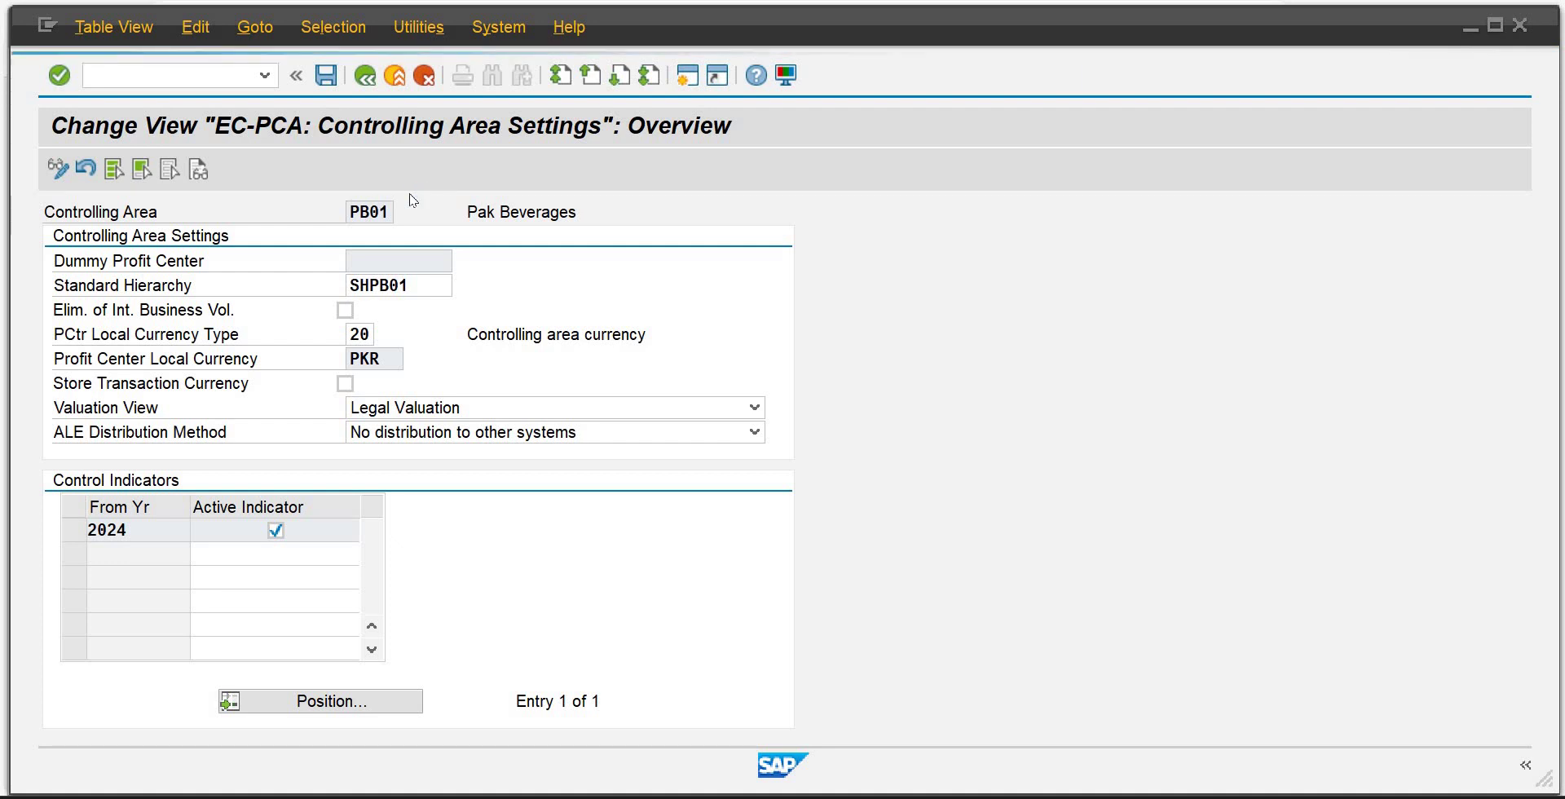
click(365, 78)
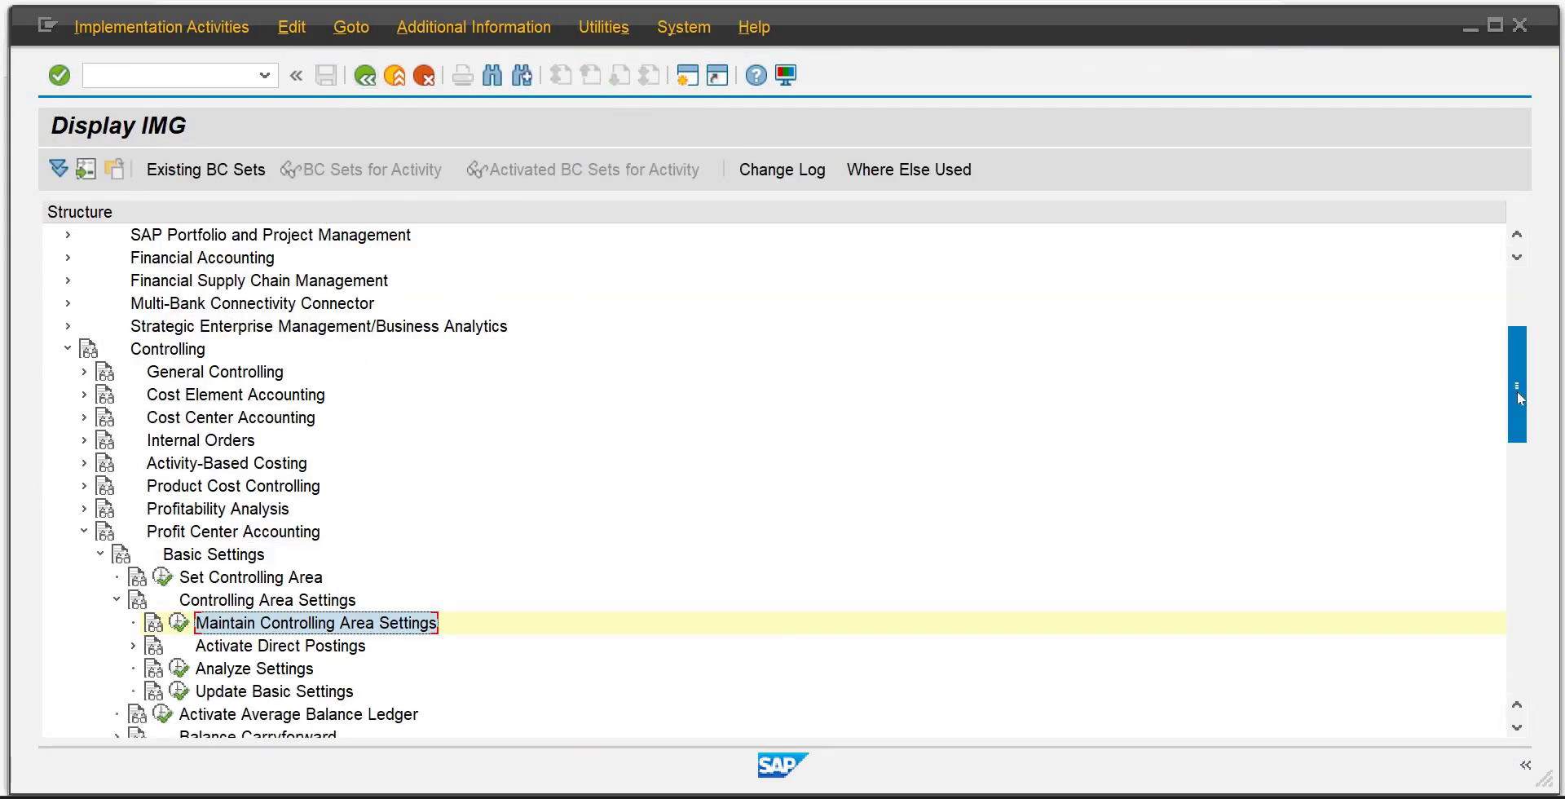
Collapse Basic Settings, expand the Profit Center master data, and start the Create profit center activity of Define Profit Center.
scroll(1535, 444, down, 5)
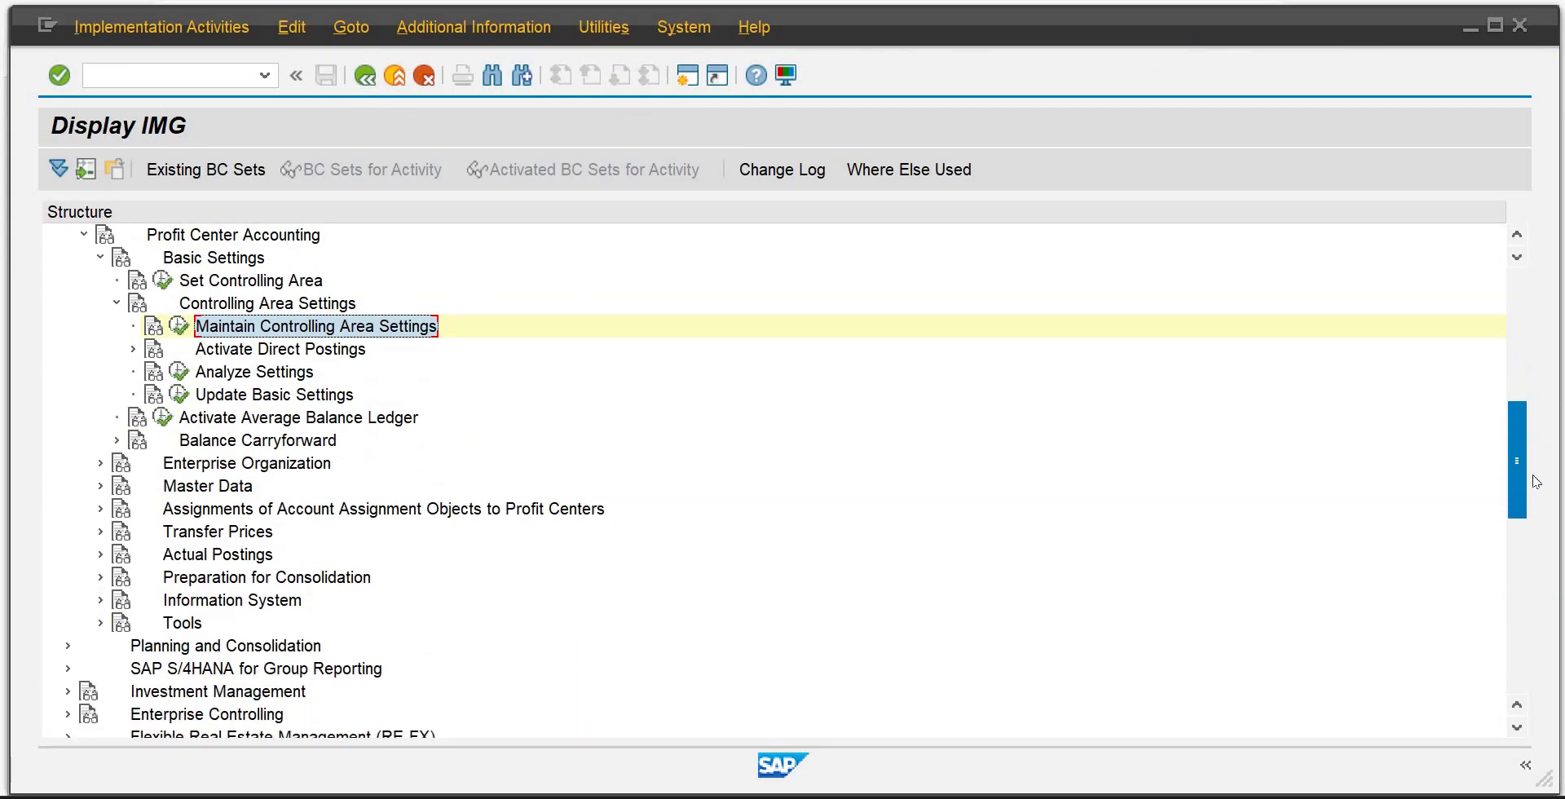
scroll(1535, 481, down, 1)
scroll(1411, 451, up, 4)
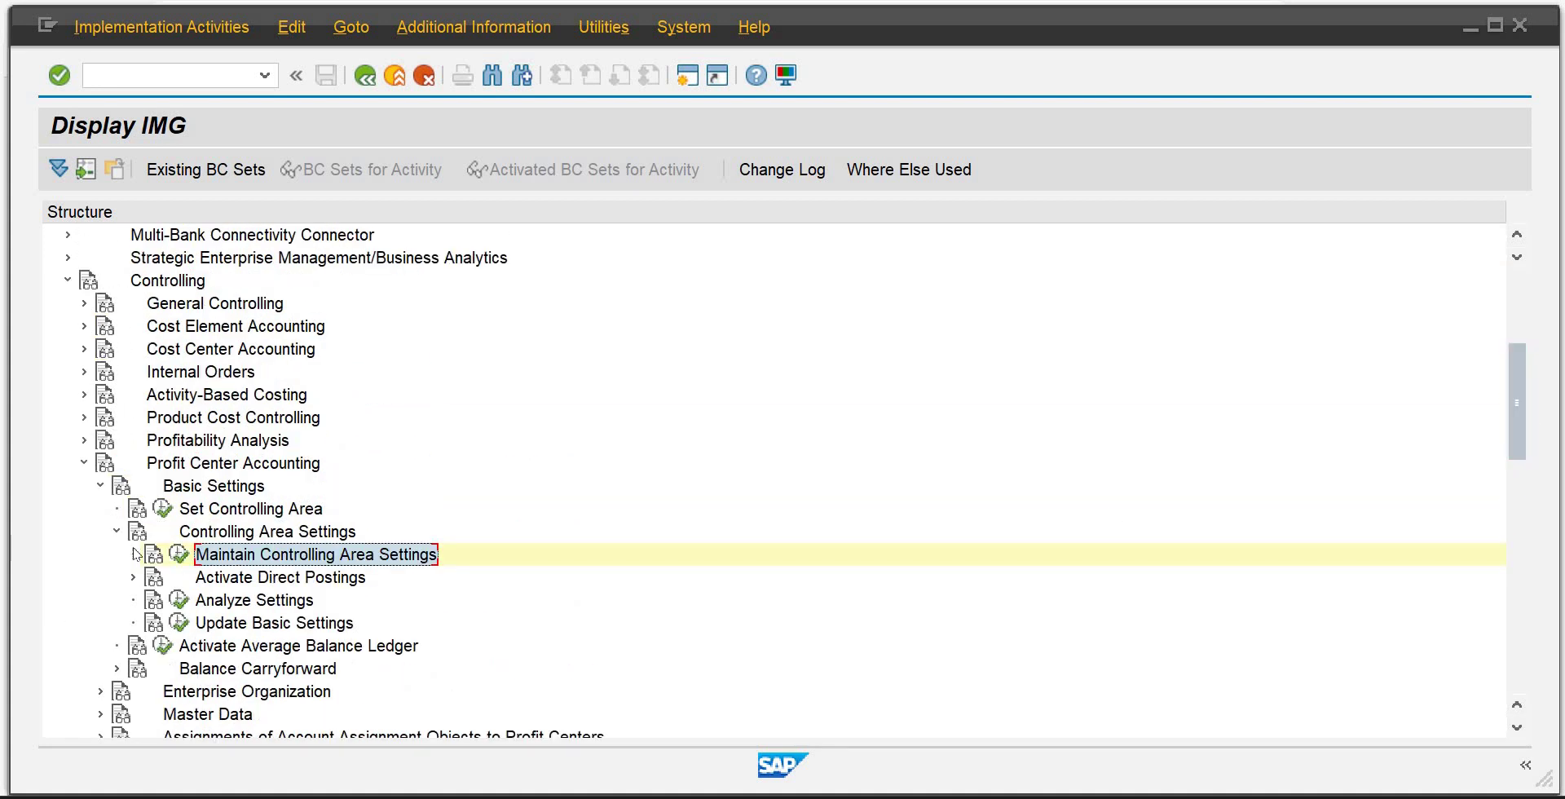
click(100, 487)
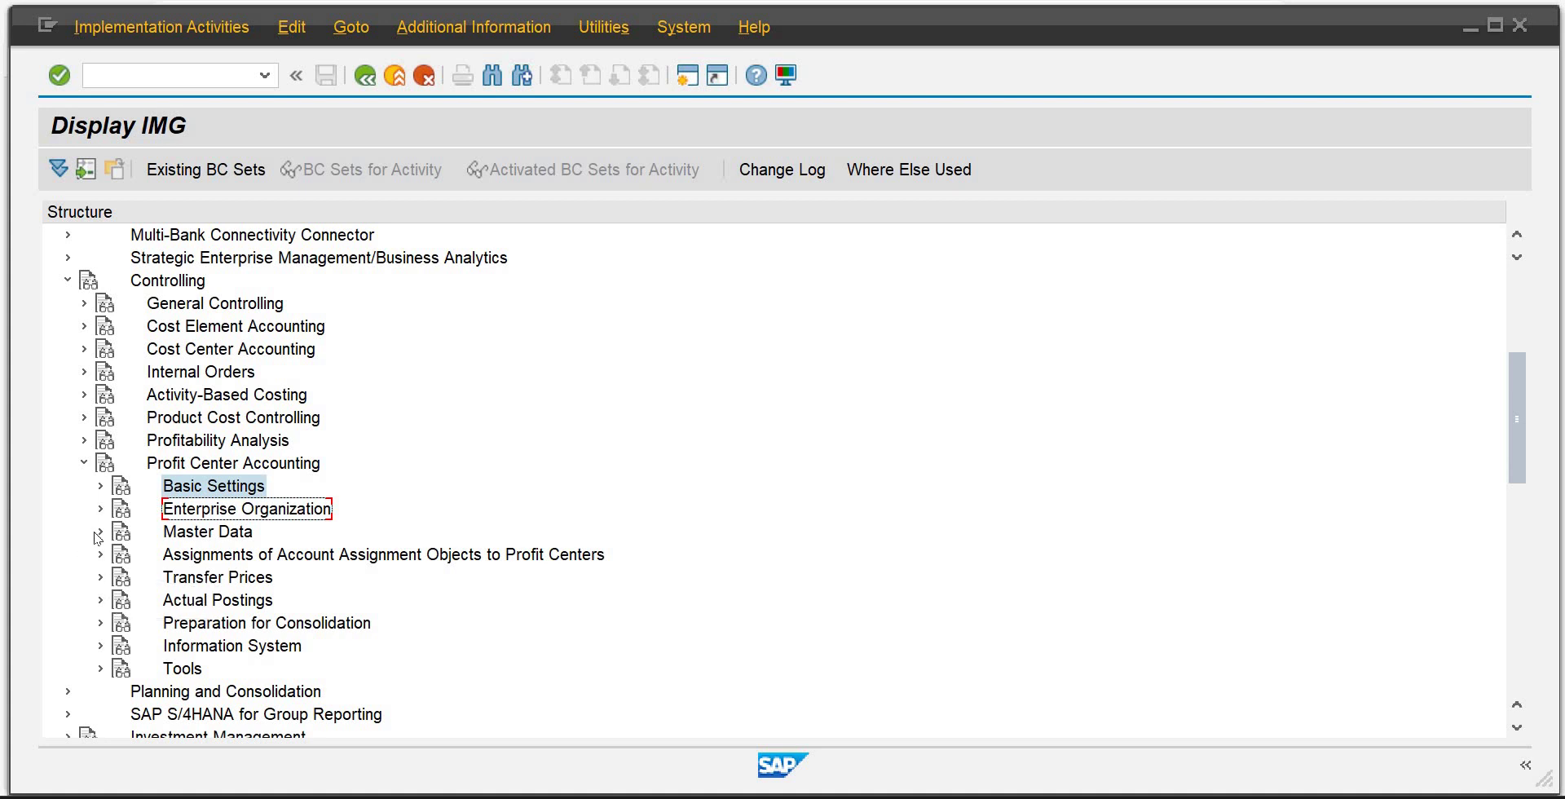
click(100, 533)
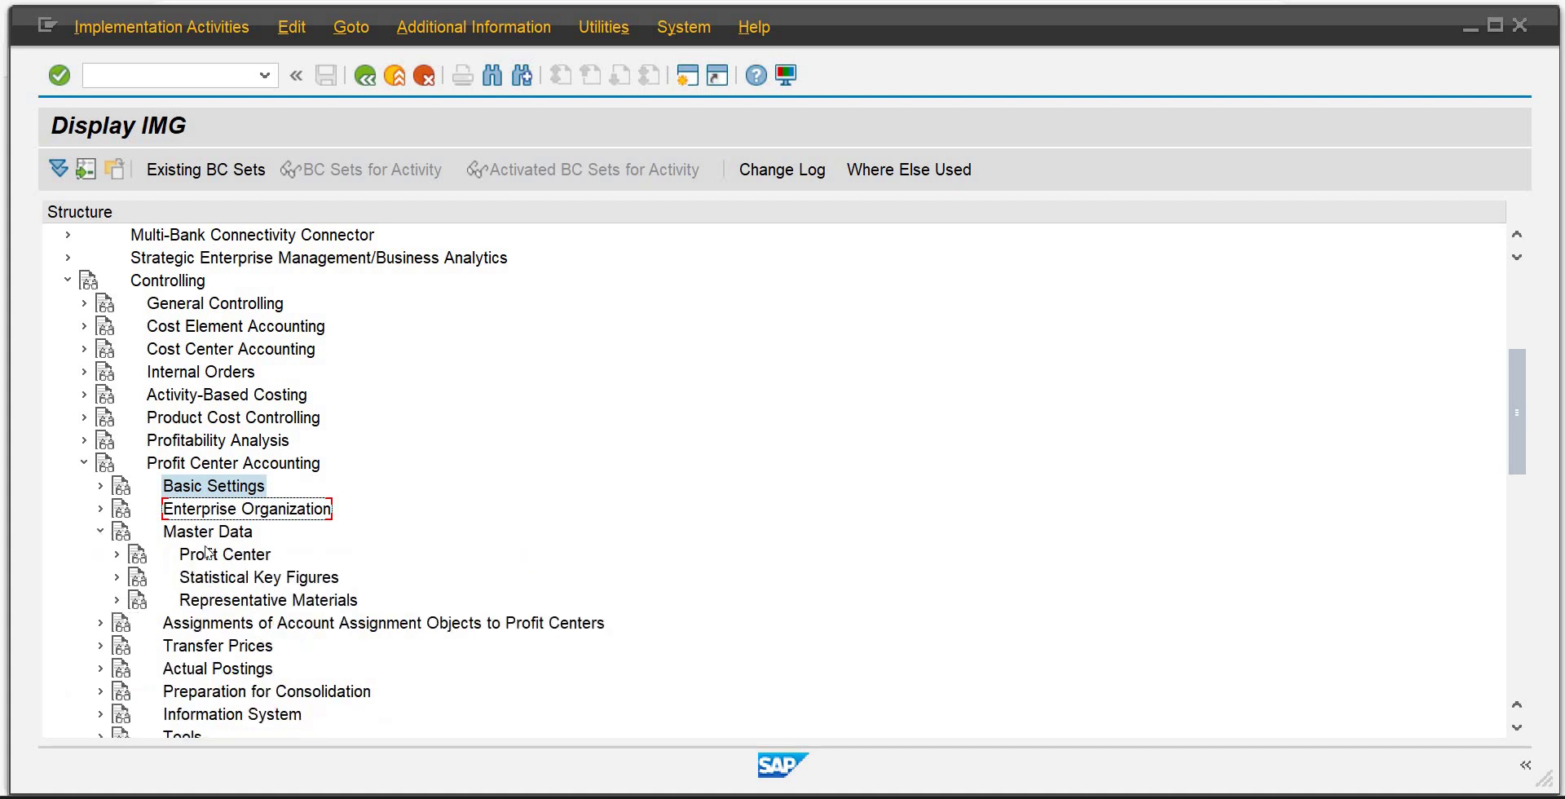
click(117, 556)
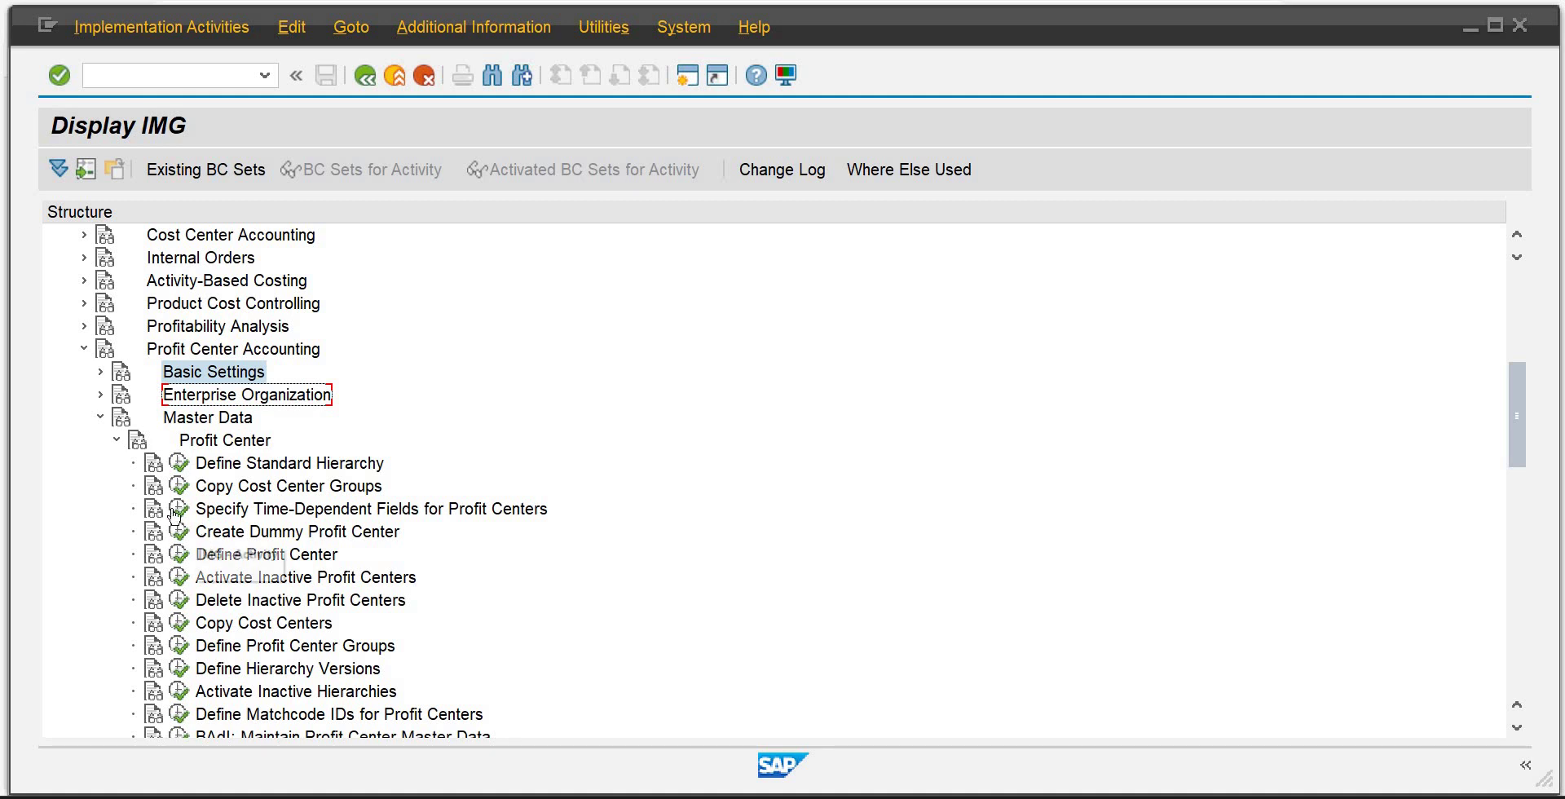
click(184, 555)
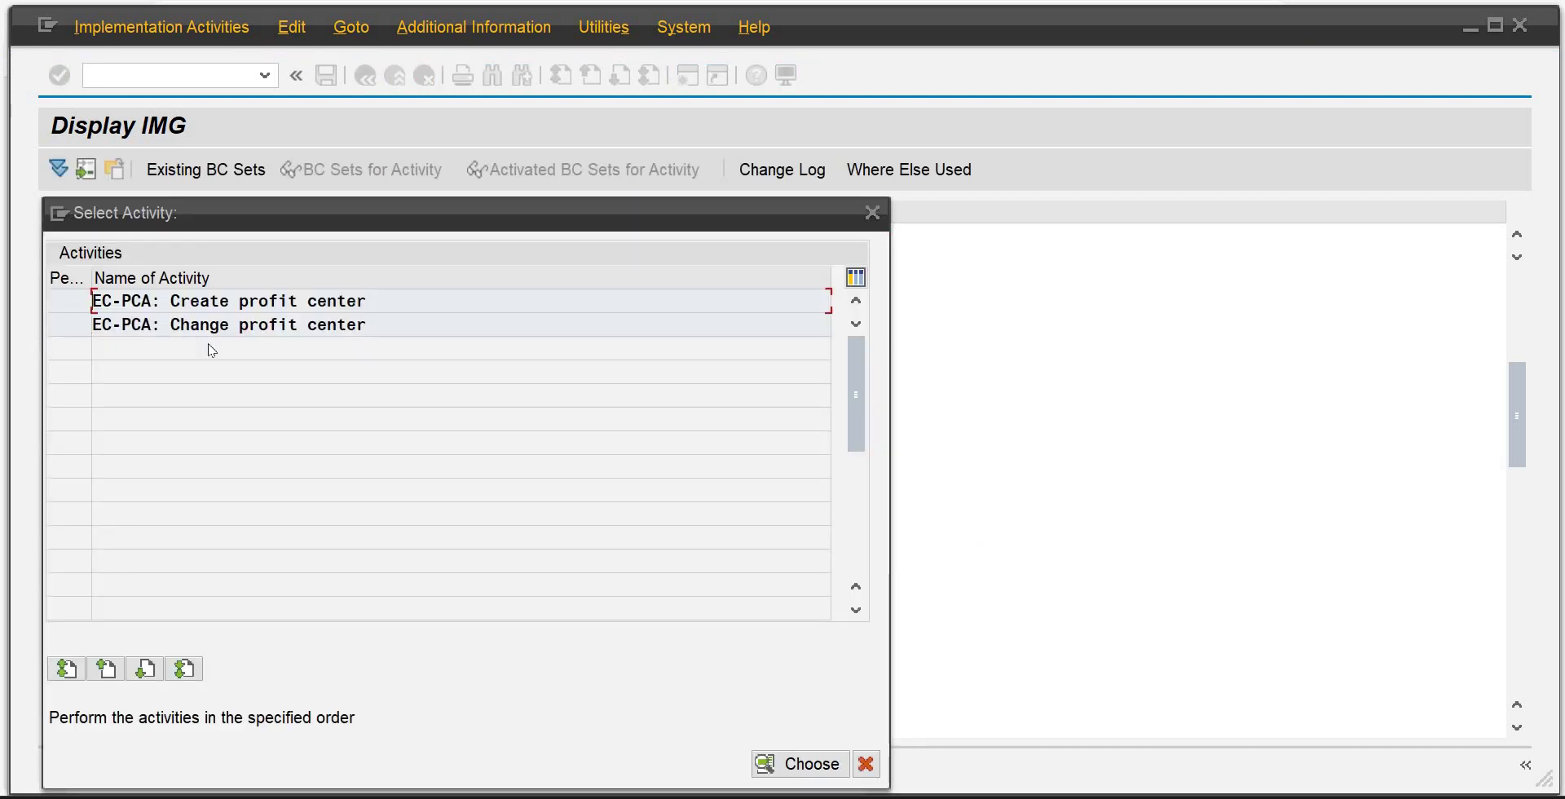
double_click(255, 309)
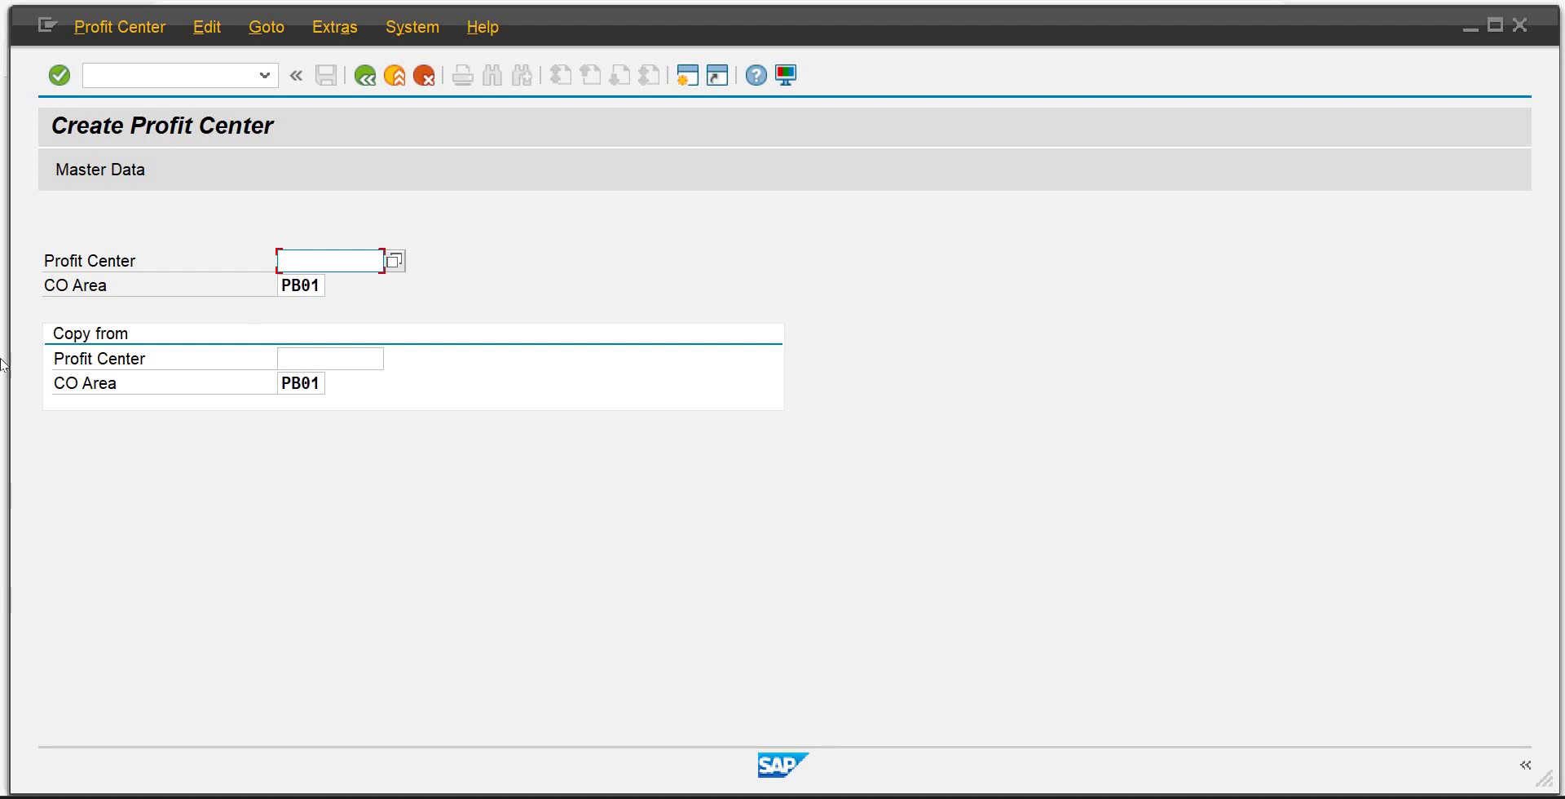
Enter PC1001 as the new profit center in CO area PB01 and open its master data.
click(16, 28)
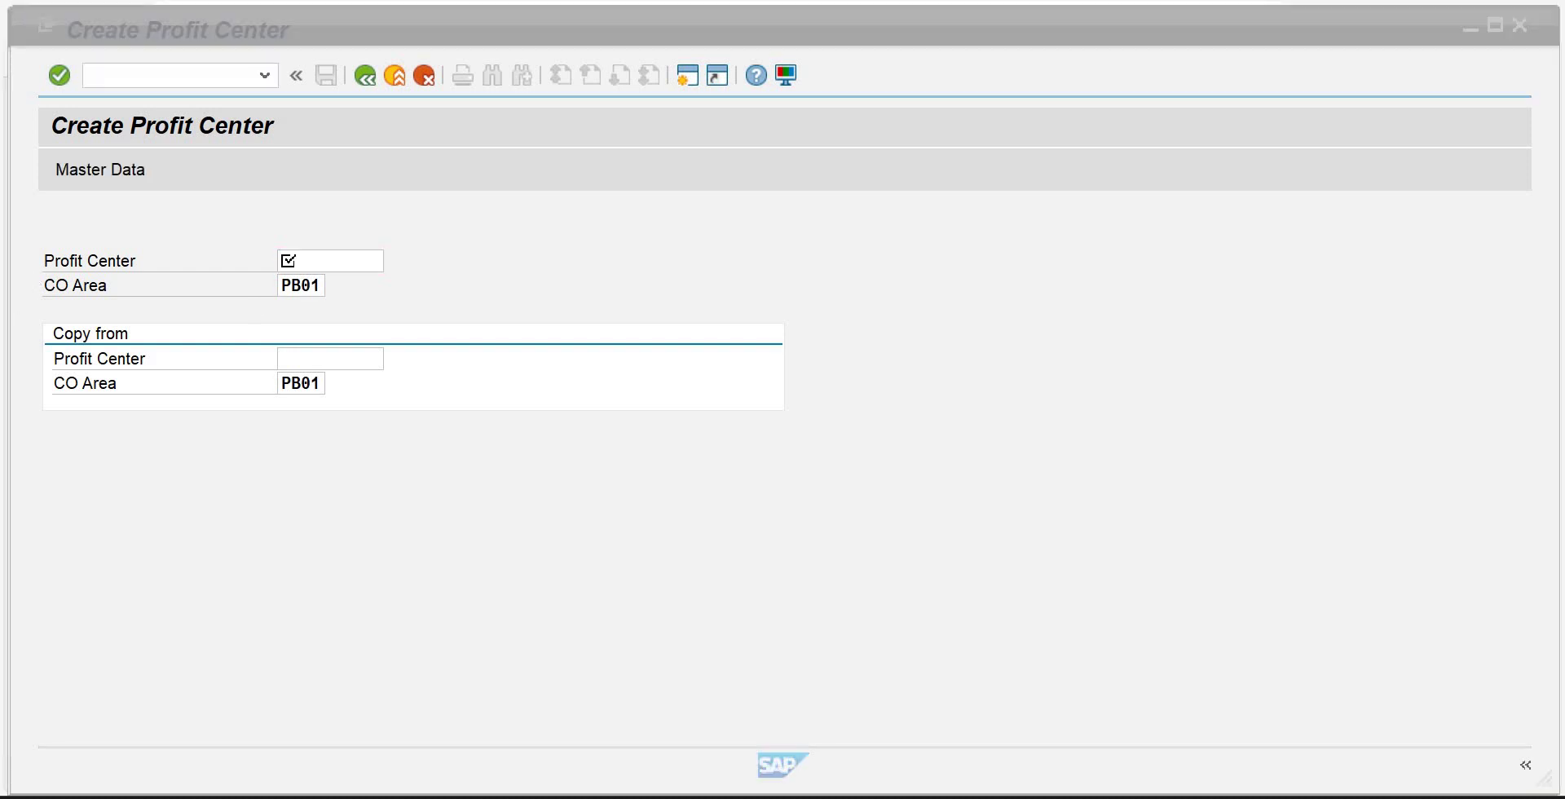
click(139, 506)
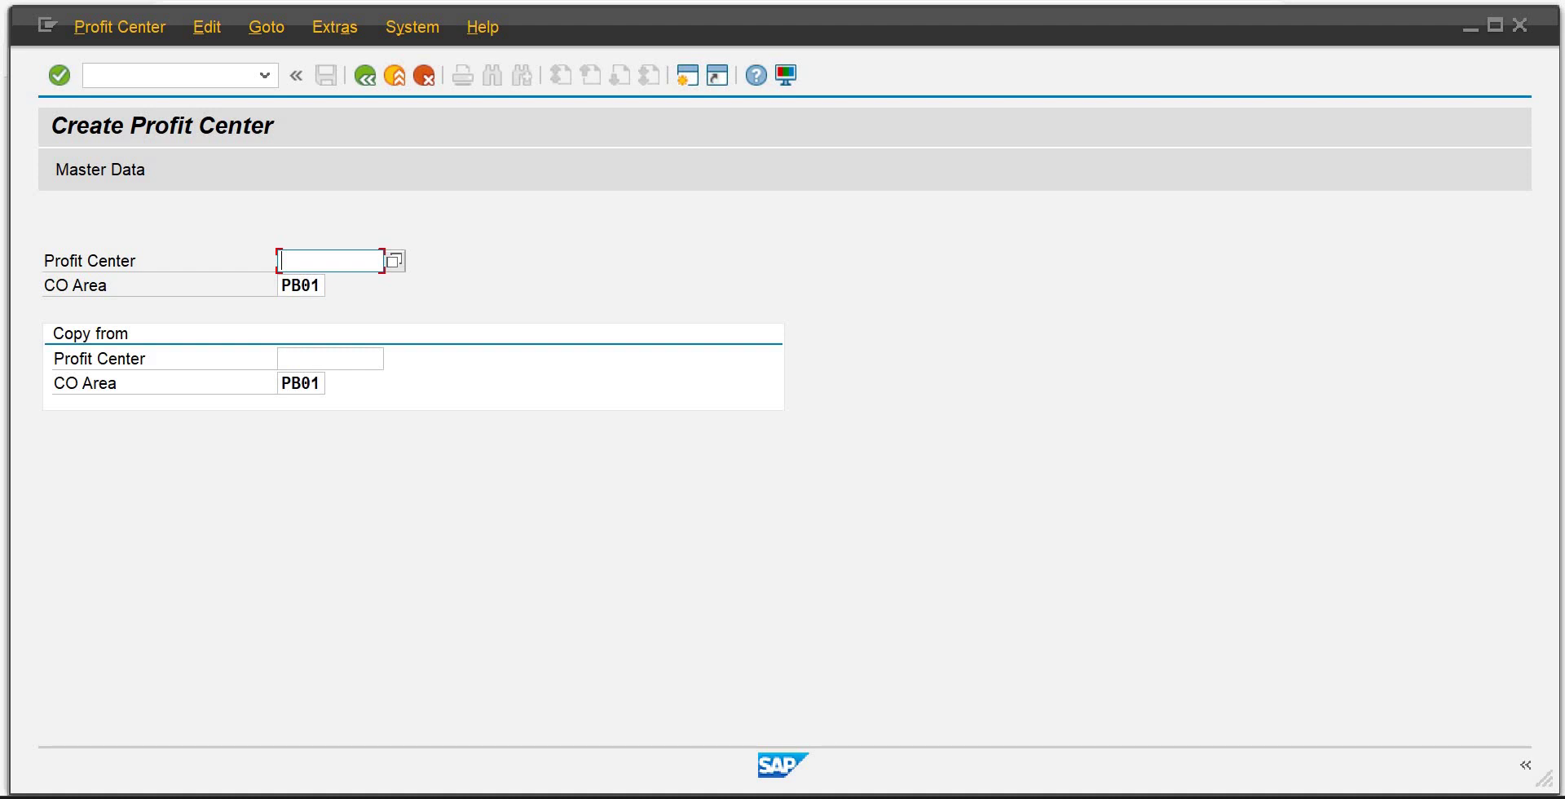
text(p)
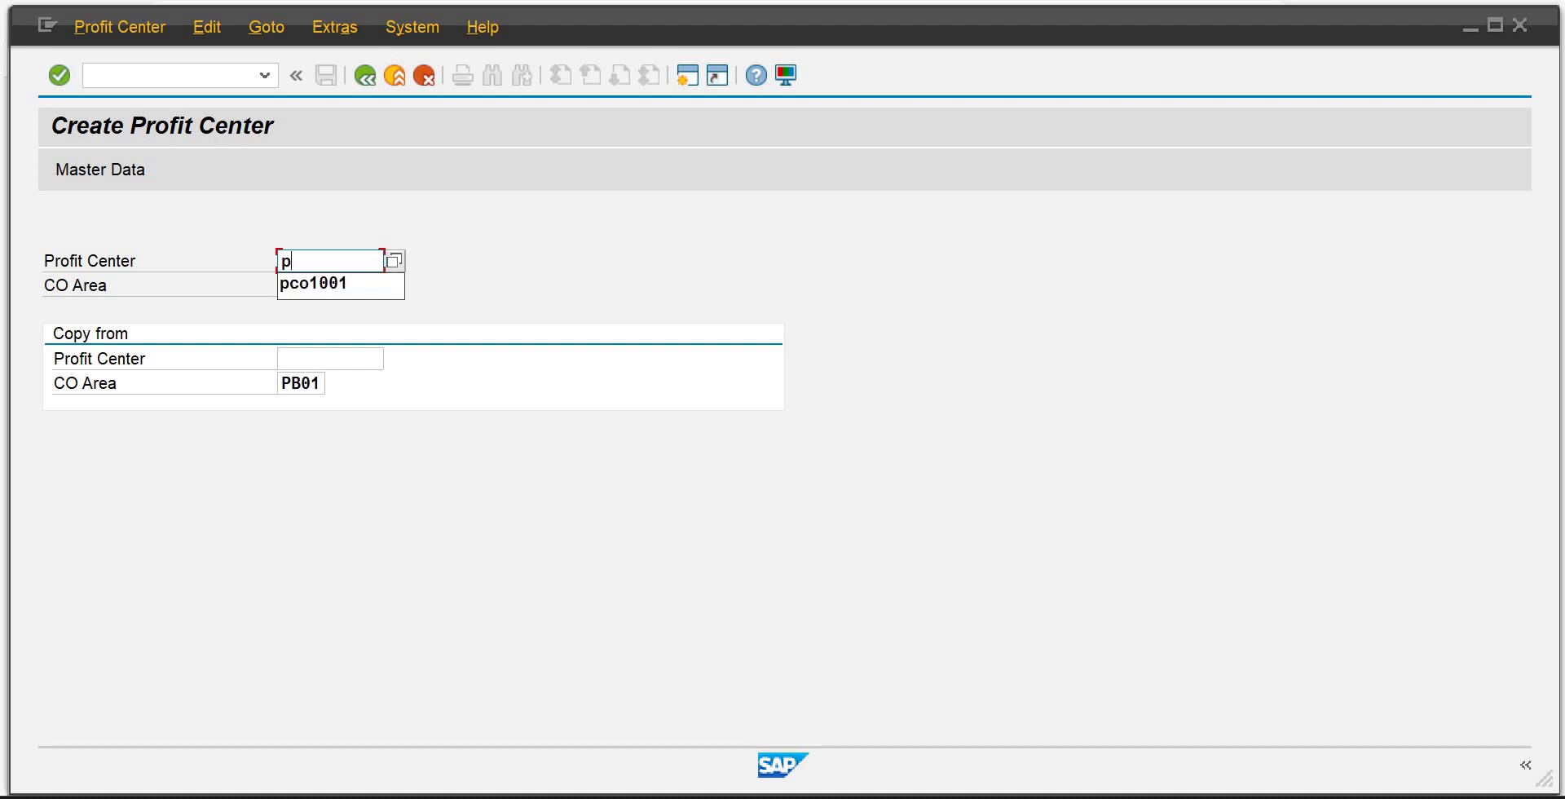
text(c1001)
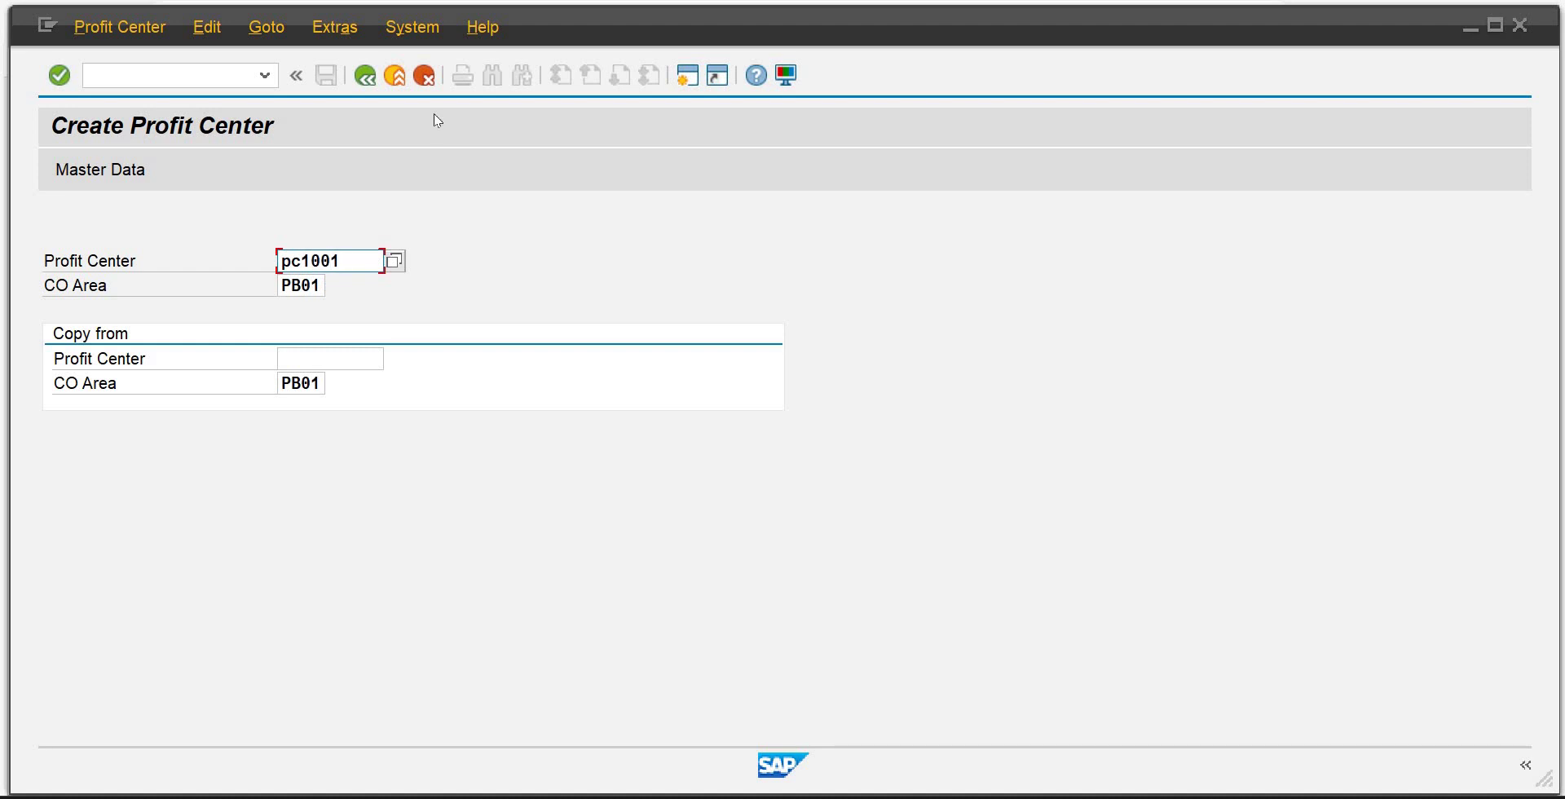
key(Return)
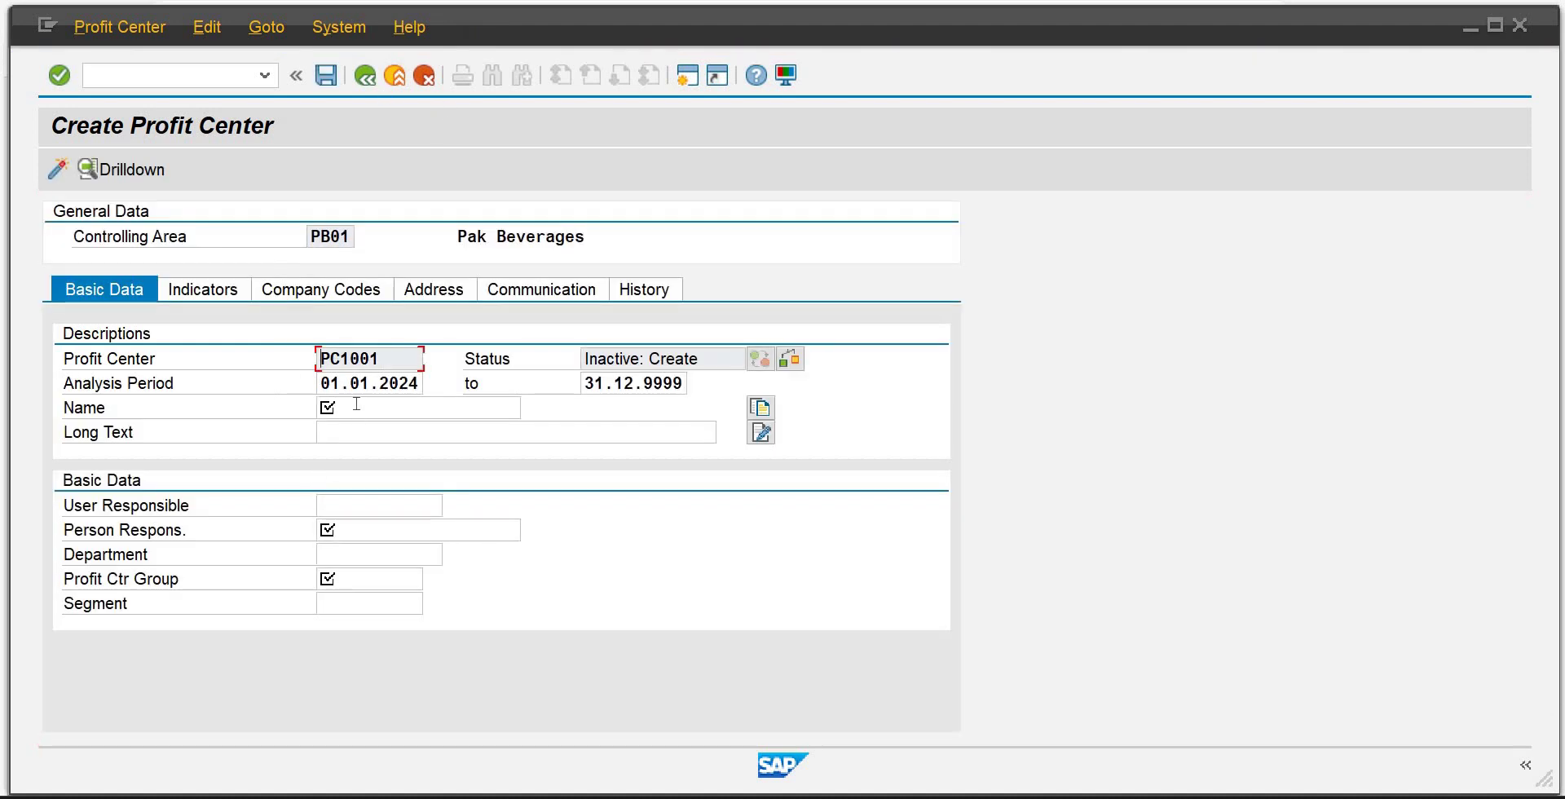
Name profit center PC1001 Sales-Water and enter Sapience as the user responsible.
click(356, 405)
text(Sale)
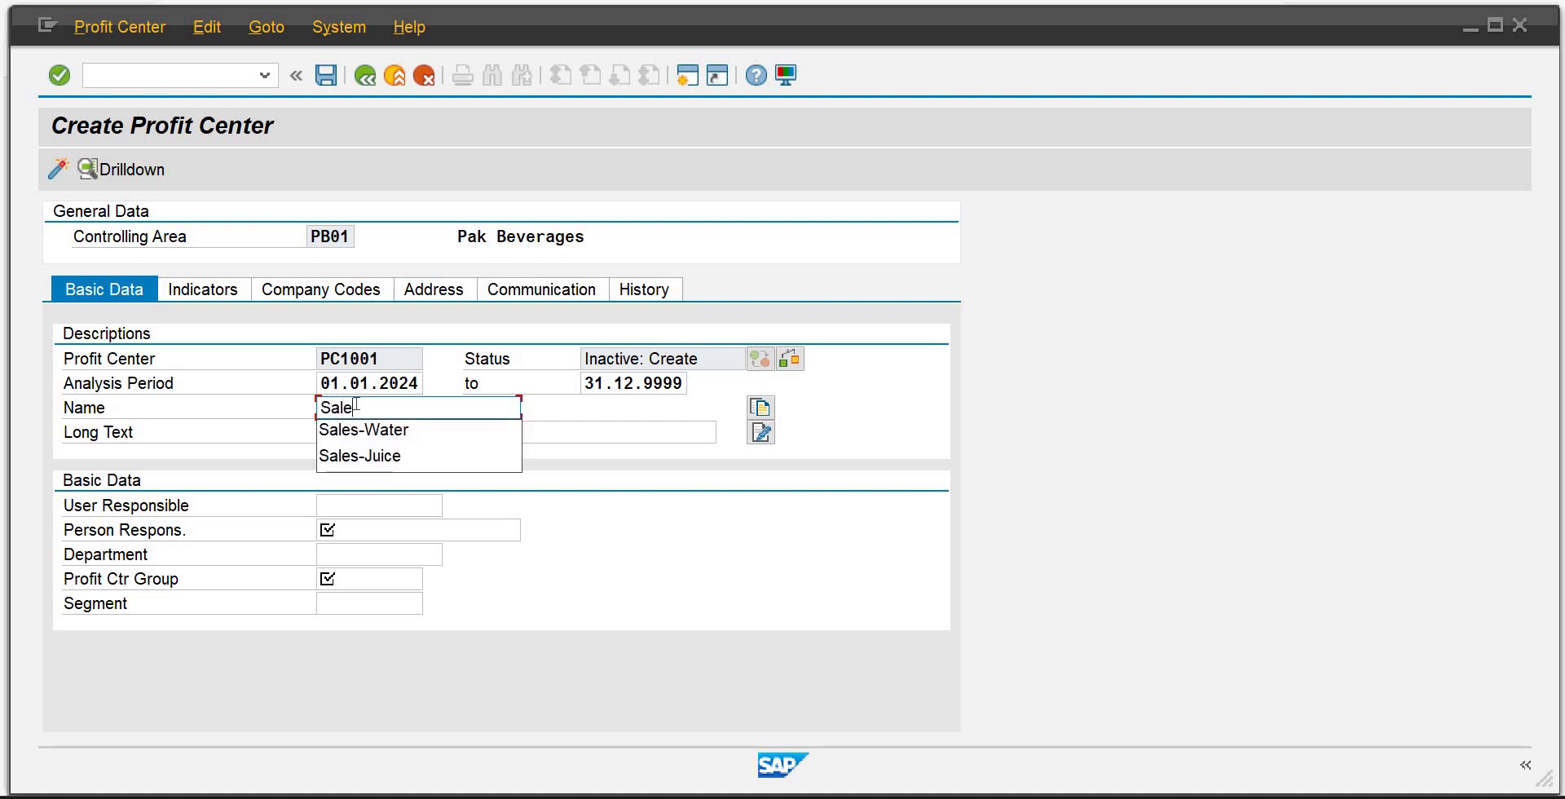
key(Down)
key(Tab)
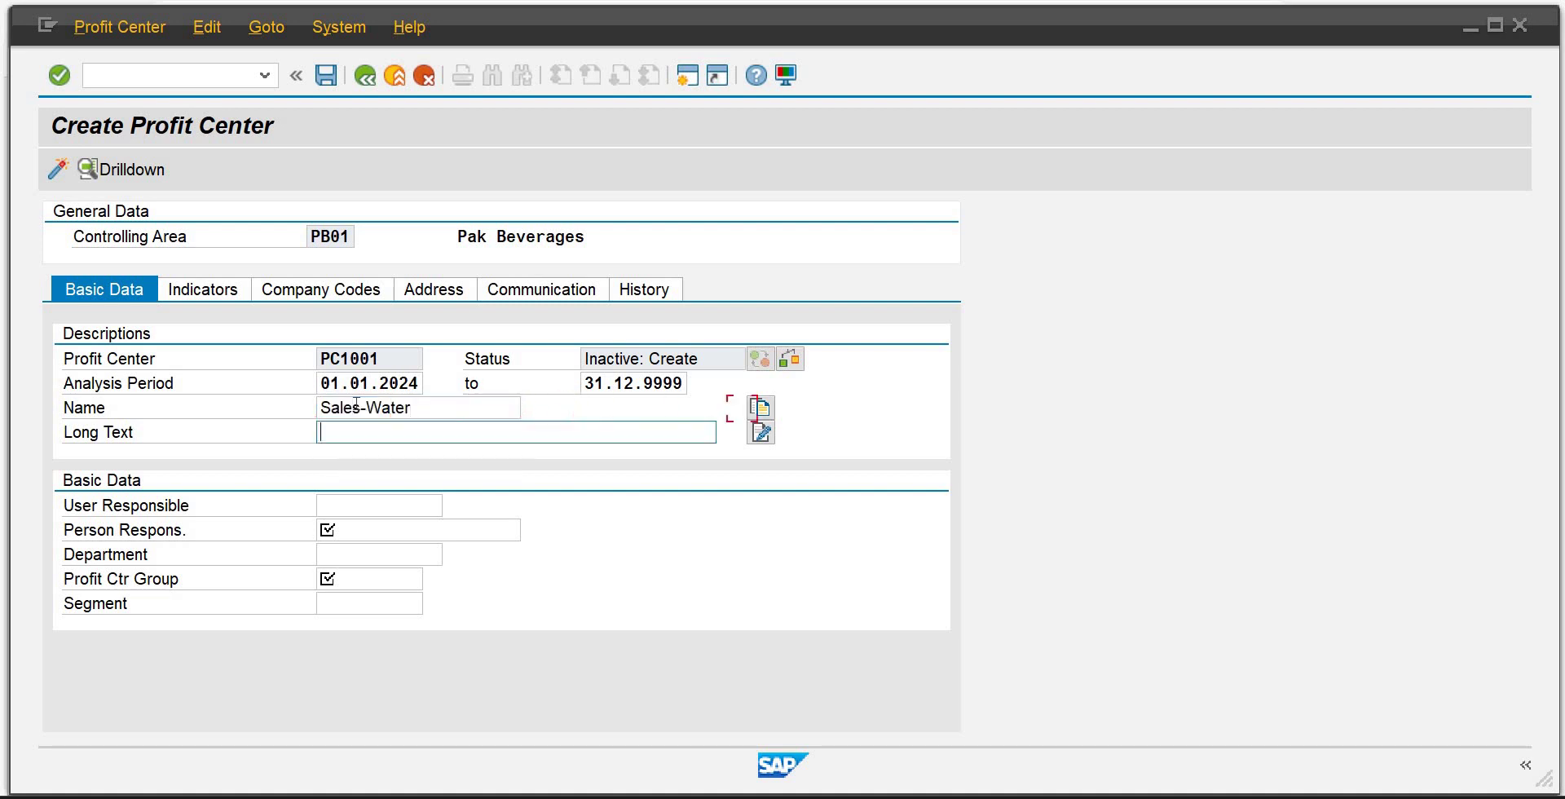
key(Tab)
text(s)
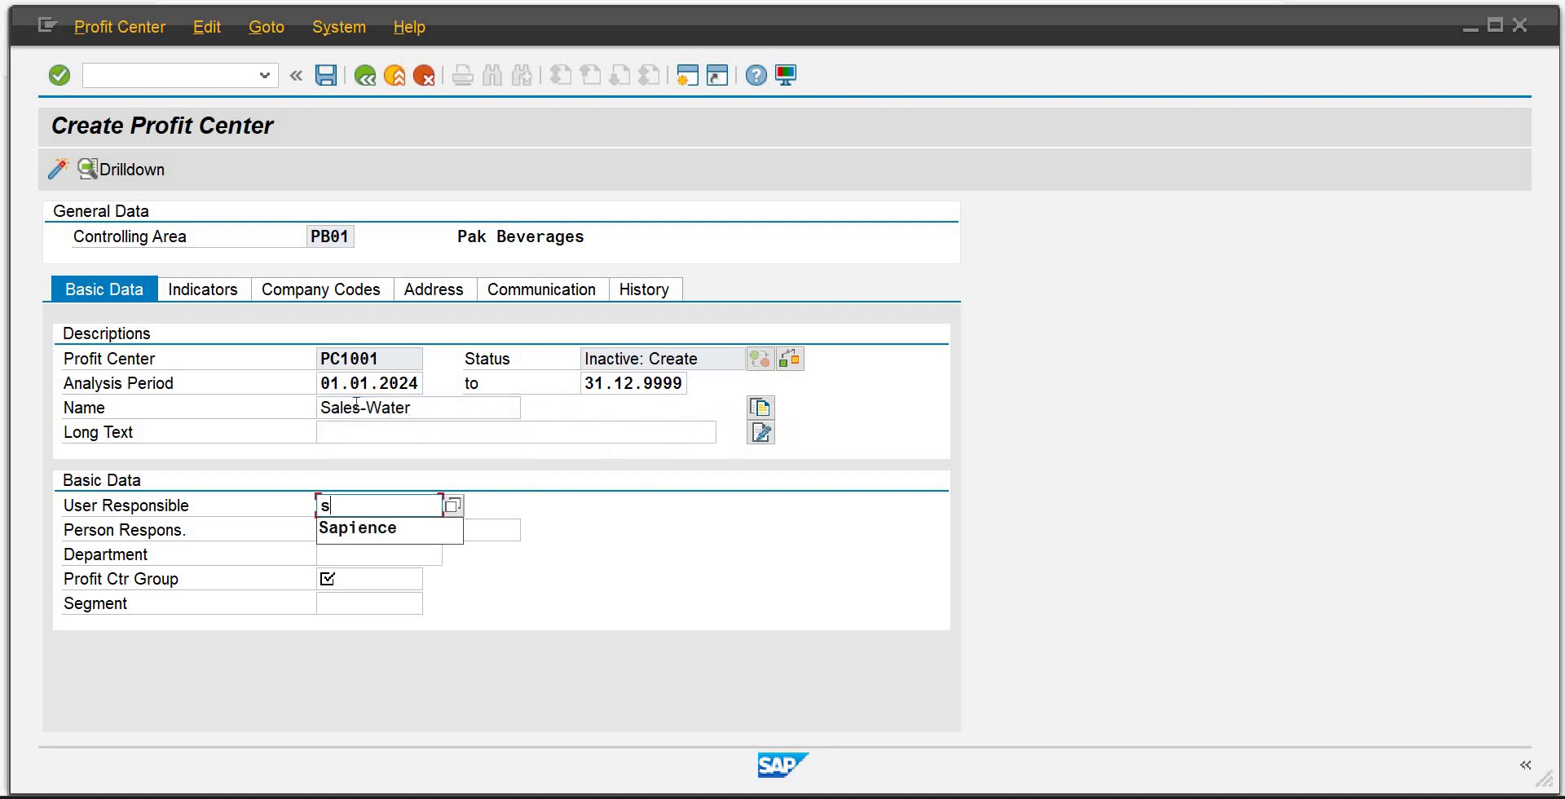
key(Down)
key(Tab)
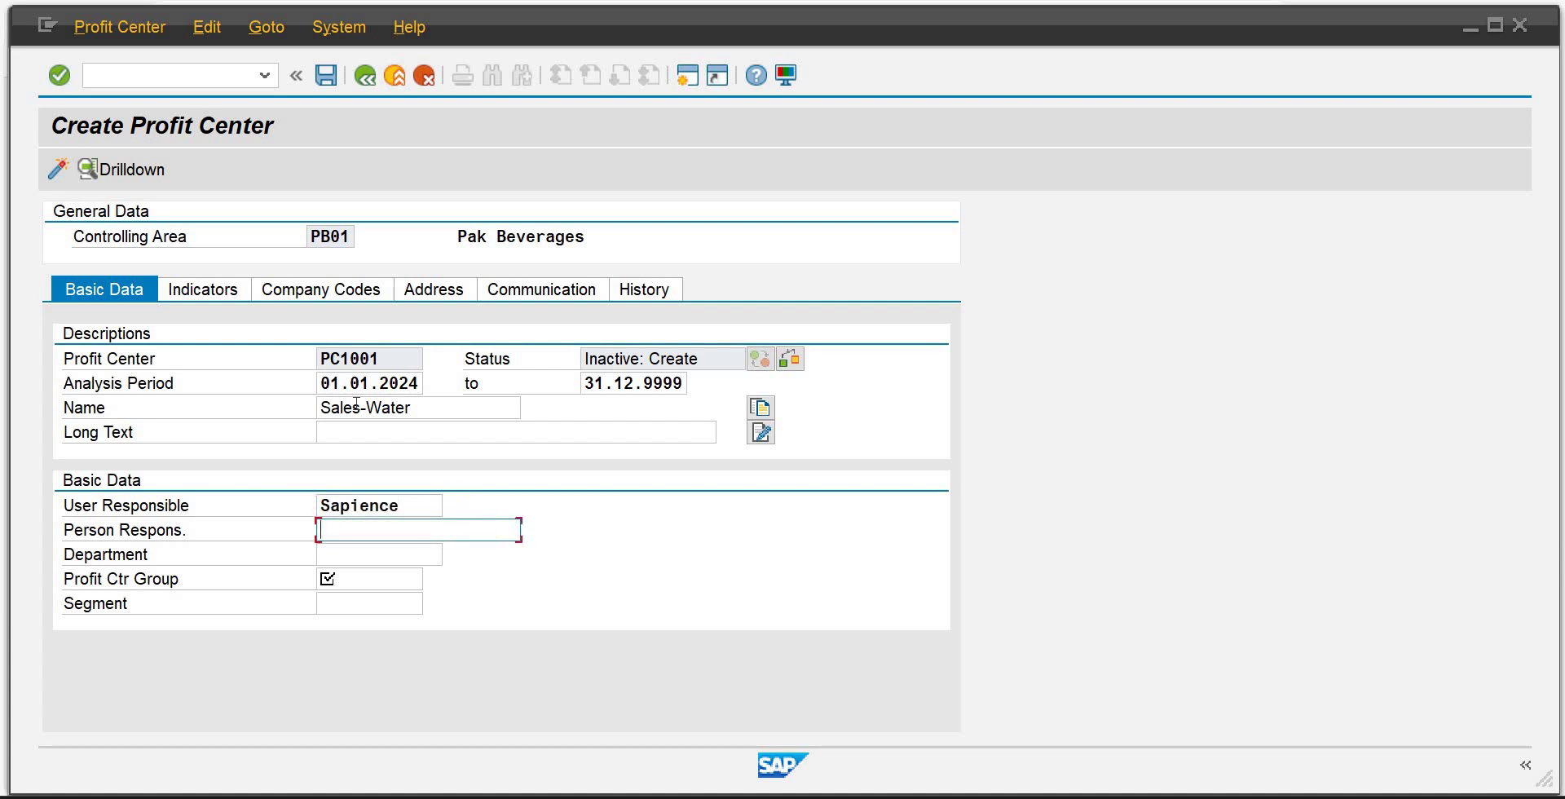
Set the person responsible to Sales Manager and the department to Sales for profit center PC1001.
text(S)
key(Down)
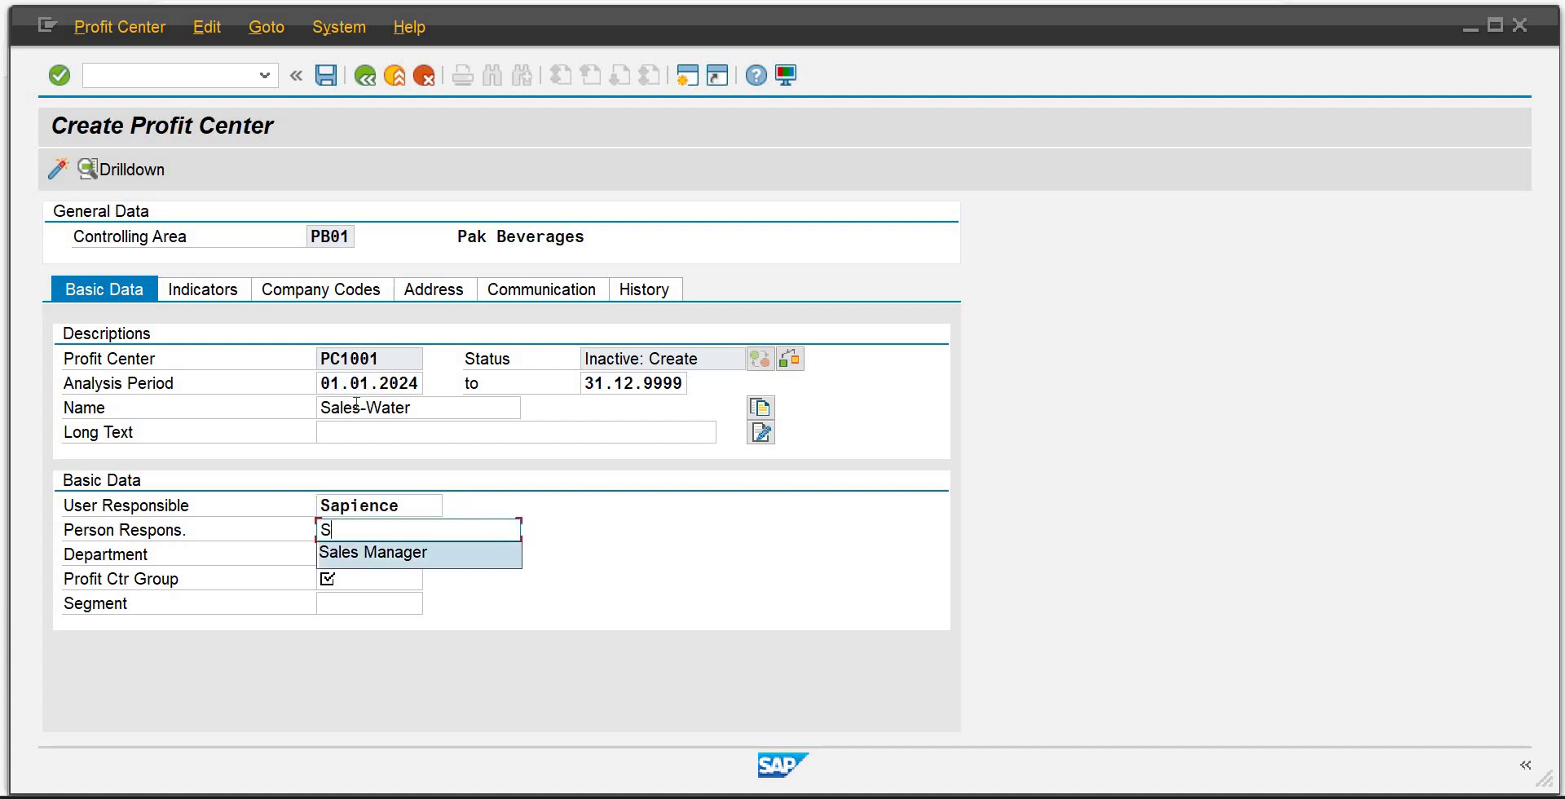
key(Tab)
text(Sa)
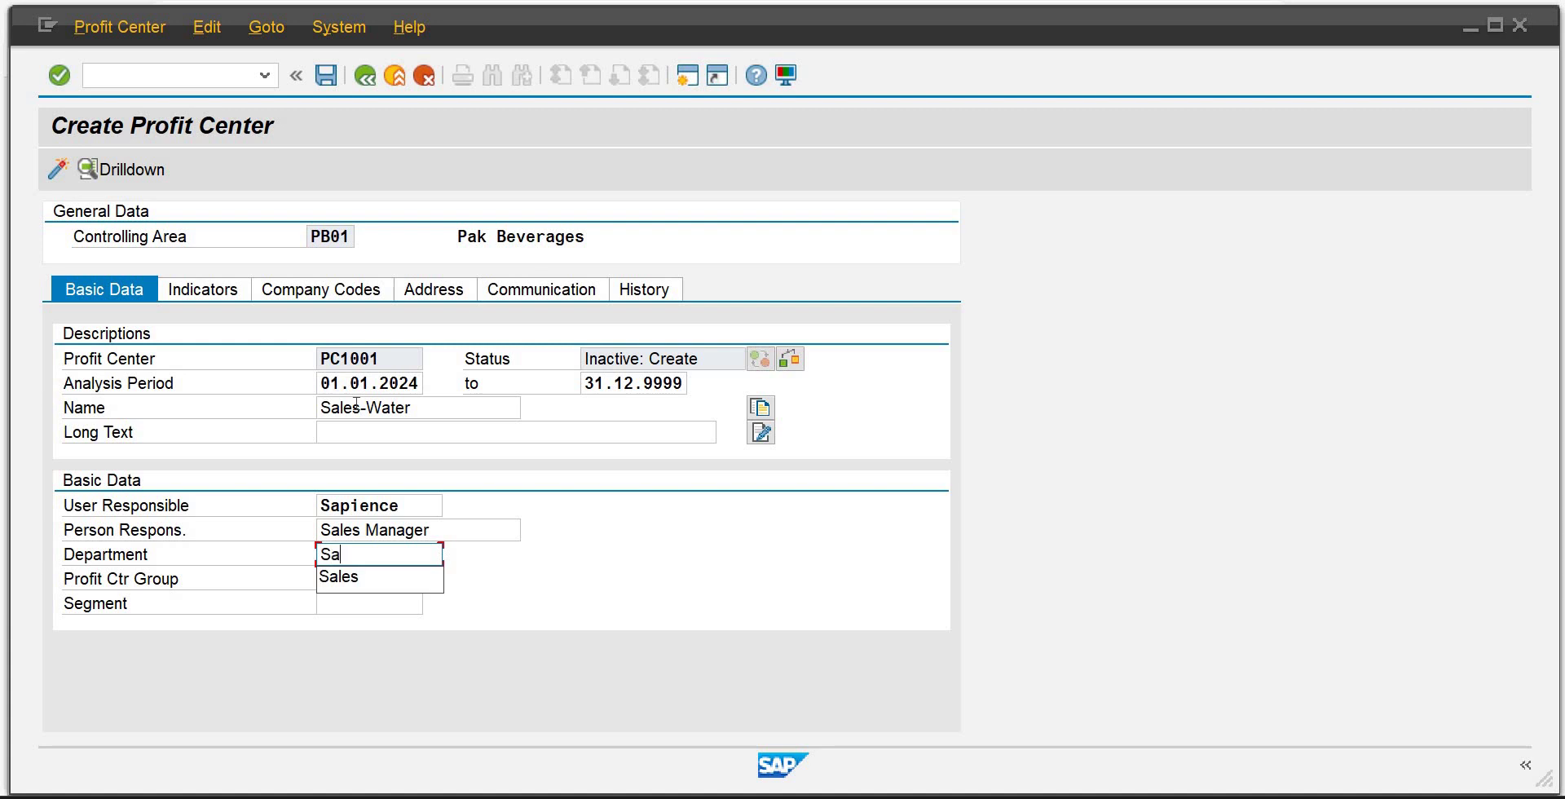
key(Down)
key(Return)
key(Tab)
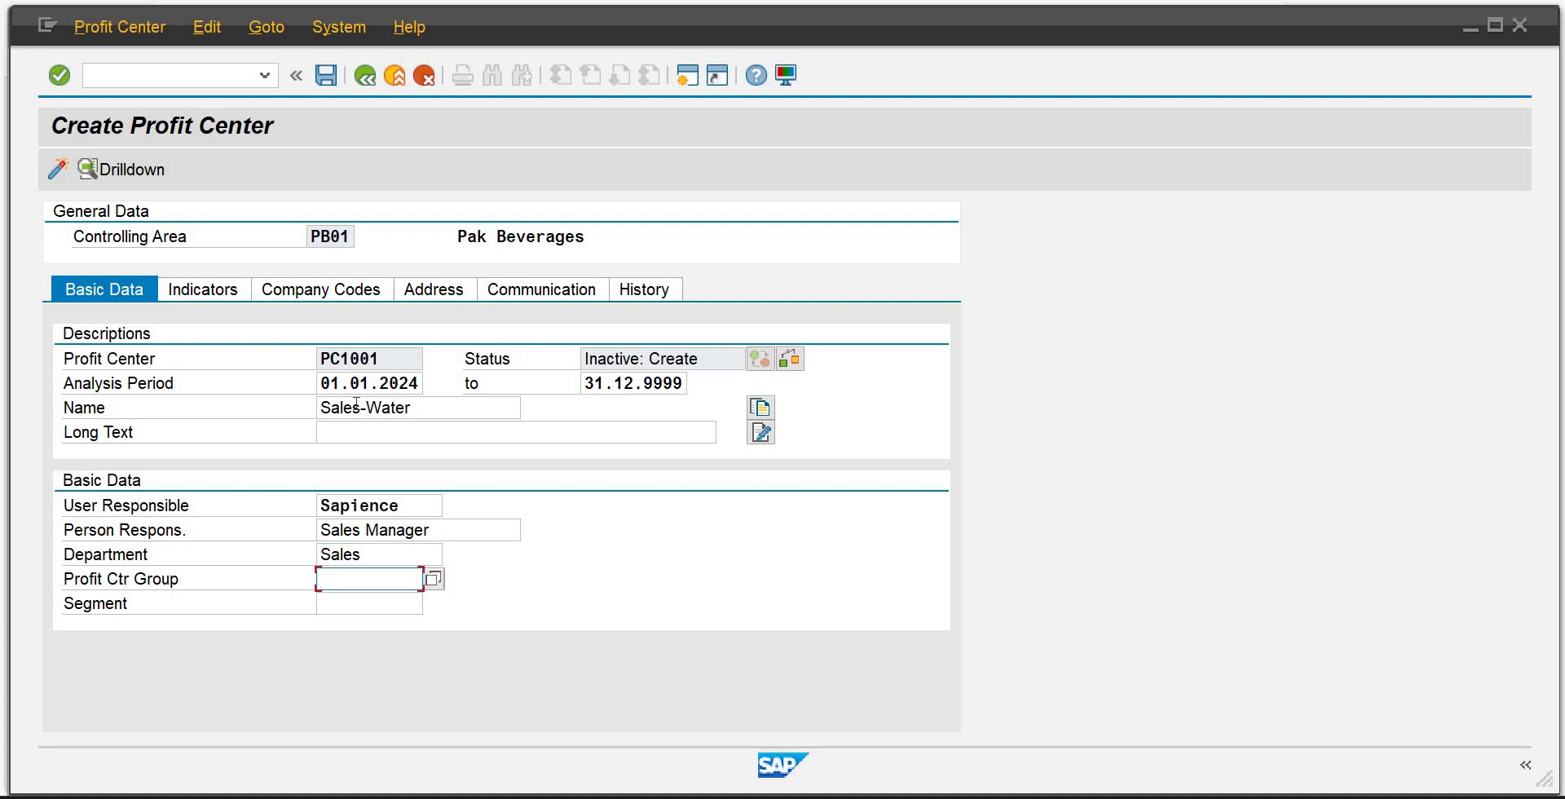
Assign profit center PC1001 to profit center group SHPB01 and segment SGPB.
text(sh)
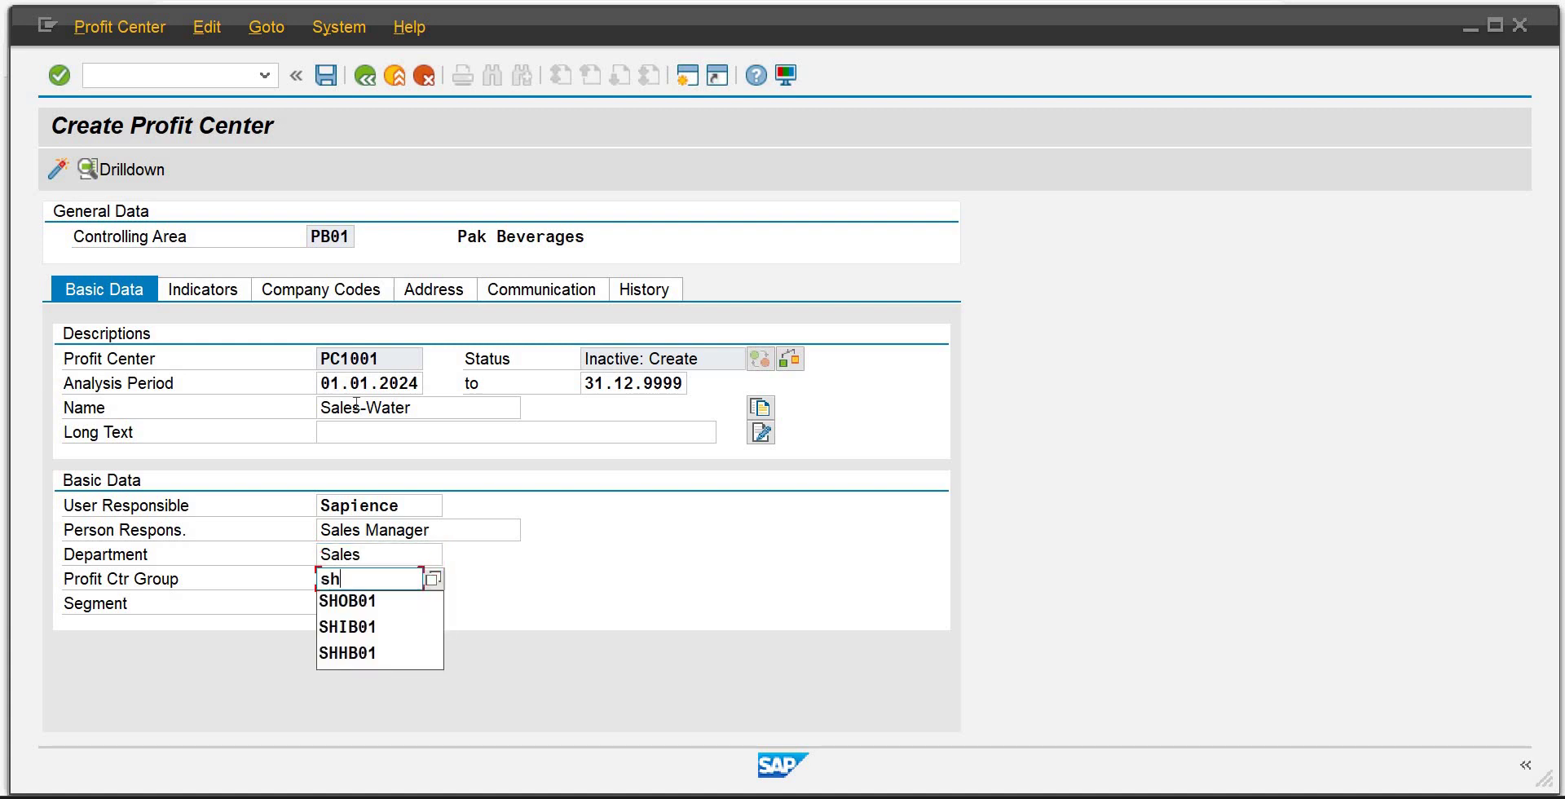
text(pb01)
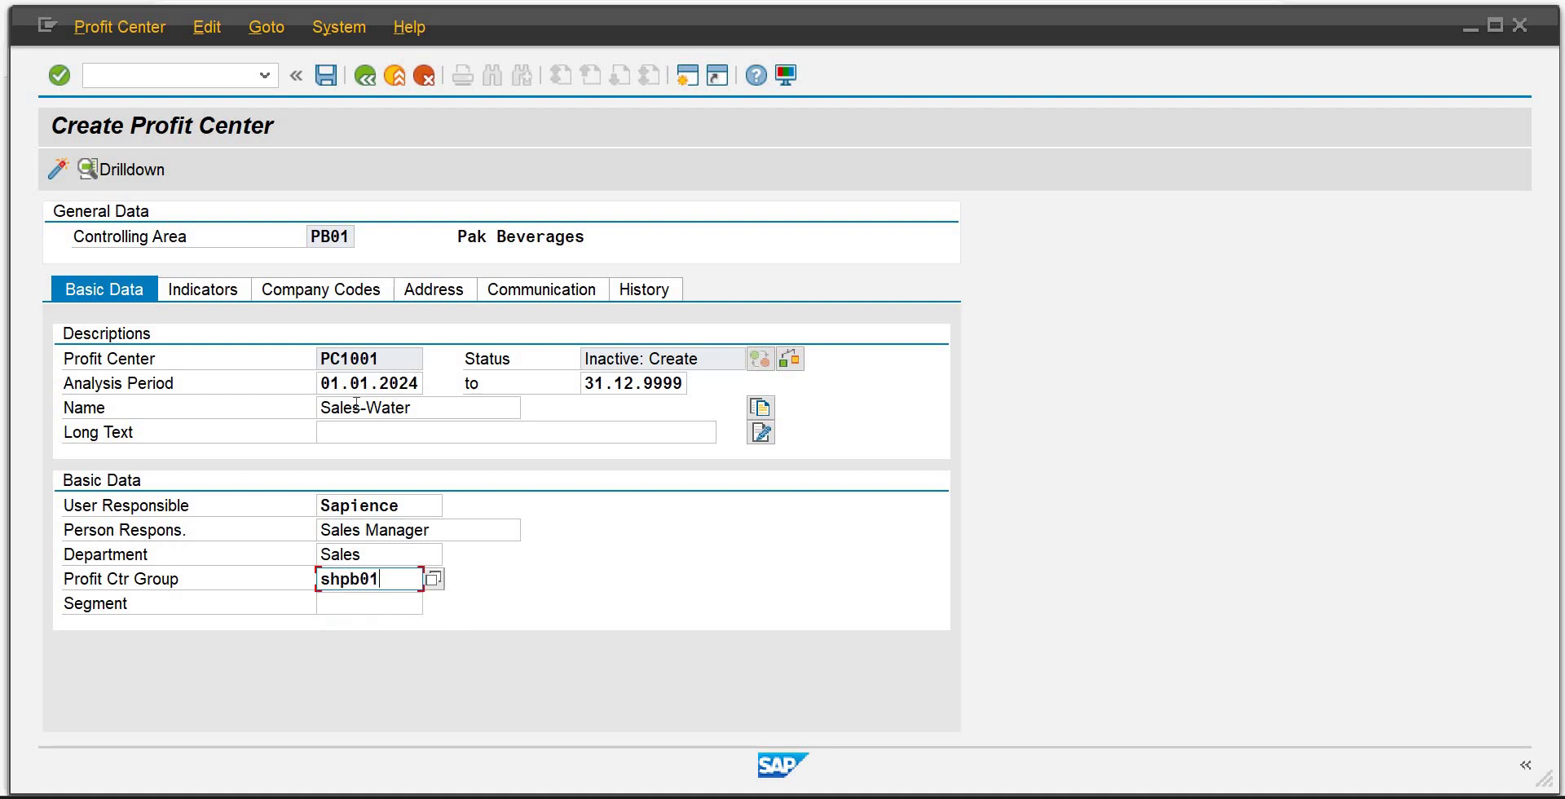
key(Tab)
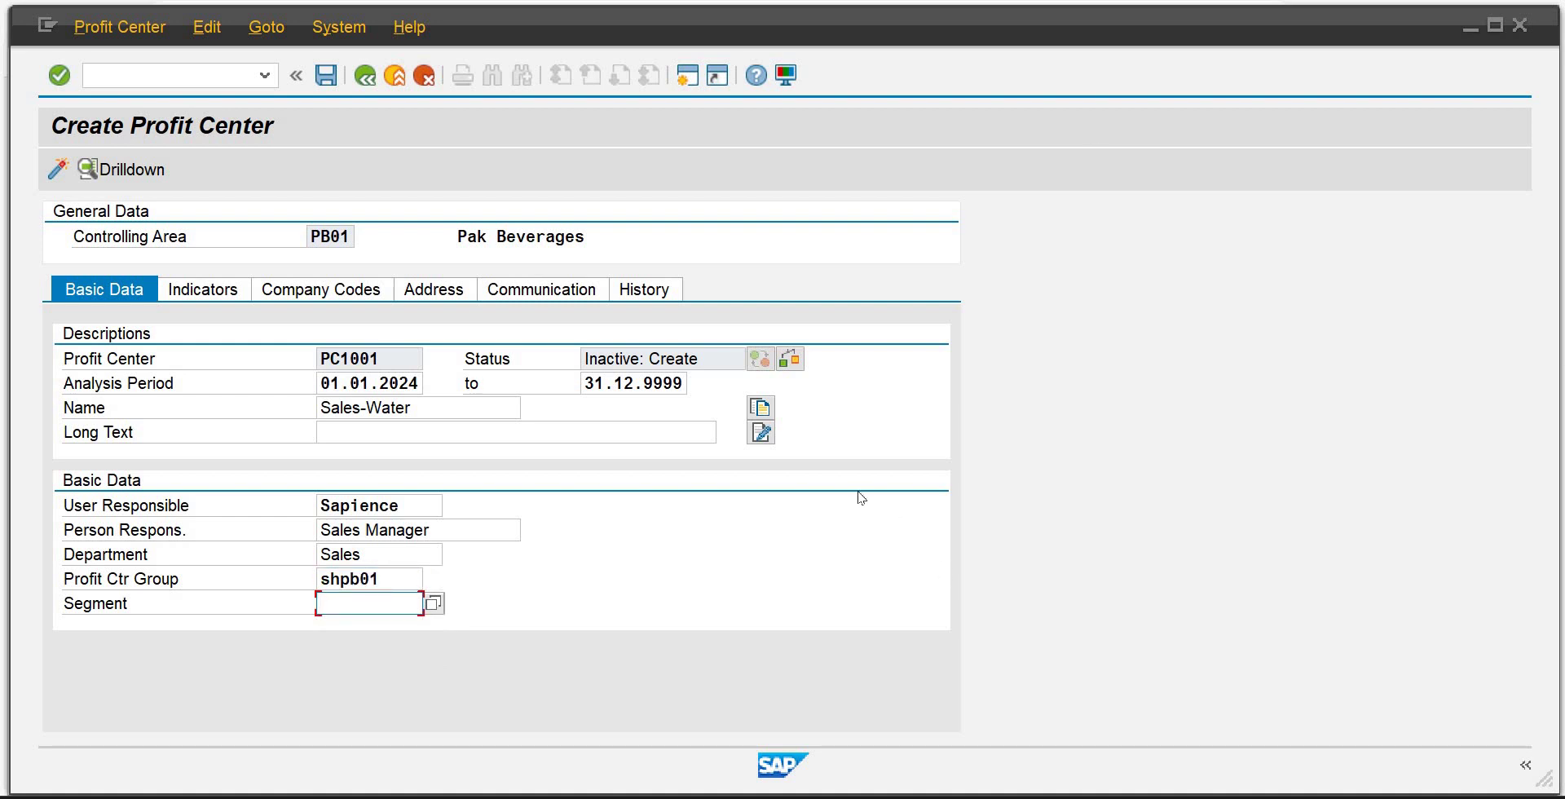
text(sg)
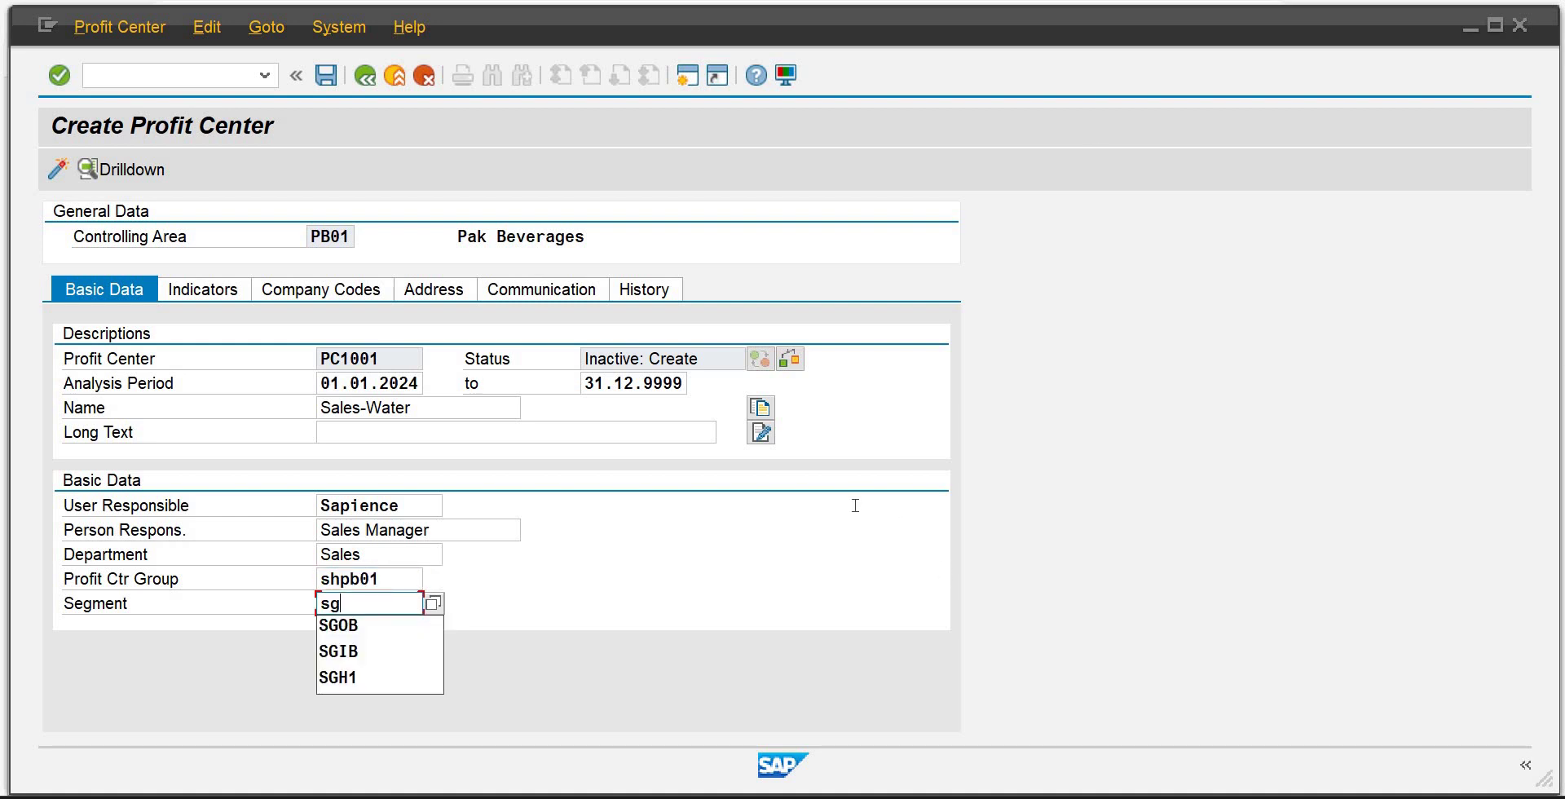
text(pb)
key(Return)
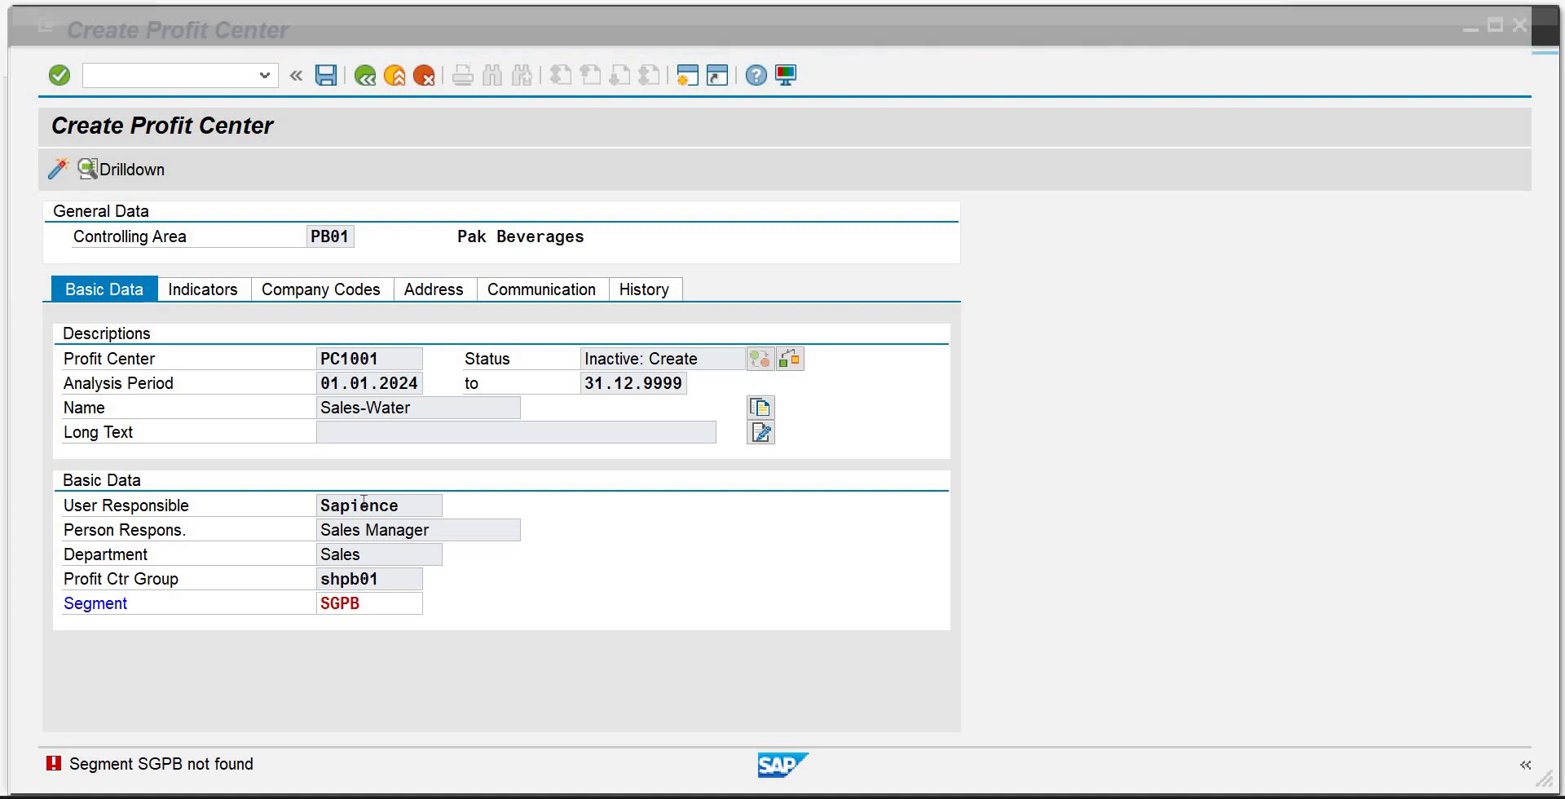
click(375, 602)
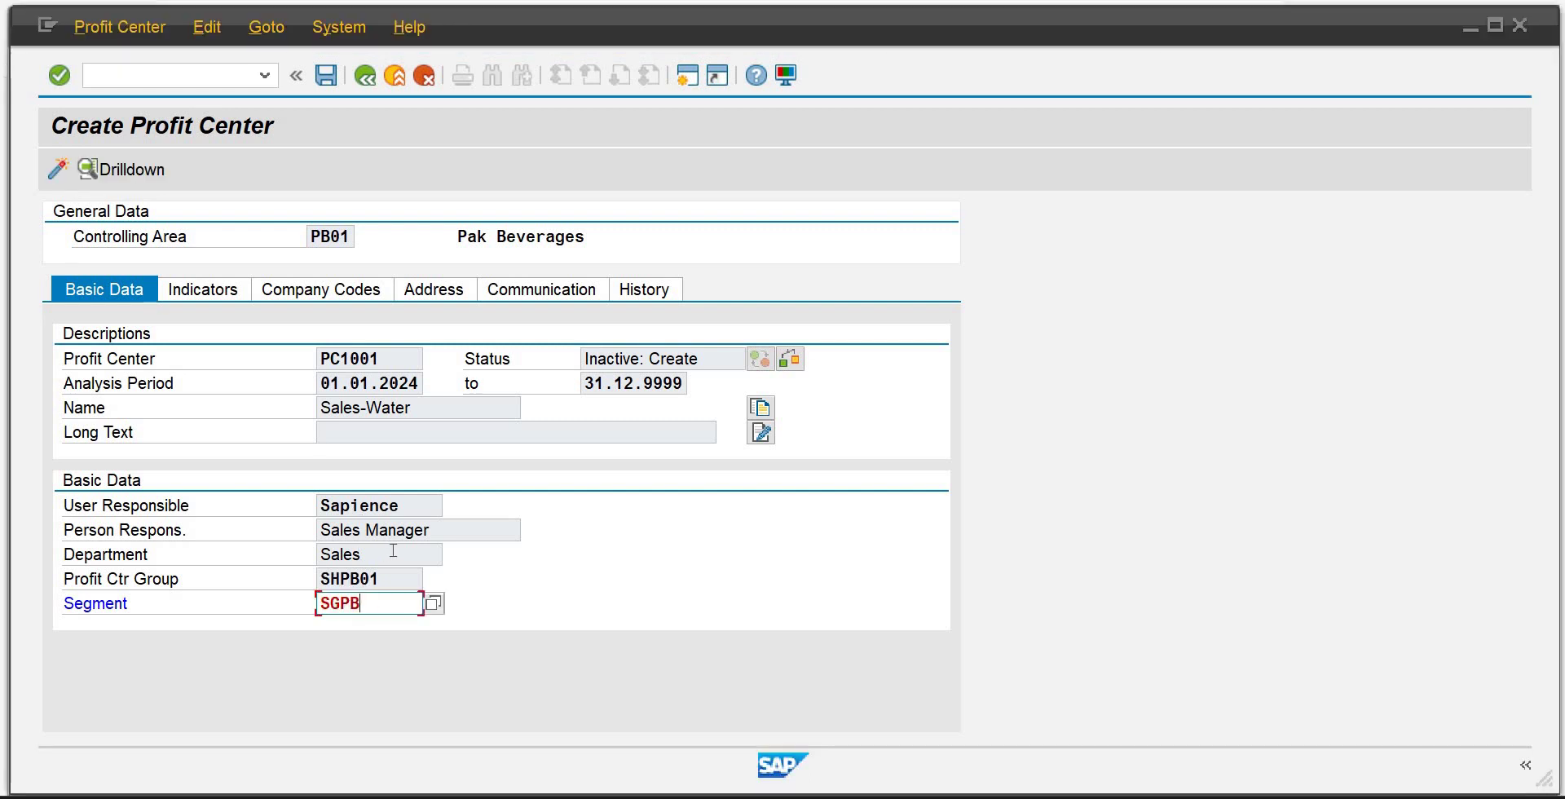
key(Return)
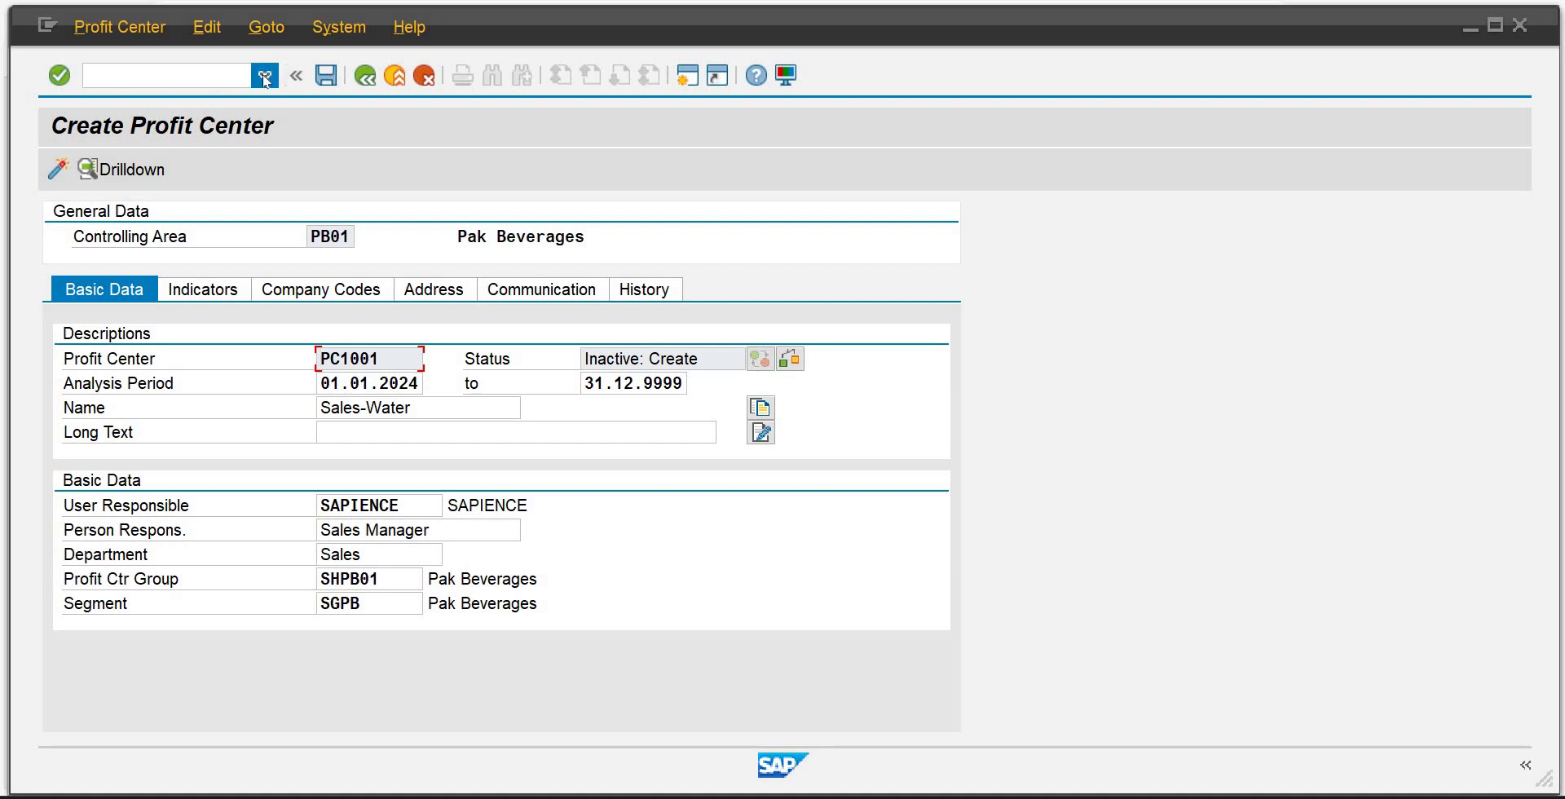
Save profit center PC1001 and activate it.
click(325, 76)
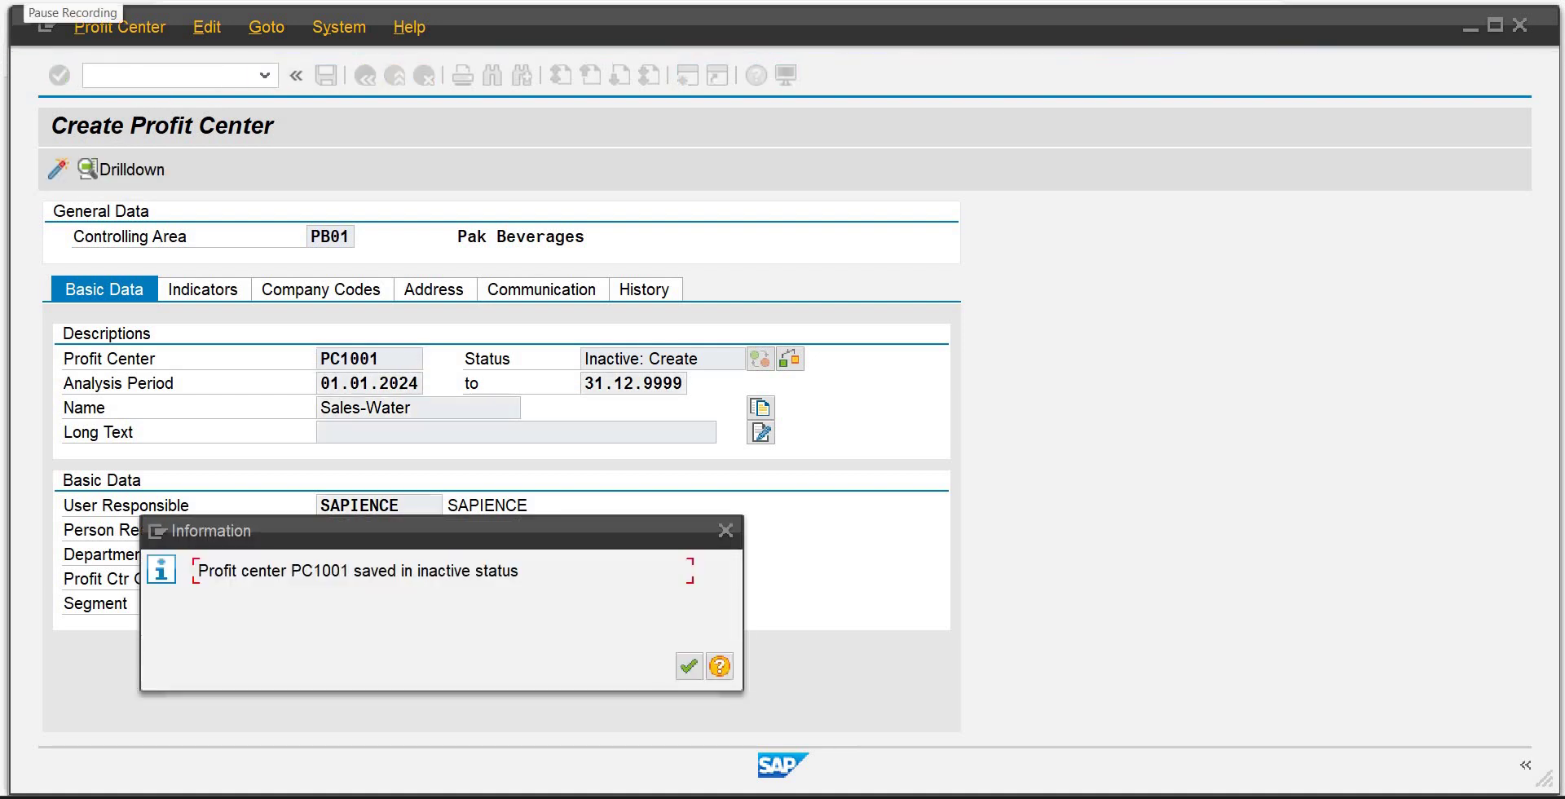
click(688, 666)
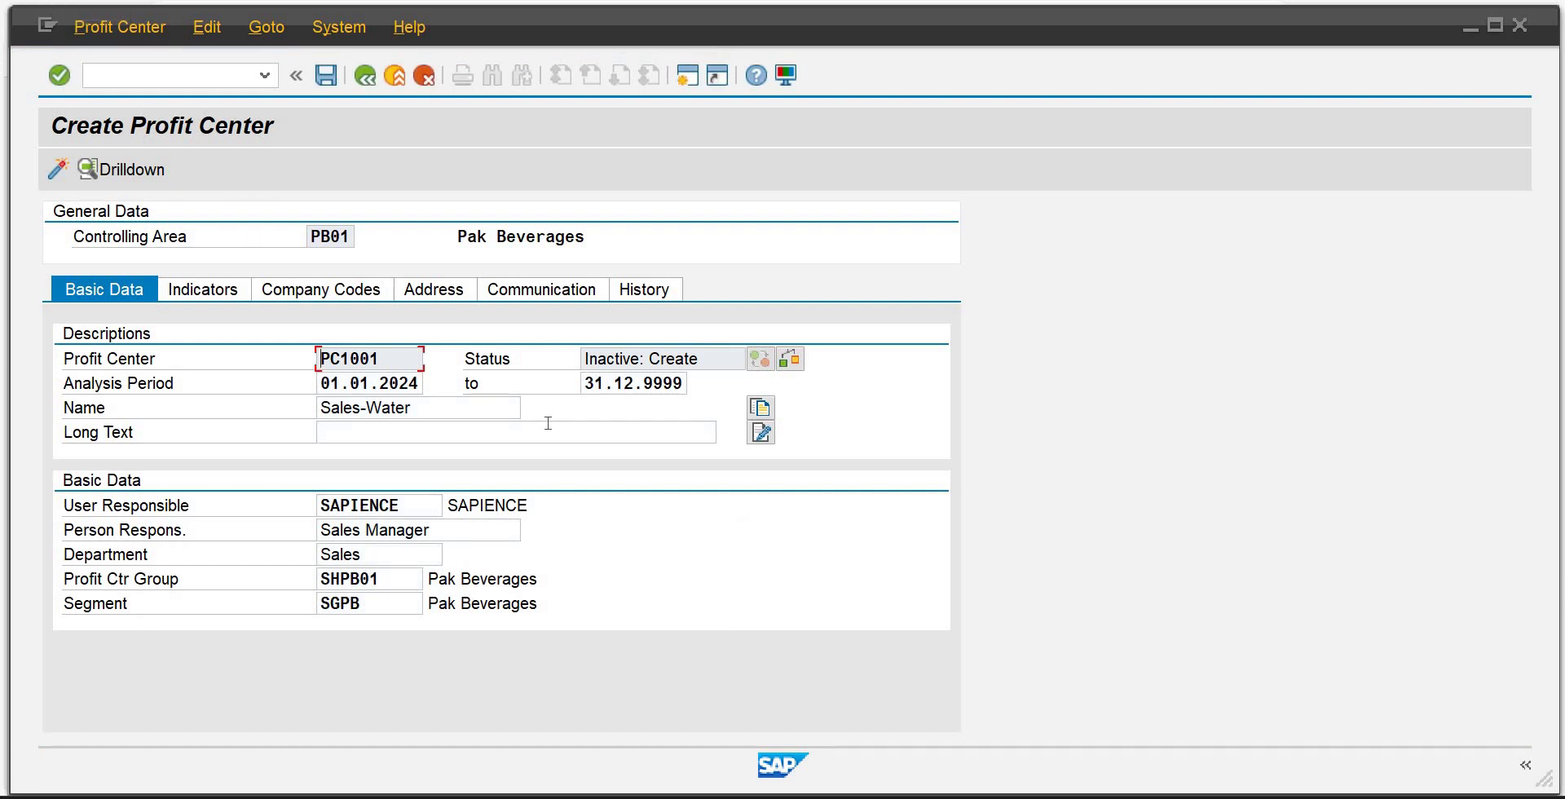
click(59, 167)
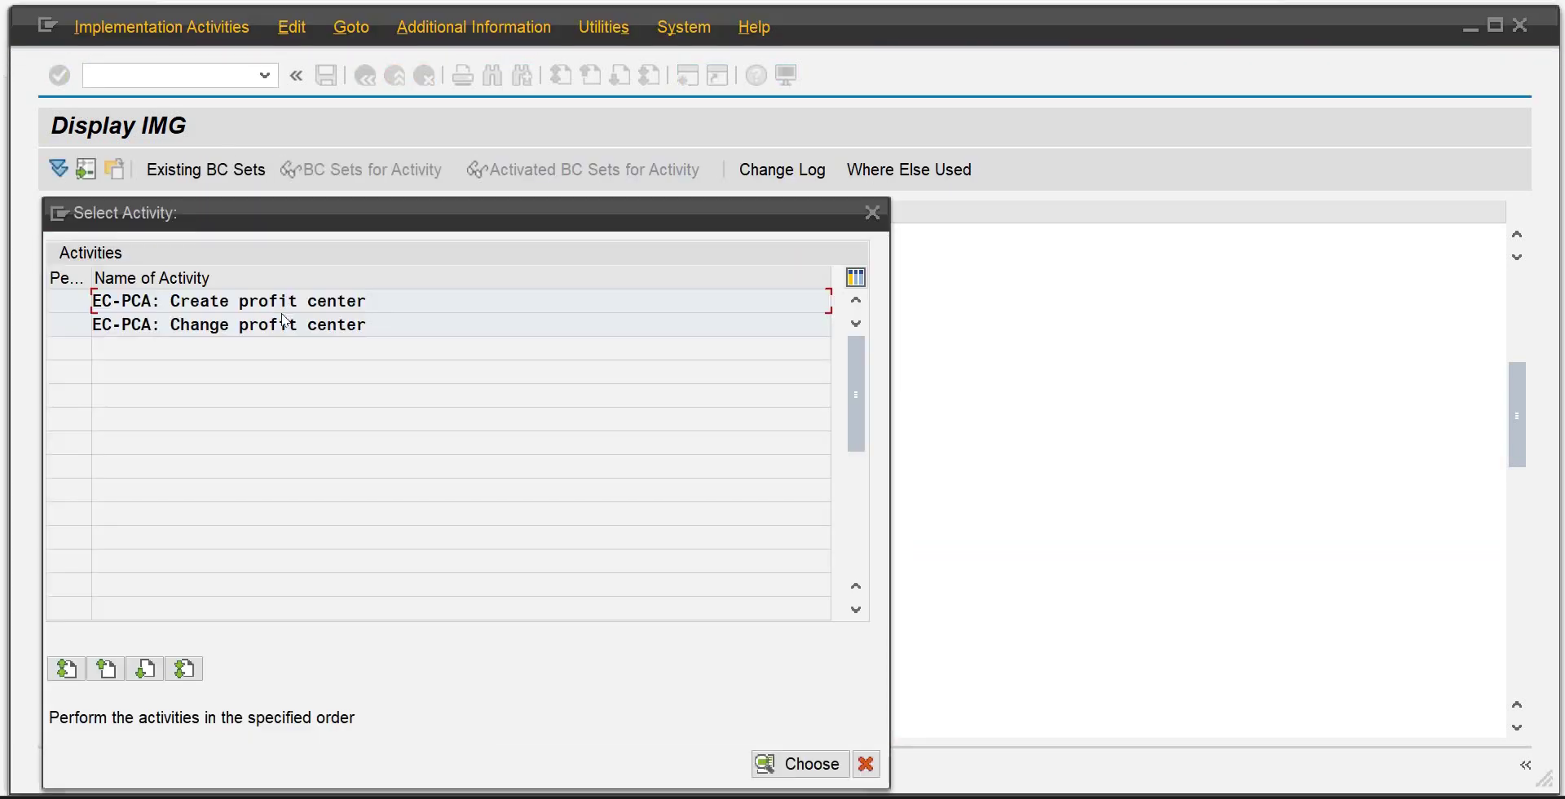
Review the status and master data of profit center PC1001 through the Change profit center activity, and return to the IMG.
double_click(286, 319)
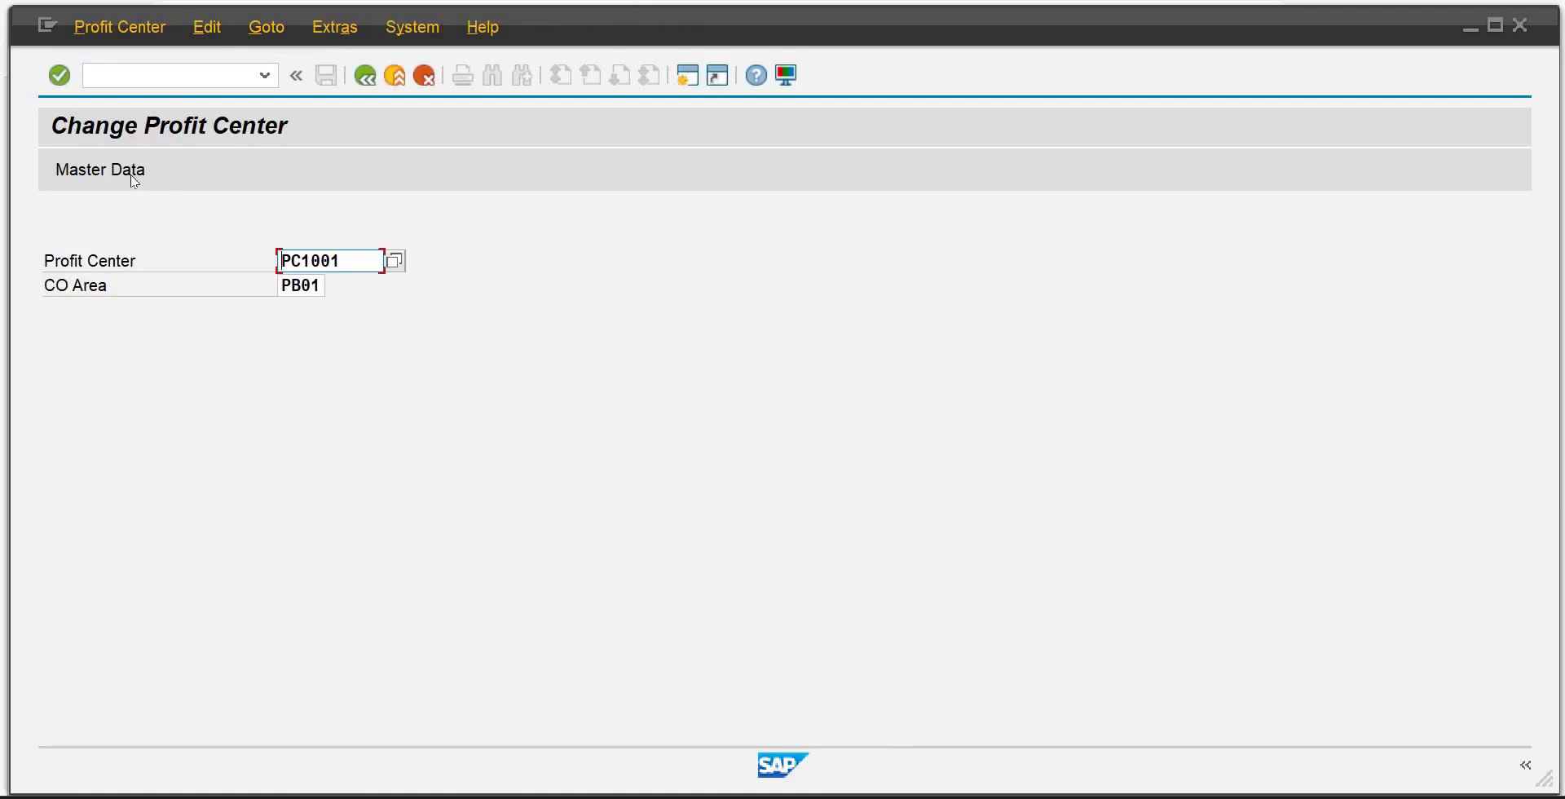
click(131, 174)
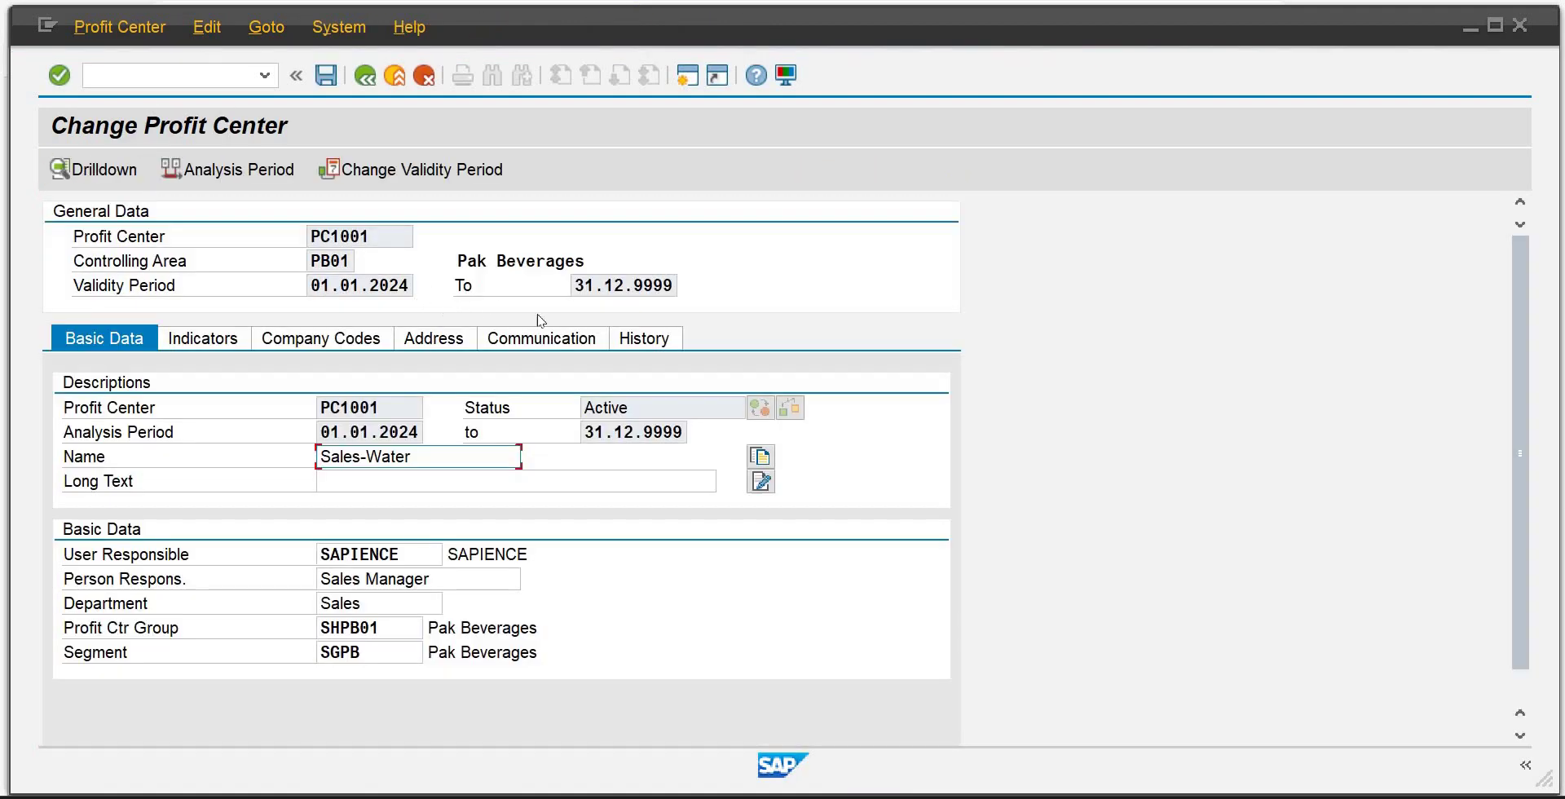
click(364, 76)
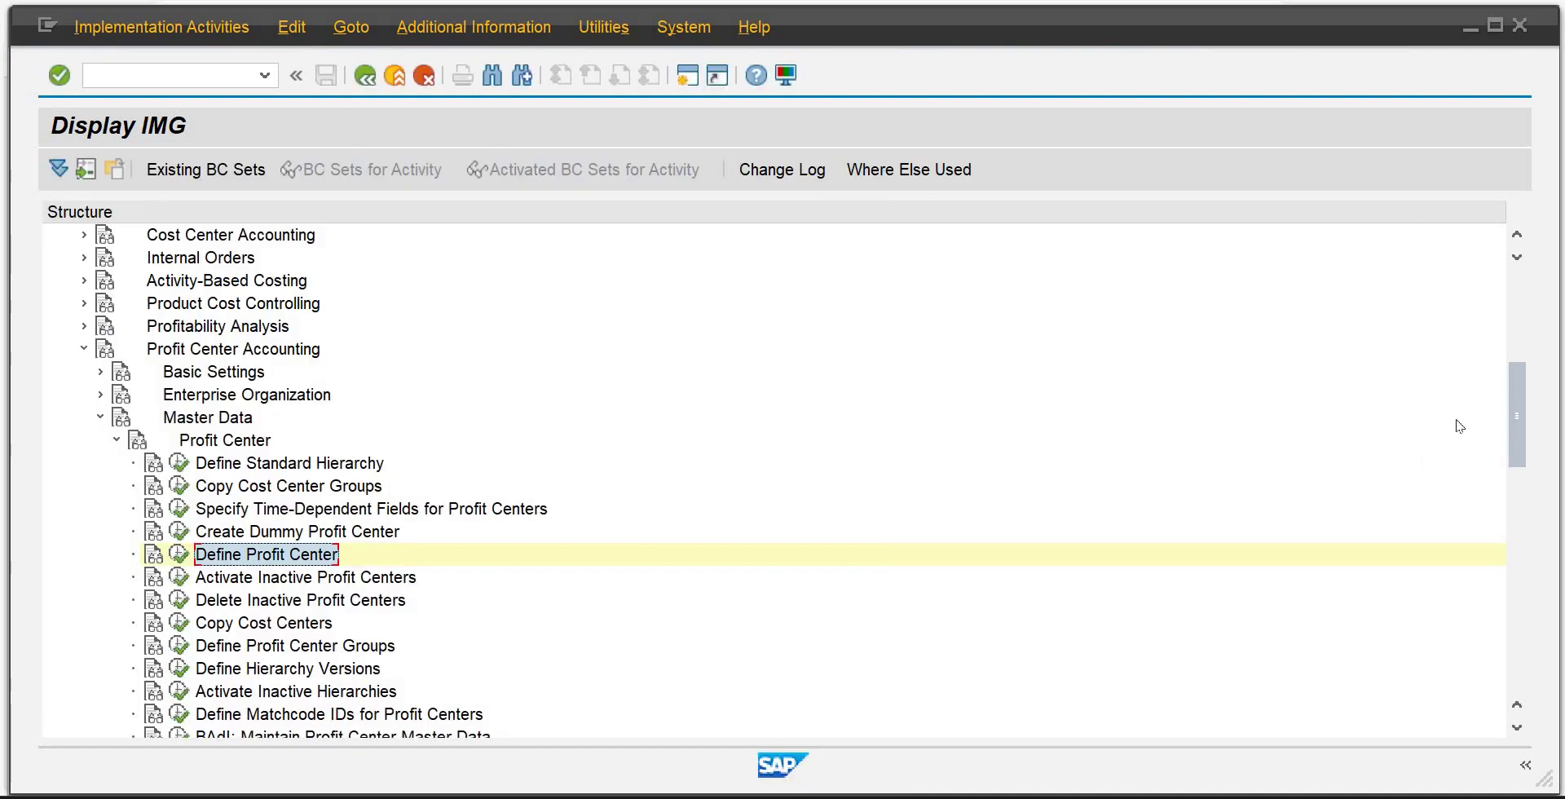
Switch to the Controlling roadmap PDF and examine the departments and cost centers in its Organizational Structure chart.
drag(1513, 360, 726, 249)
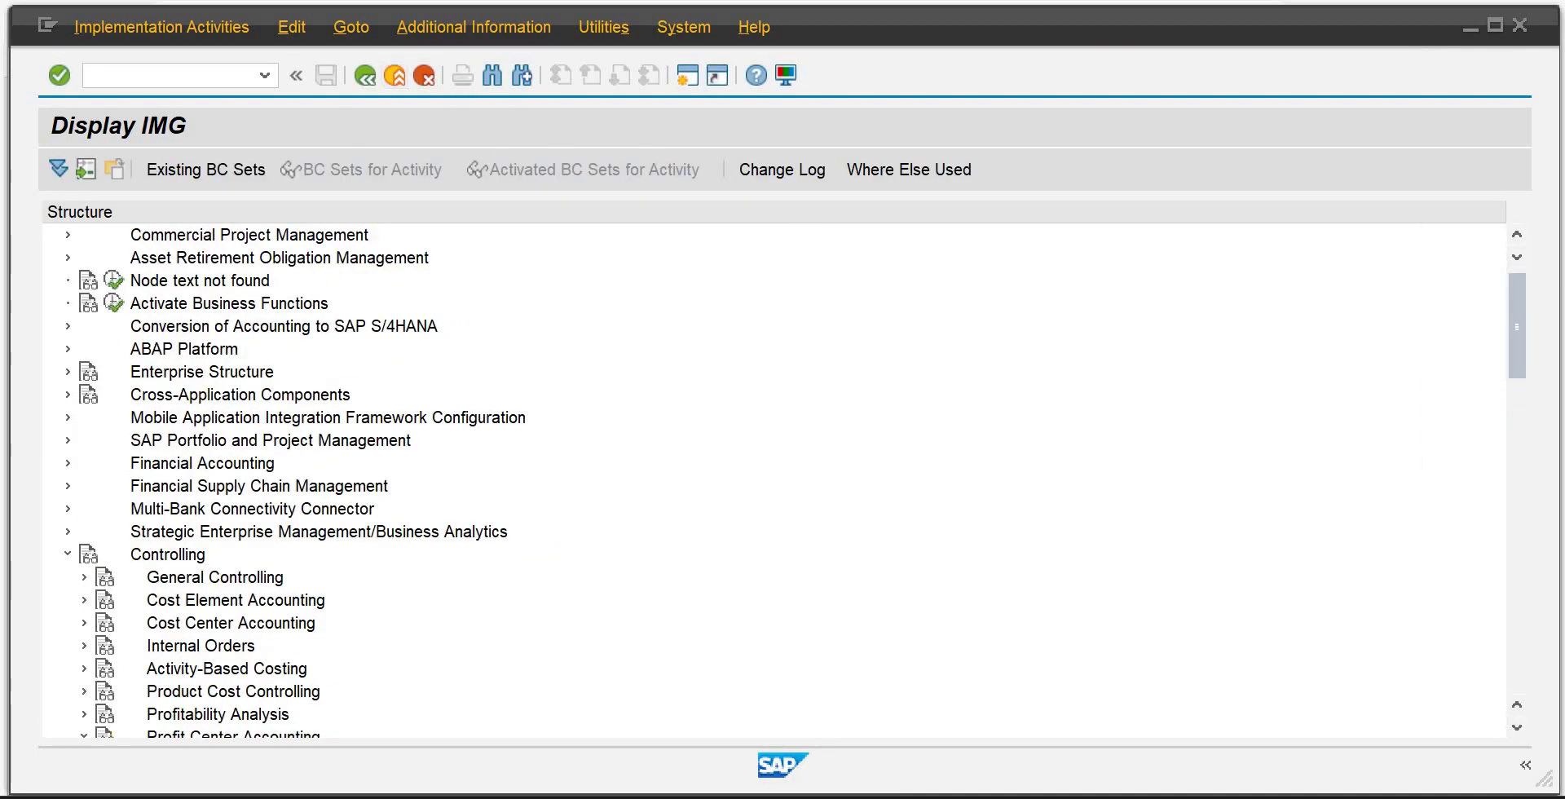
mouse_move(1031, 706)
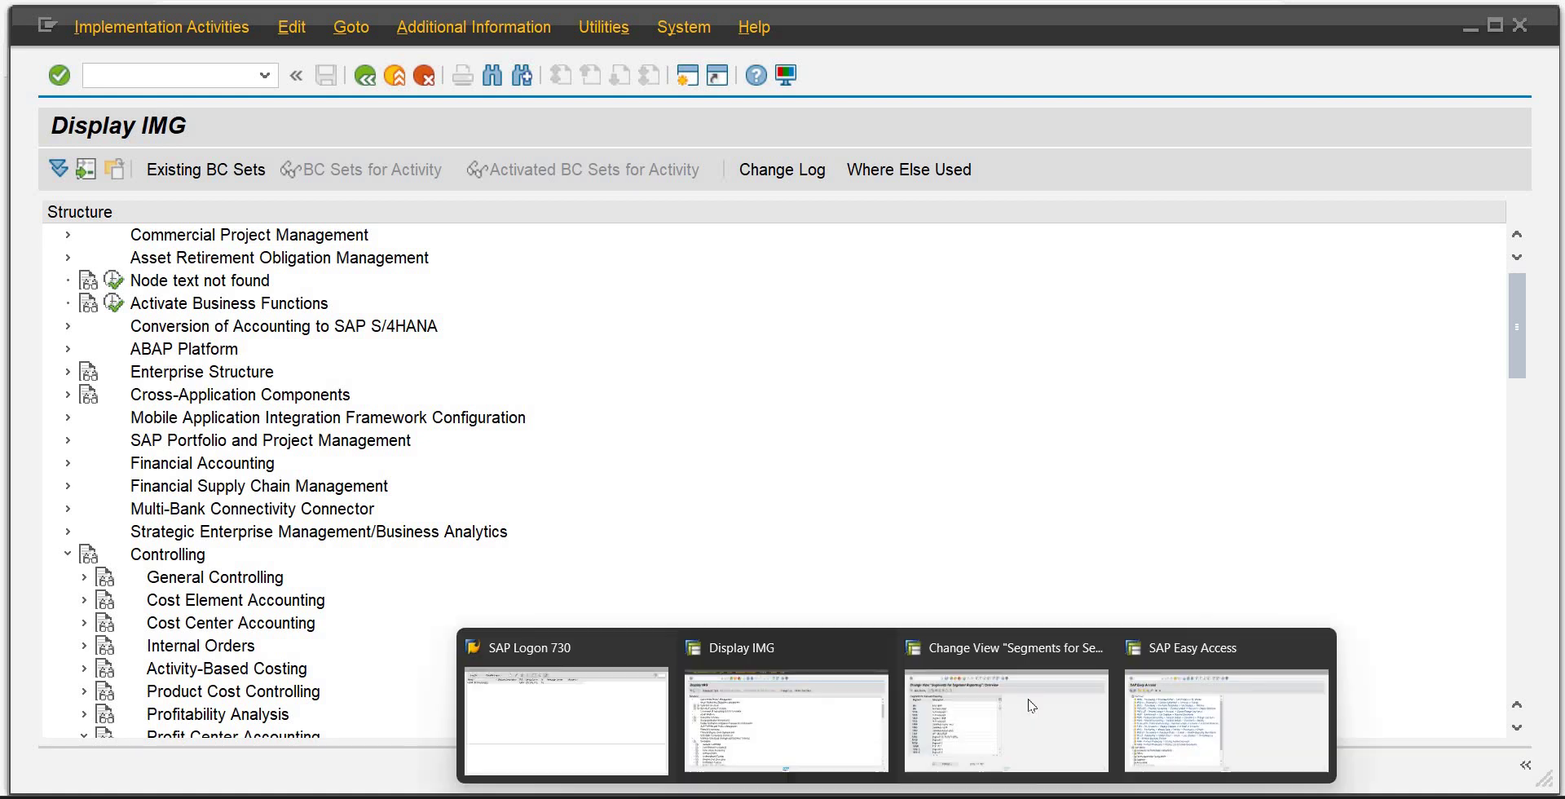
click(1158, 718)
drag(744, 417, 1048, 797)
mouse_move(1031, 797)
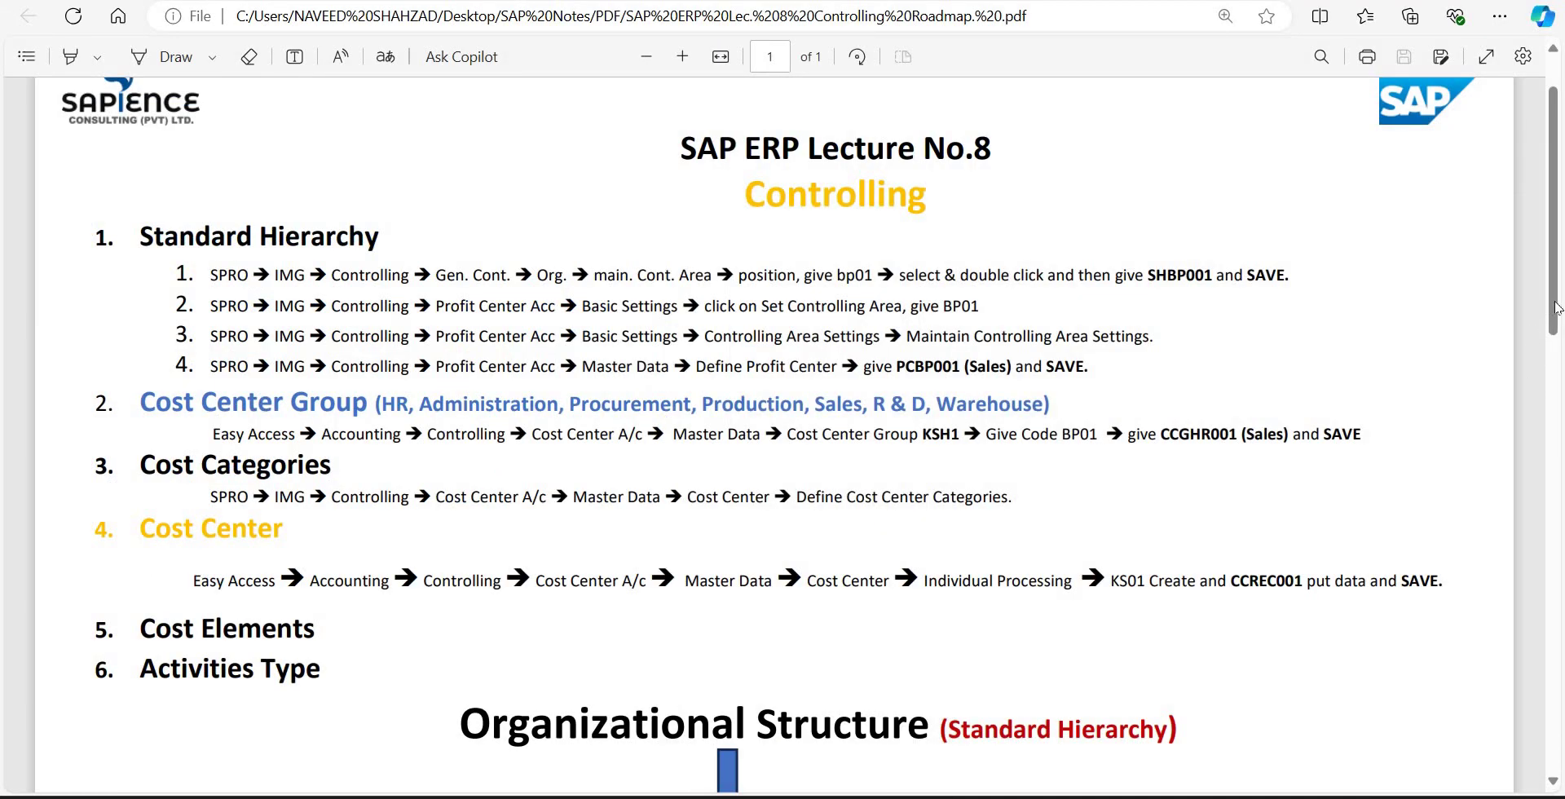
drag(1557, 308, 1560, 479)
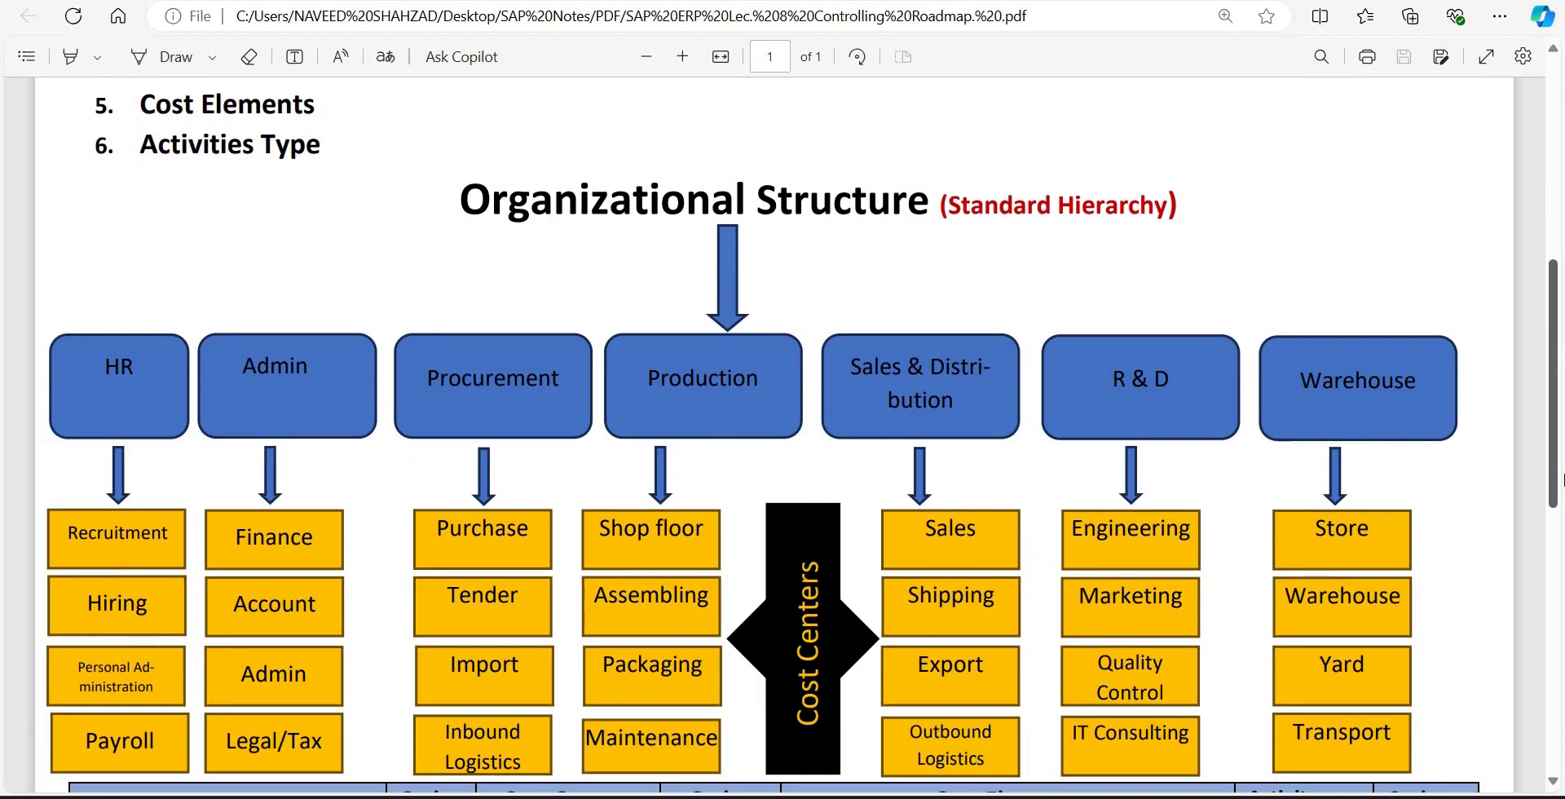
scroll(142, 399, up, 1)
double_click(74, 398)
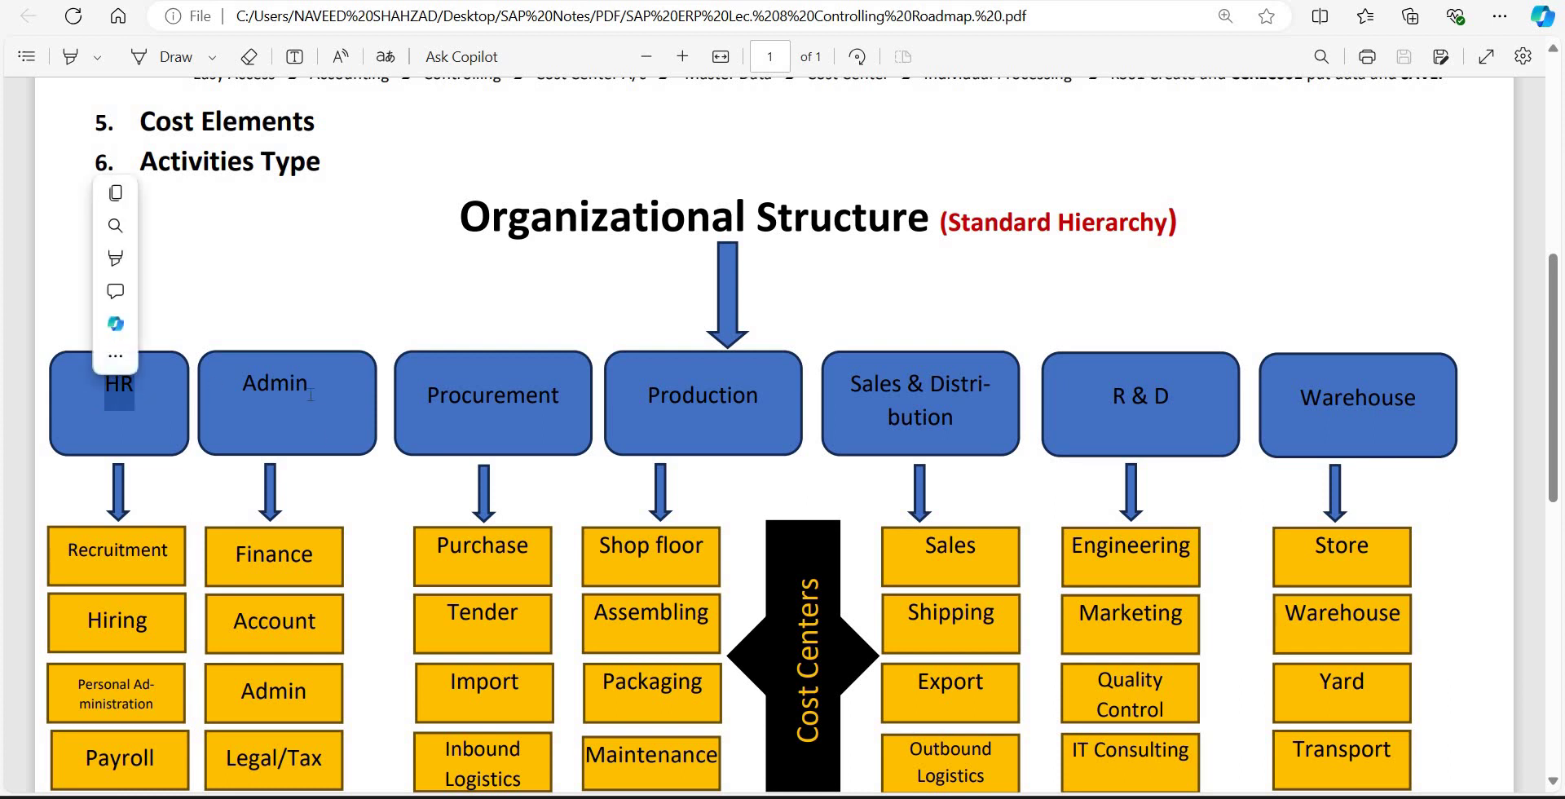
click(312, 564)
drag(246, 603, 233, 603)
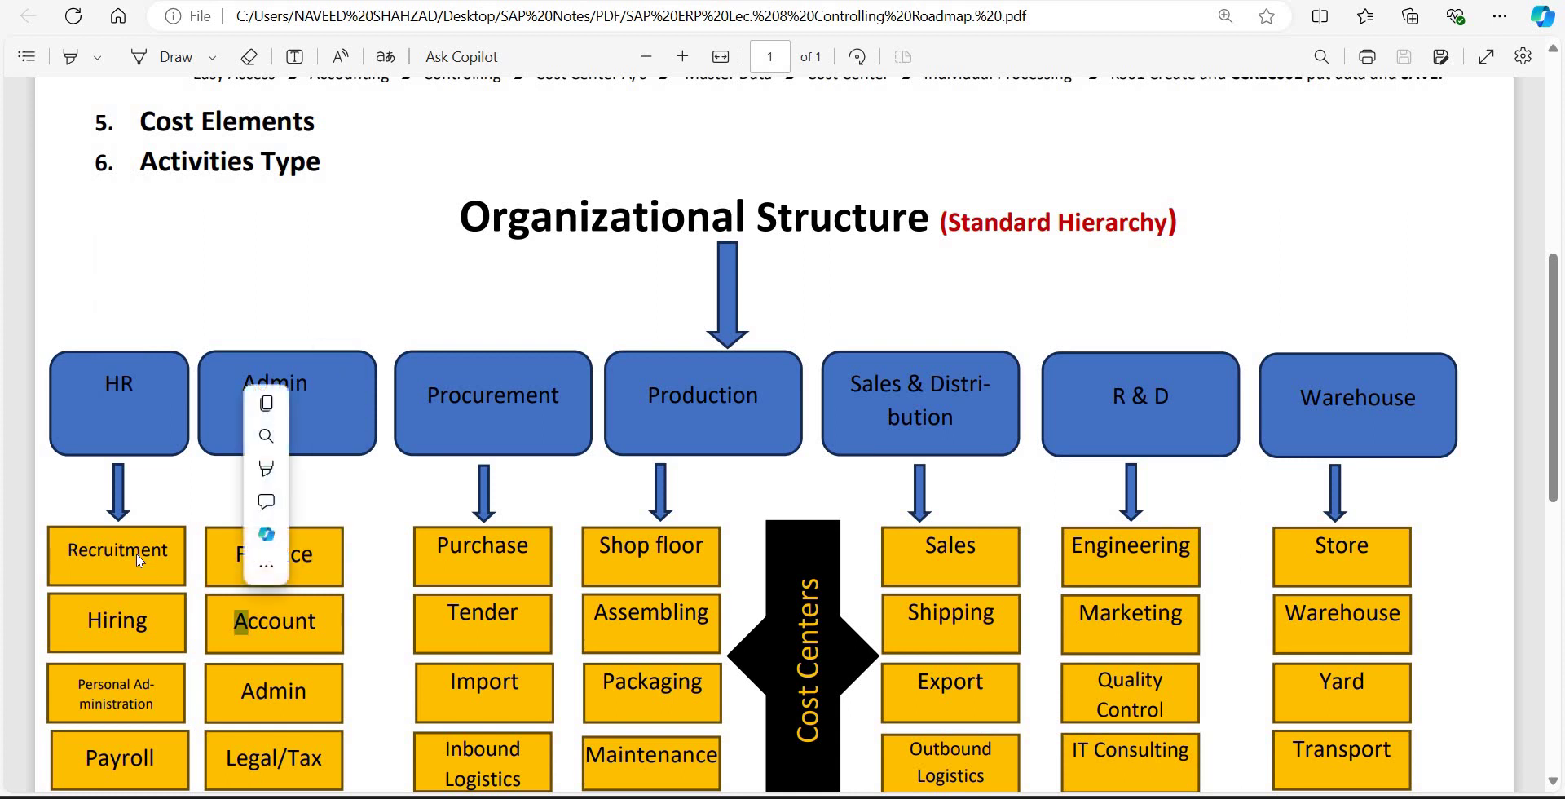
Switch to the SAP Easy Access window and expand Accounting and its Controlling folder.
mouse_move(895, 794)
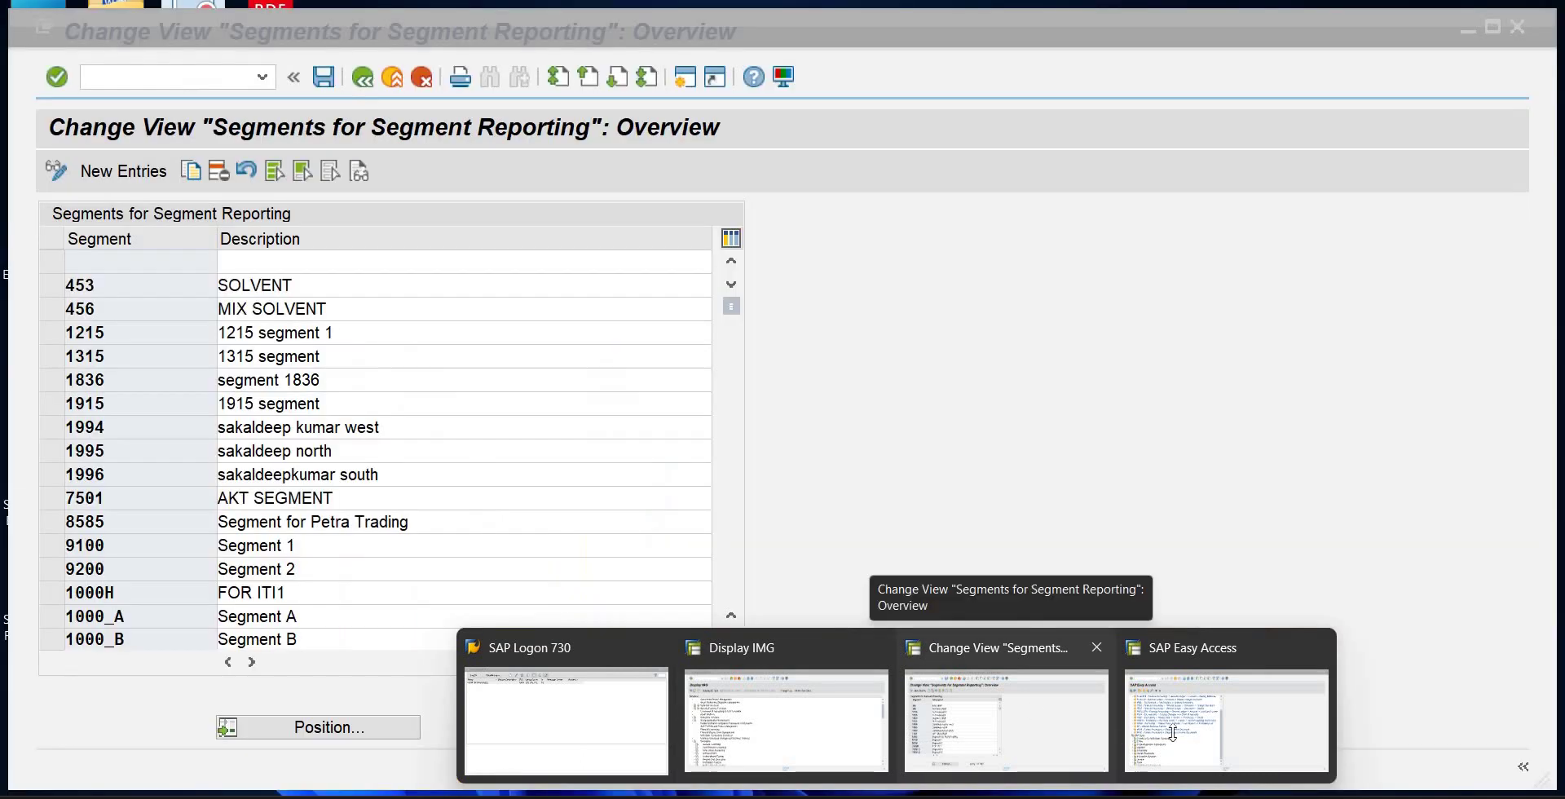
click(1227, 721)
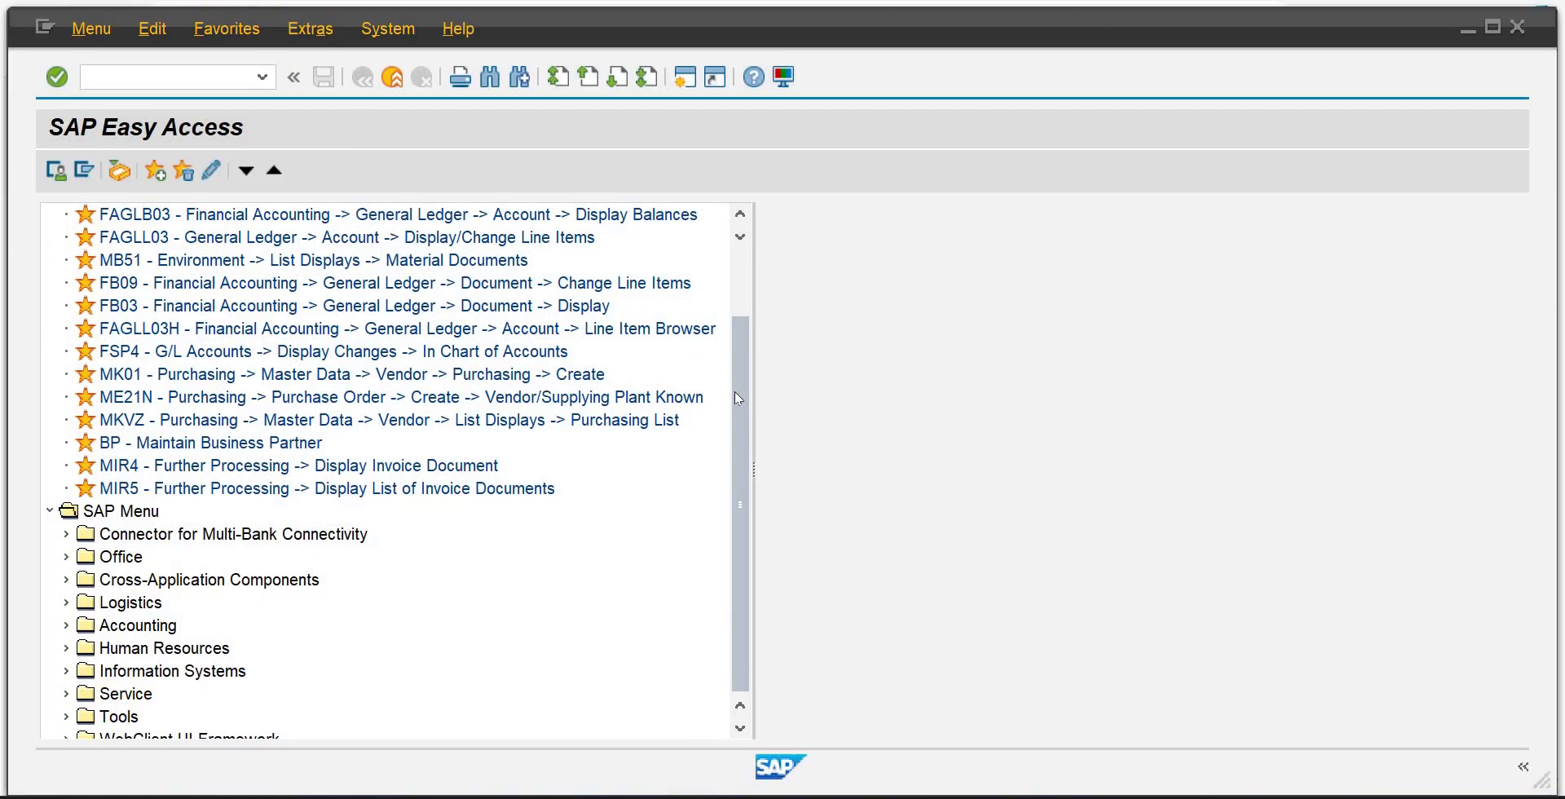
scroll(277, 571, down, 1)
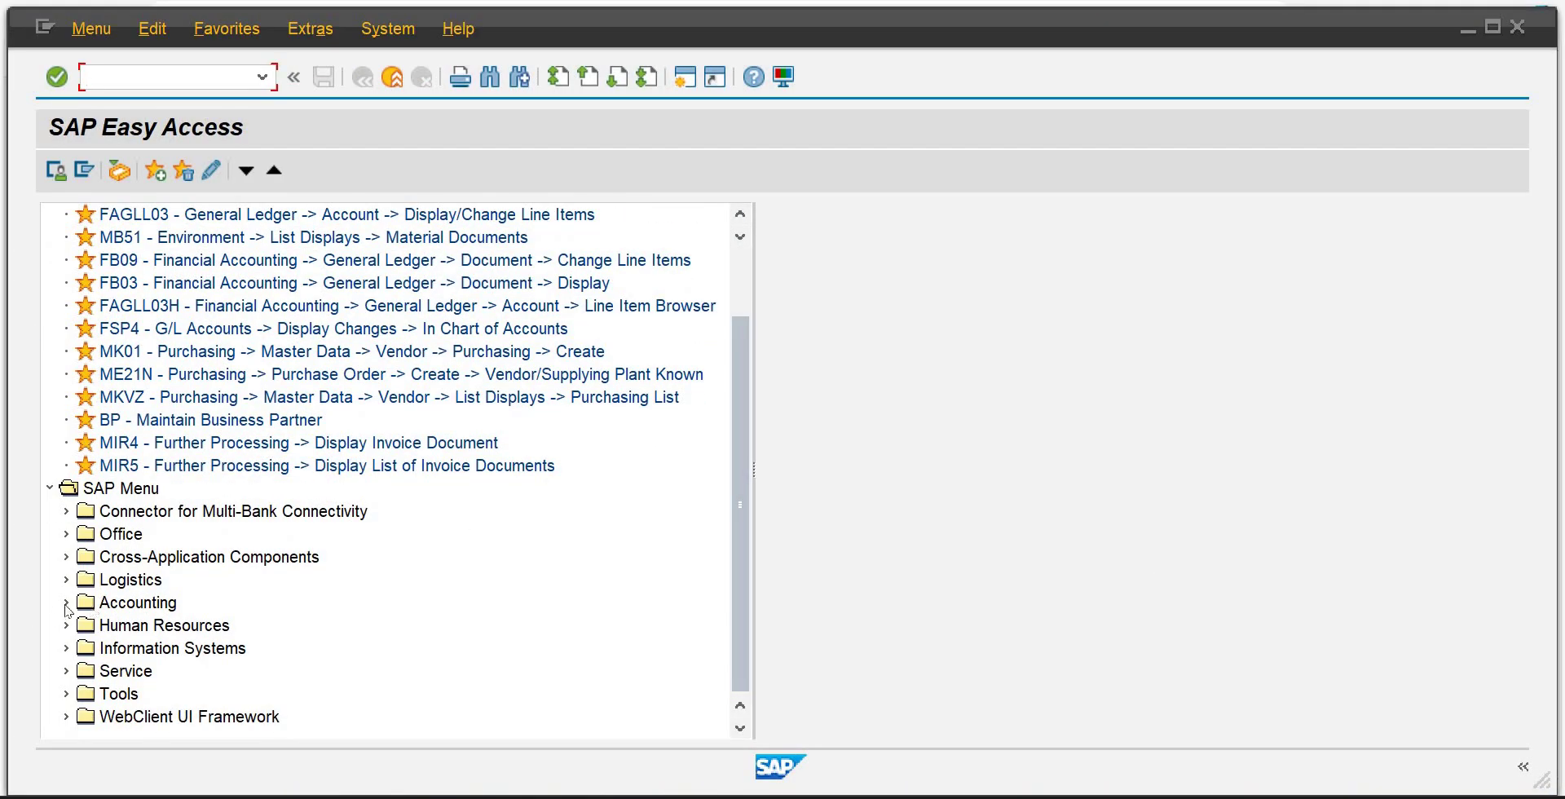
click(66, 602)
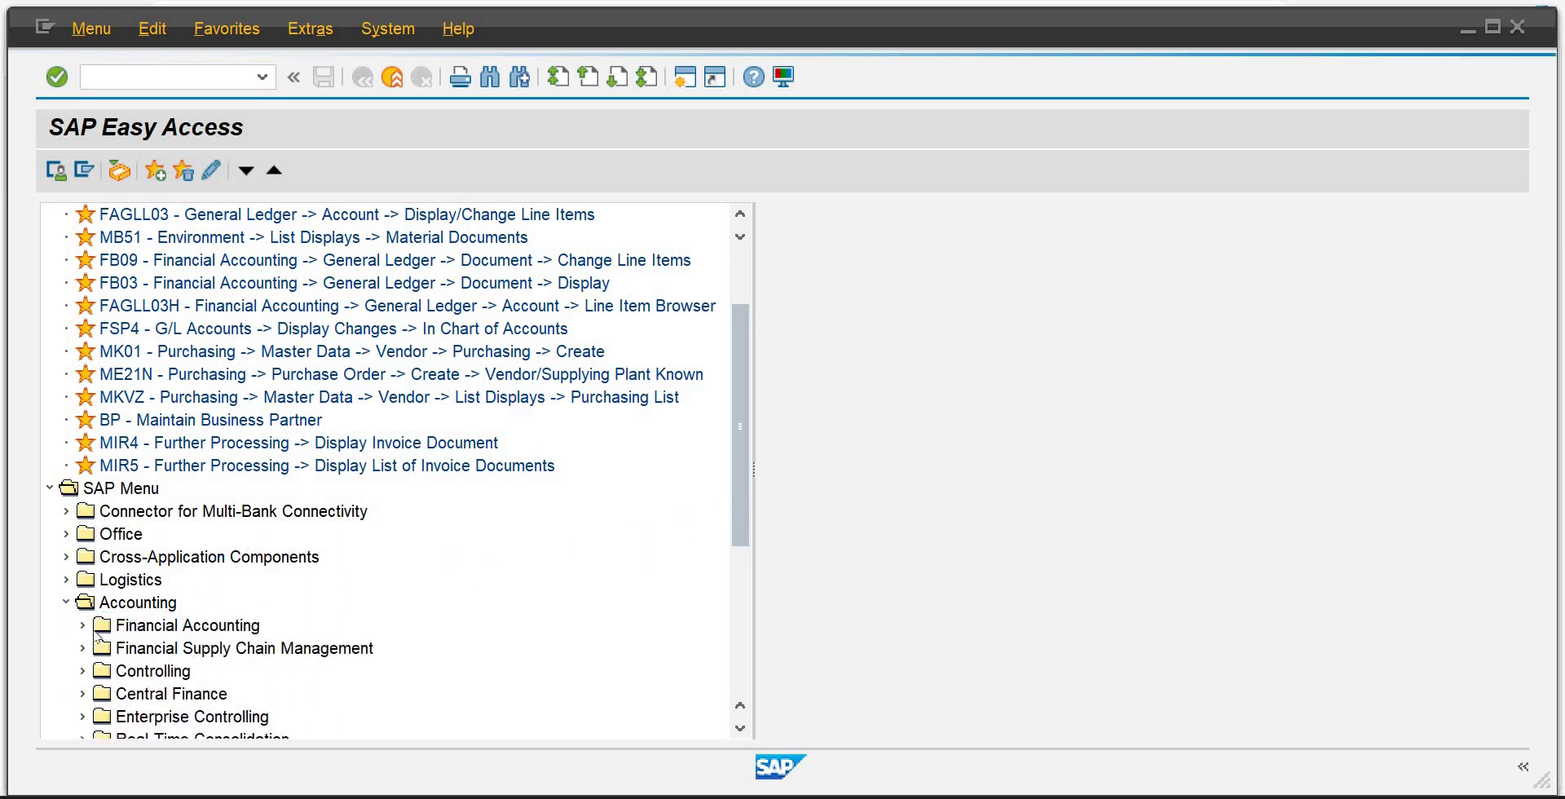
click(83, 672)
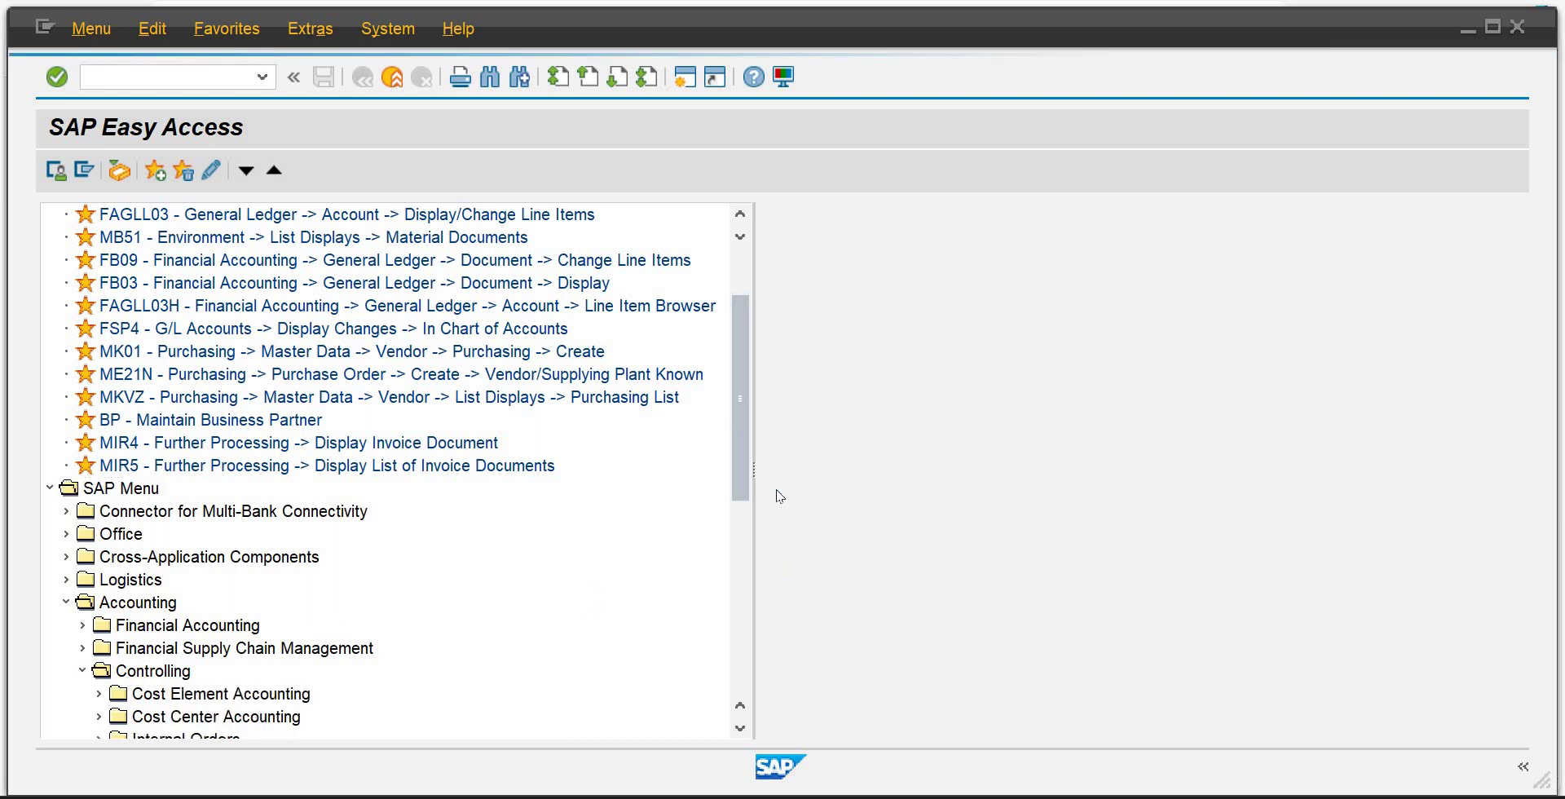
scroll(650, 548, down, 3)
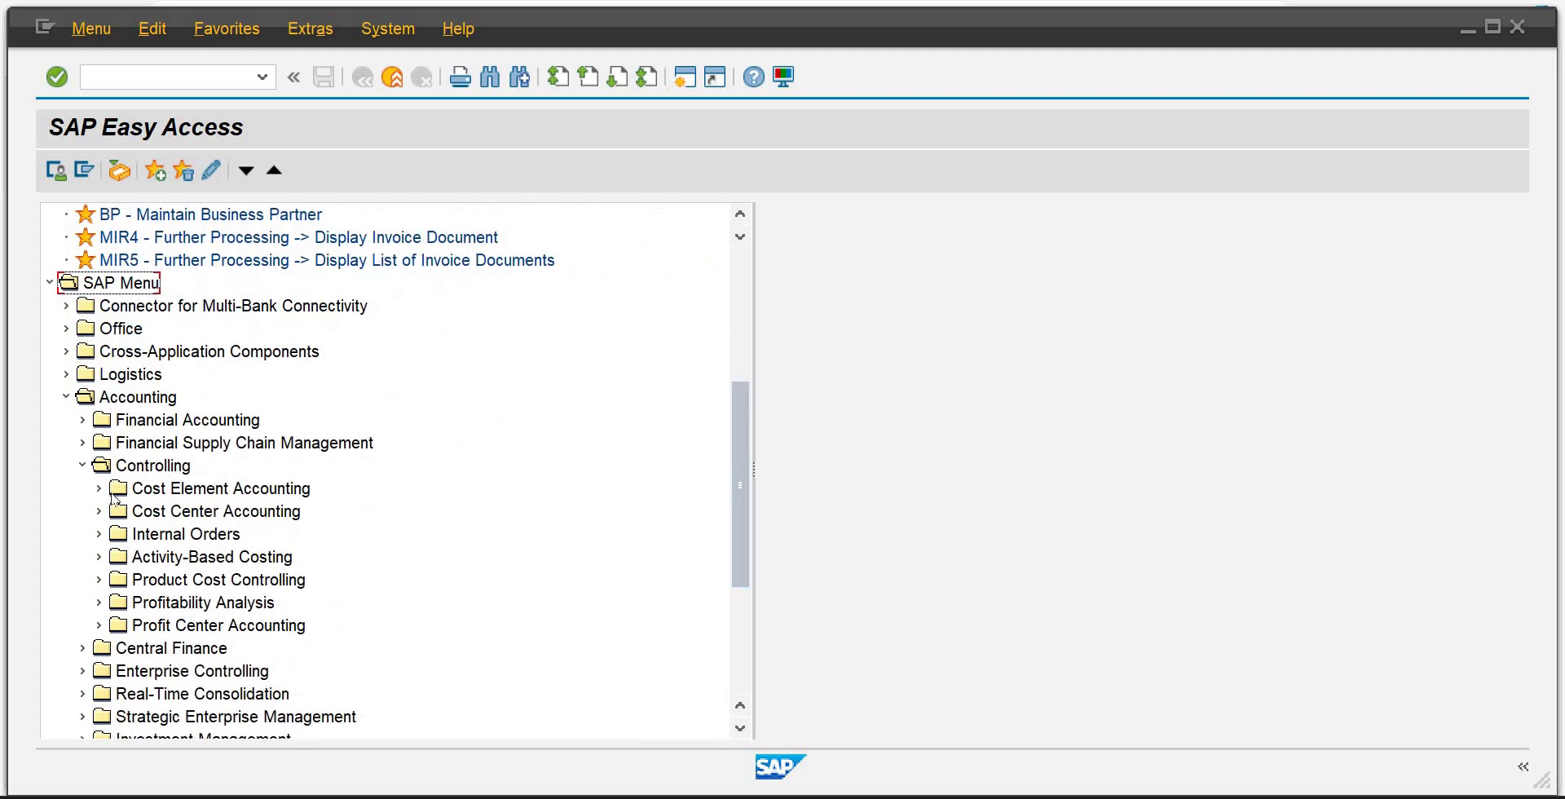
Expand the Cost Center Group folder in the Cost Center Accounting master data and start KSH1 - Create.
click(99, 512)
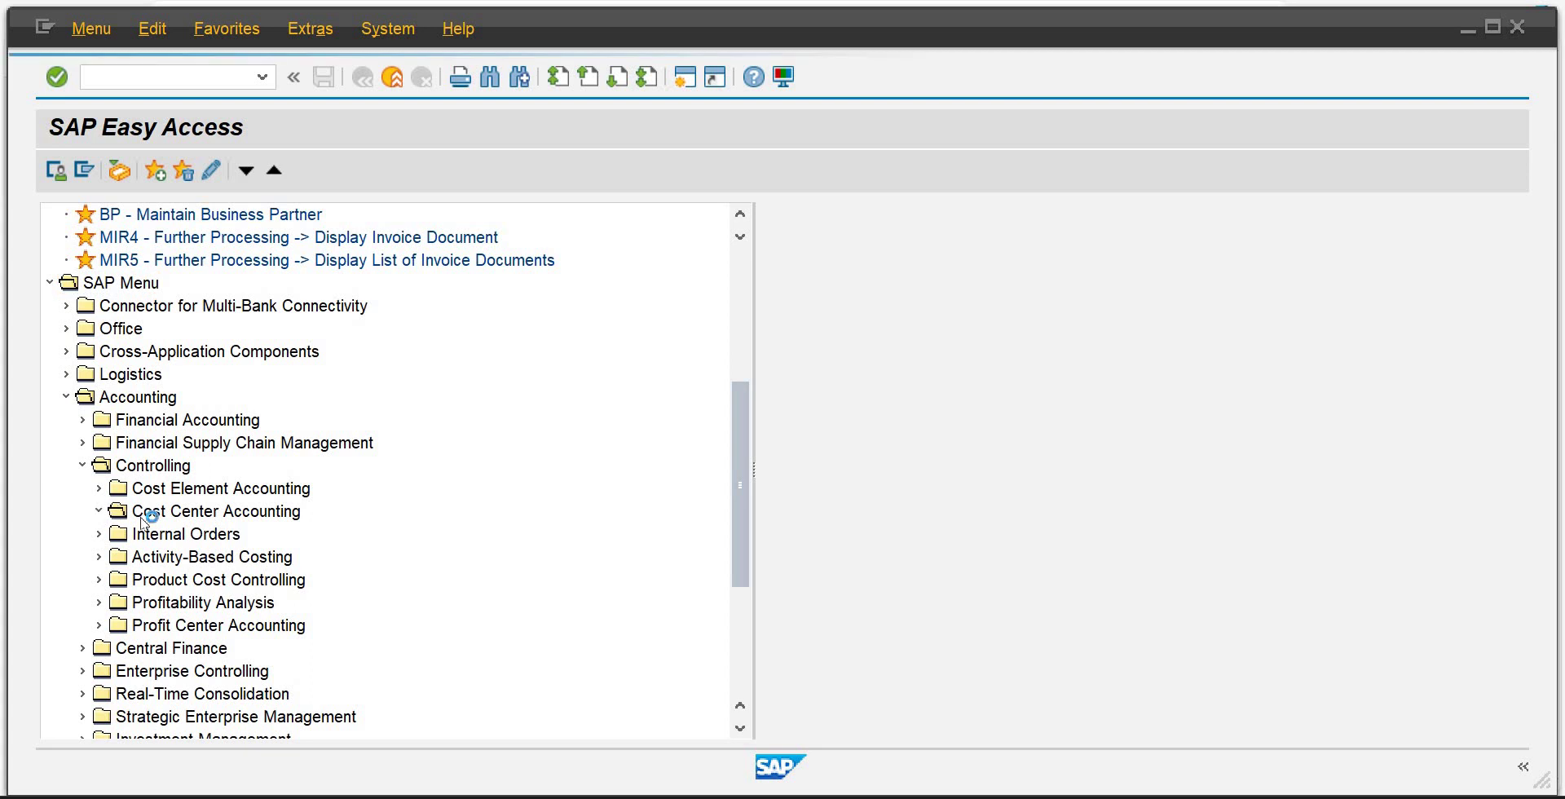
click(115, 534)
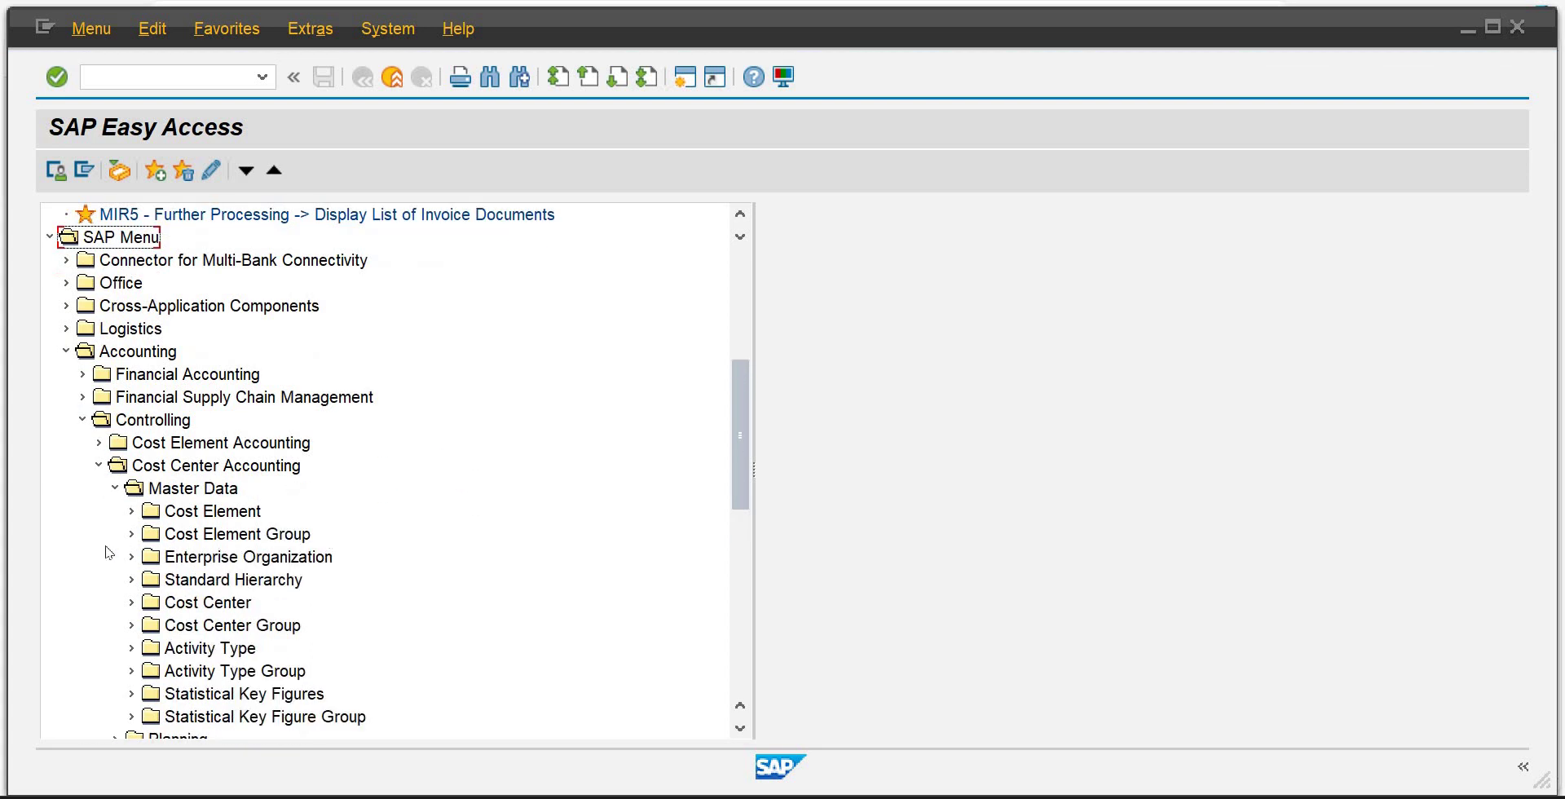
click(131, 627)
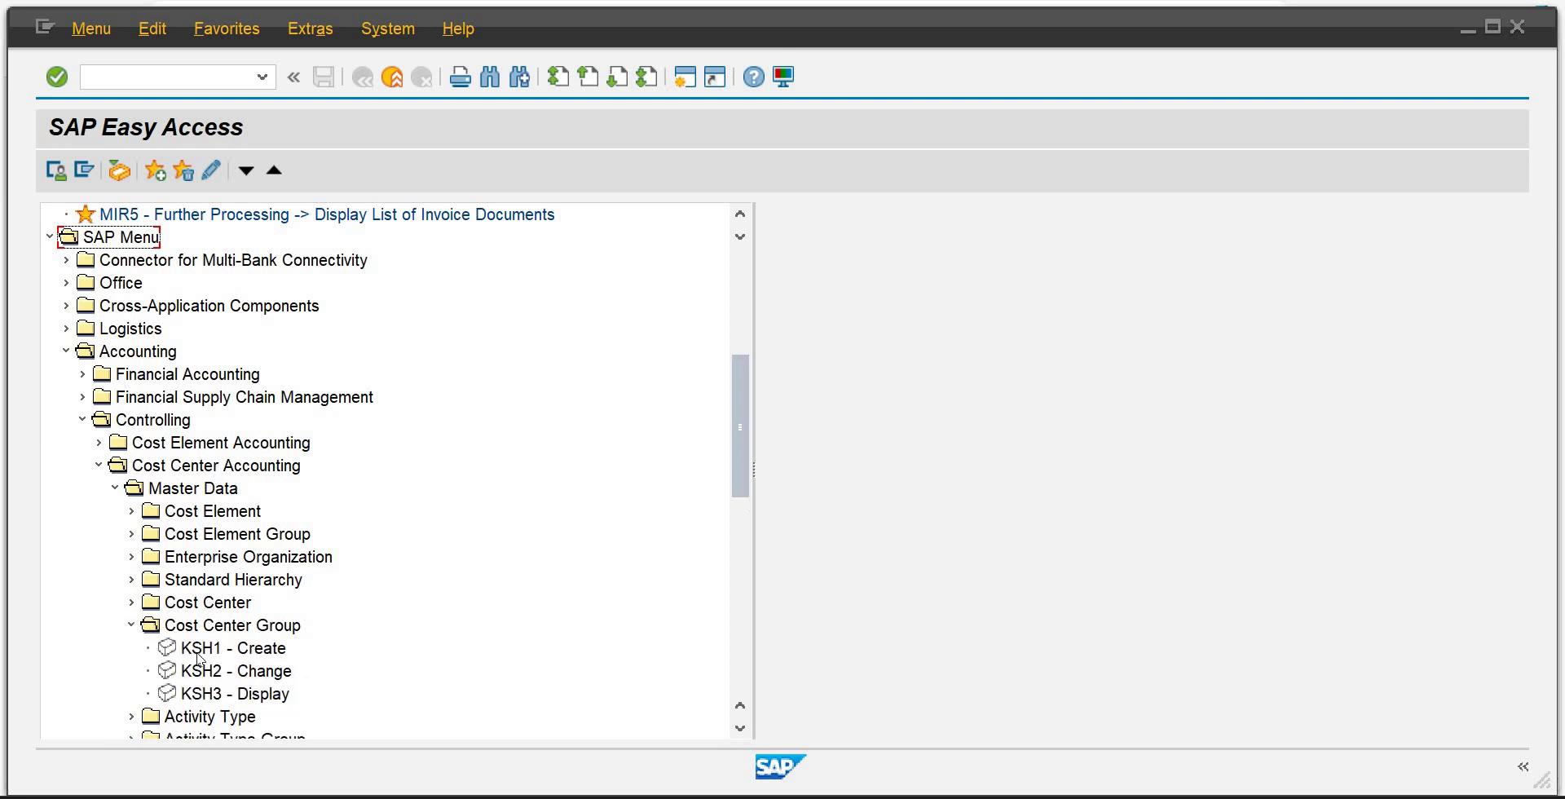
double_click(198, 649)
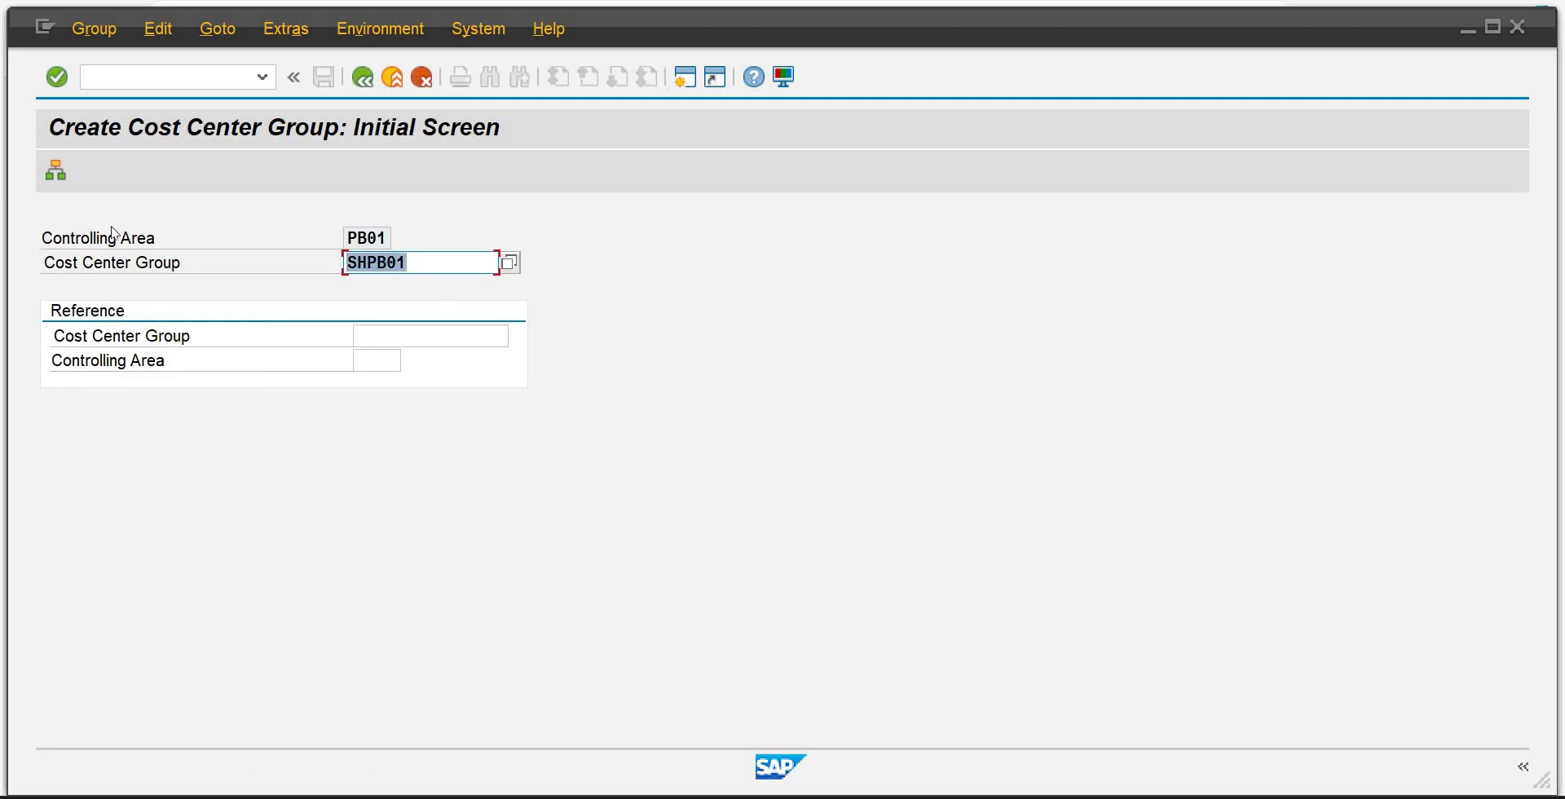
Enter CCG1001 as the new cost center group in controlling area PB01 and describe it as HR.
key(BackSpace)
text(ccg)
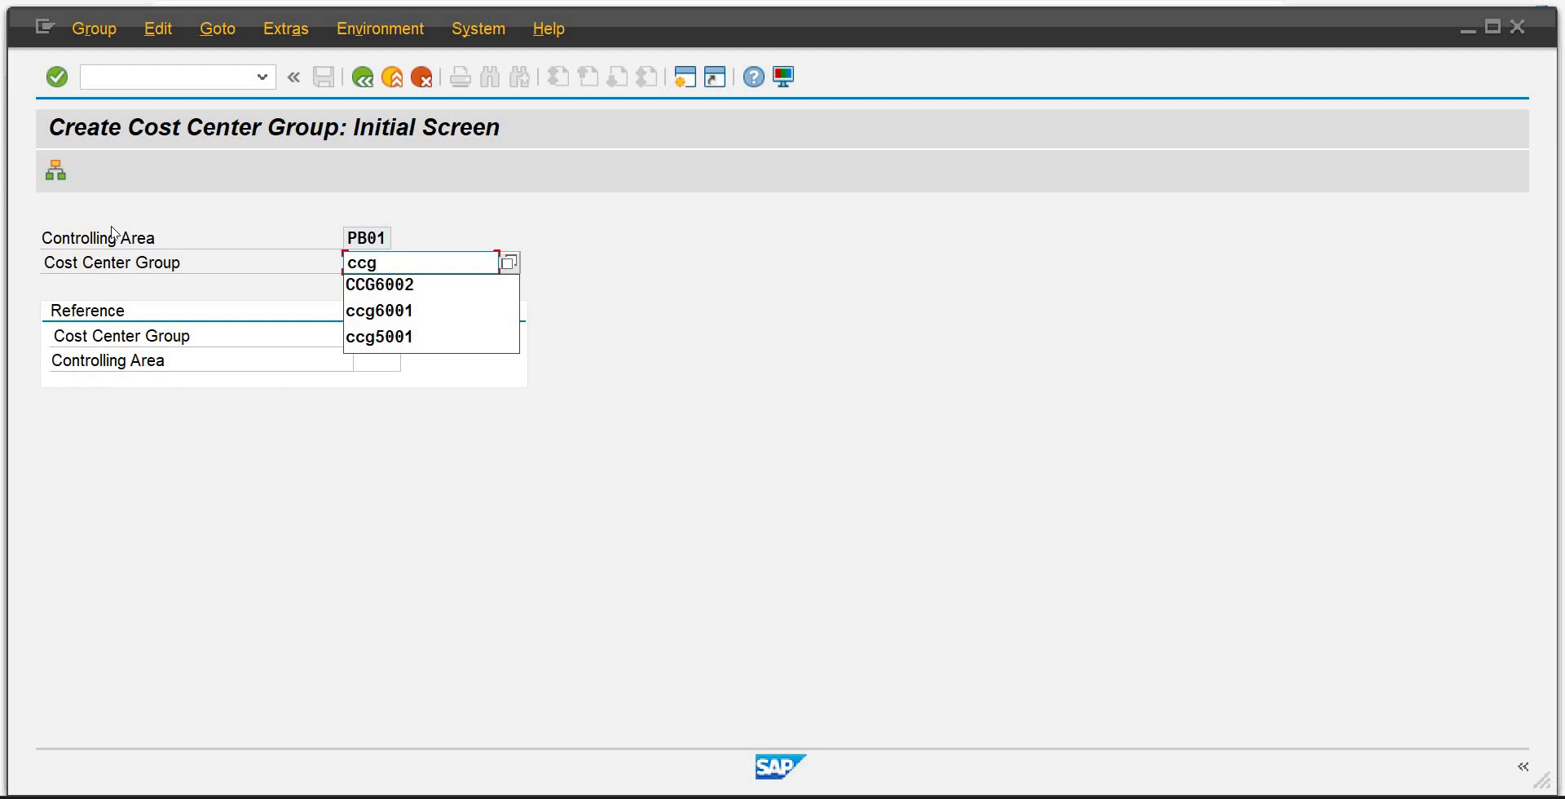
text(0)
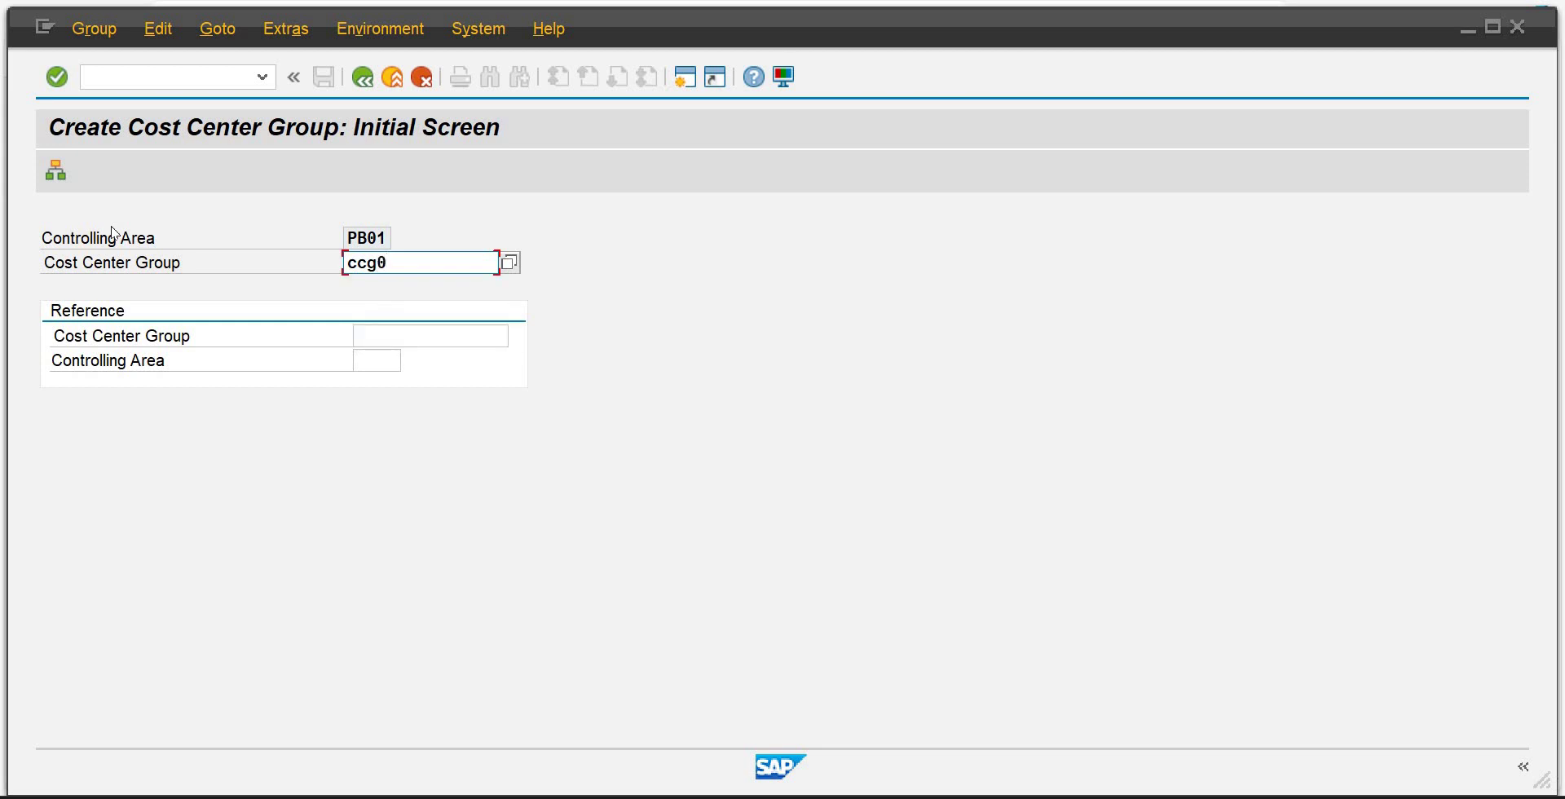
key(BackSpace)
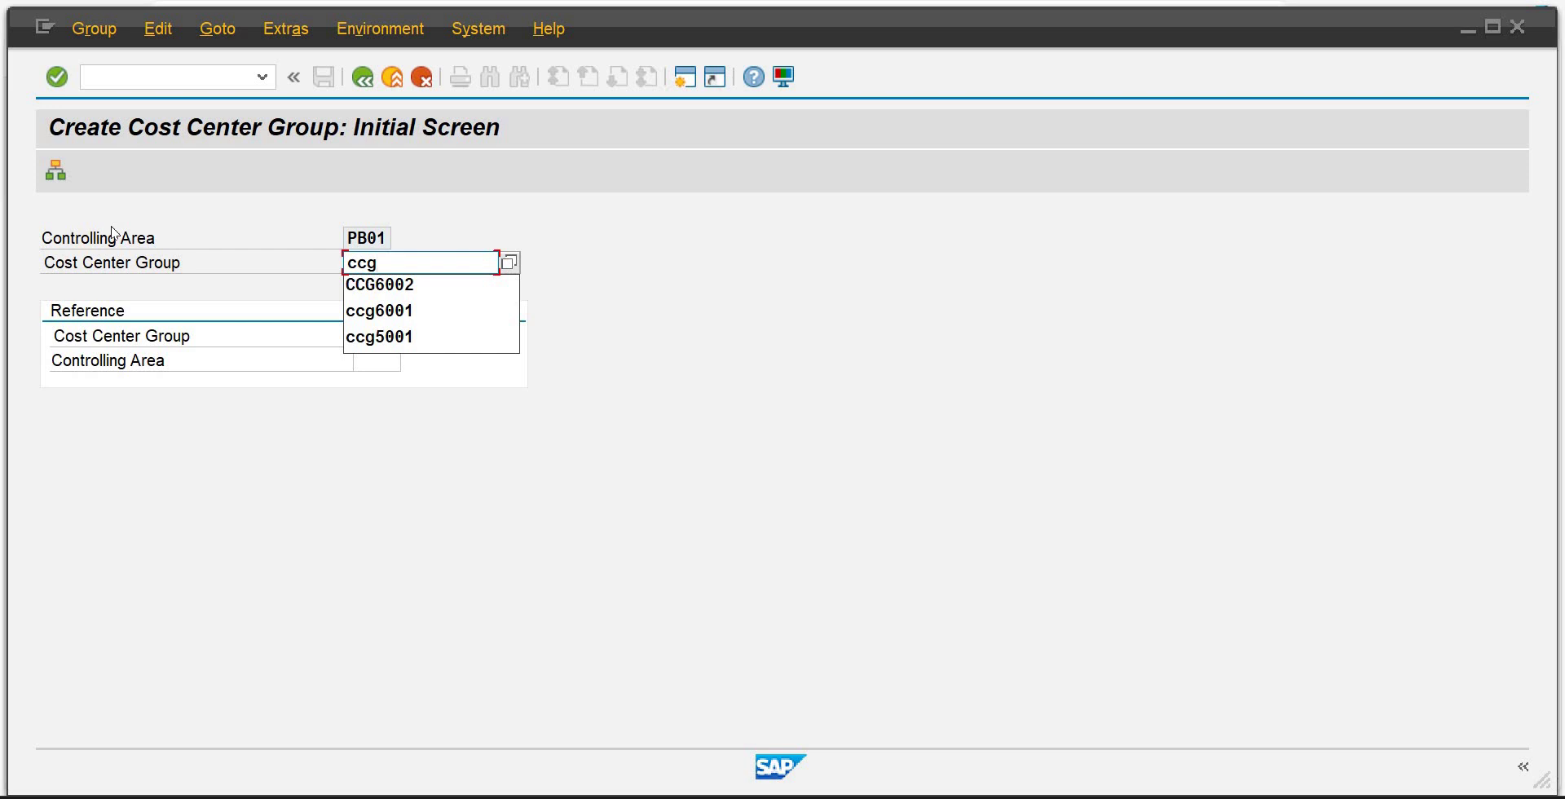
text(100)
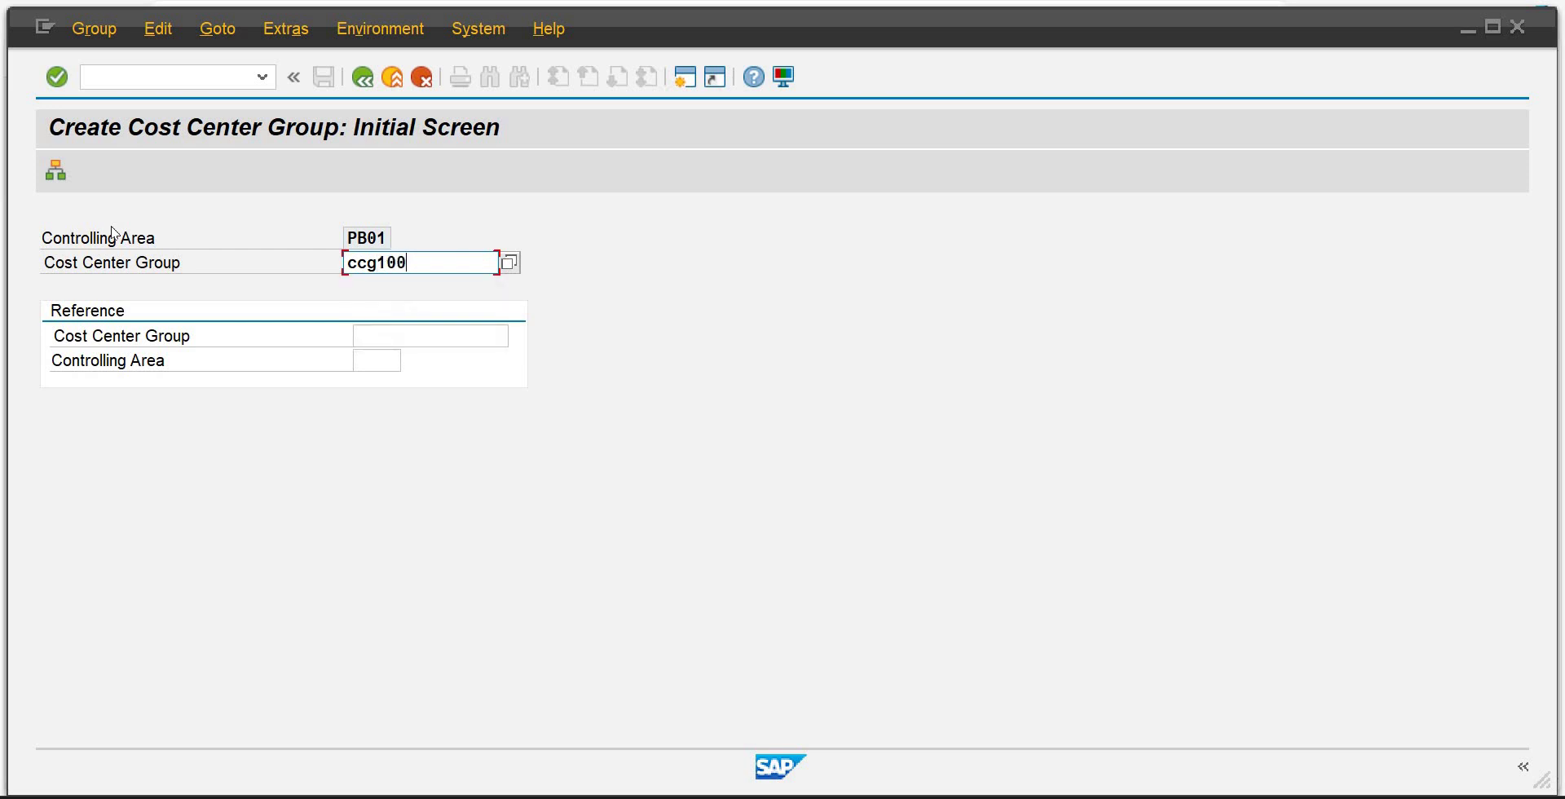
text(1)
key(Return)
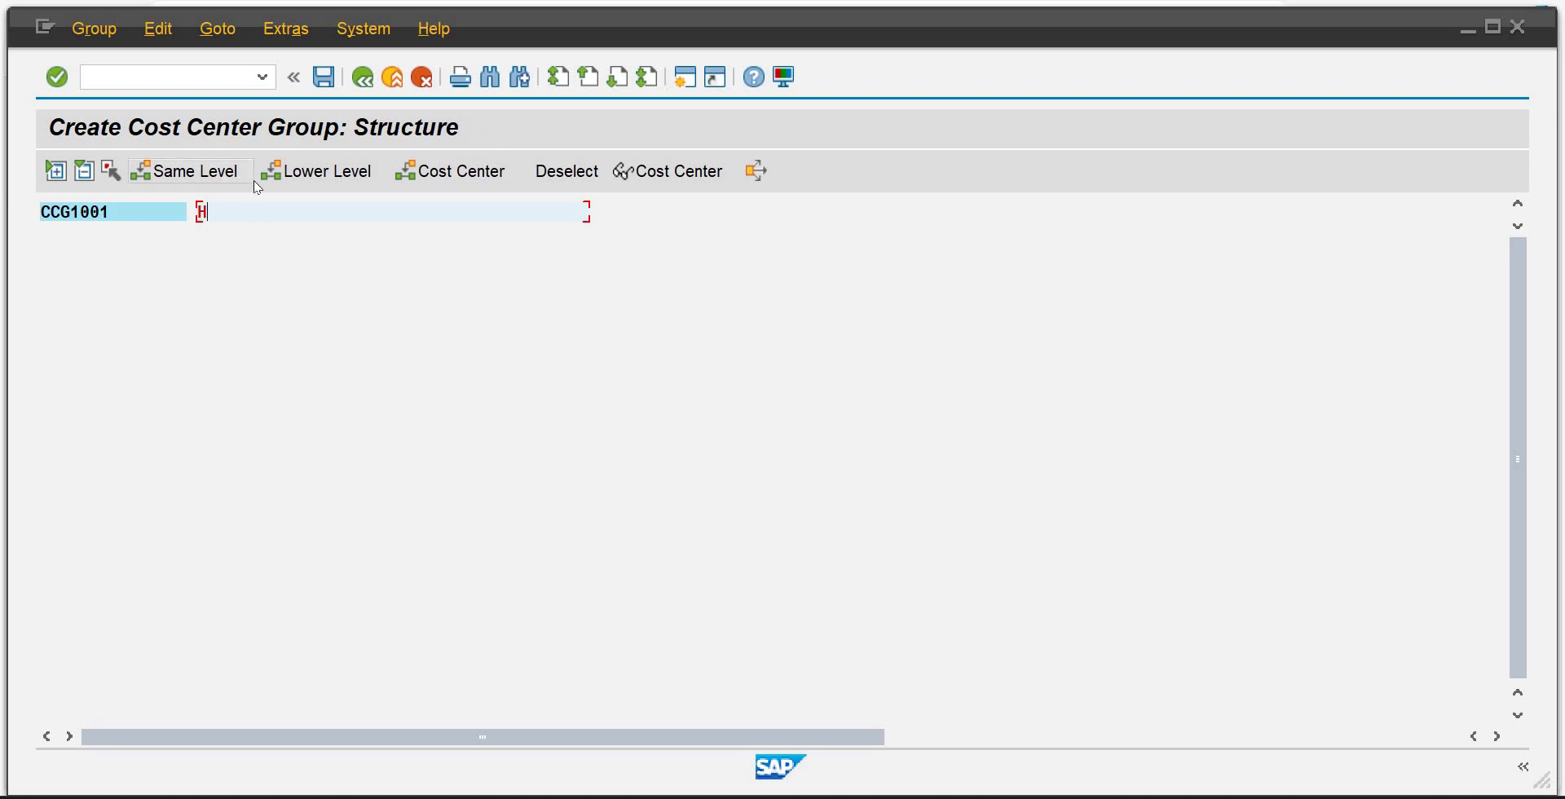
key(Return)
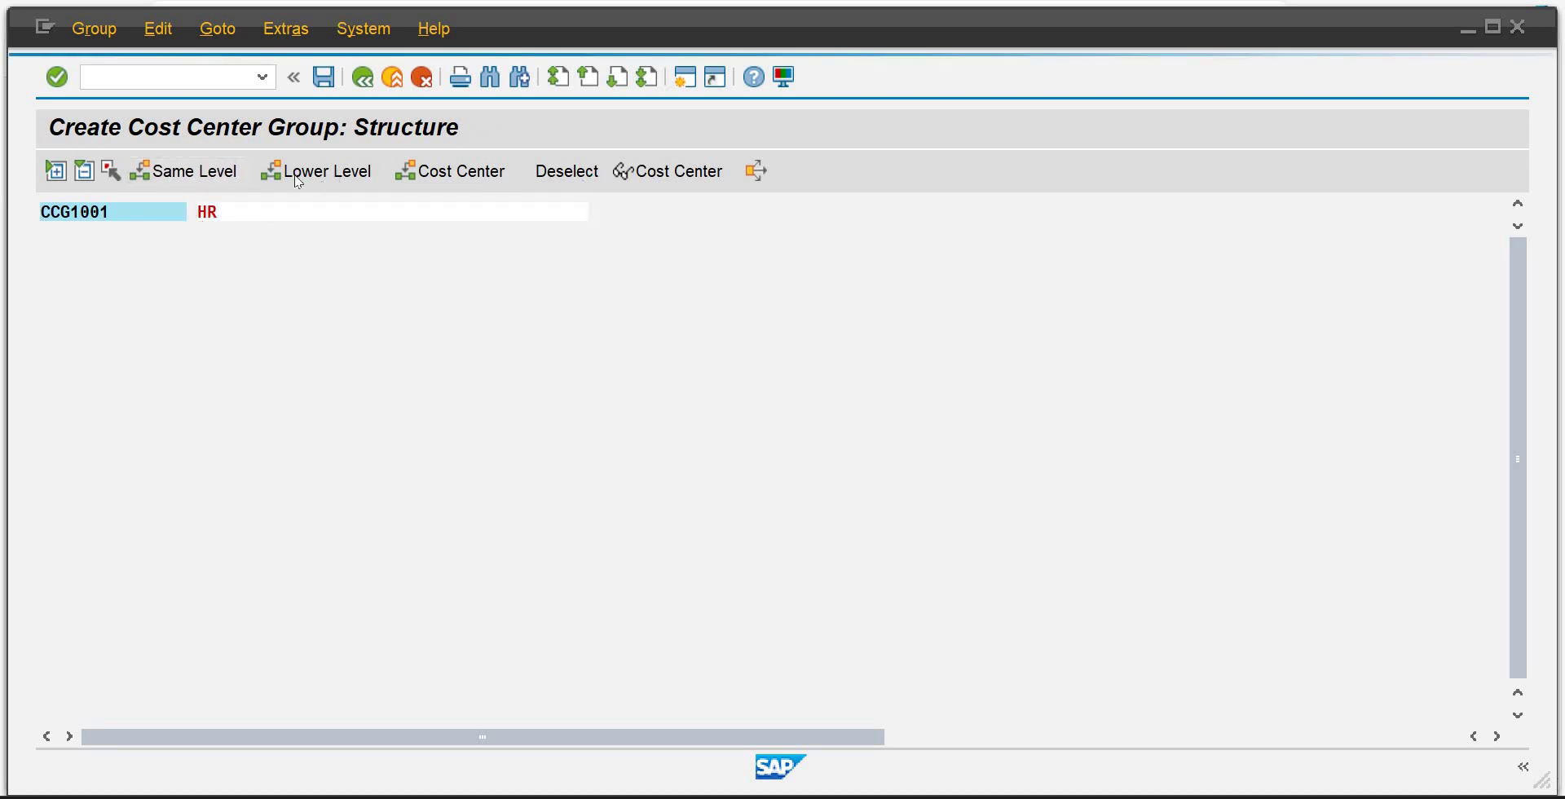
Save the HR cost center group and check the next department in the Controlling roadmap PDF's Organizational Structure chart.
click(330, 88)
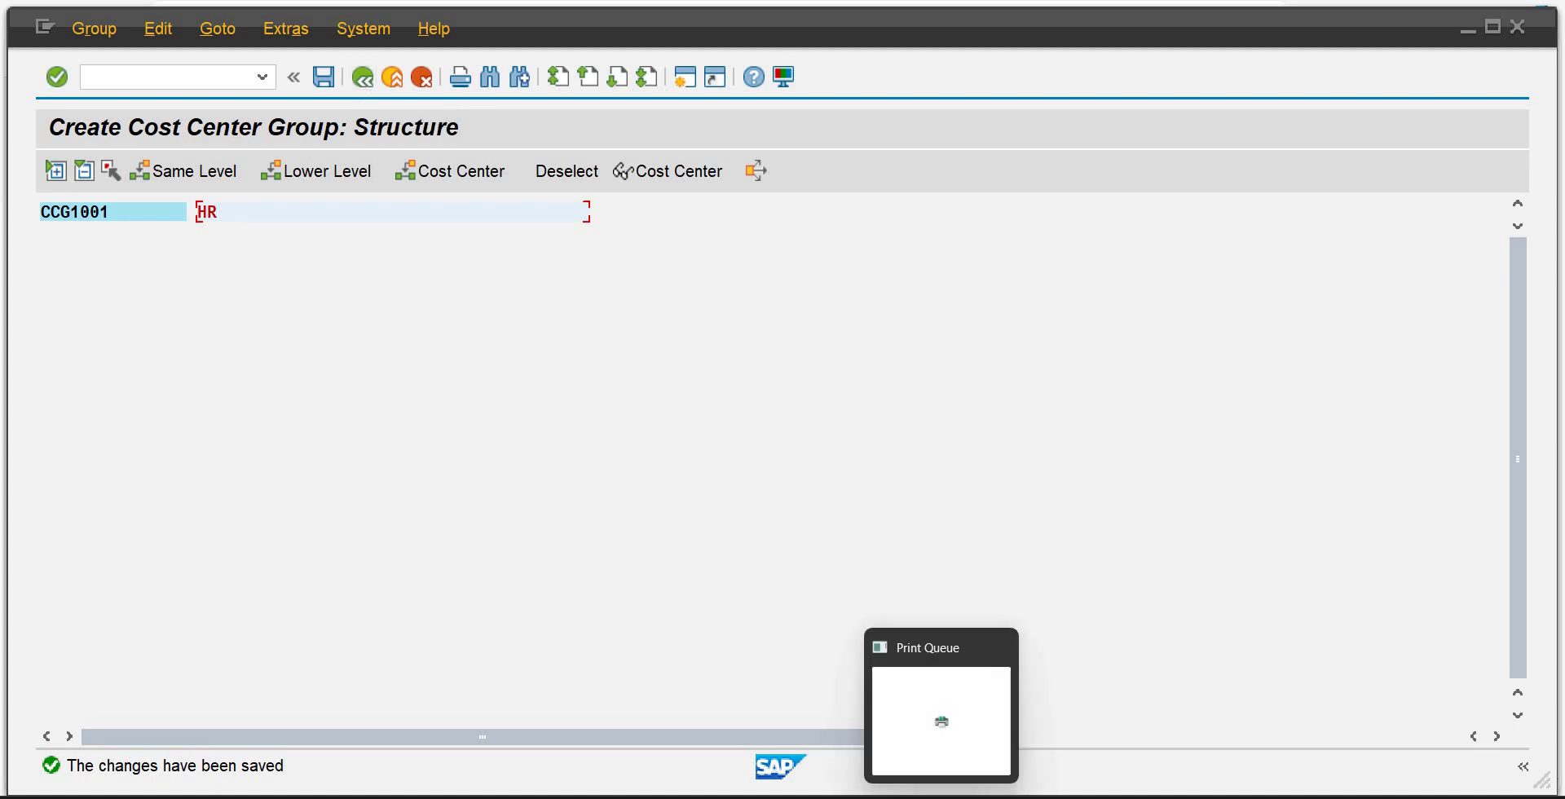
mouse_move(985, 784)
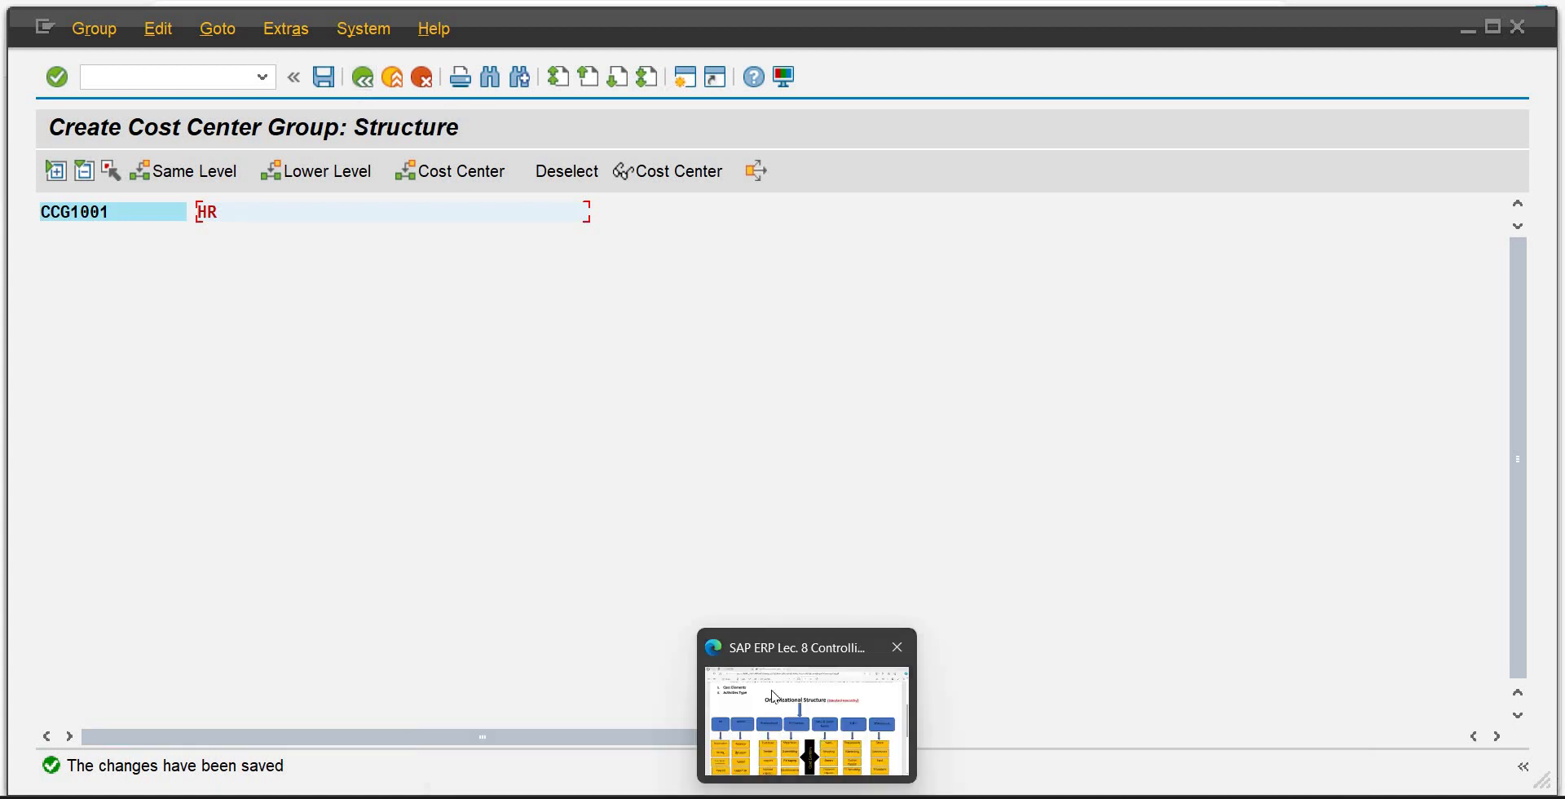
click(799, 706)
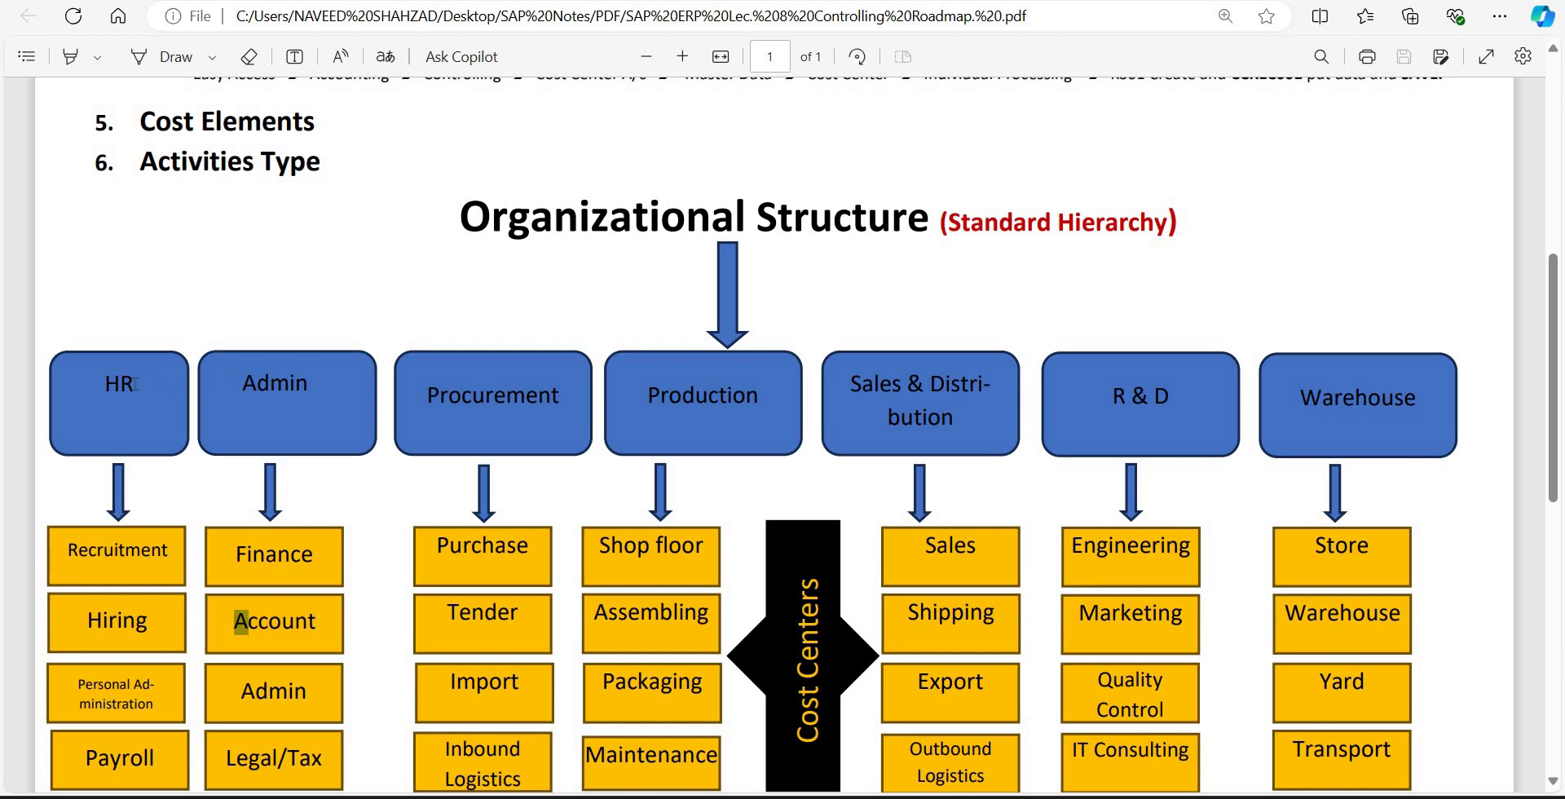
click(541, 416)
Switch back to the cost center group window and start a new group CCG2001 in controlling area PB01.
mouse_move(896, 797)
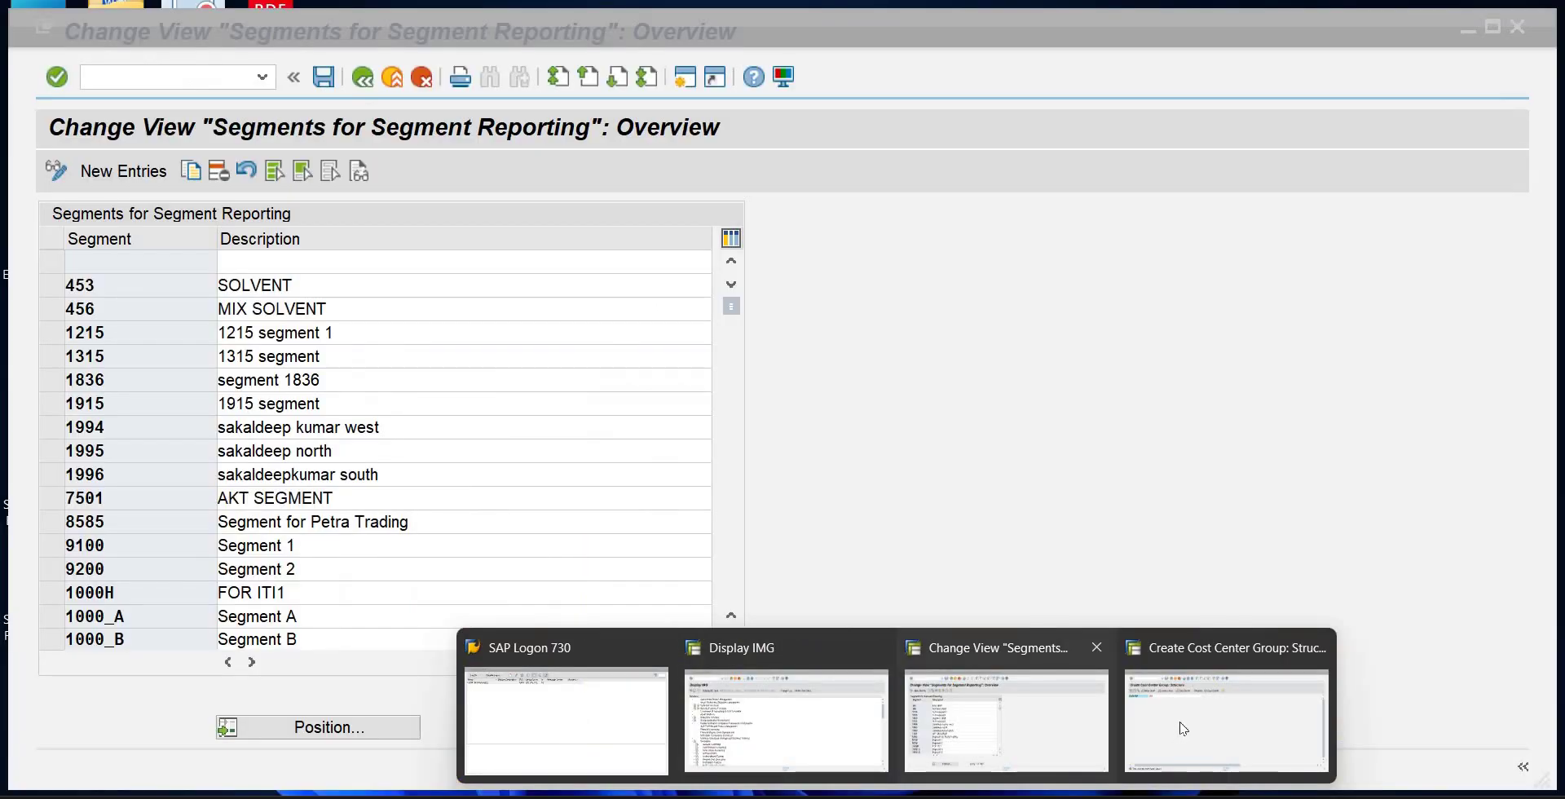
click(1183, 728)
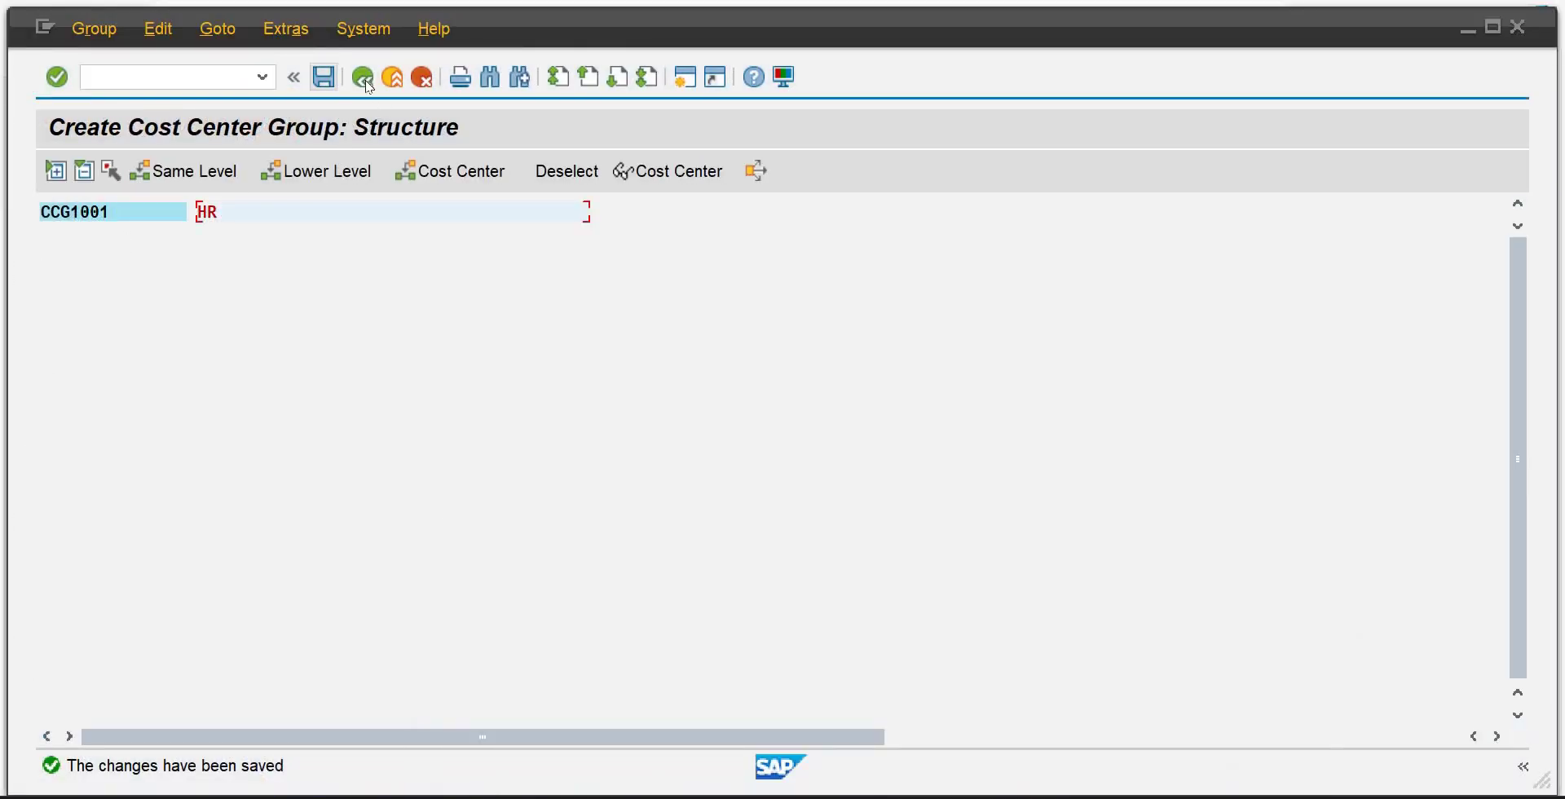
click(362, 77)
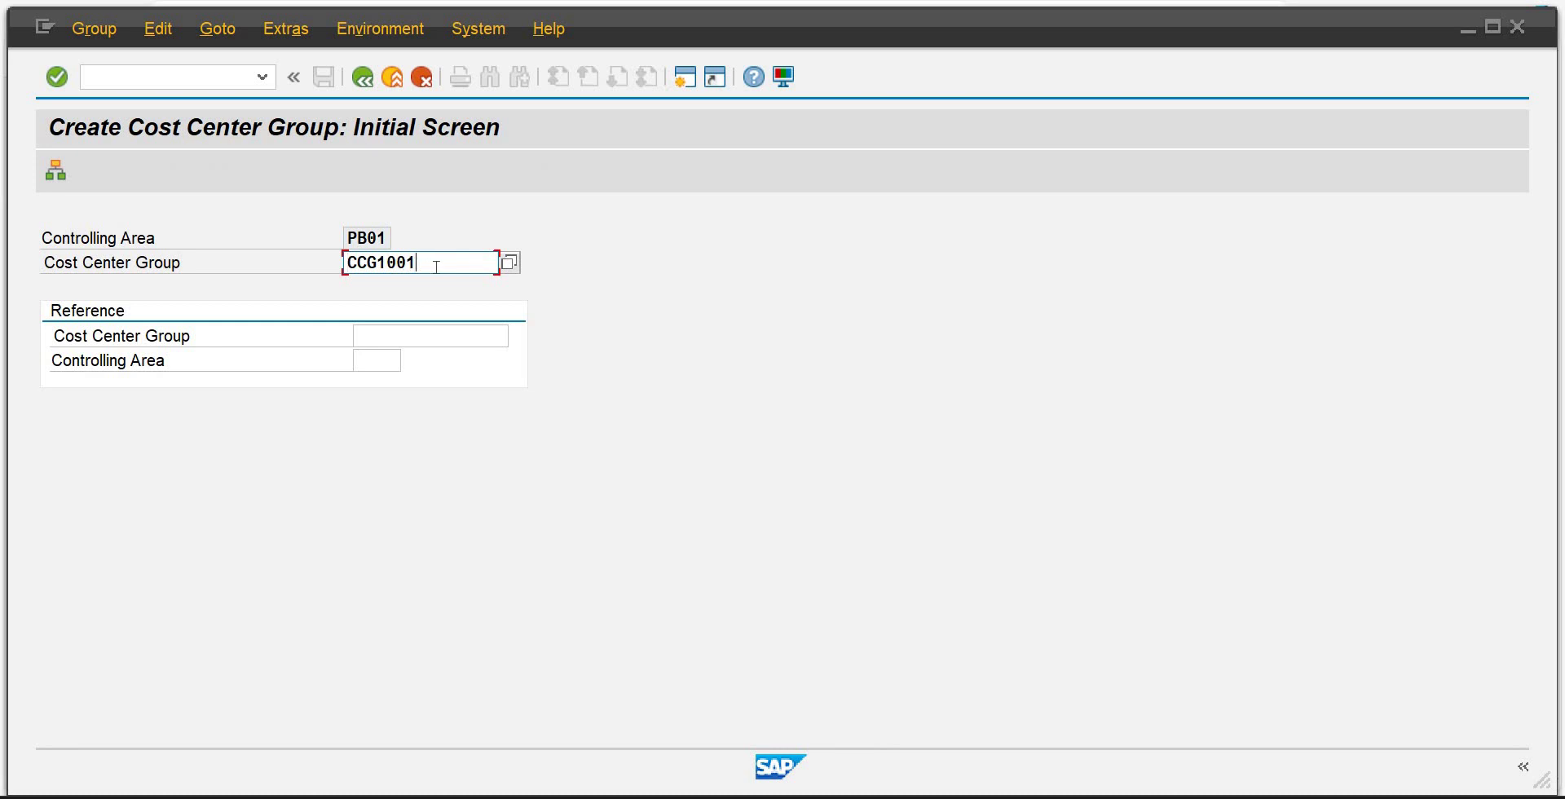
key(BackSpace)
key(BackSpace)
key(BackSpace)
key(BackSpace)
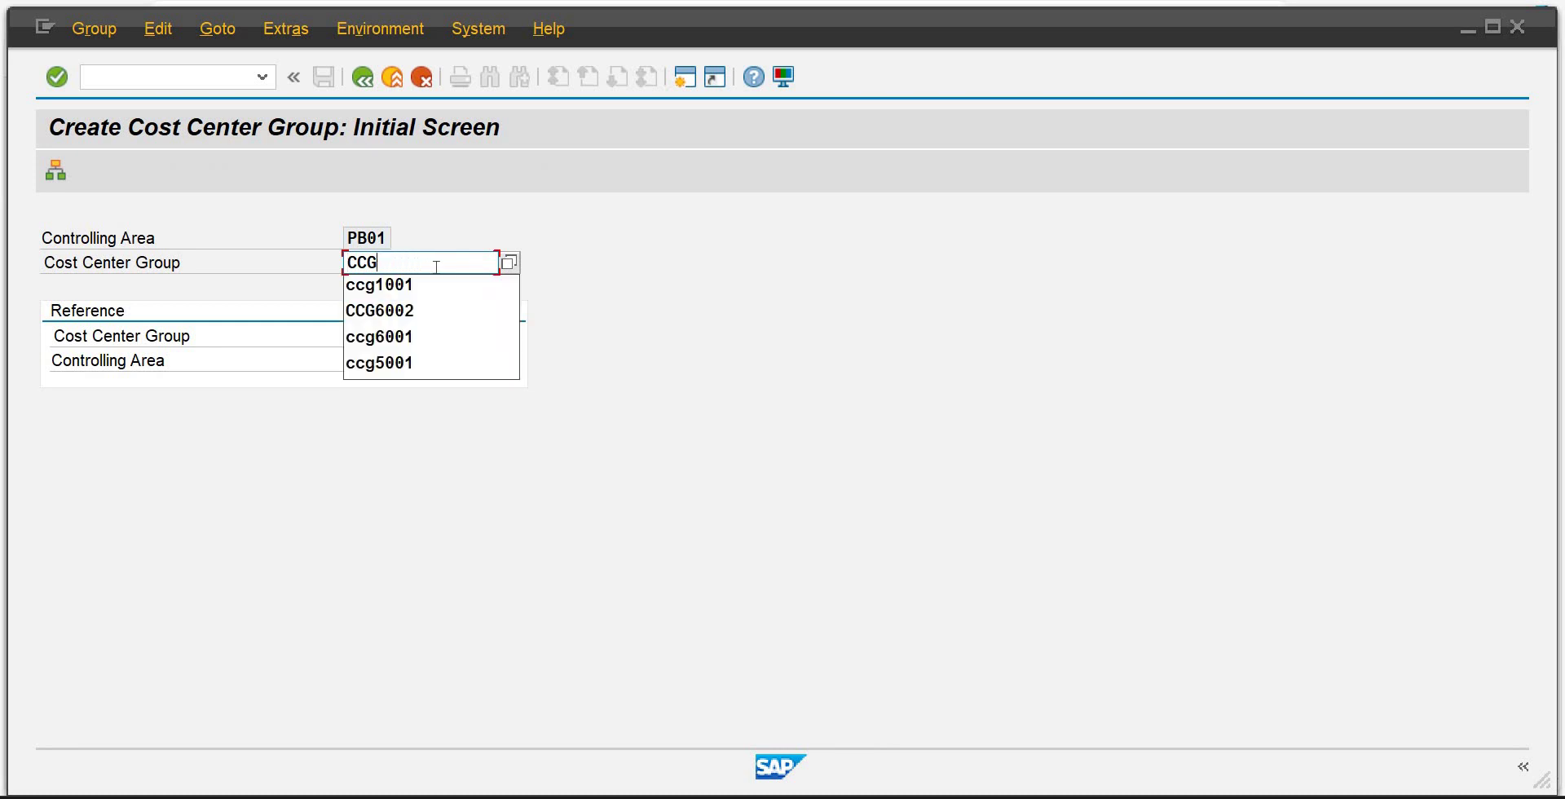
text(2001)
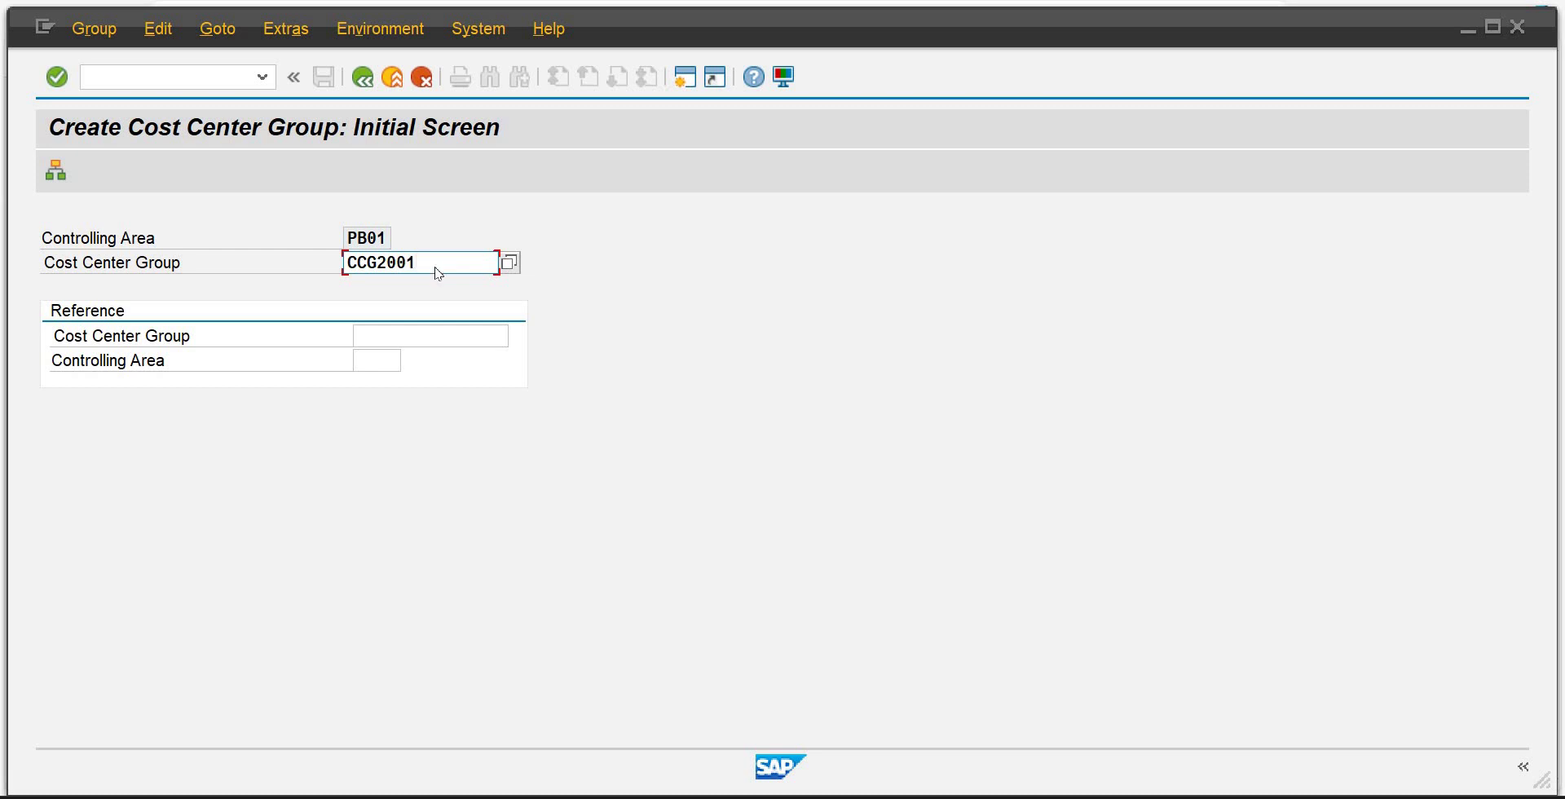
key(Return)
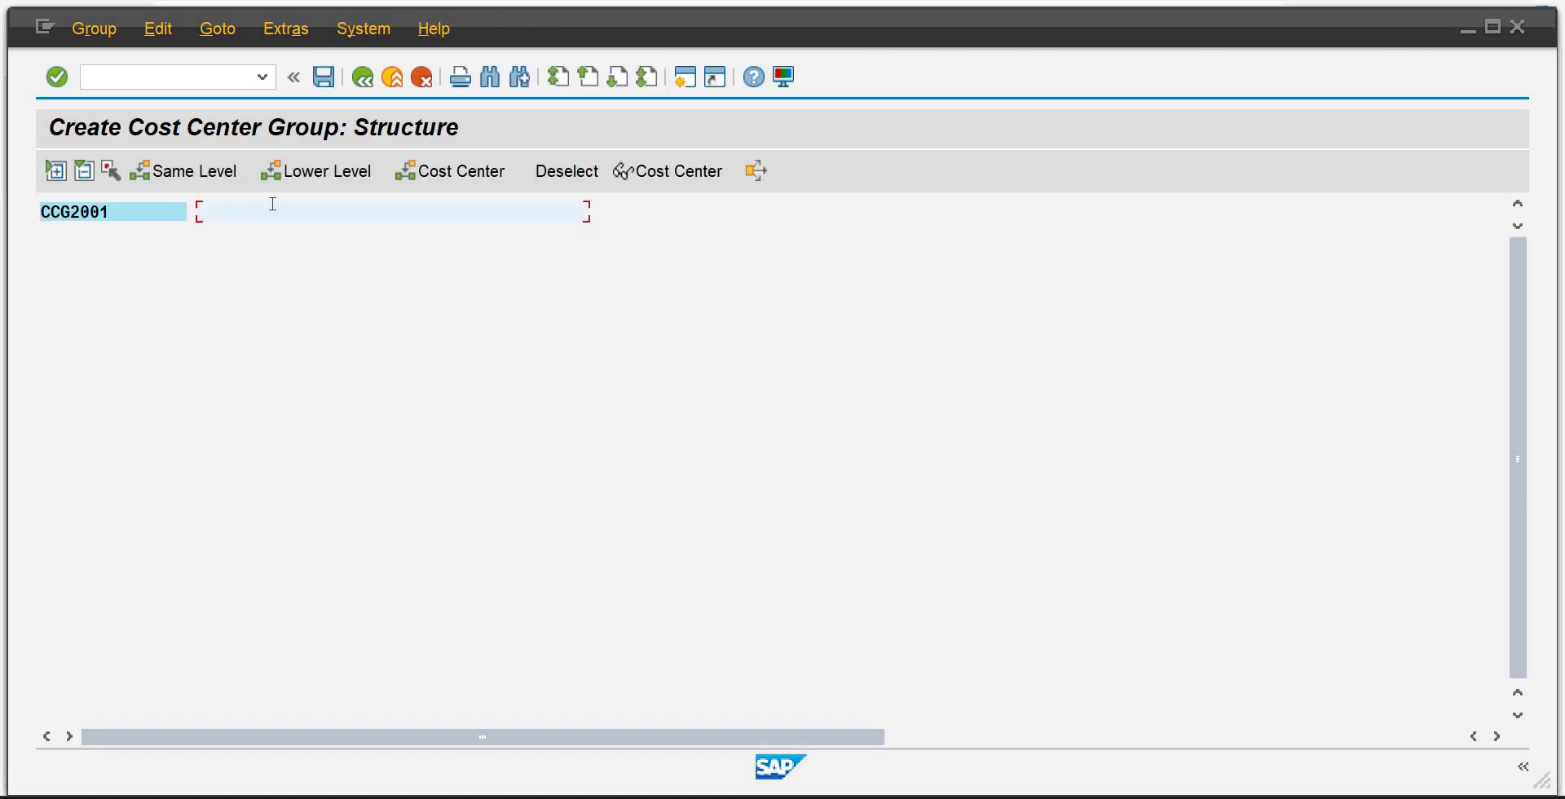
Describe group CCG2001 as Admin, save it and return to the initial screen.
text(Admin)
key(Return)
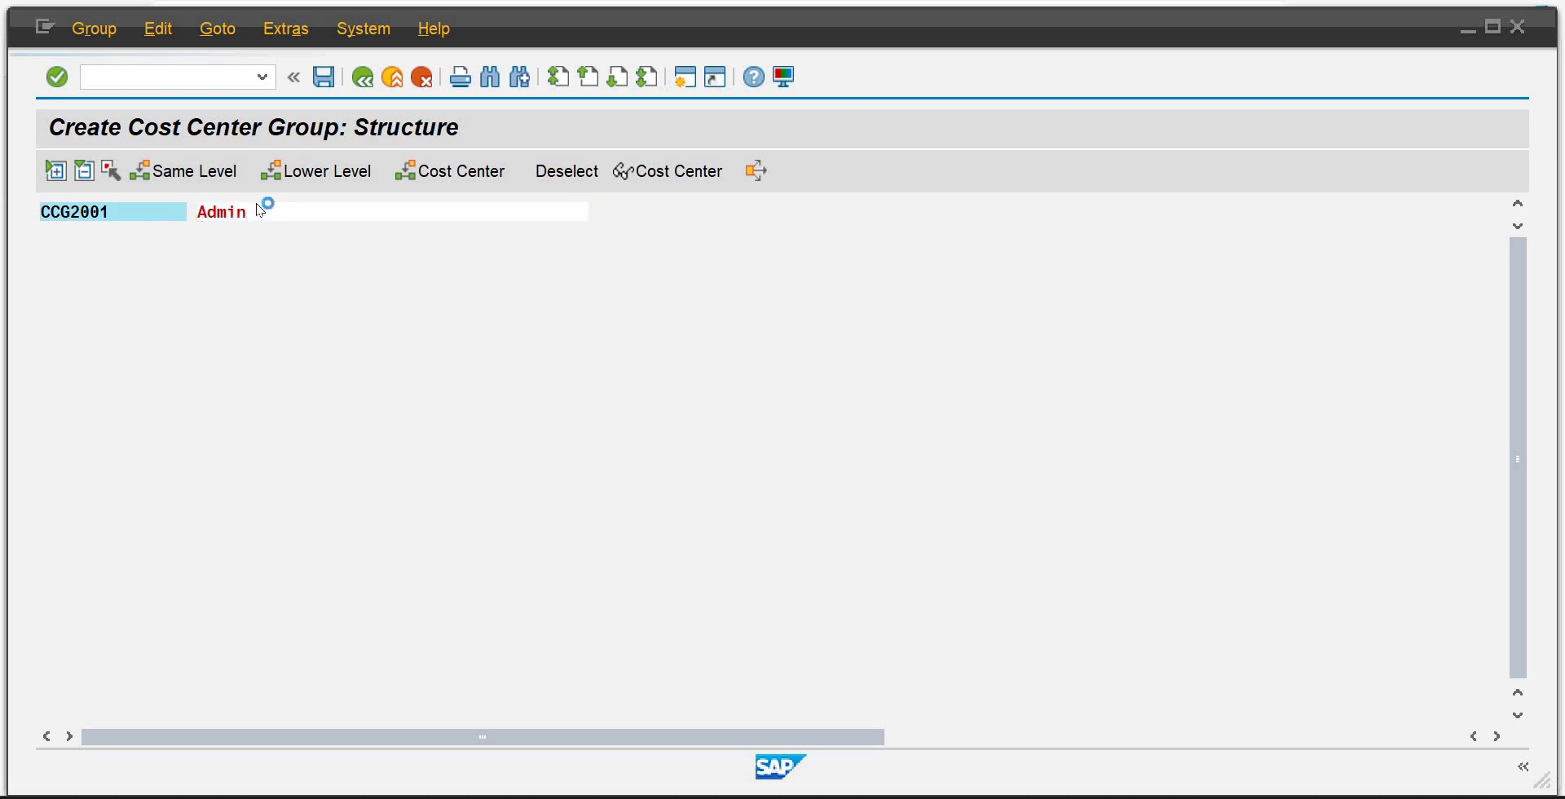
click(333, 83)
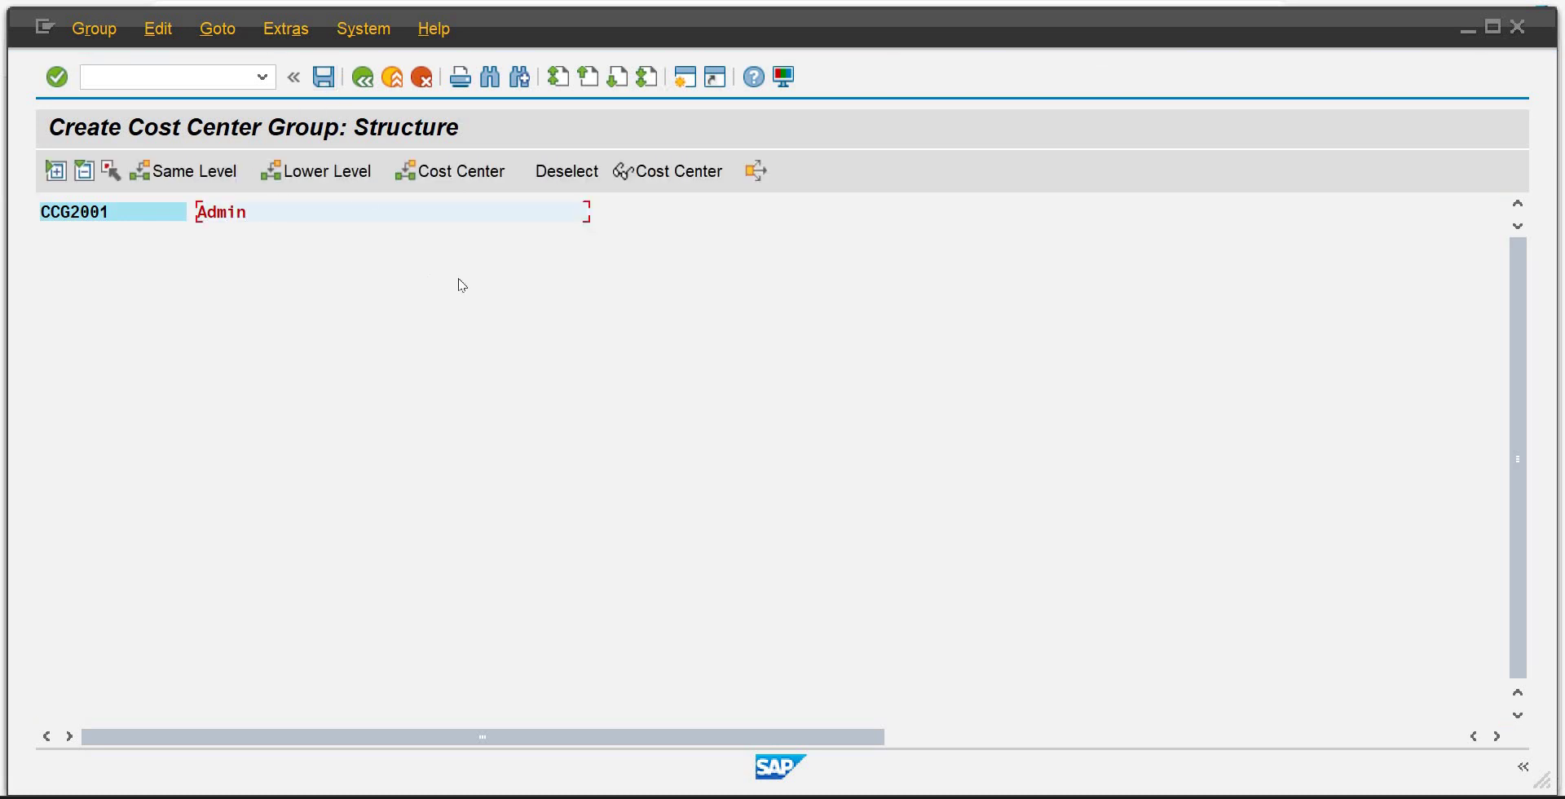
click(363, 78)
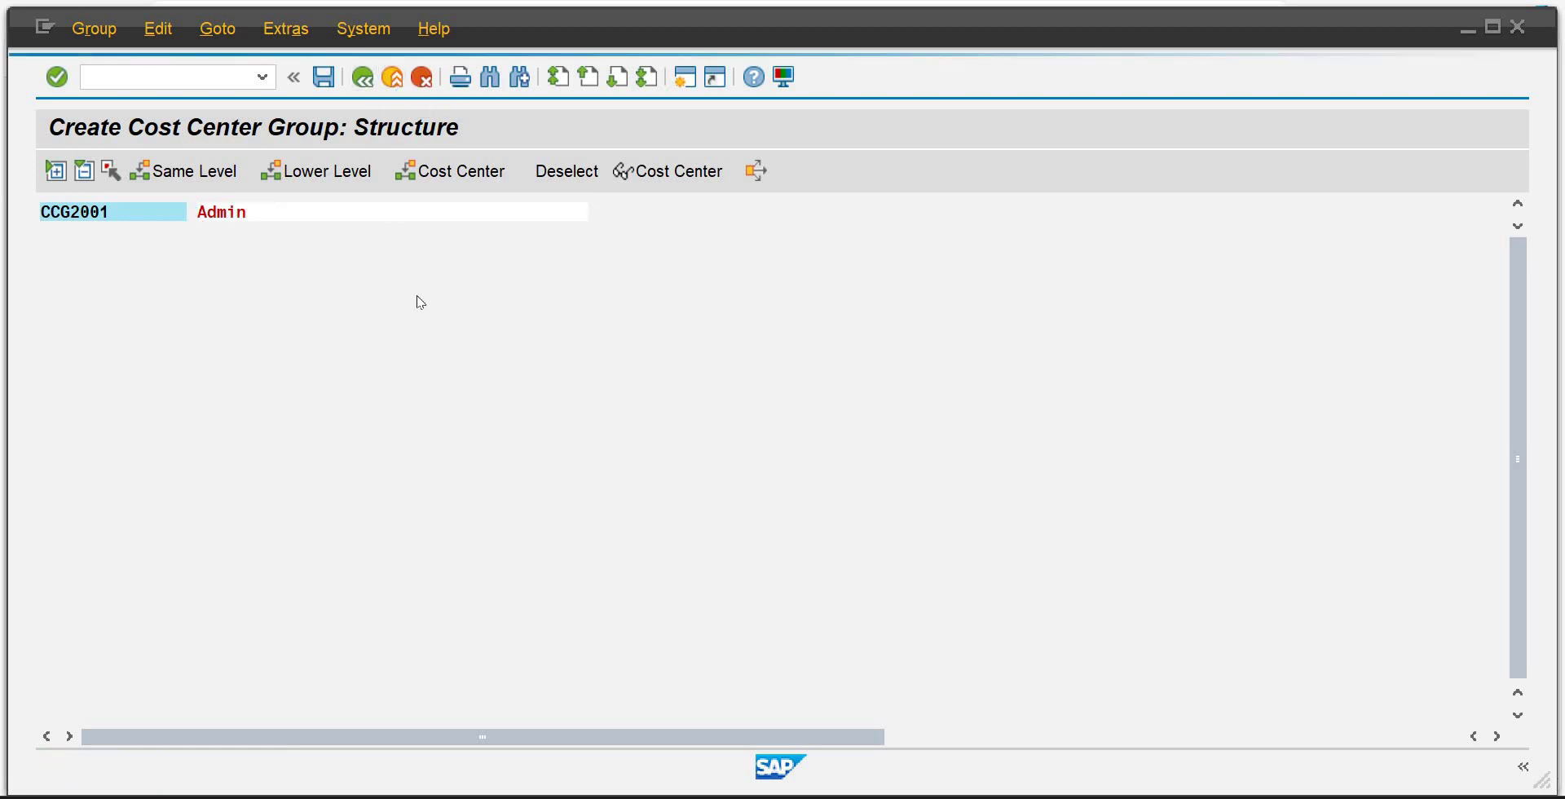
Switch to the Controlling roadmap PDF and look up the department that follows Admin in the chart.
mouse_move(1076, 797)
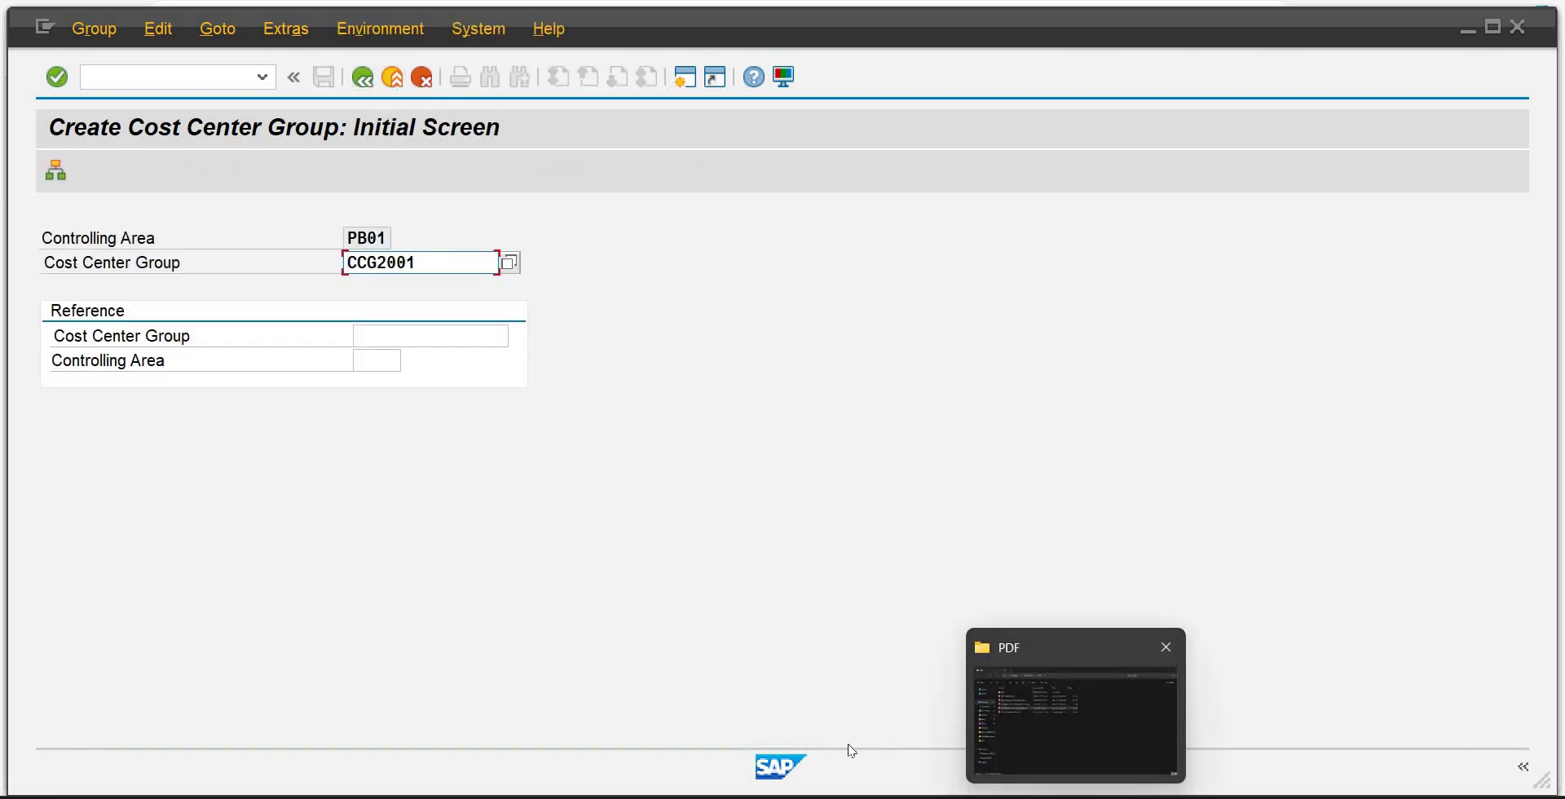
mouse_move(852, 742)
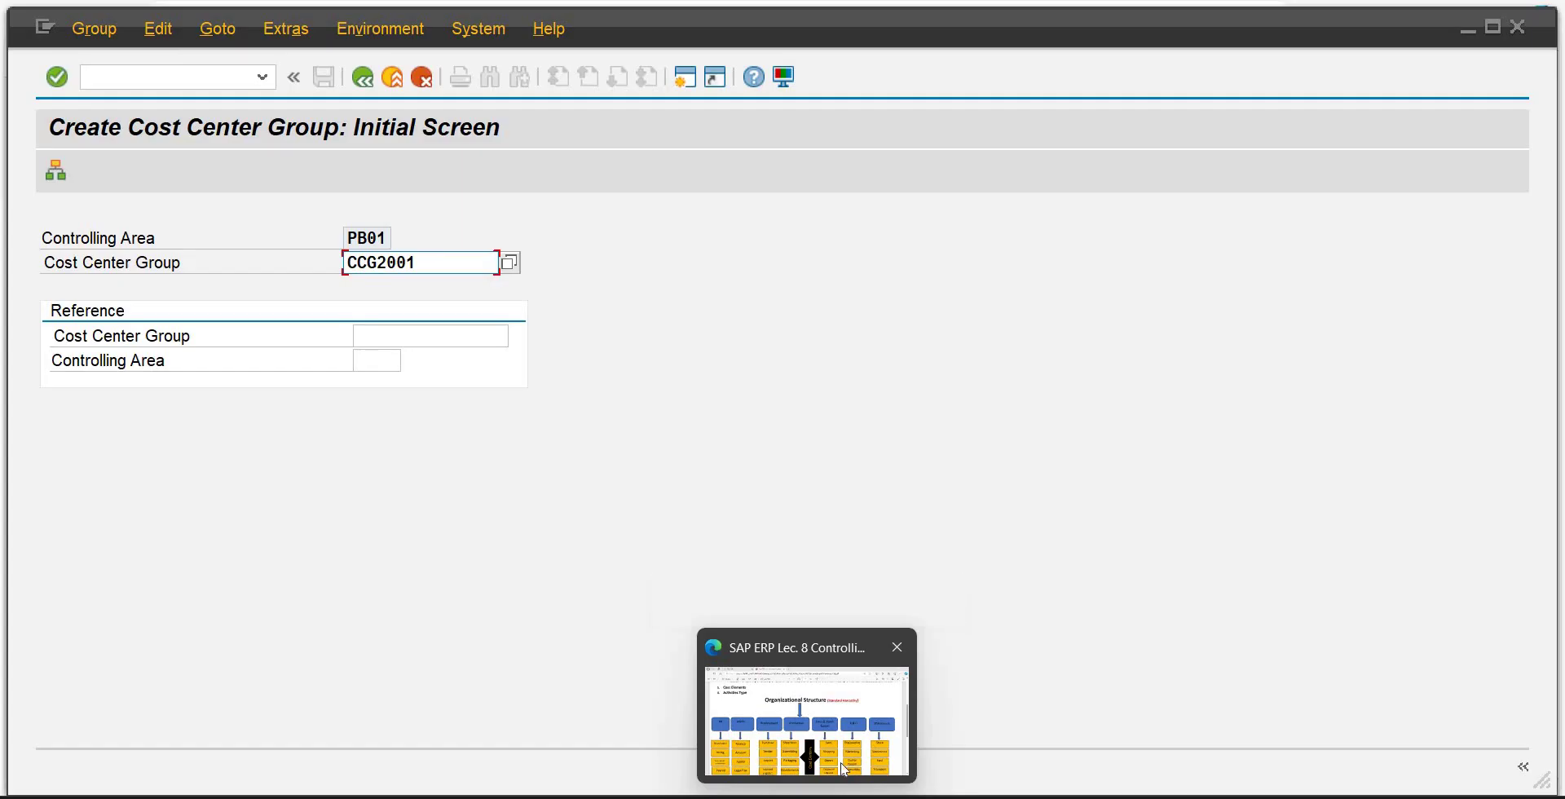
click(839, 755)
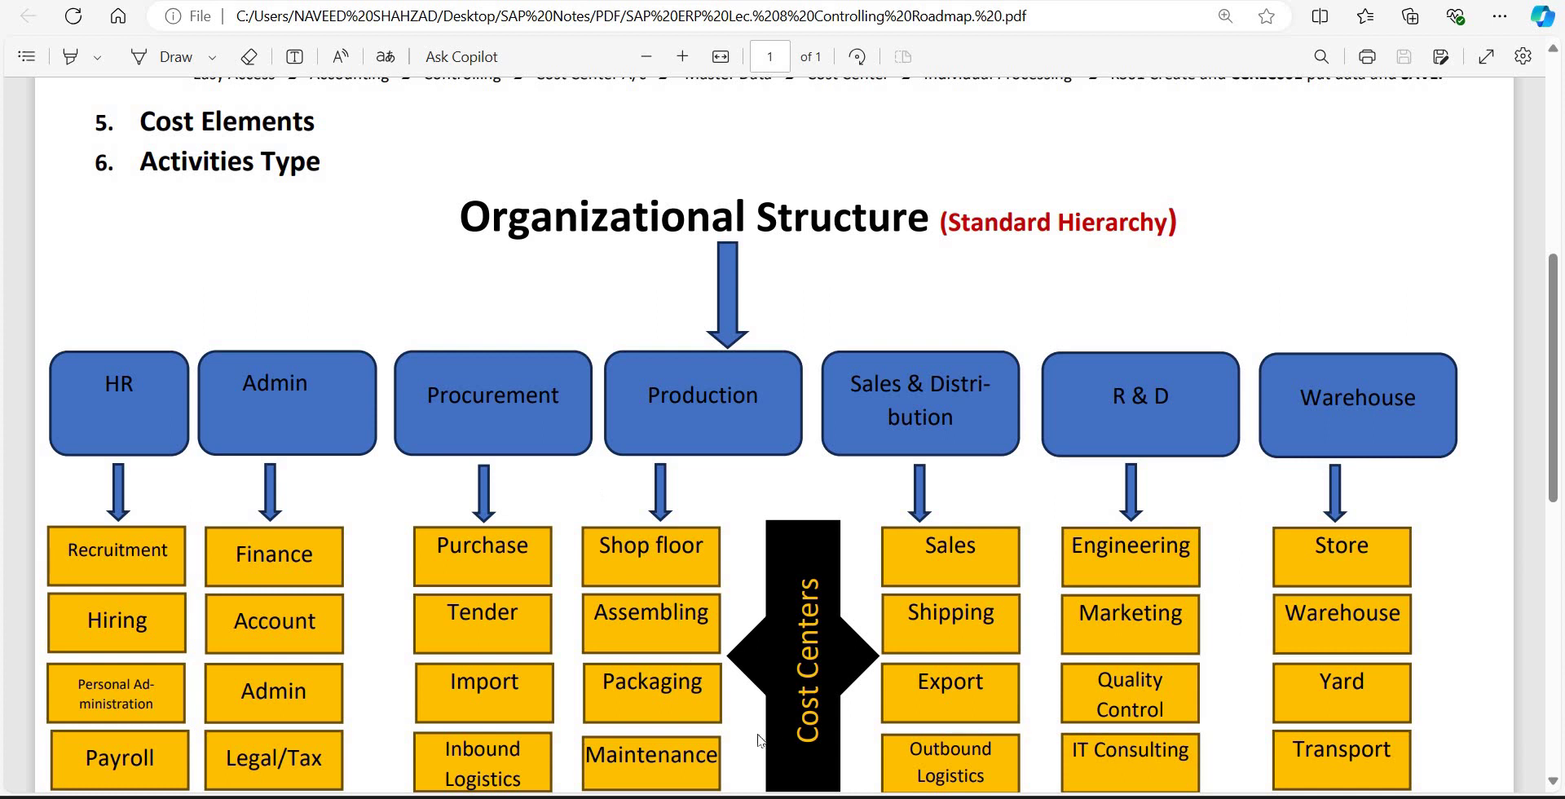
Switch back to the Create Cost Center Group window and start a new group CCG3001 in controlling area PB01.
mouse_move(897, 797)
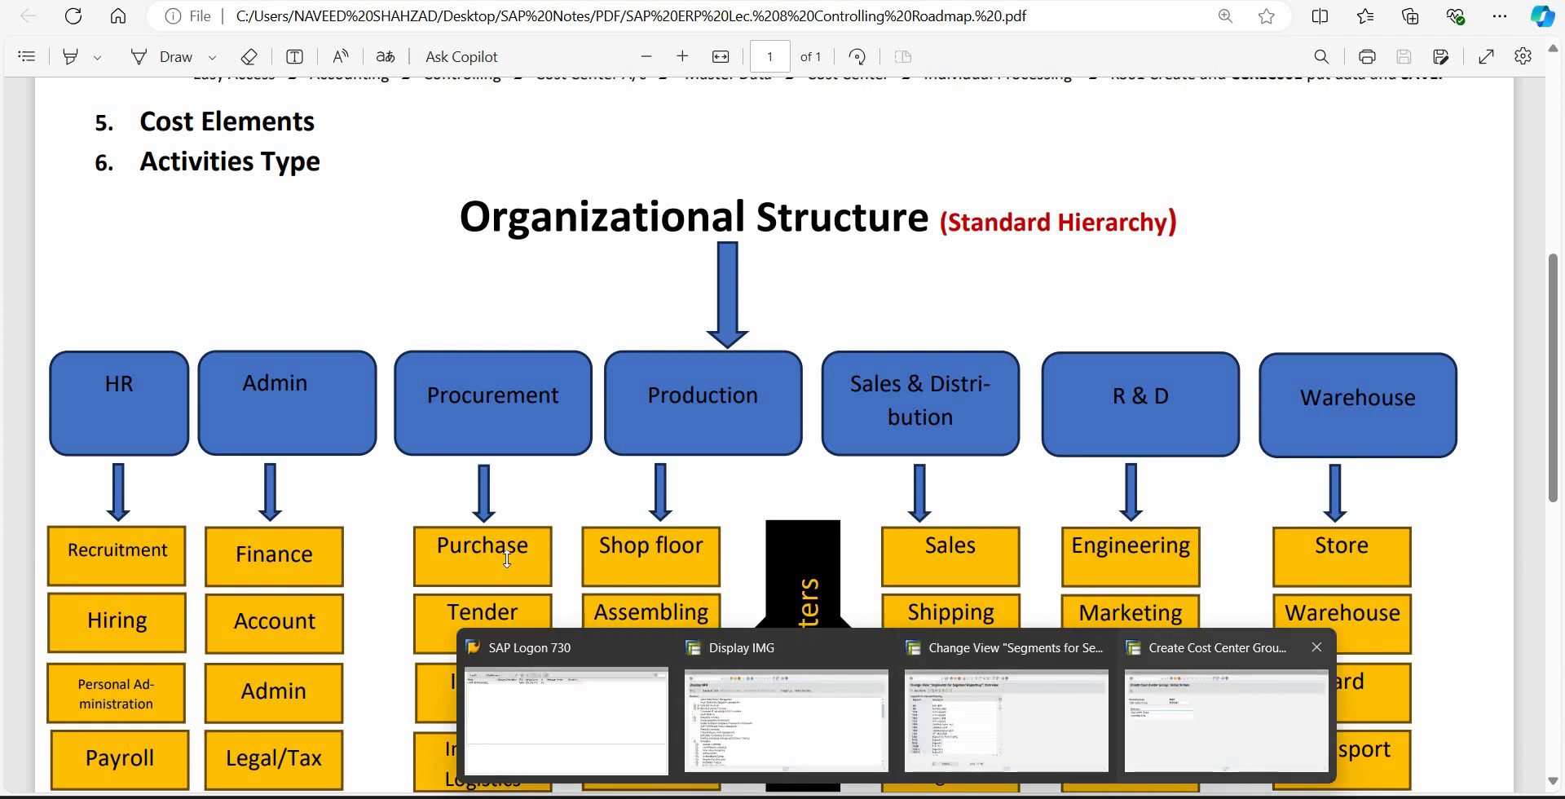
click(1226, 722)
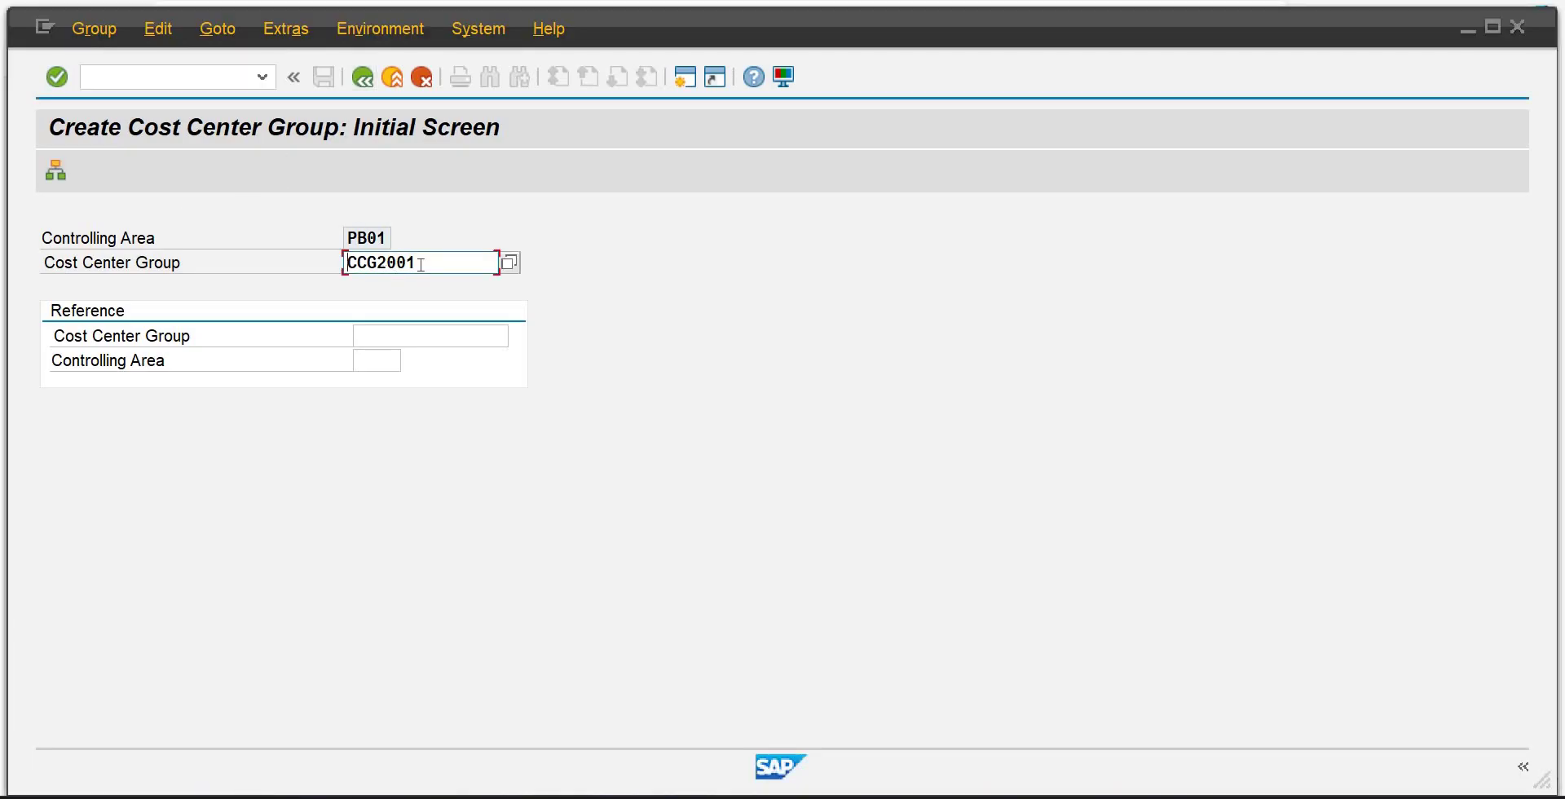
key(BackSpace)
key(BackSpace)
key(BackSpace)
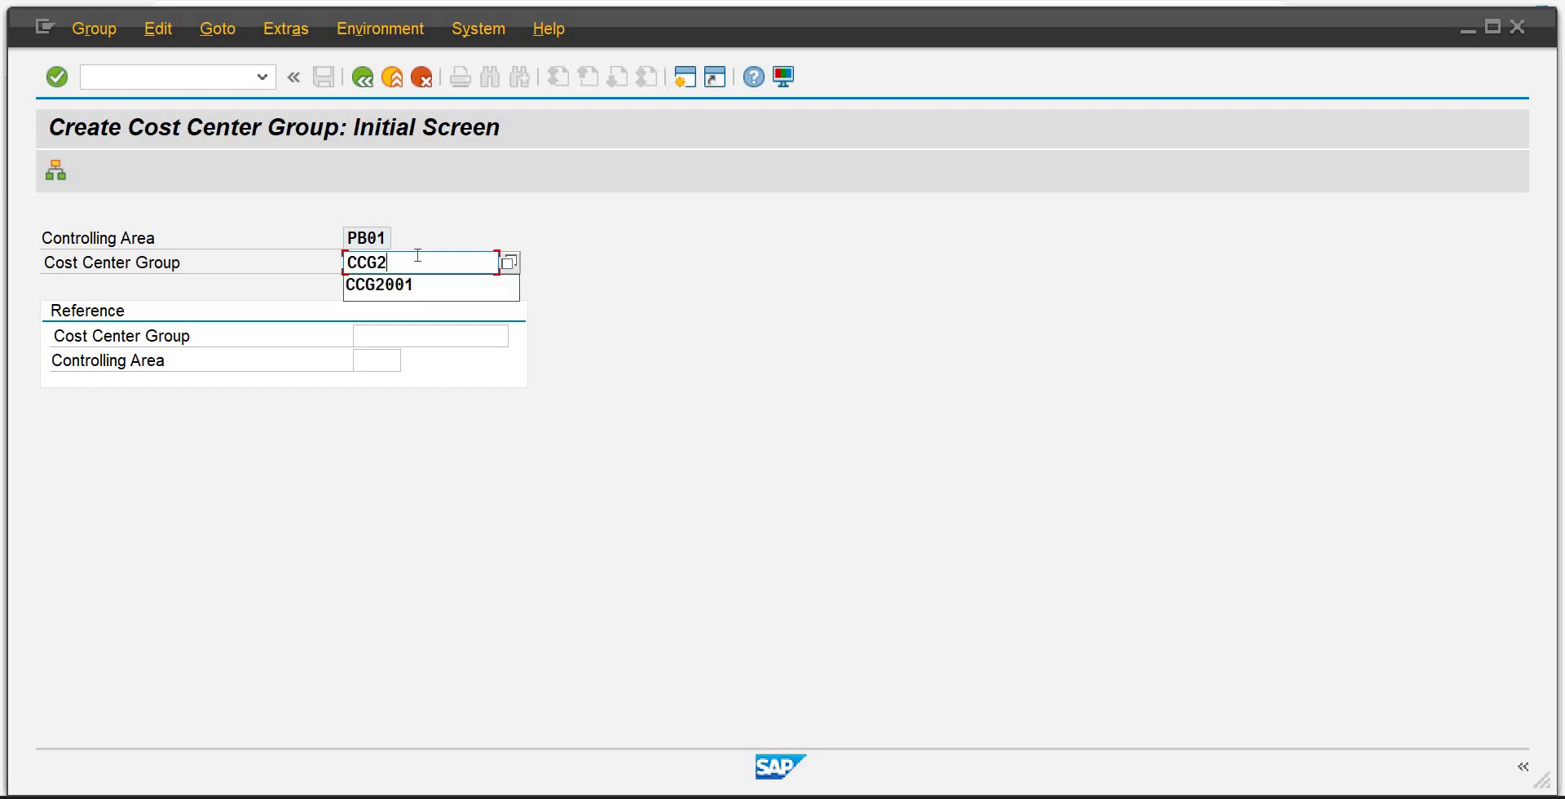
key(BackSpace)
text(3001)
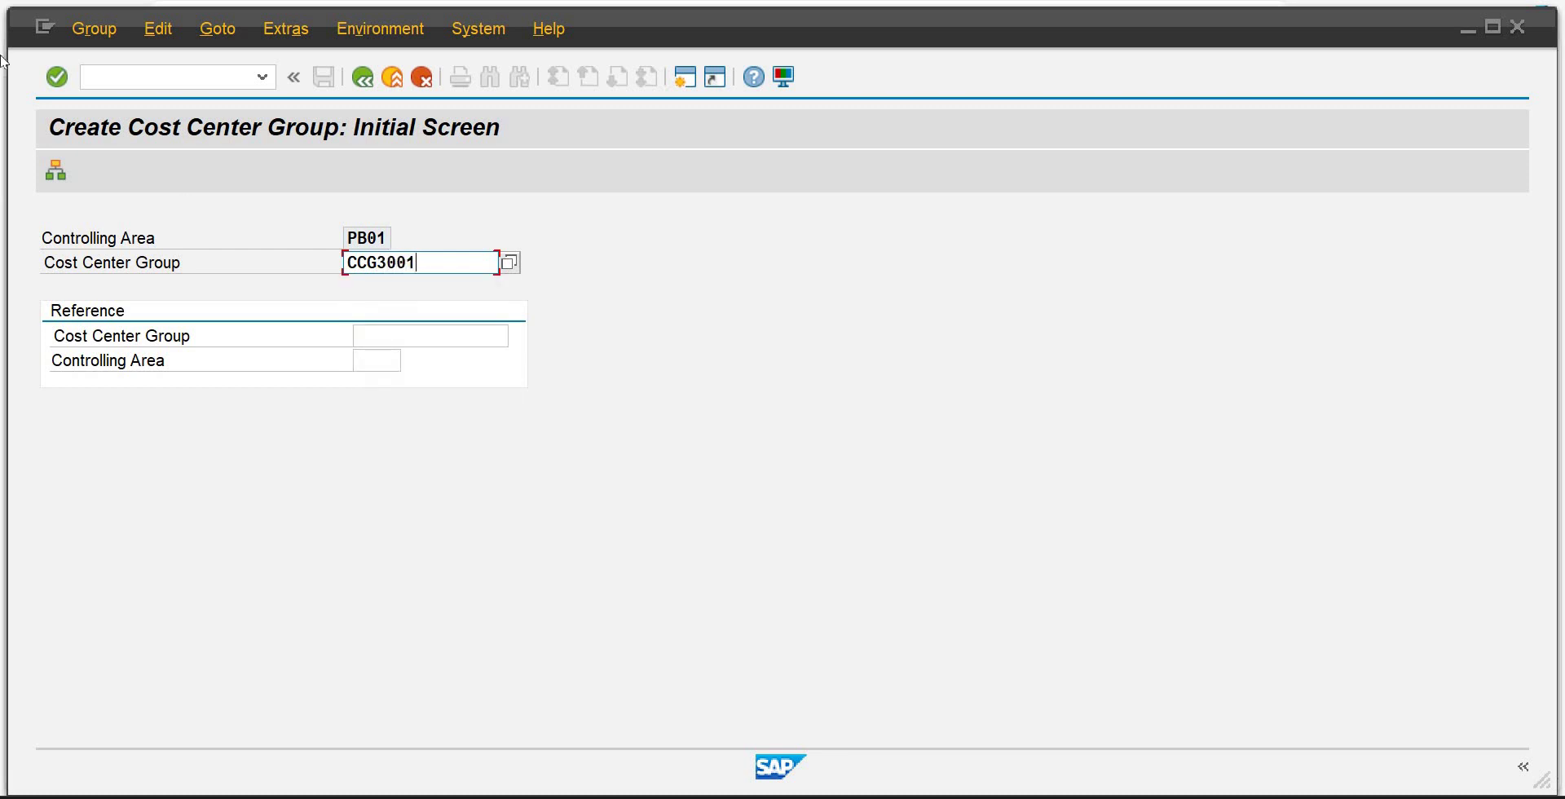
key(Return)
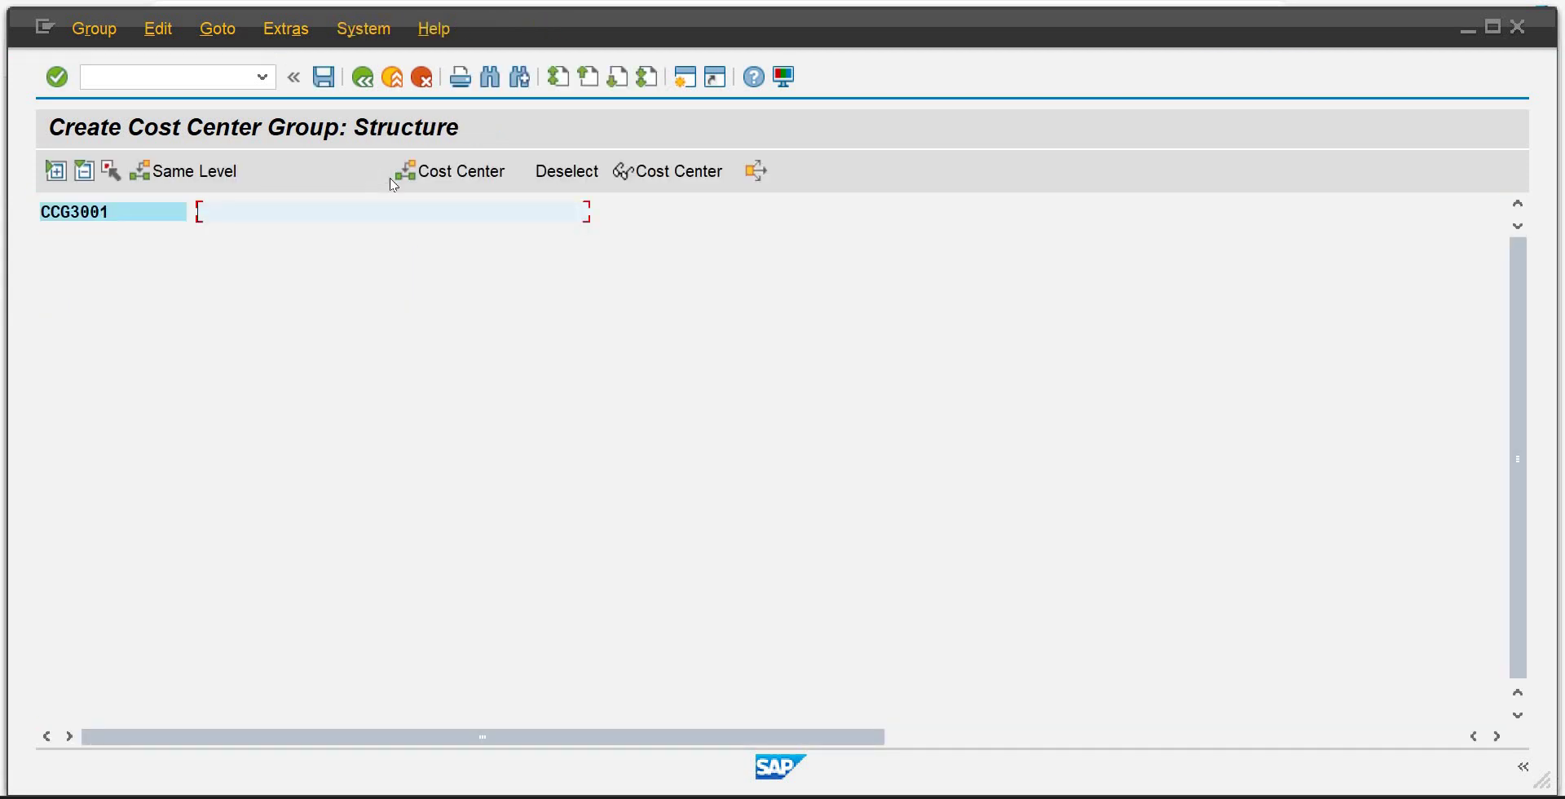
Describe group CCG3001 as Procurement, save it and leave the transaction to SAP Easy Access.
text(Pr)
key(BackSpace)
text(r)
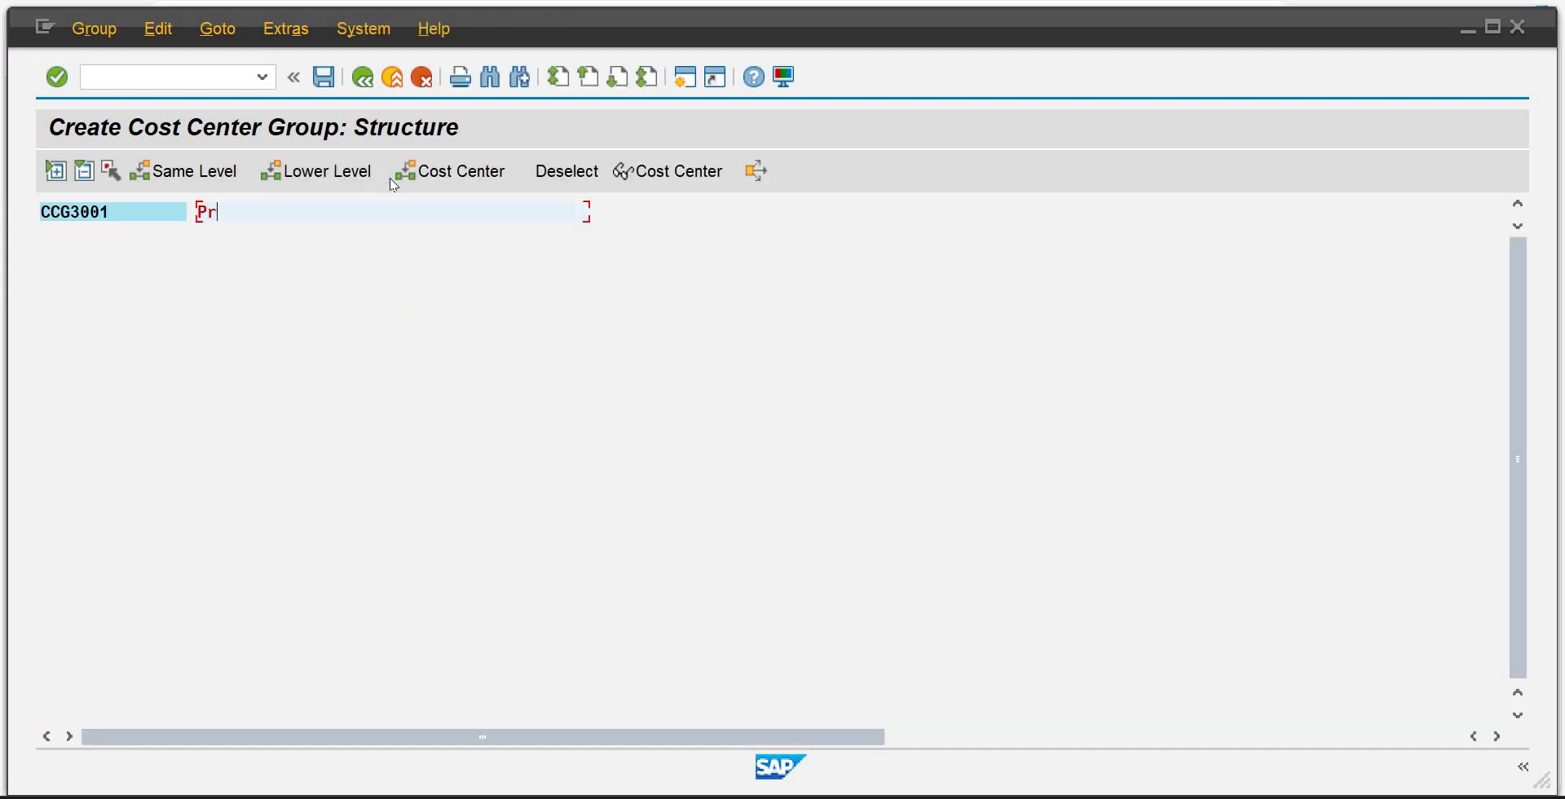
text(ocurement)
key(Return)
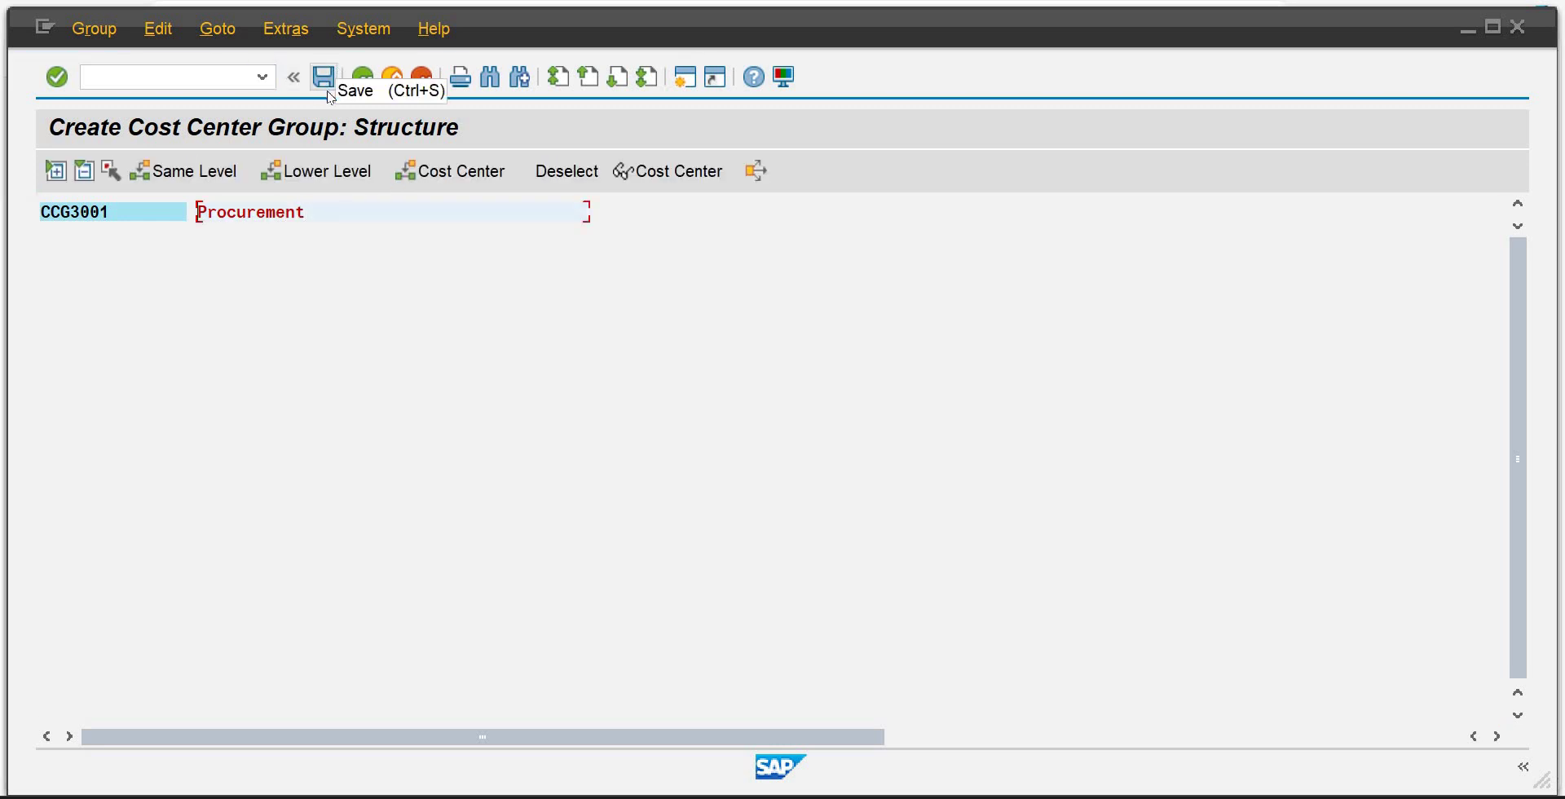
click(326, 88)
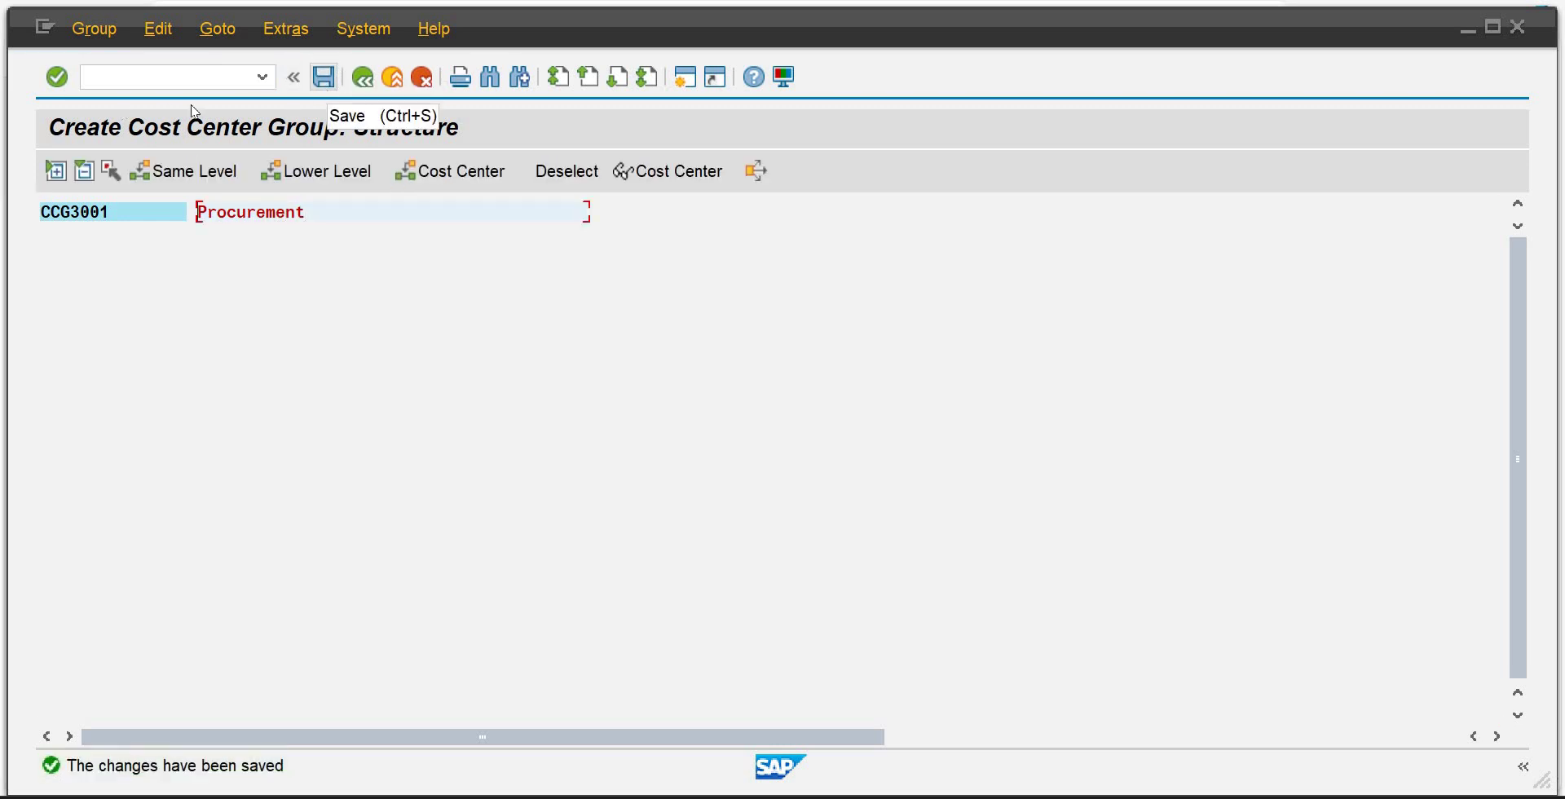
click(371, 88)
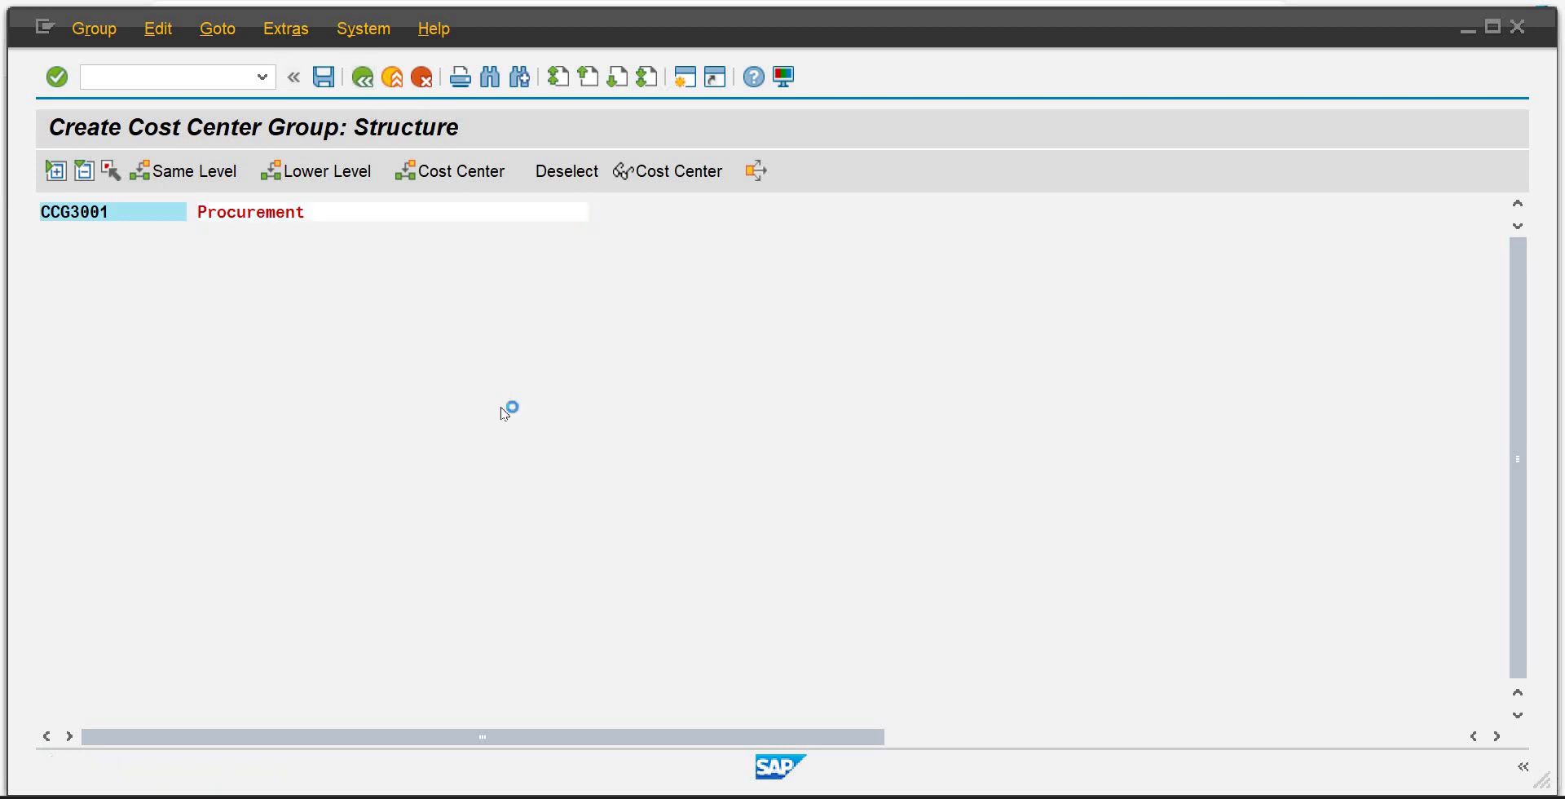
click(362, 81)
click(361, 82)
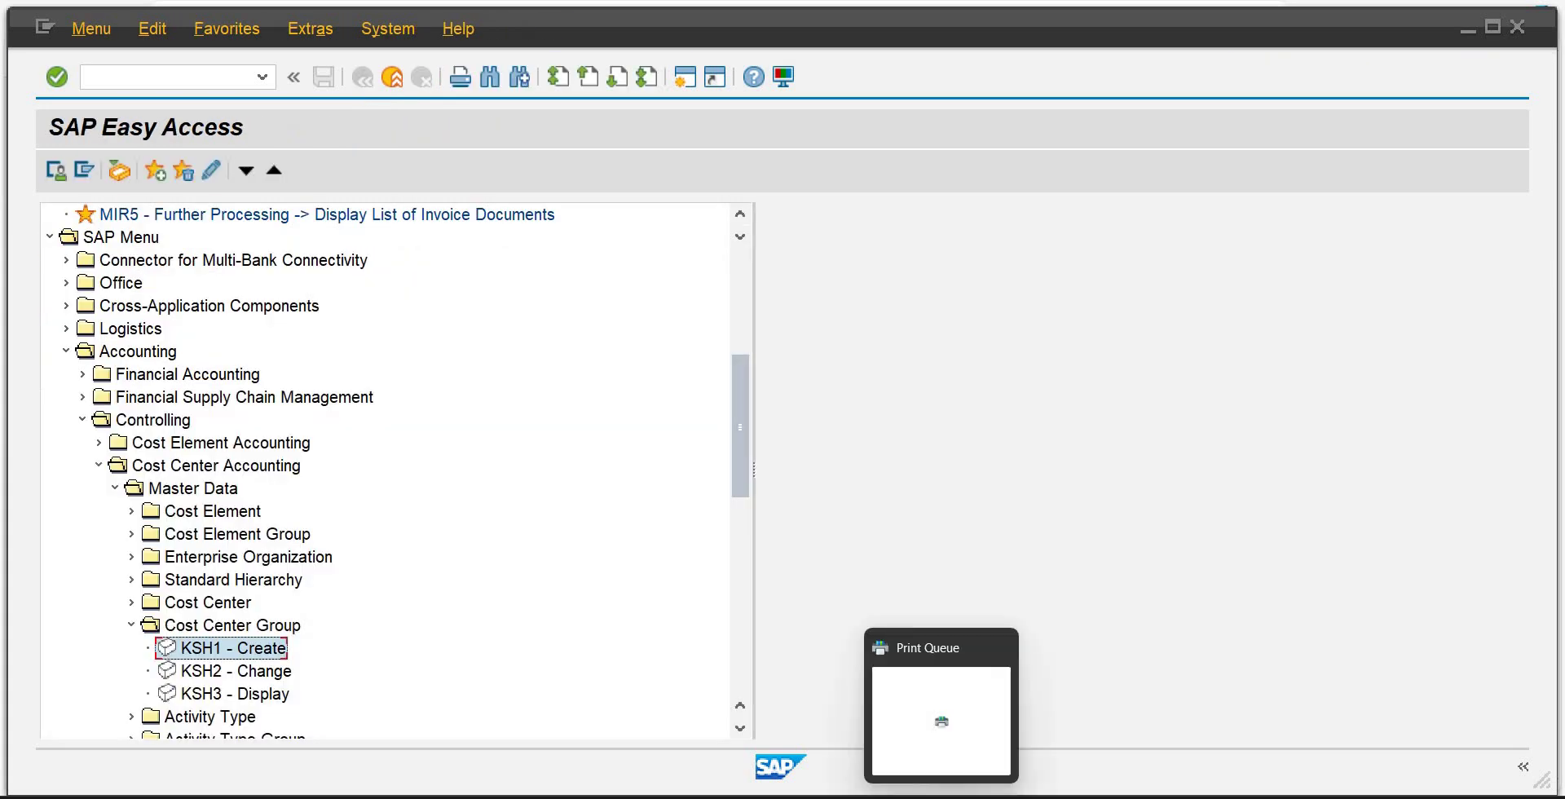
Switch to the Controlling roadmap PDF and review the cost centers under each department in the chart.
mouse_move(978, 782)
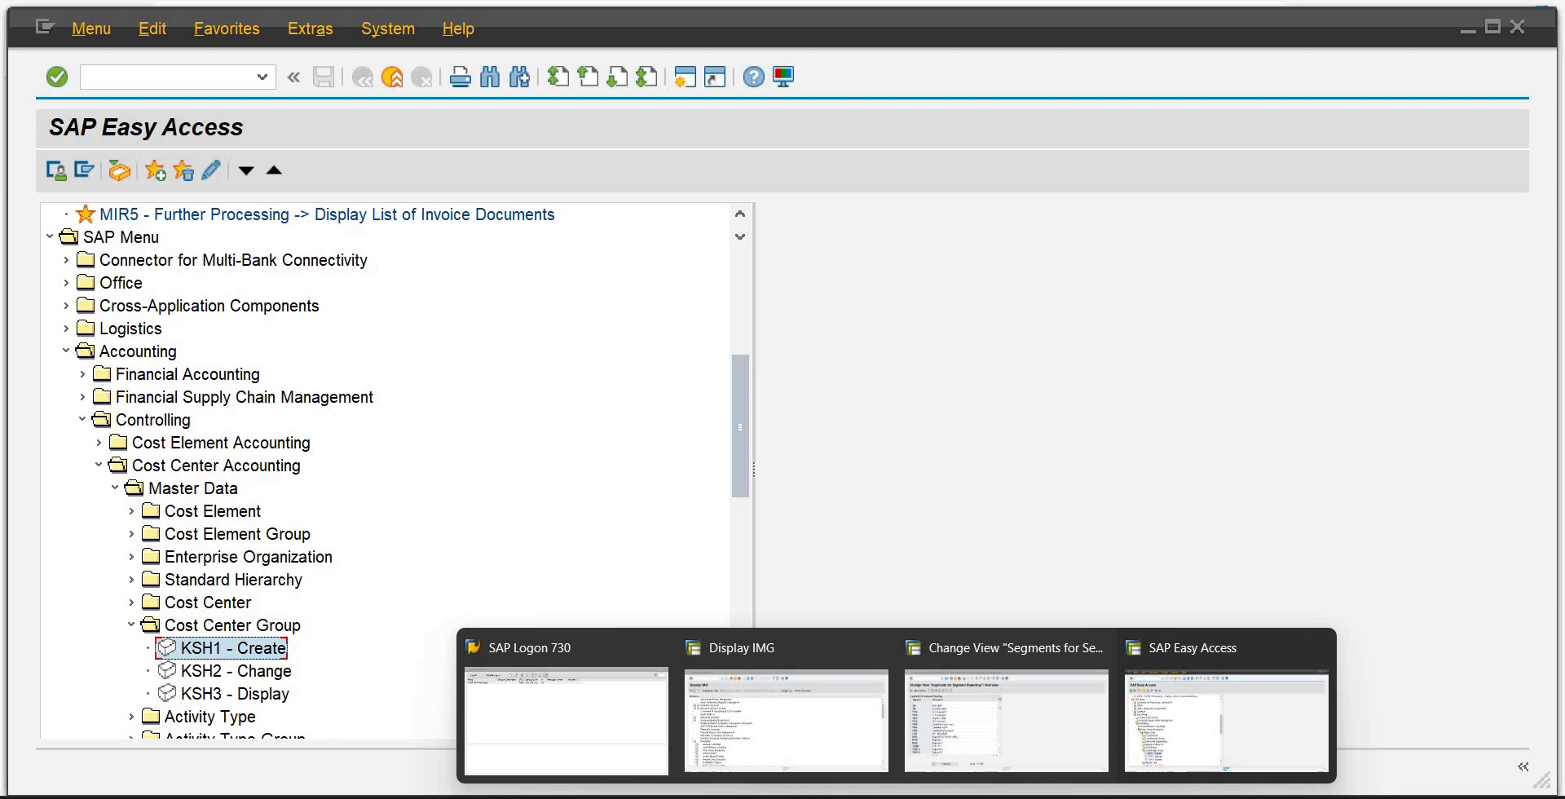
mouse_move(807, 794)
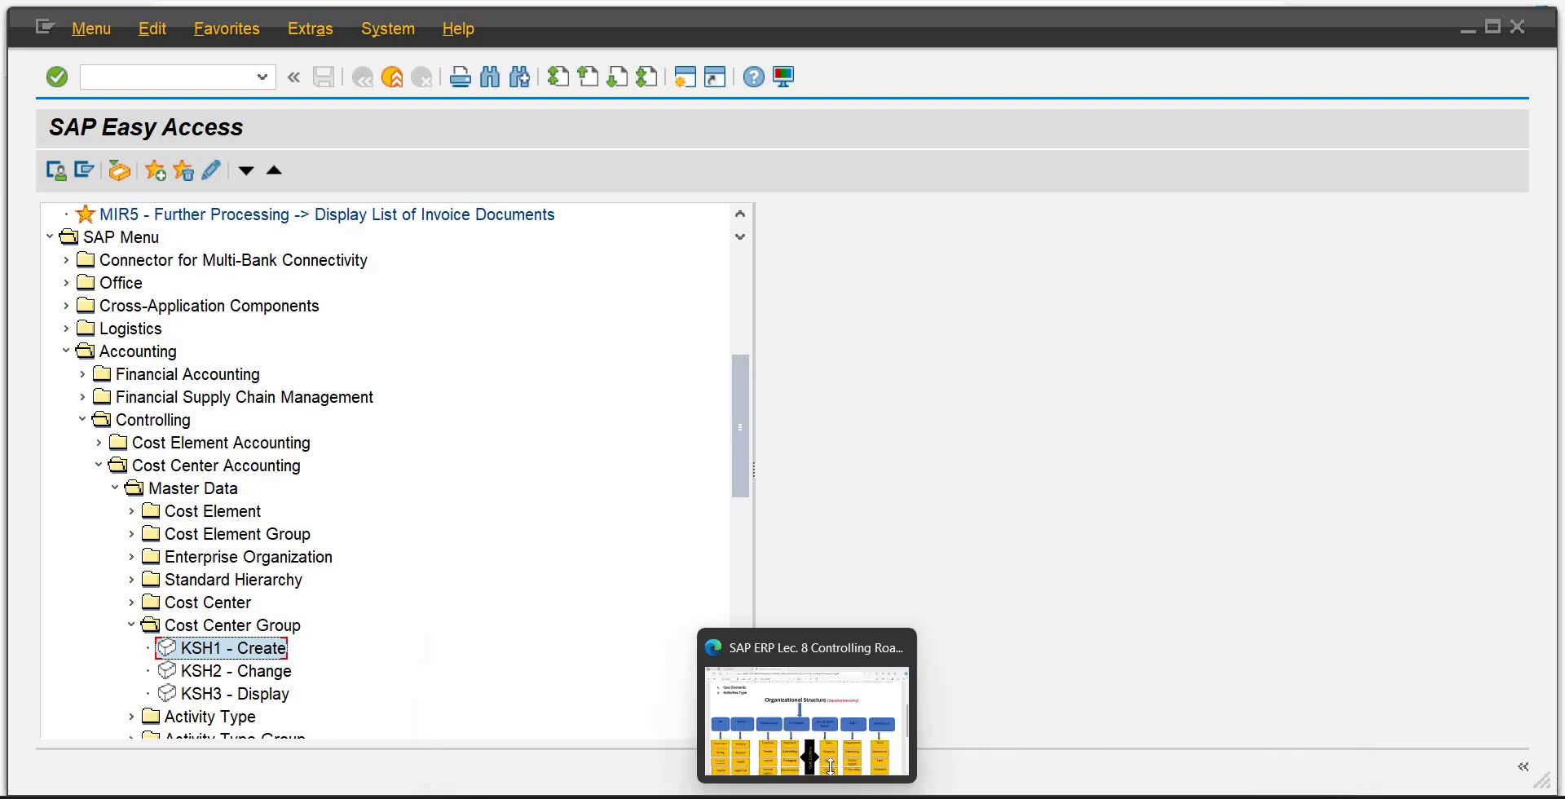
click(831, 766)
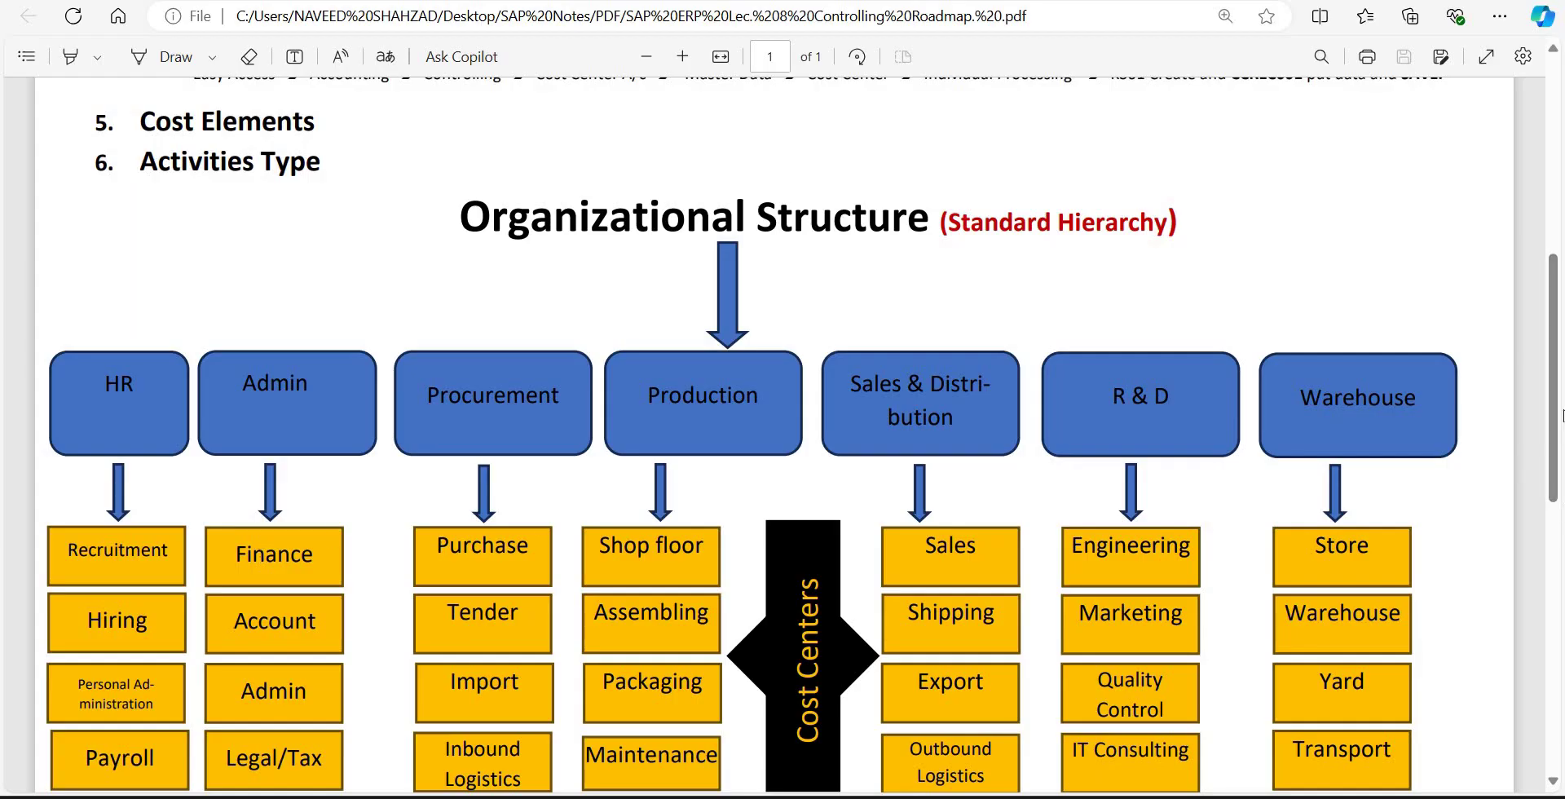
scroll(1561, 440, down, 1)
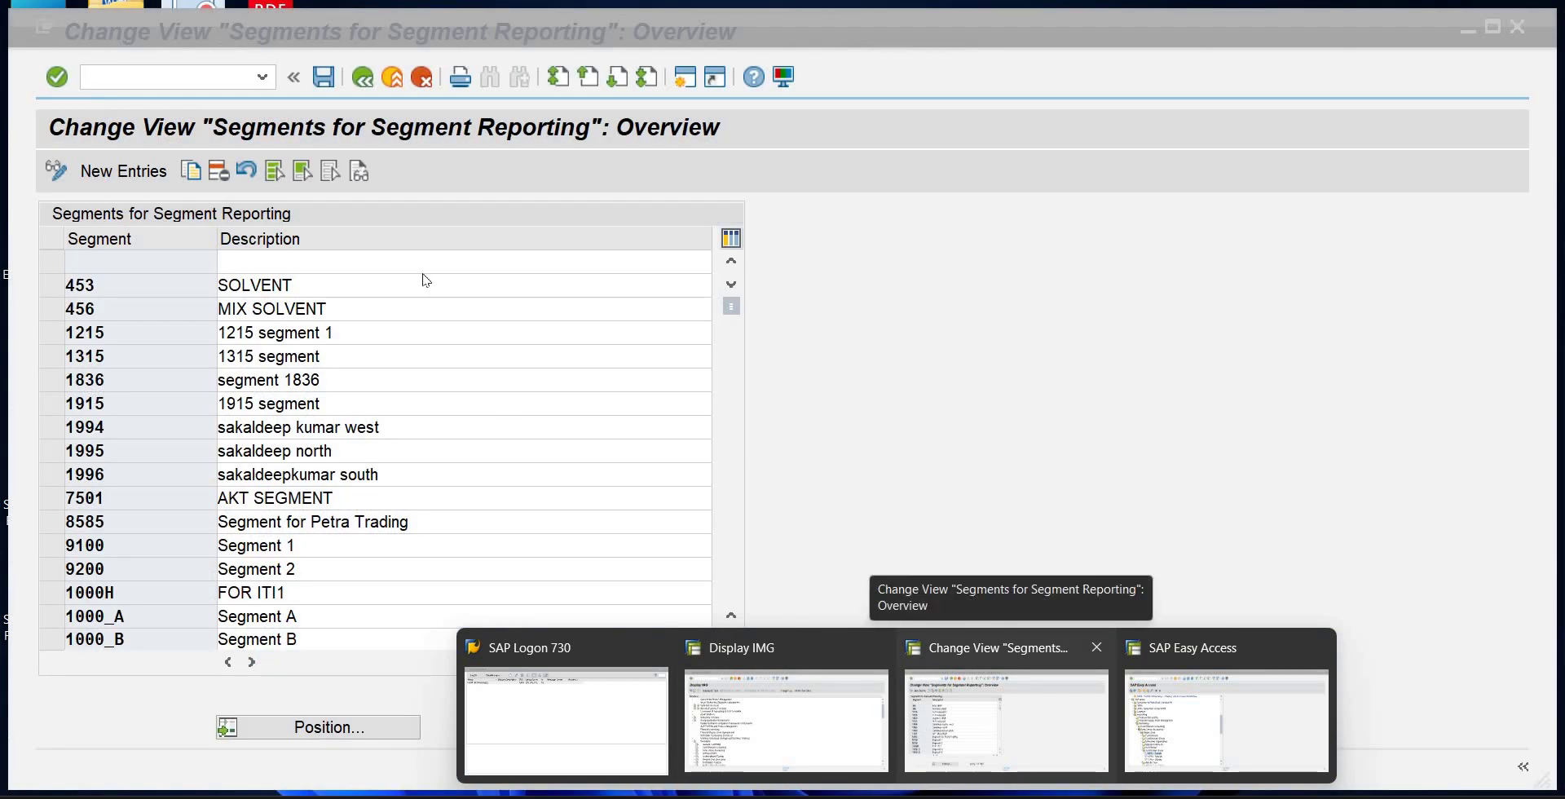
Switch to the Segments for Segment Reporting window, leave it with /n and start transaction KS01.
click(924, 728)
click(182, 80)
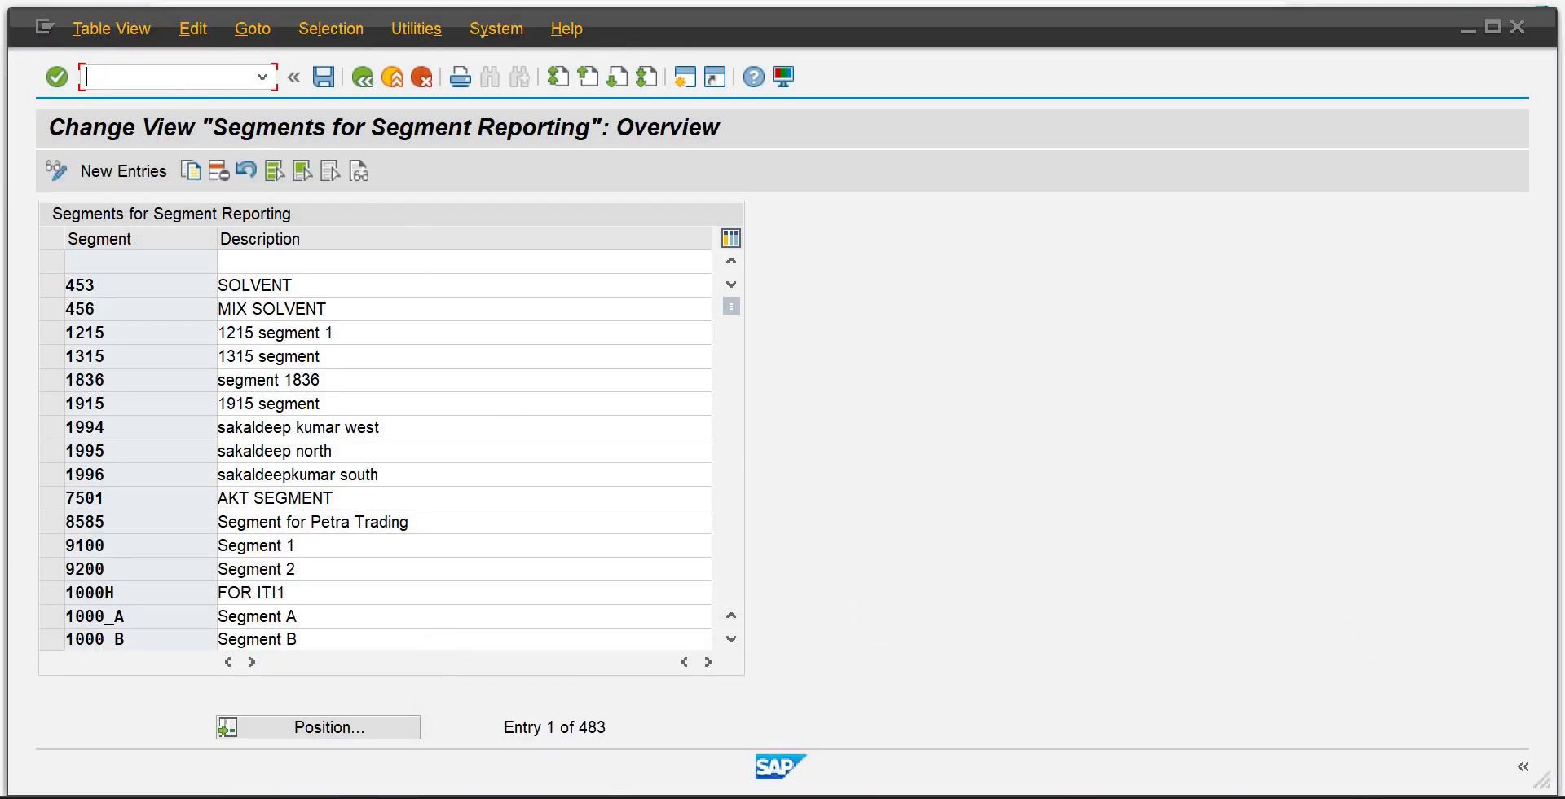
text(/n)
key(Return)
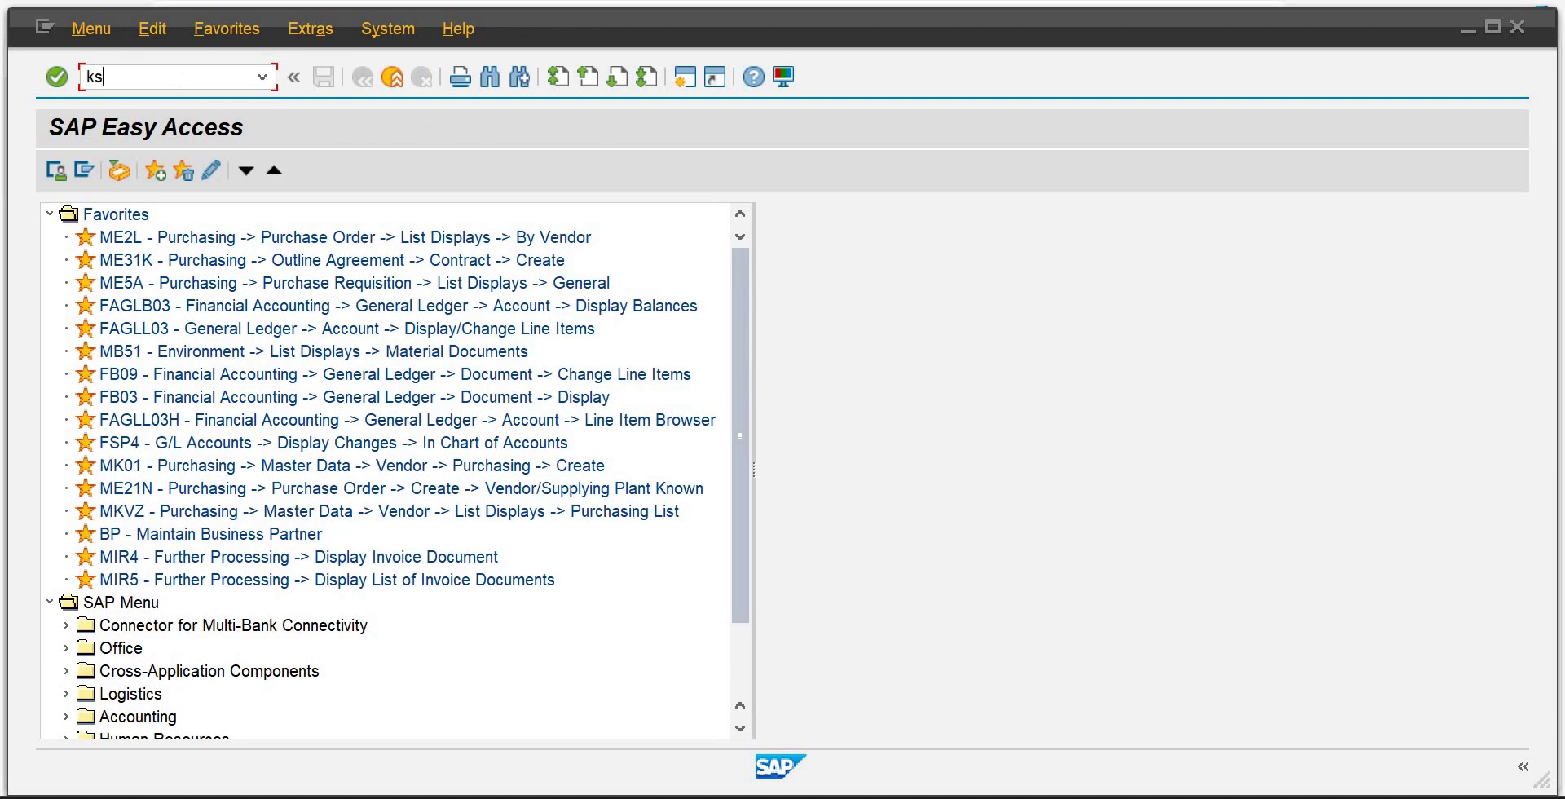
text(ks01)
key(Return)
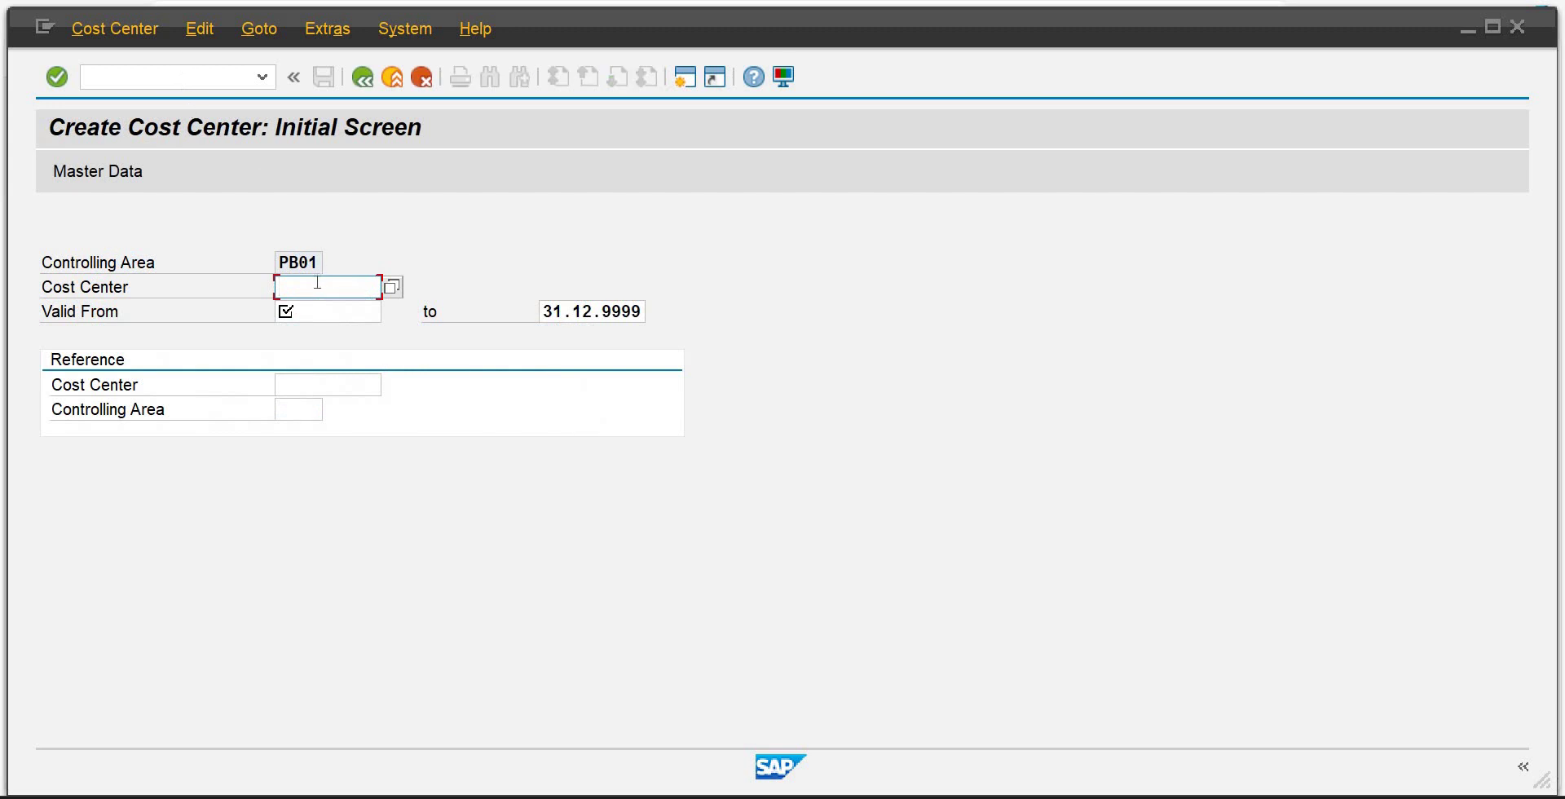
Enter cost center CC1001 valid from 01.01.2024 and open its master data.
text(cc)
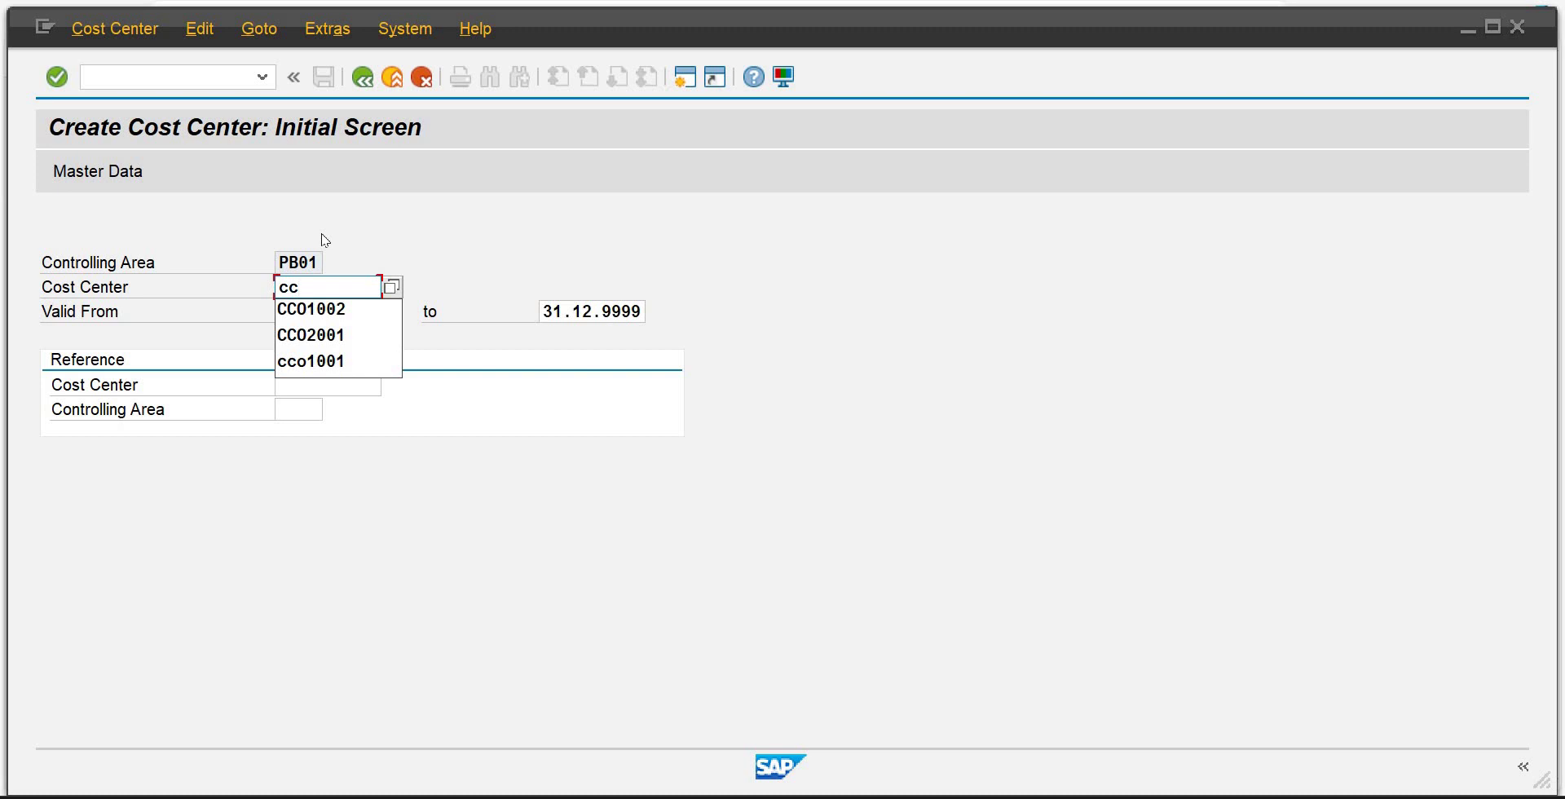
text(1001)
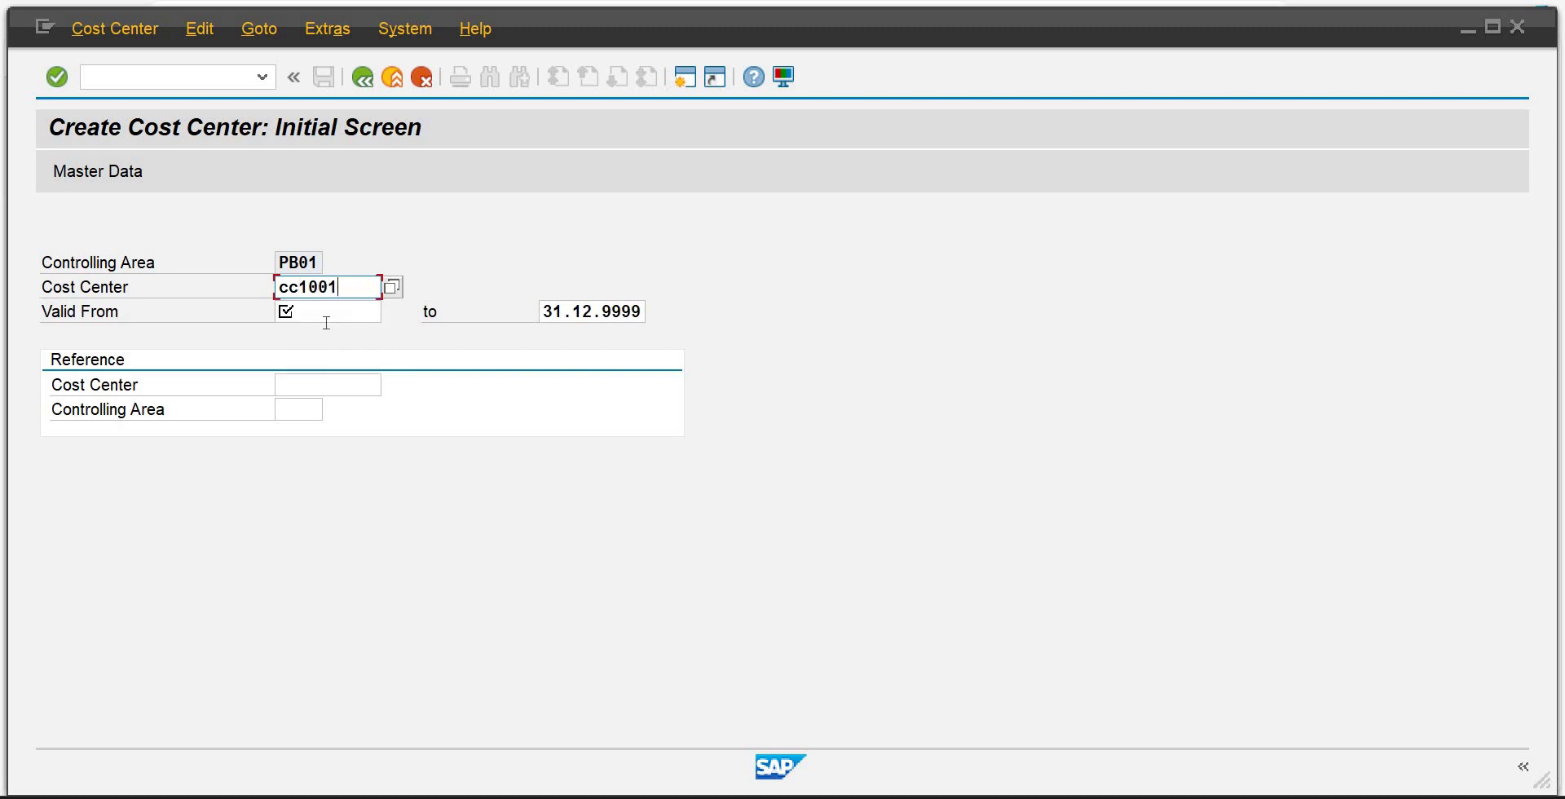
click(322, 311)
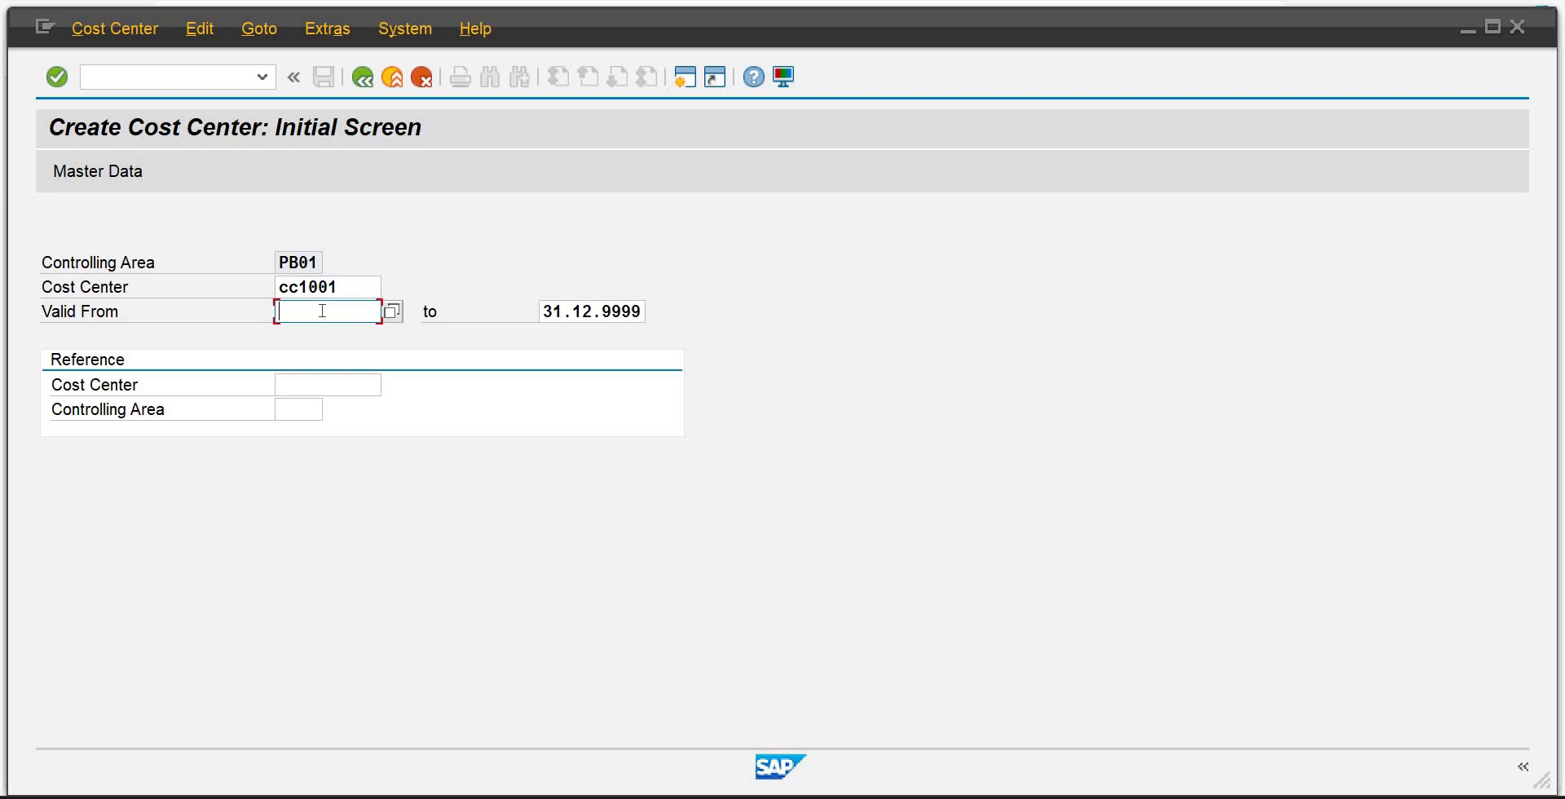
text(01.01.)
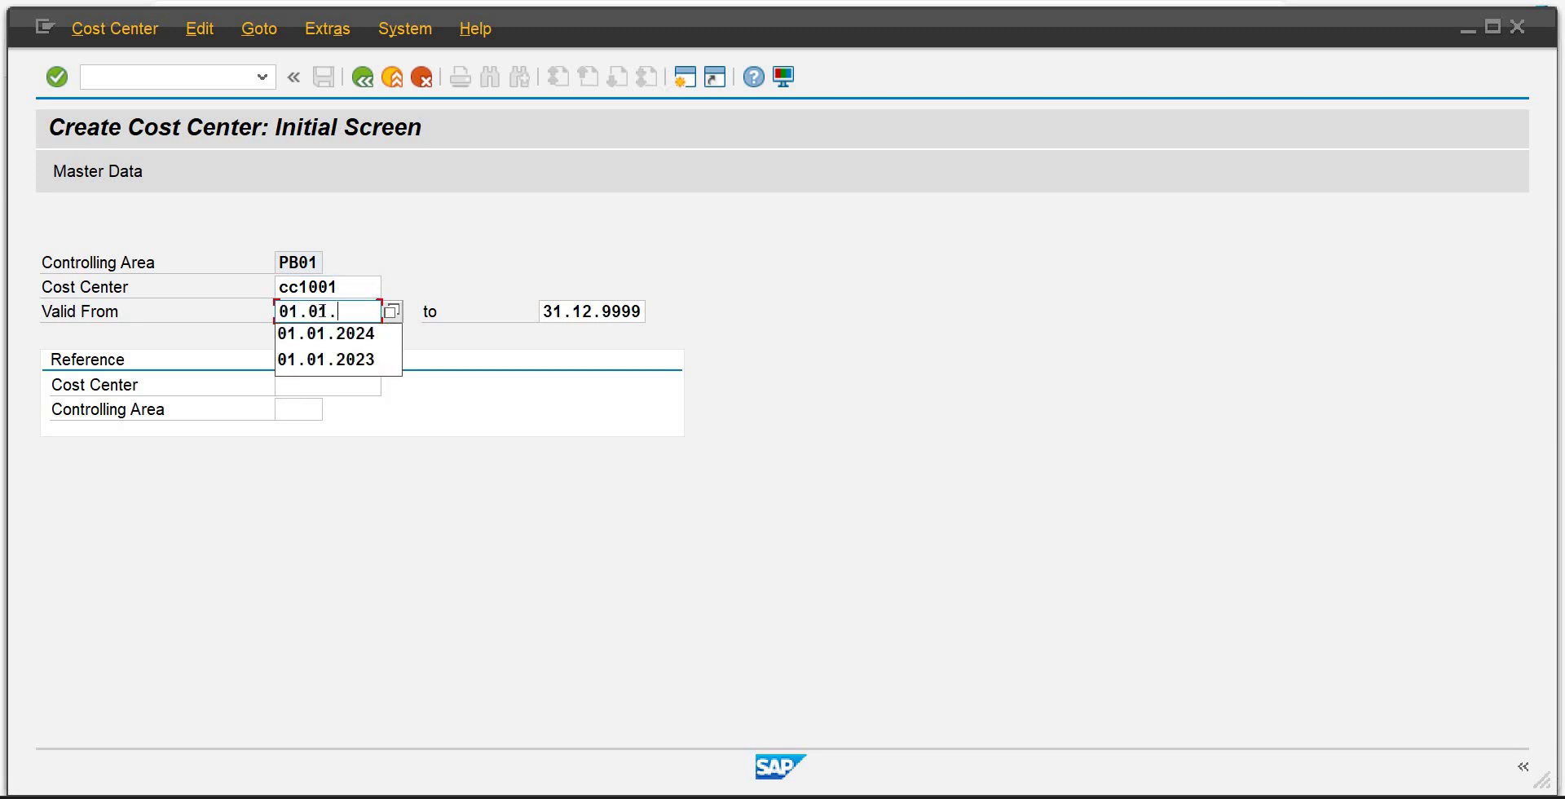
key(Down)
key(Return)
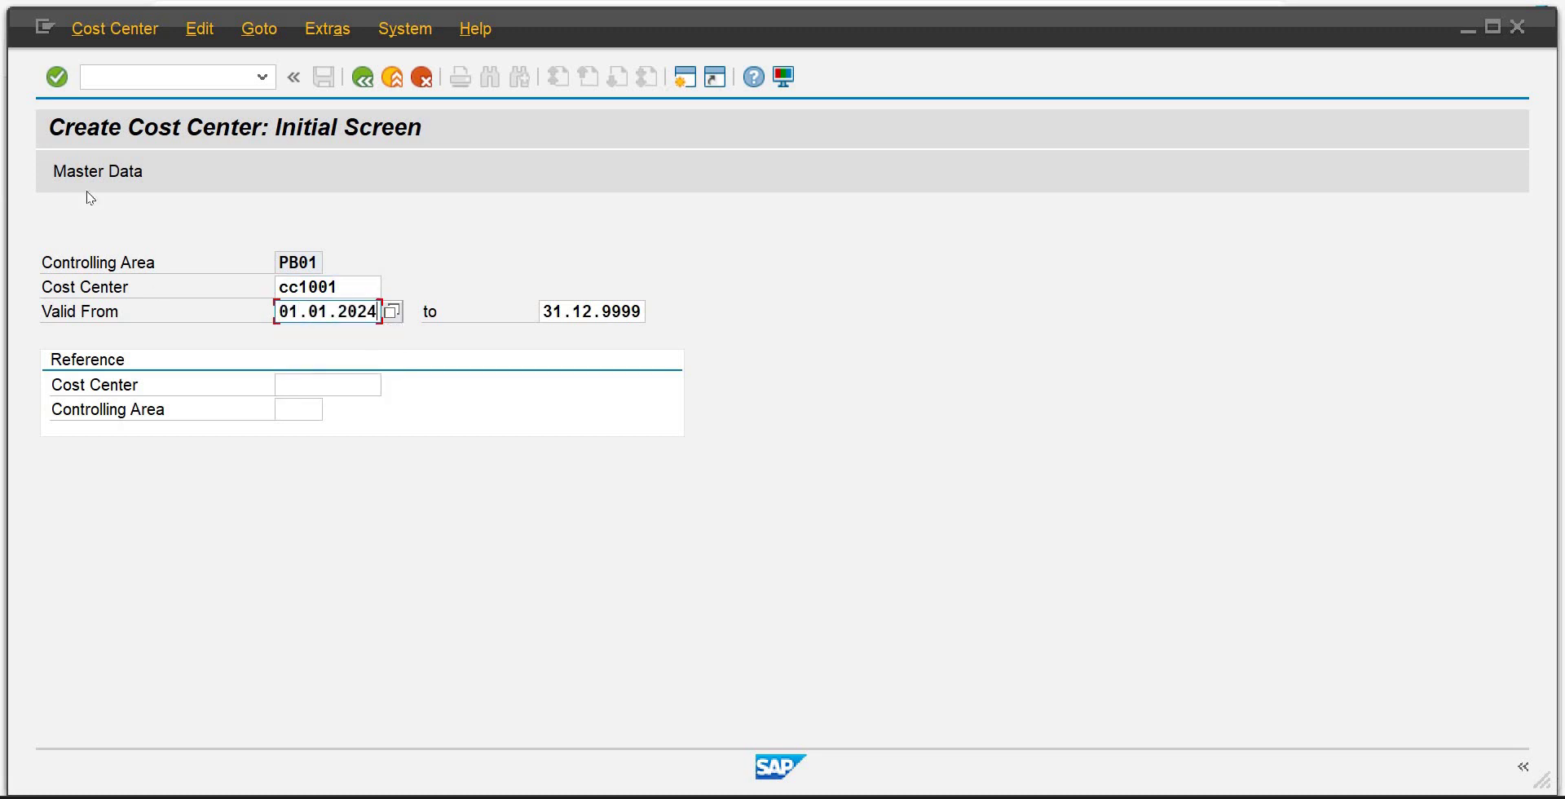
click(105, 165)
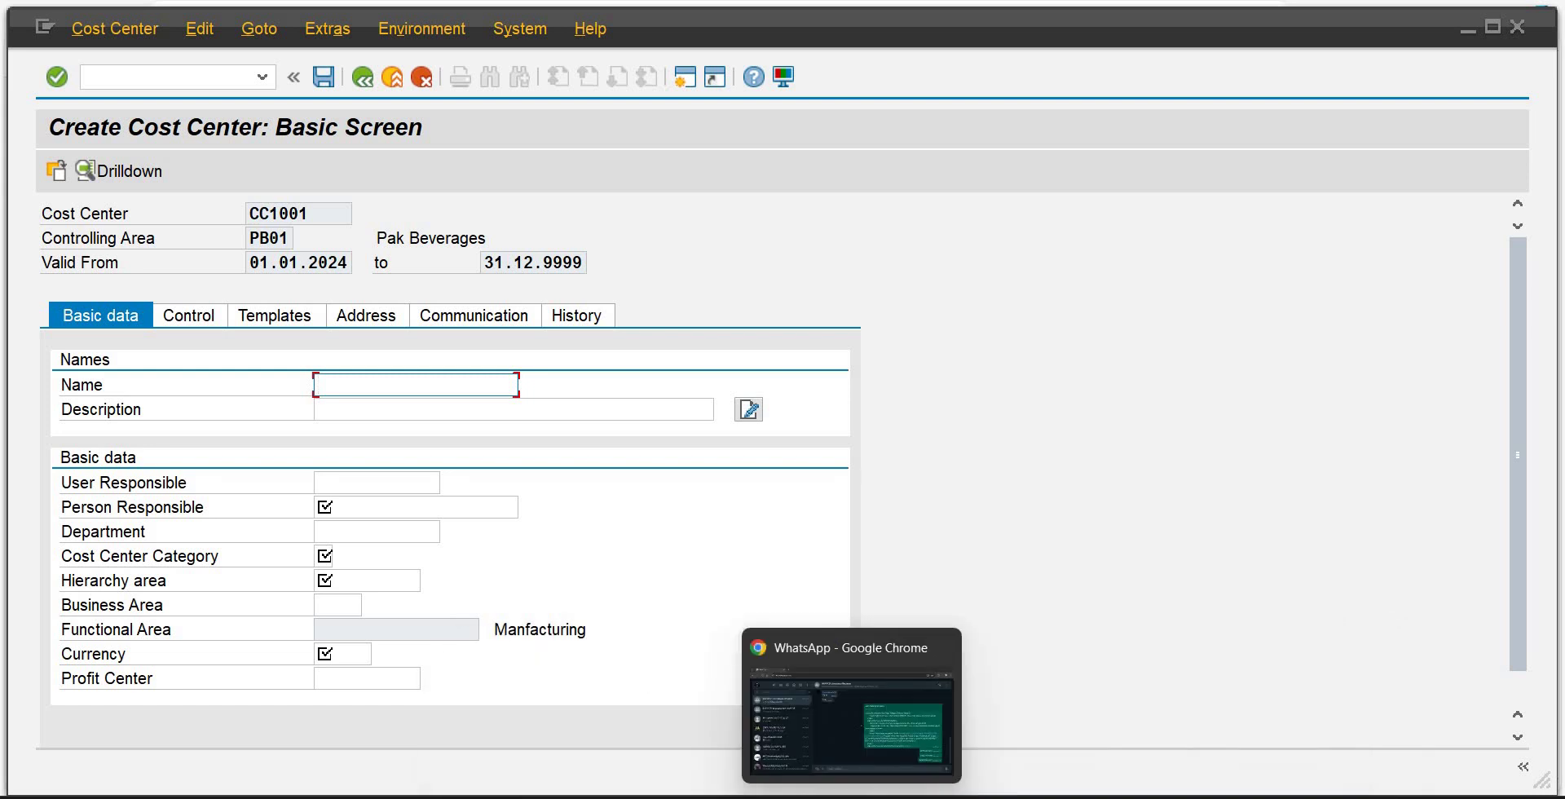
Look up the HR cost centers in the Controlling roadmap PDF and return to the Create Cost Center window.
click(829, 759)
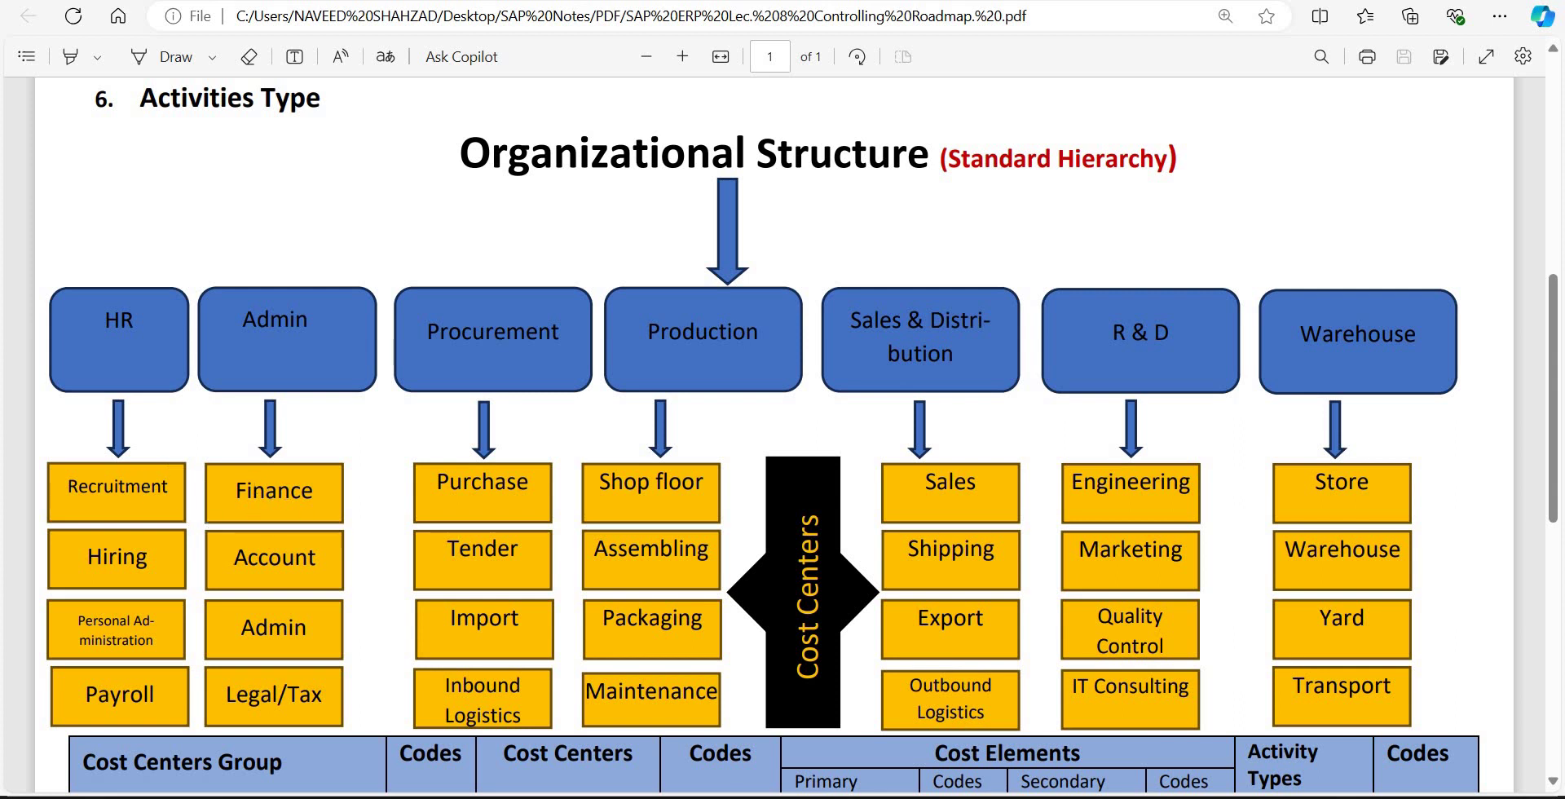
mouse_move(896, 796)
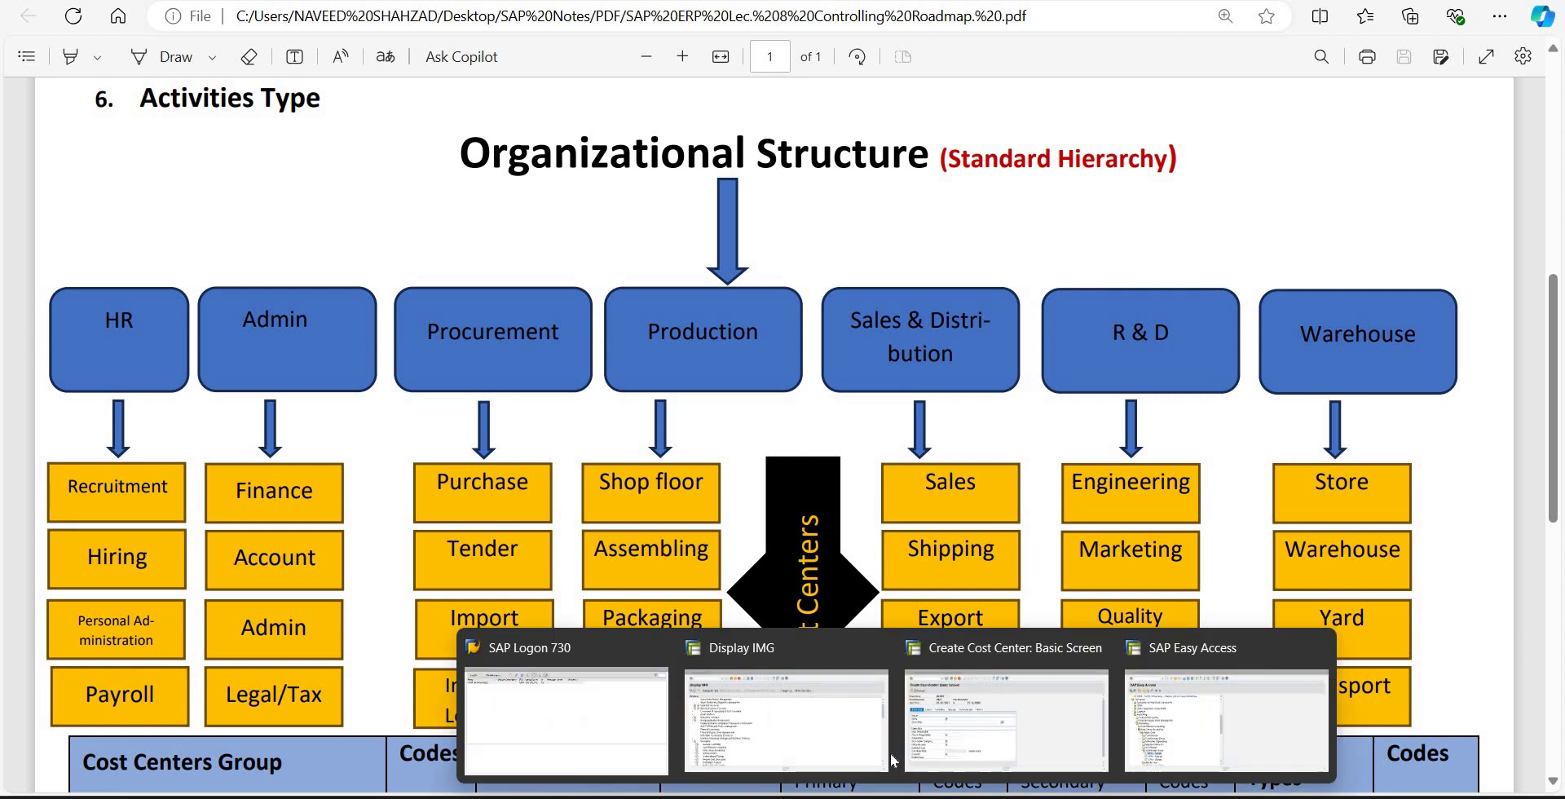
click(935, 727)
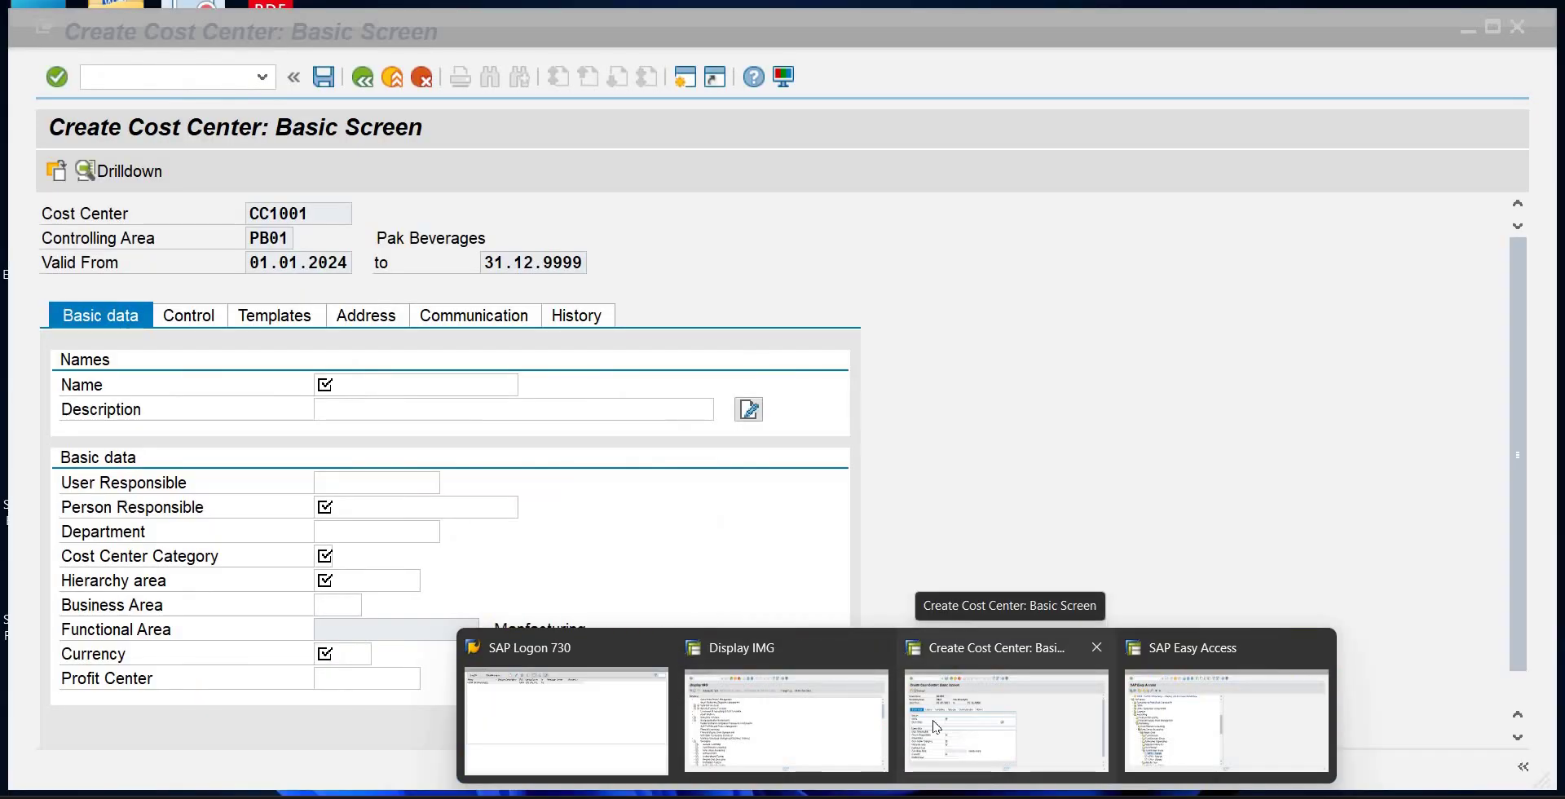
click(935, 726)
Set both the name and the description of cost center CC1001 to Recruitment.
click(328, 376)
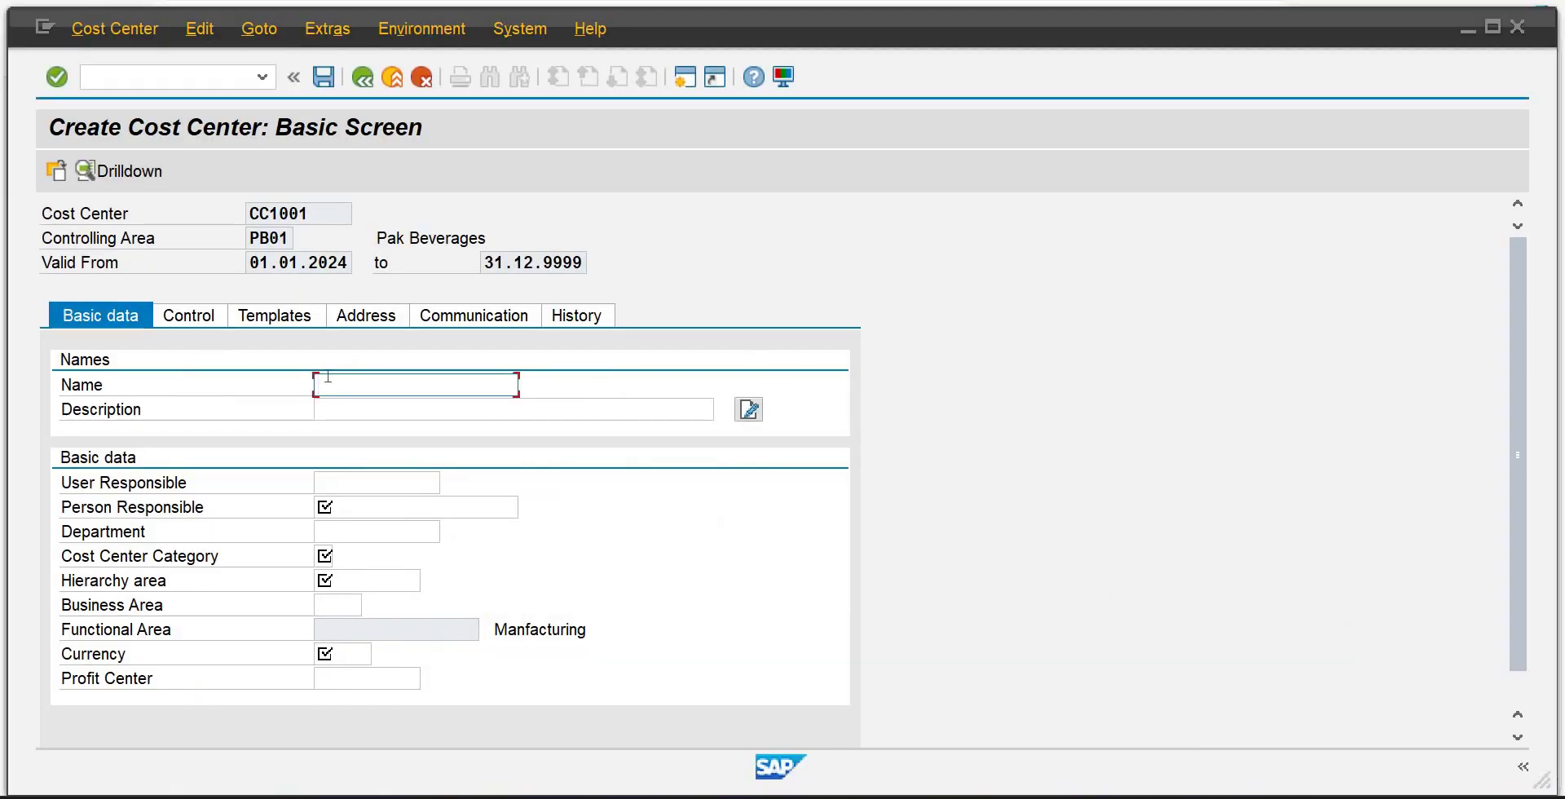
text(Recruitmet)
key(Down)
key(Return)
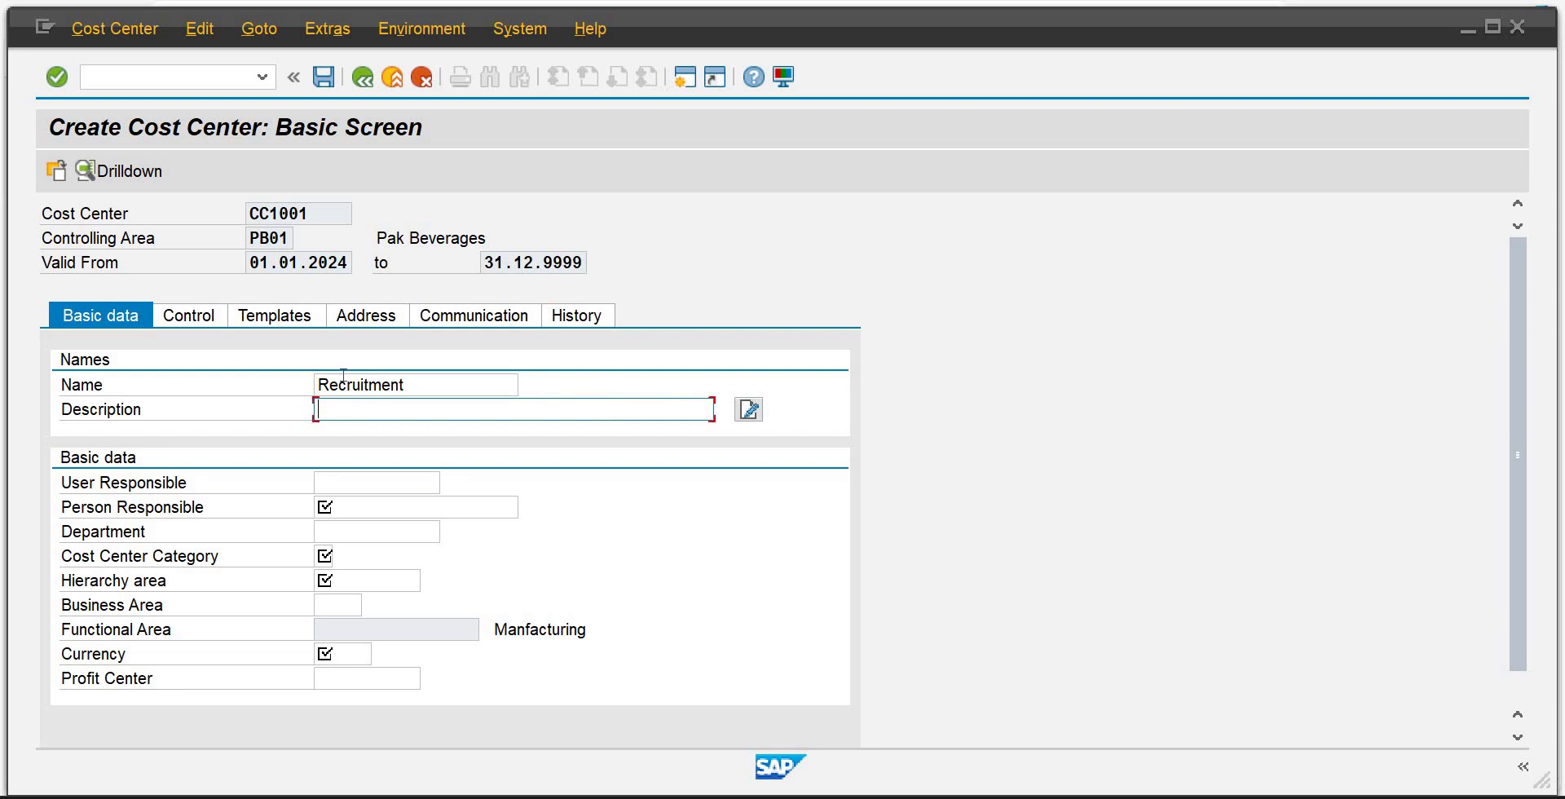
text(Re)
key(Down)
key(Return)
key(Tab)
Set CC1001's user responsible to sapience, person responsible to HR Manager and department to HR.
text(s)
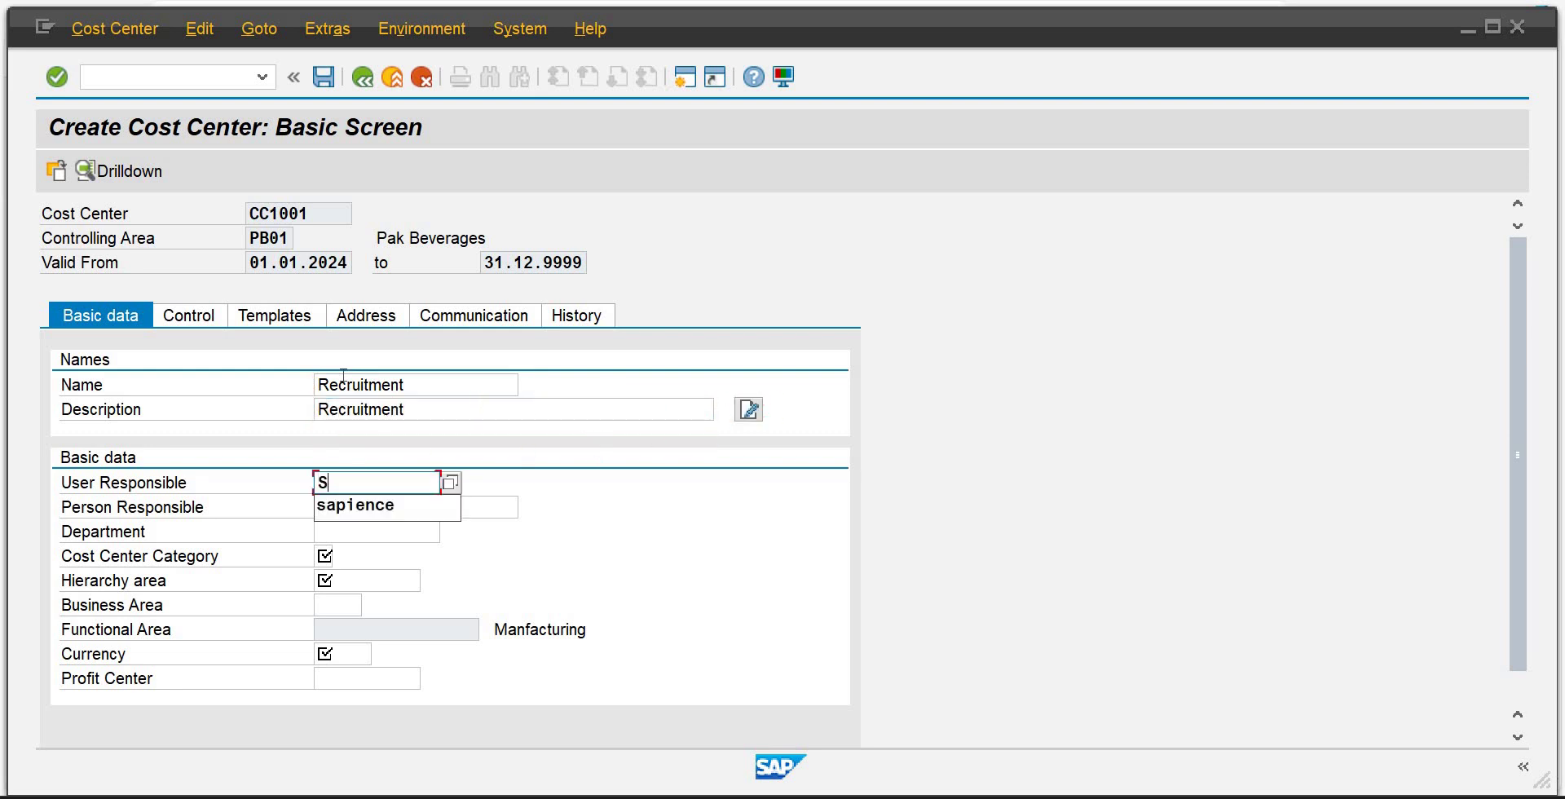
key(Down)
key(Return)
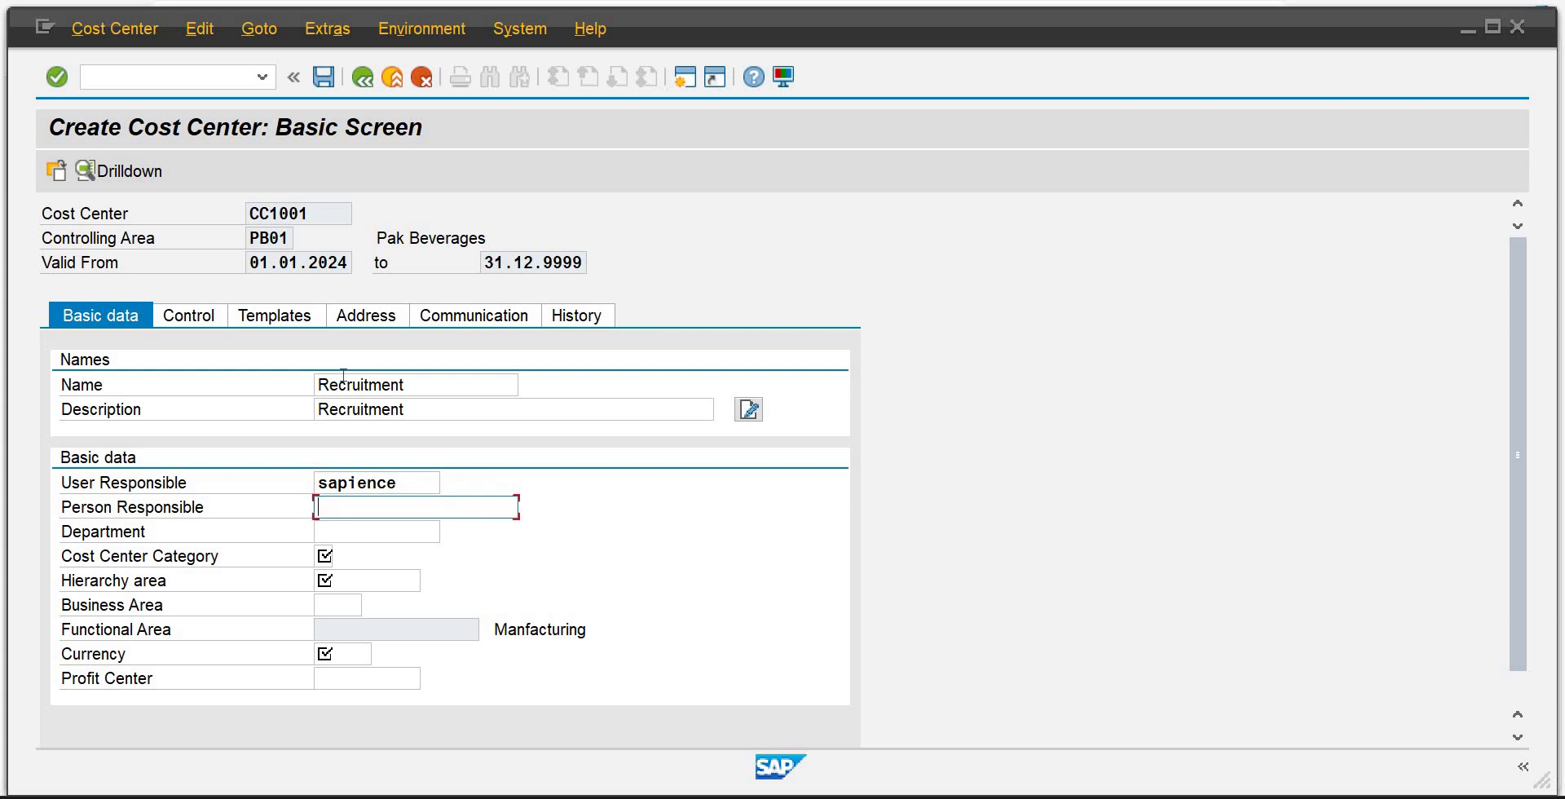
text(HR Manager)
key(Tab)
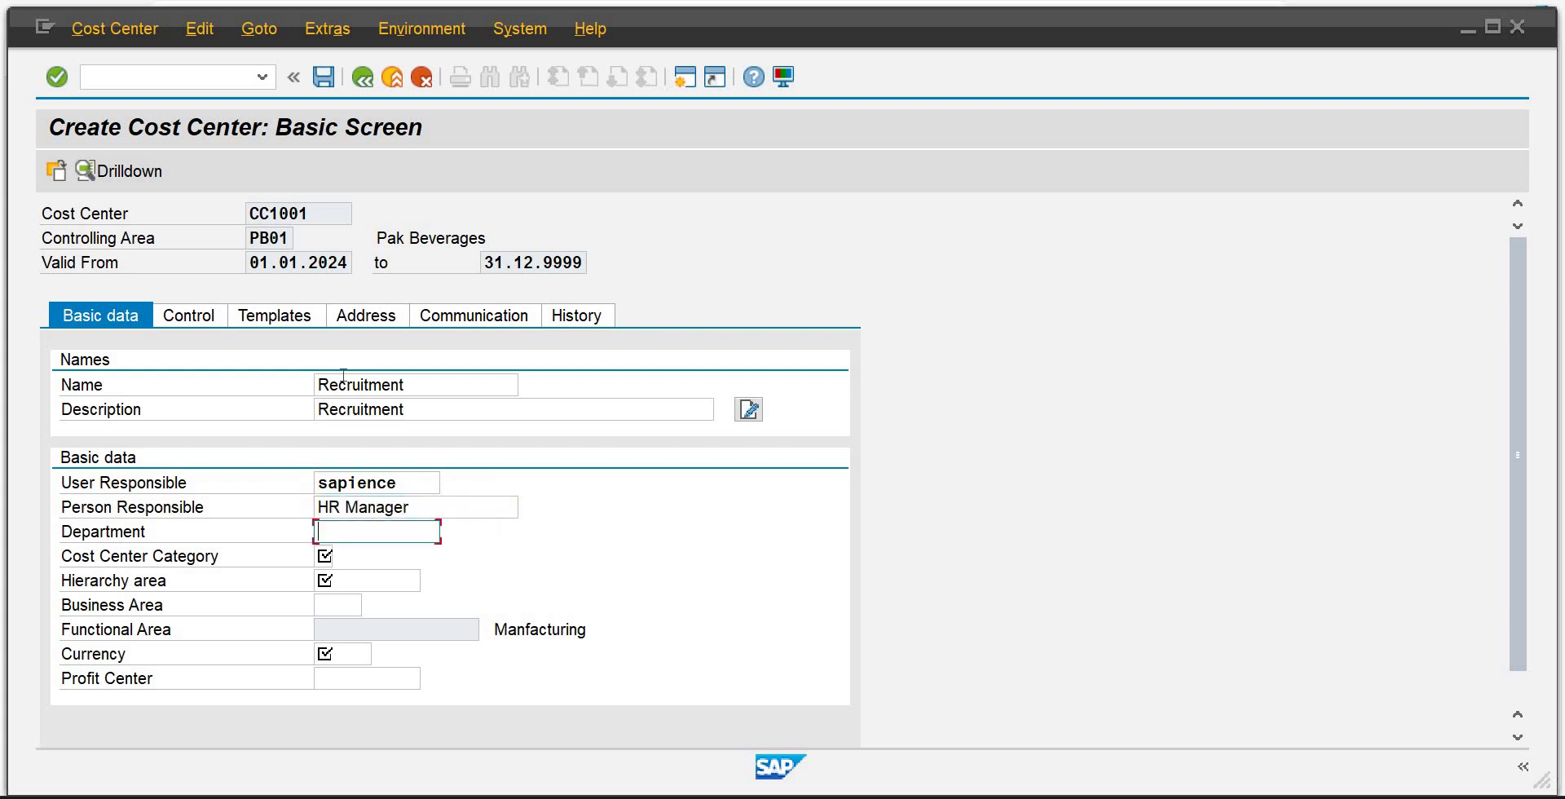
text(HR)
key(Tab)
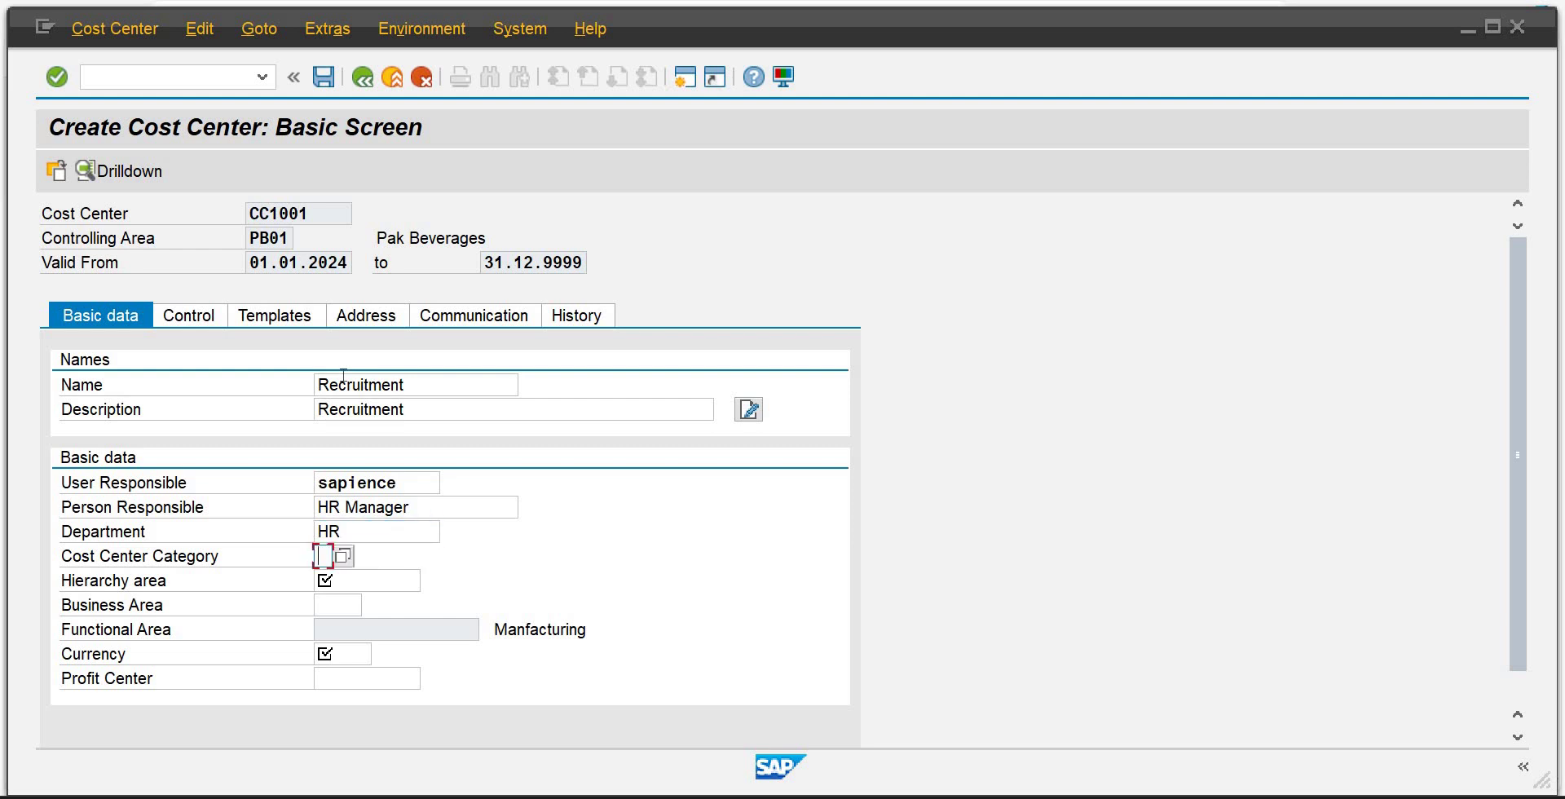
Assign CC1001 the cost center category L (Management) and the hierarchy area SHPB01.
click(343, 558)
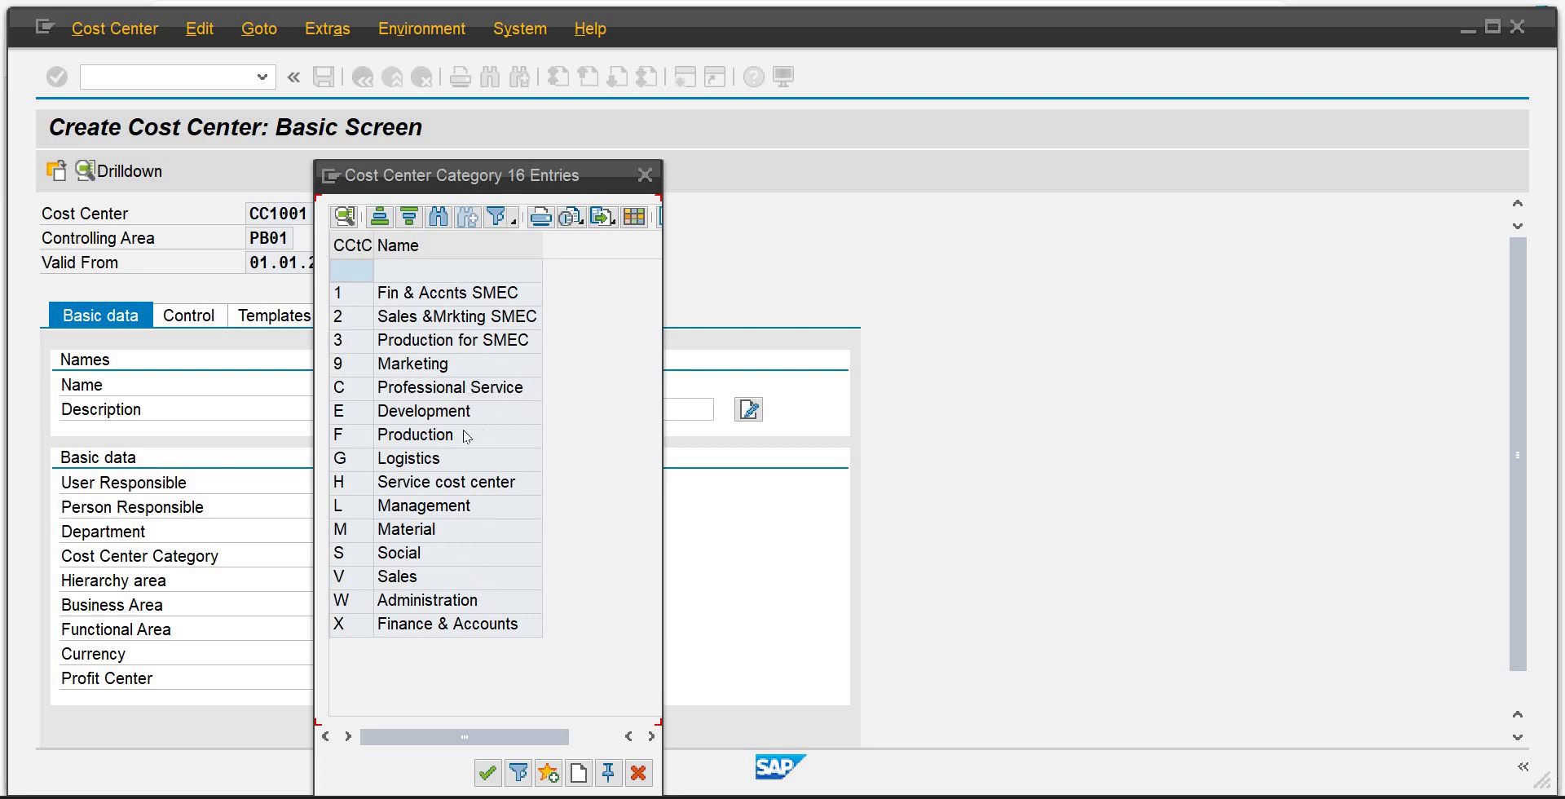
double_click(438, 507)
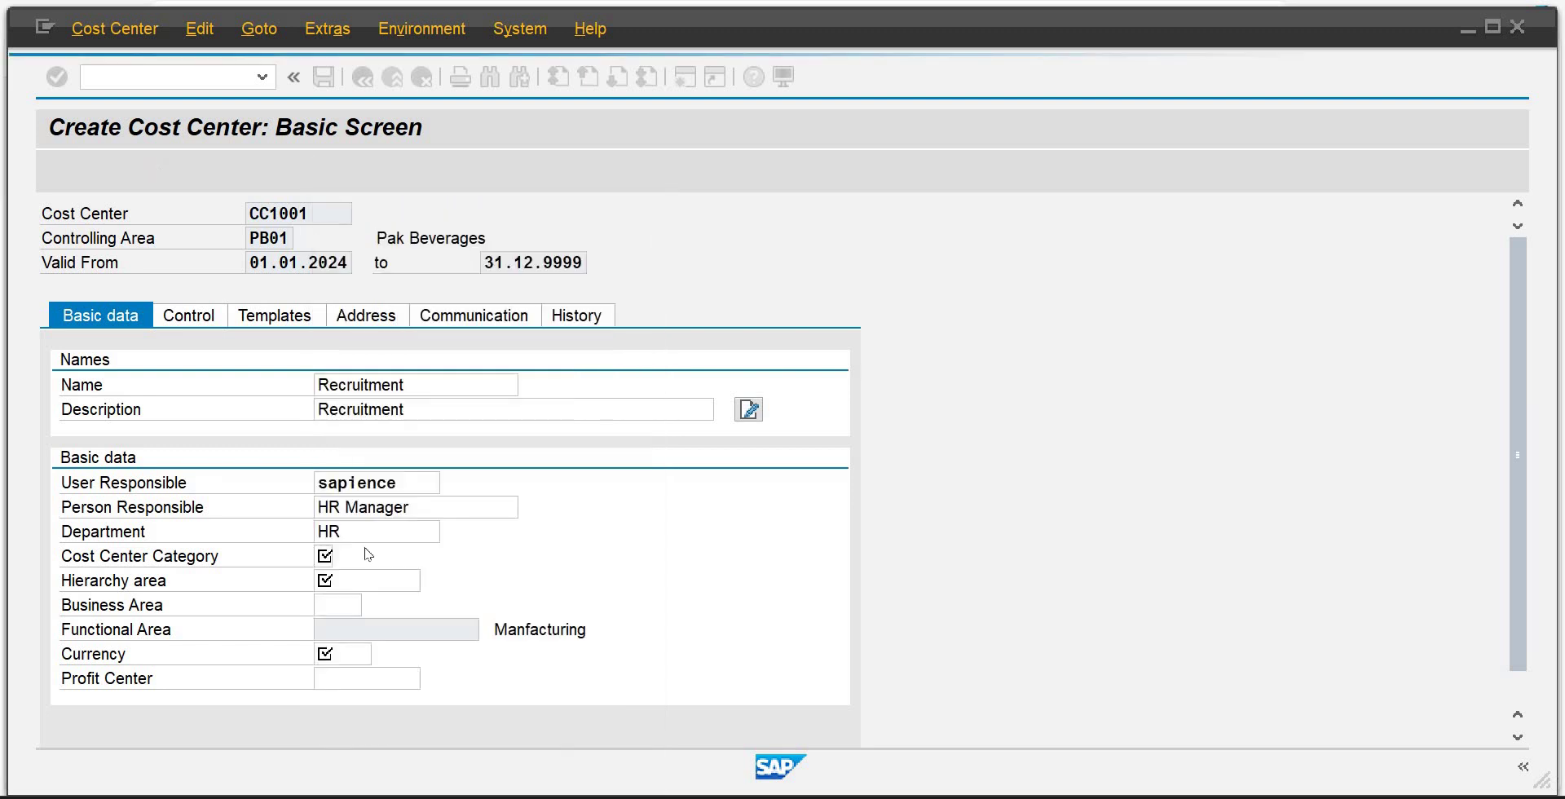
key(Tab)
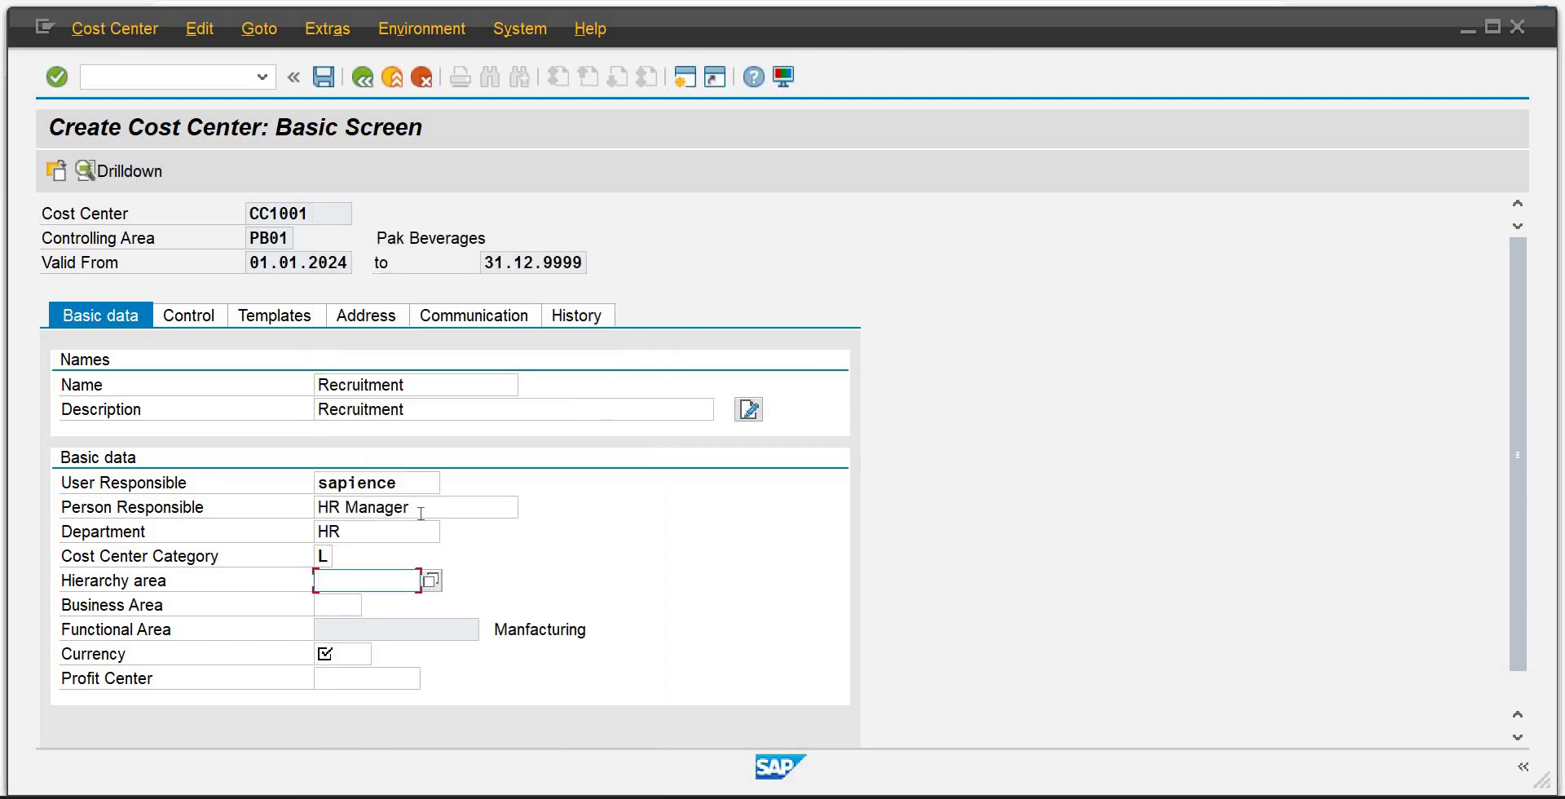
text(sh)
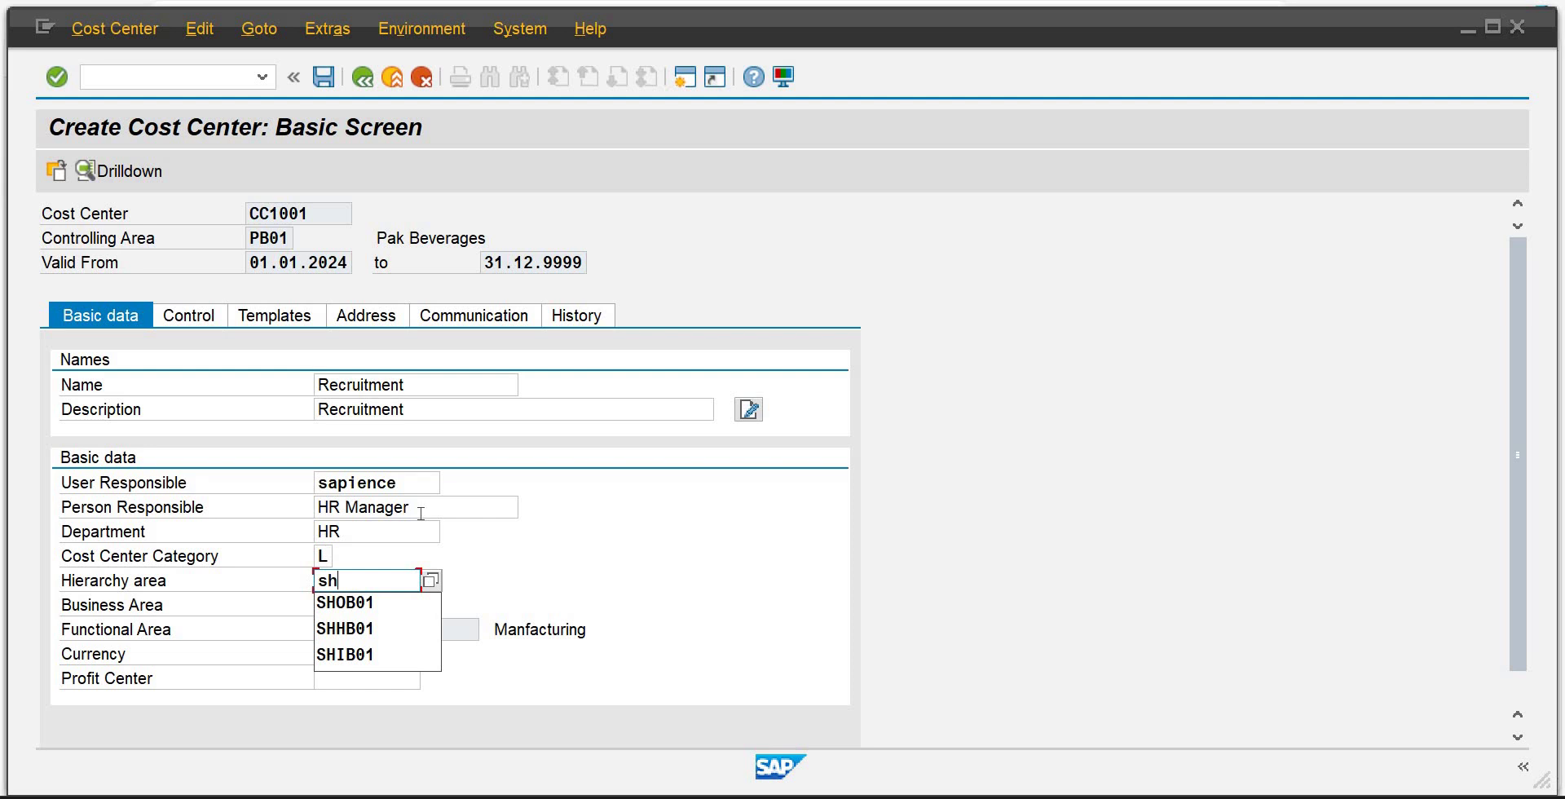
text(pb01)
key(Tab)
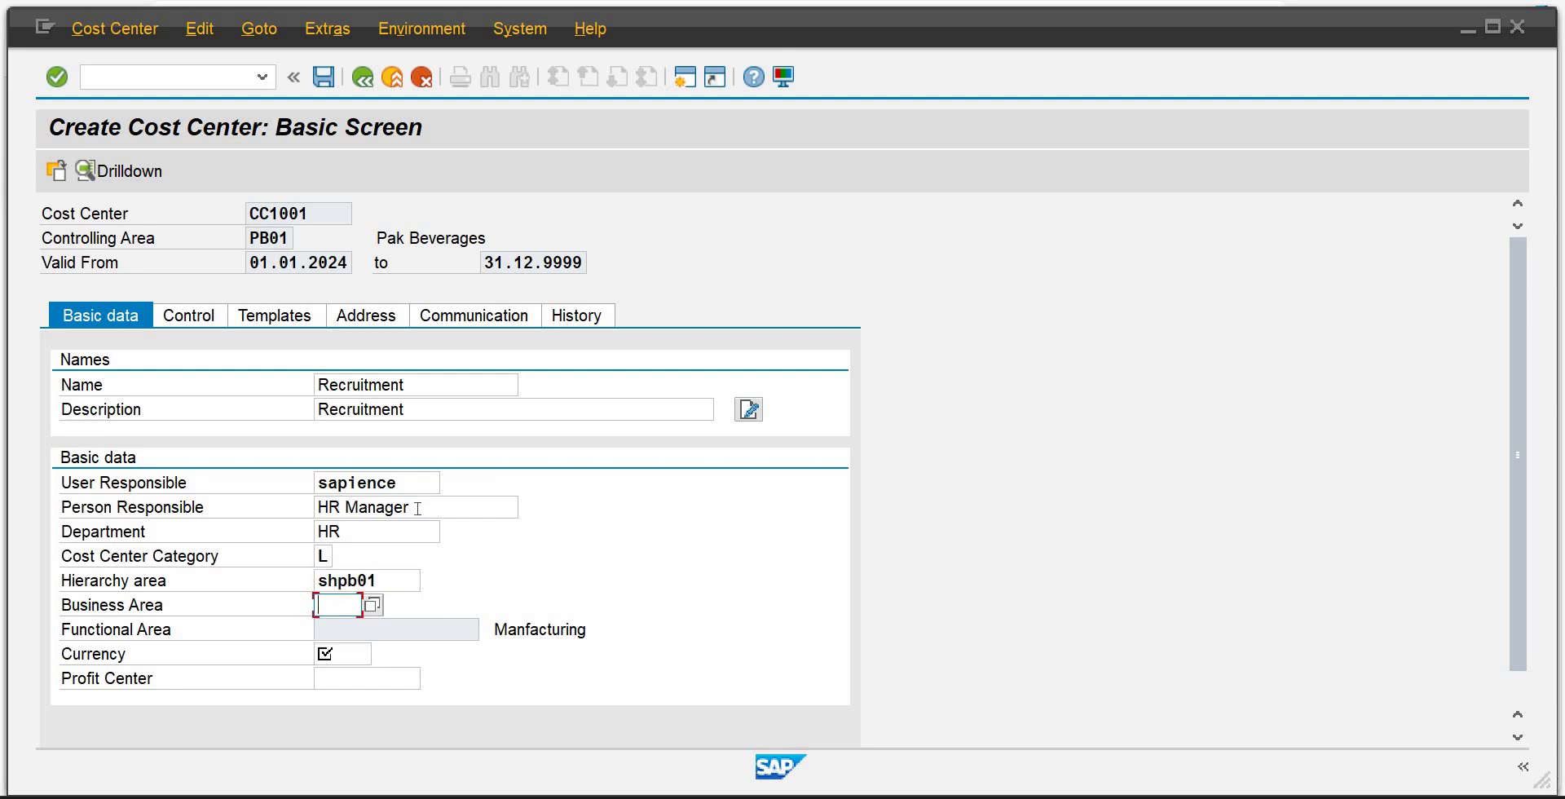
Set CC1001's business area to BAPB and its currency to PKR.
text(bapb)
key(Return)
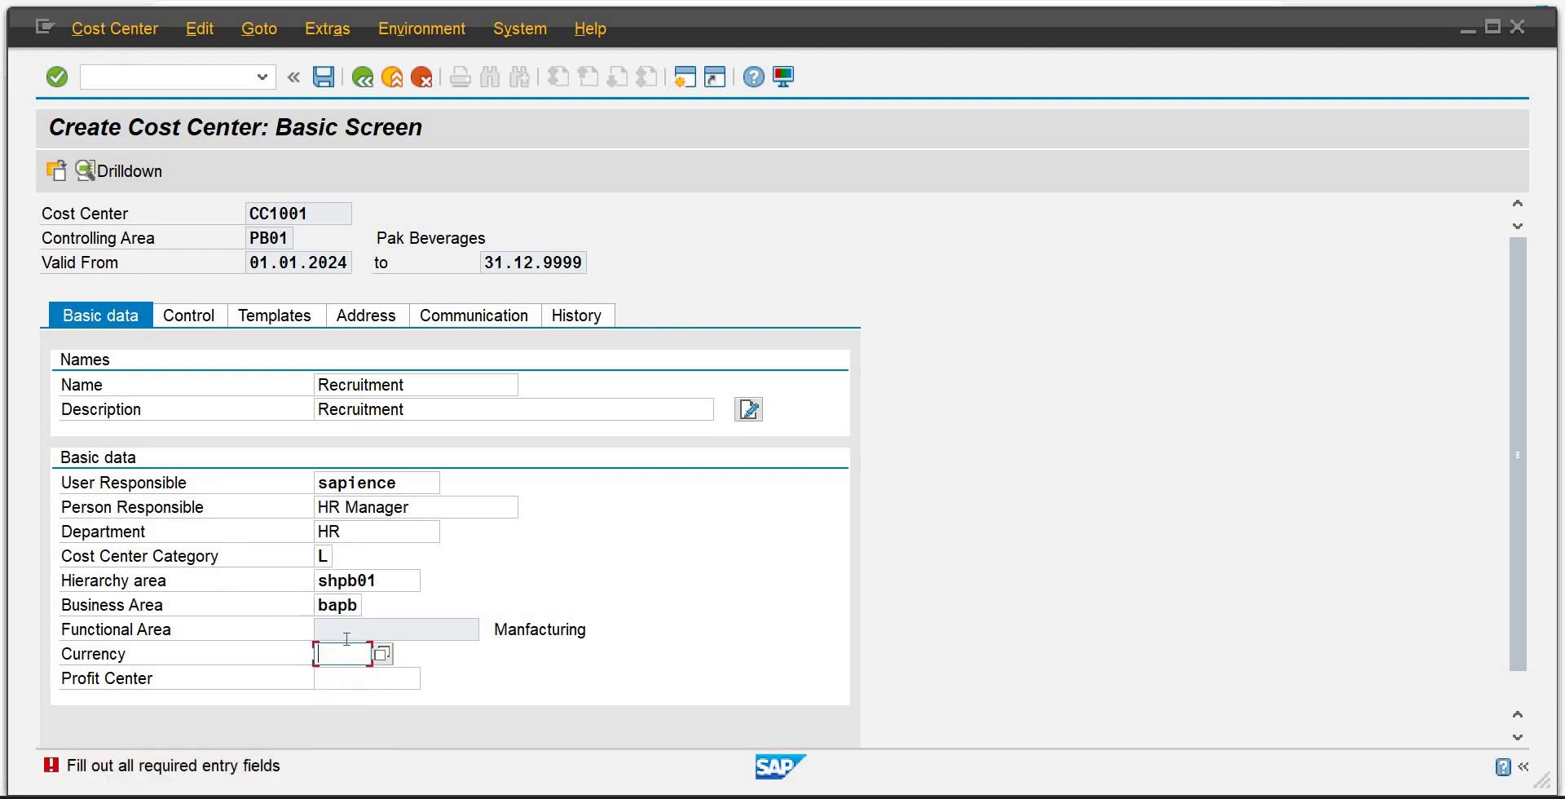
text(prk)
key(BackSpace)
text(kr)
Assign profit center PC1001 from controlling area PB01 to CC1001 and save the cost center.
click(393, 683)
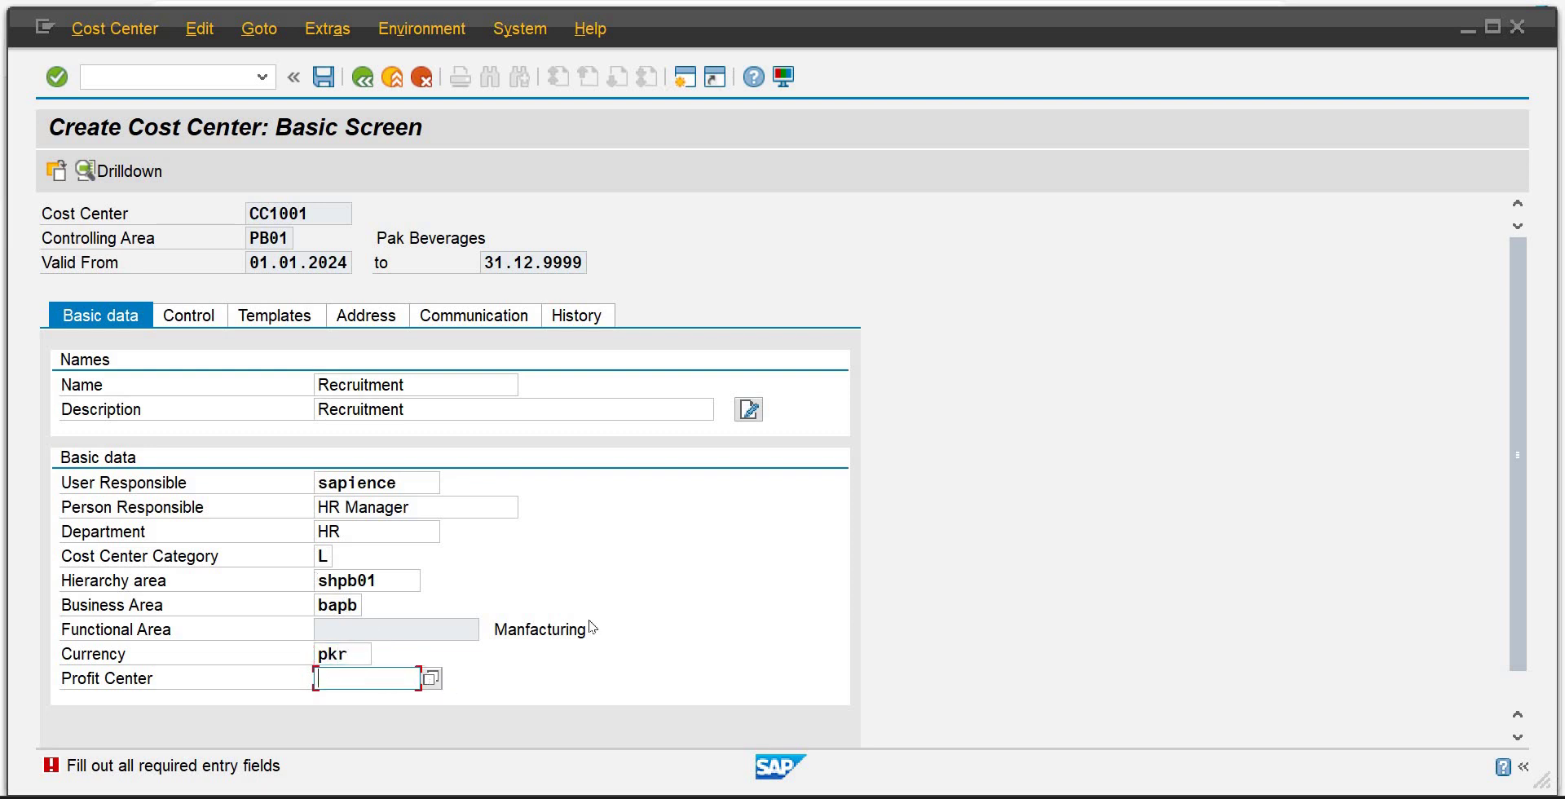
key(Return)
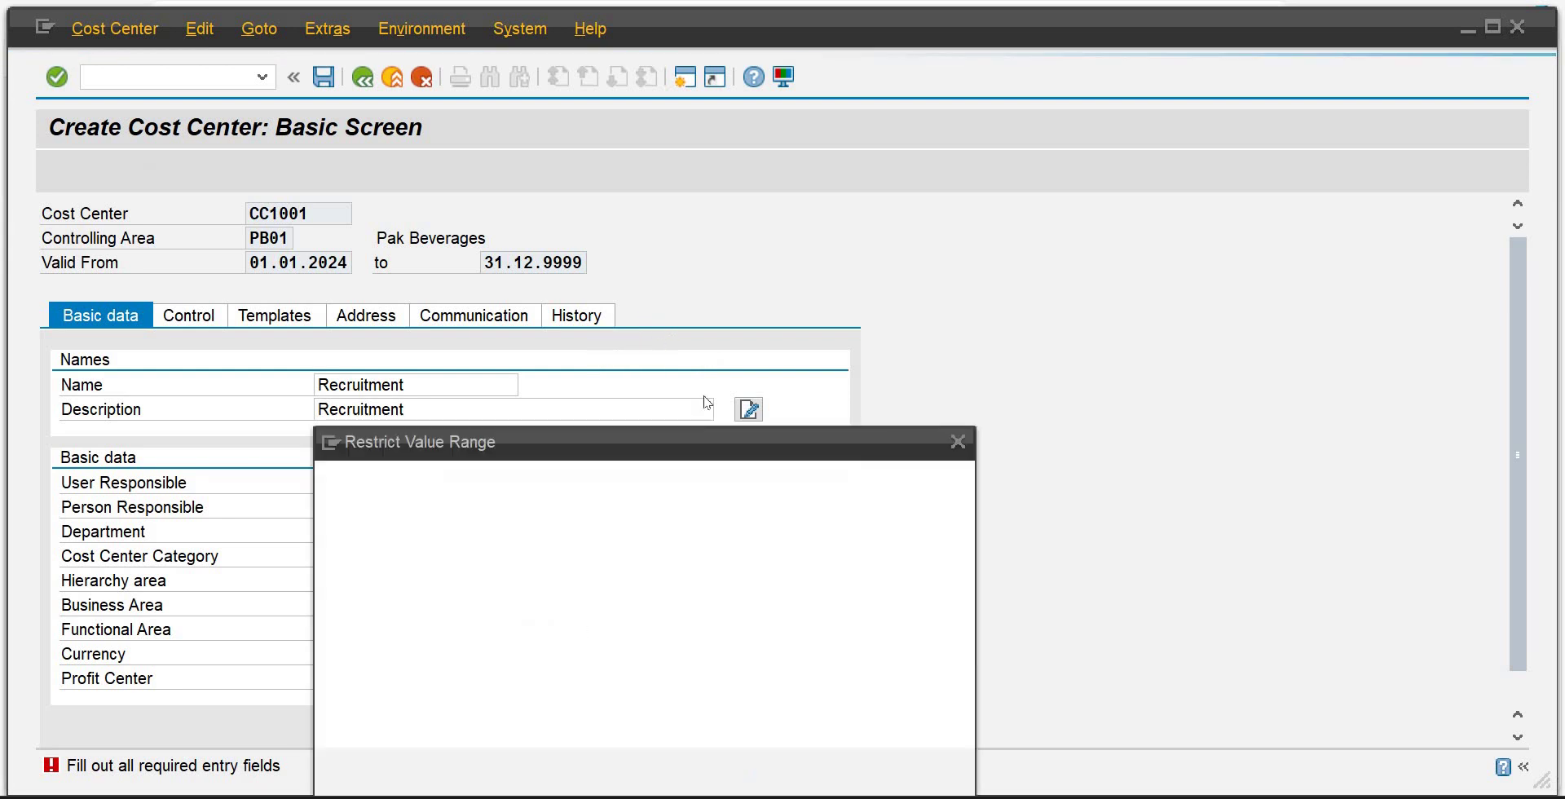
click(891, 772)
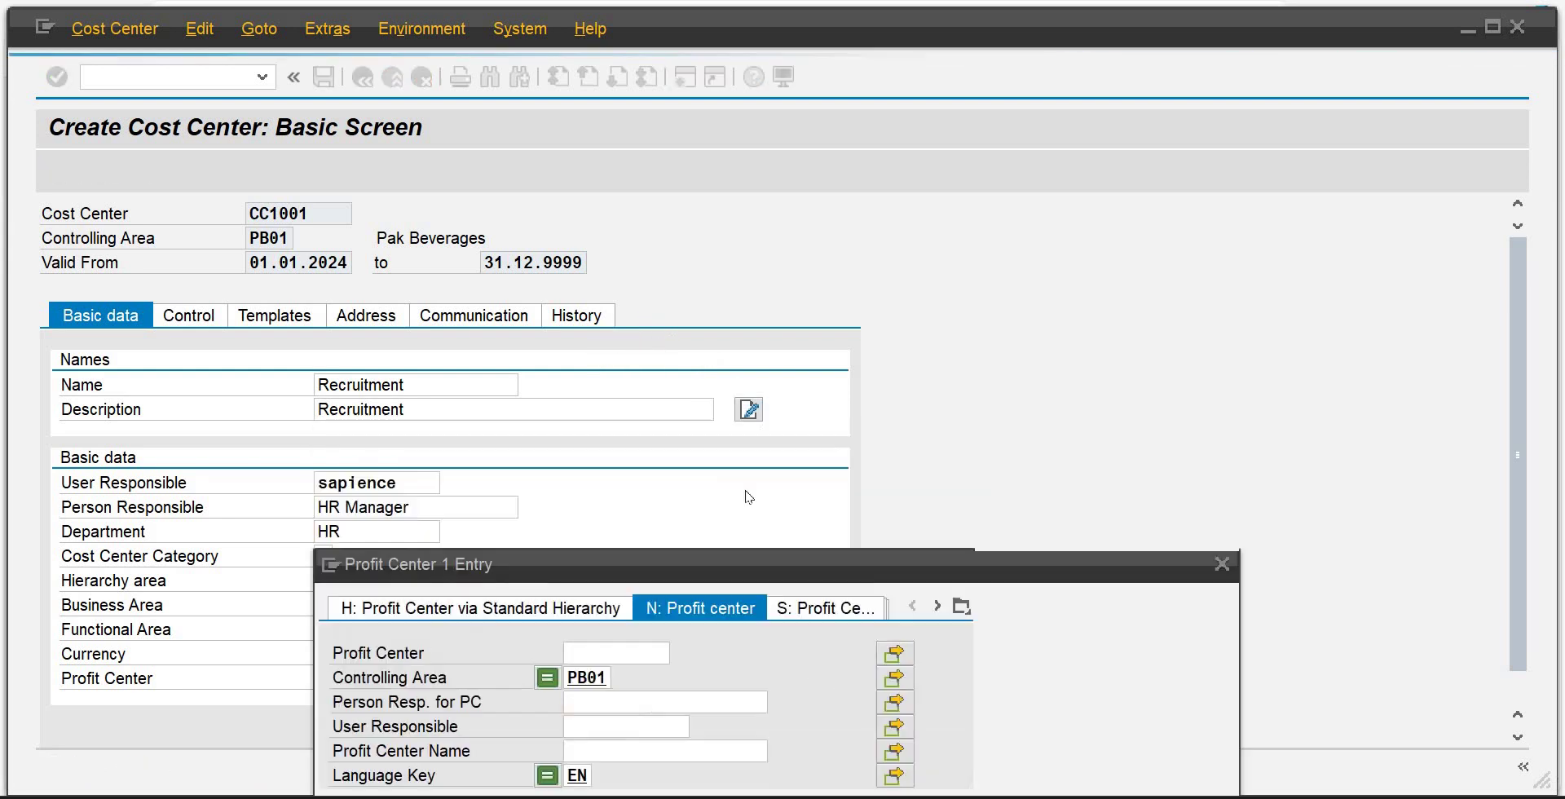
double_click(385, 662)
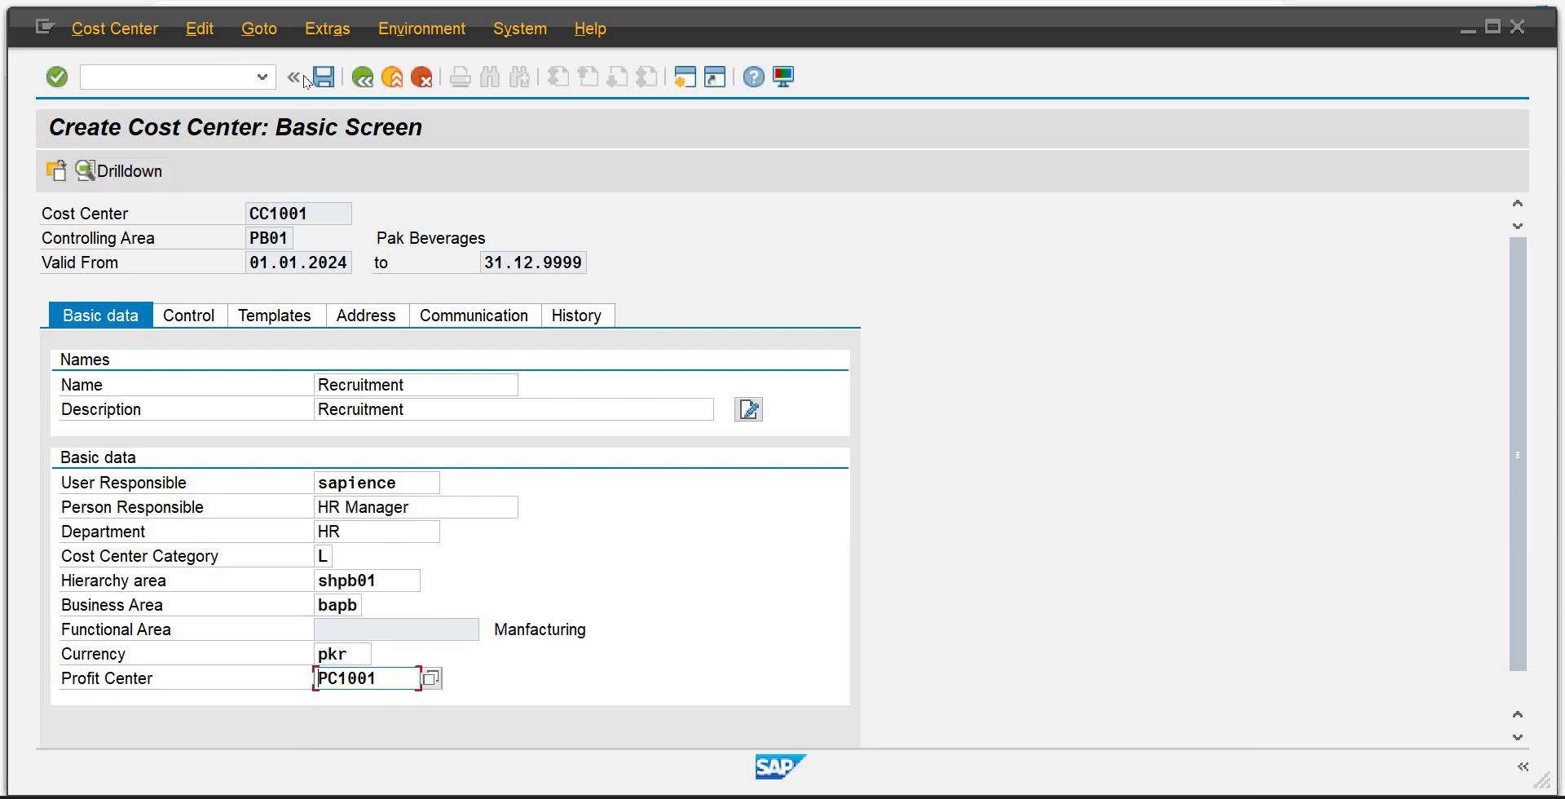
click(322, 78)
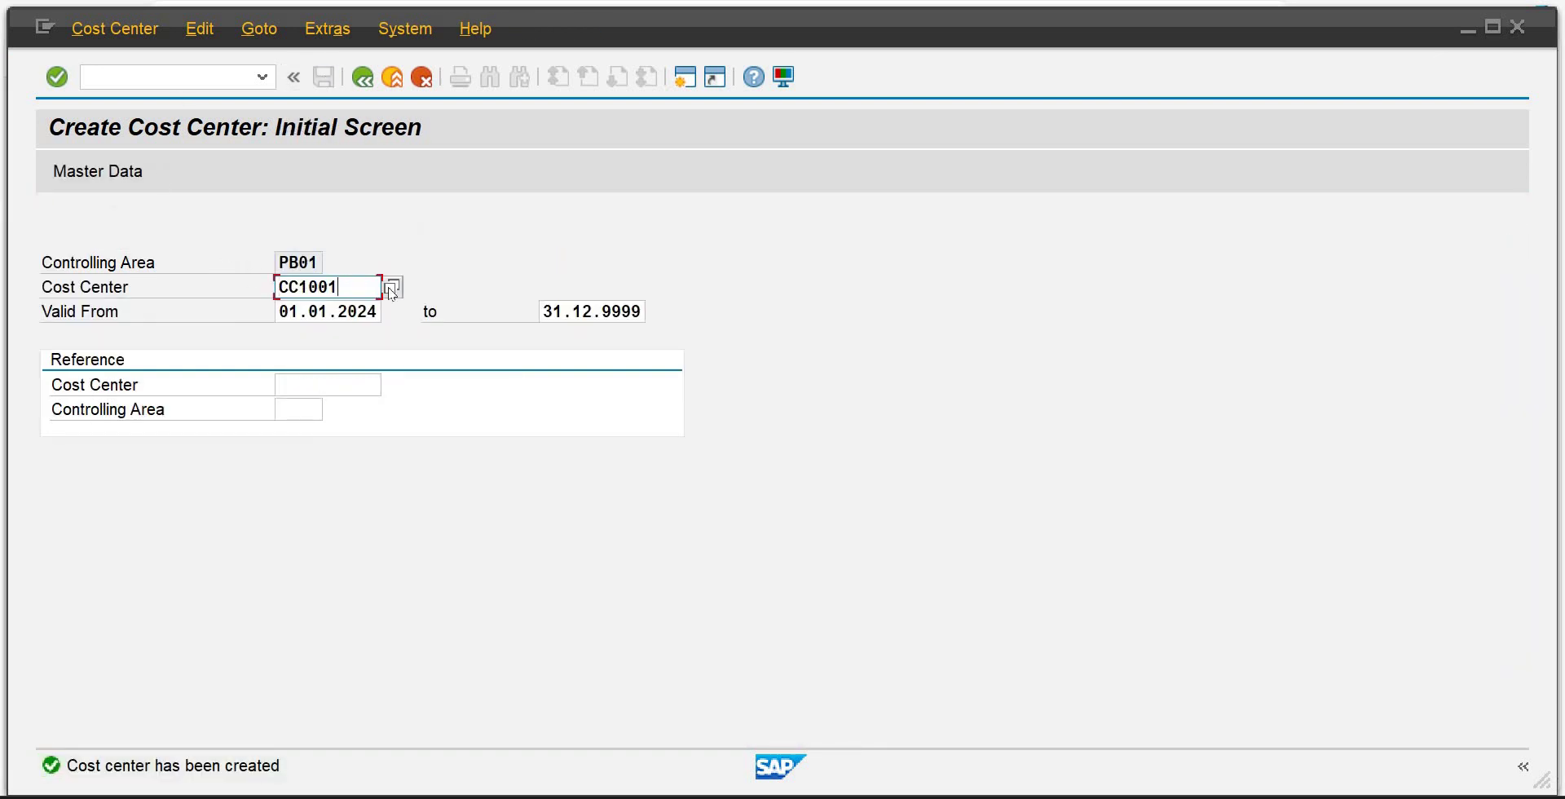
Start cost center CC1002 with the same validity dates and open its master data.
key(BackSpace)
text(2)
key(Return)
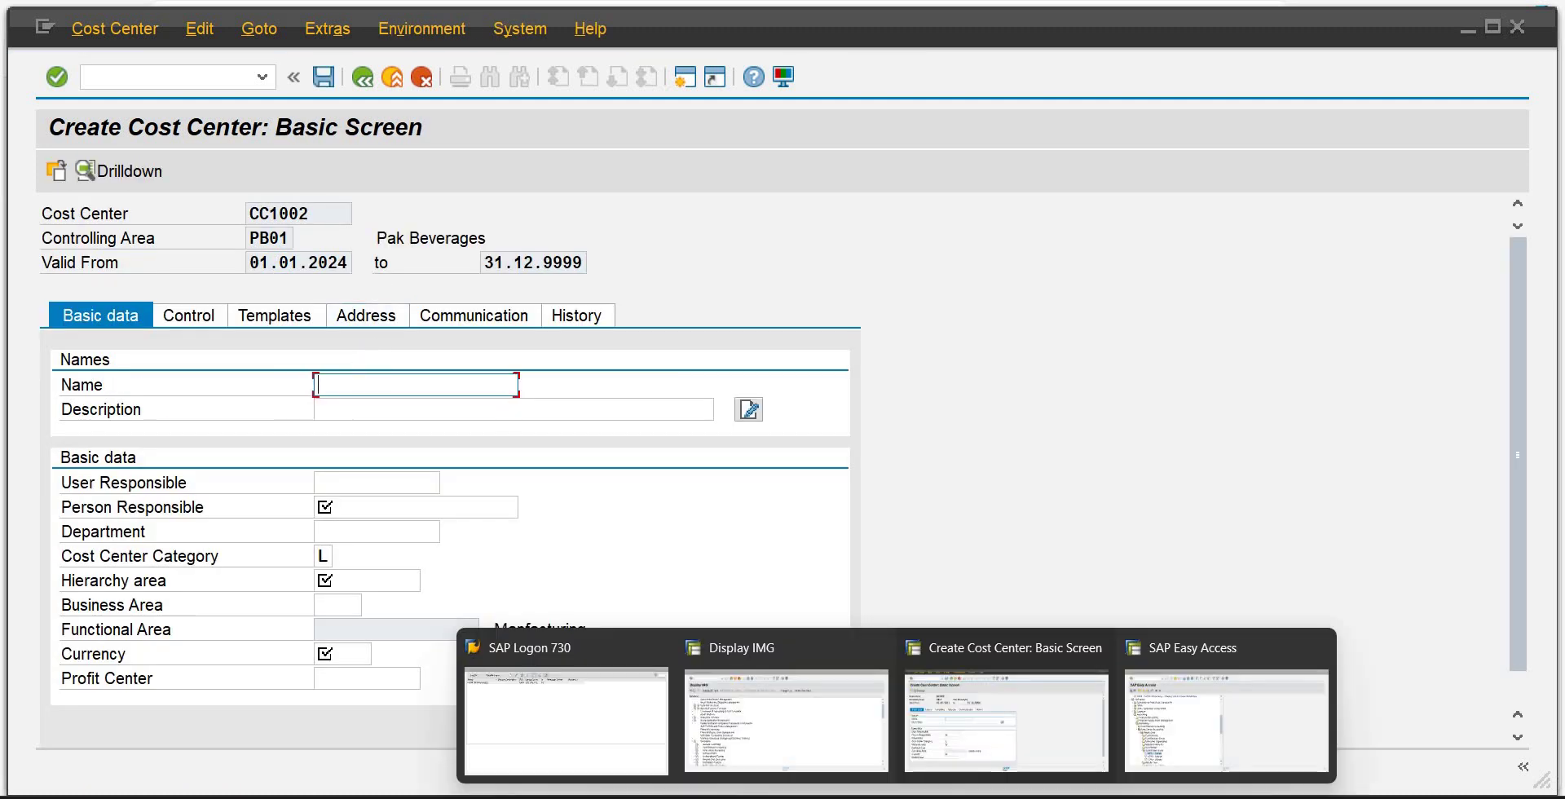
Check the roadmap PDF for the second HR cost center and set CC1002's name and description to Hiring.
click(822, 728)
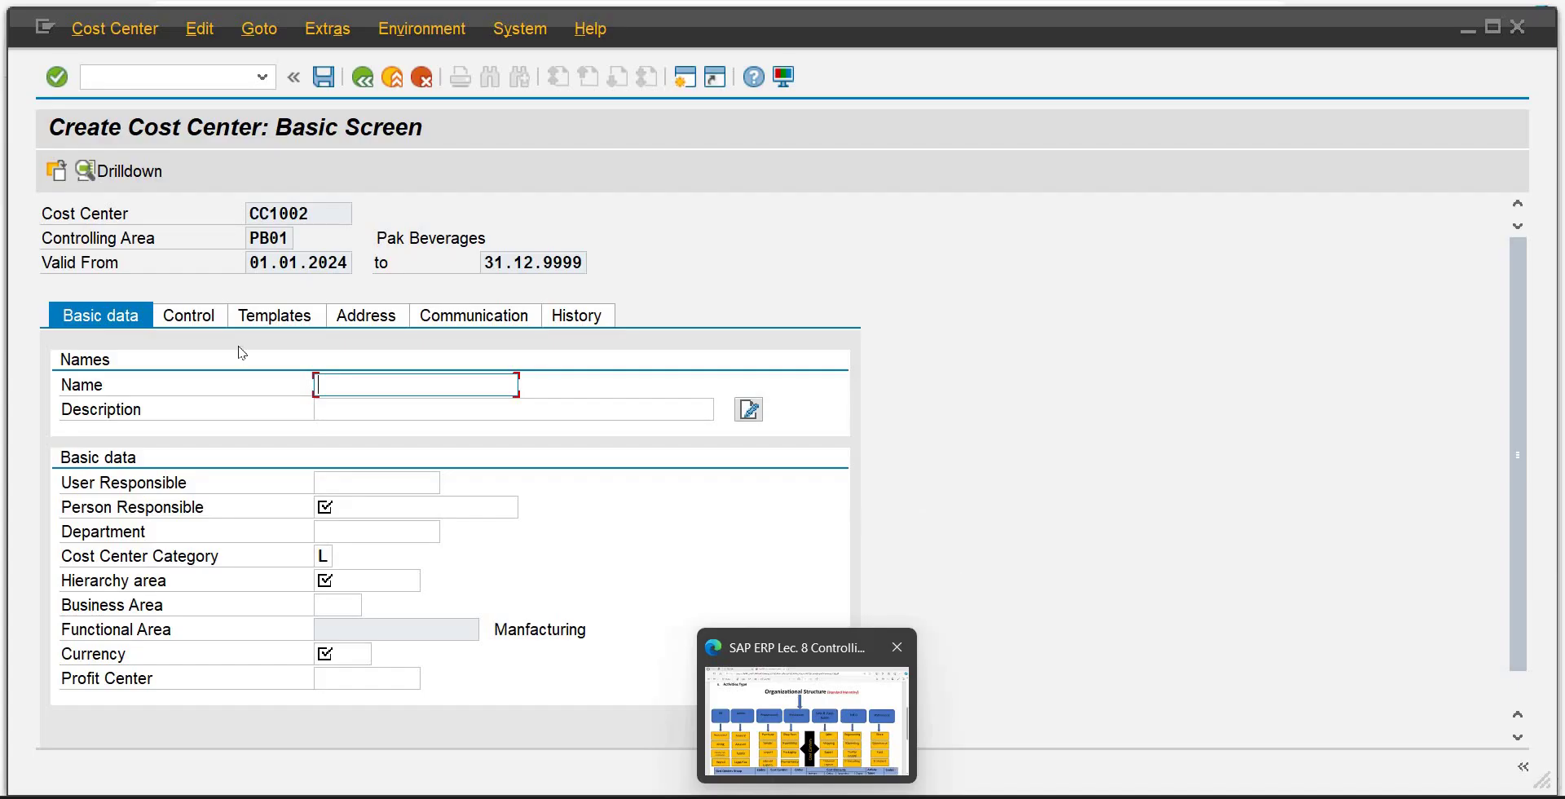
text(Hir)
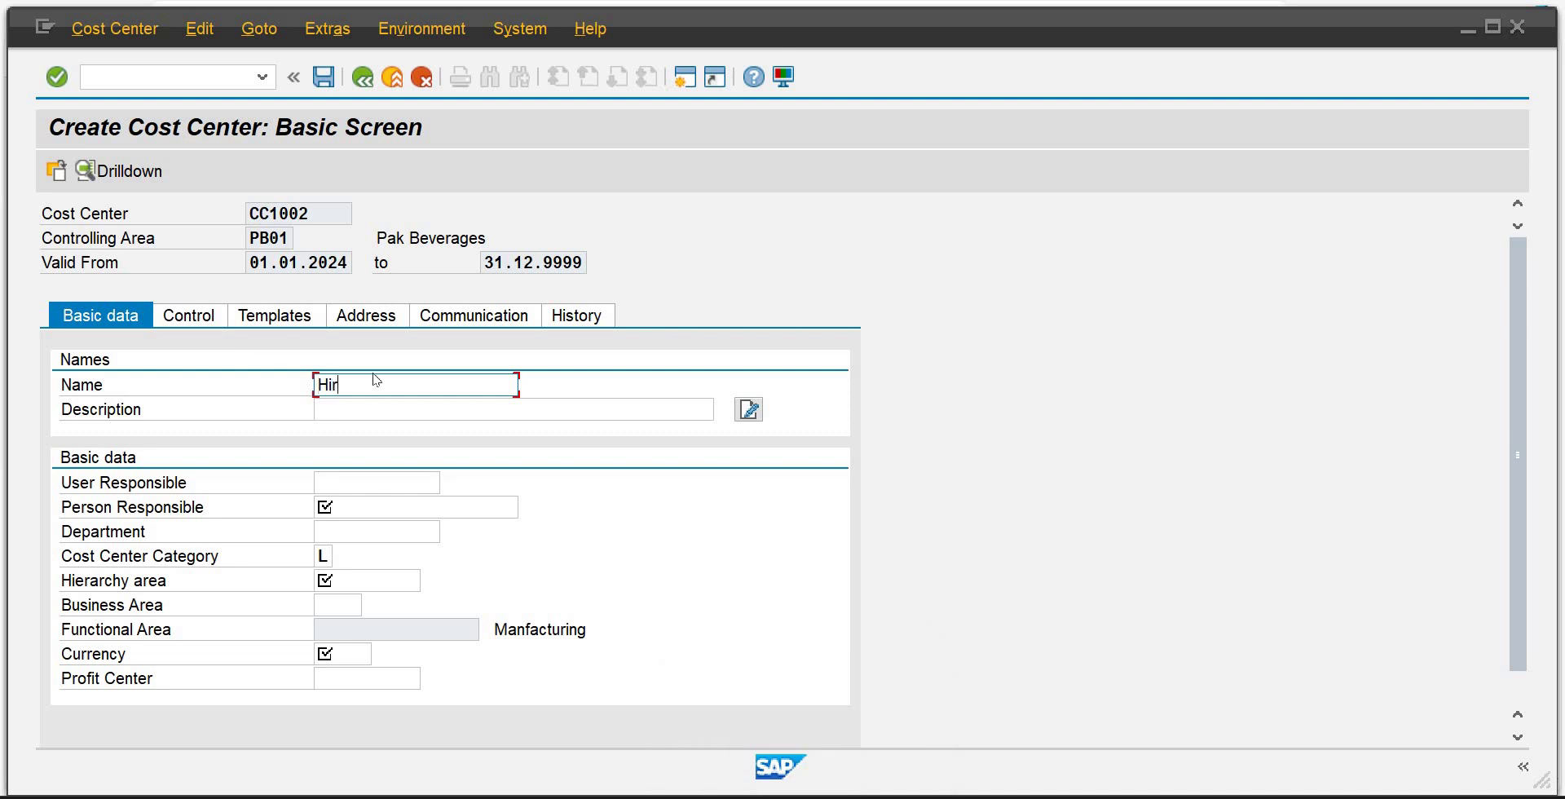
text(inf)
text(g)
key(Tab)
text(Hiri)
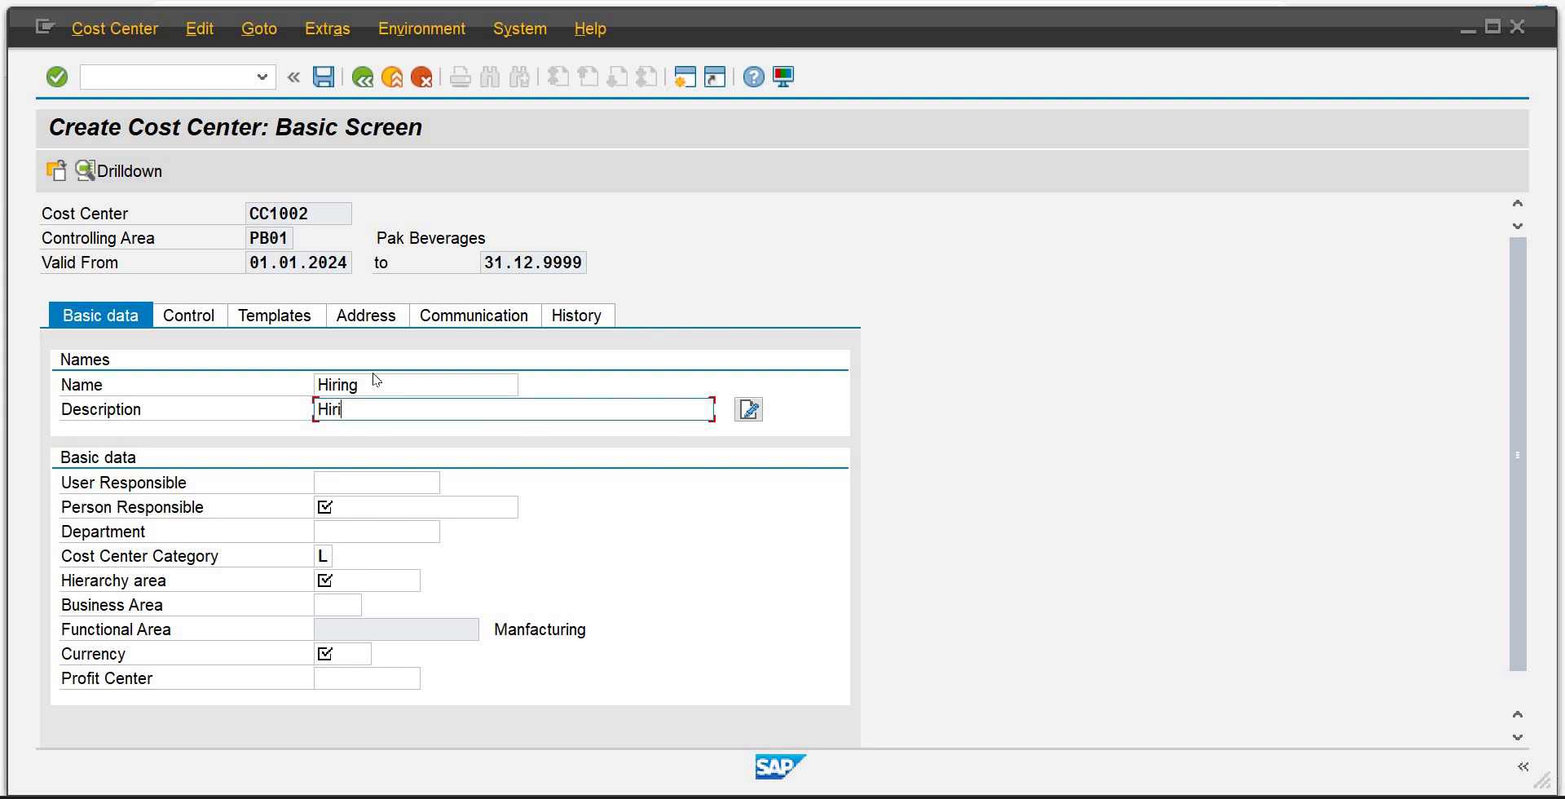
text(ng)
key(Tab)
key(Tab)
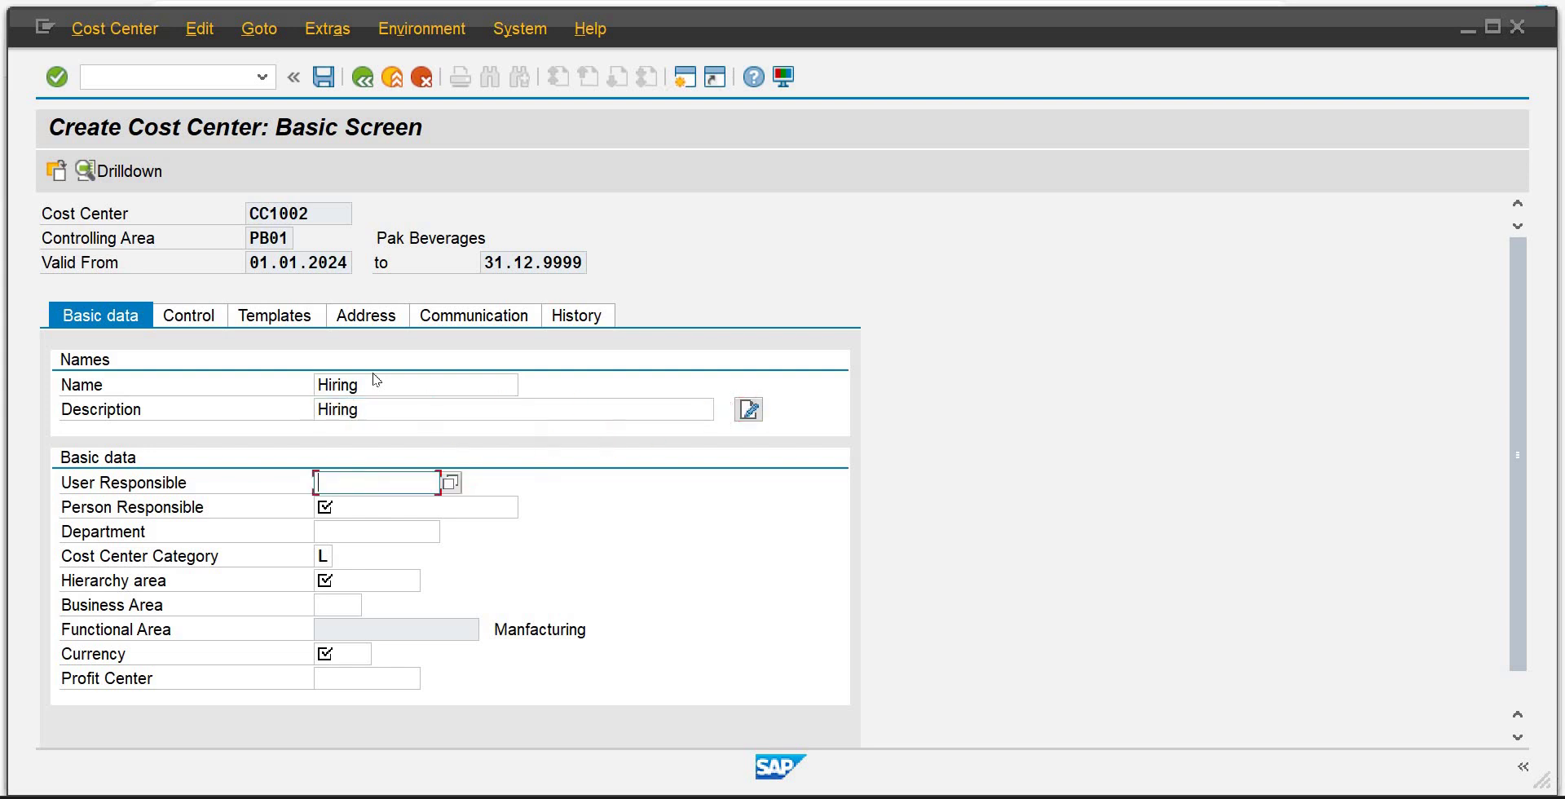
Set CC1002's user responsible to sapience and person responsible to HR Manager, leaving the department empty.
text(s)
key(Down)
key(Return)
key(Tab)
key(BackSpace)
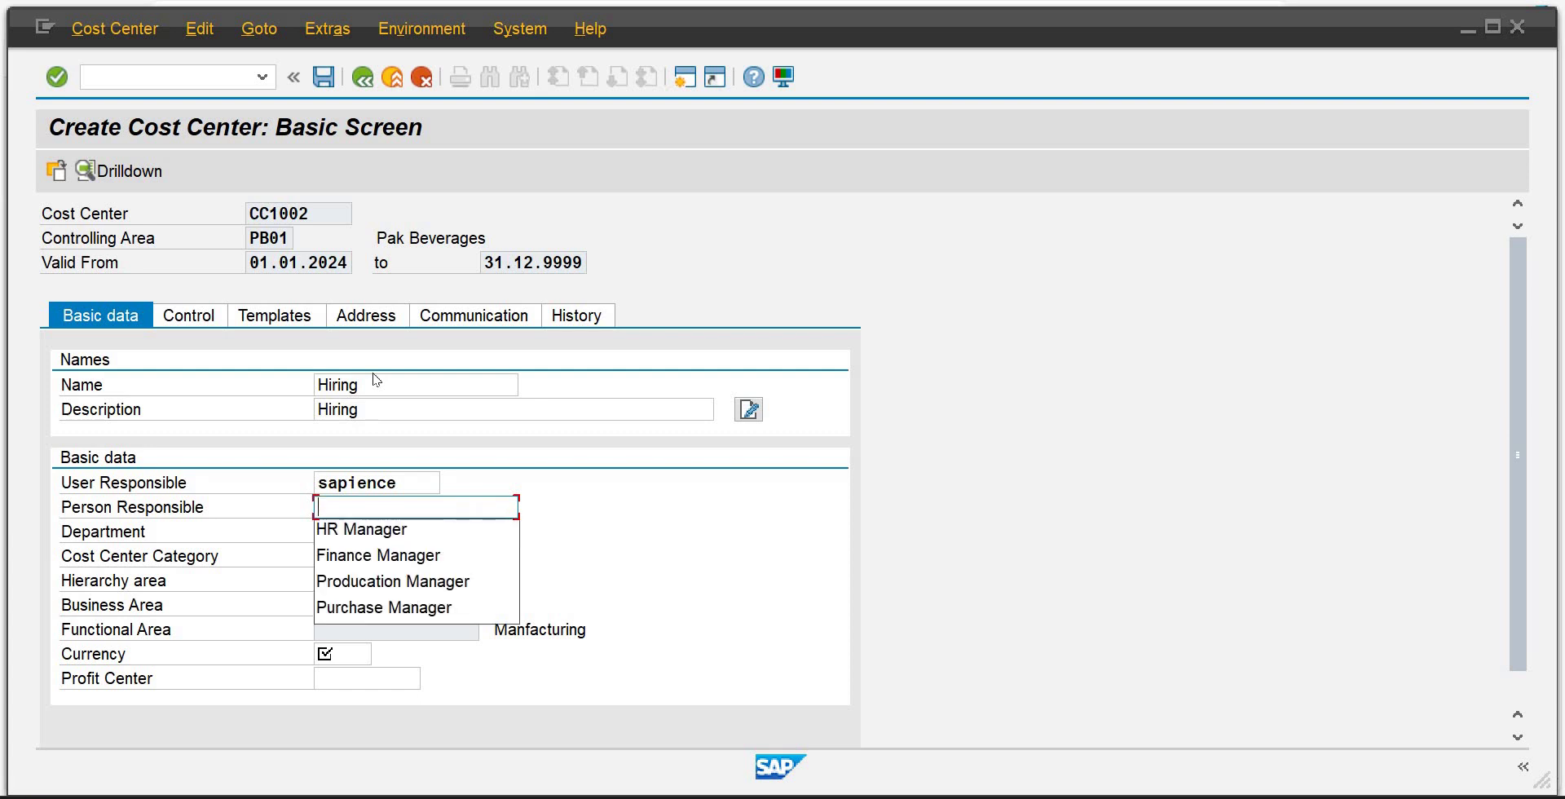
text(sa)
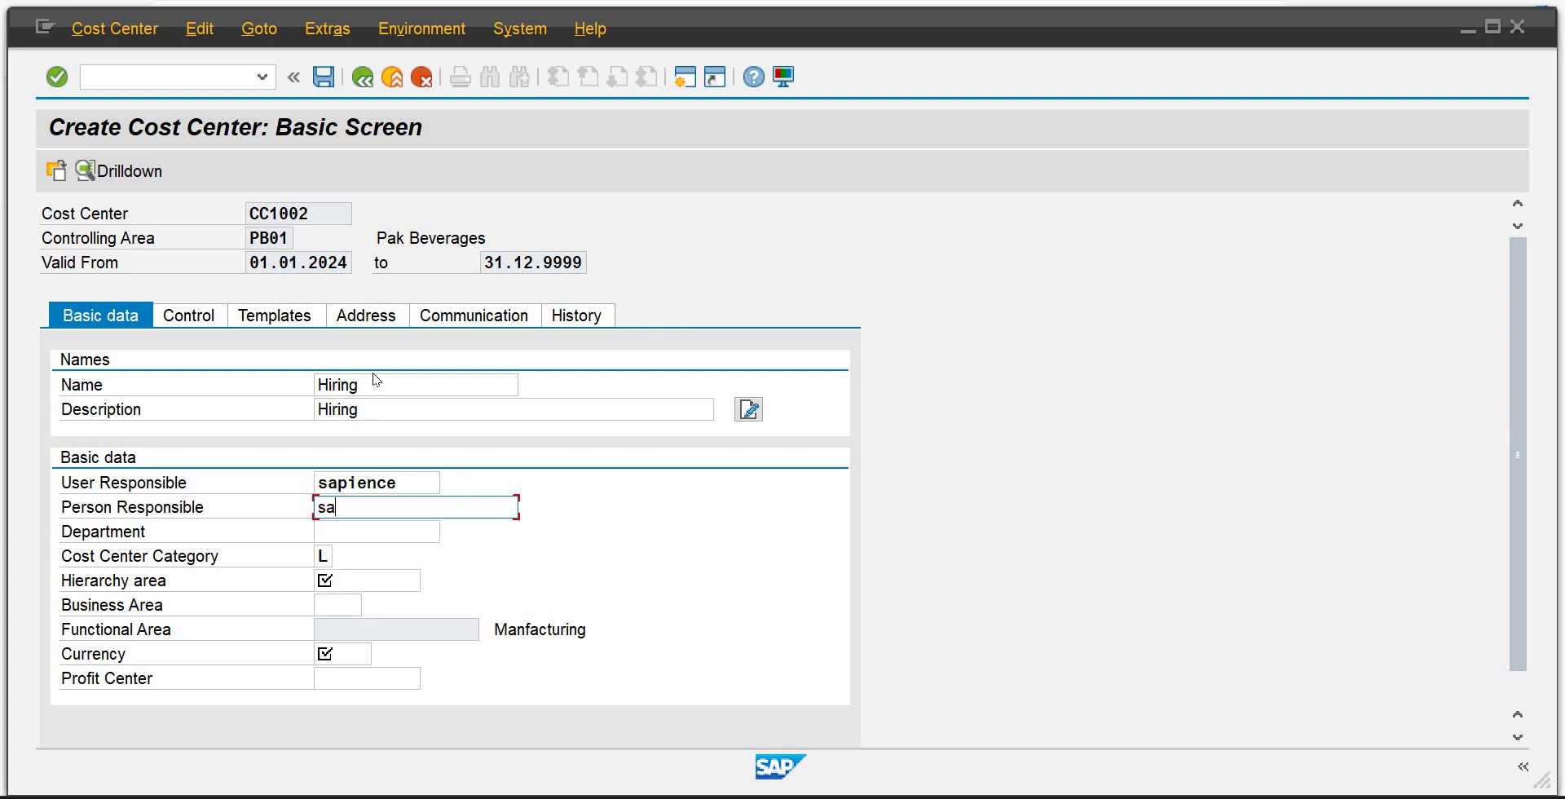
key(BackSpace)
key(Down)
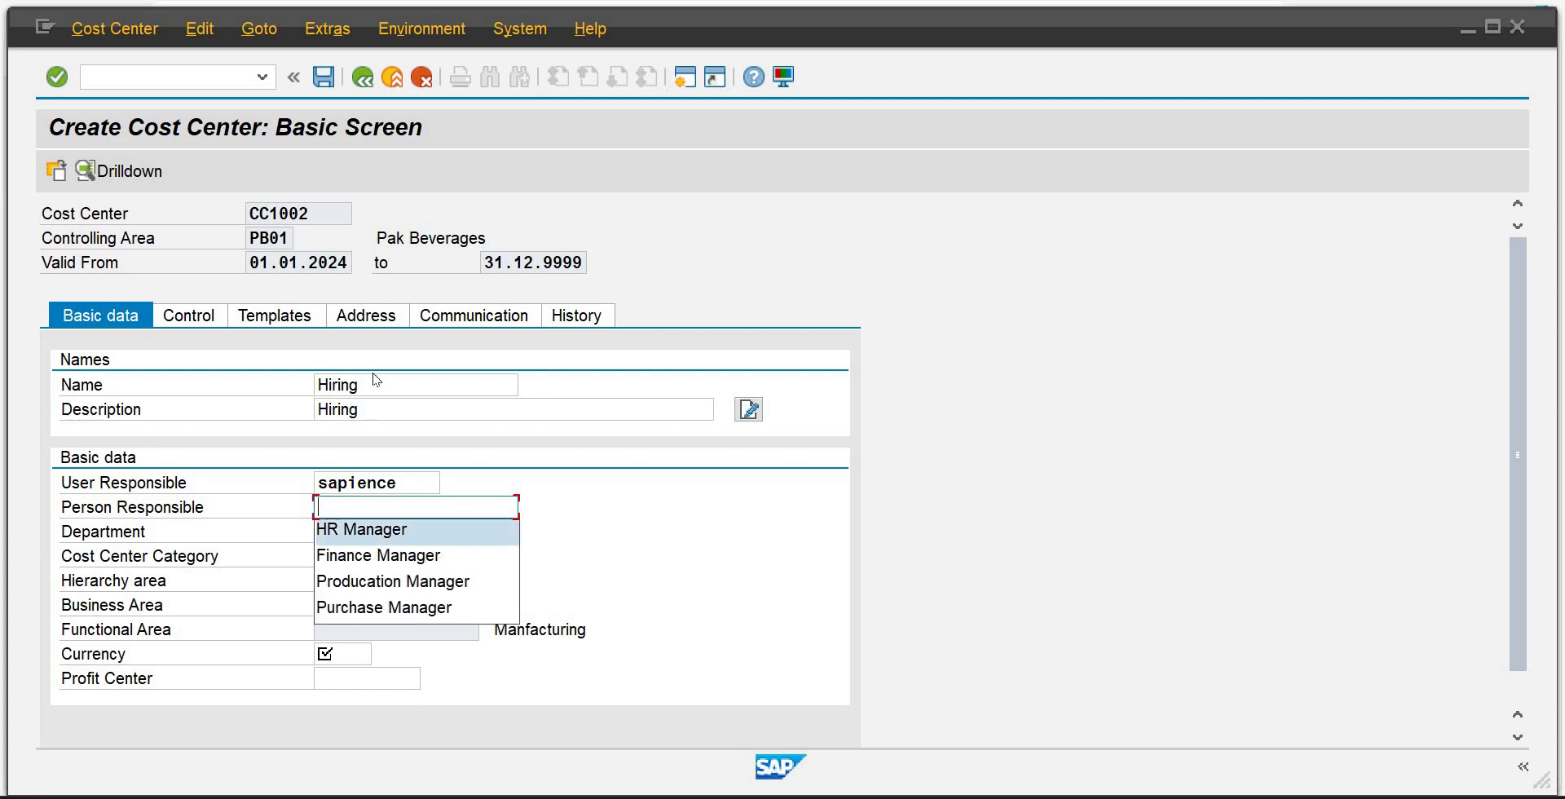
key(Return)
key(Tab)
key(Tab)
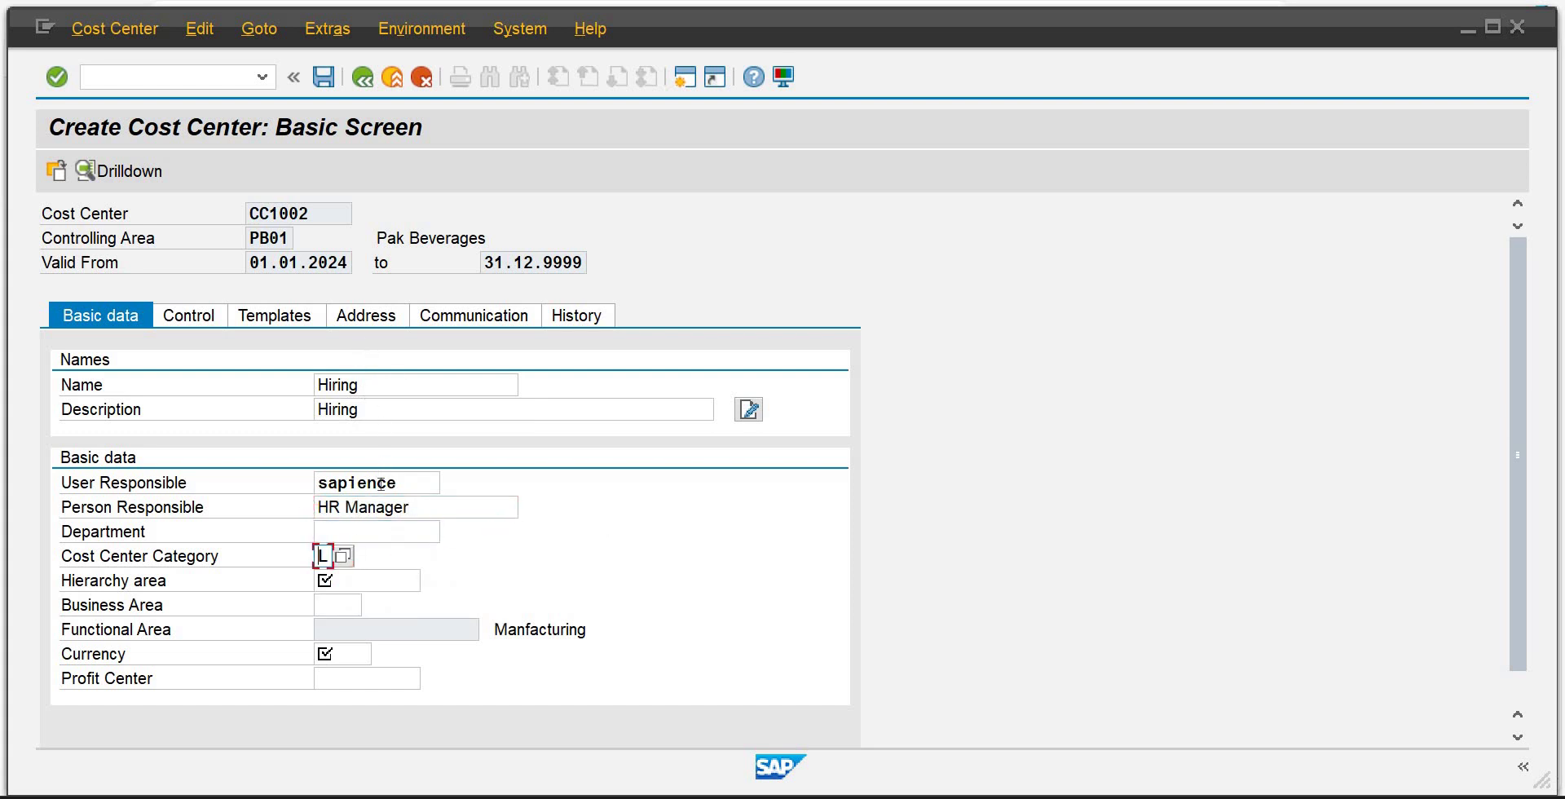
Set CC1002's department to HR and its hierarchy area to shpb01, keeping cost center category L.
click(363, 529)
text(HR)
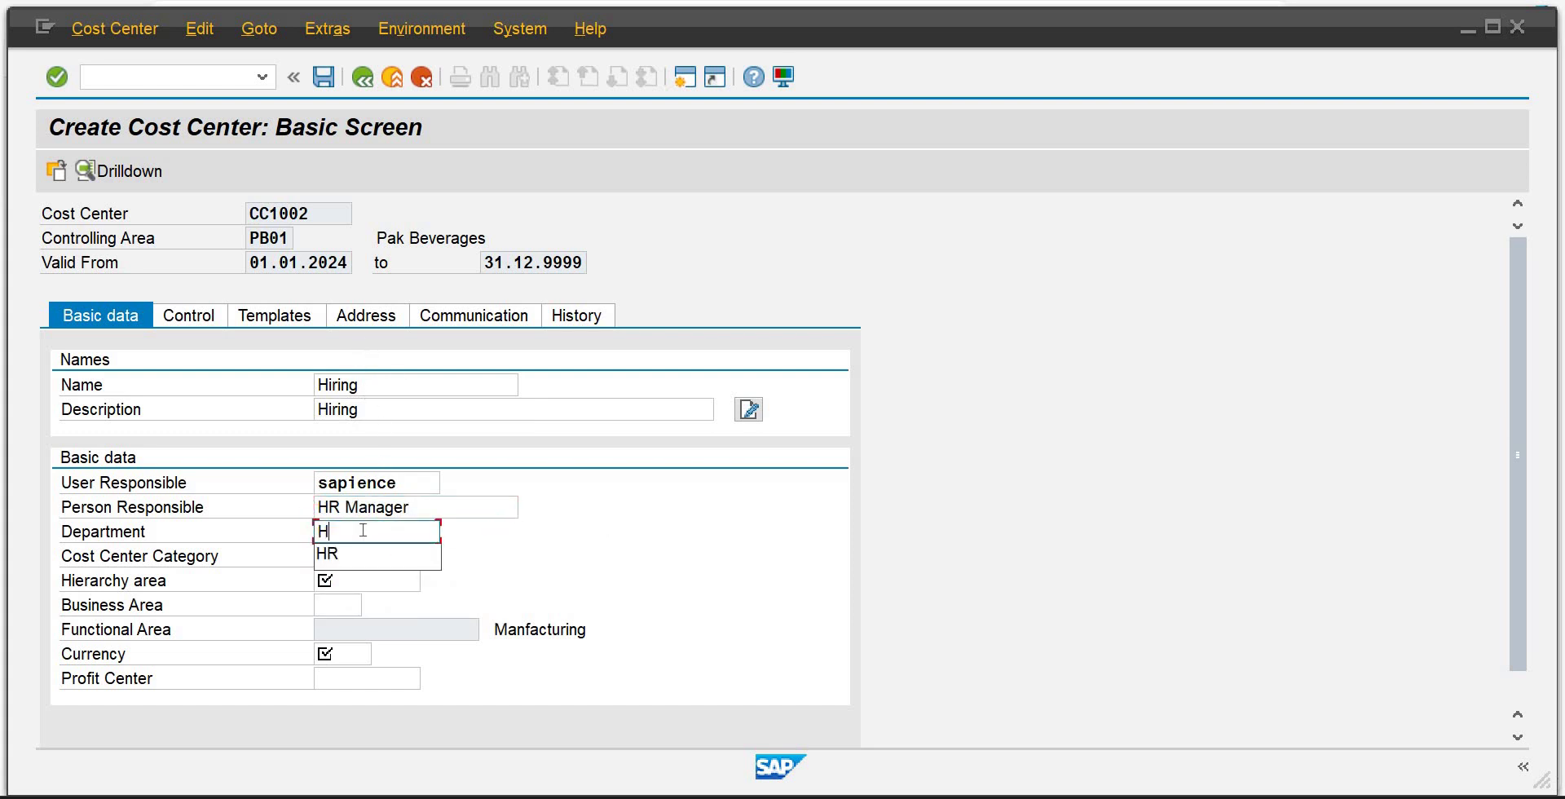
key(Tab)
key(Tab)
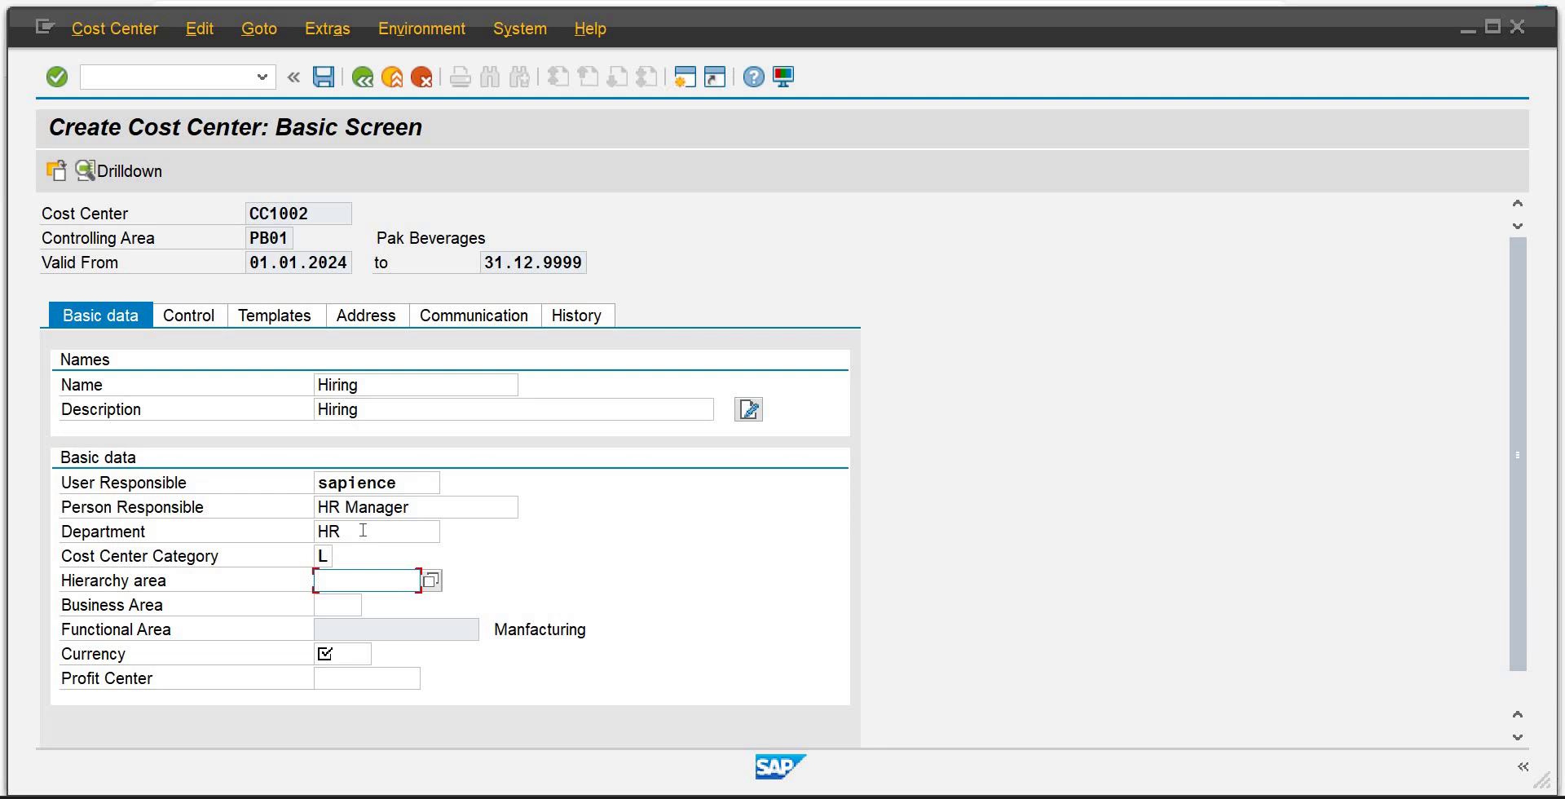
text(s)
key(Down)
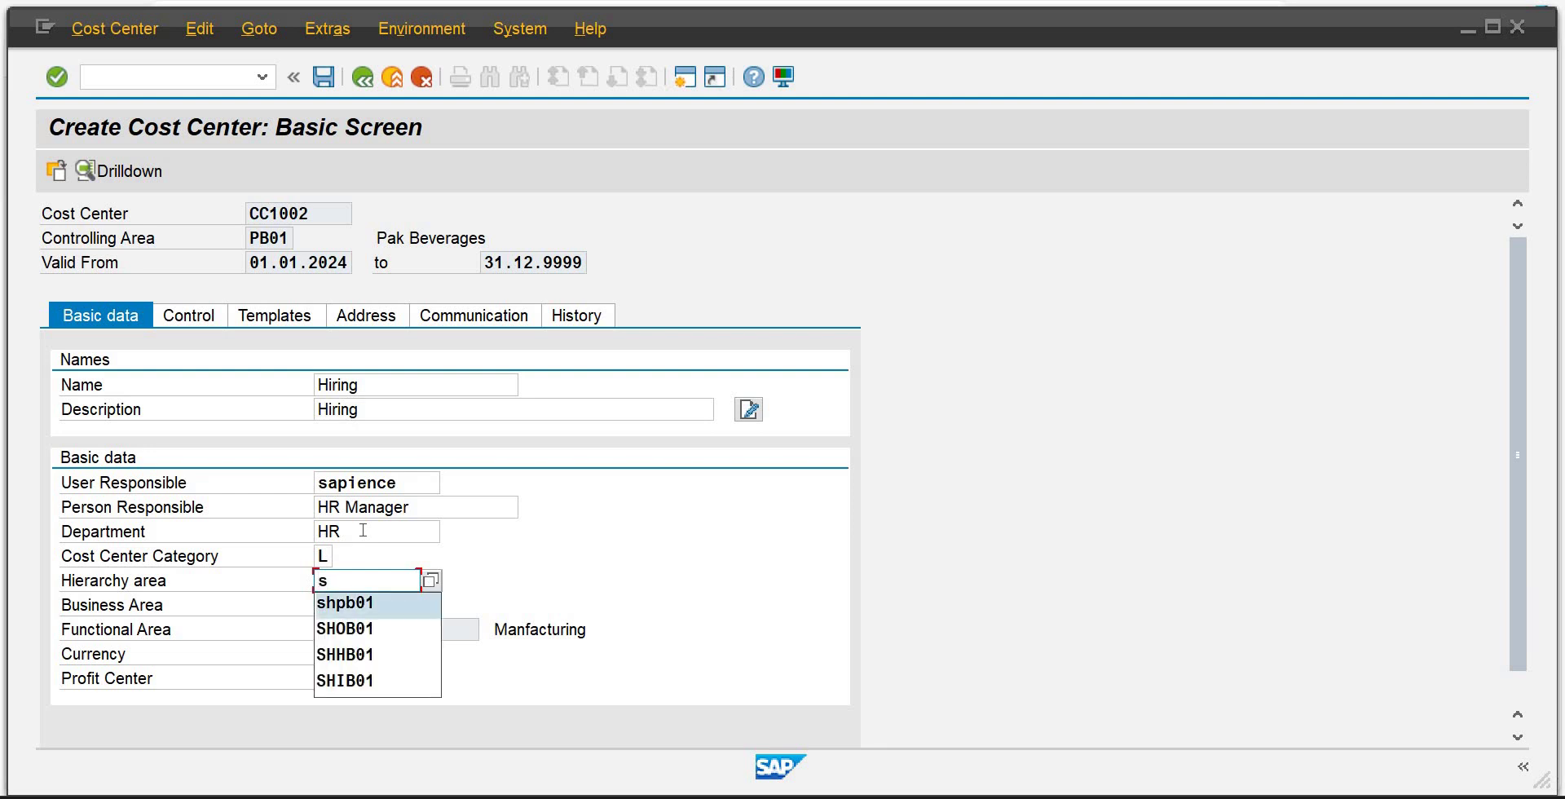
key(Tab)
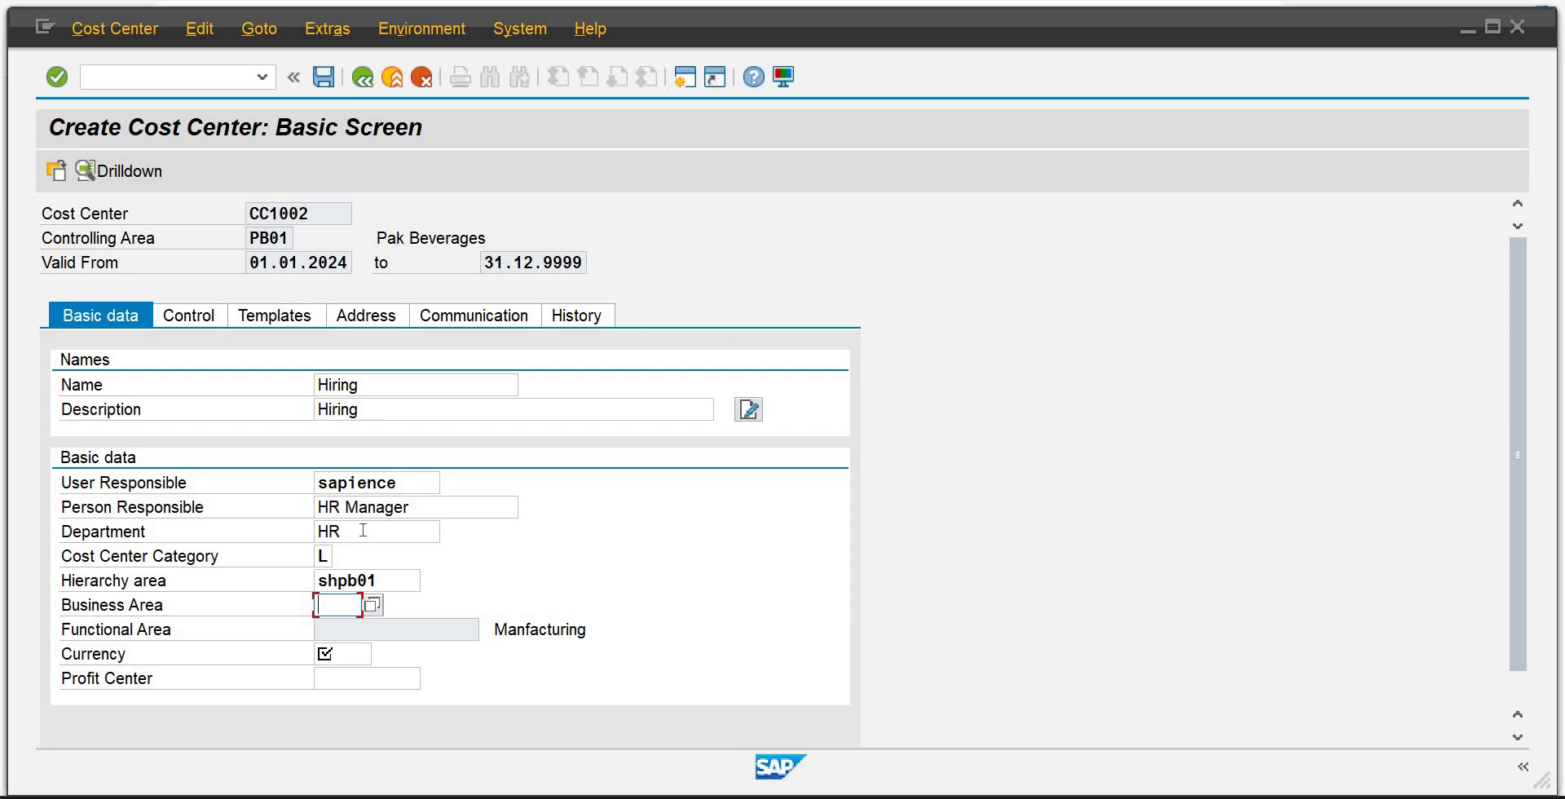
Assign business area bapb, currency pkr and profit center PC1001 to CC1002 and save the cost center.
text(bapb)
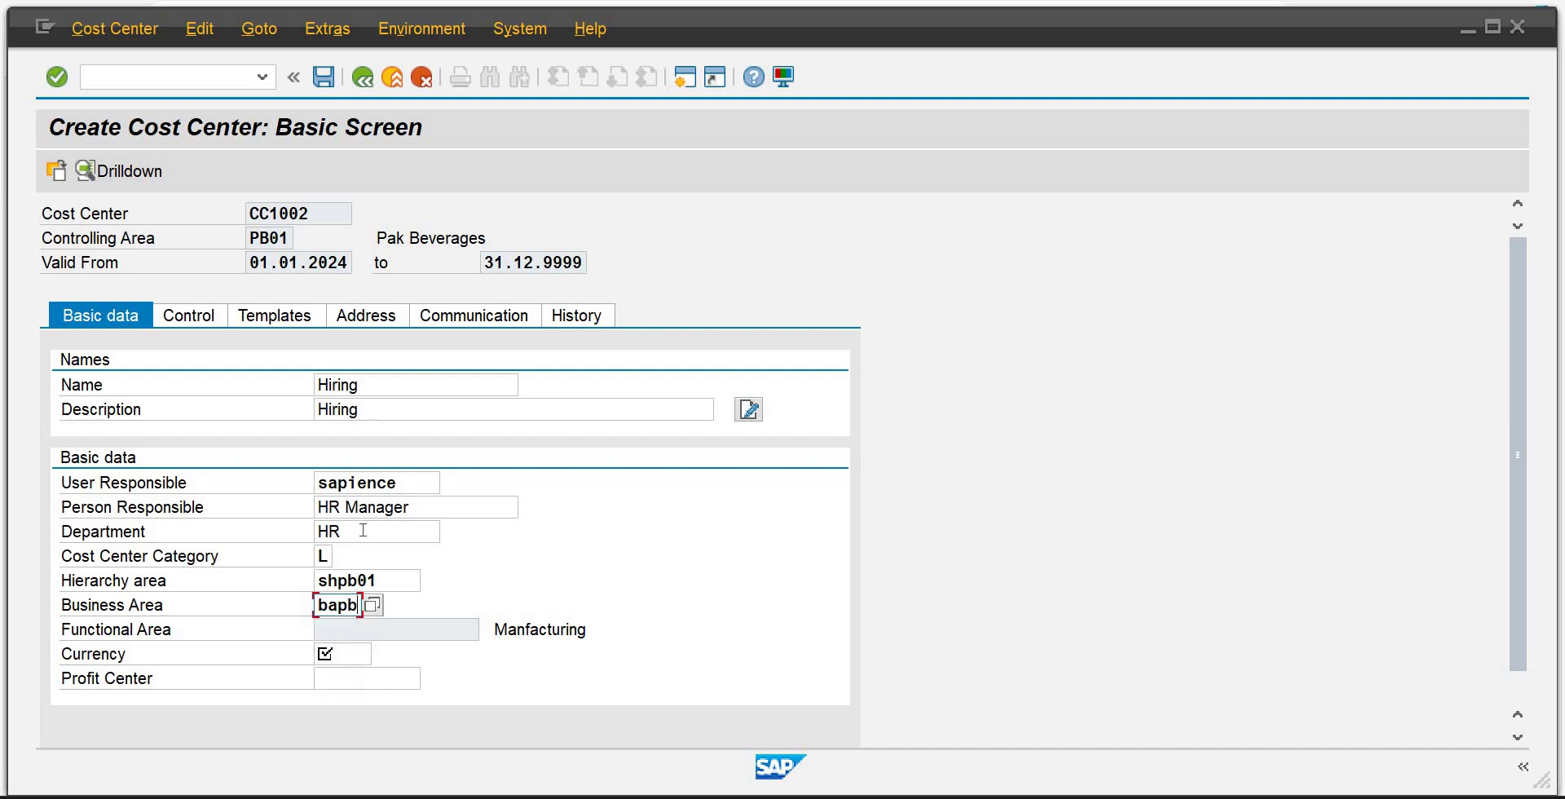
key(Tab)
text(pkr)
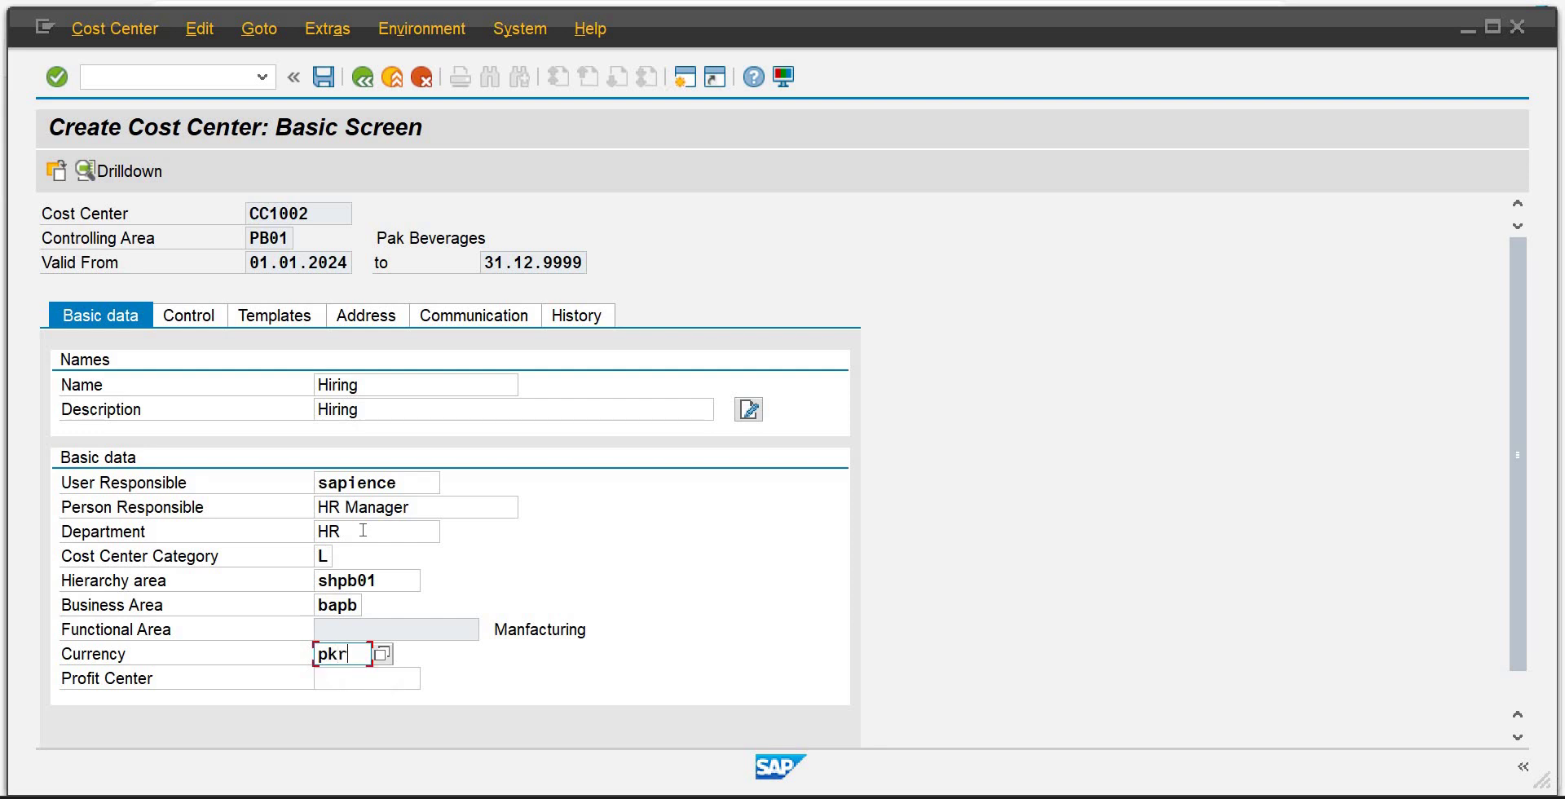
key(Tab)
text(p)
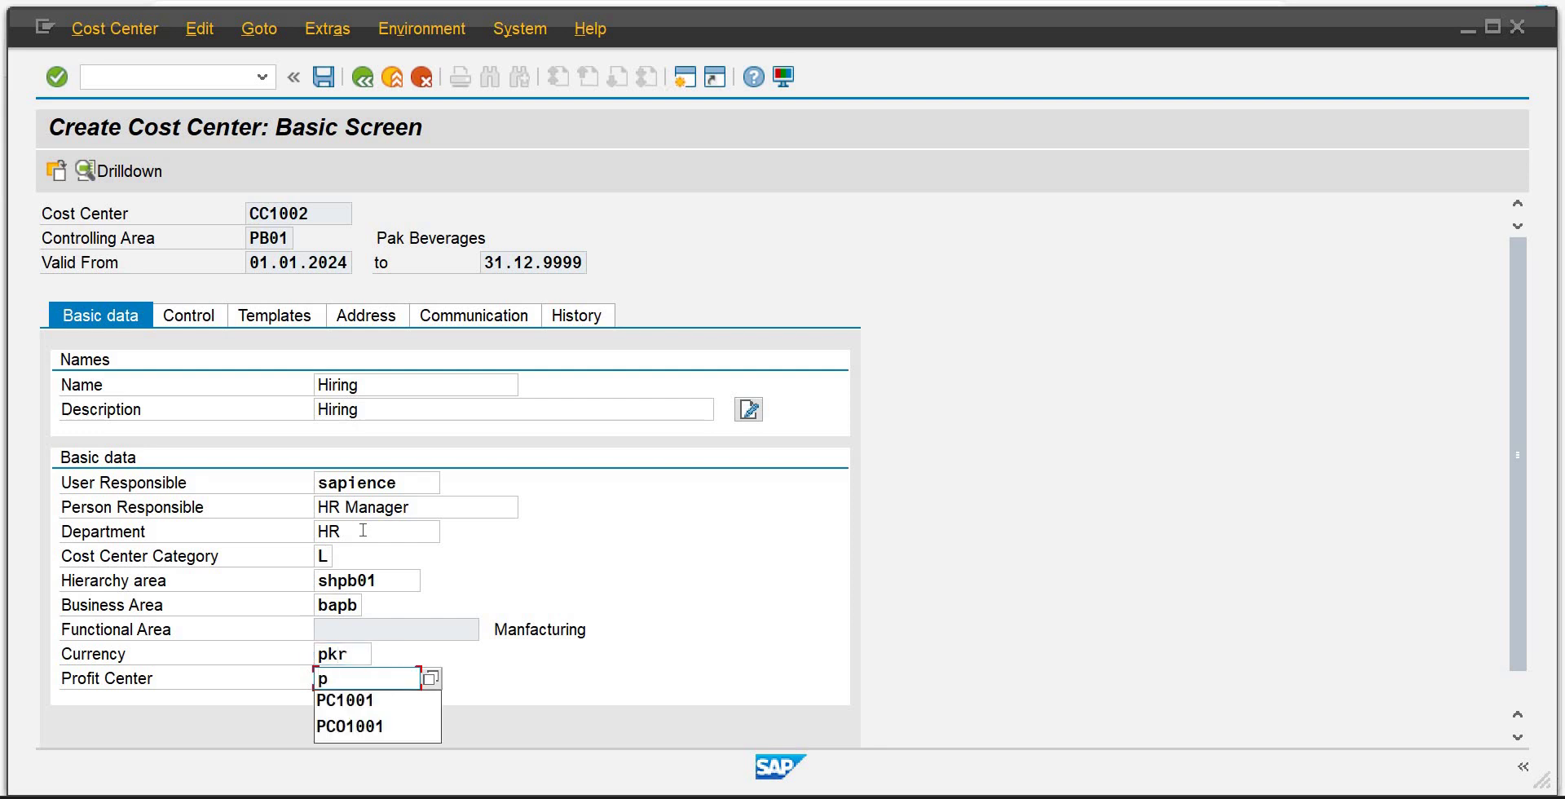
key(Down)
key(Return)
key(Return)
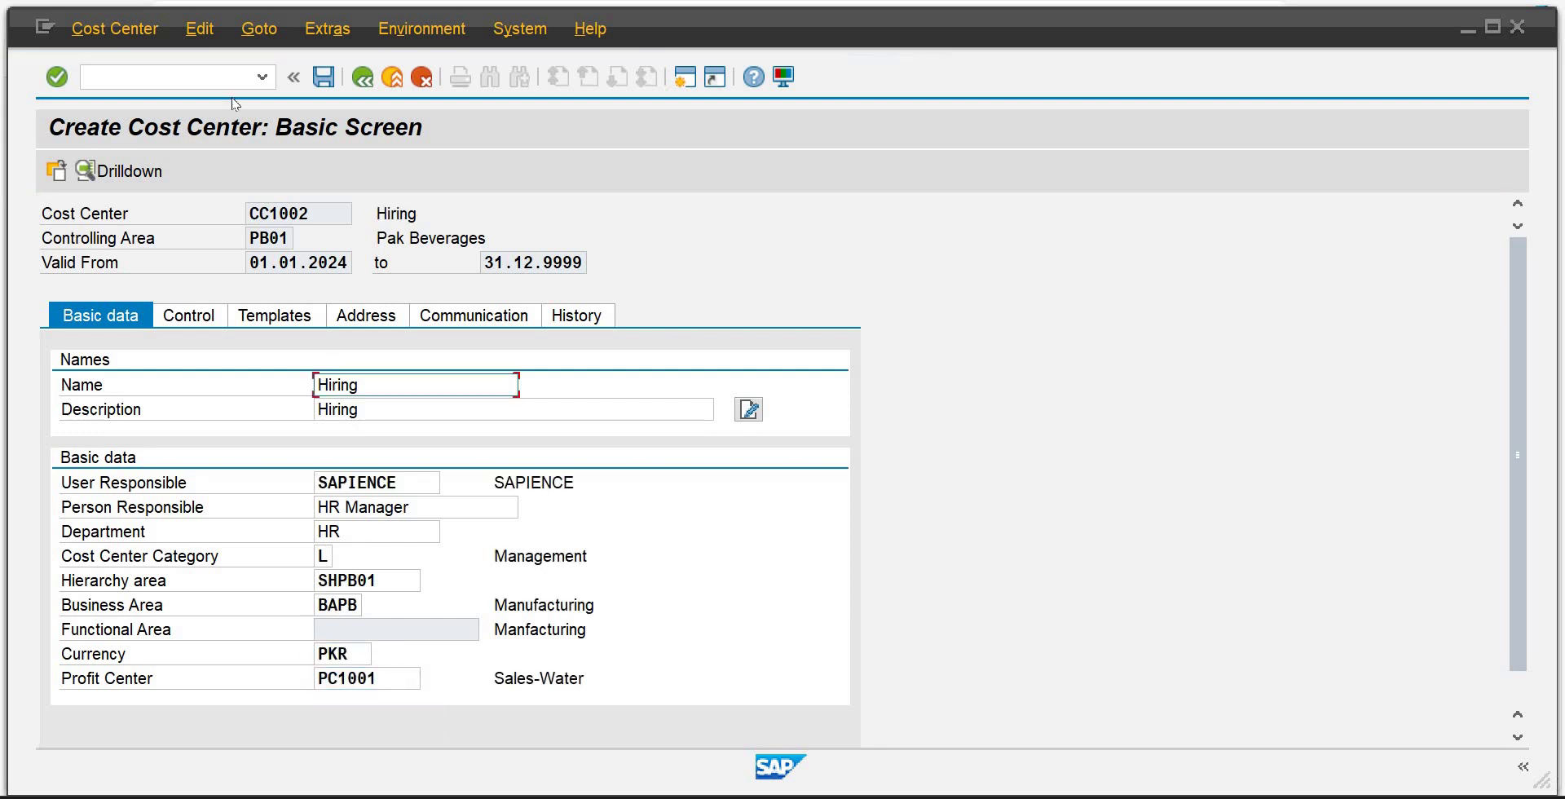
click(324, 77)
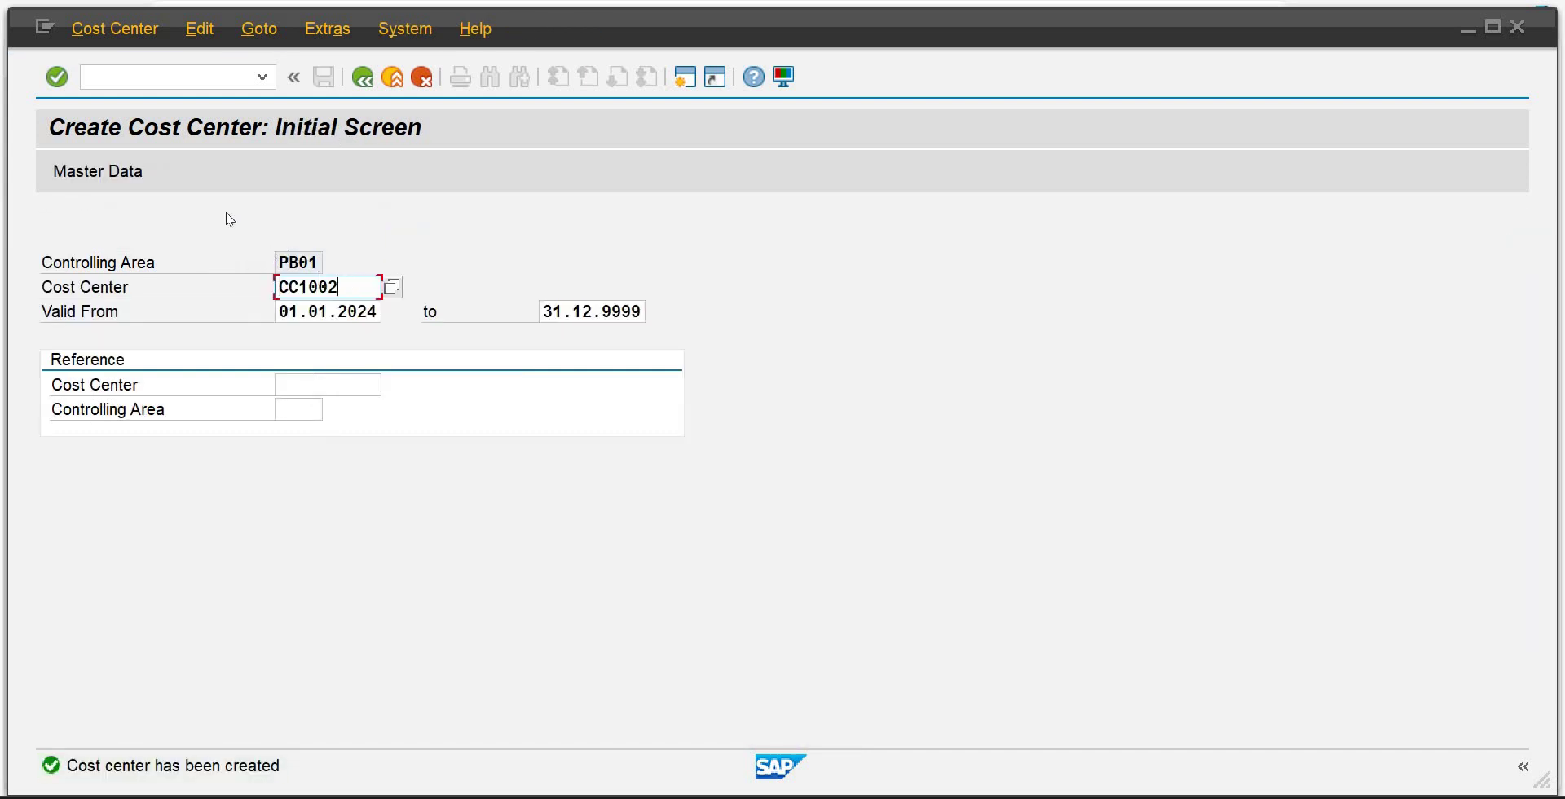
Start cost center CC2001 with the same validity dates and open its master data.
key(BackSpace)
key(BackSpace)
key(BackSpace)
key(BackSpace)
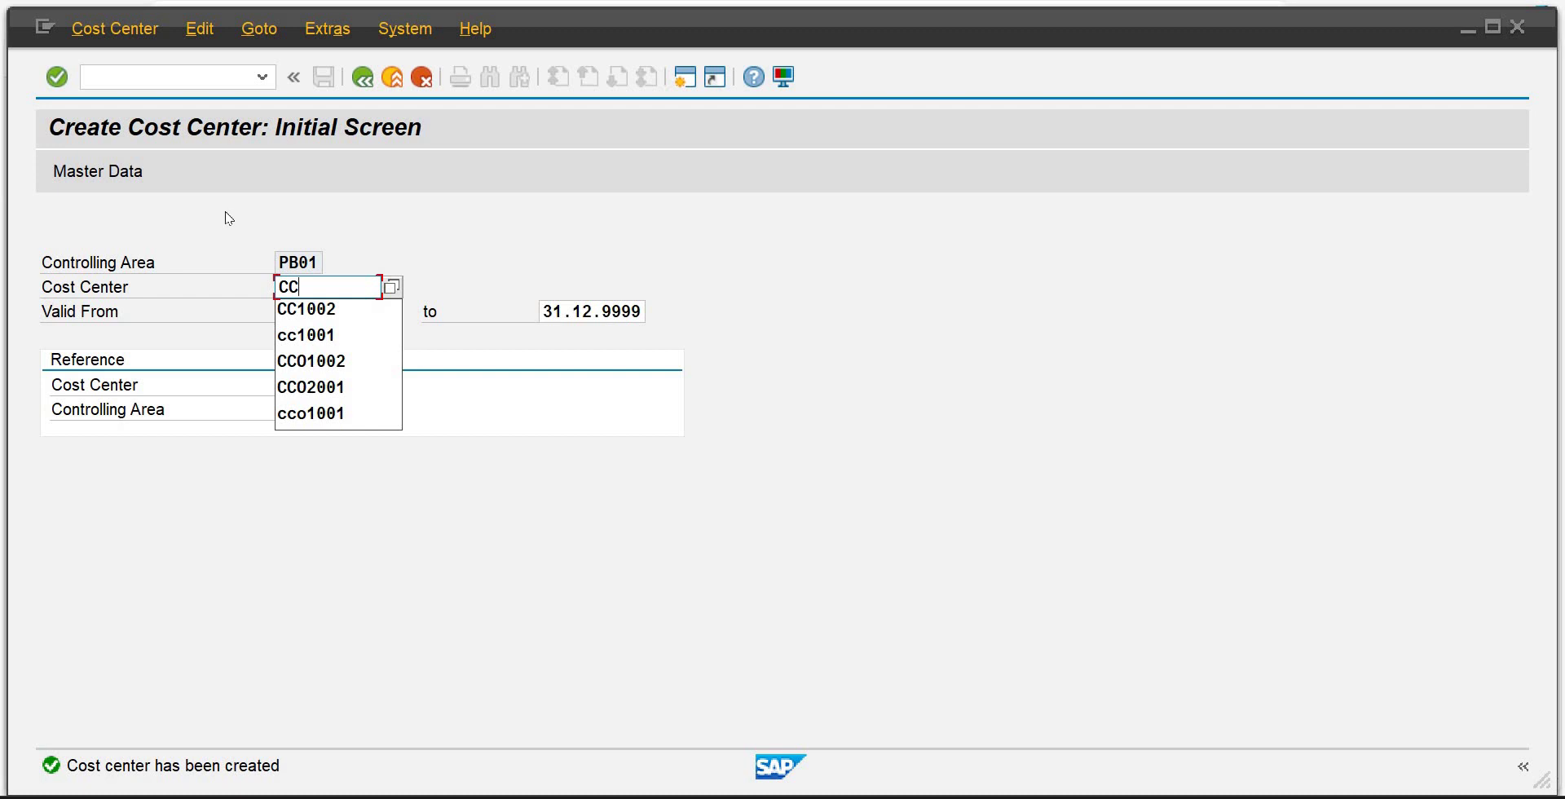
text(2001)
key(Return)
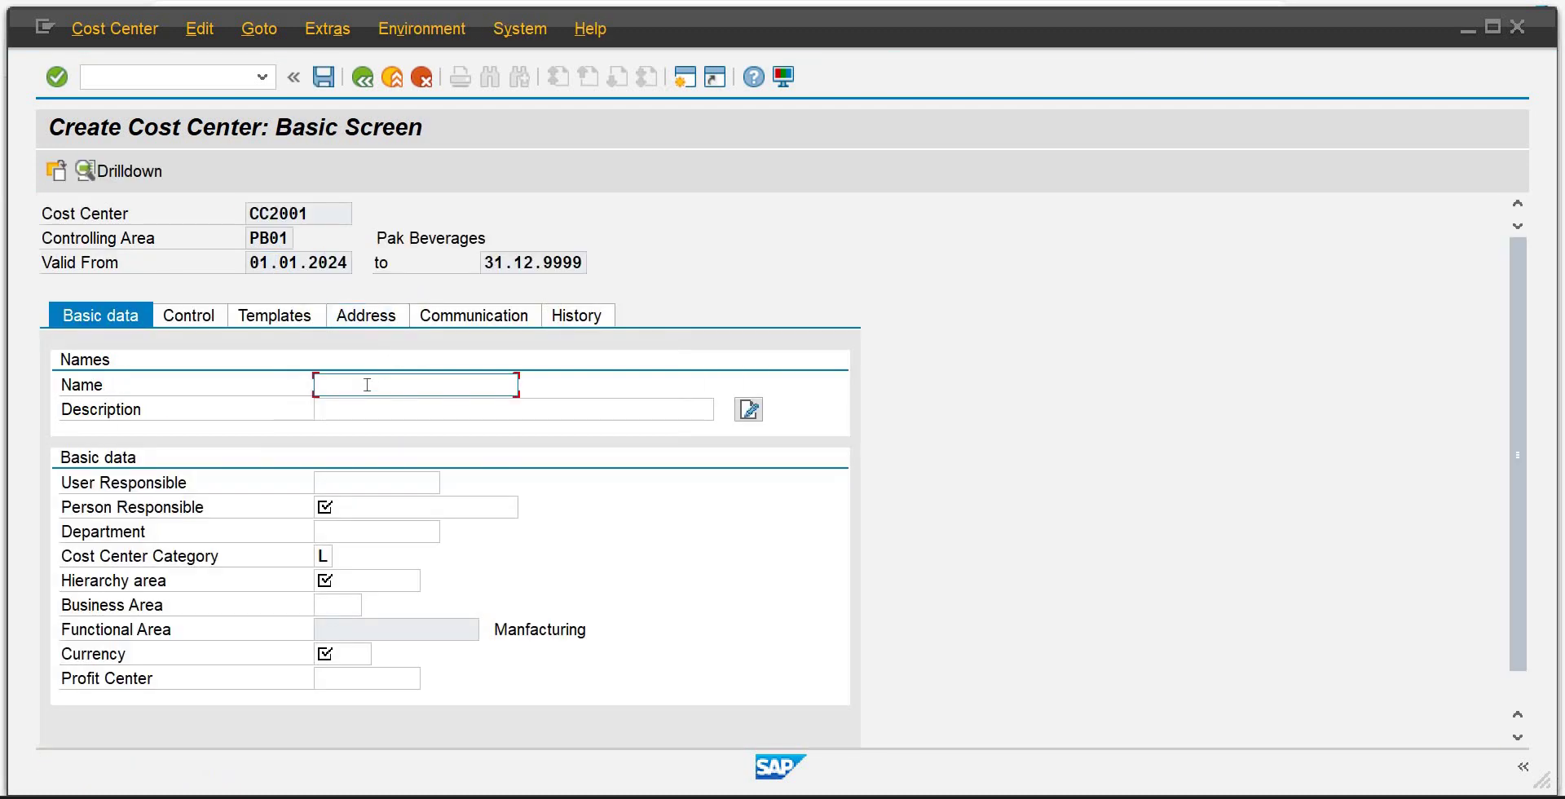
Set both the name and the description of CC2001 to Finance Dept.
text(Fina)
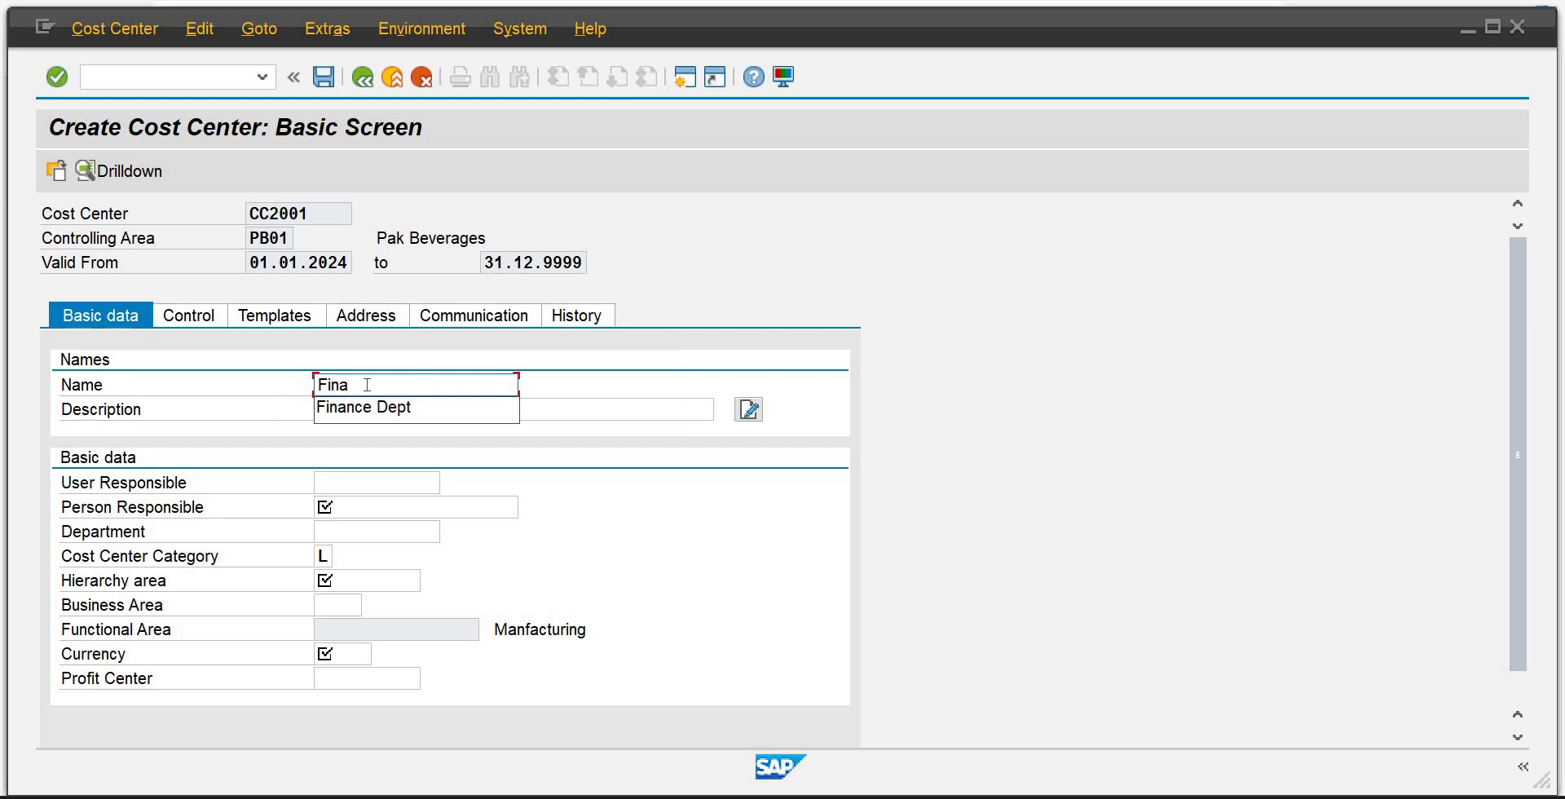
key(Down)
key(Return)
key(Tab)
text(F)
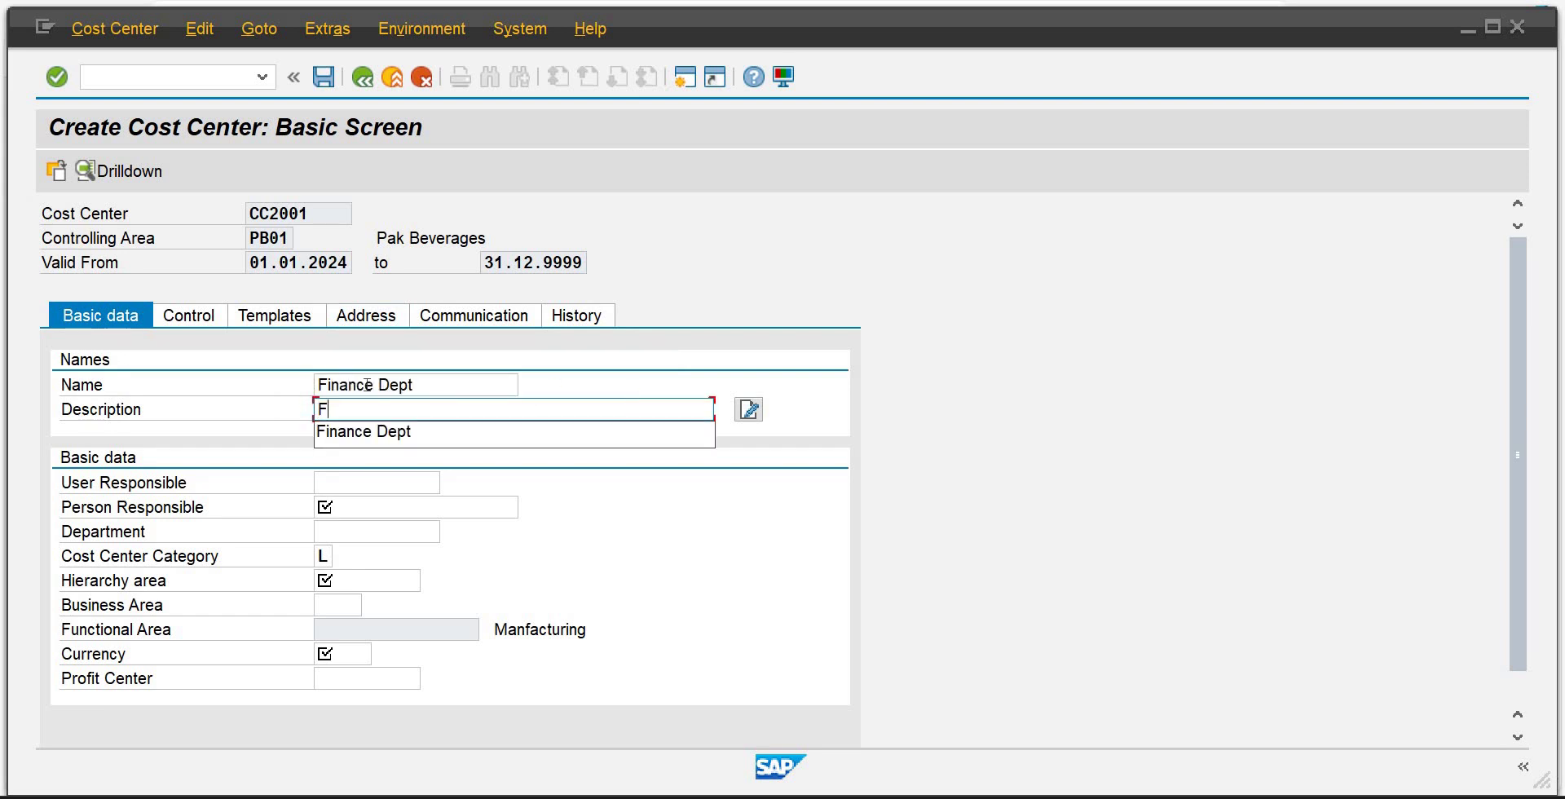
key(Down)
key(Return)
key(Tab)
key(Tab)
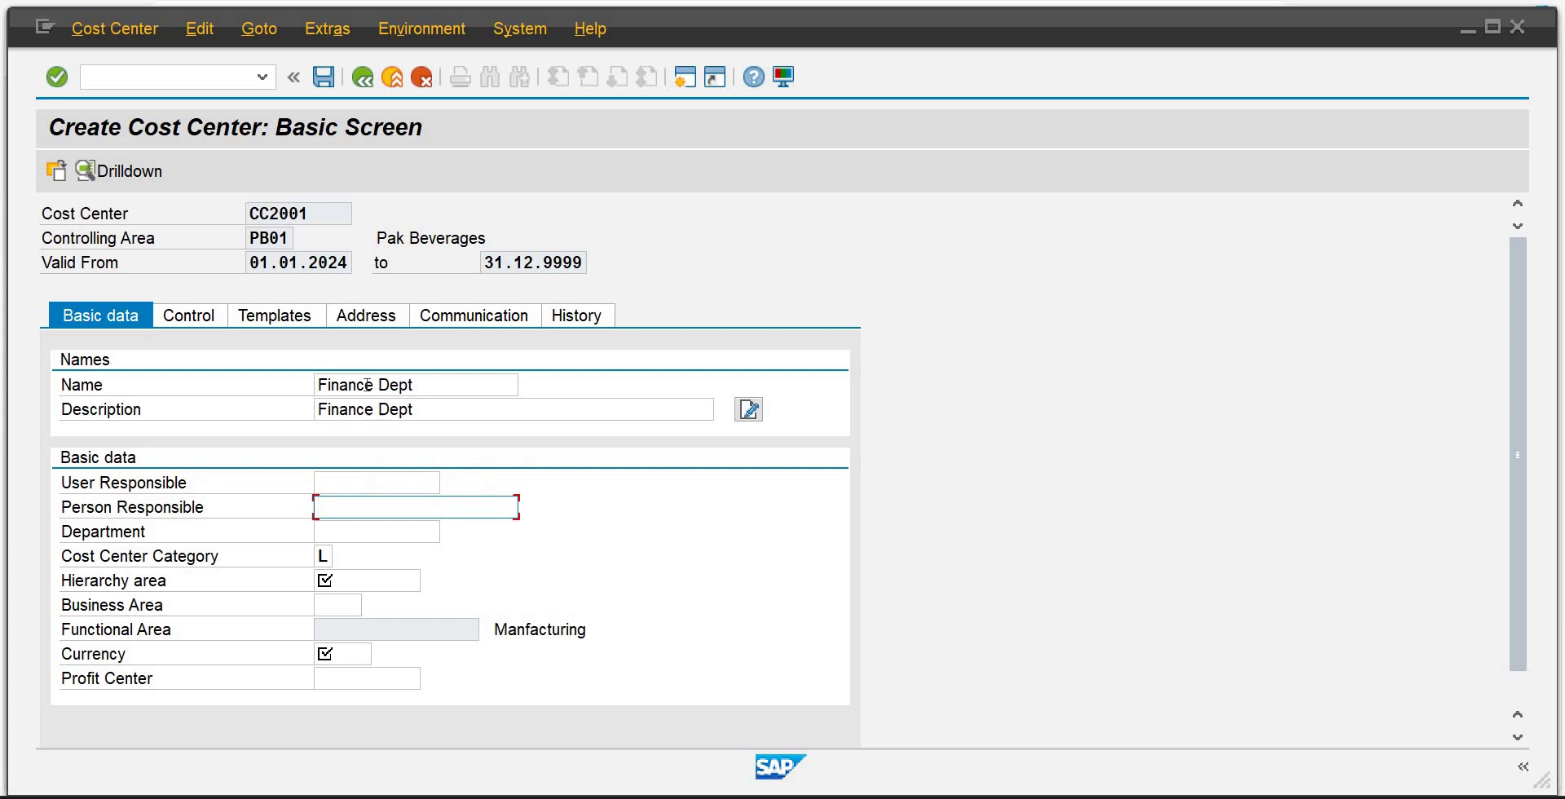
Set CC2001's user responsible to sapience and its person responsible to Finance Manager.
click(373, 475)
text(s)
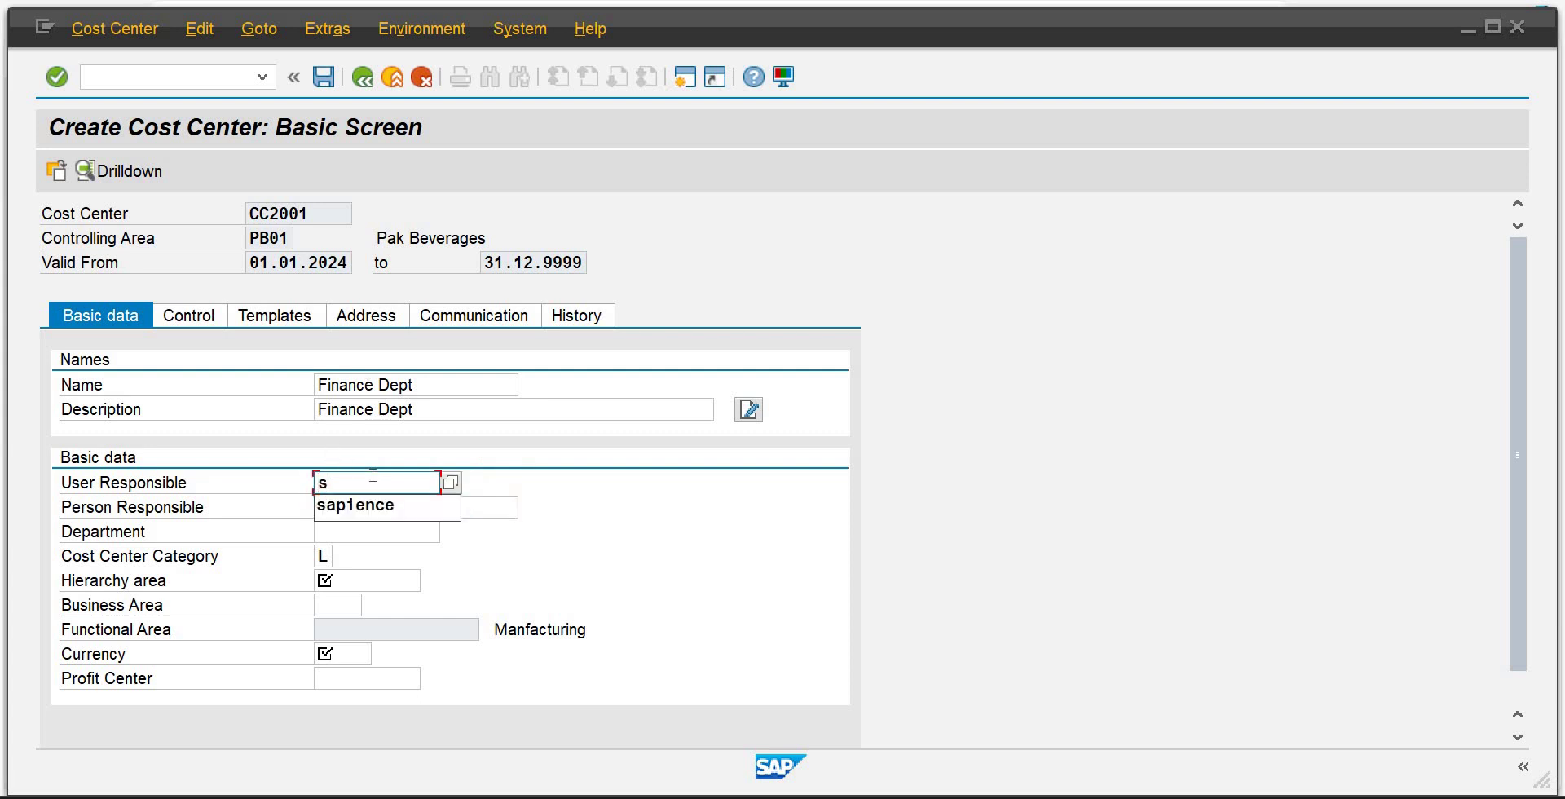
key(Down)
key(Return)
key(Tab)
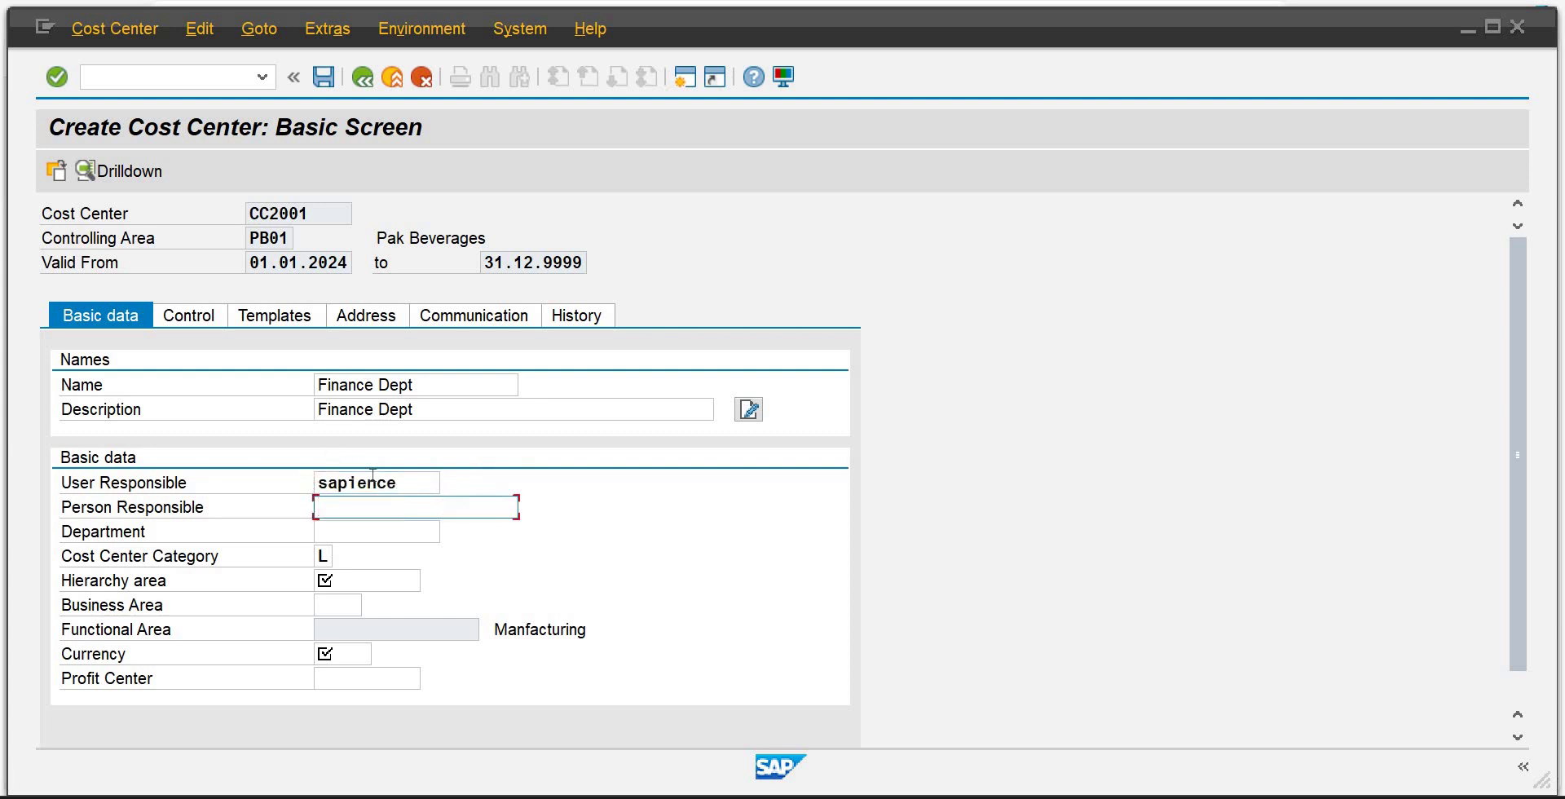
text(s)
key(BackSpace)
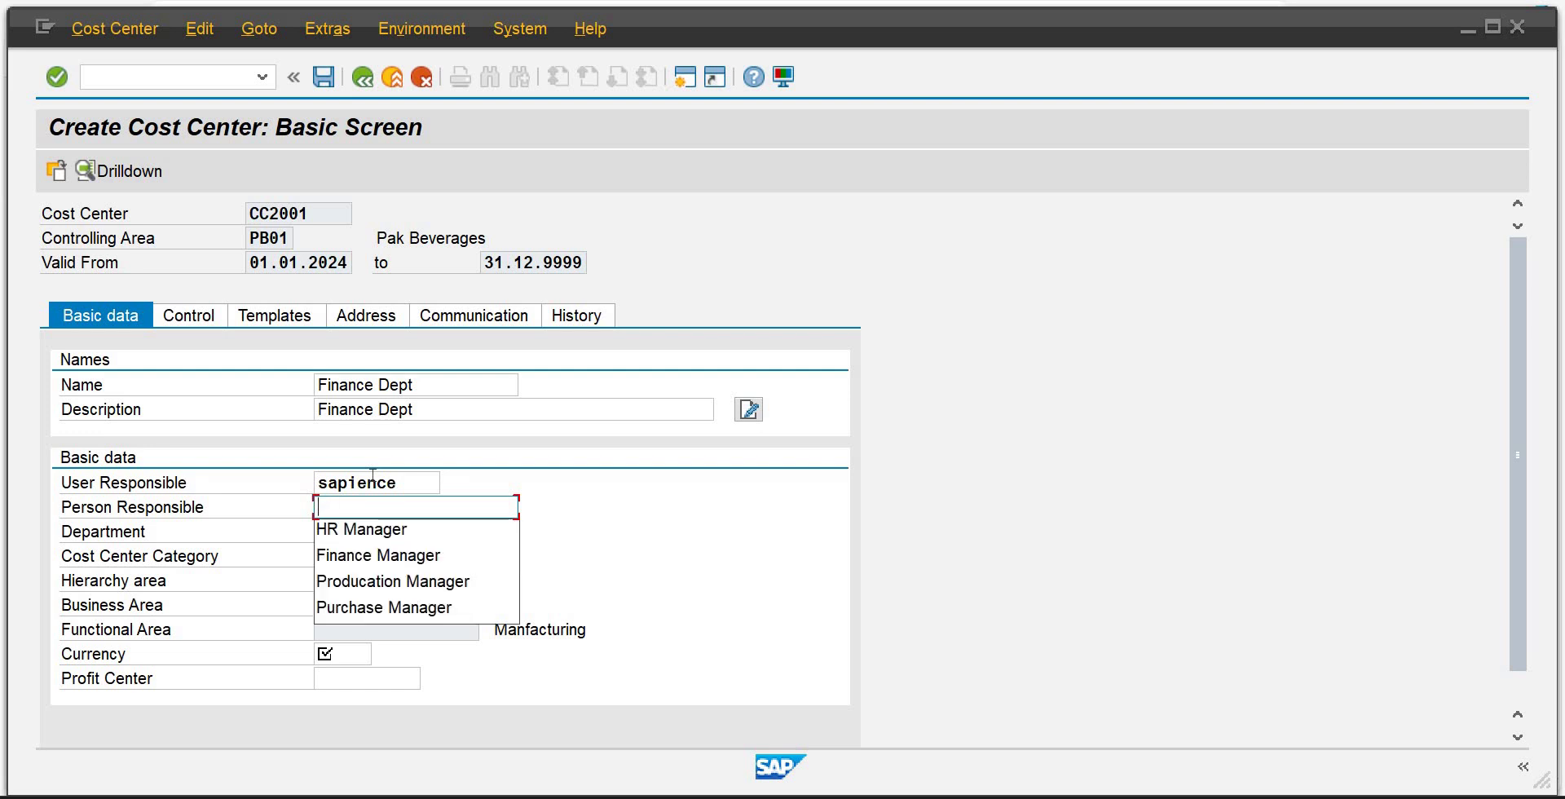
key(Down)
key(Down)
key(Return)
key(Tab)
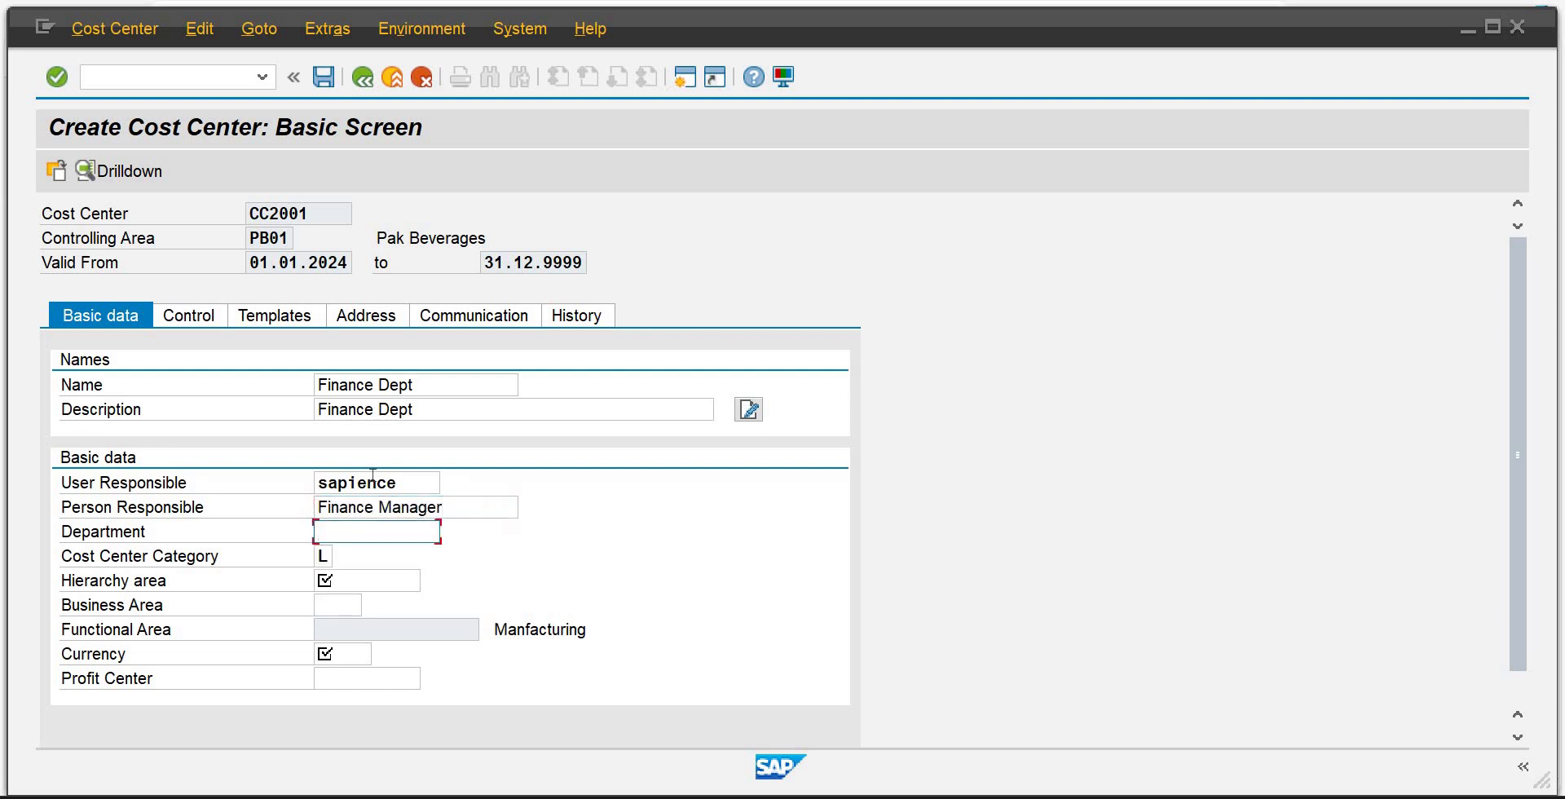
Set CC2001's department to Finance, cost center category to L and hierarchy area to shpb01.
text(F)
key(Down)
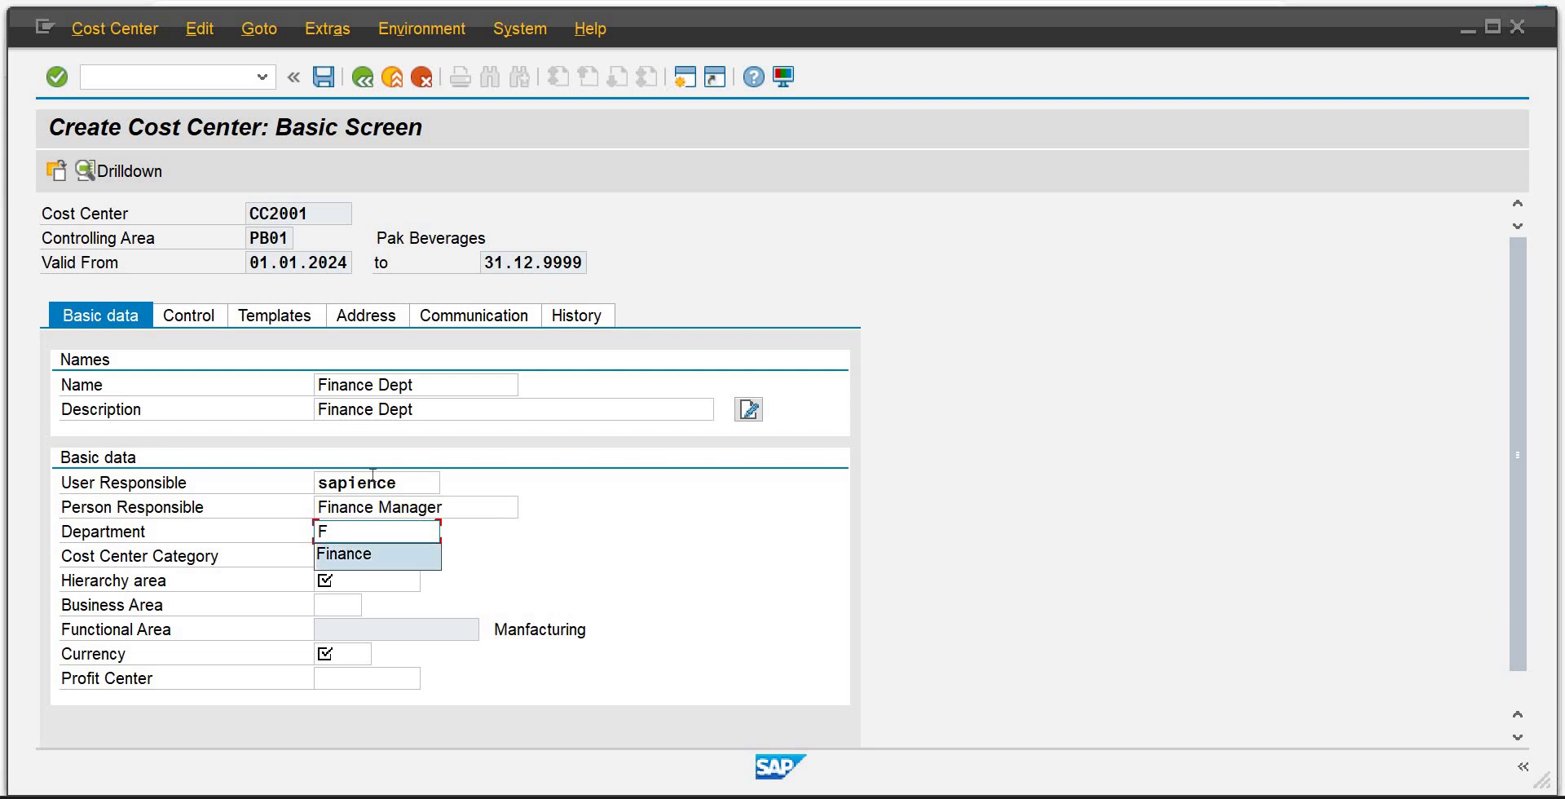
key(Return)
key(Tab)
text(L)
key(Tab)
text(s)
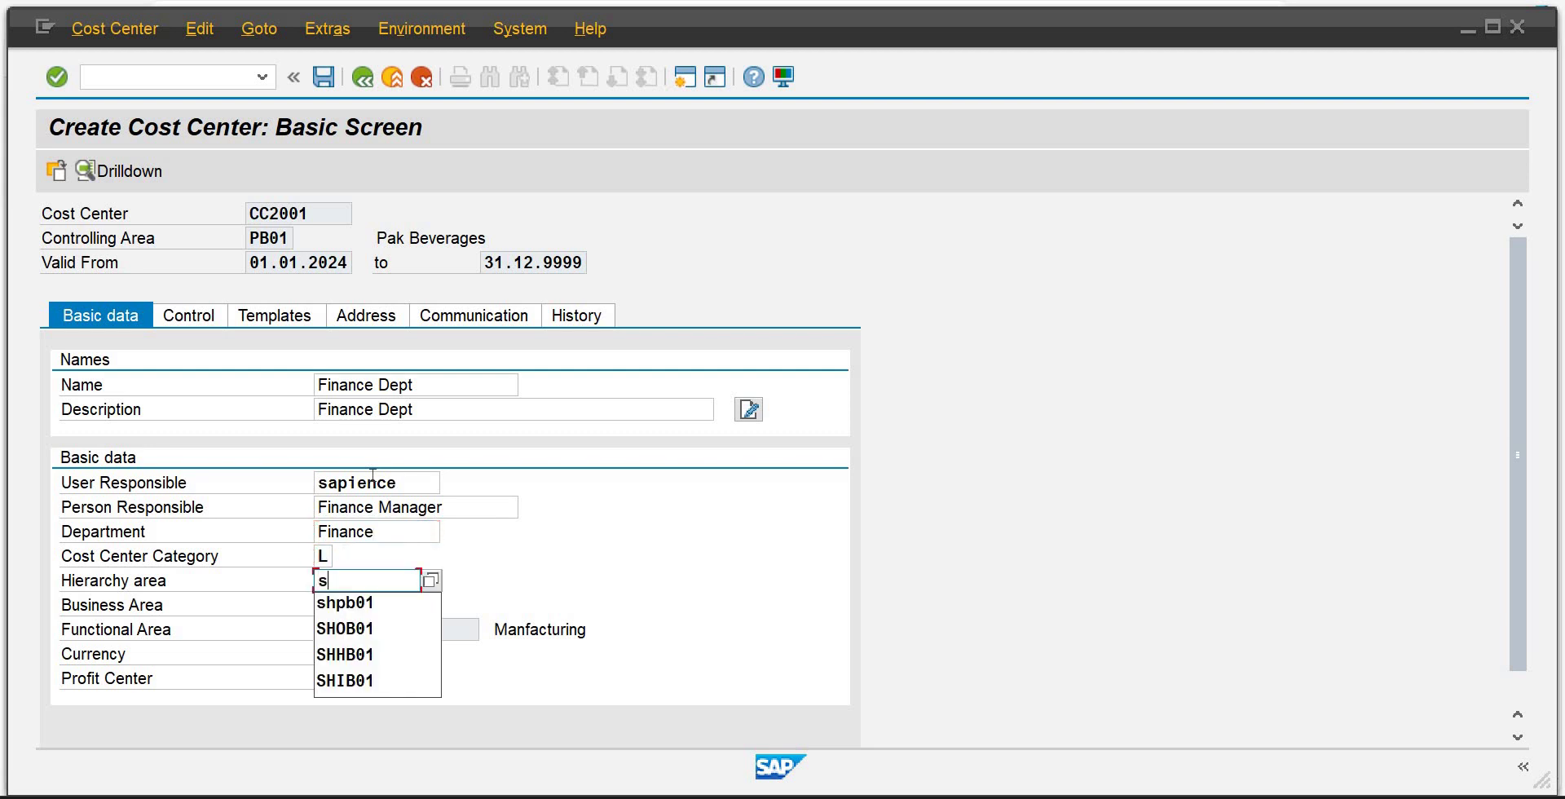
key(Down)
key(Return)
key(Tab)
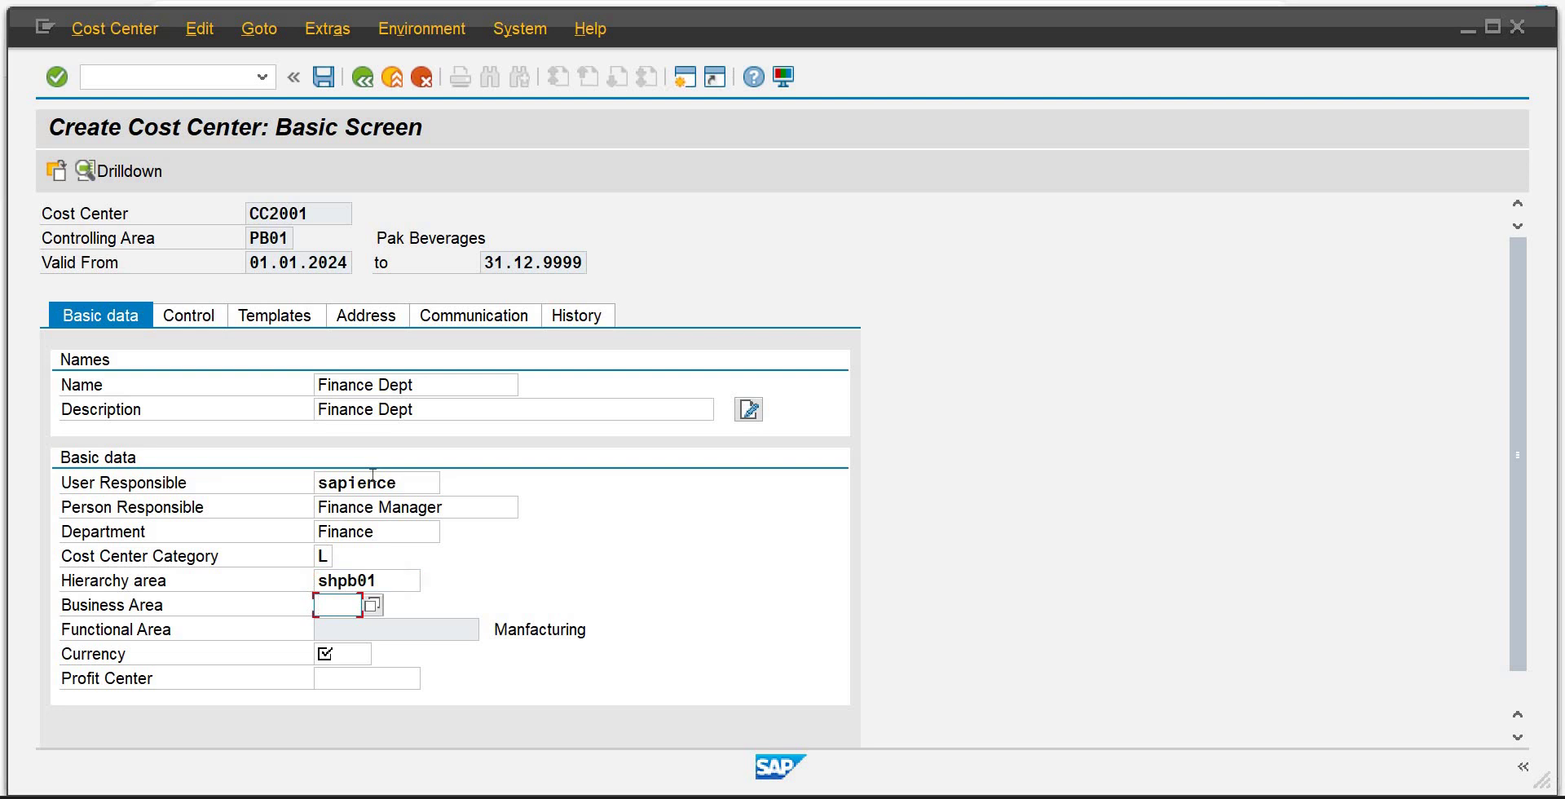
Set CC2001's business area to bapb and its currency to pkr.
text(ba)
key(Down)
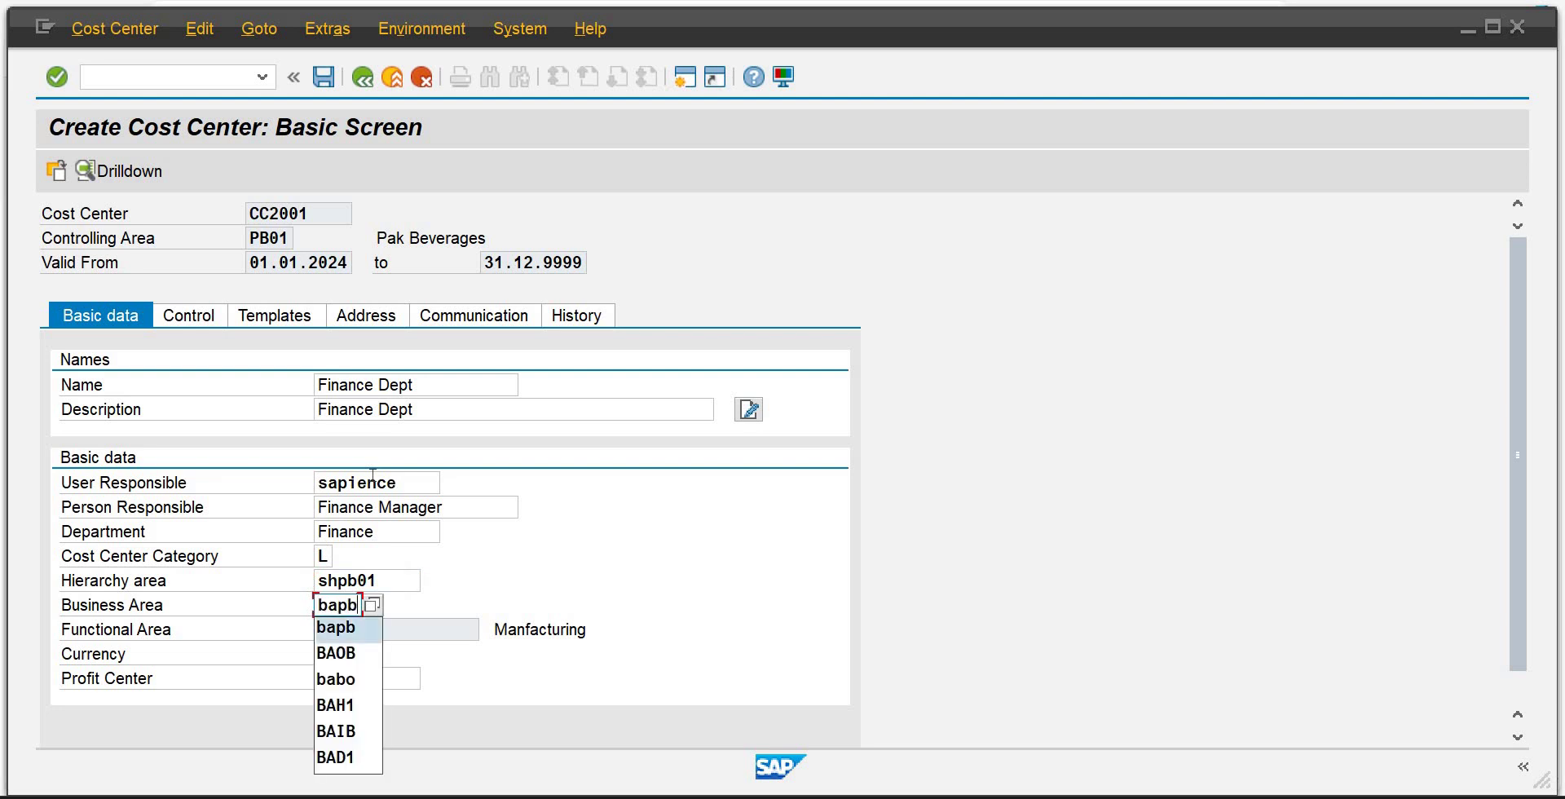
key(Return)
key(Tab)
text(p)
key(Down)
key(Return)
key(Tab)
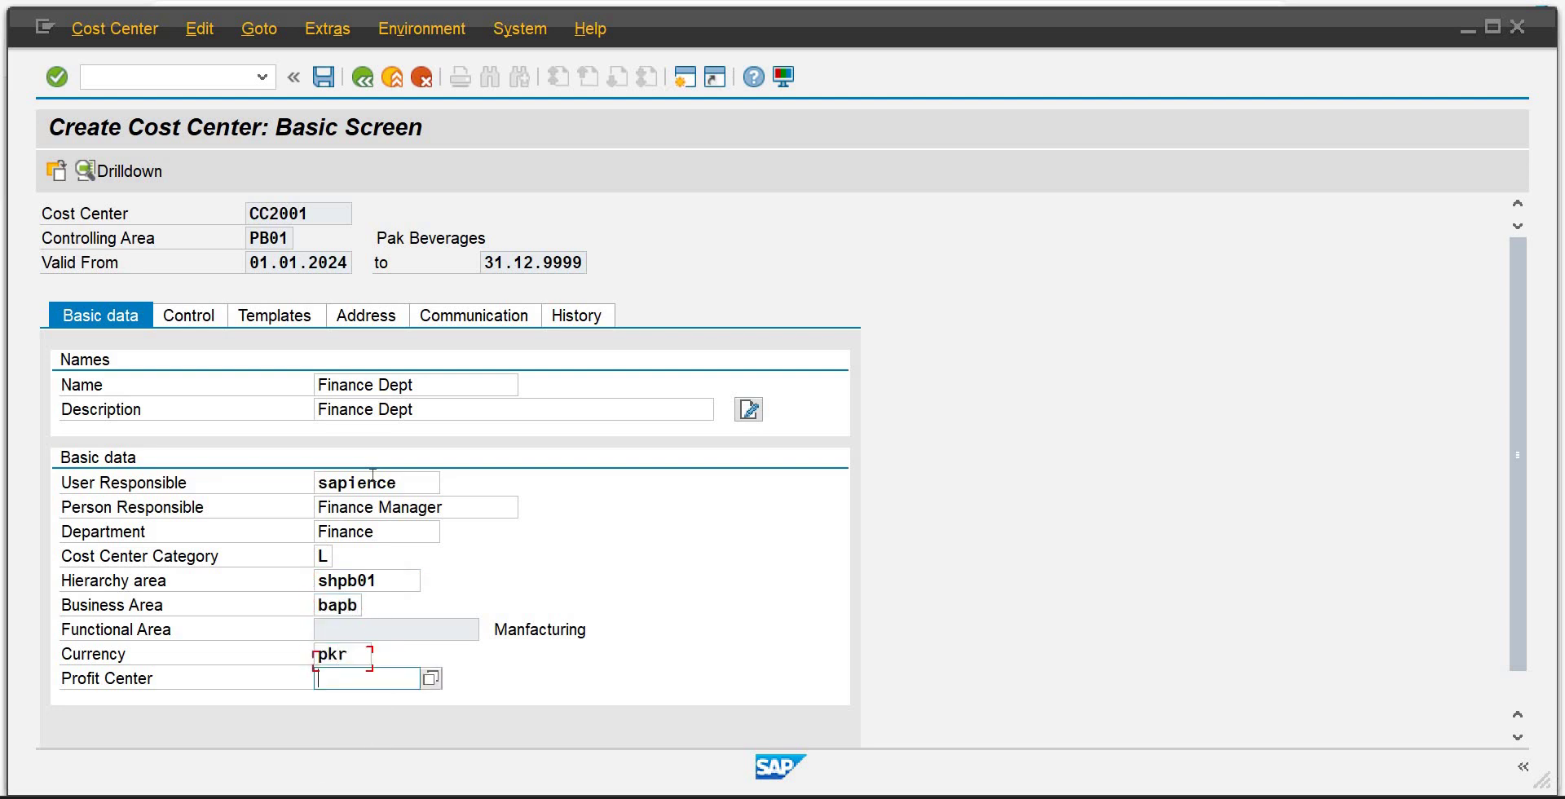
Assign profit center PC1001 to CC2001 and save the cost center.
text(pc)
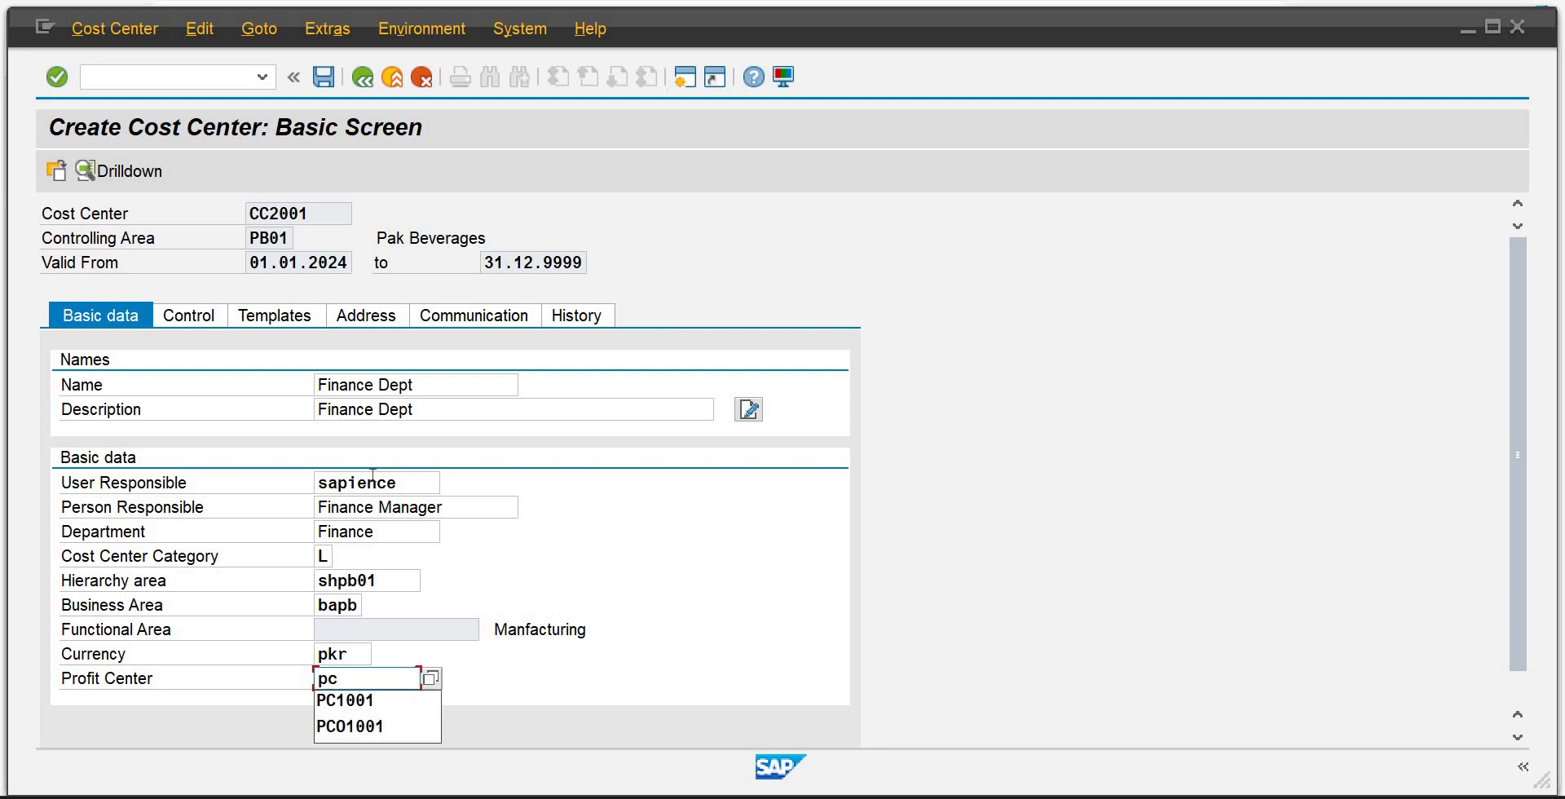
key(Down)
key(Return)
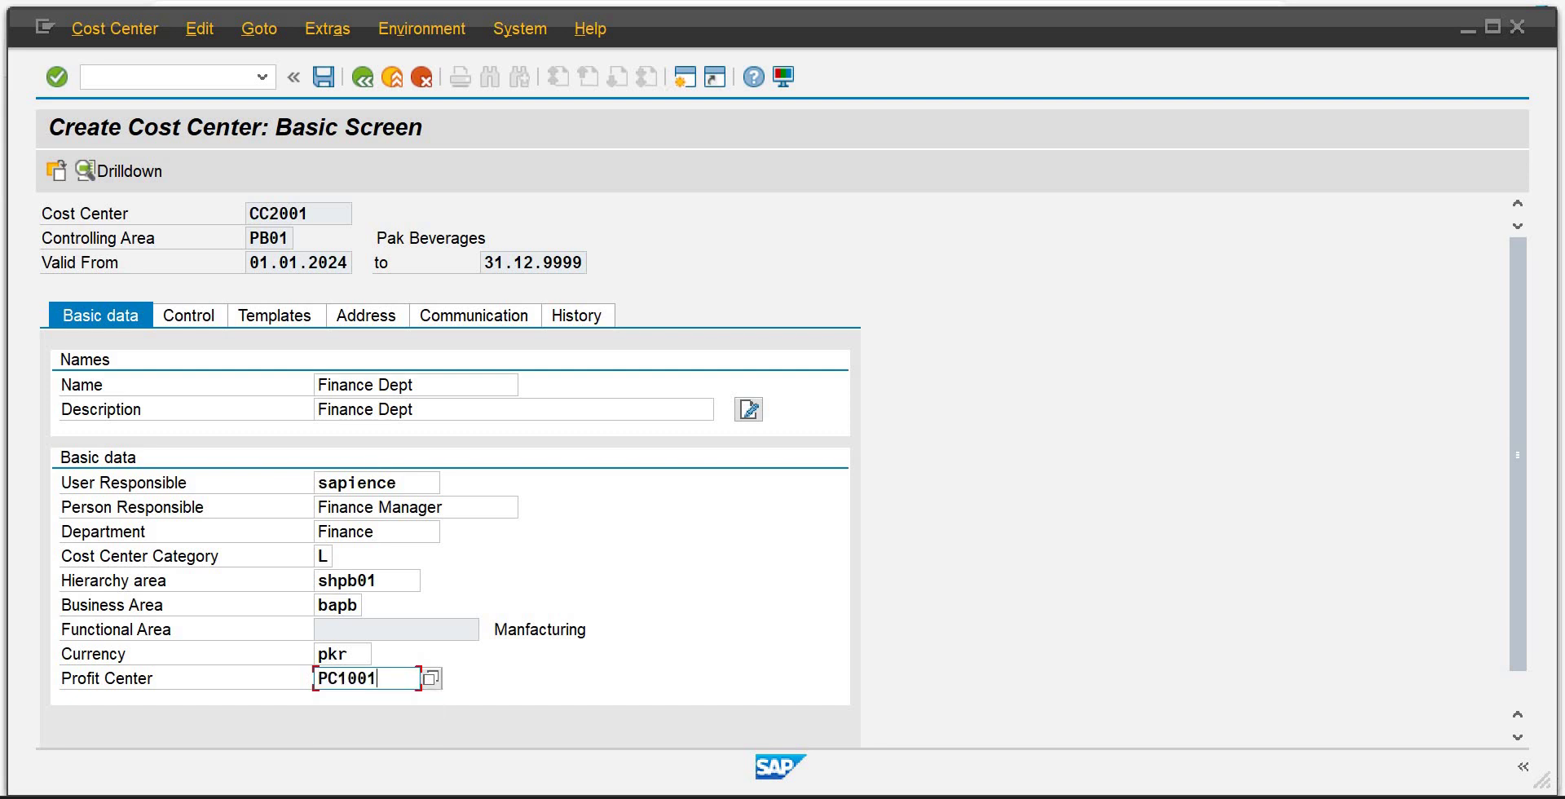
click(323, 77)
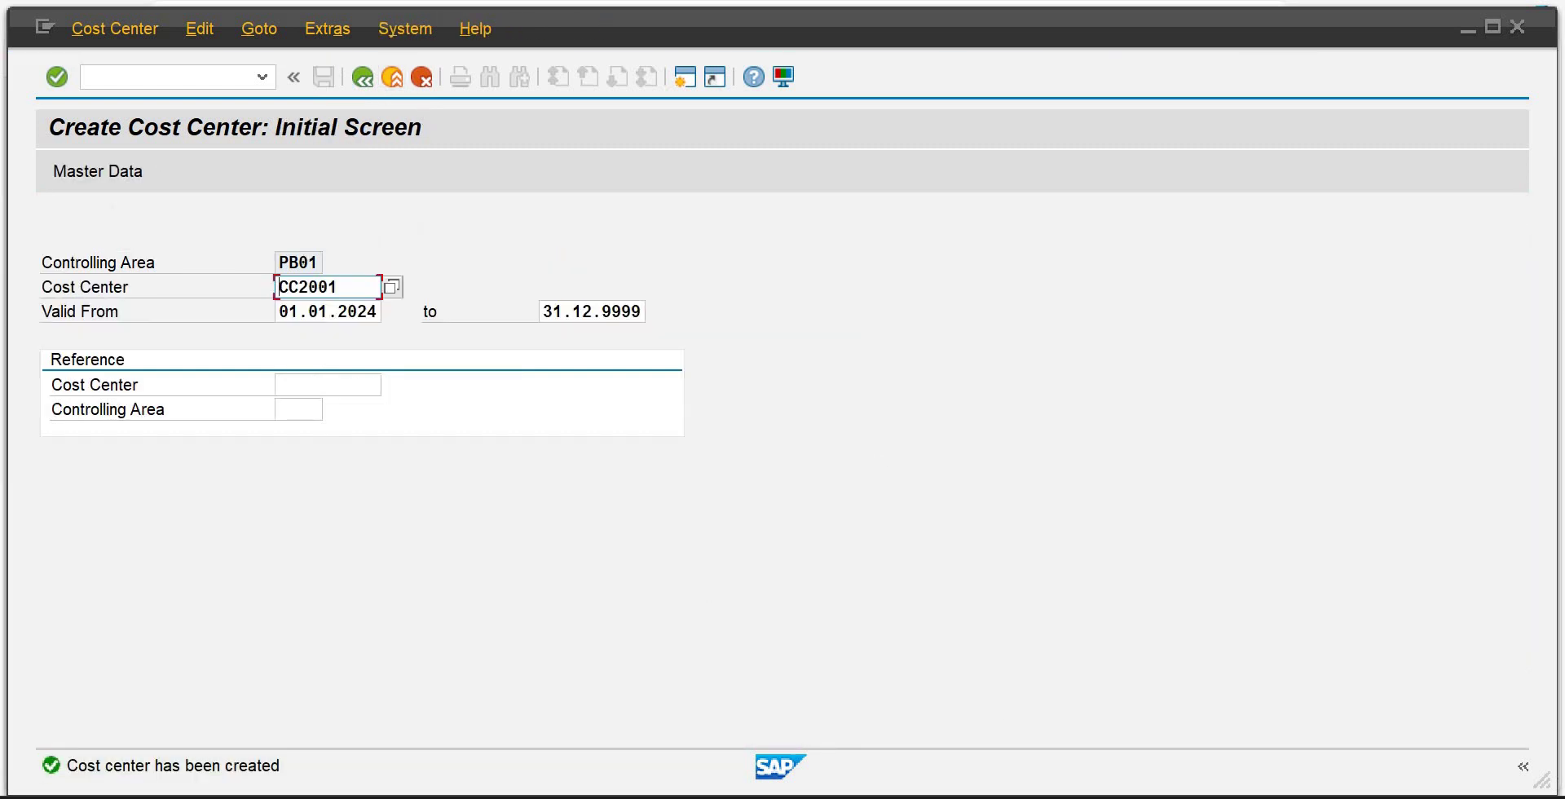
Check the organizational structure in the roadmap PDF, return to SAP and open cost center group CCG3001 with KSH2 for changes.
click(809, 798)
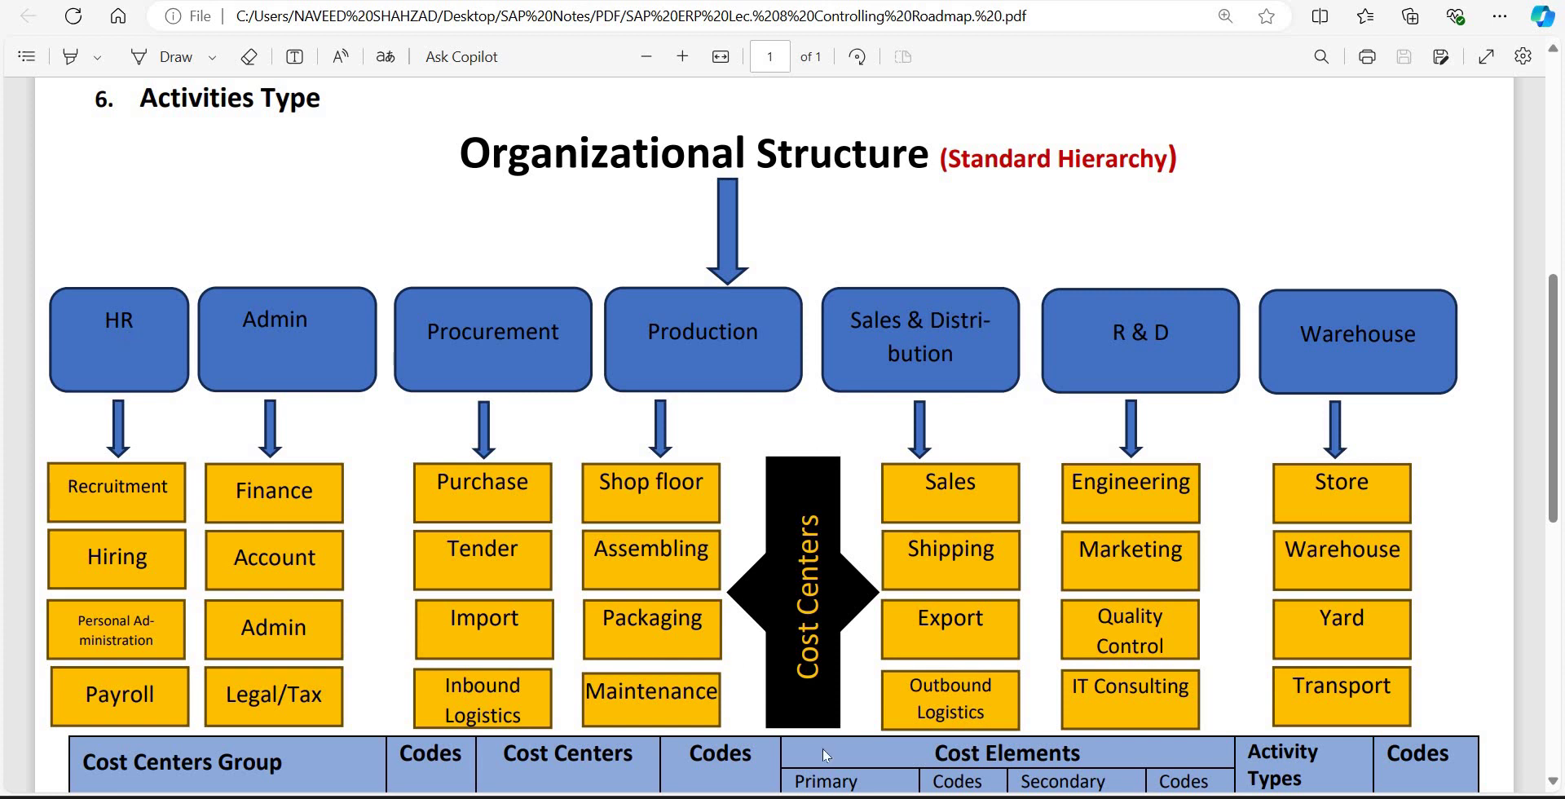
mouse_move(906, 797)
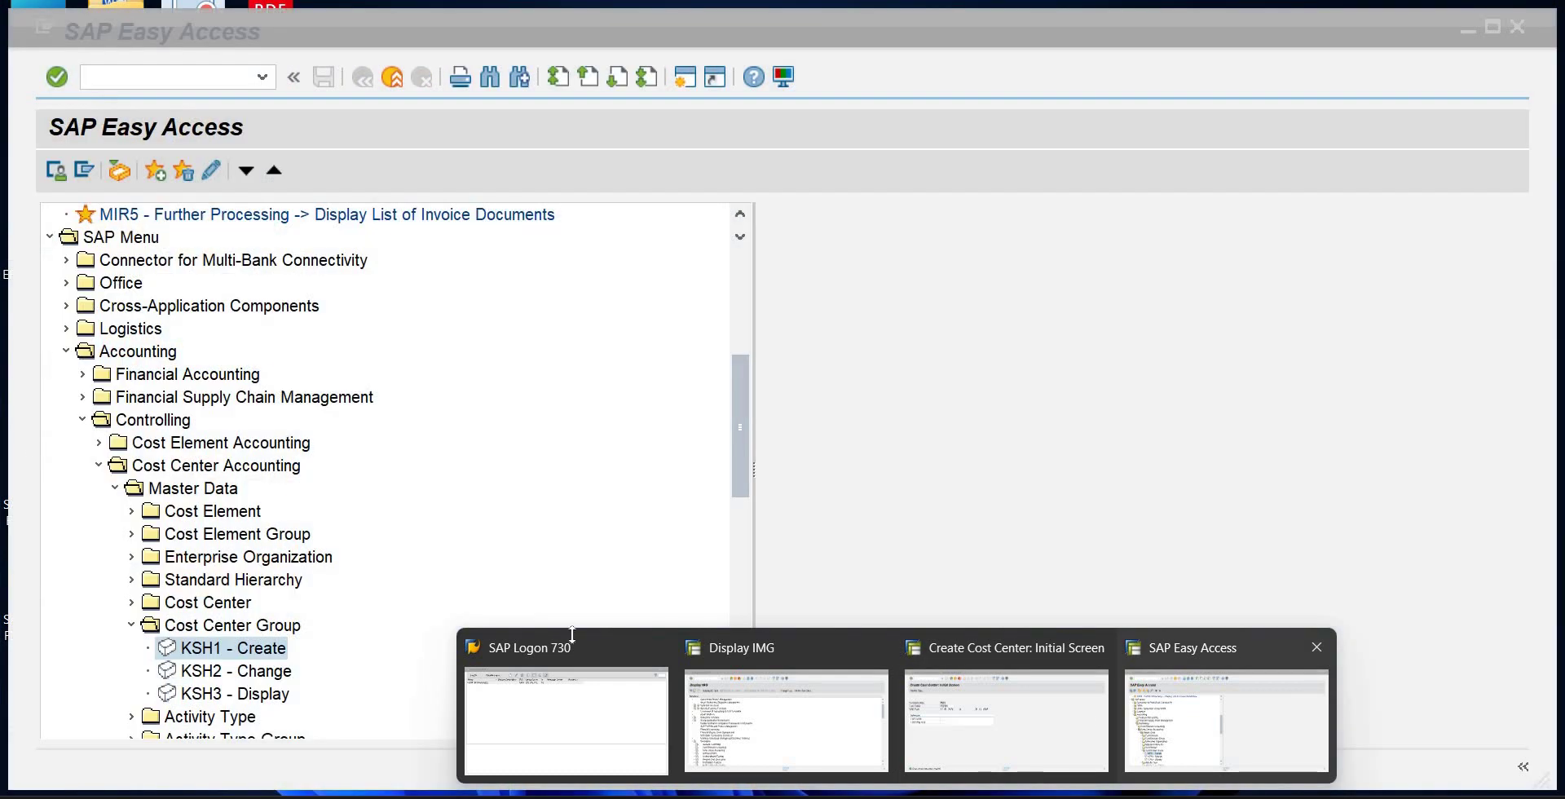
click(202, 648)
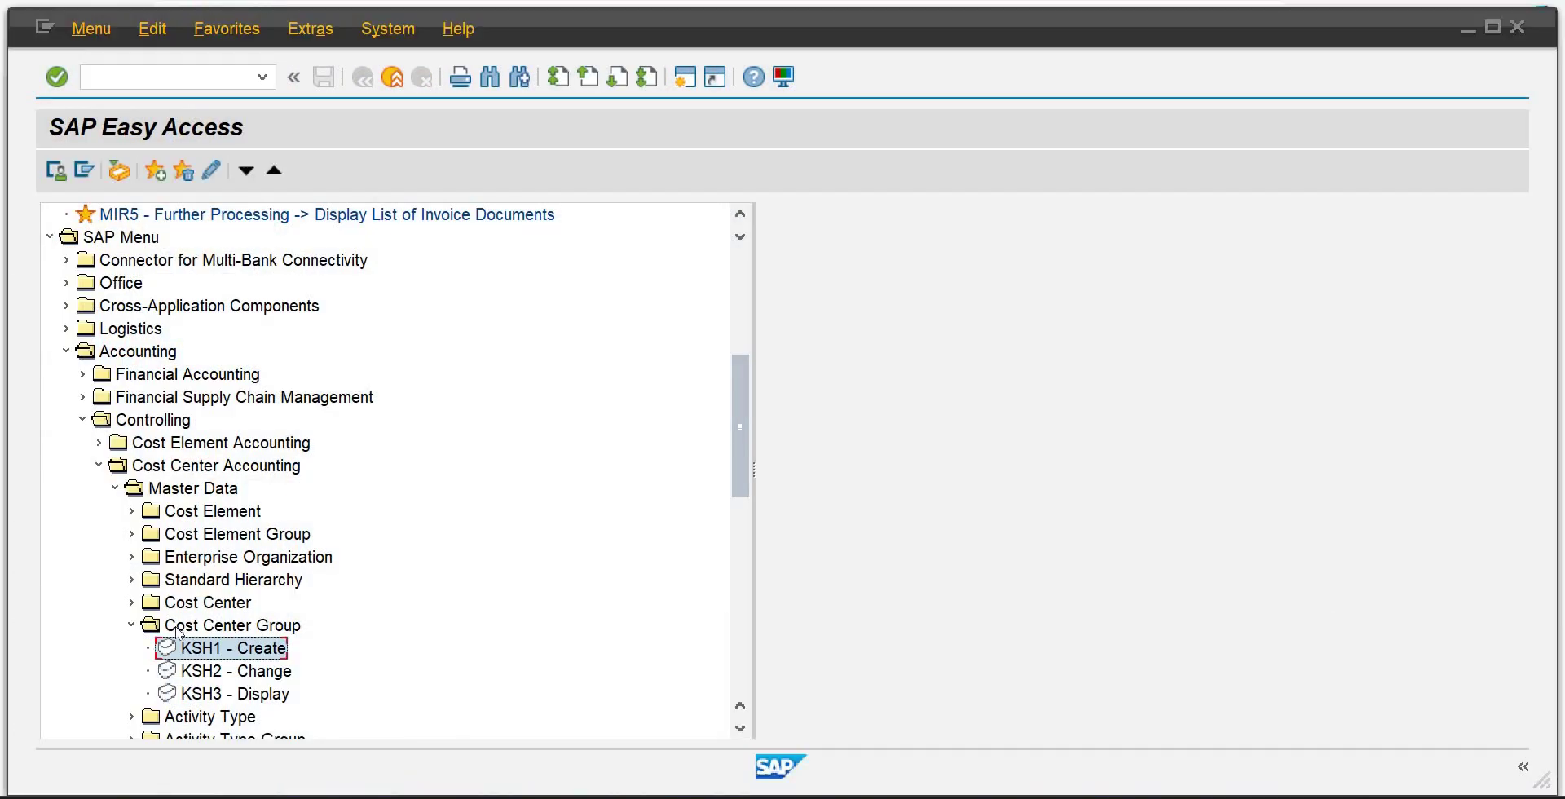
double_click(216, 672)
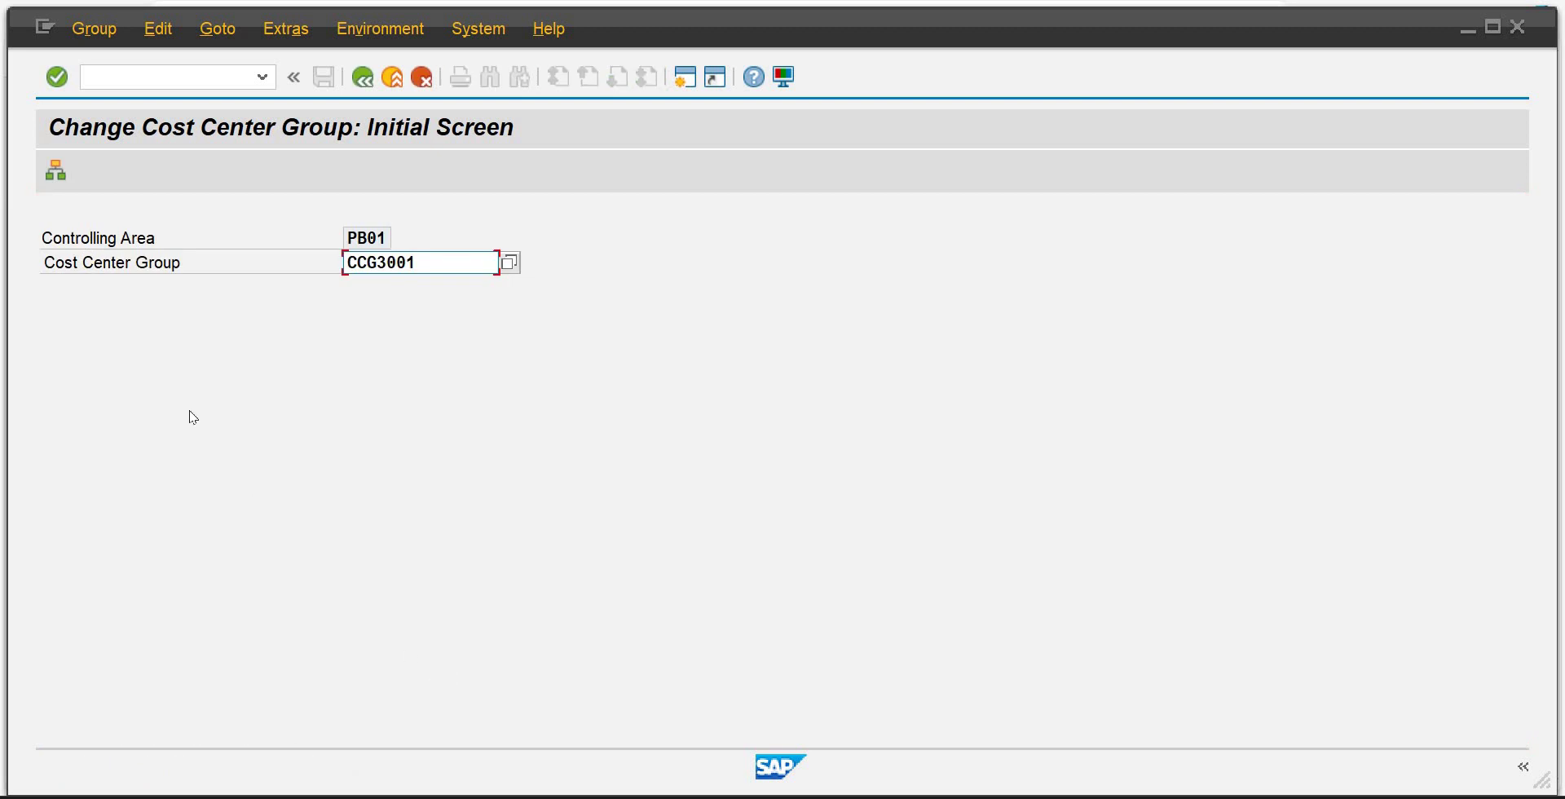
key(Return)
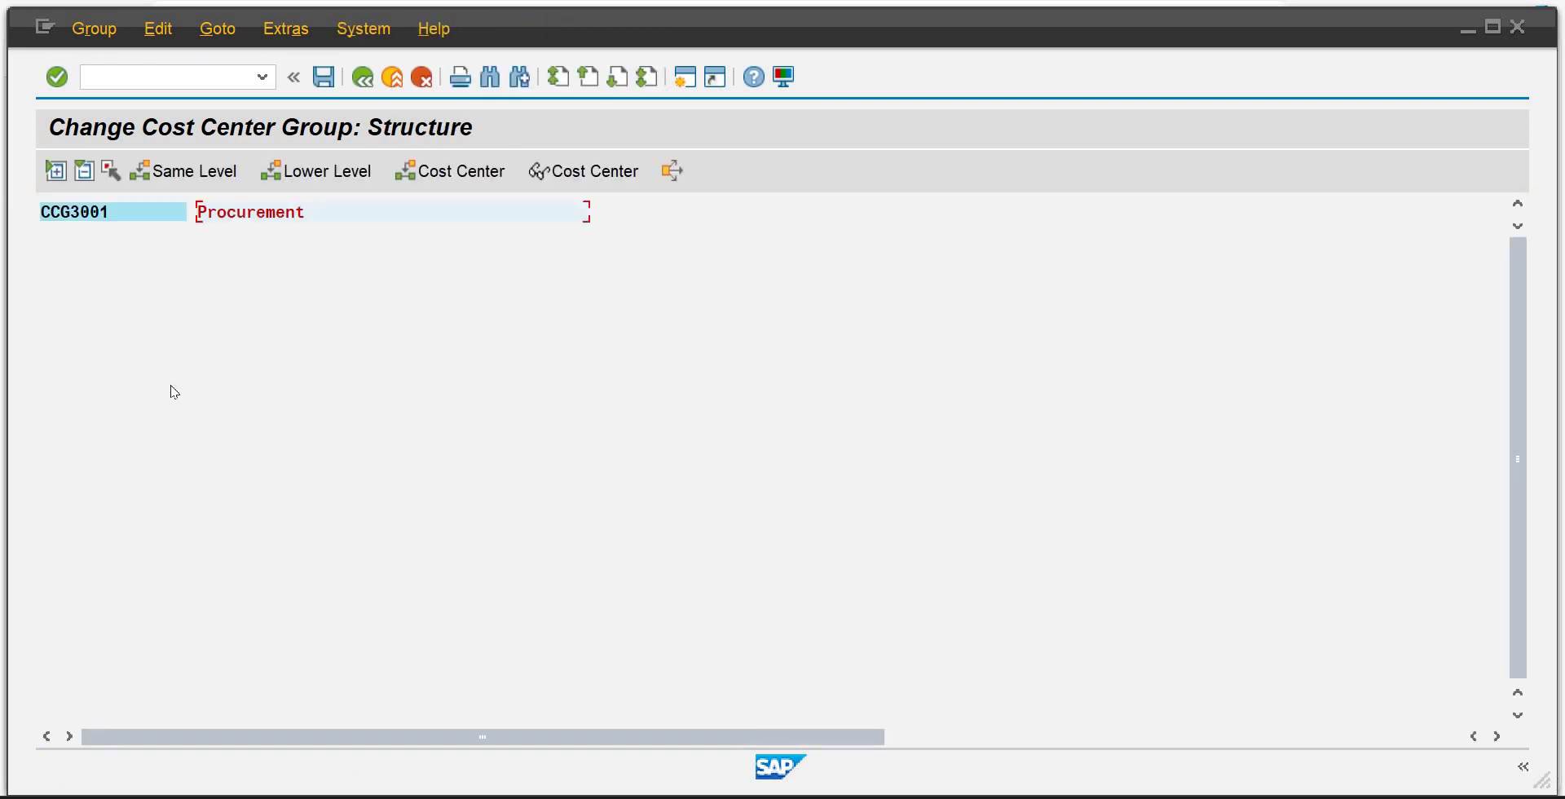
Insert cost center rows under CCG3001, look up the cost centers available in controlling area PB01 and close the list without choosing one.
click(425, 177)
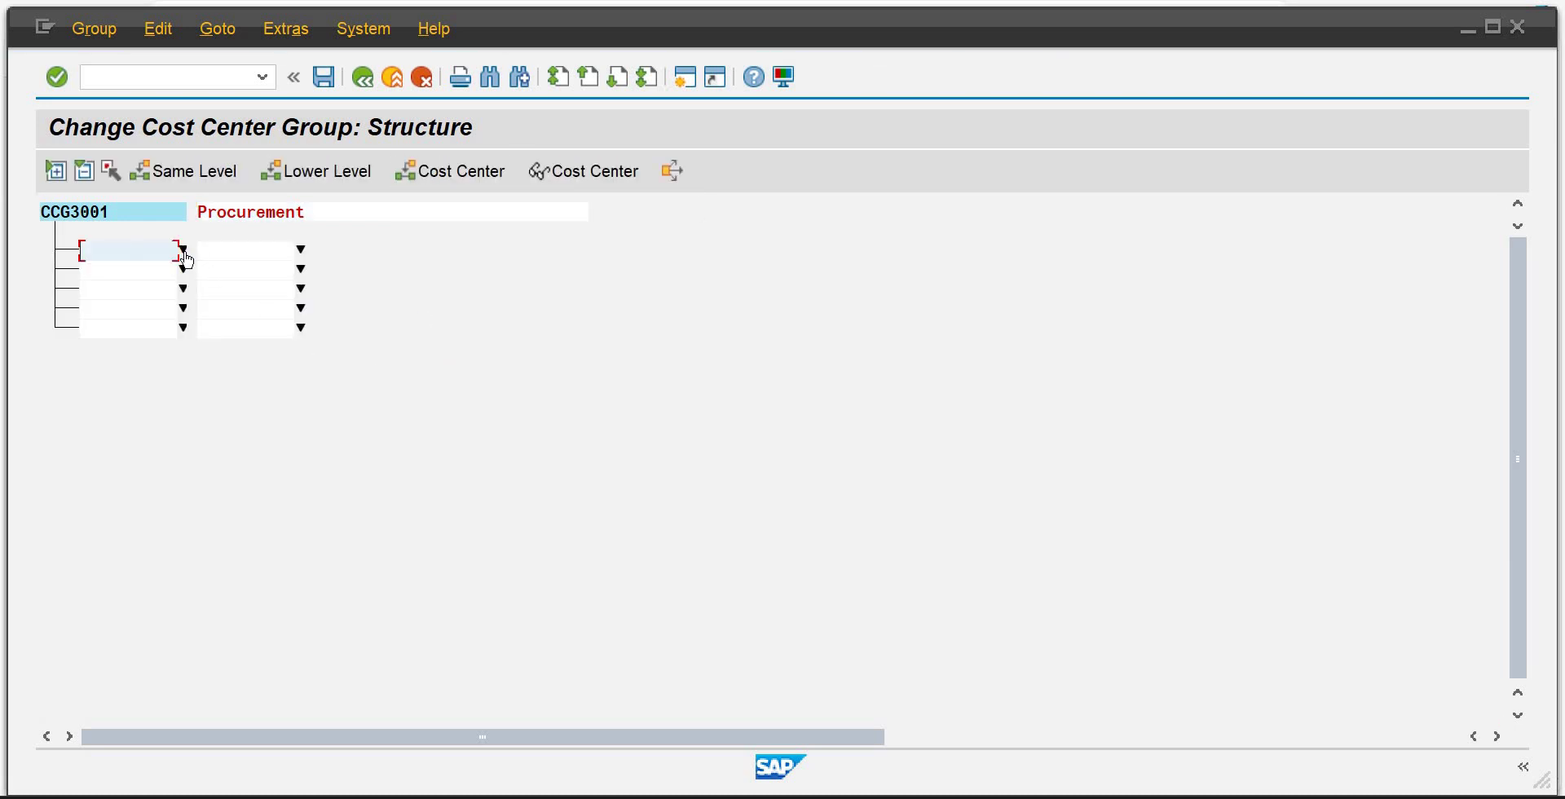
click(184, 248)
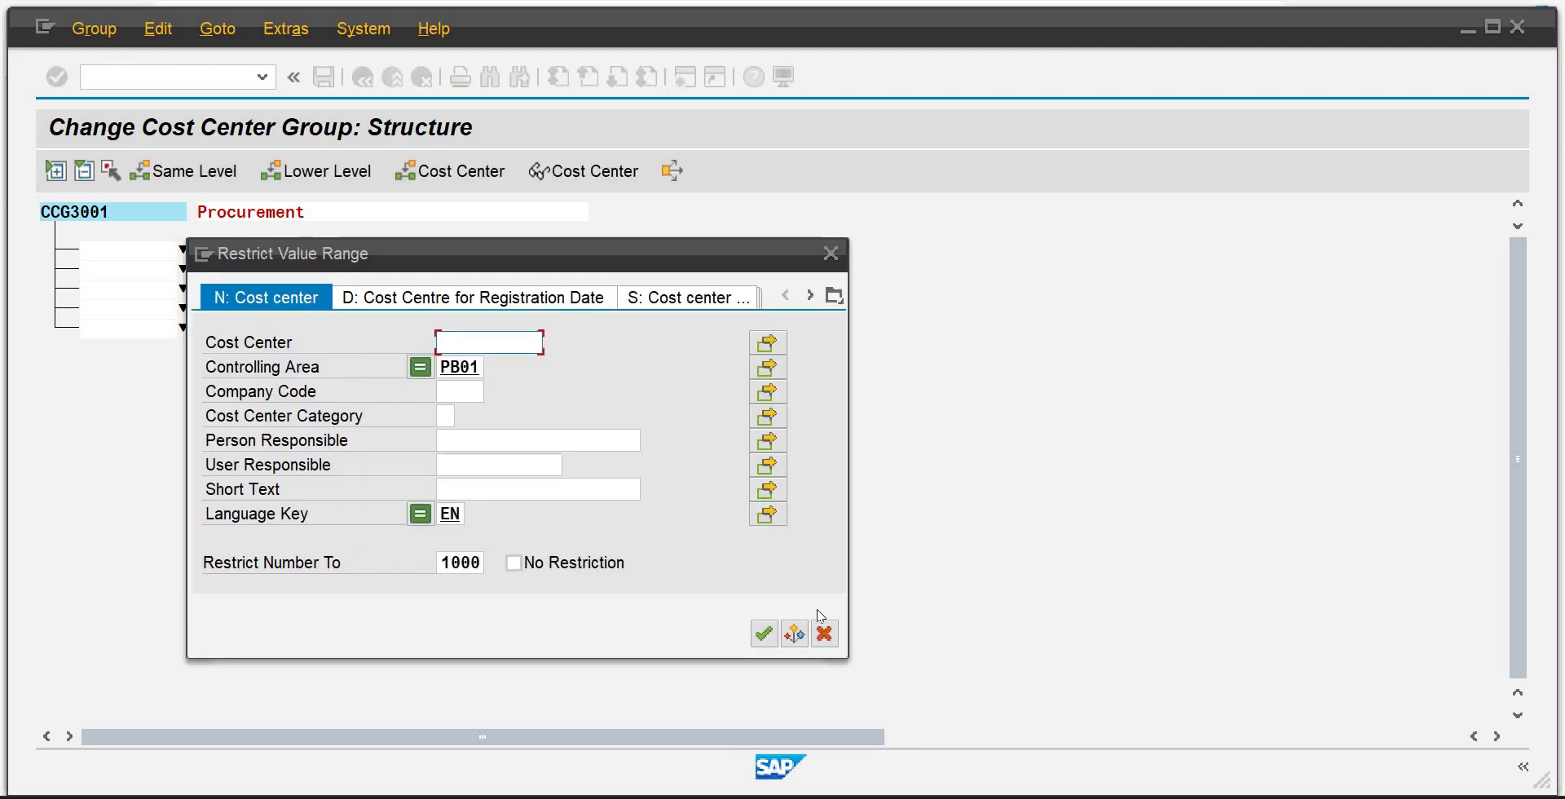
click(763, 633)
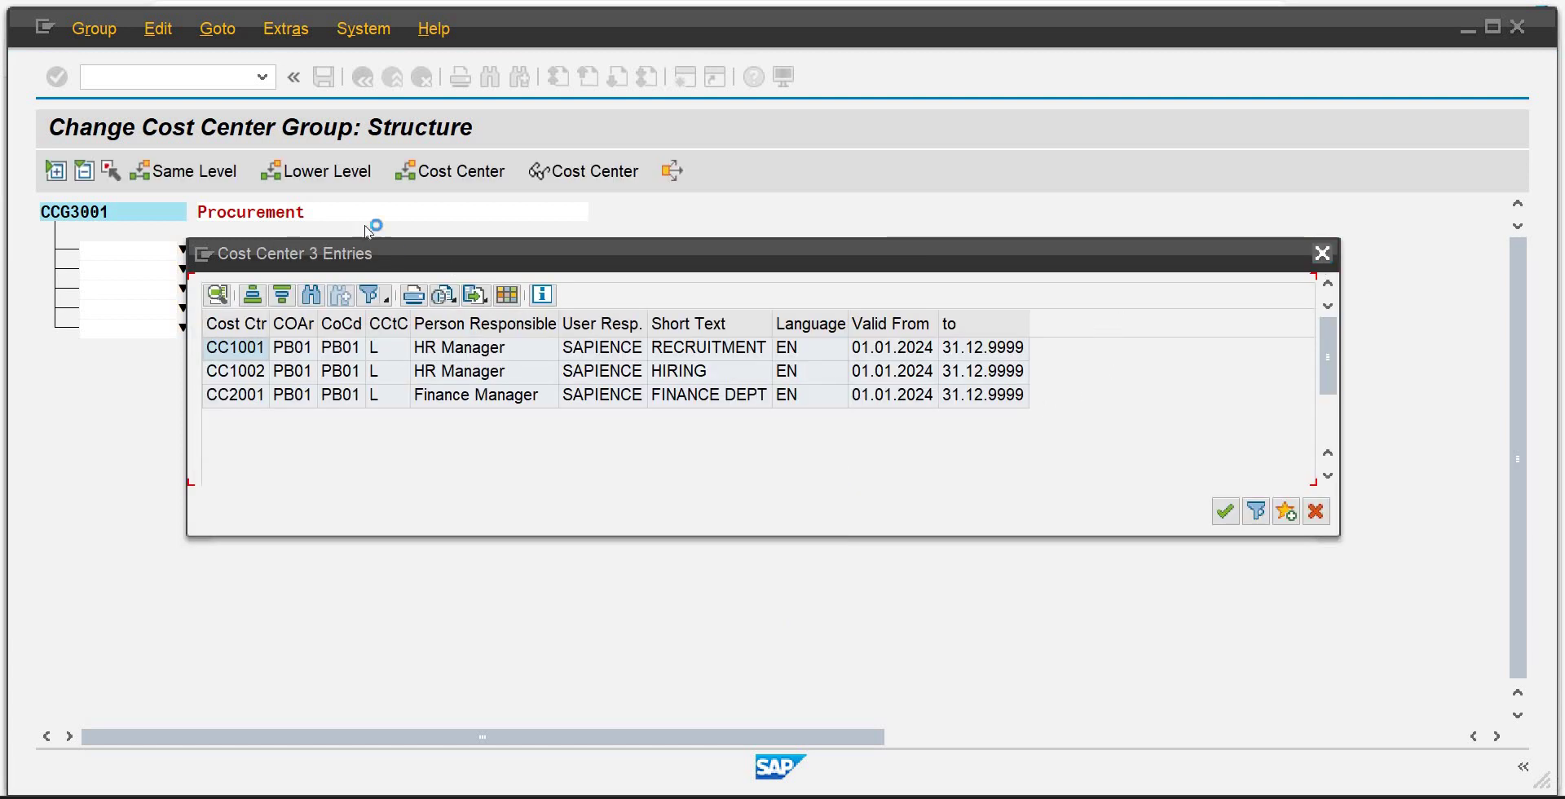
click(1322, 254)
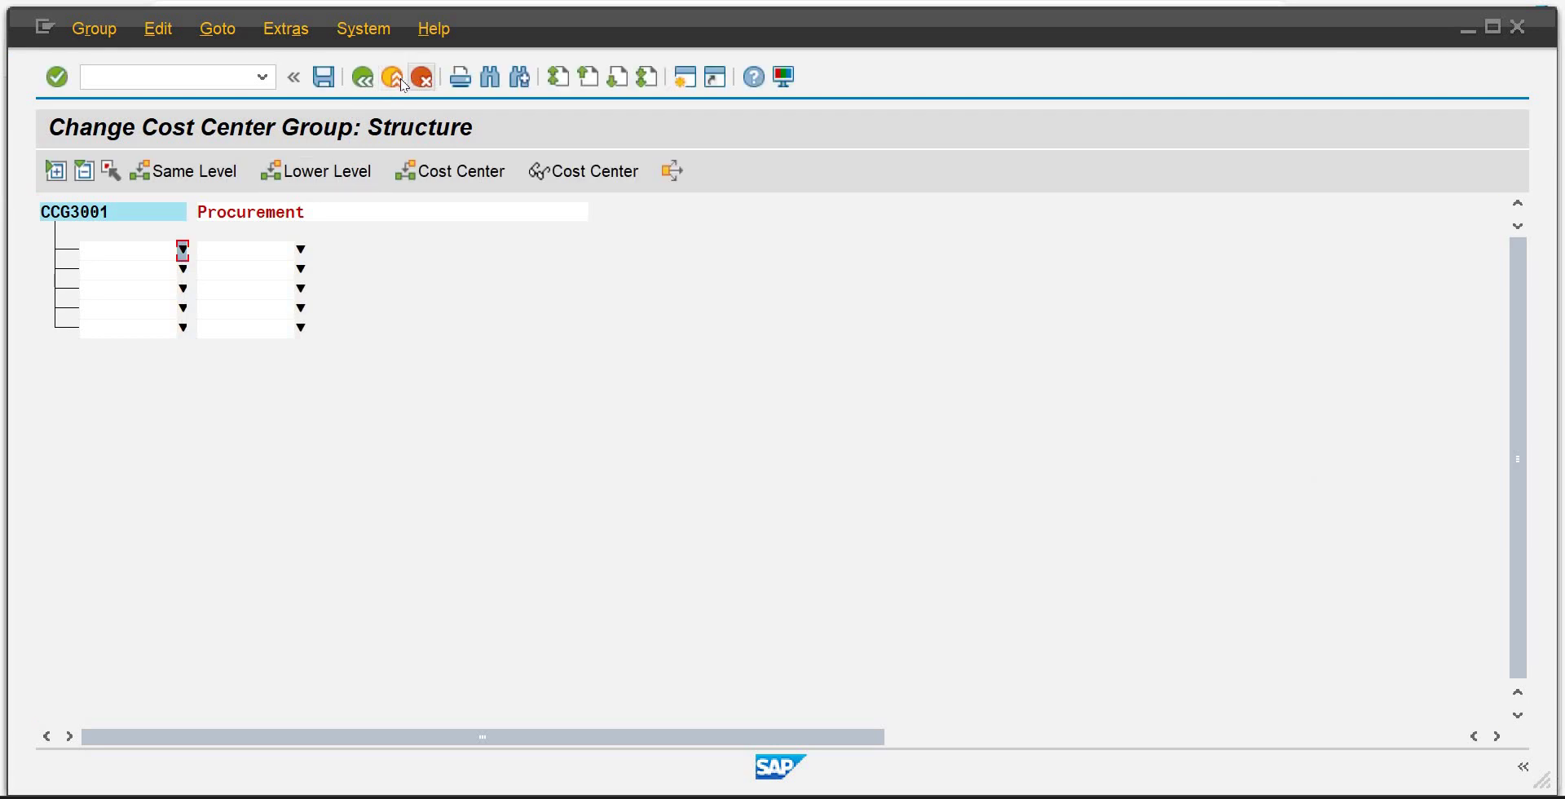
Save and leave cost center group CCG3001, and enter CCG1001 as the next group for changes.
click(323, 78)
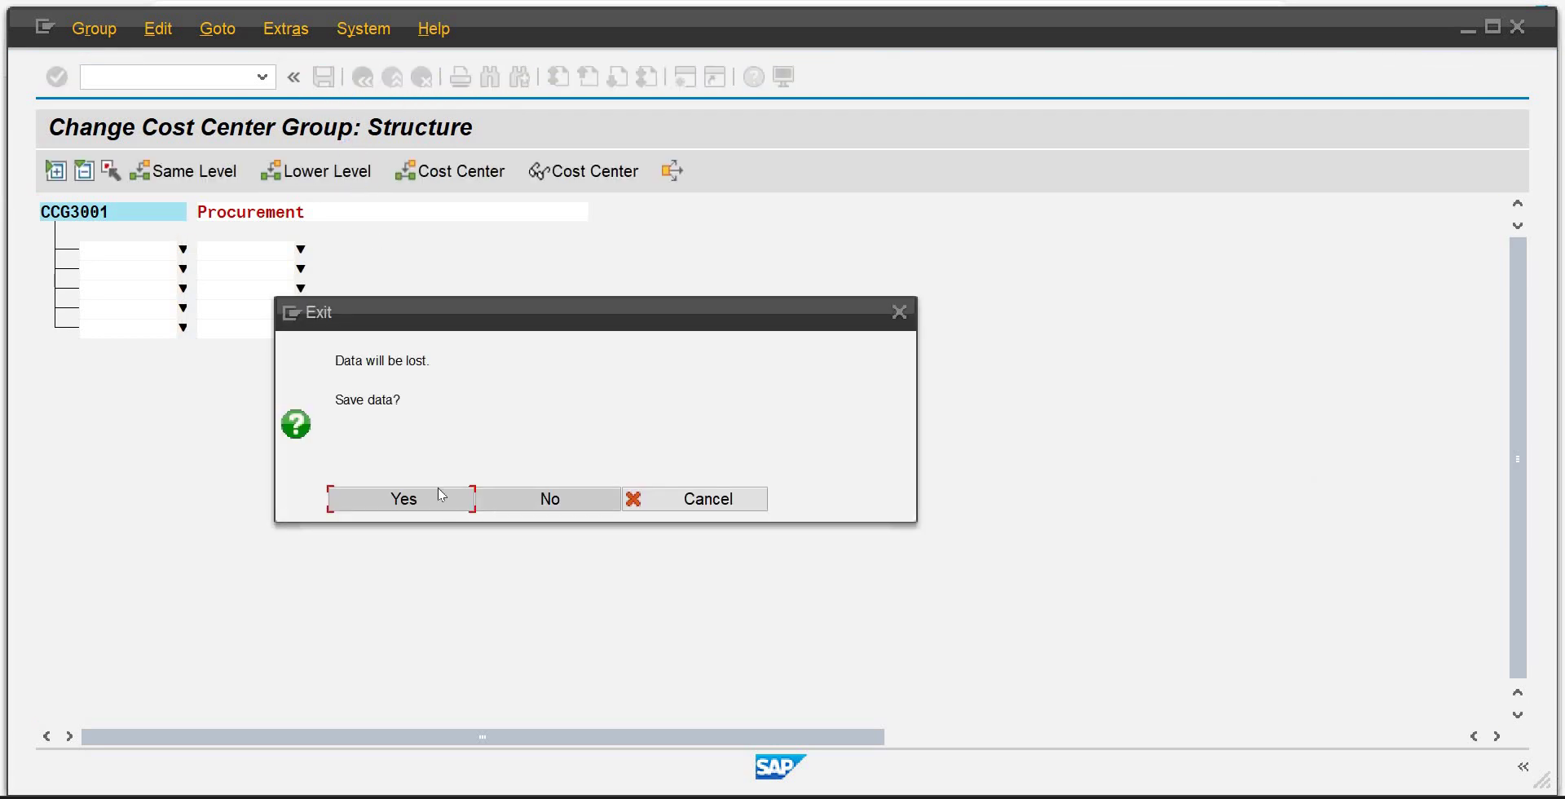
click(438, 489)
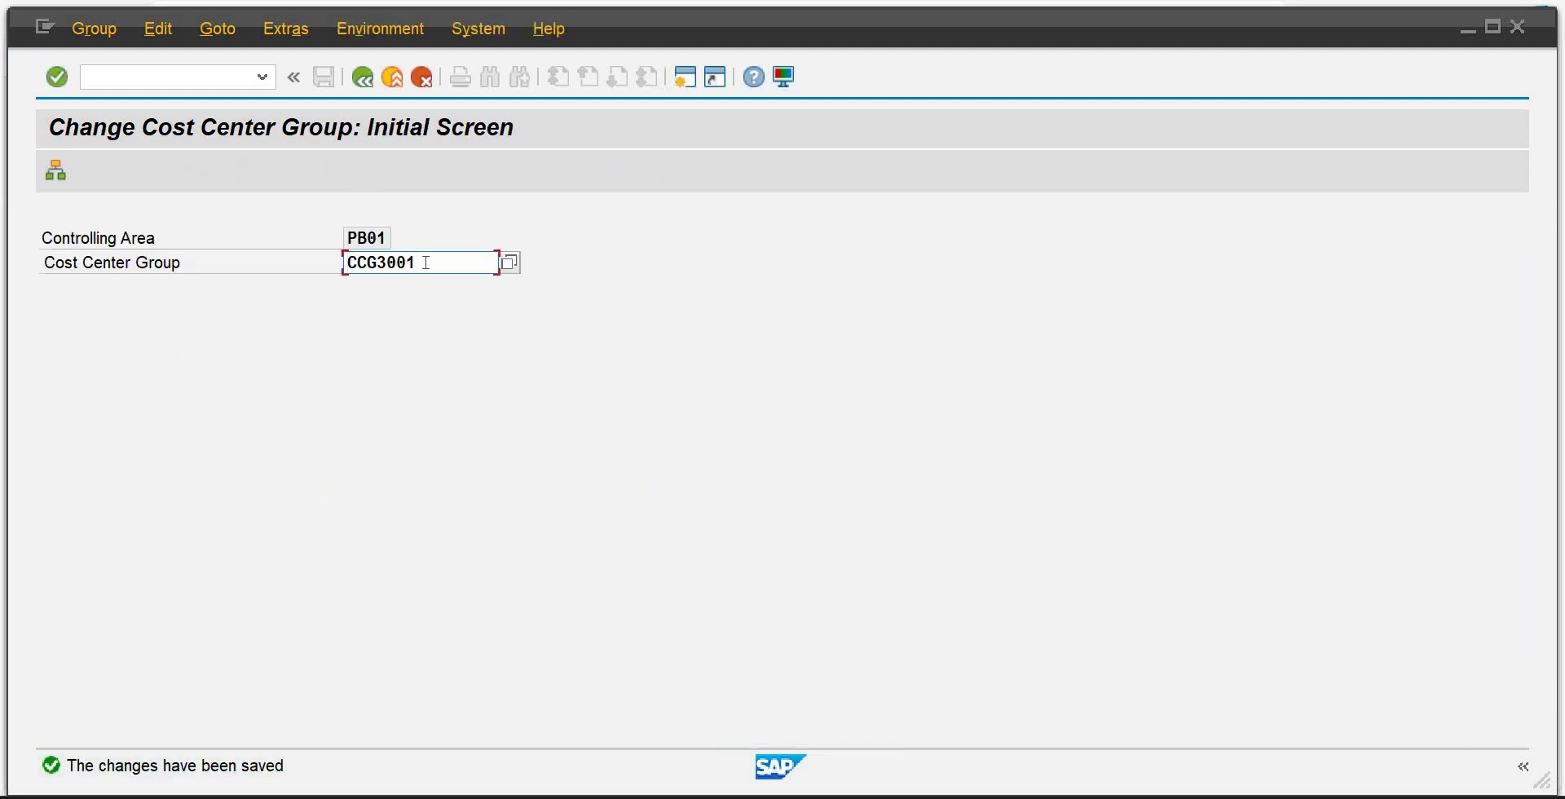
shift+click(379, 262)
text(1001)
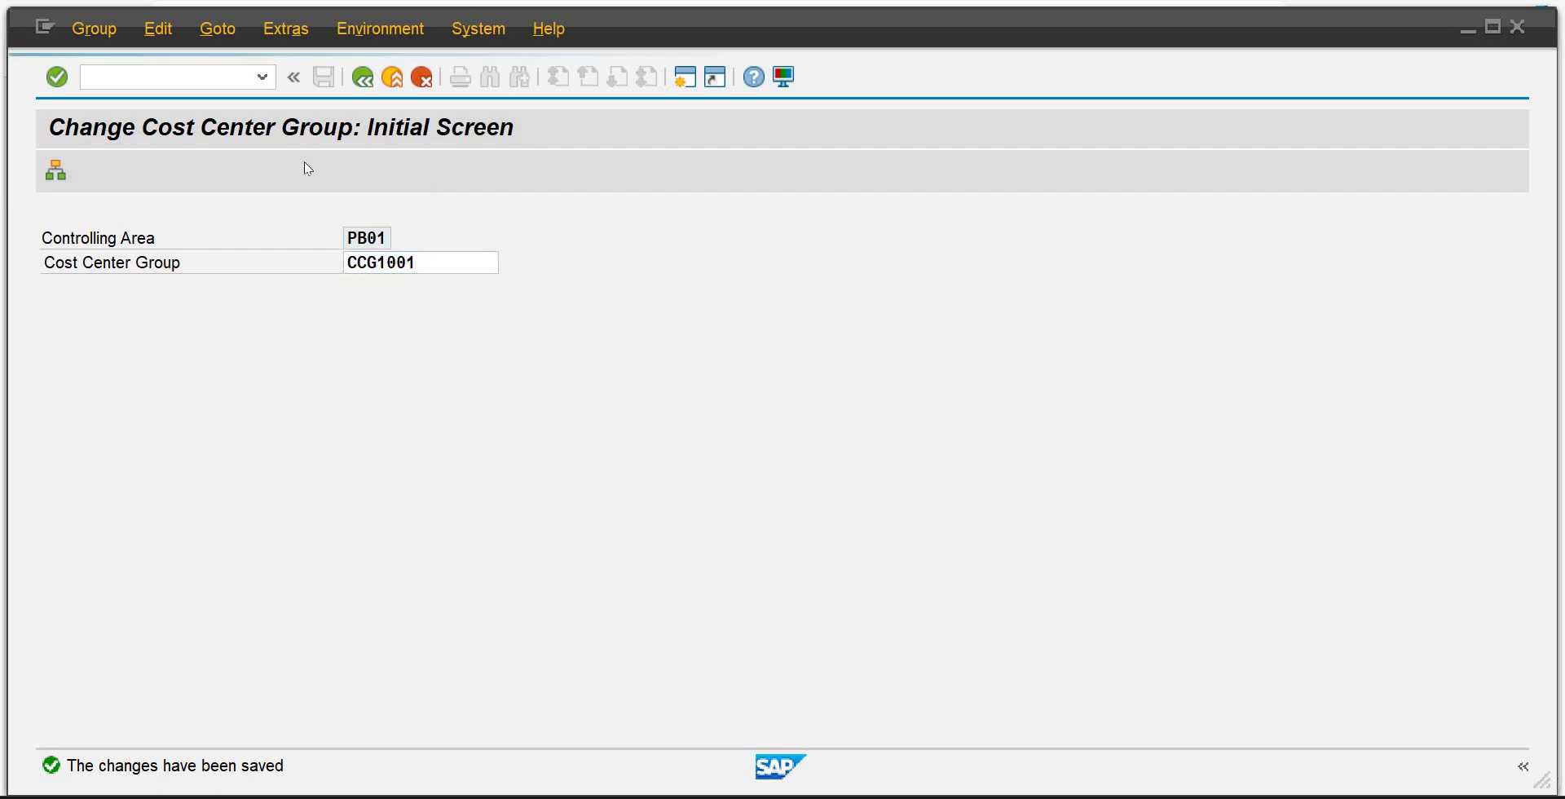
Insert cost center rows under group CCG1001 and choose CC1001 from the cost centers of controlling area PB01.
click(436, 181)
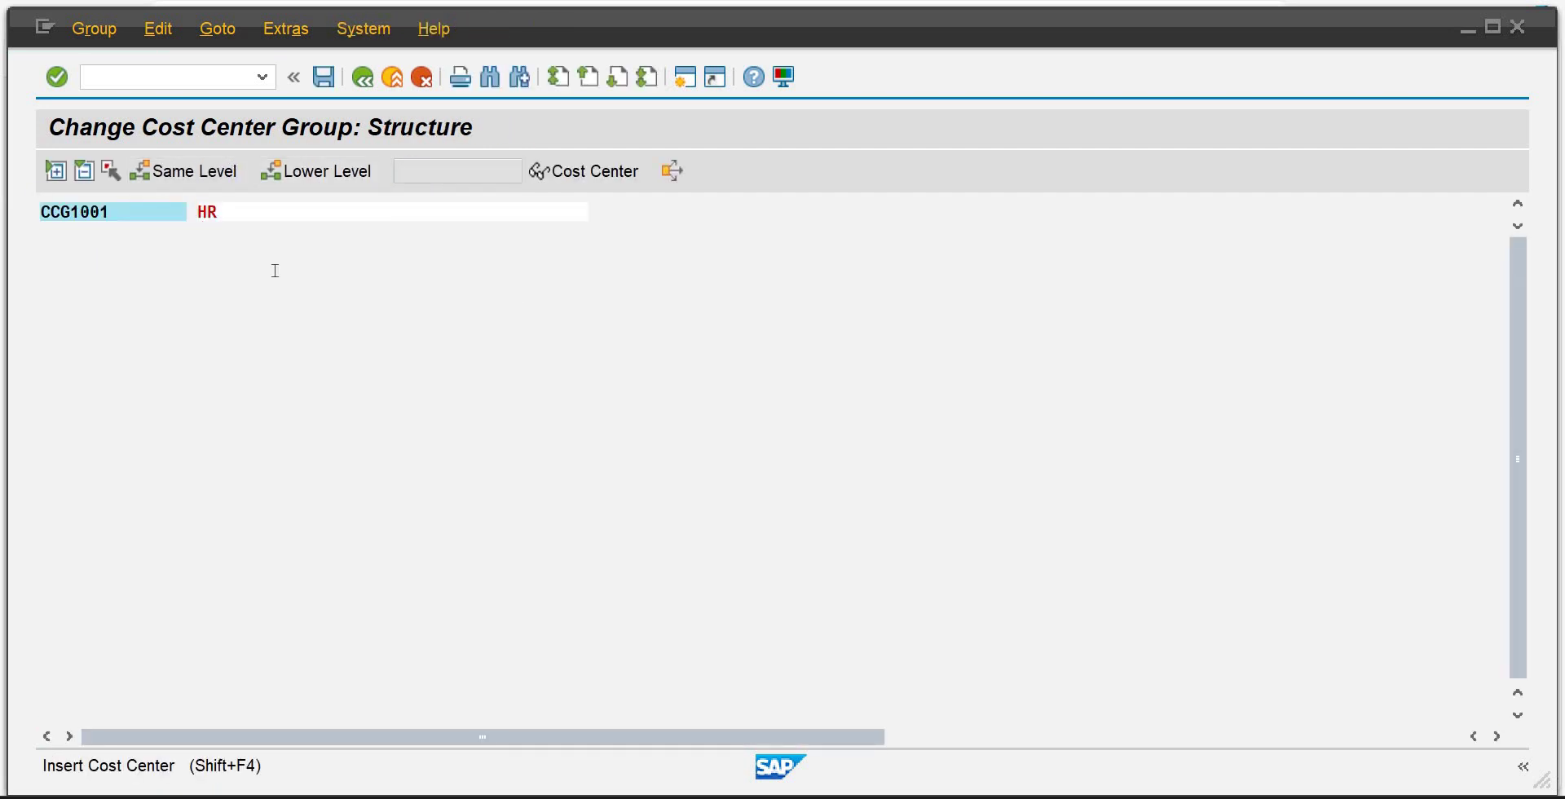
click(183, 252)
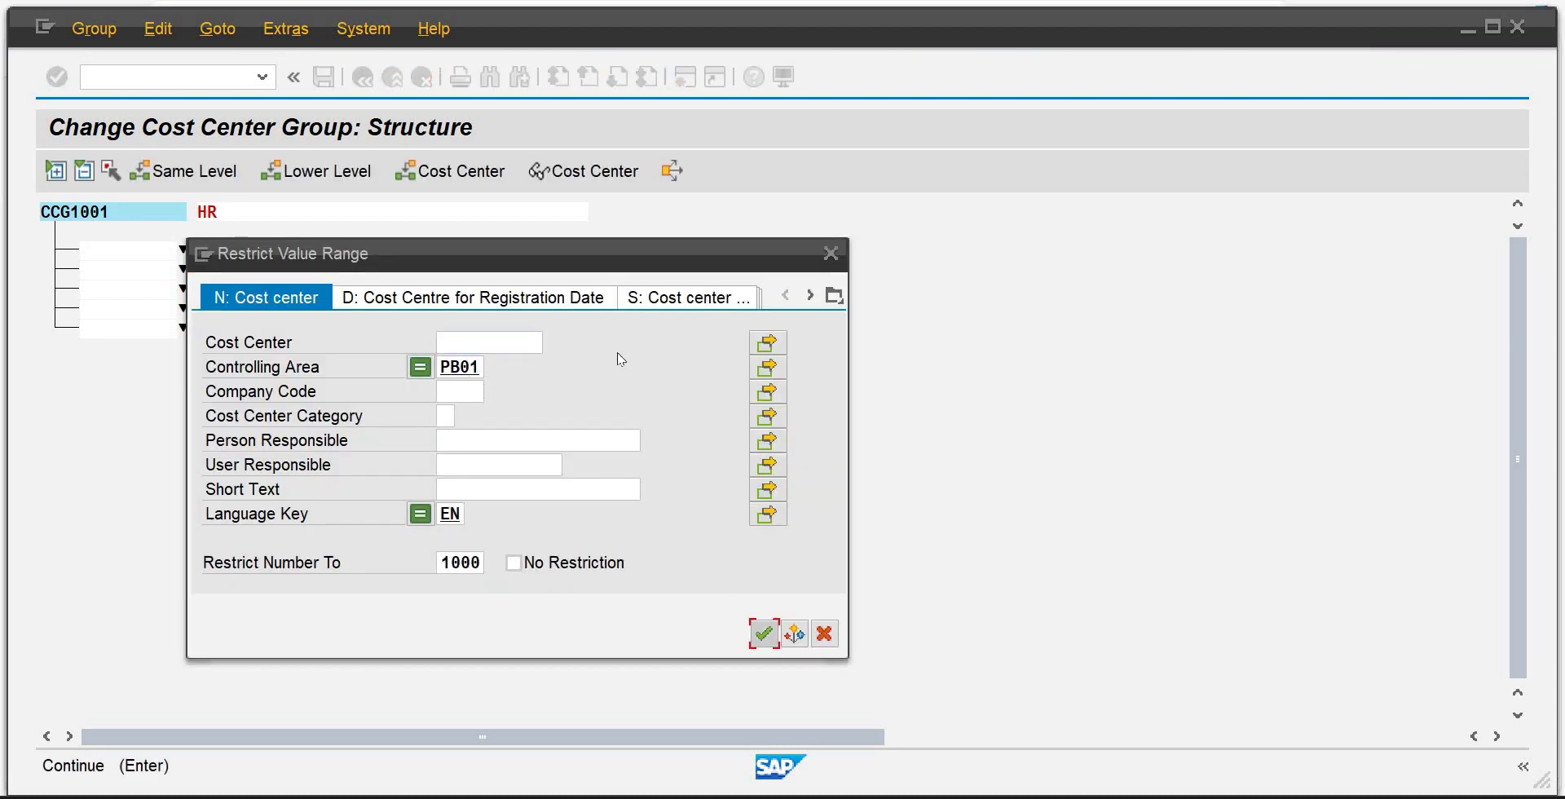
click(767, 634)
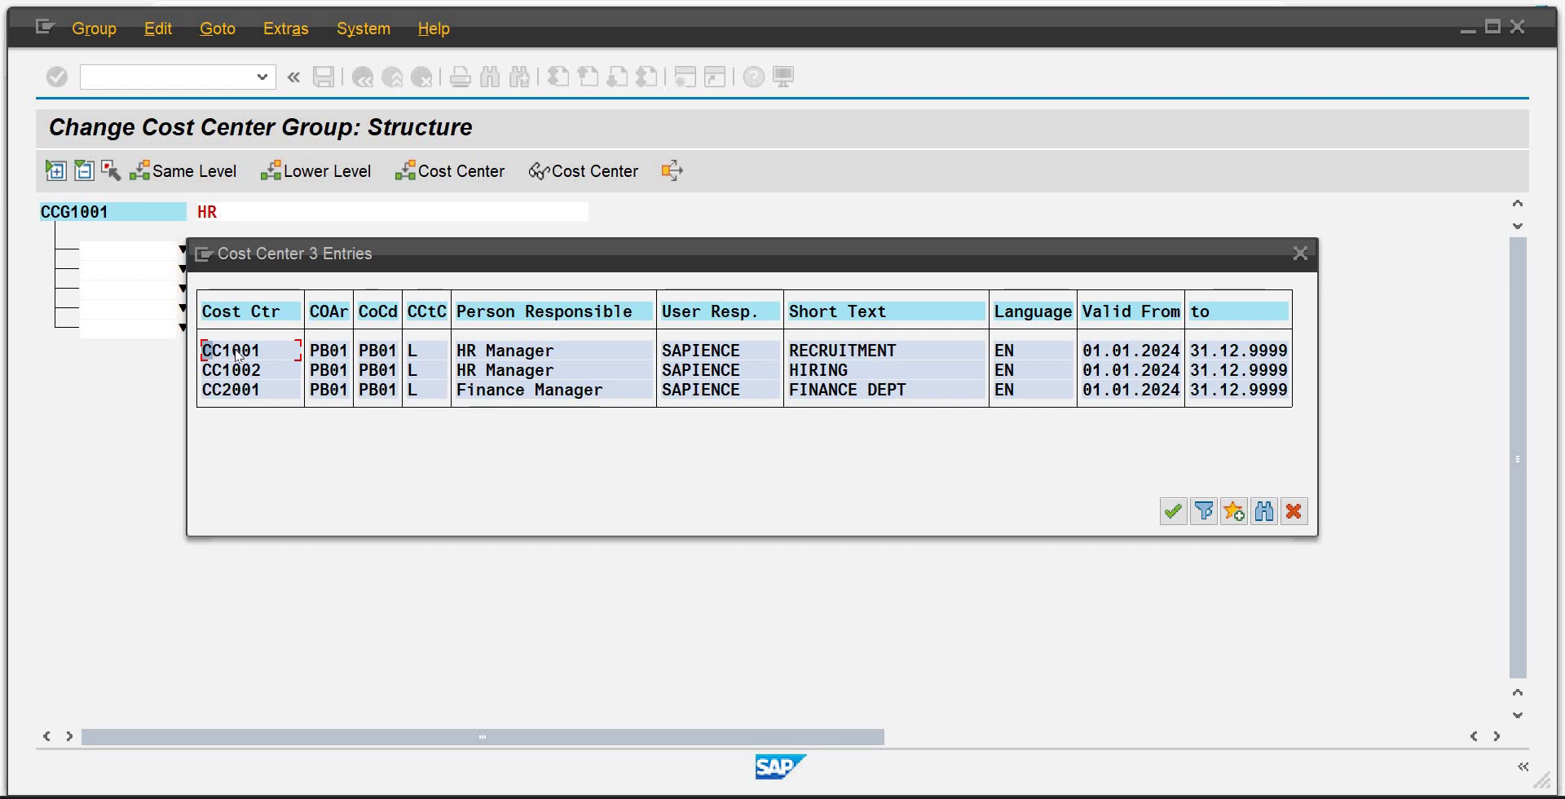
click(237, 351)
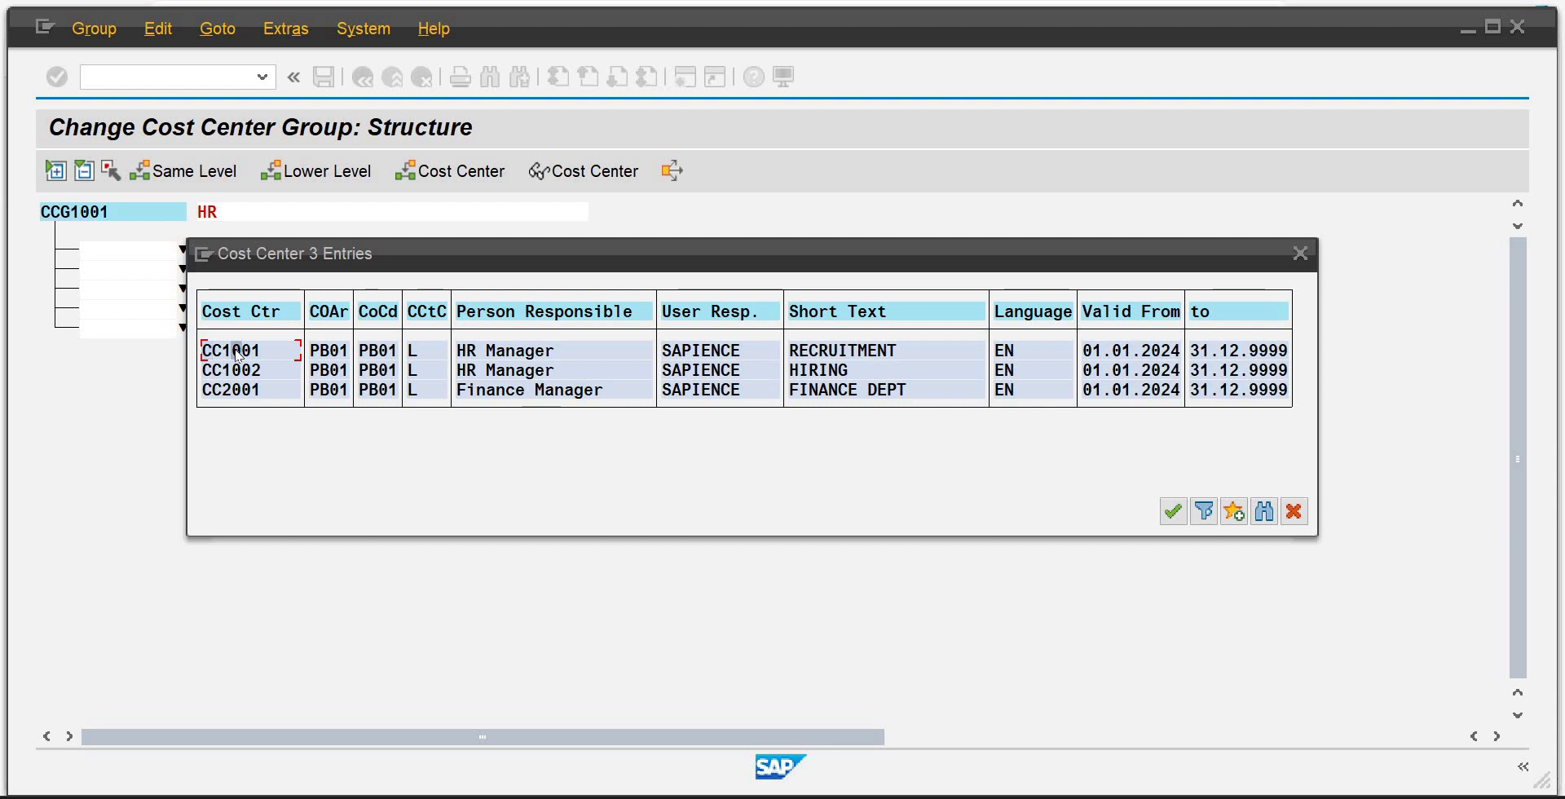
click(1172, 511)
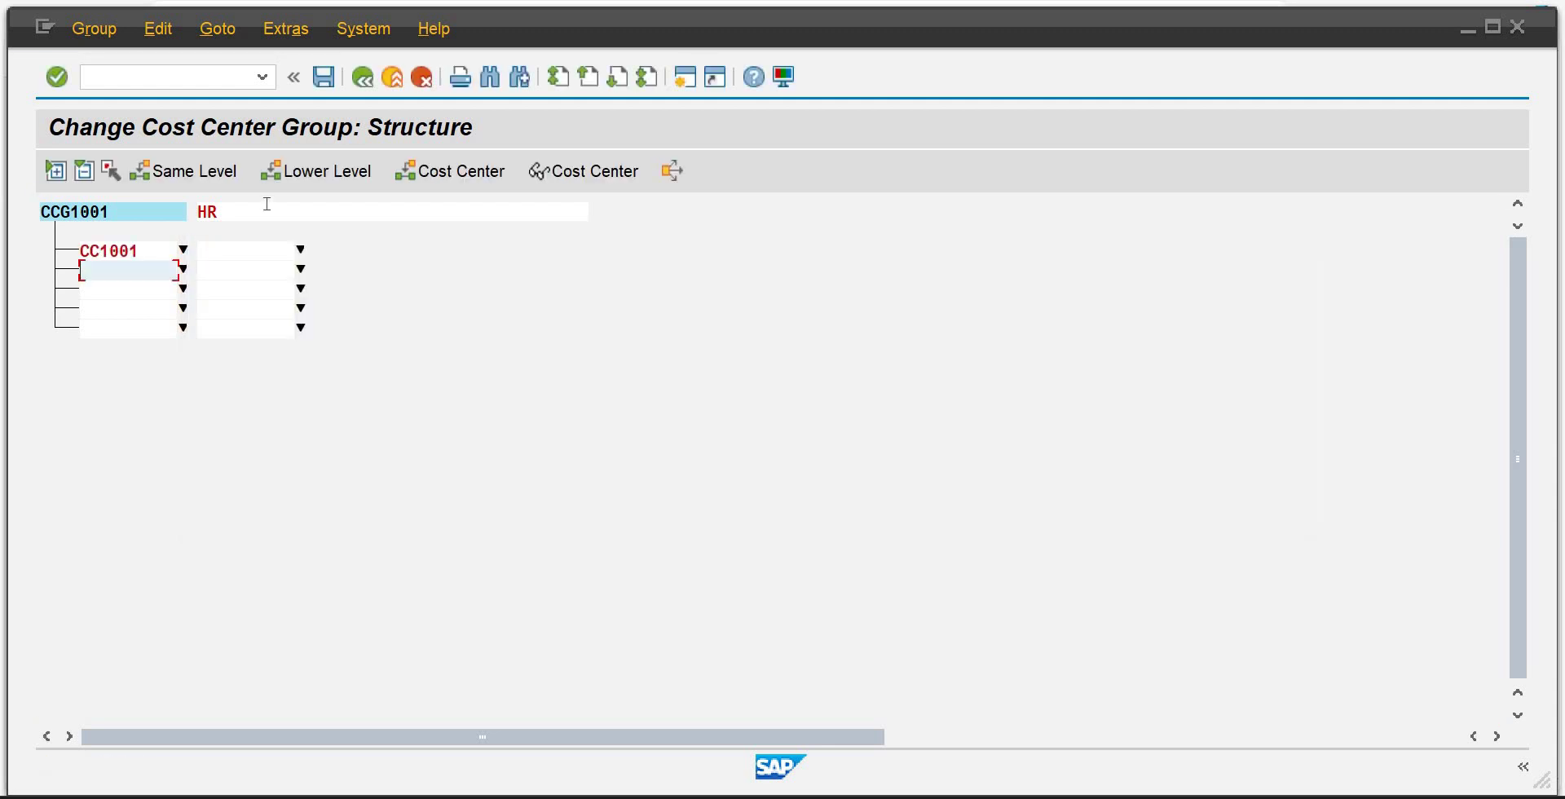
Add cost center CC1002 below CC1001 in group CCG1001 and save the group.
text(cc1002)
key(Return)
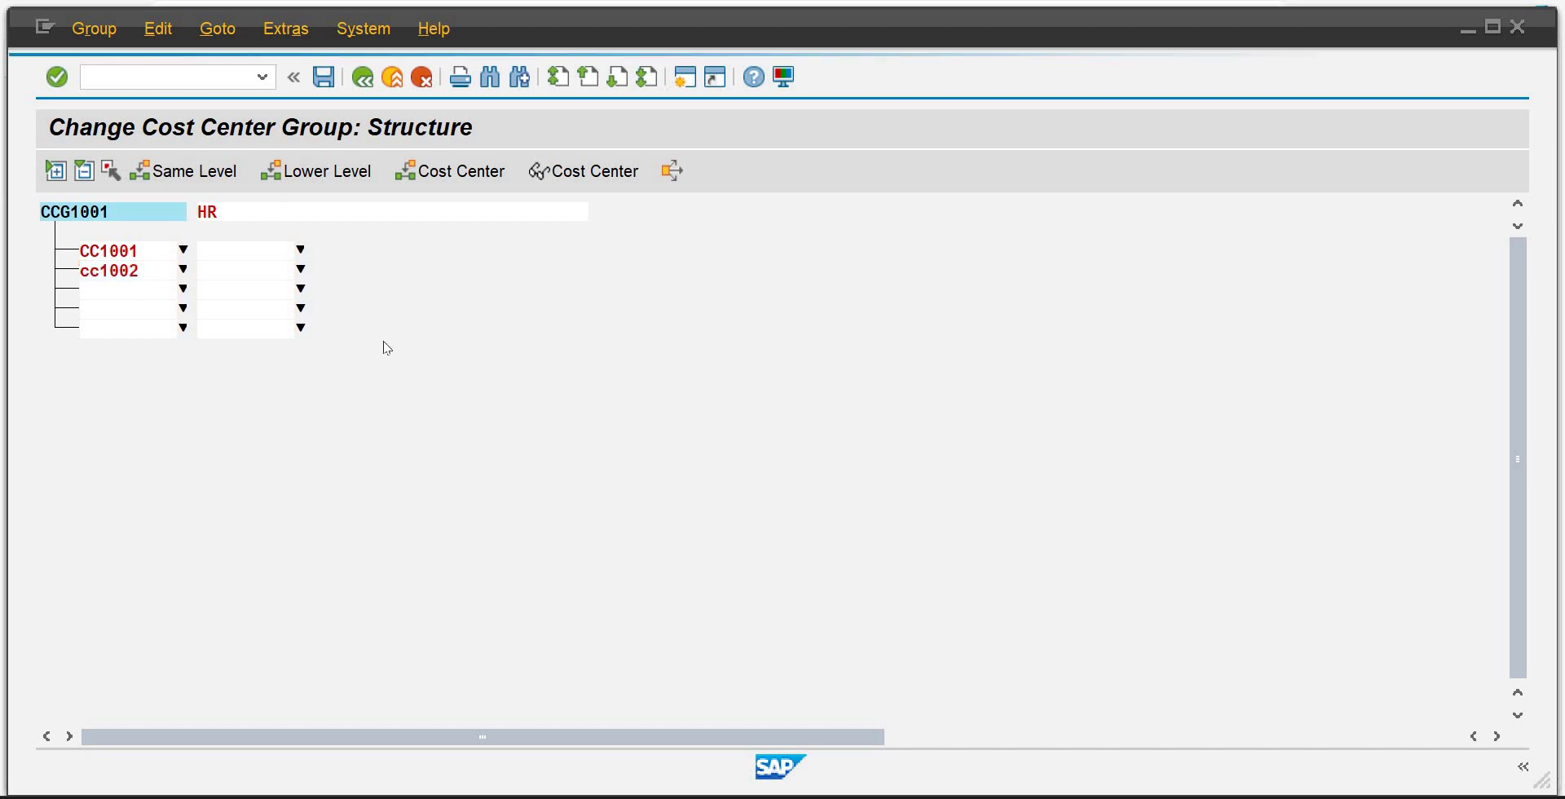
click(329, 85)
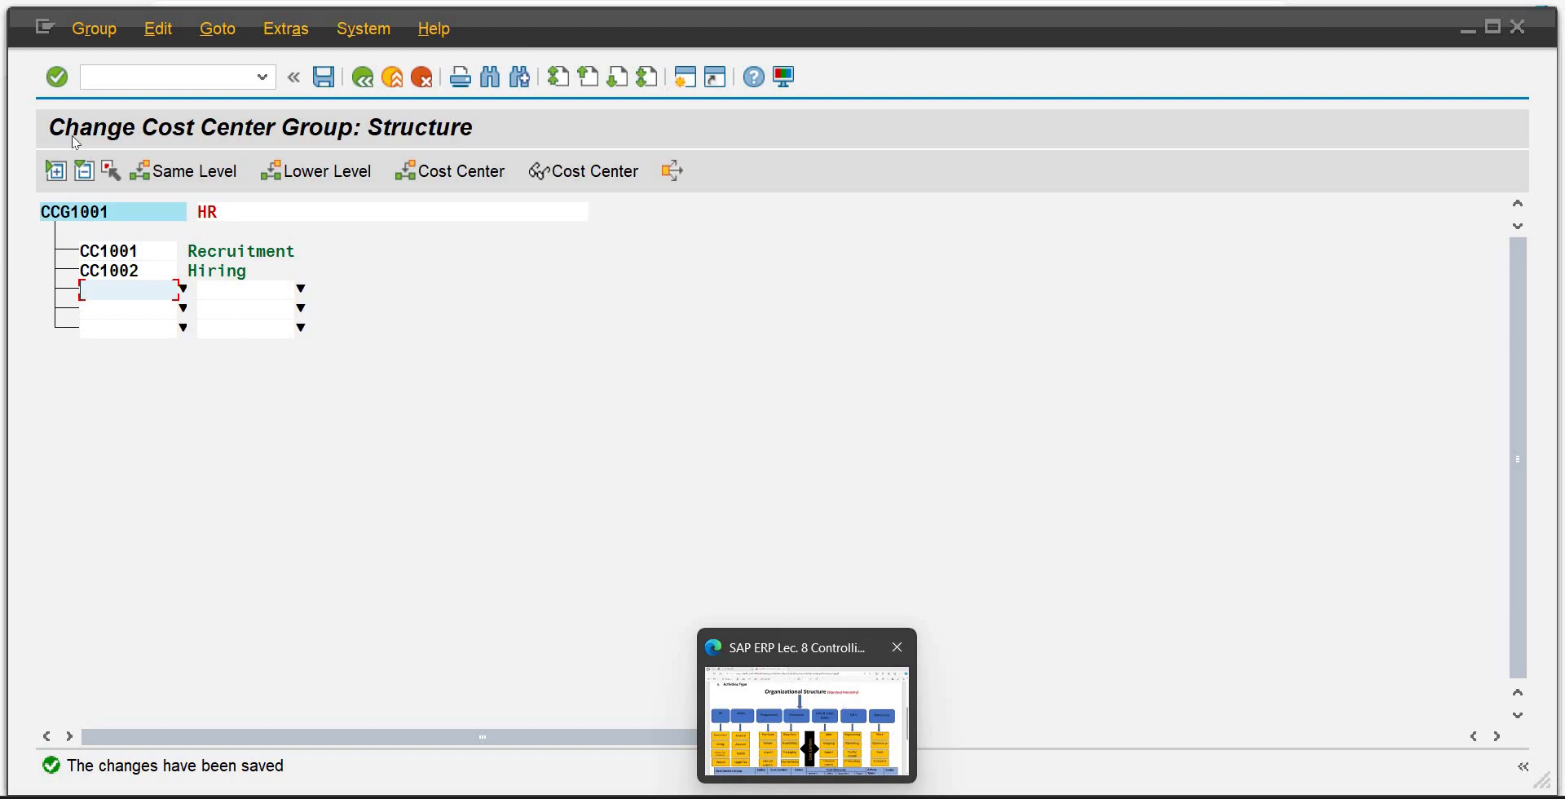
Review the organizational structure in the roadmap PDF and return to the cost center group in SAP.
click(847, 700)
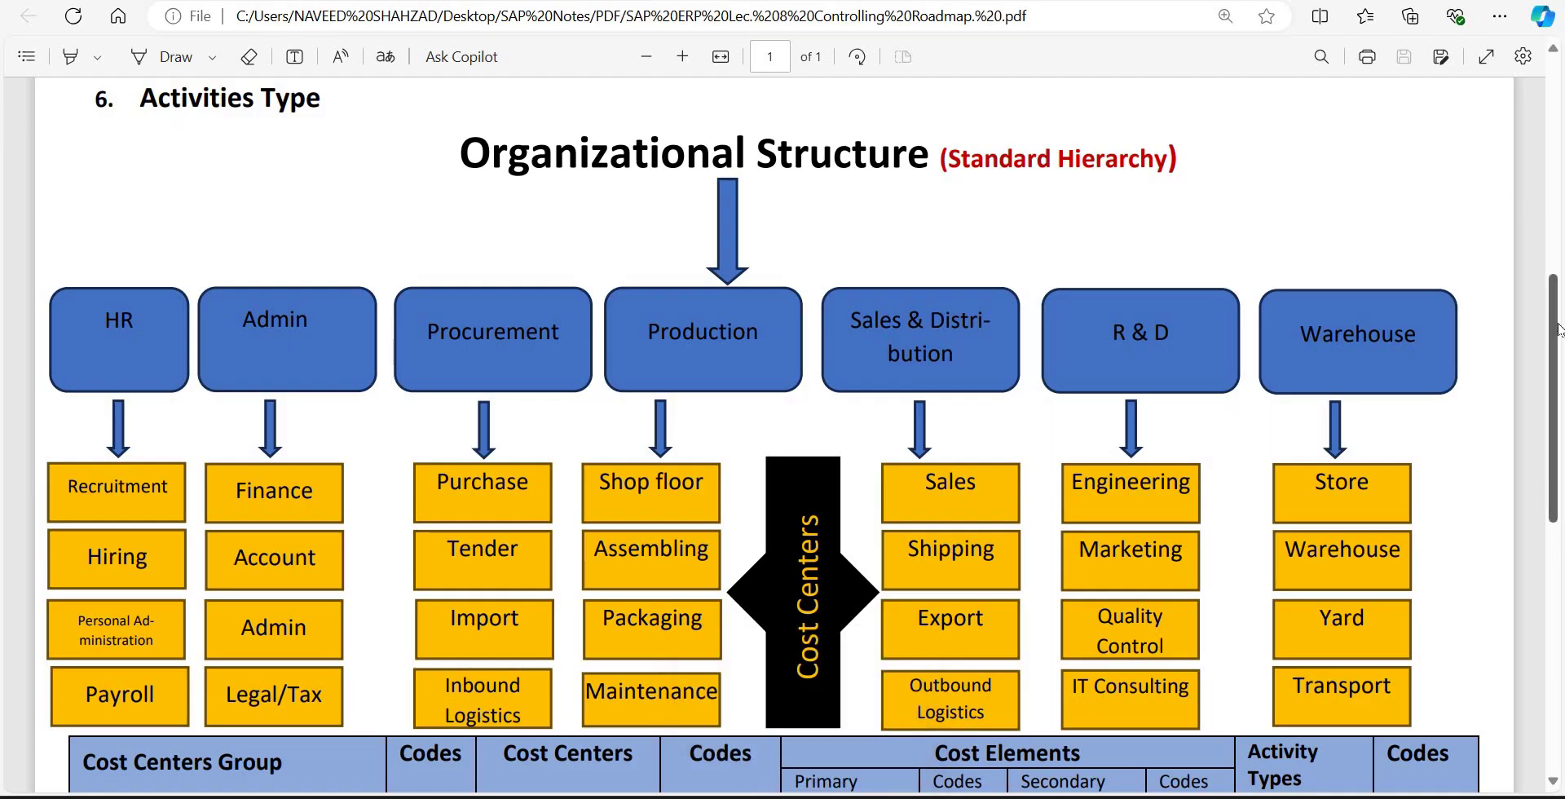
scroll(1555, 326, down, 1)
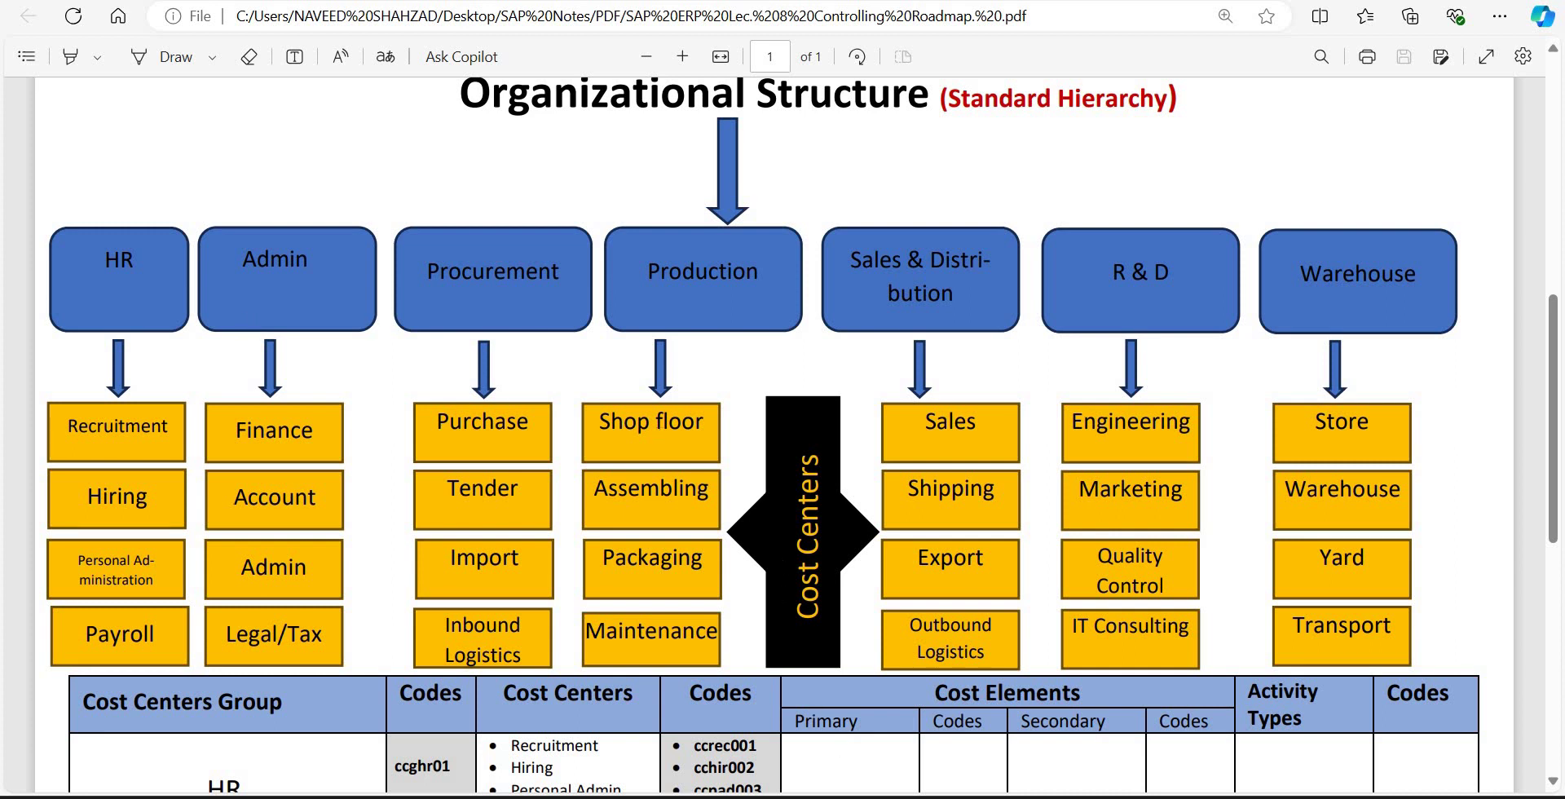
mouse_move(900, 796)
mouse_move(1078, 721)
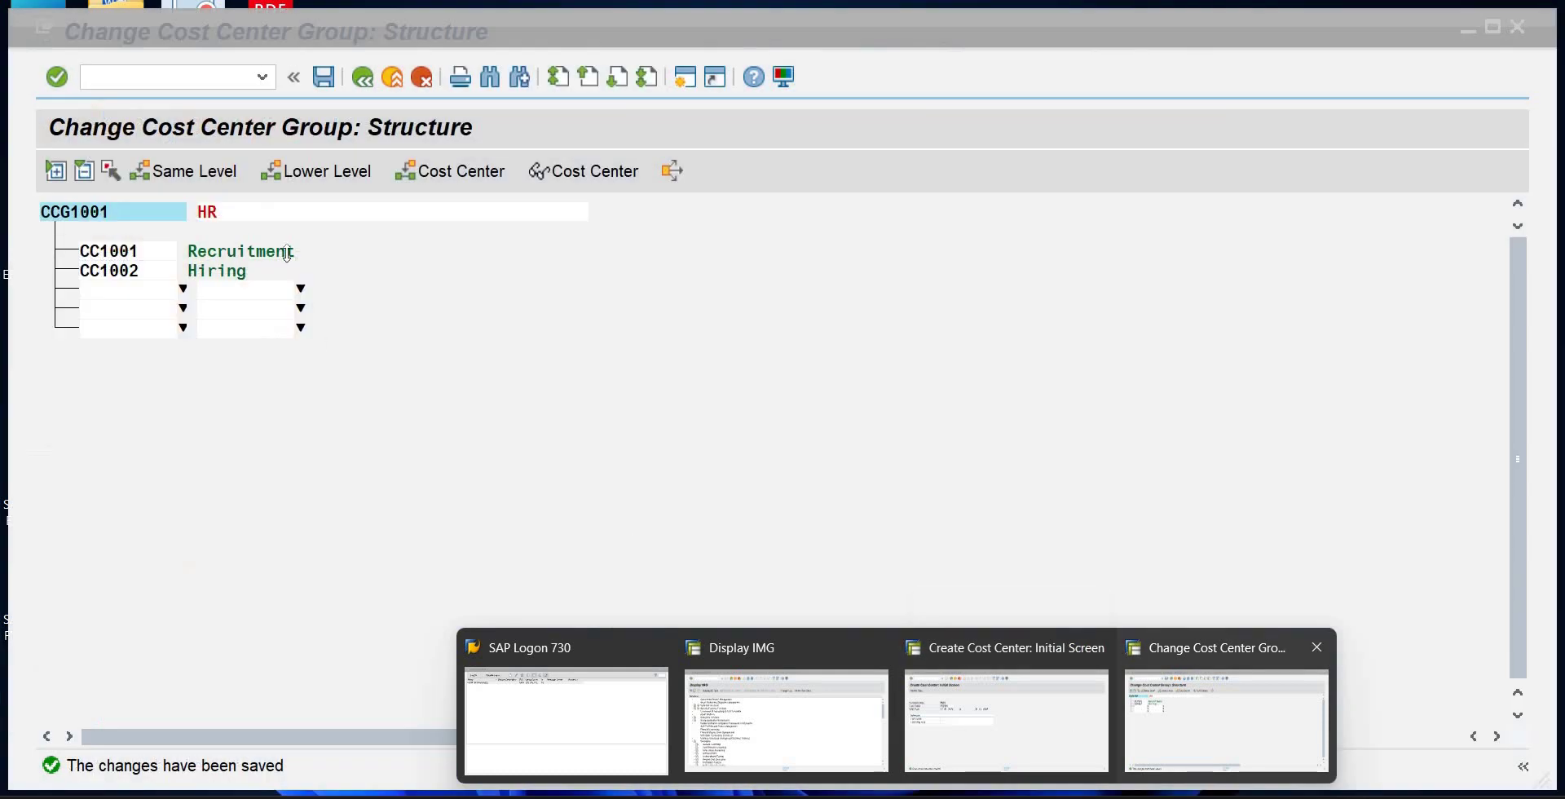
click(1182, 721)
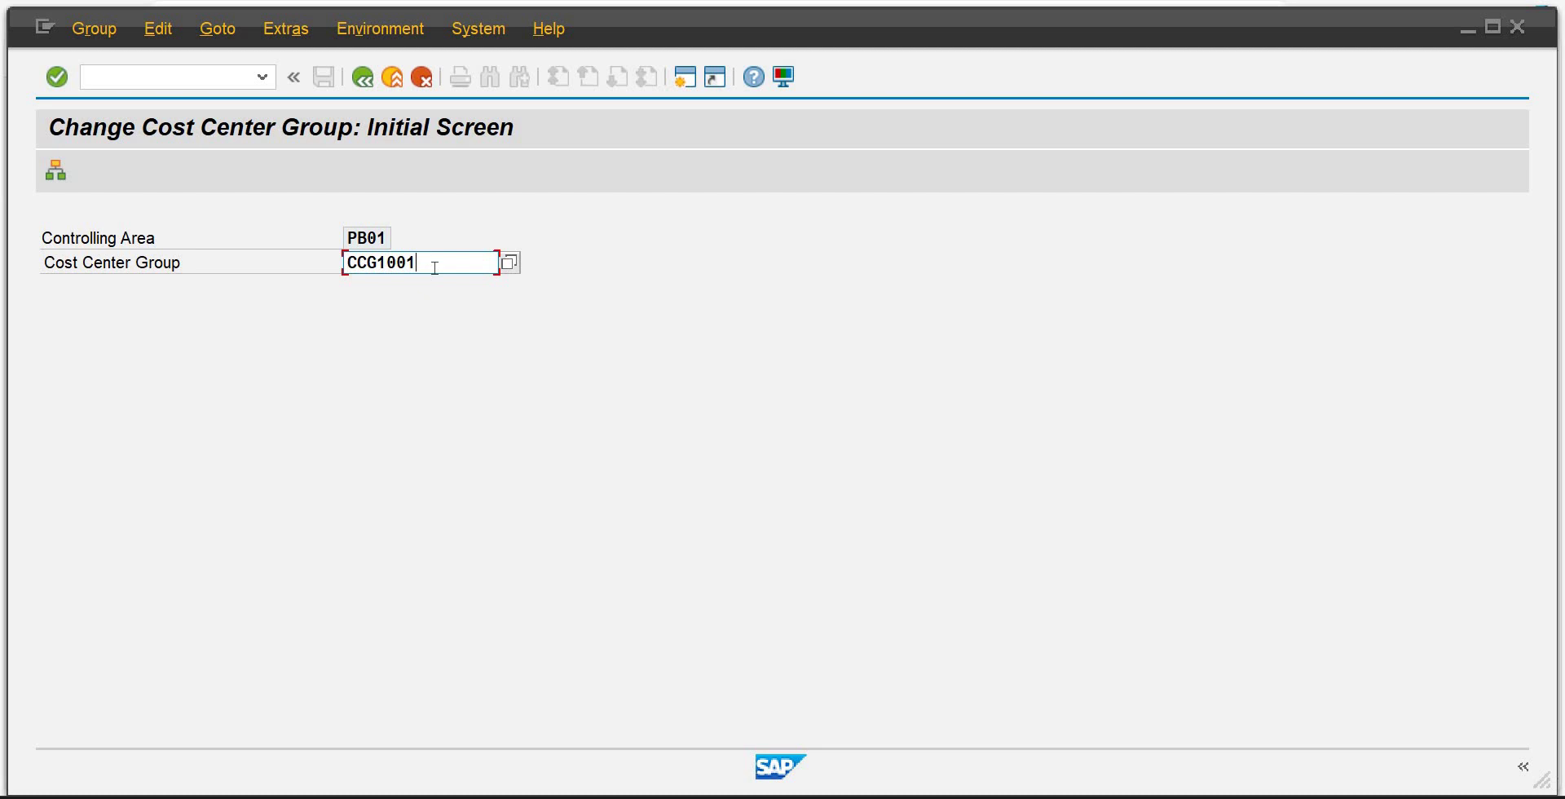
Open cost center group CCG2001 for changes in controlling area PB01.
key(BackSpace)
key(BackSpace)
key(BackSpace)
text(200)
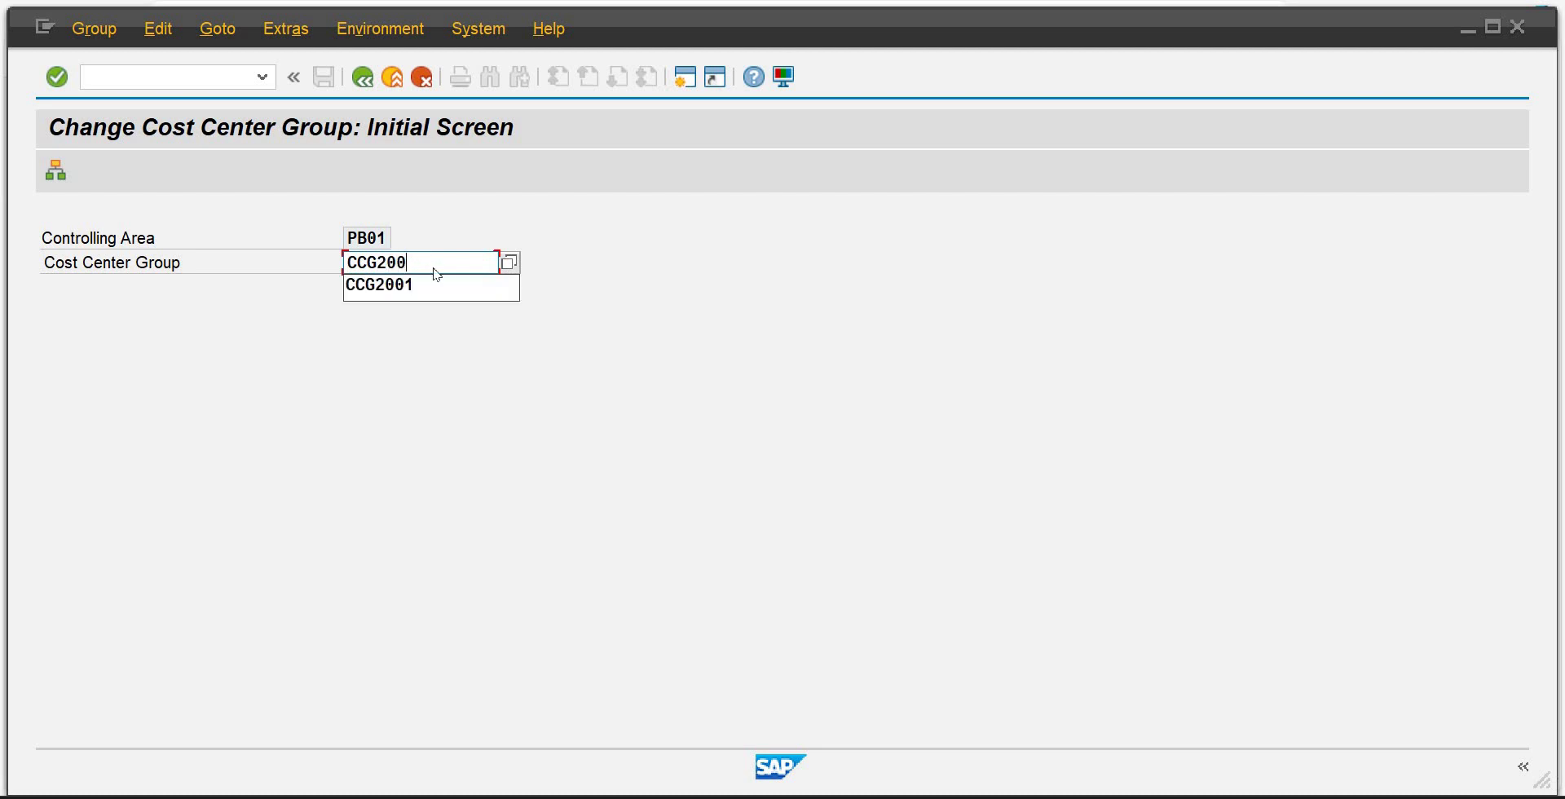
click(436, 282)
key(Return)
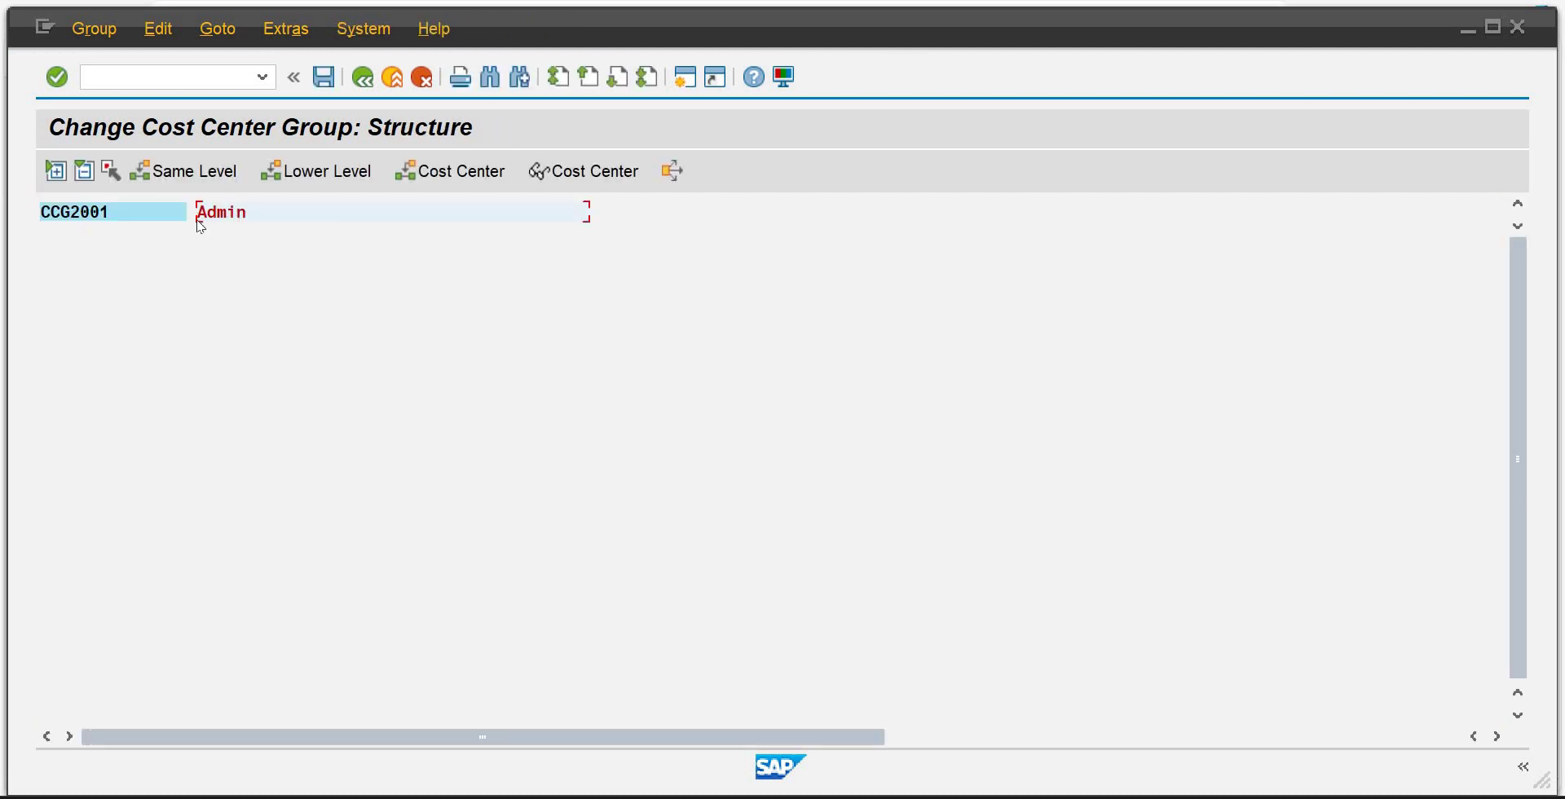
Assign cost center CC2001 to group CCG2001 and save the group.
click(448, 173)
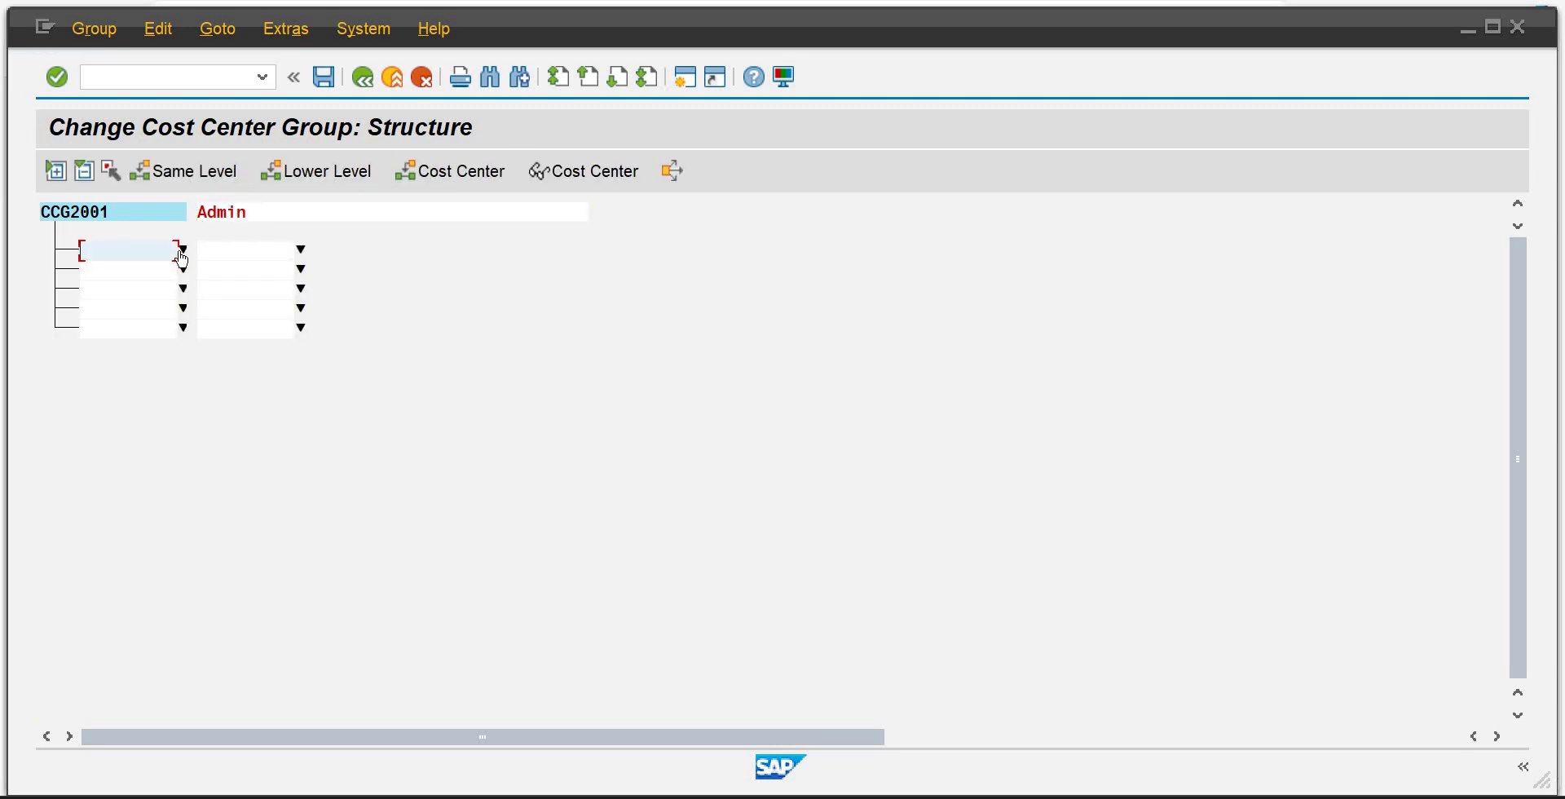
text(cc2001)
key(Return)
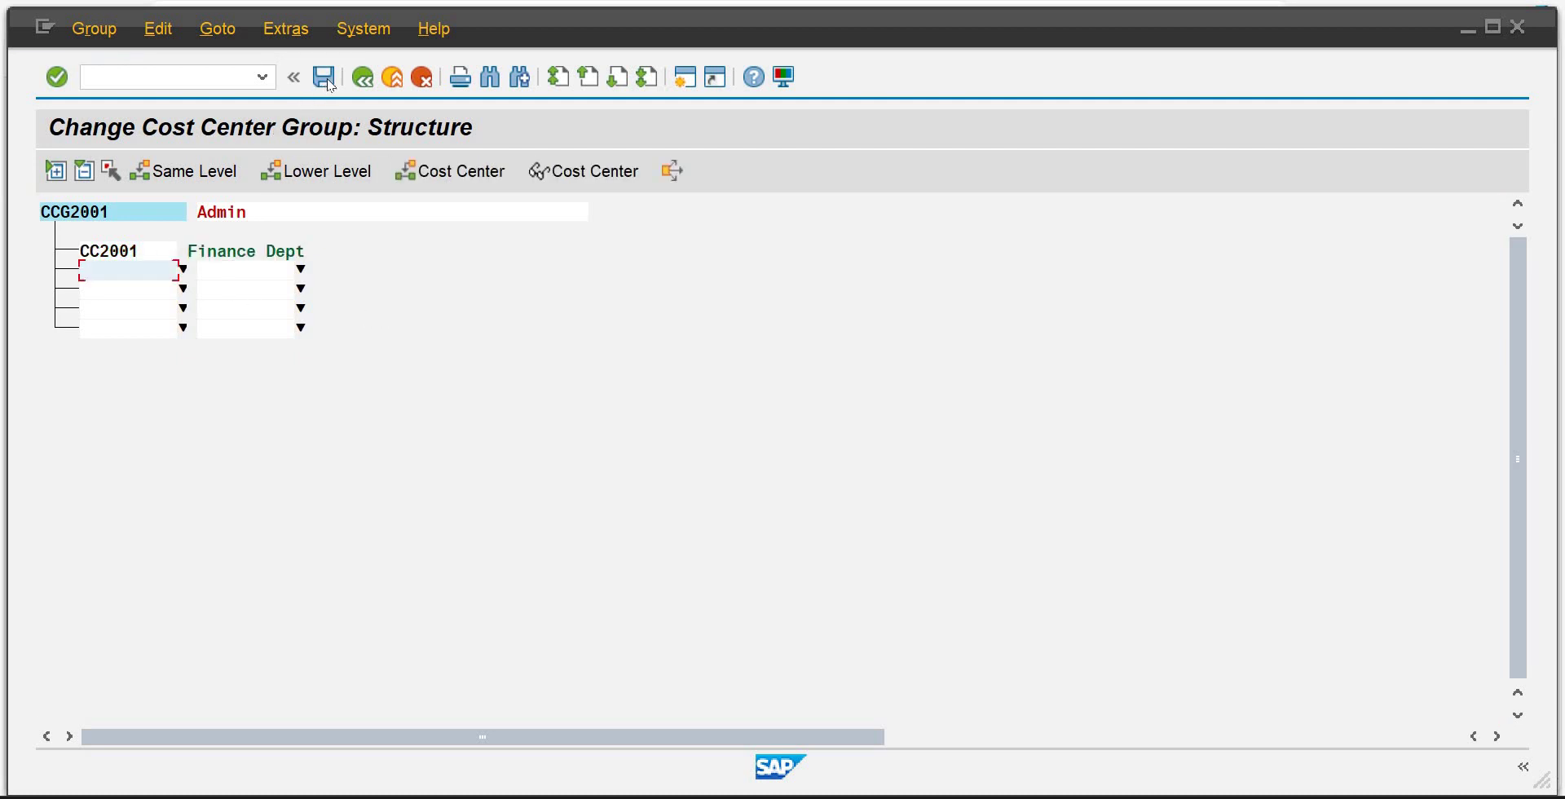
click(483, 298)
key(ctrl+s)
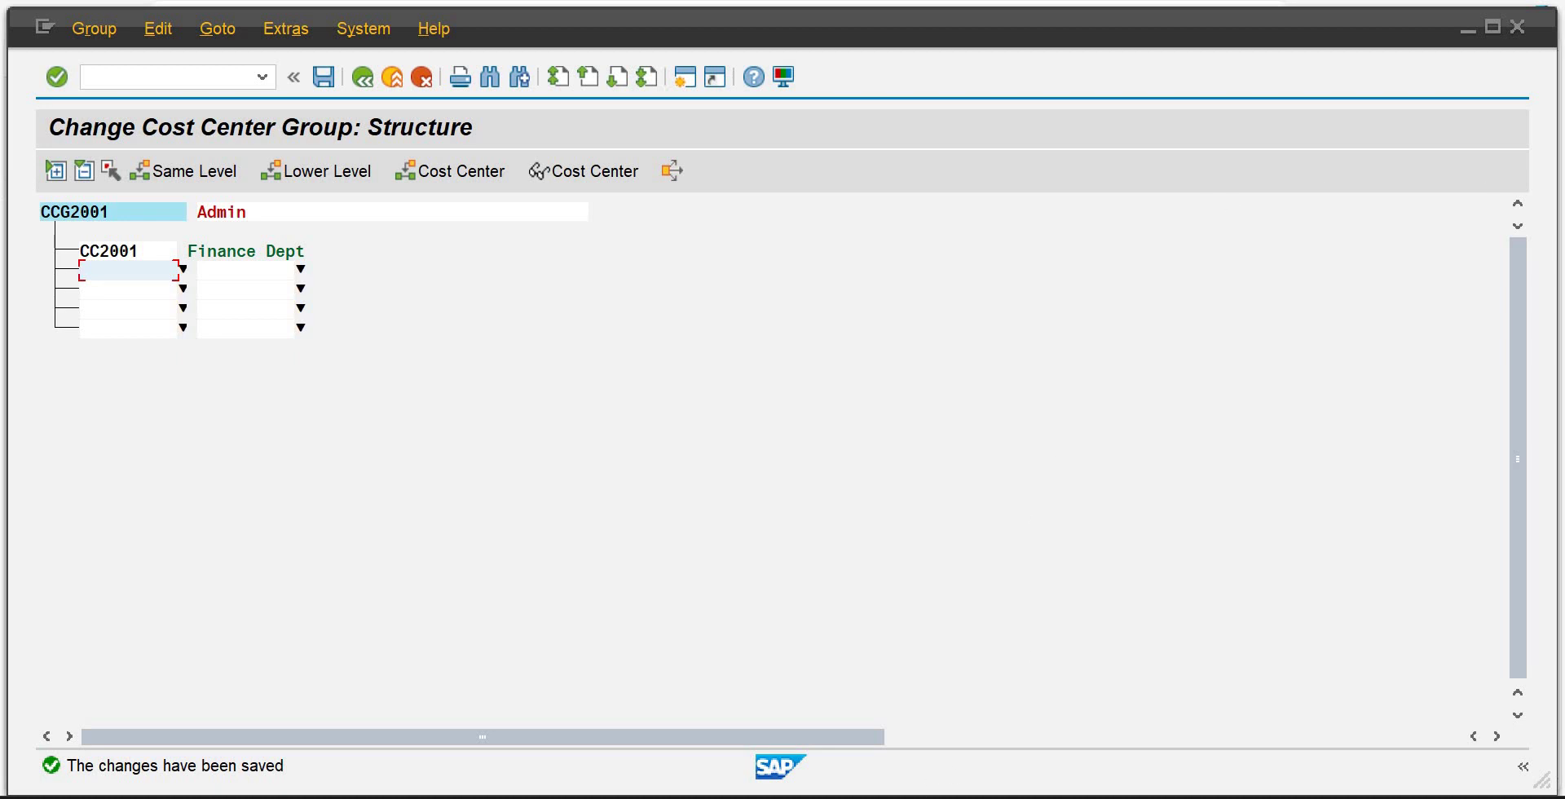
Open a new SAP session from the cost center group window.
mouse_move(970, 748)
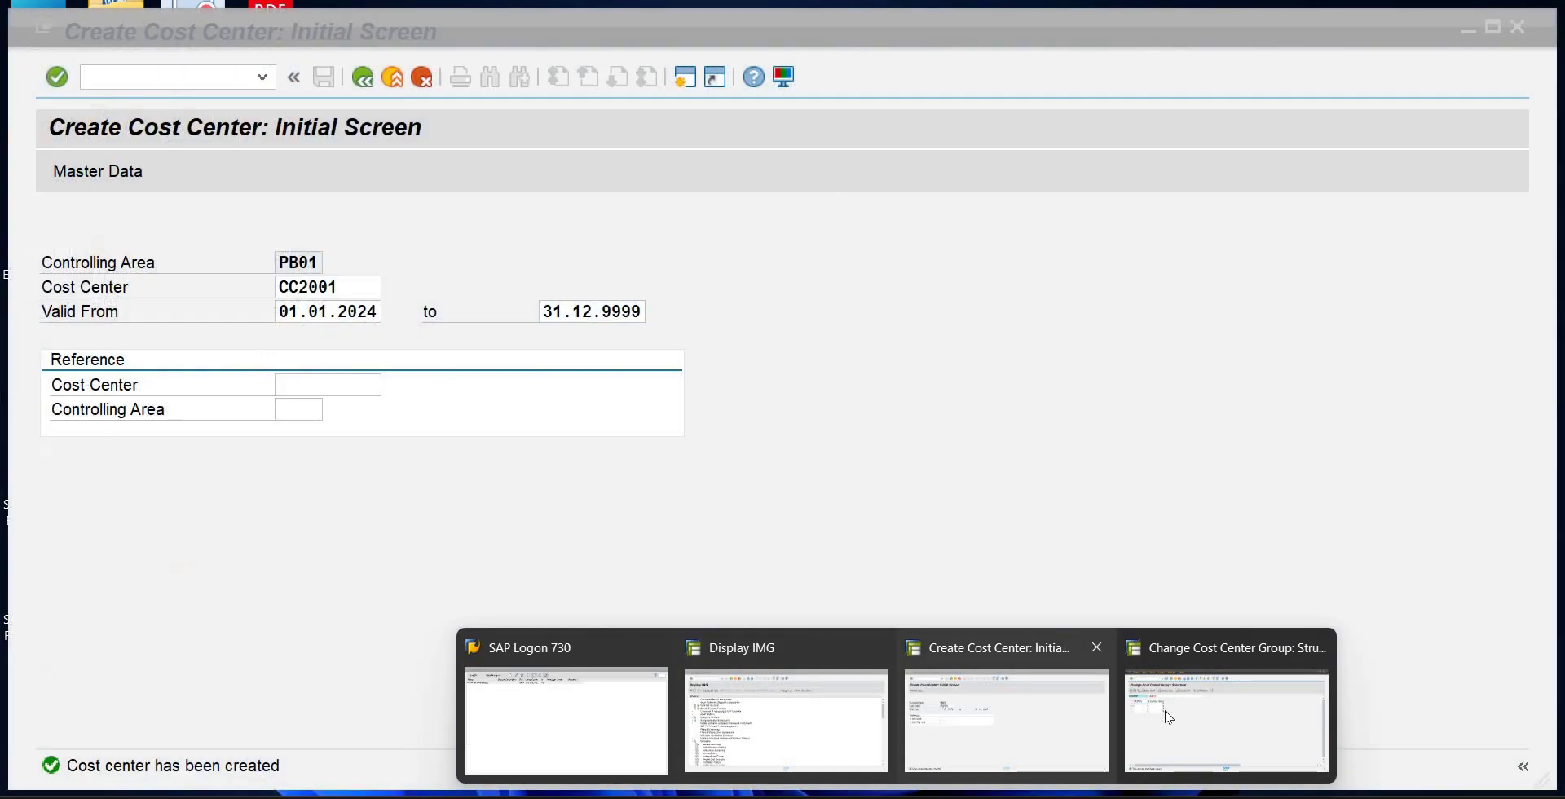
click(1169, 717)
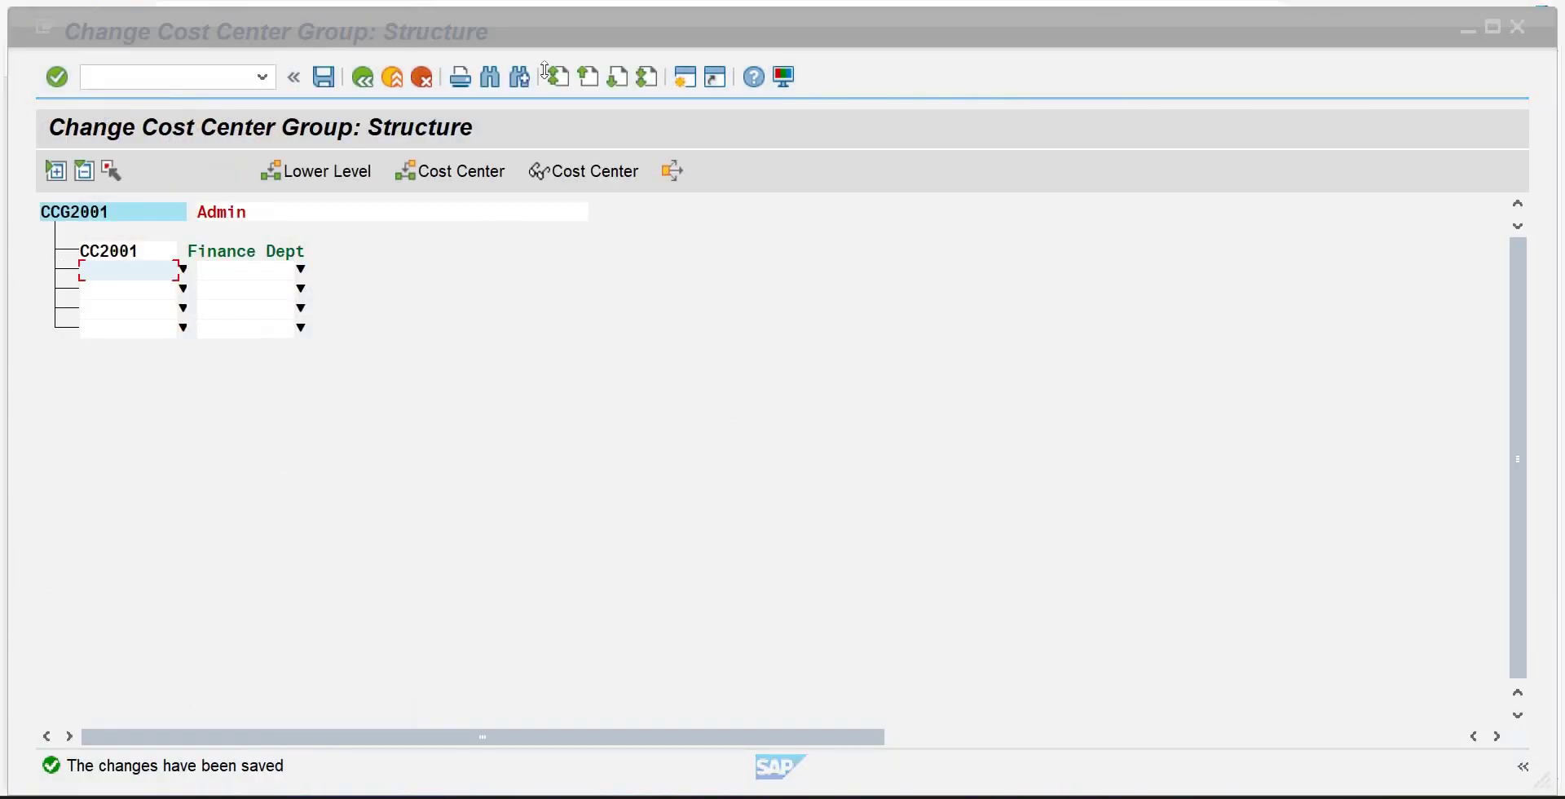
click(683, 90)
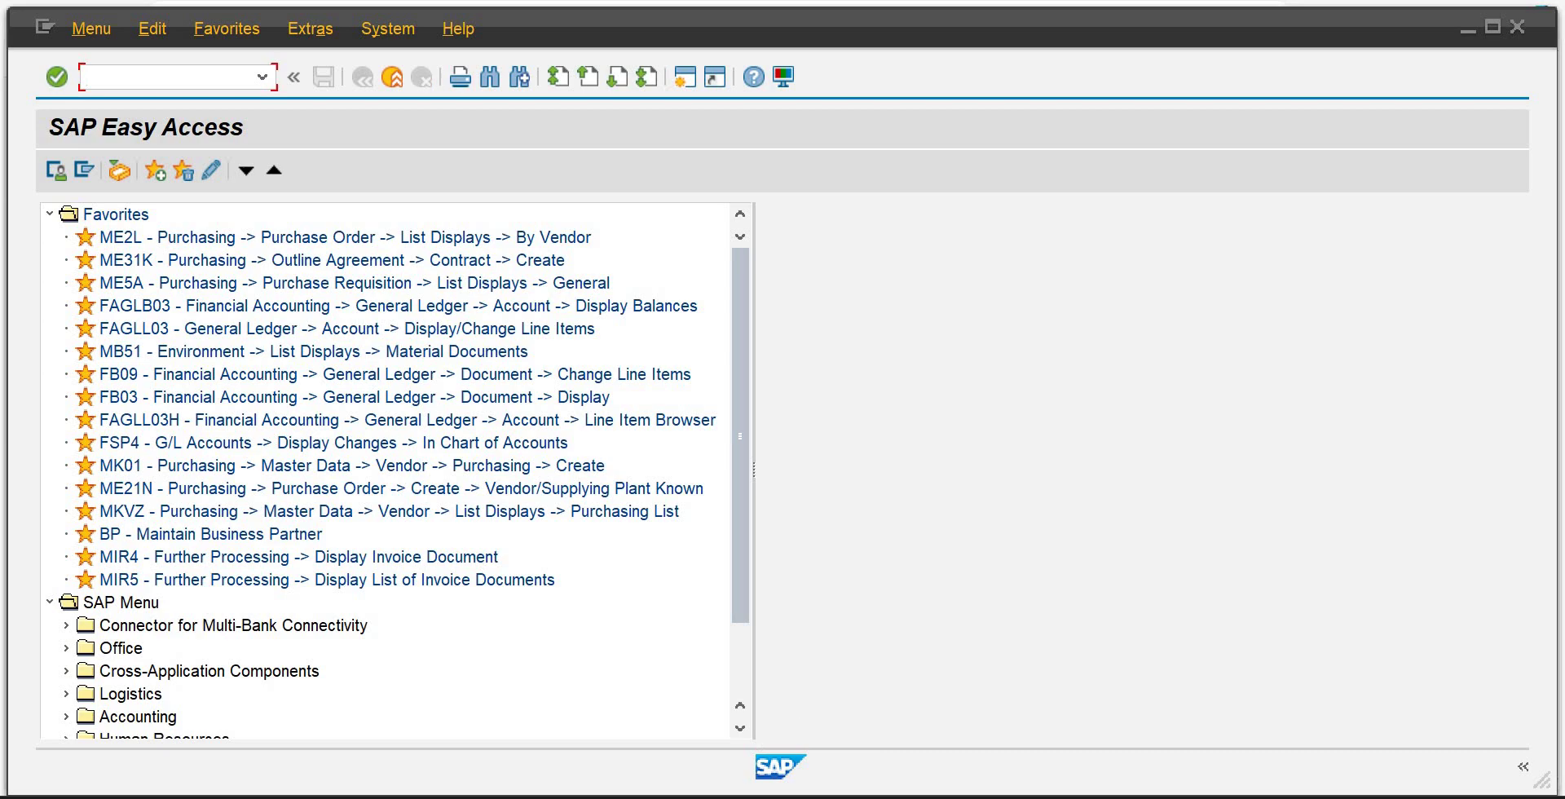
Check the organizational structure in the roadmap PDF, return to SAP and start transaction FS00.
click(810, 738)
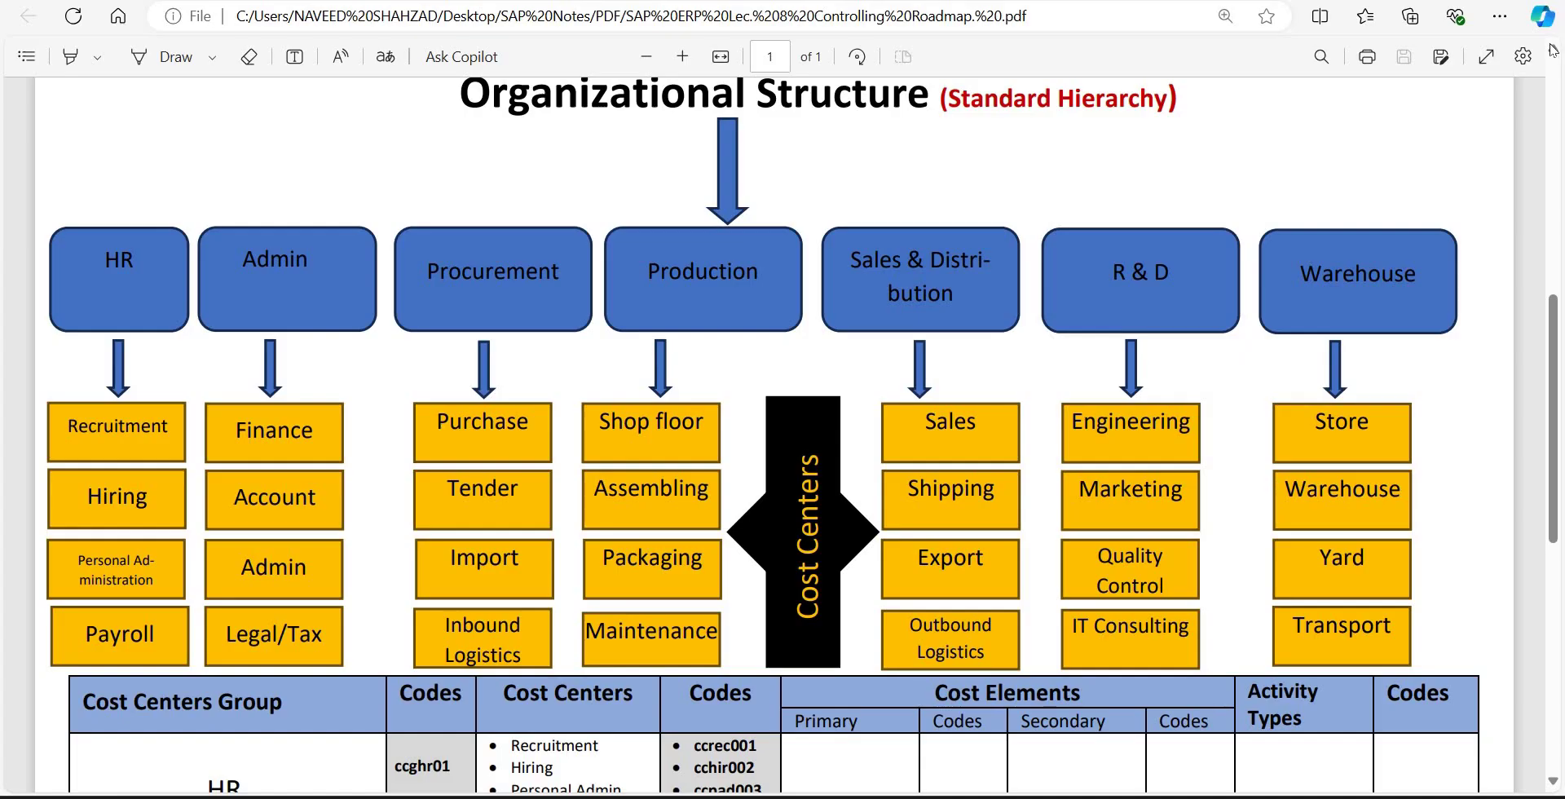
key(alt+Tab)
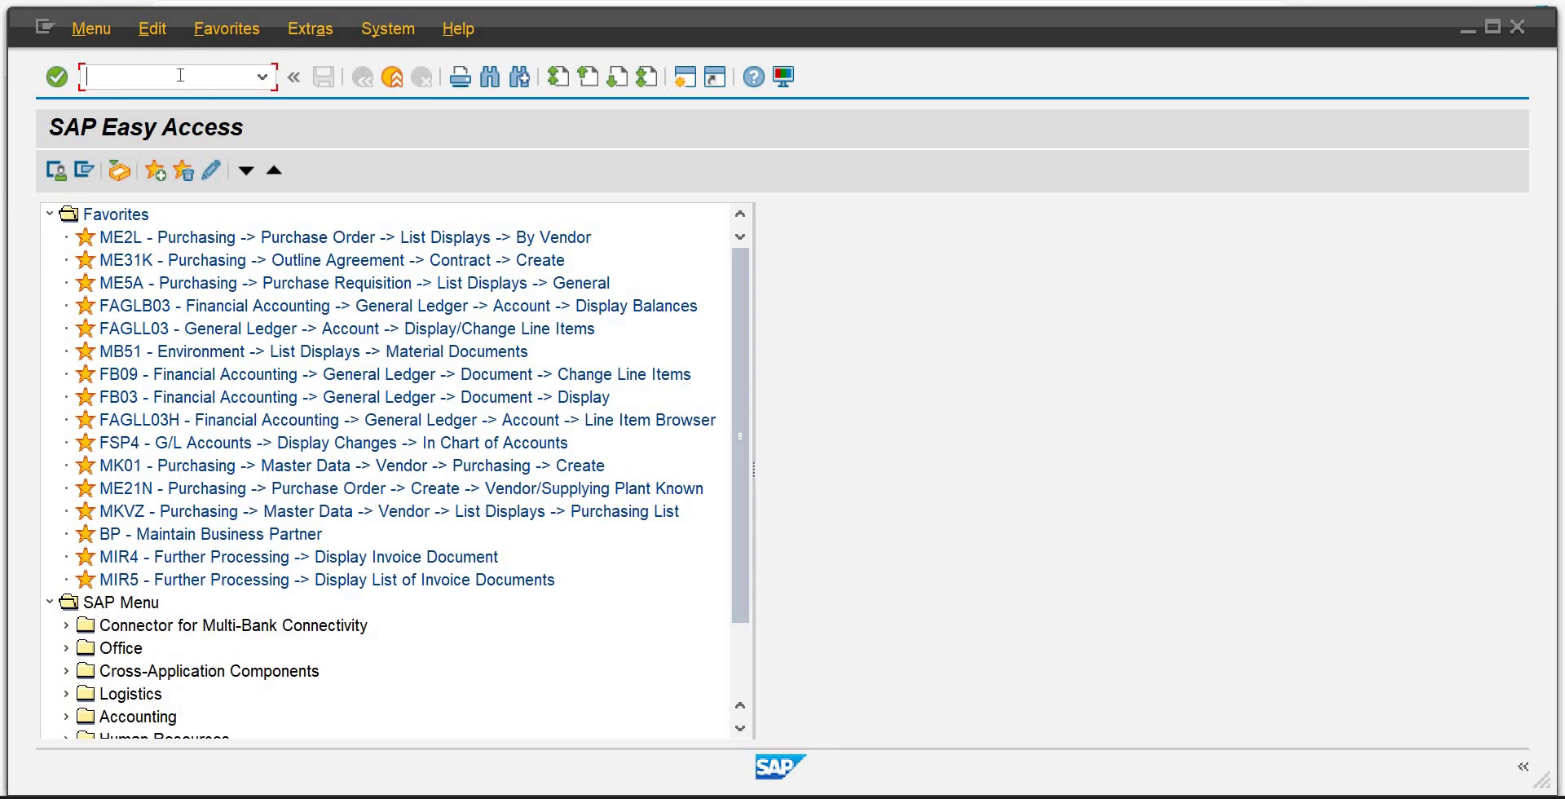
text(fs00)
key(Return)
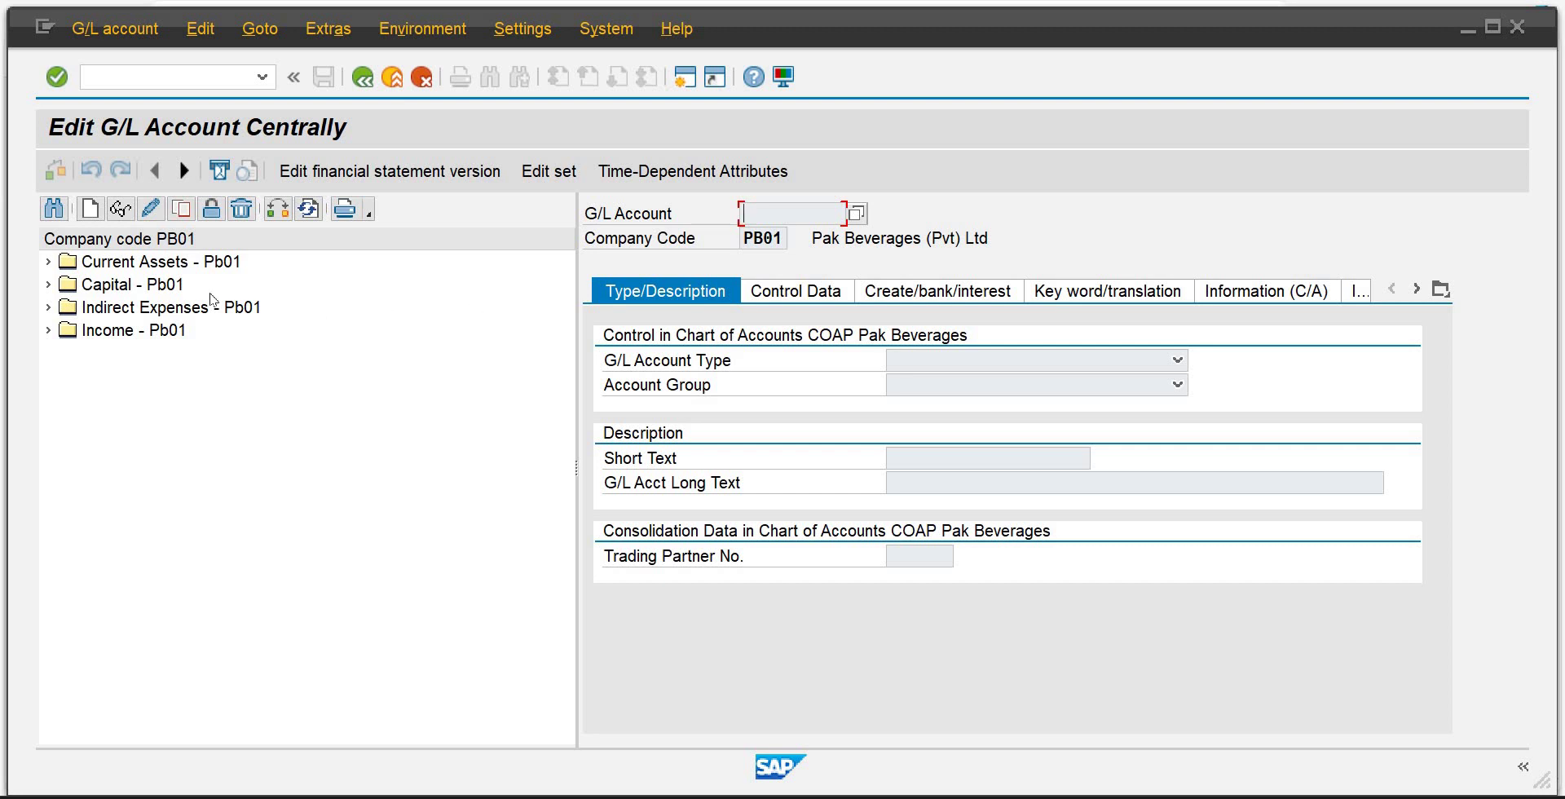
Expand the Indirect Expenses - Pb01 accounts and start creating G/L account 500 in company code PB01.
click(48, 308)
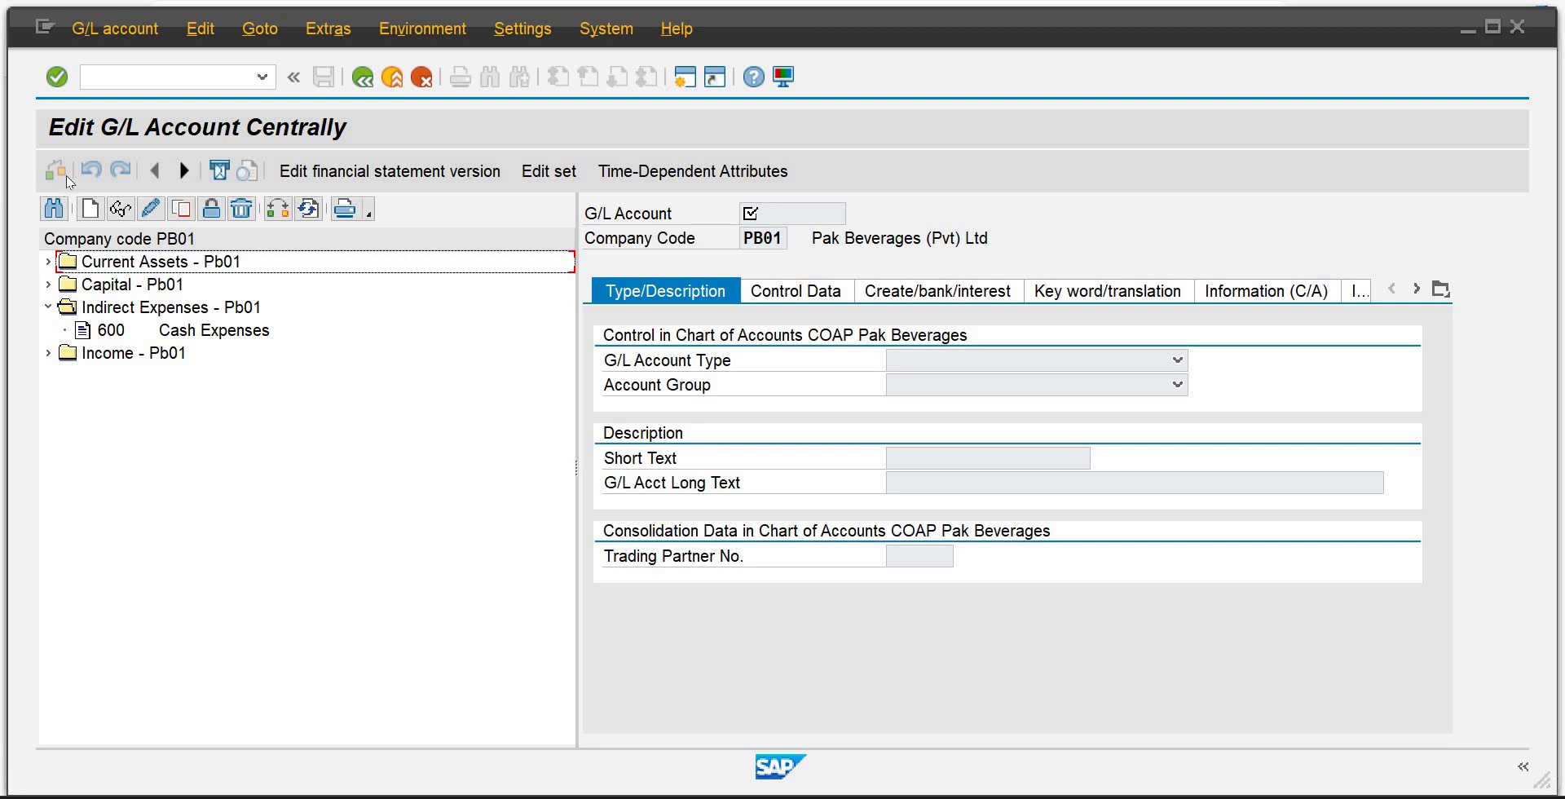
click(90, 210)
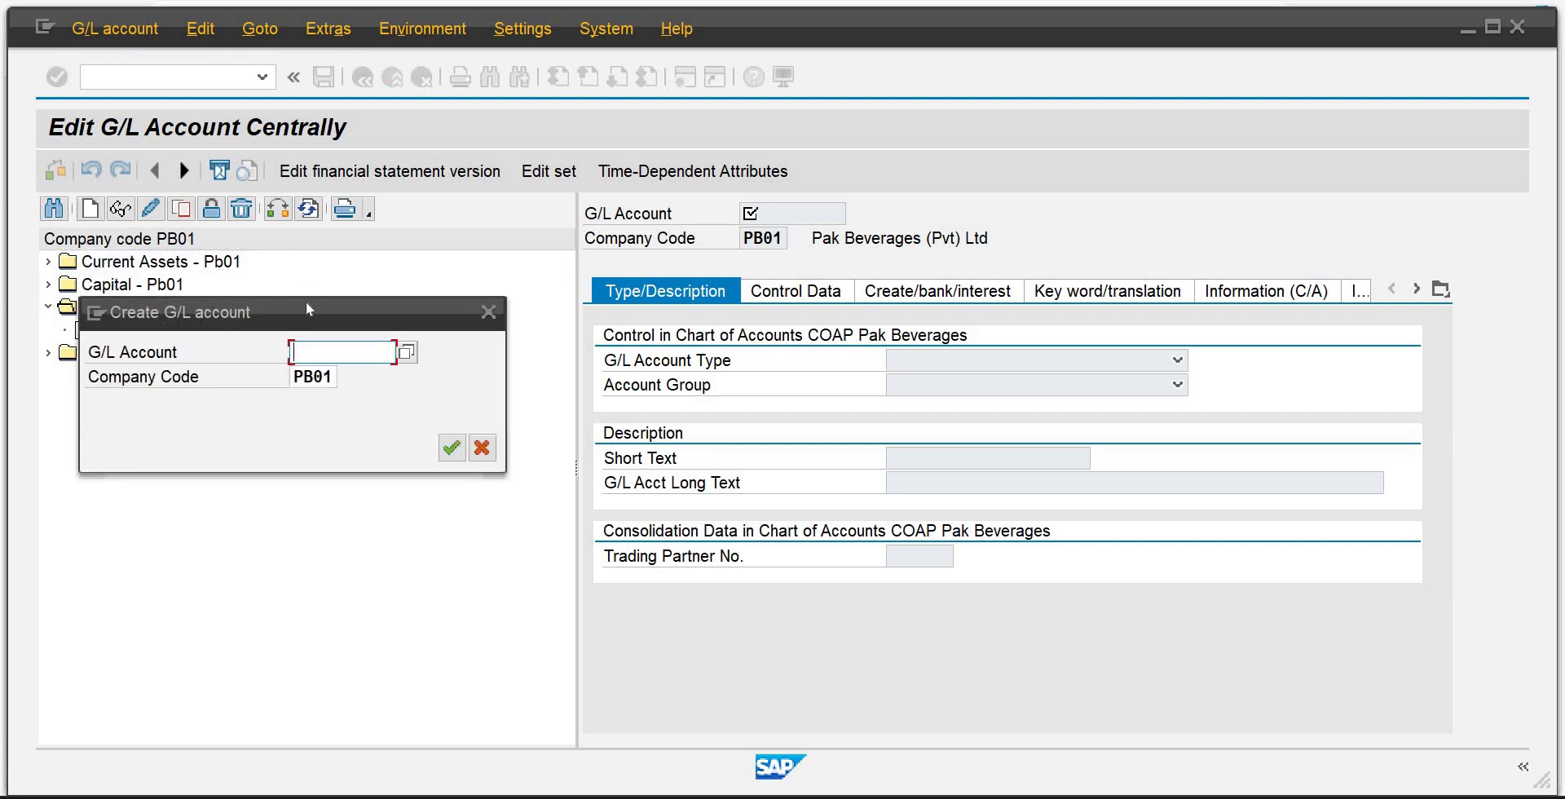
text(500)
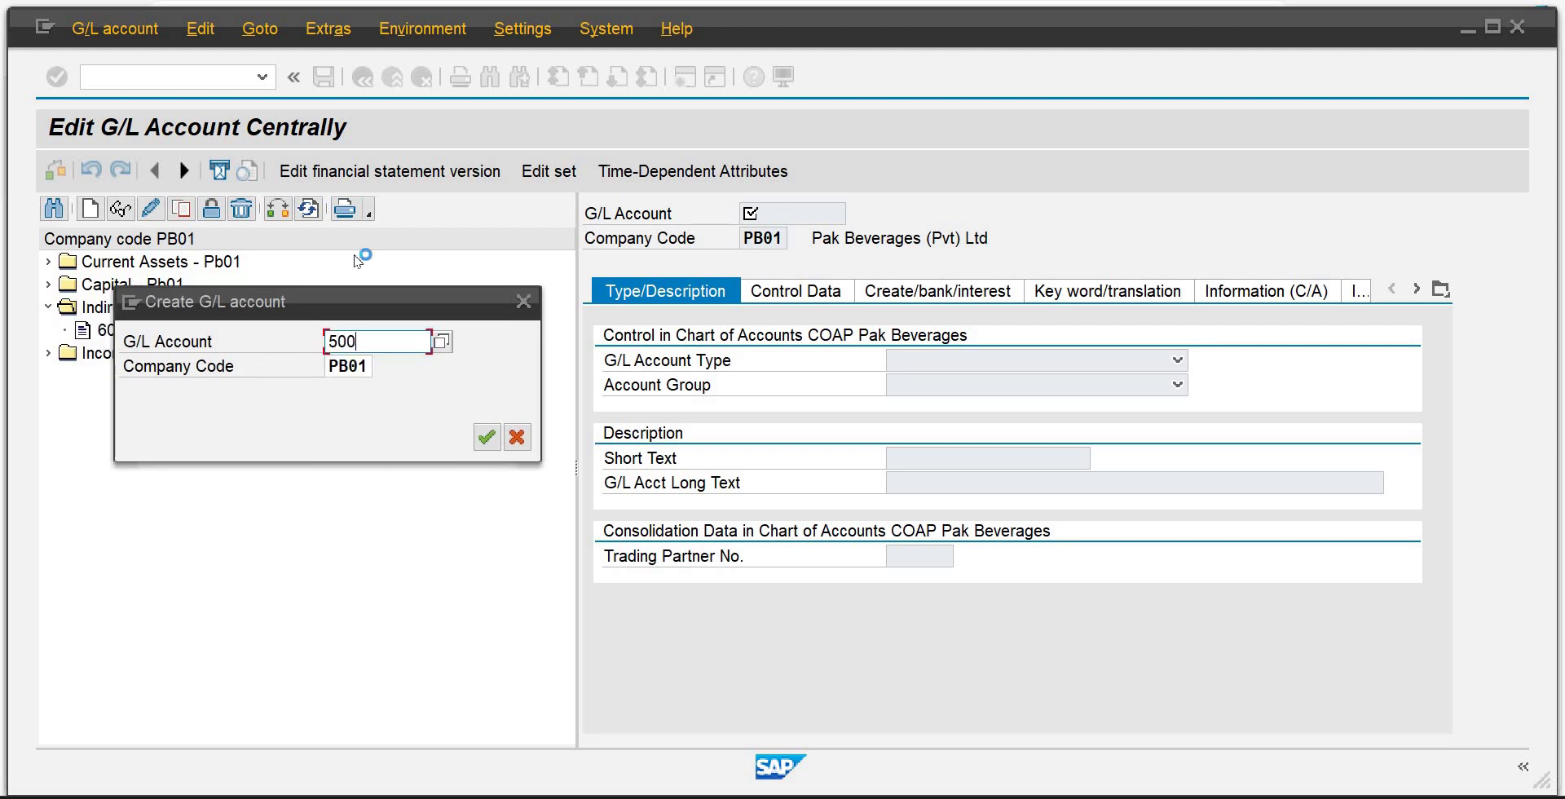
key(Return)
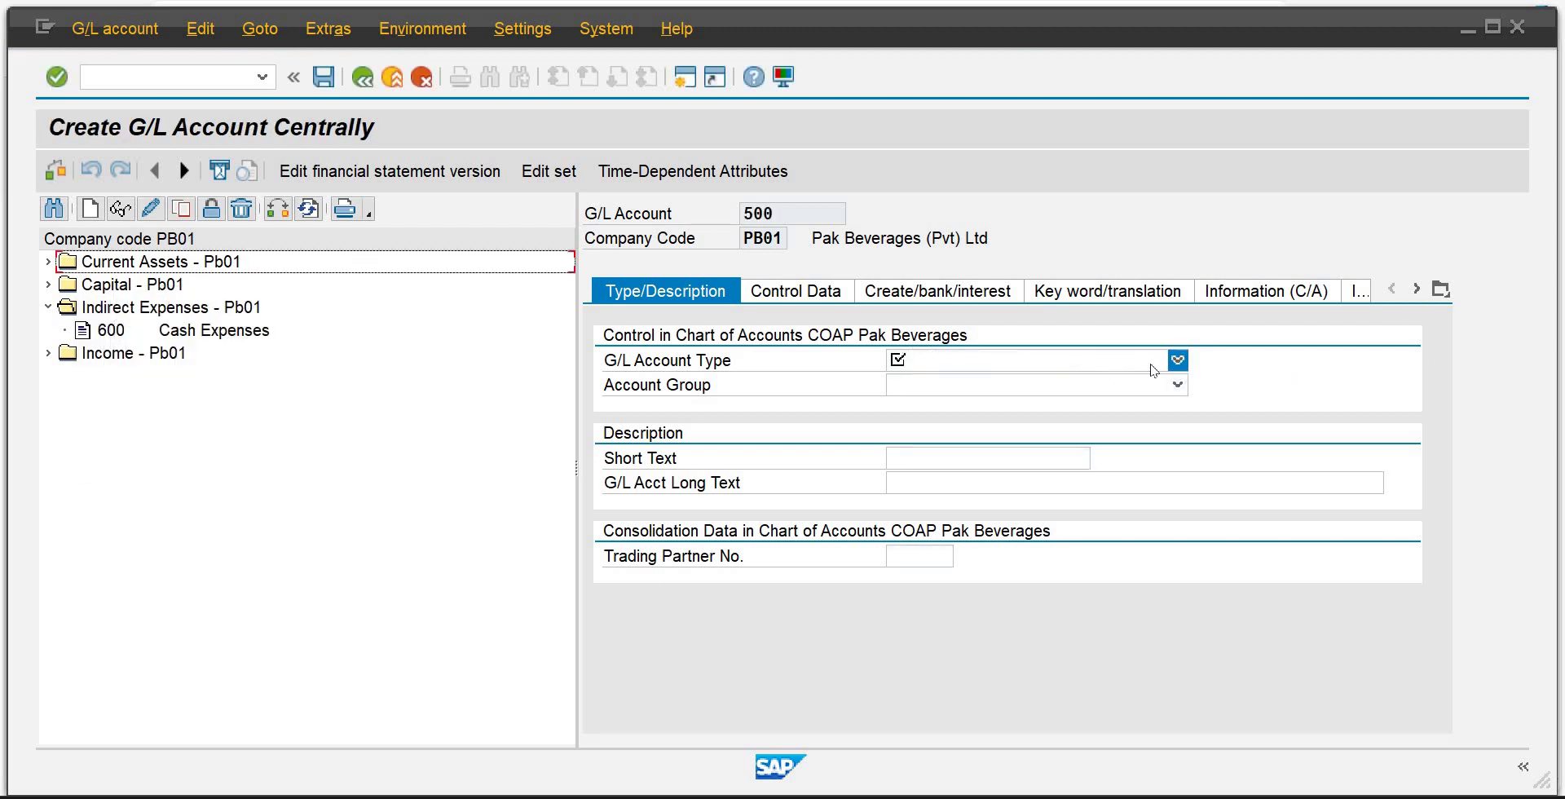
Set account 500's G/L account type to Primary Costs or Revenue and its account group to Direct Expense- Pb01.
click(1084, 357)
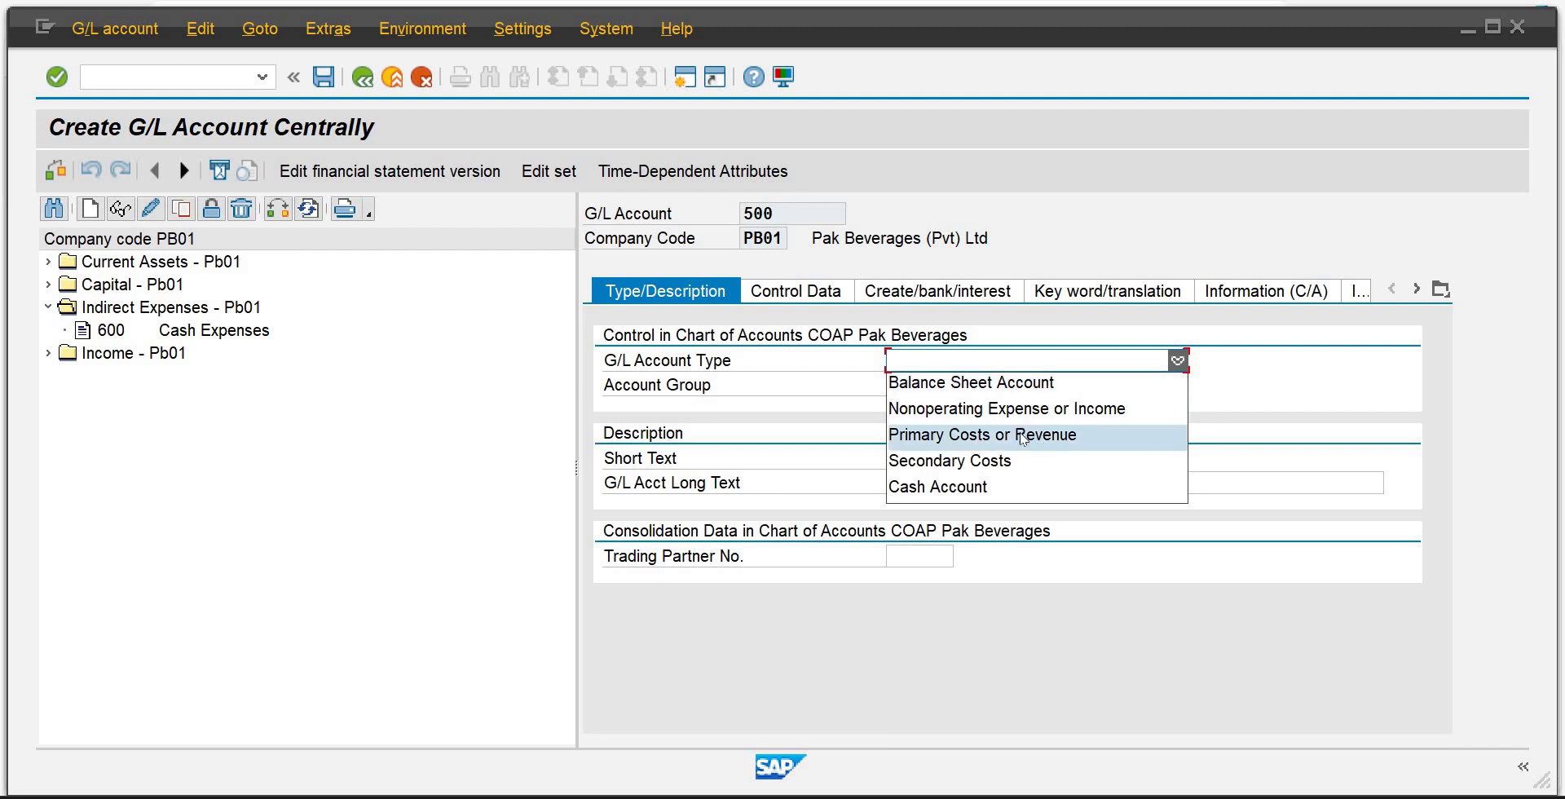
click(1024, 439)
click(1174, 385)
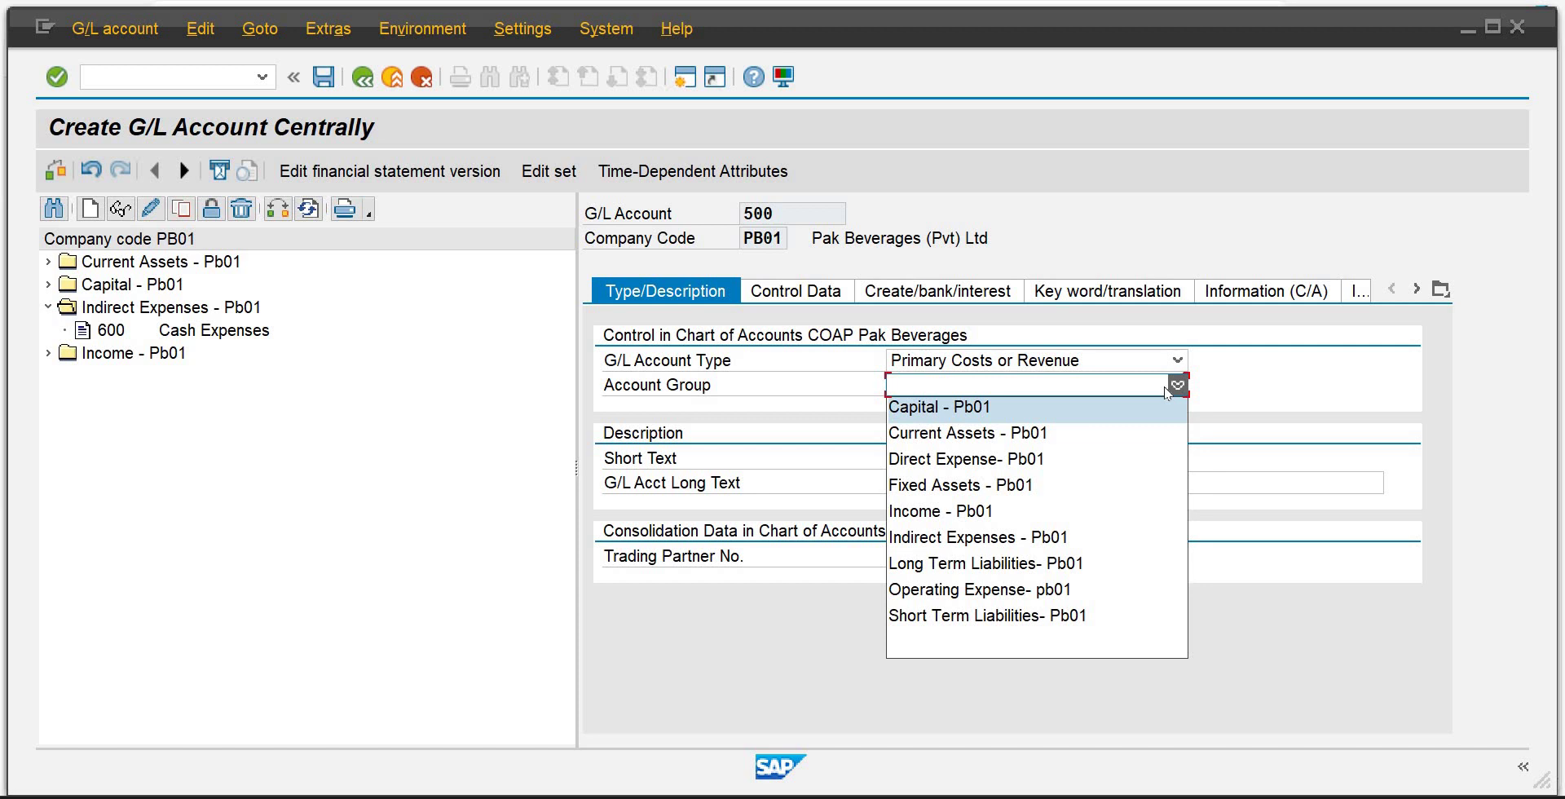
click(961, 459)
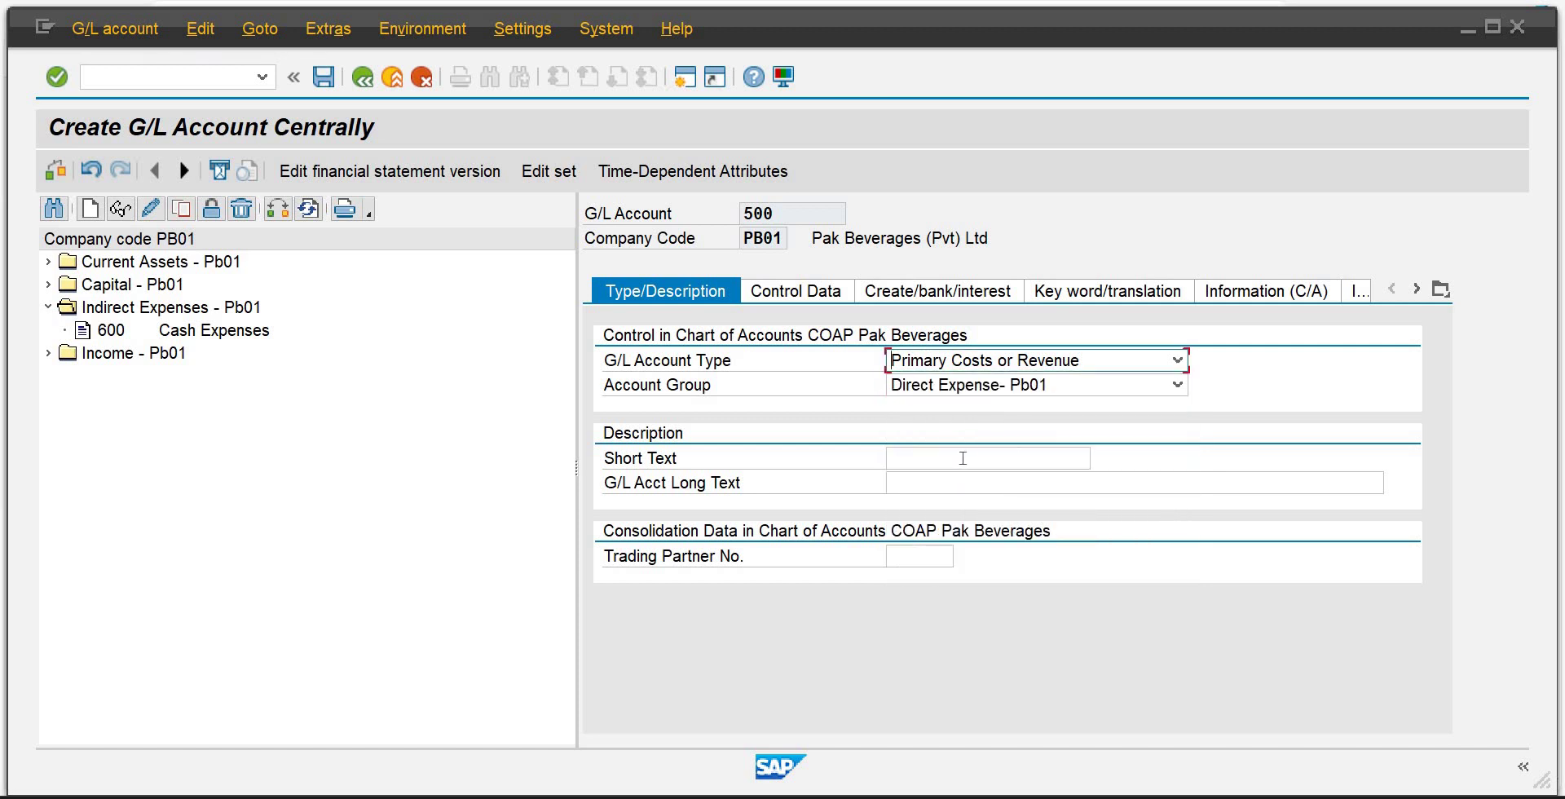
Enter Factory Rent as both the short text and the long text of G/L account 500.
click(962, 458)
text(Facto)
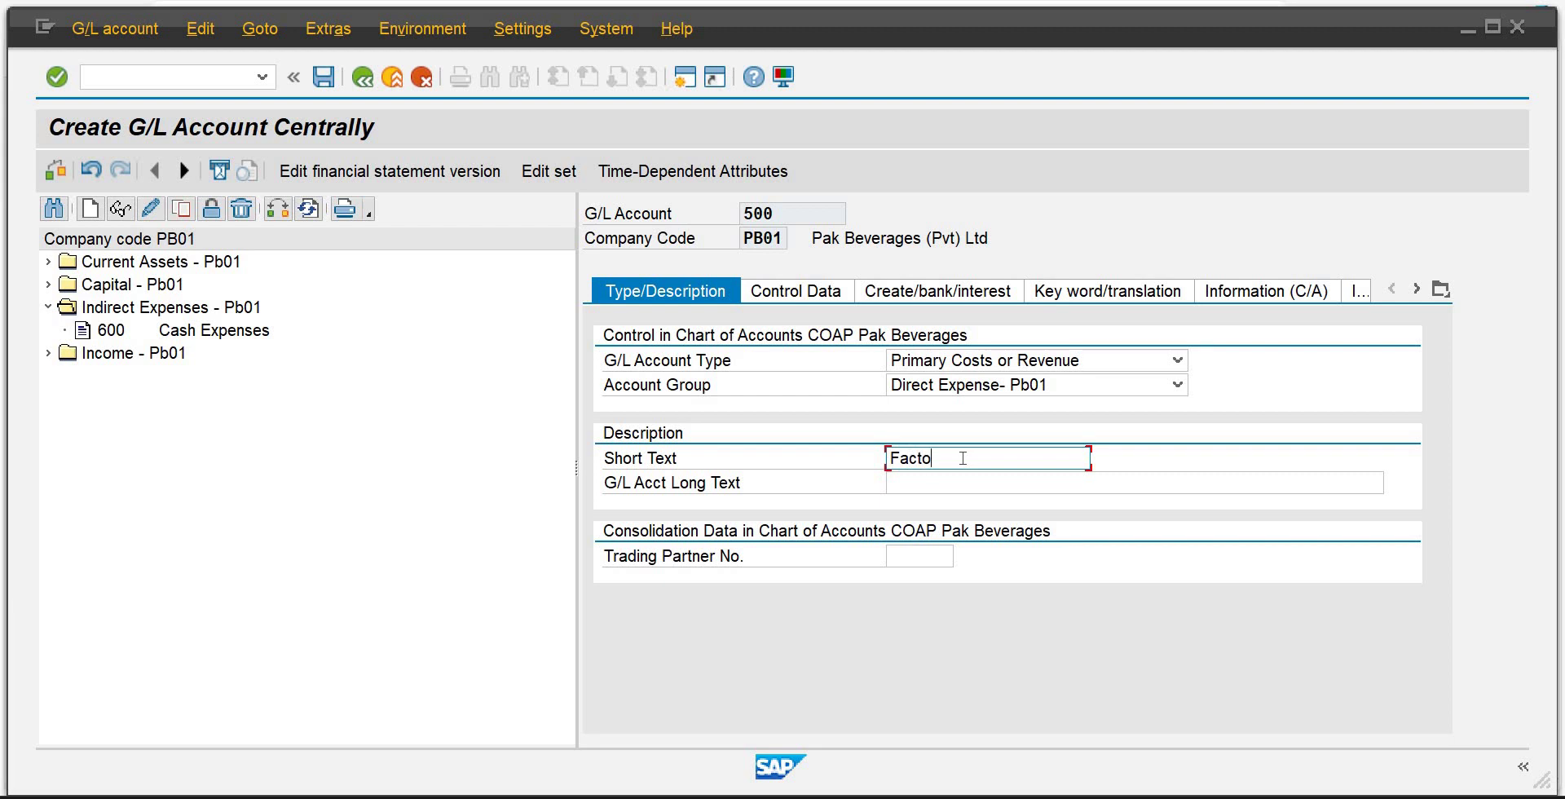
text(ry Rent)
key(Tab)
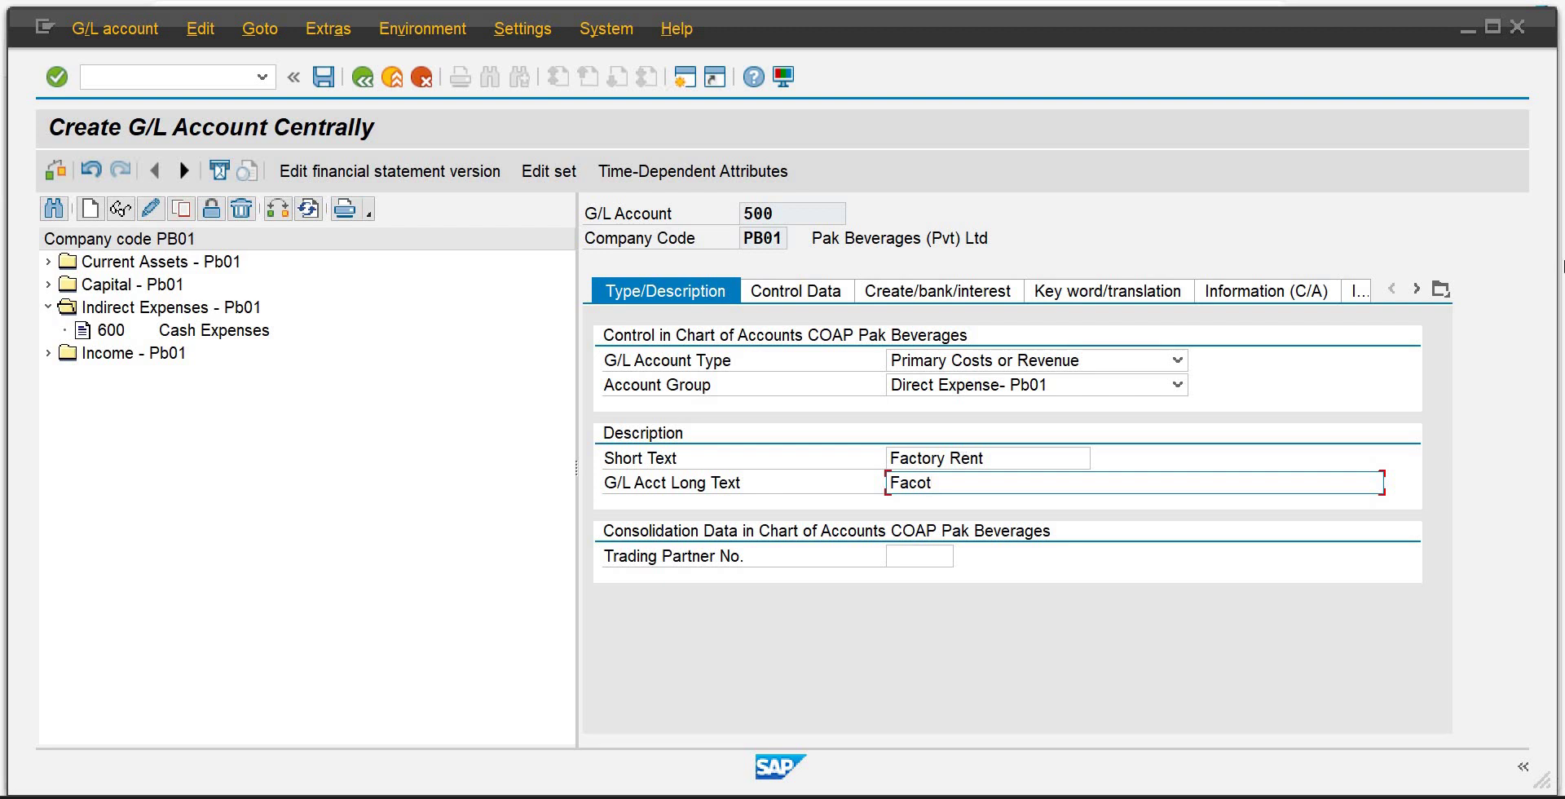
key(BackSpace)
key(BackSpace)
text(tory Rent)
key(Return)
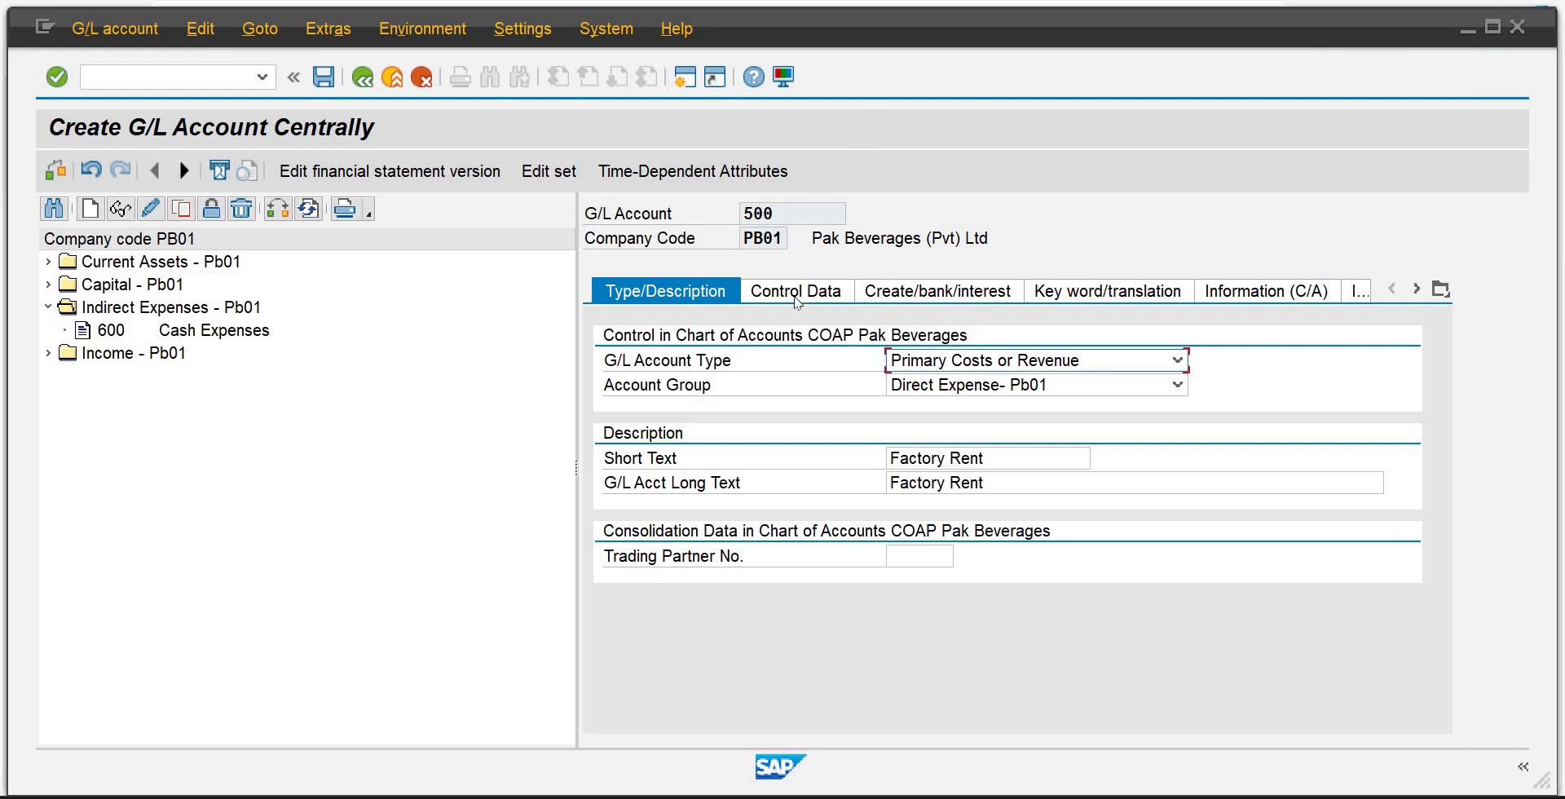
In account 500's control data, allow balances in local currency only and set the sort key to 008.
click(796, 291)
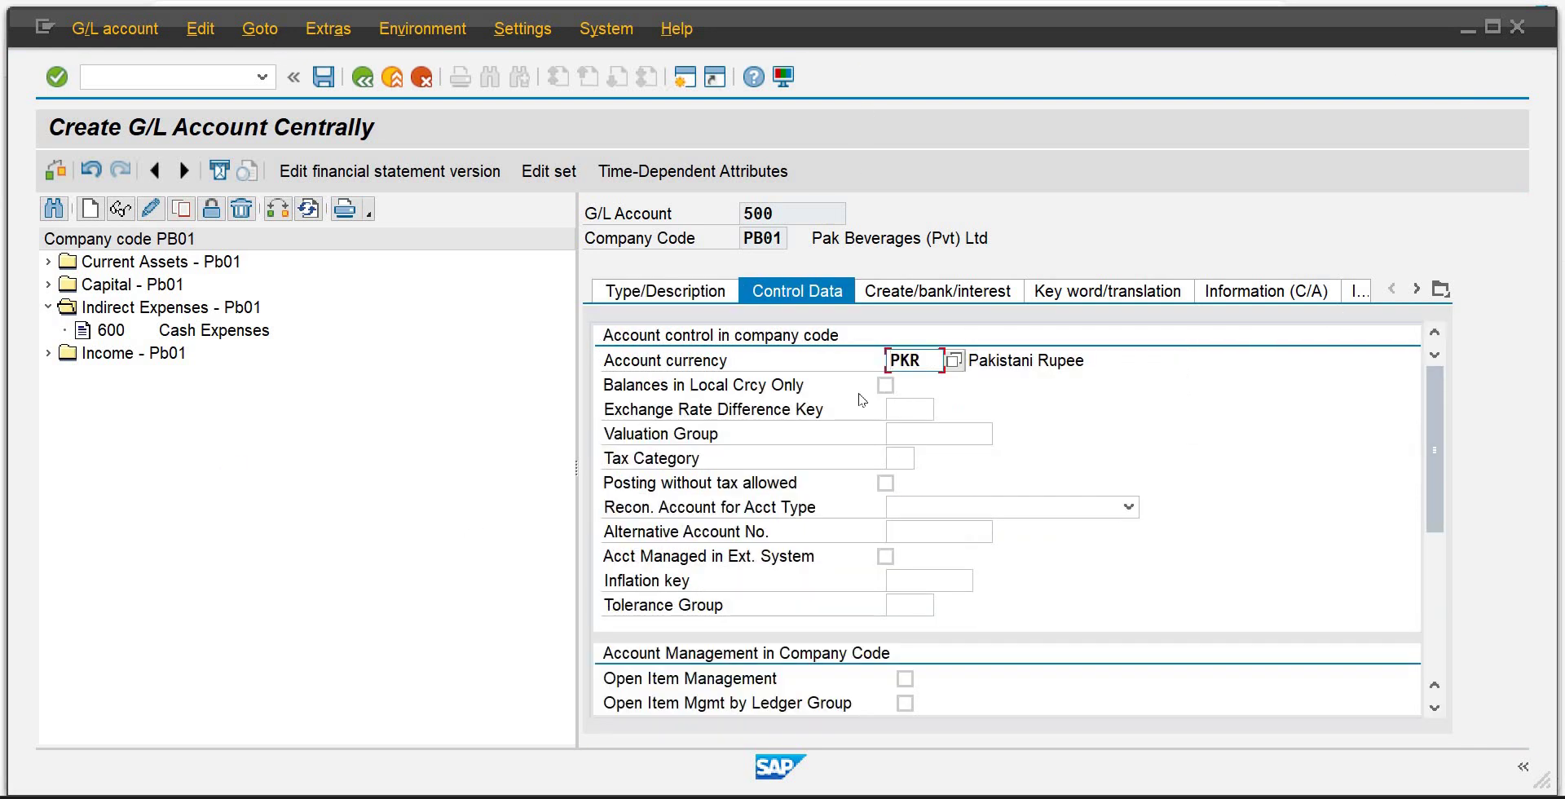
click(884, 386)
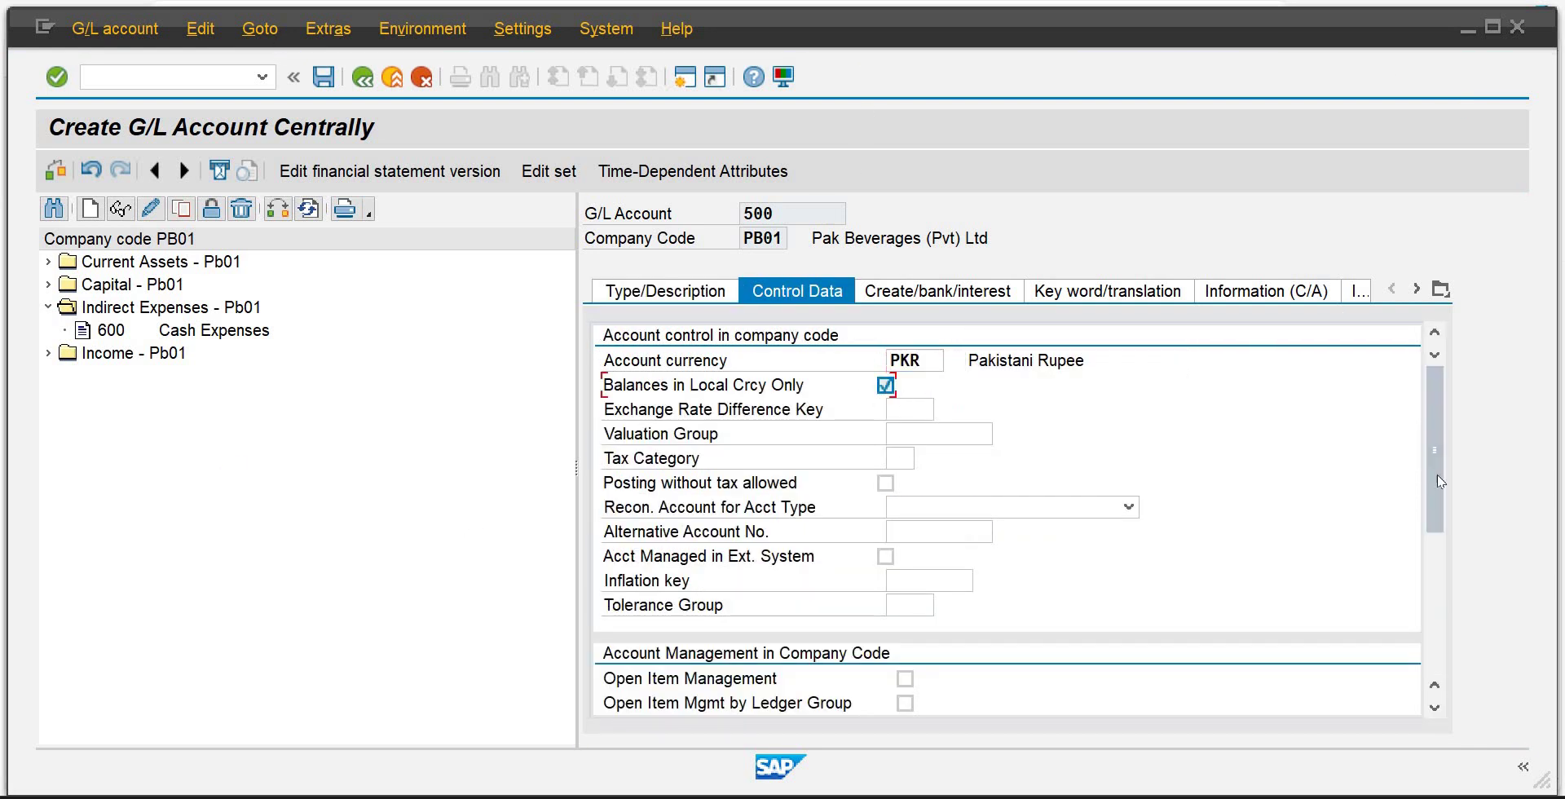
drag(1432, 481, 1438, 555)
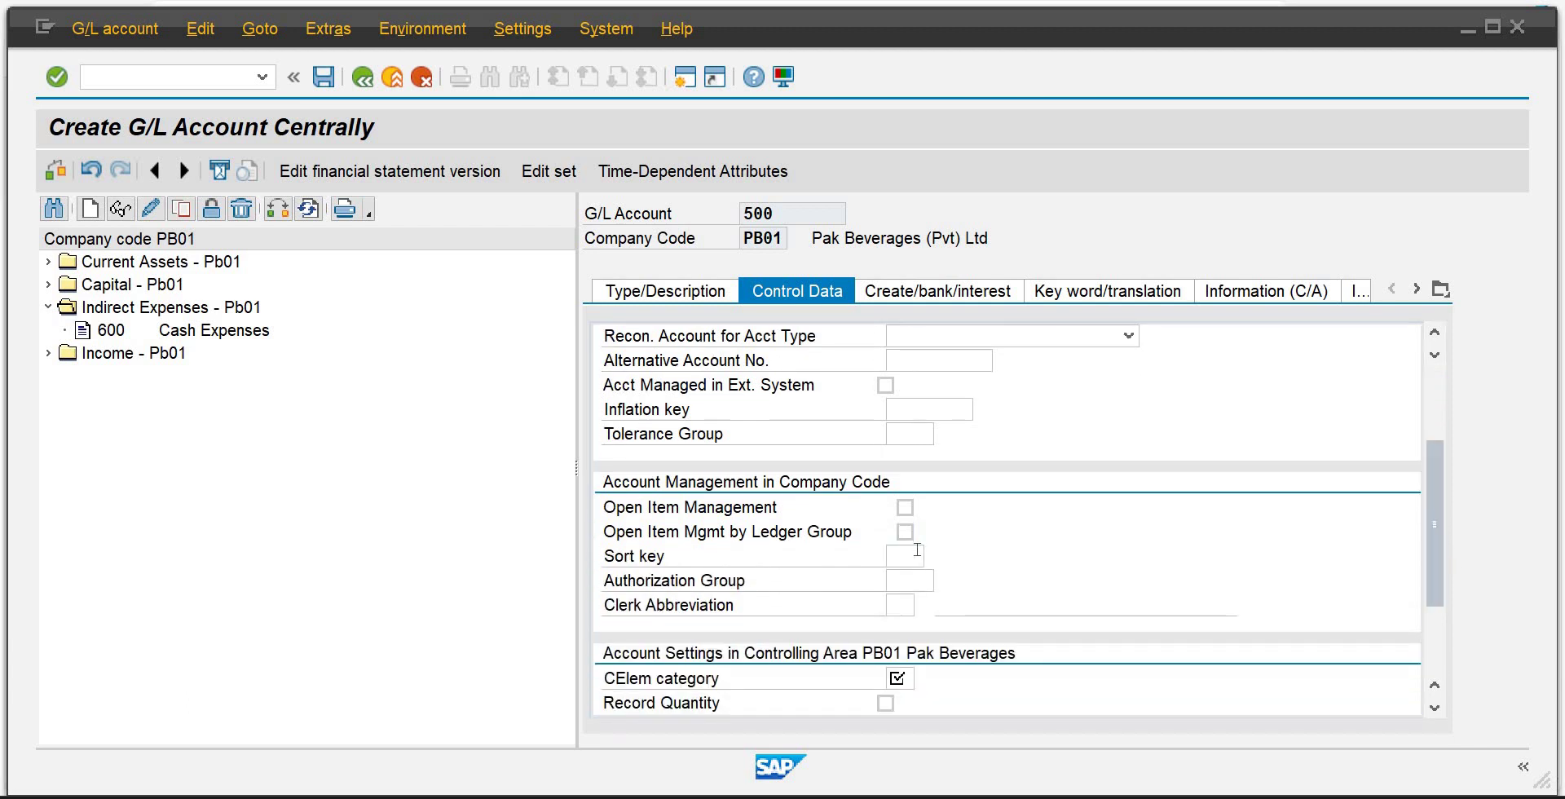
click(916, 553)
text(008)
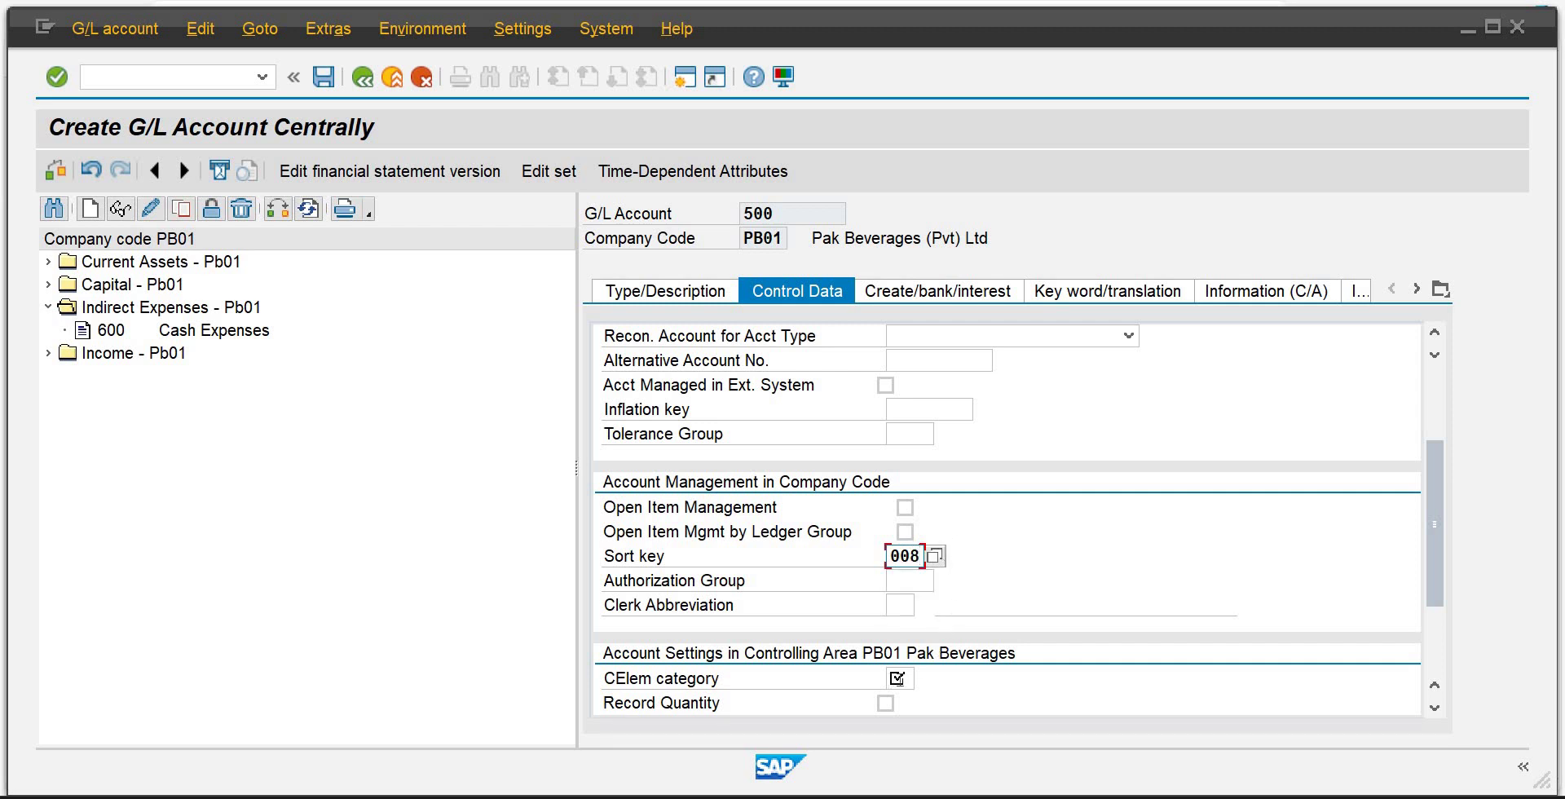
Set account 500's cost element category to 01, Primary costs/cost-reducing revenues, from the list of possible values.
click(900, 678)
click(924, 679)
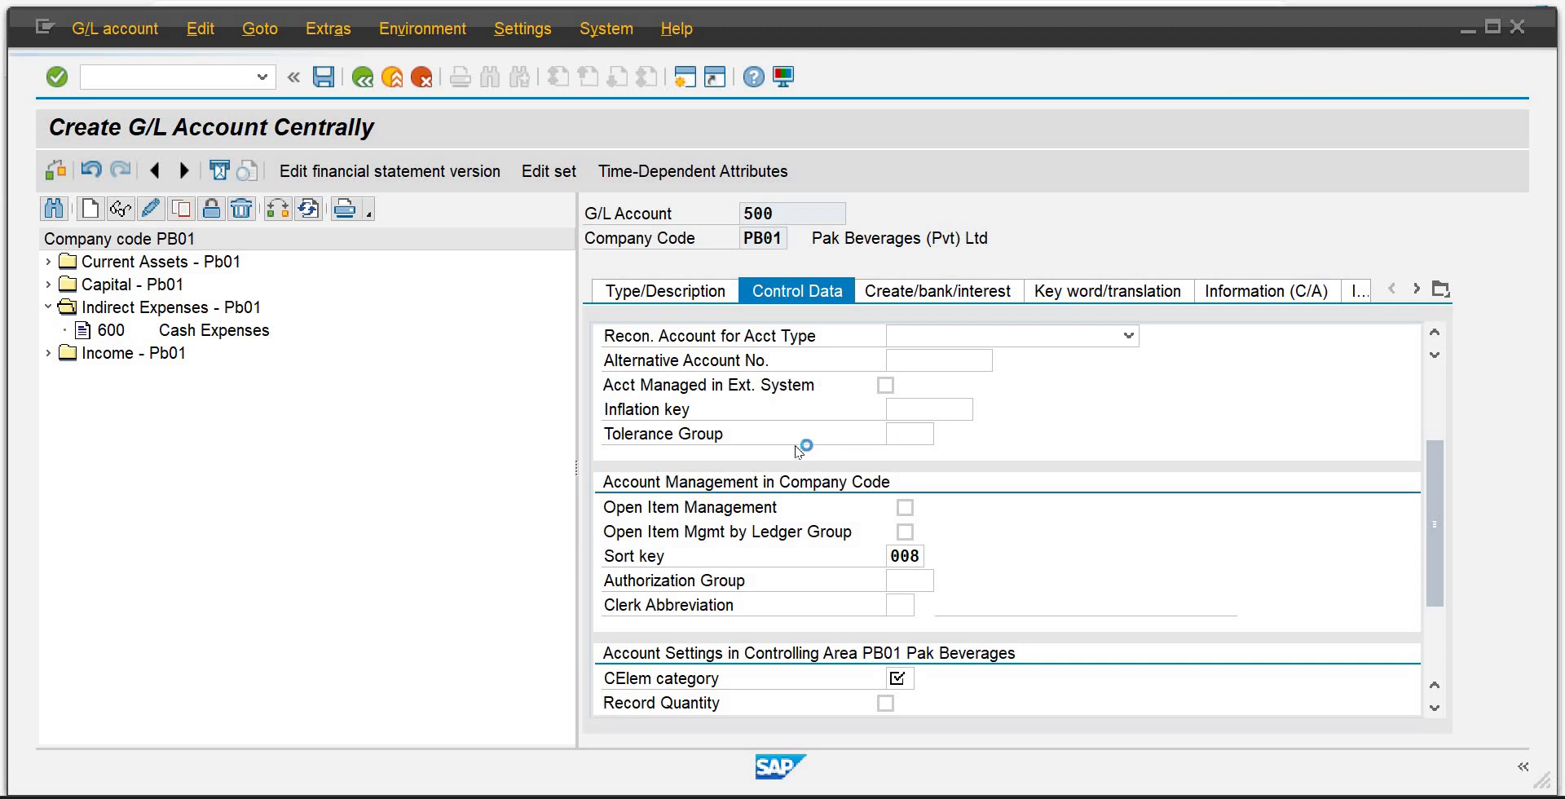
key(F4)
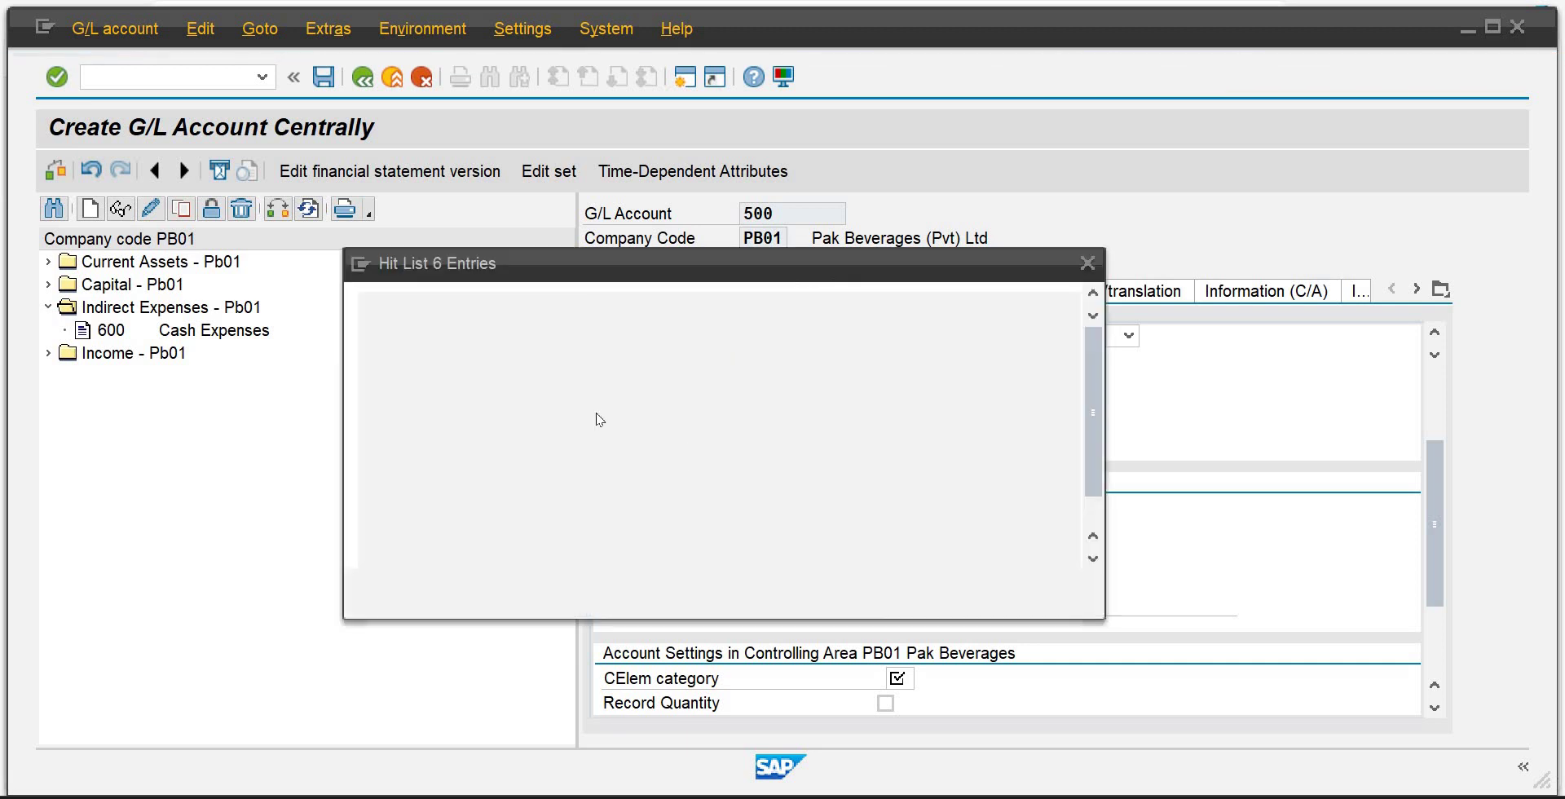
click(392, 359)
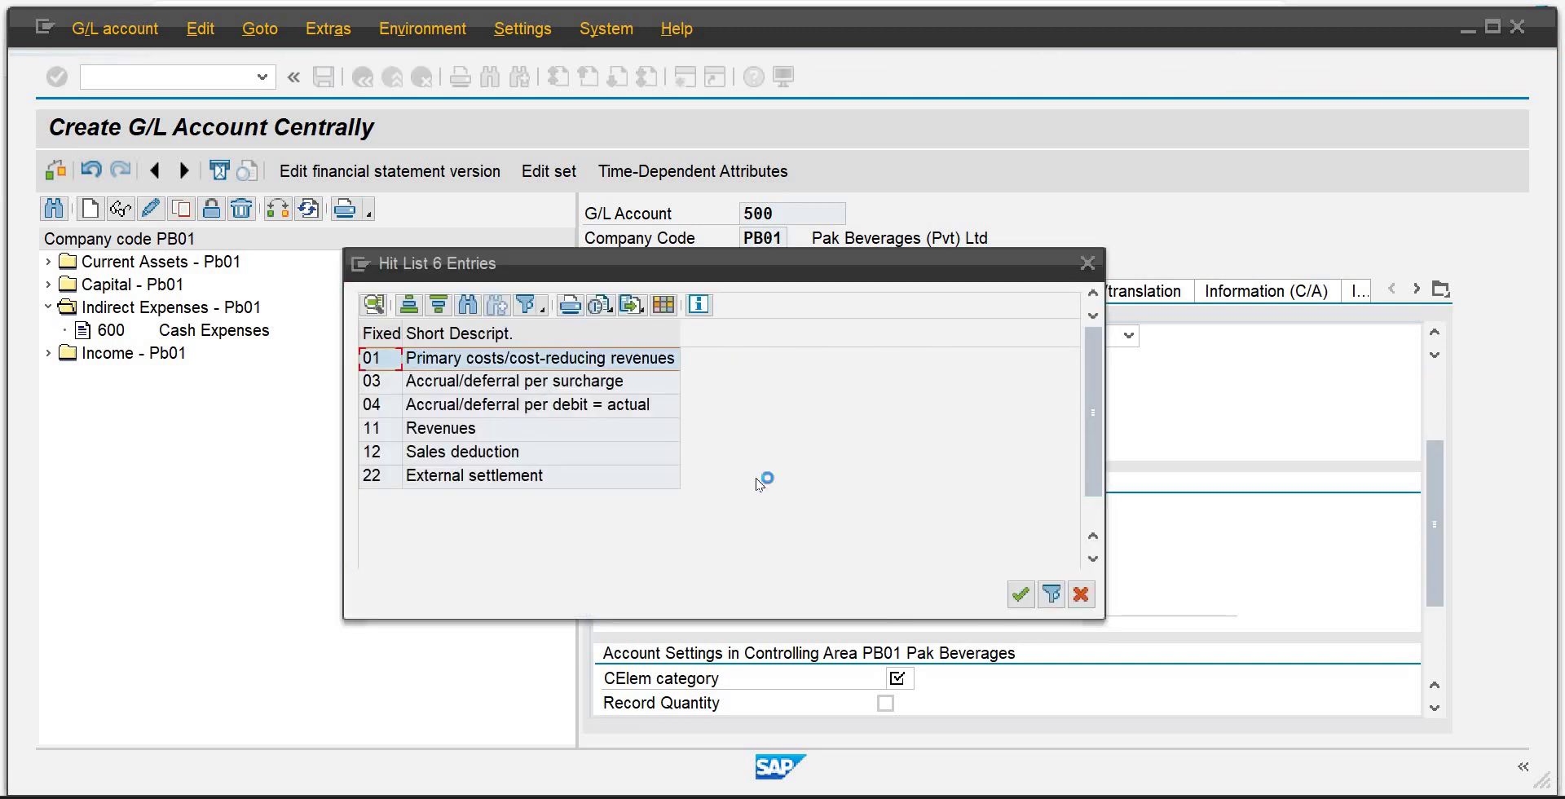
click(1017, 594)
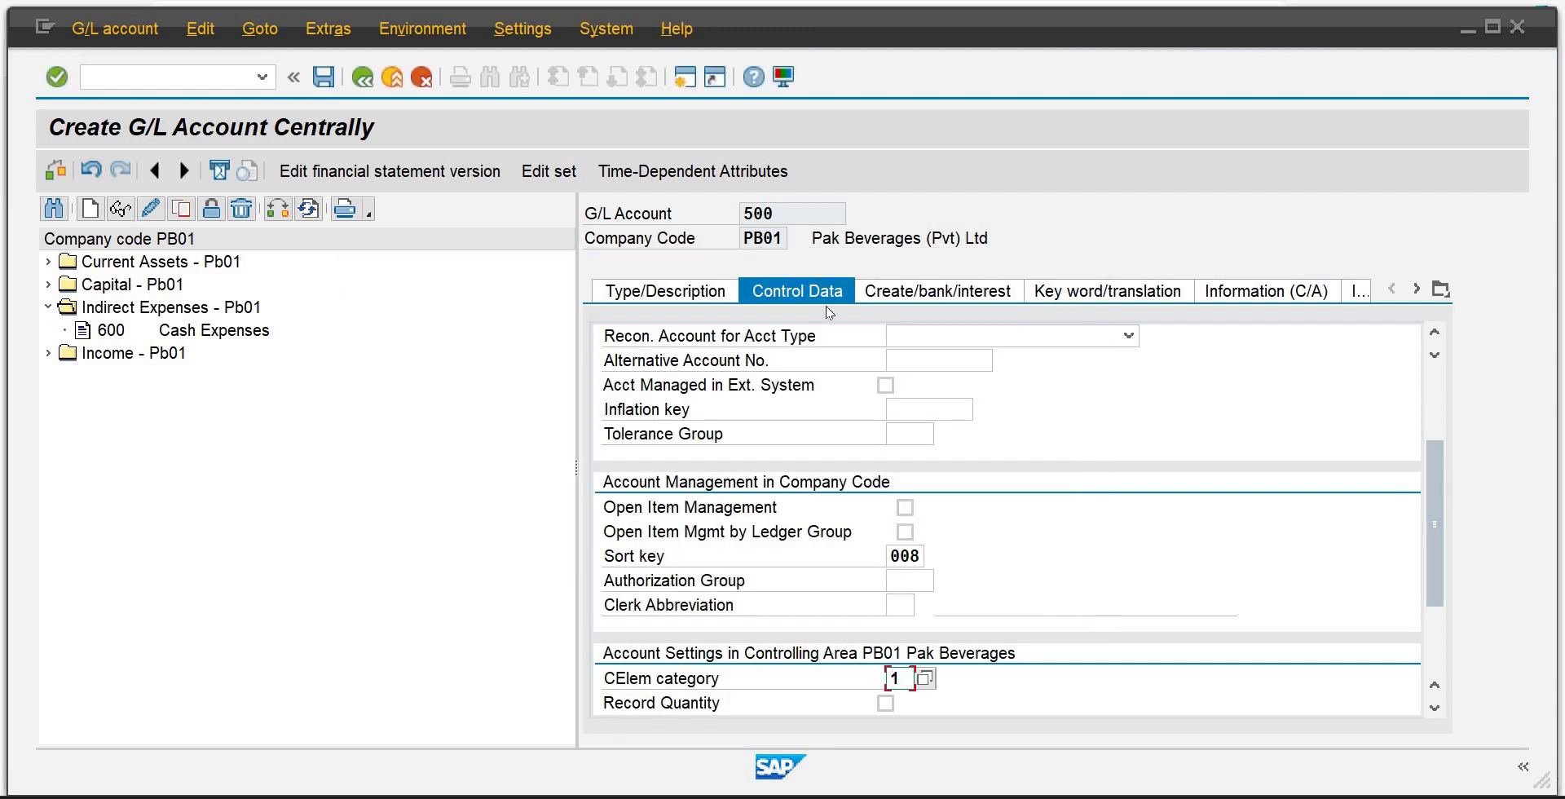
Set account 500's field status group to YB04, recheck its control data and save the account.
click(936, 295)
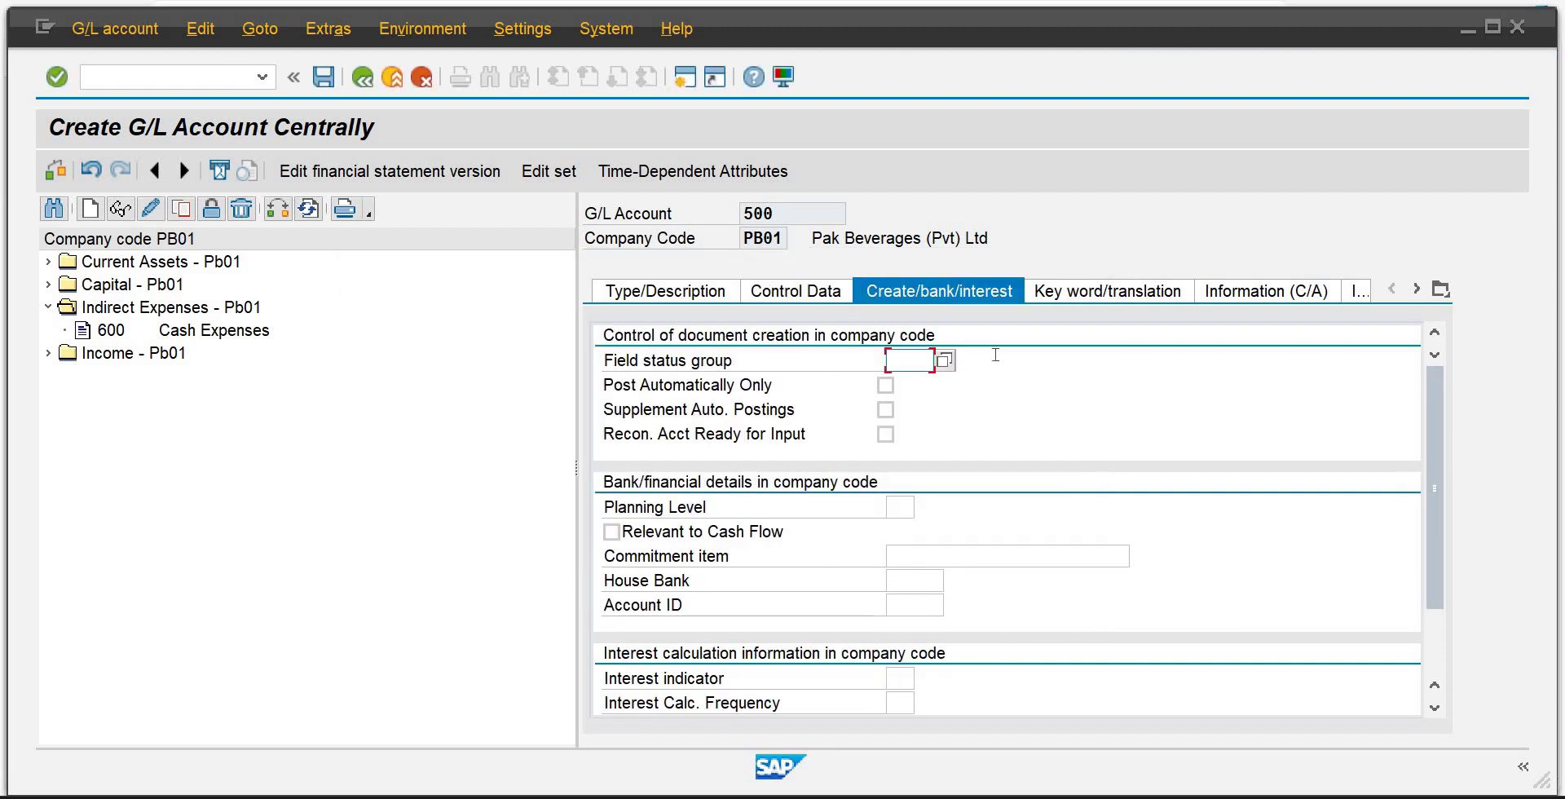
text(yb04)
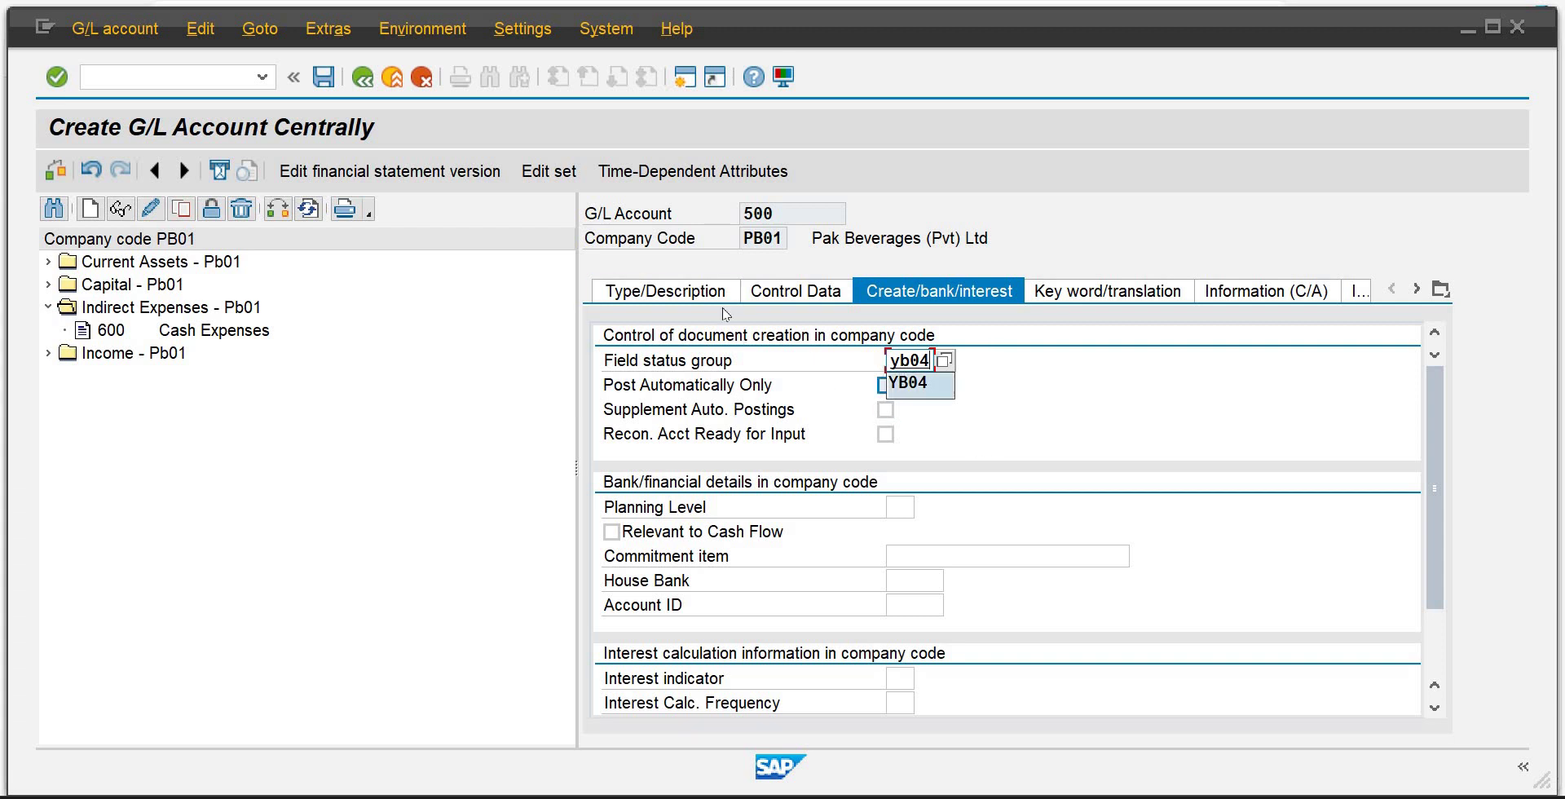
click(780, 294)
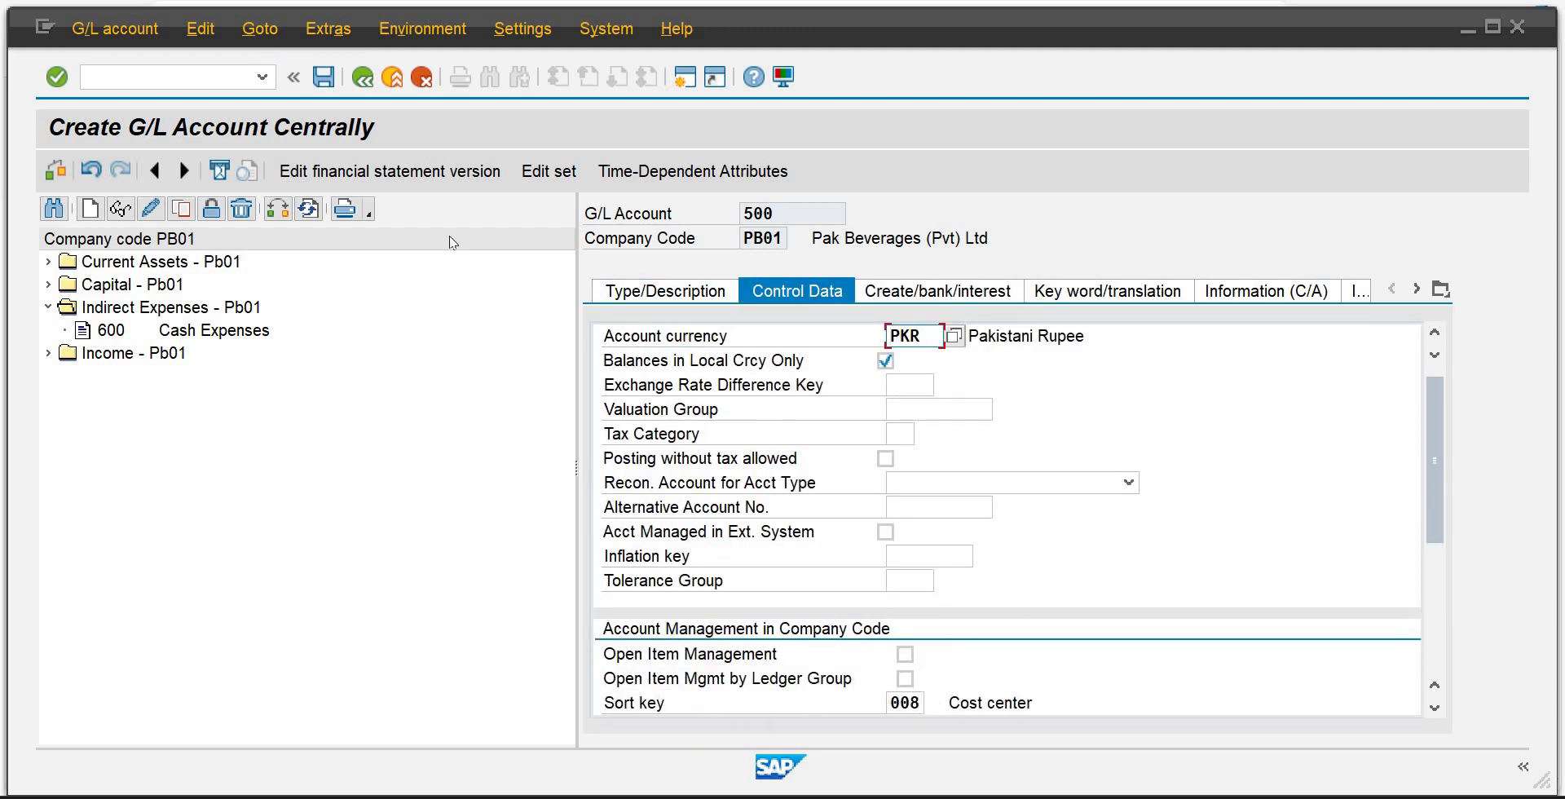
click(322, 80)
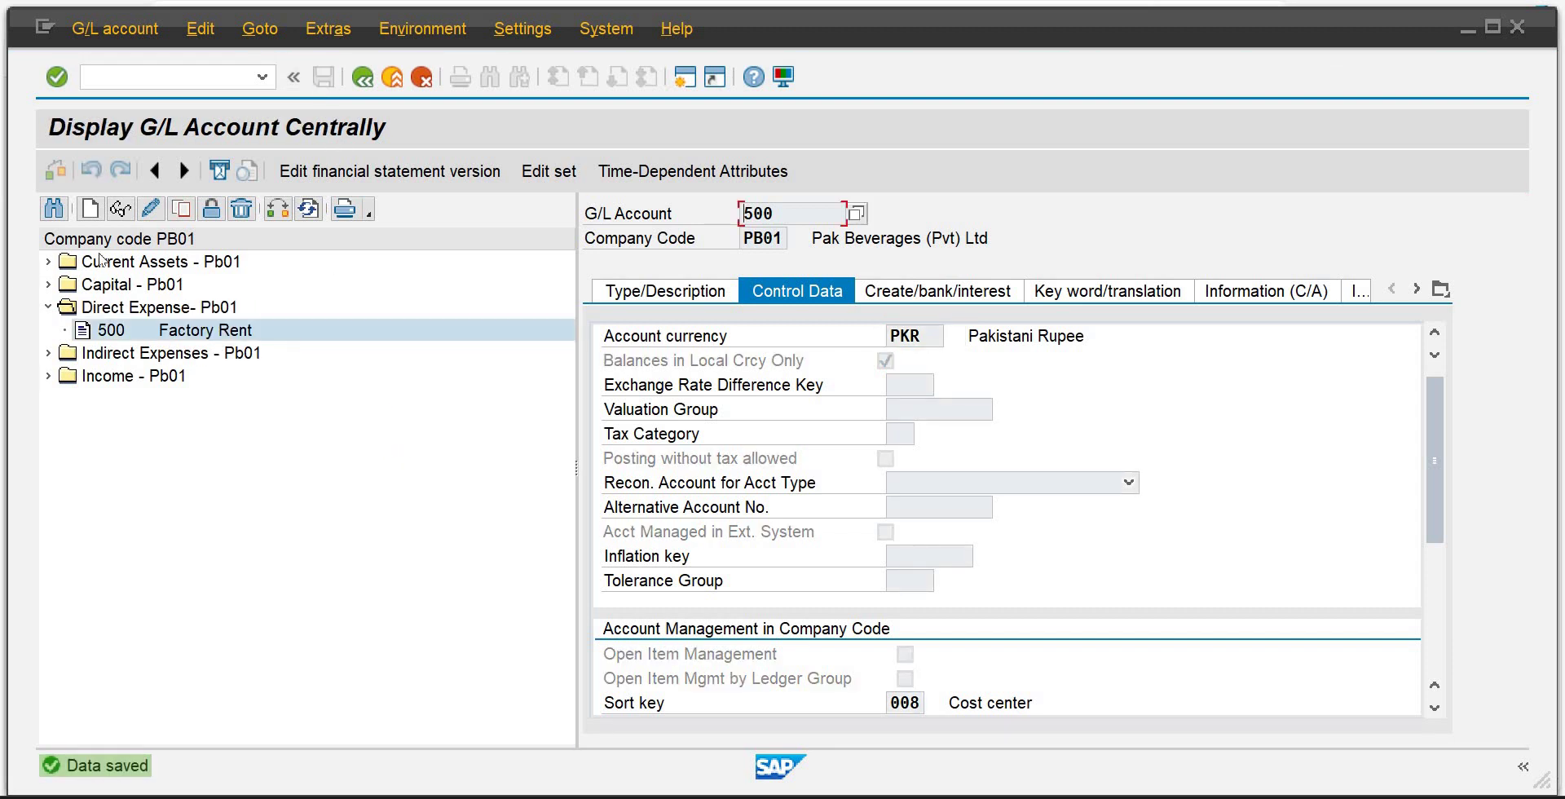
Copy G/L account 500 Factory Rent to a new G/L account 501 in company code PB01.
click(181, 208)
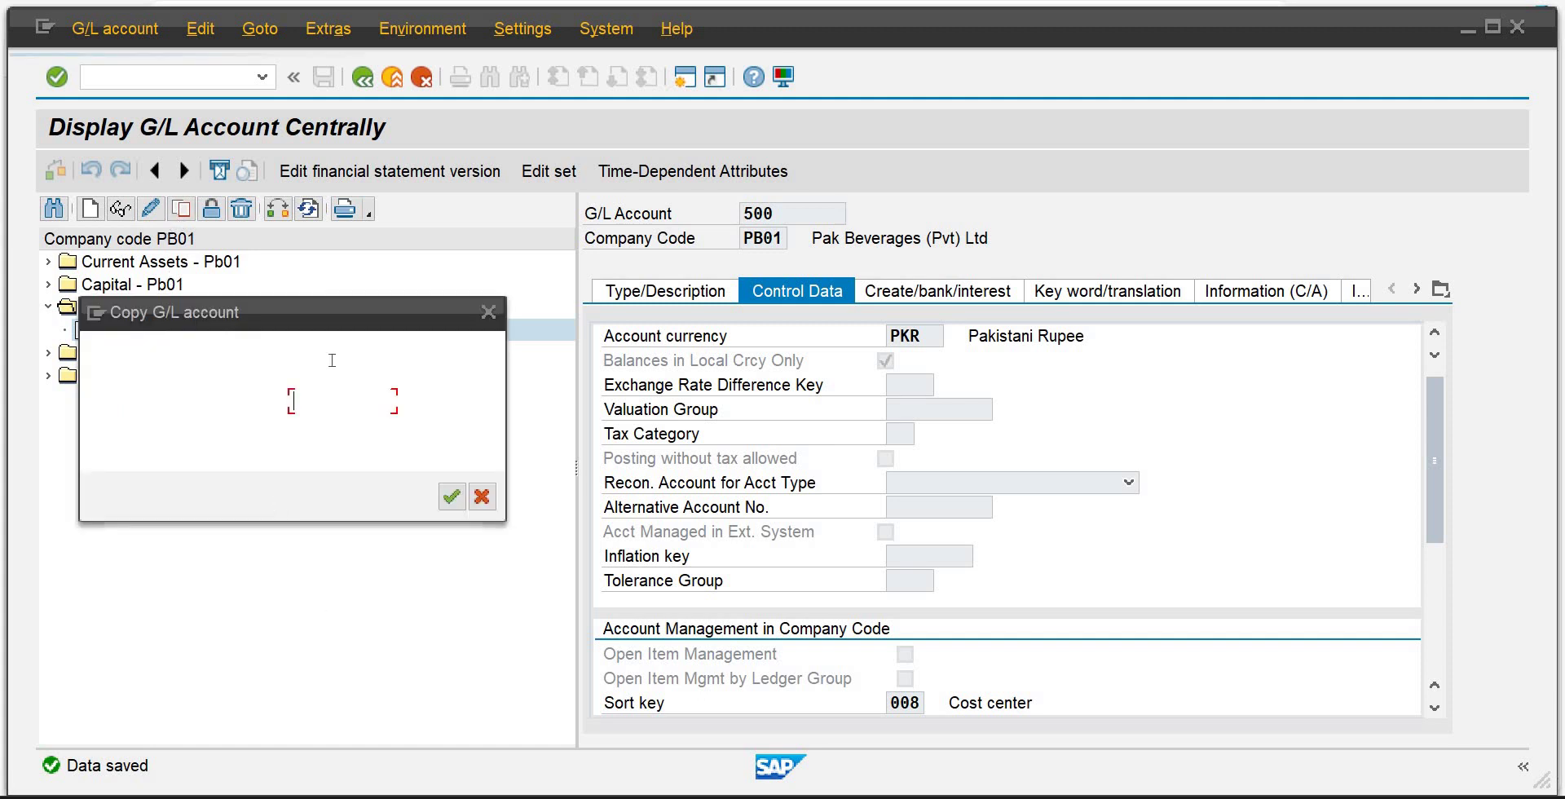
key(BackSpace)
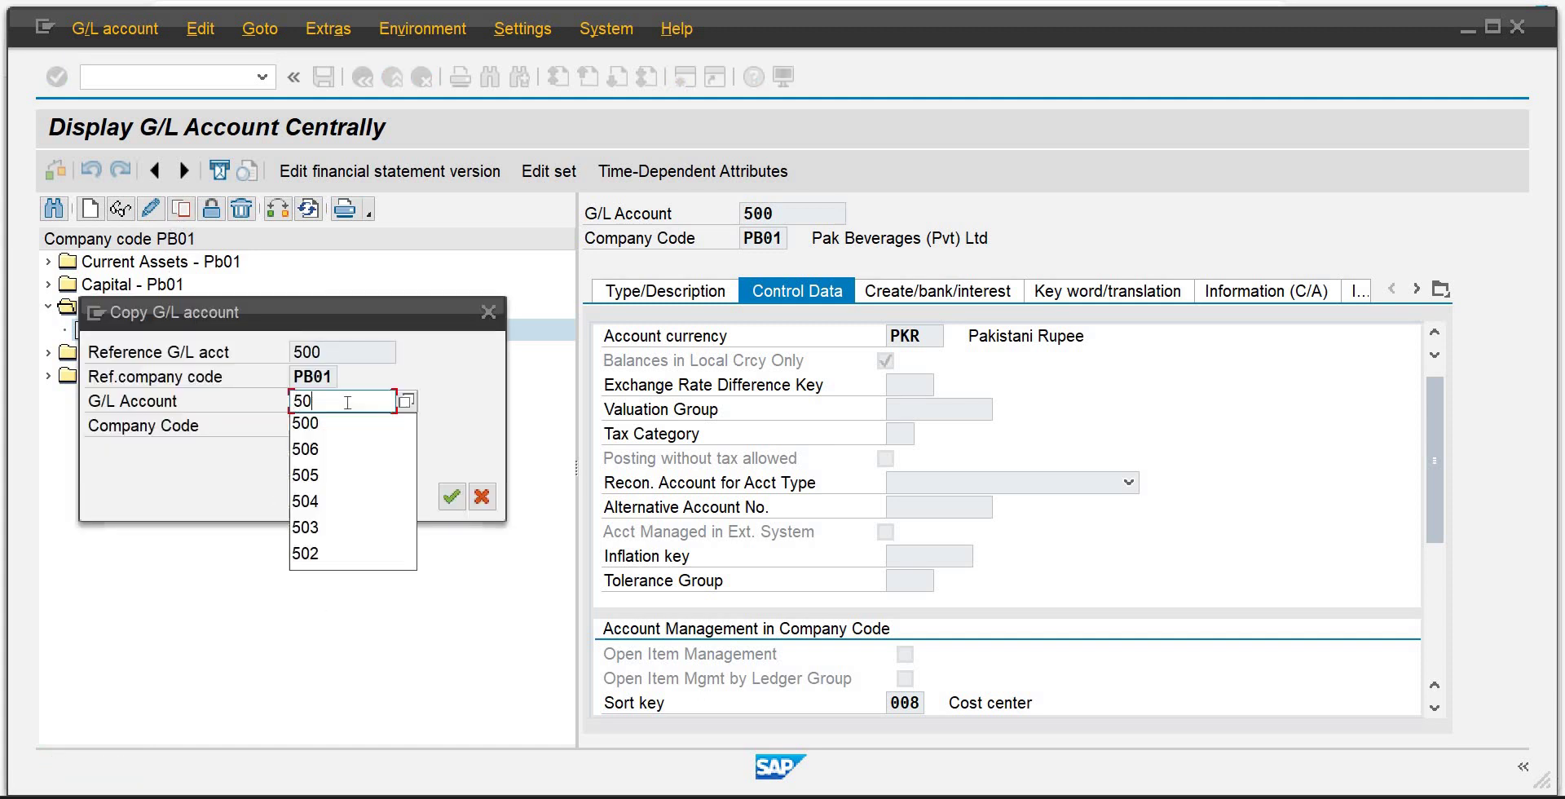
text(1)
key(Return)
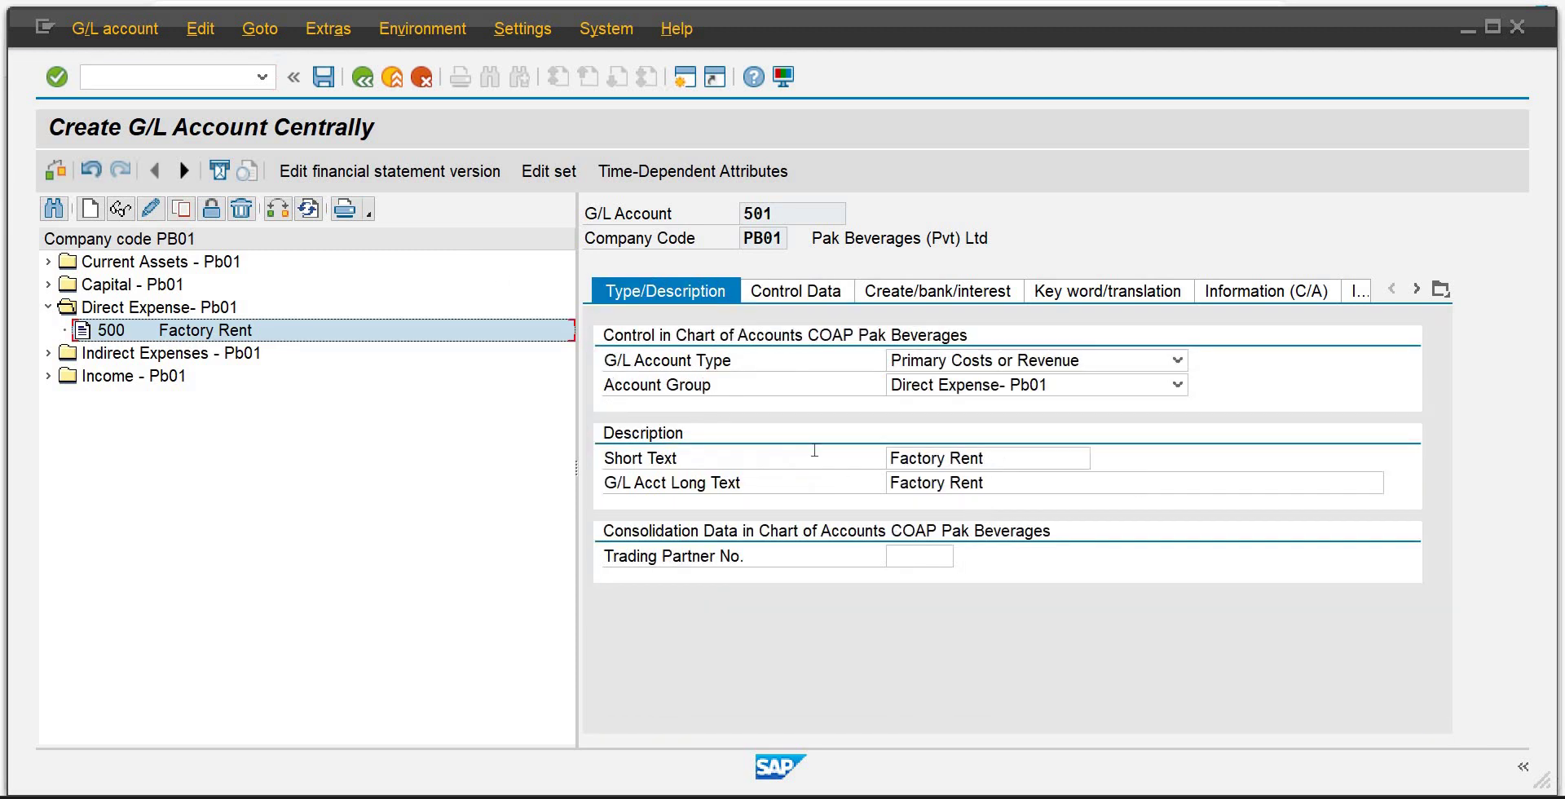
Enter Salary Labour-001 as both the short text and the long text of account 501 and save it.
text(Sal)
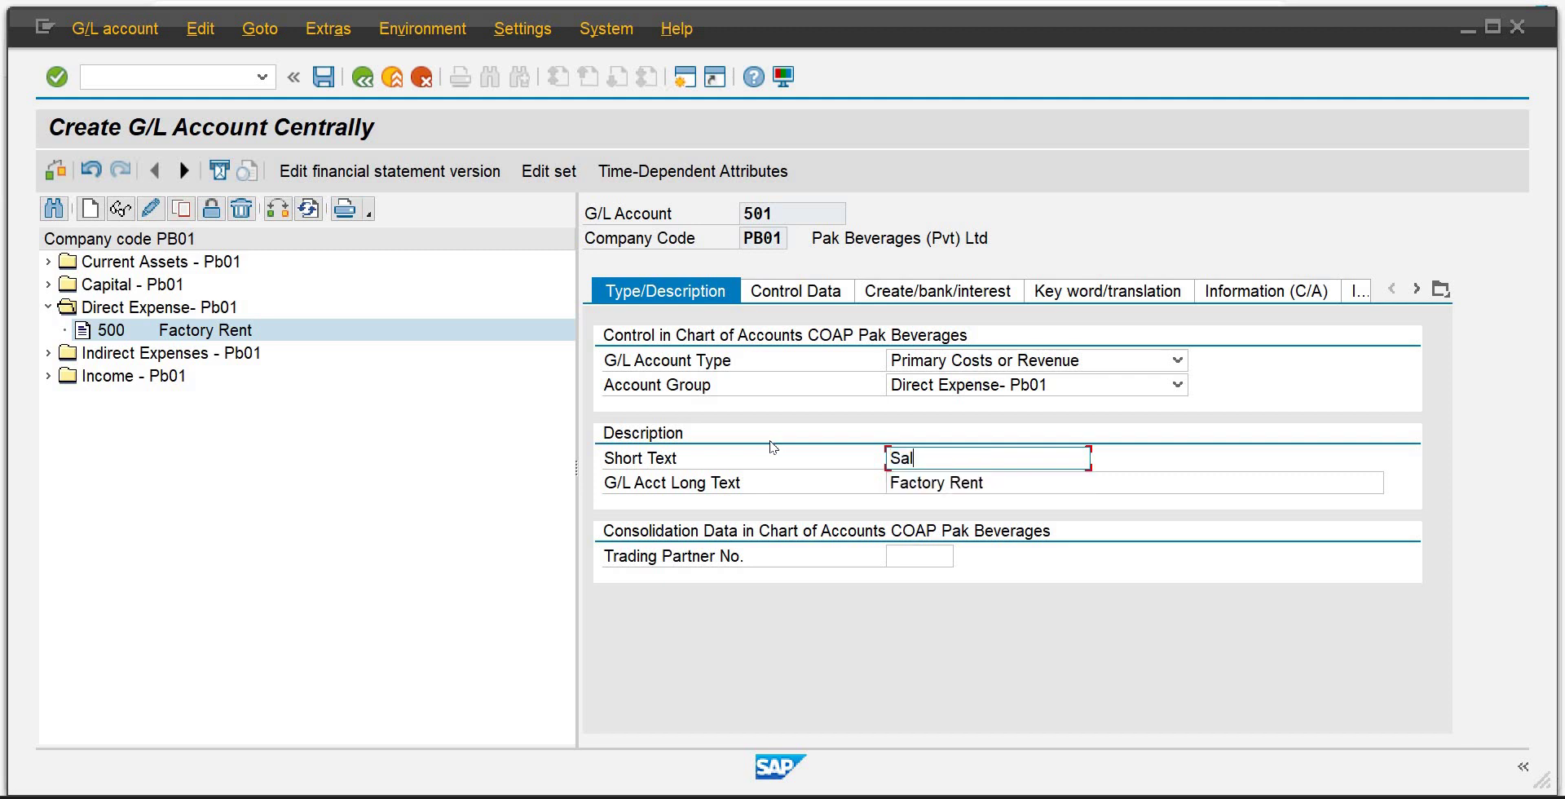
text(ary Labour-001)
key(Tab)
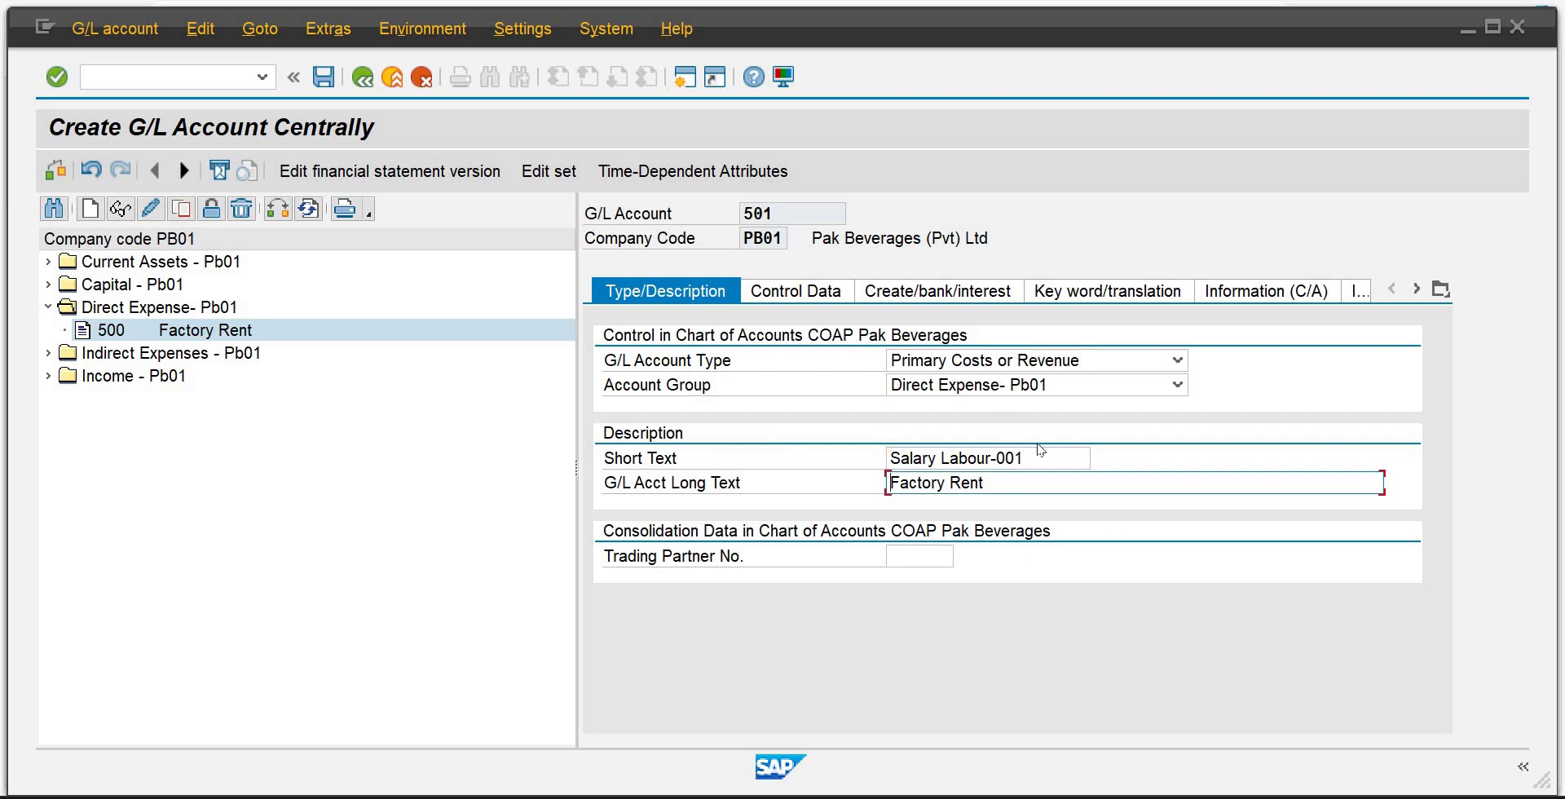
key(shift+Tab)
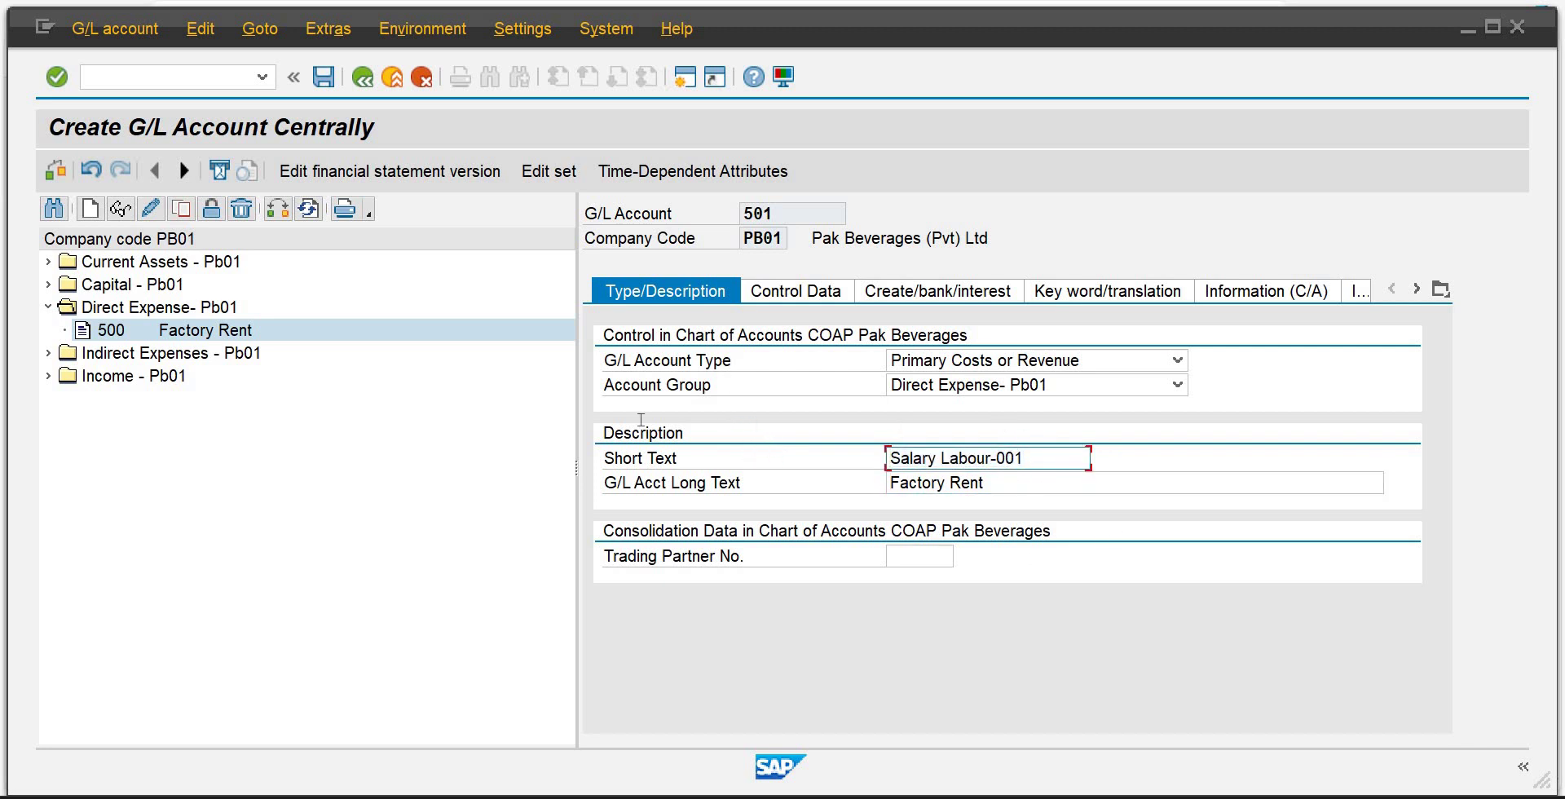
key(Tab)
key(ctrl+v)
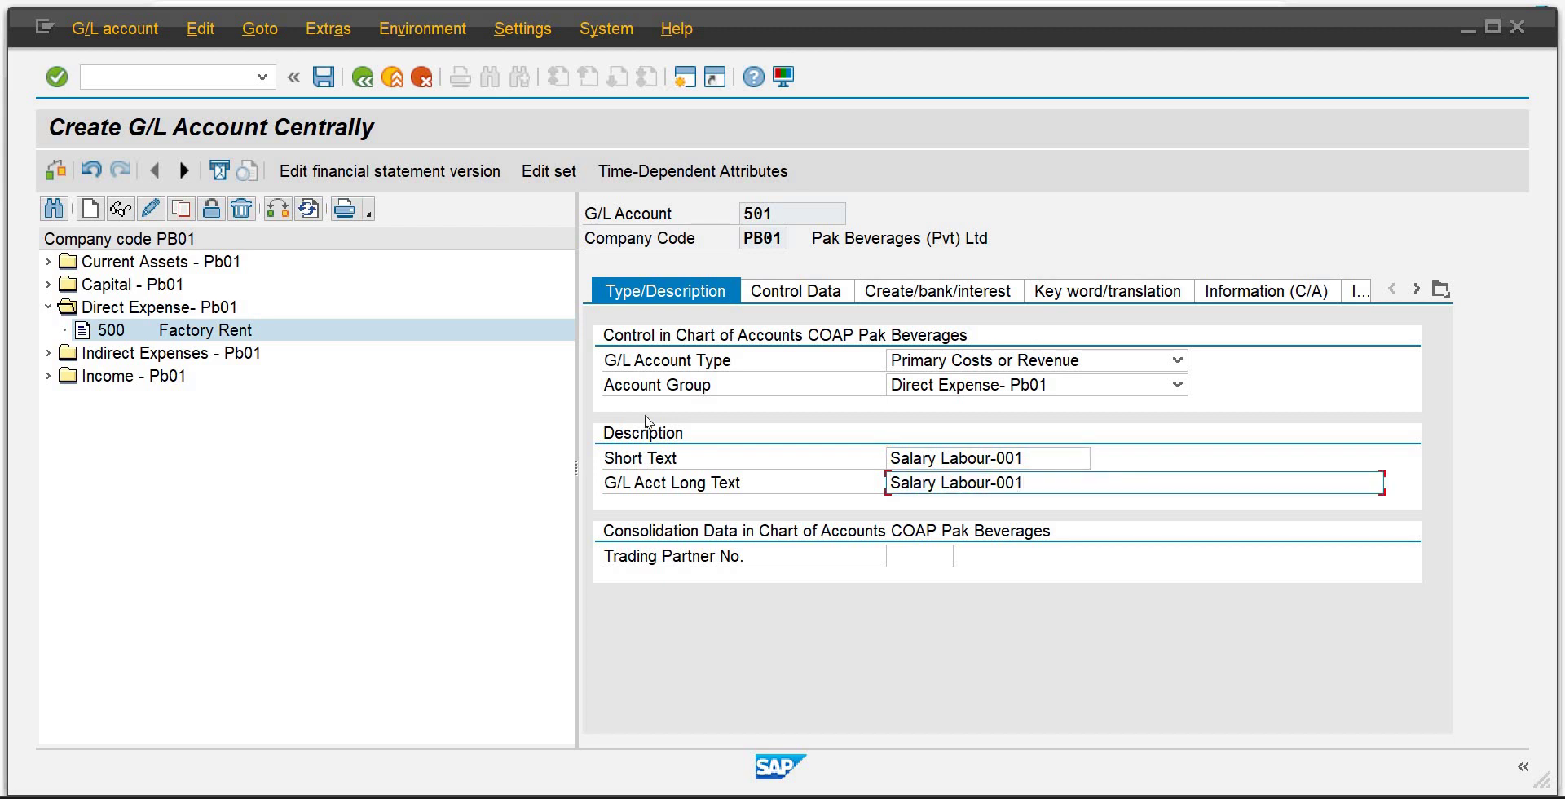
key(Return)
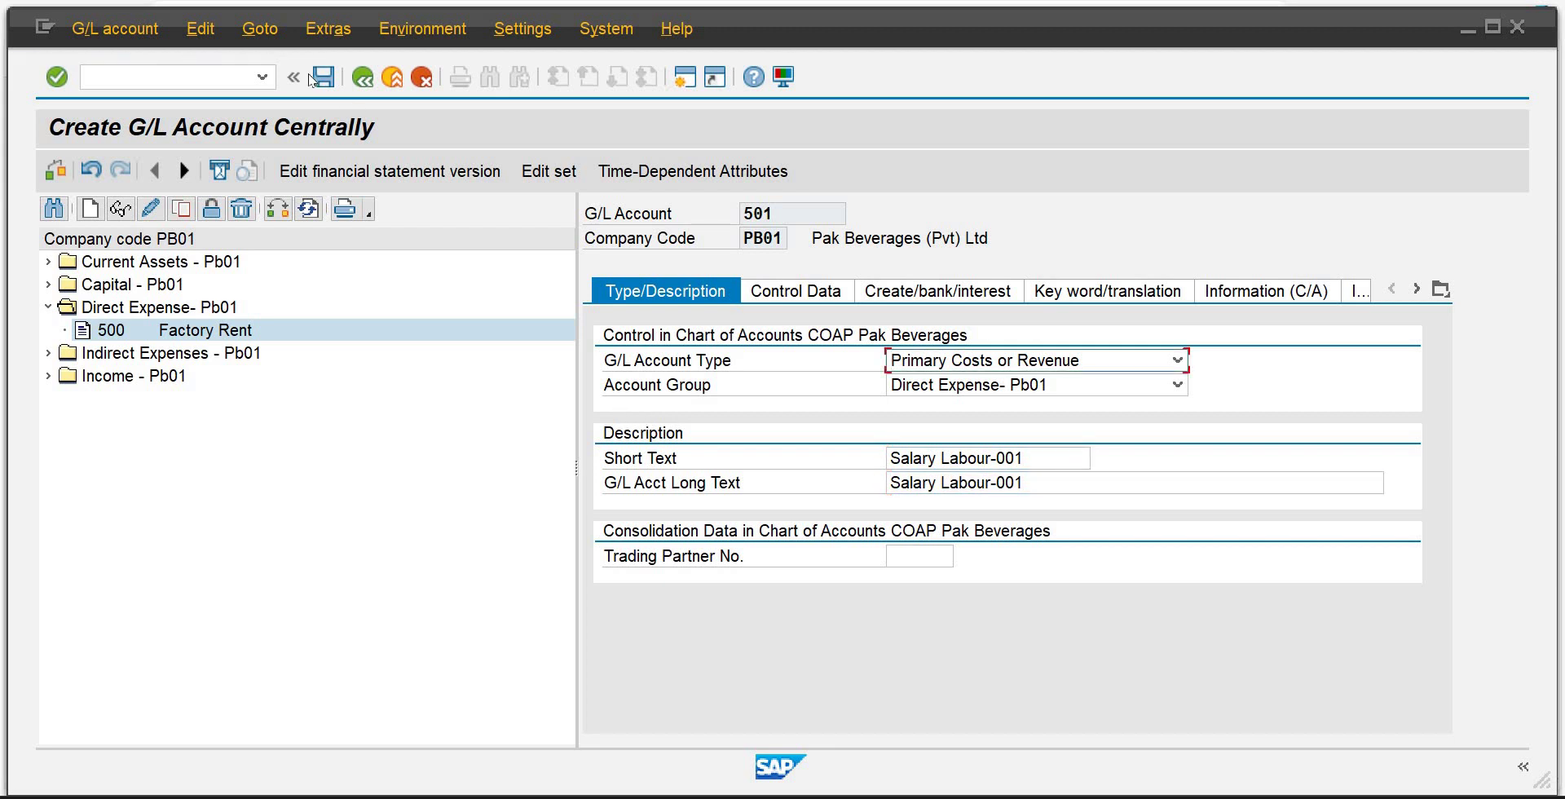
click(293, 77)
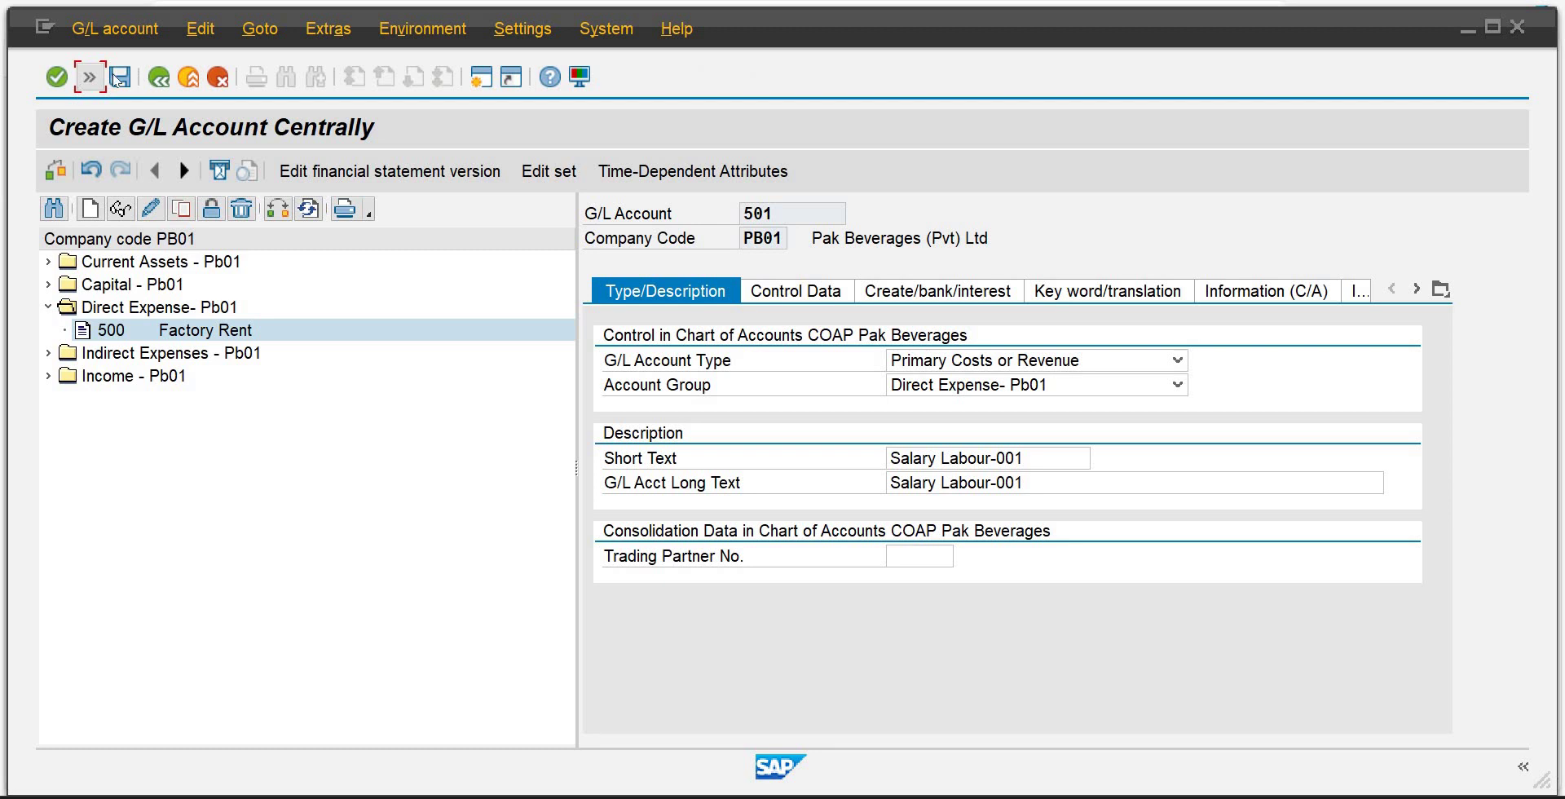
click(89, 77)
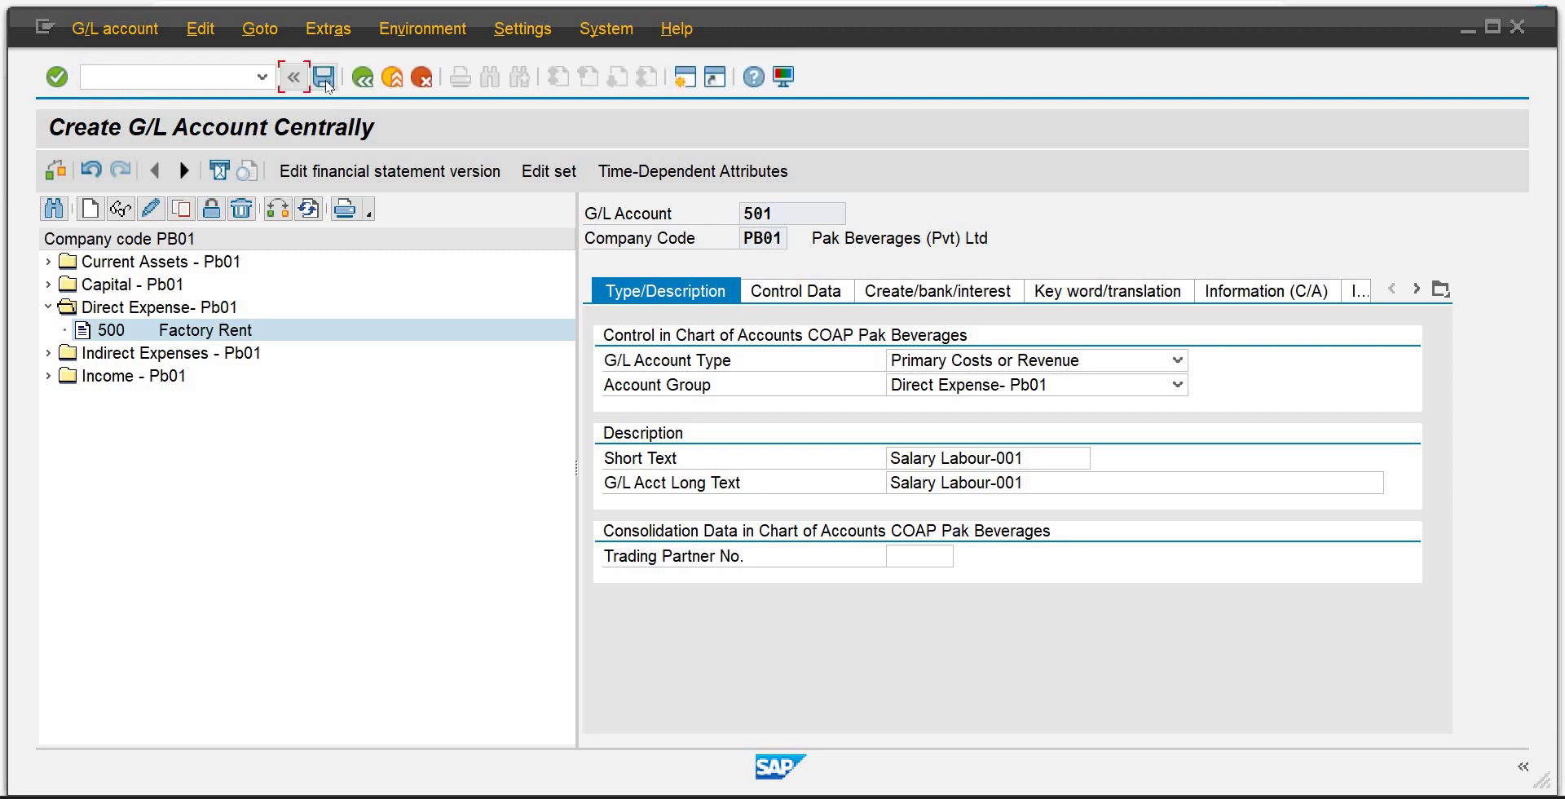
click(324, 78)
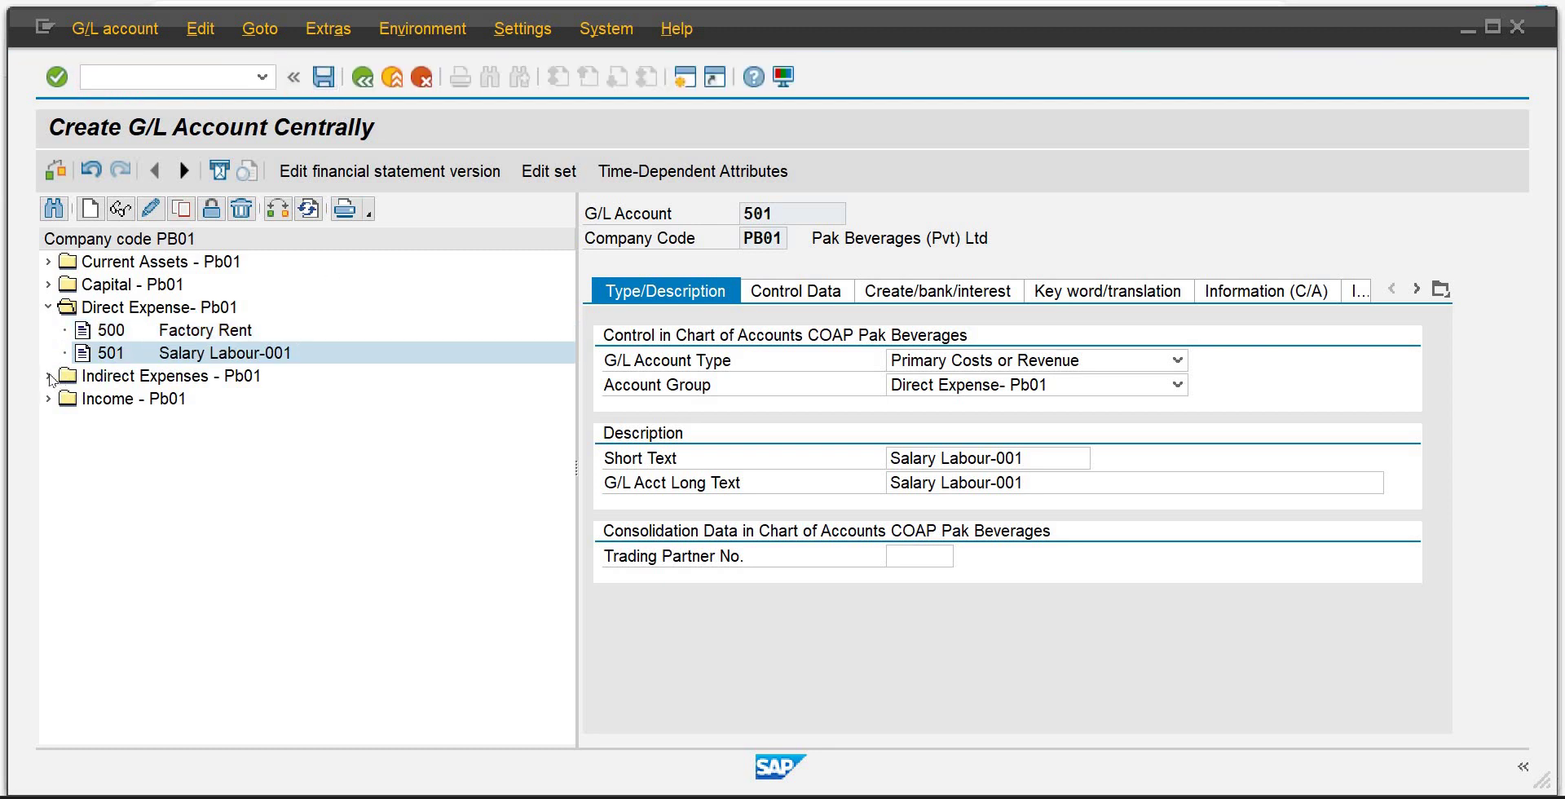
Expand the Indirect Expenses - Pb01 accounts and copy account 600 Cash Expenses to a new G/L account 601.
click(49, 376)
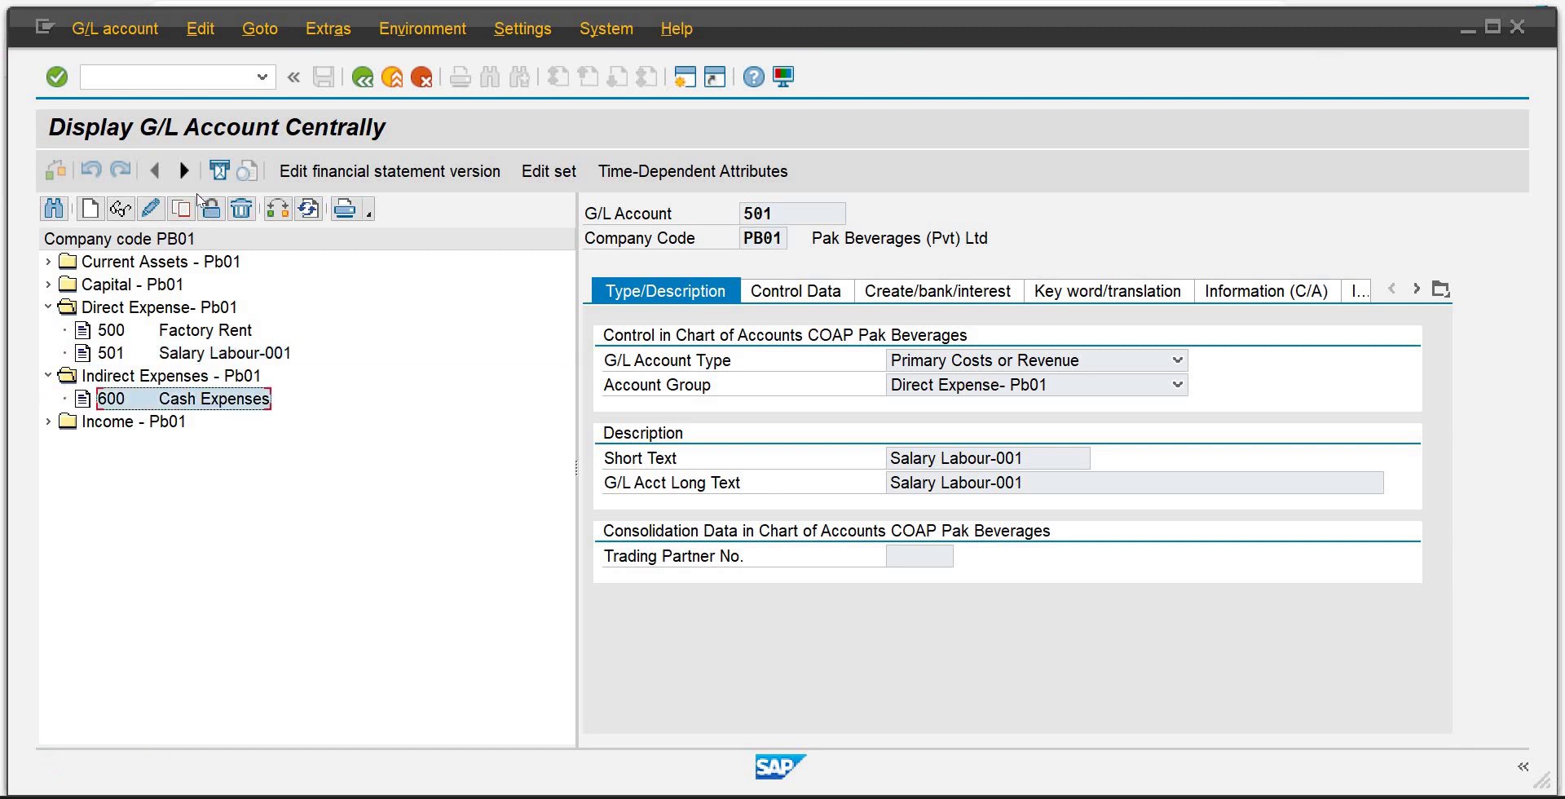
click(180, 209)
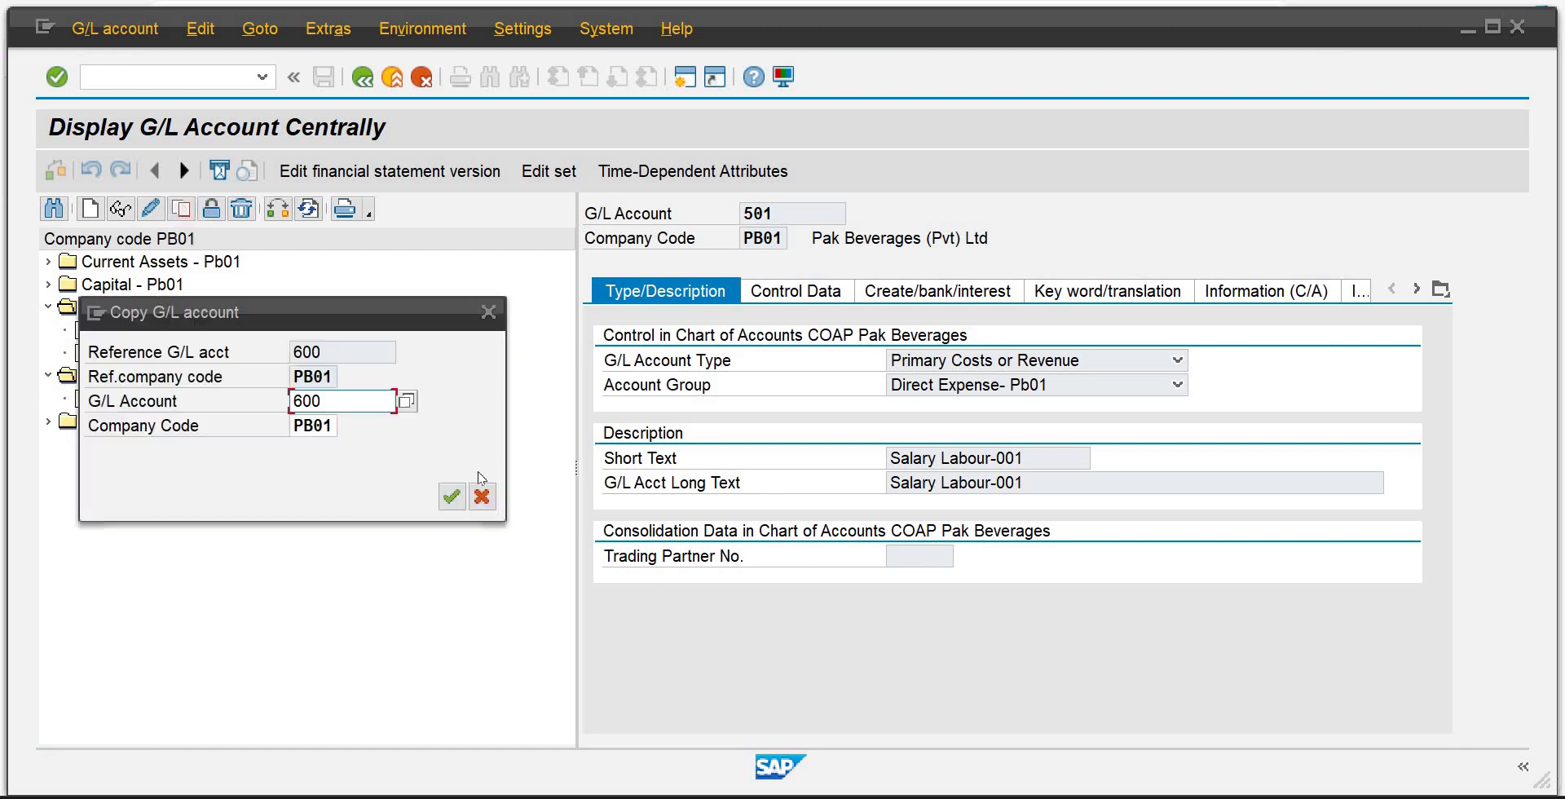
key(BackSpace)
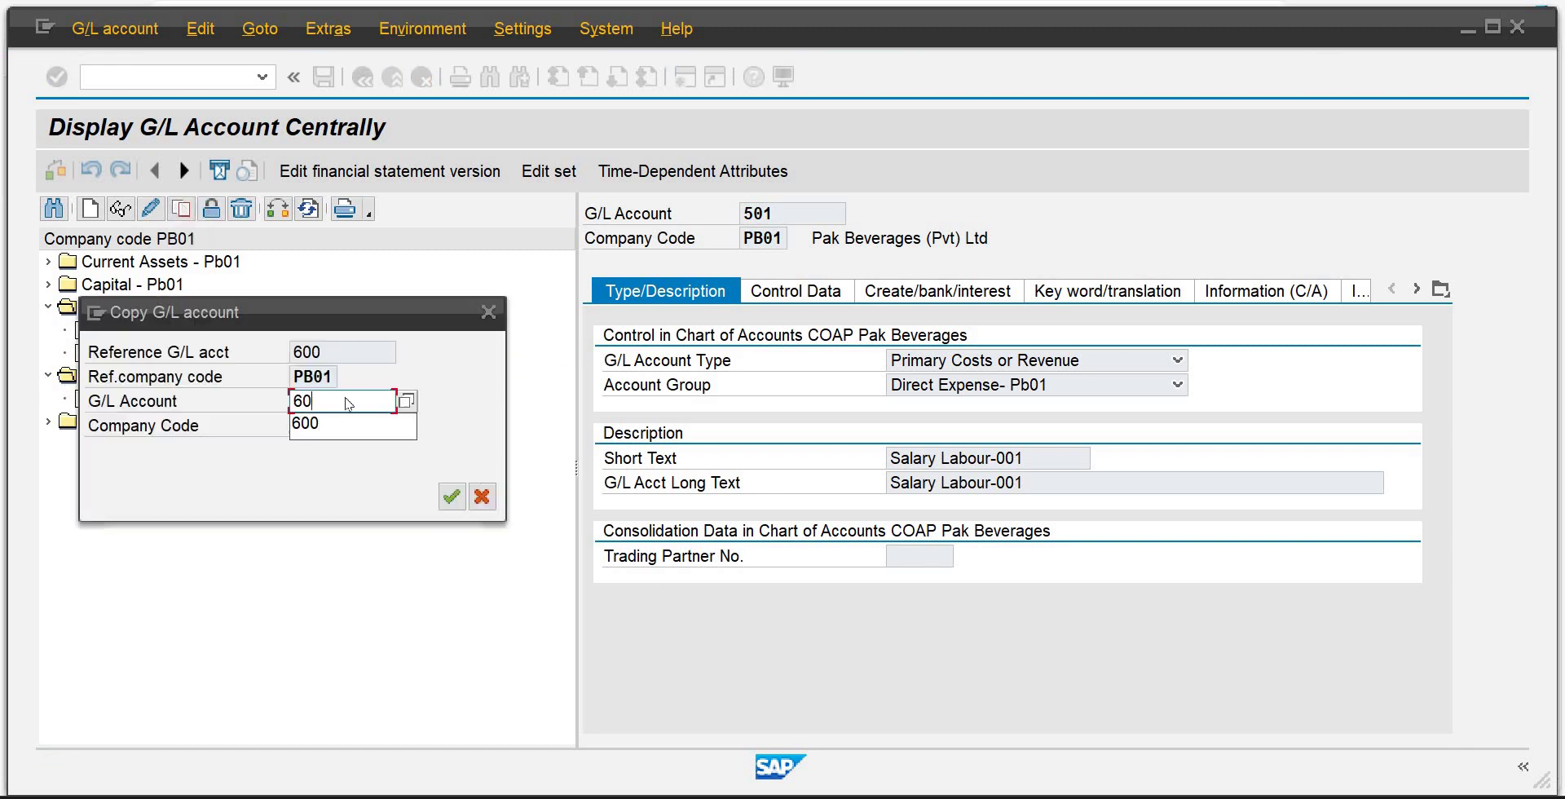
text(1)
key(Return)
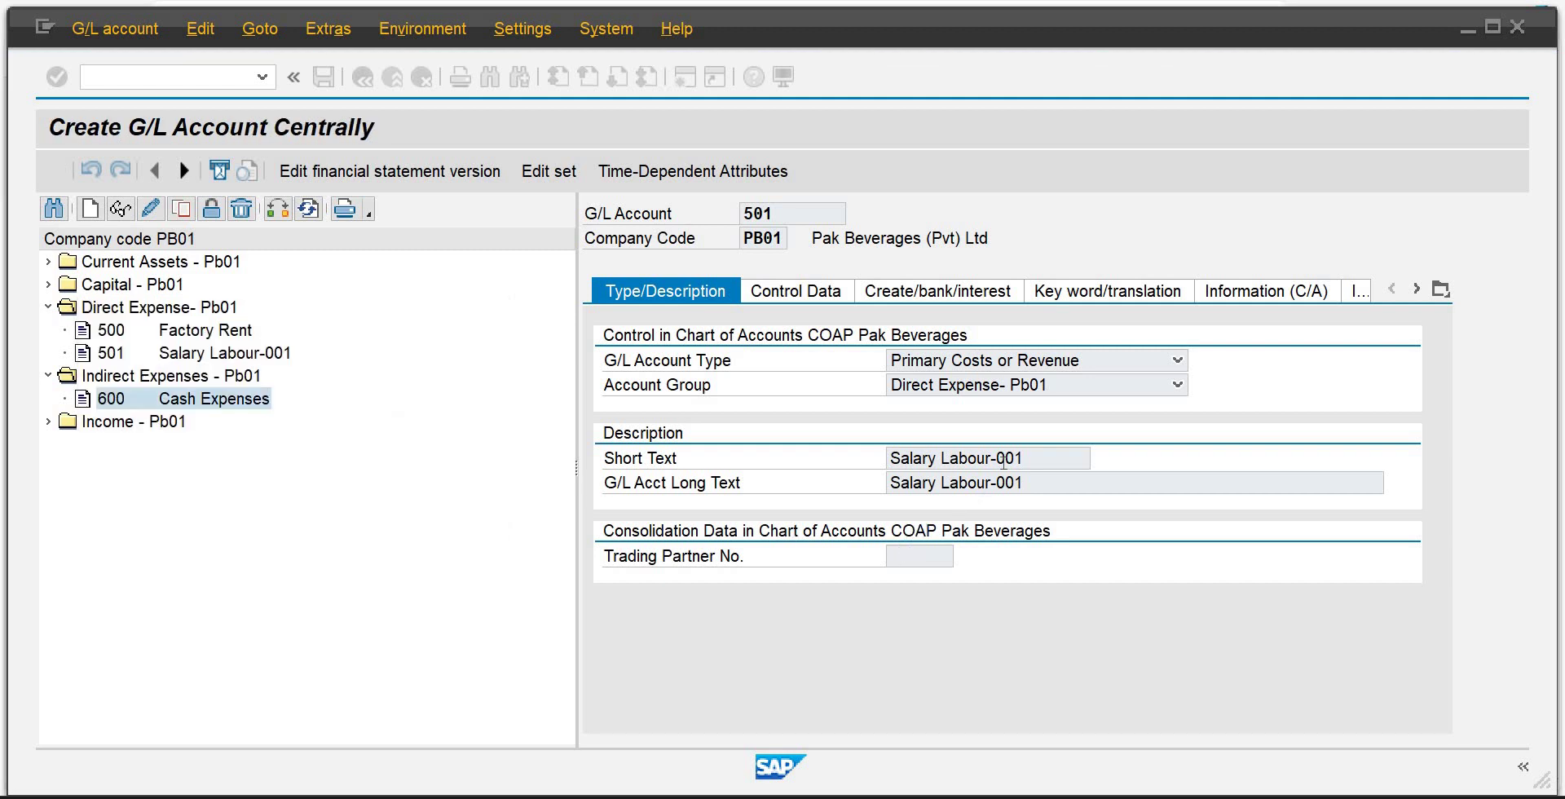
Enter Administration Exp as both the short text and the long text of G/L account 601.
text(Admin)
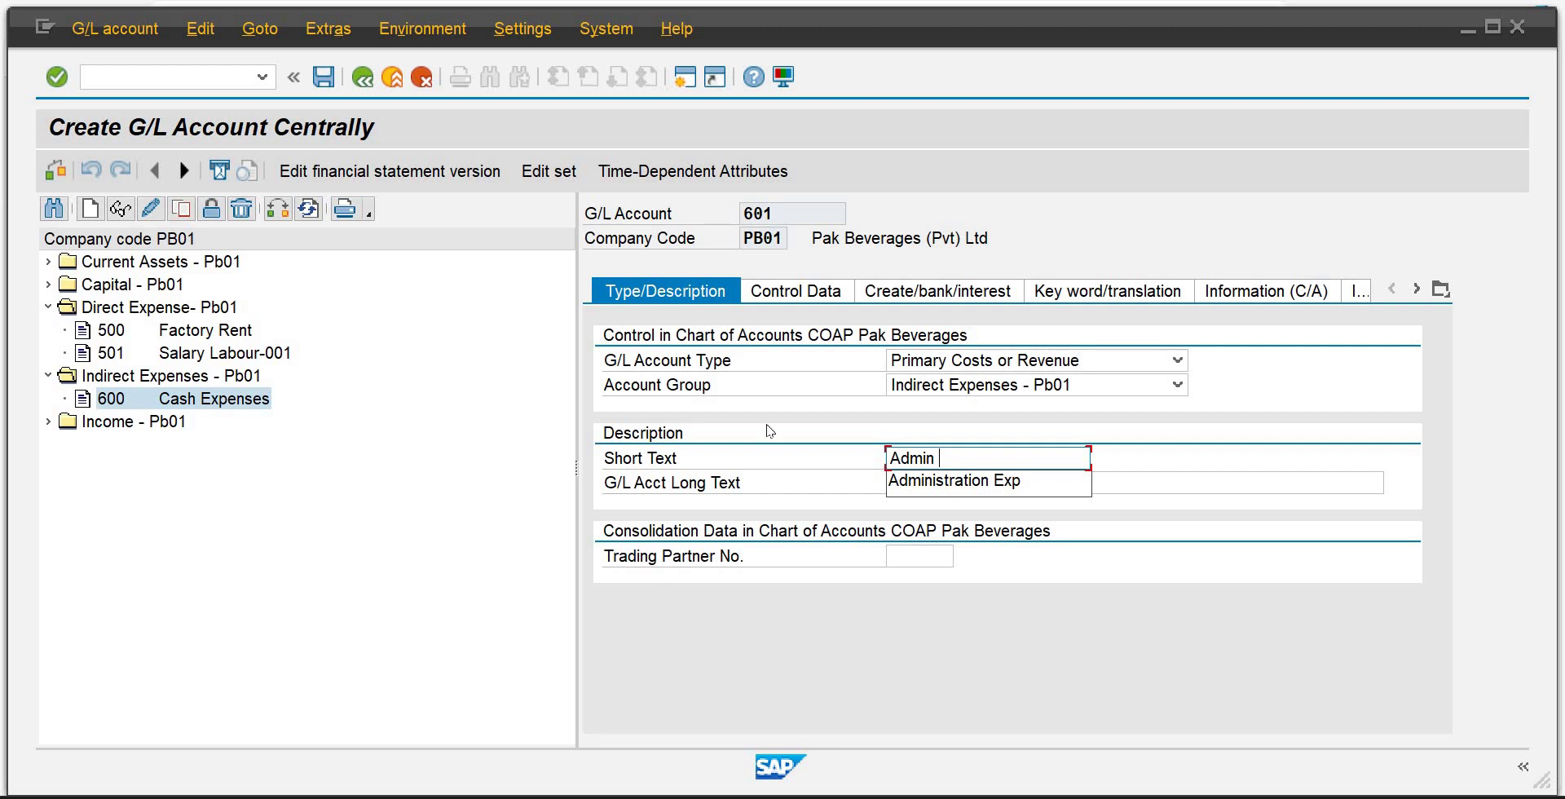
key(Down)
key(Return)
key(Tab)
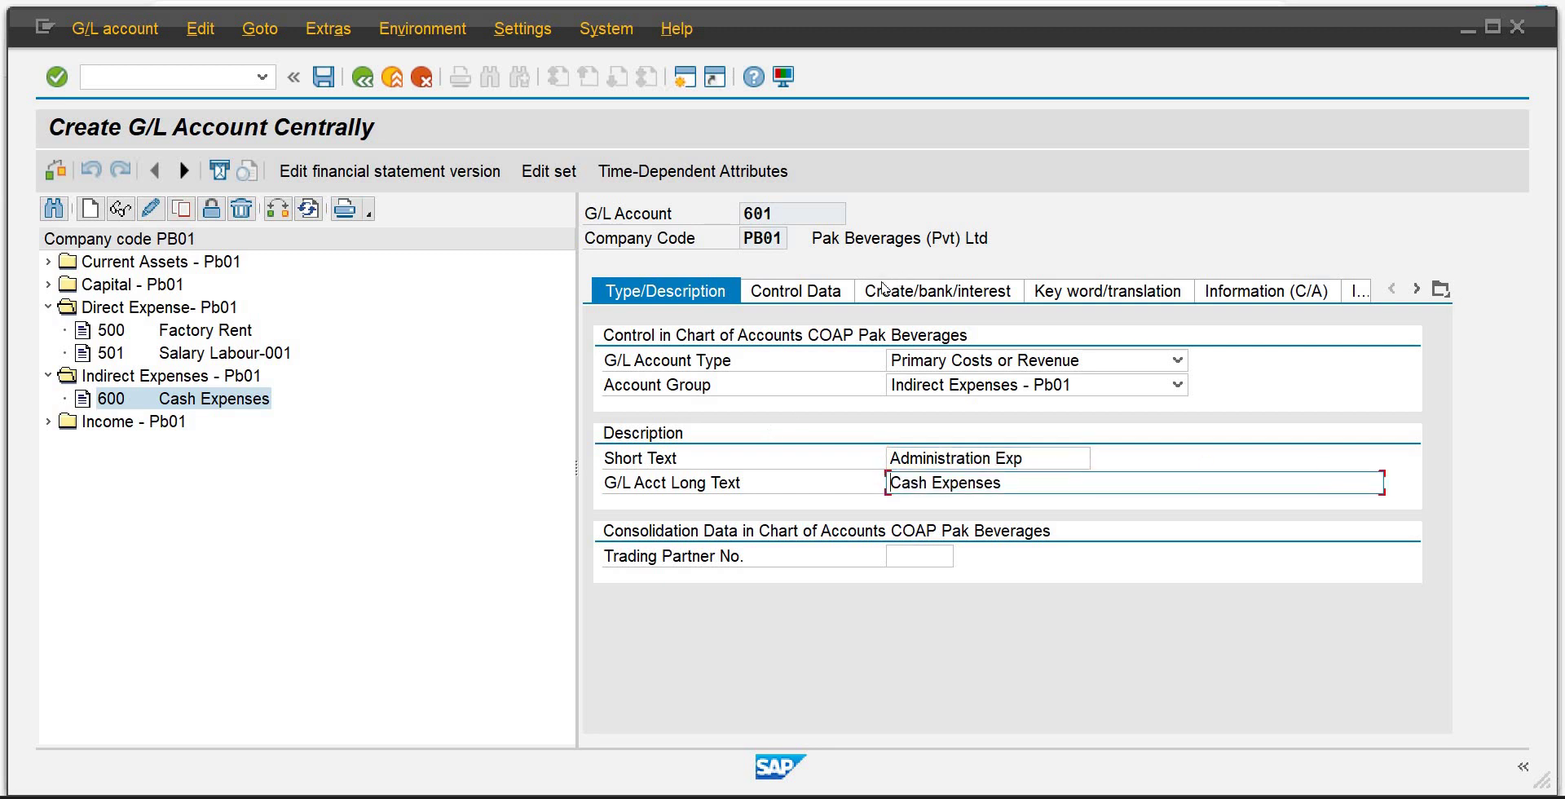
key(shift+Tab)
key(ctrl+c)
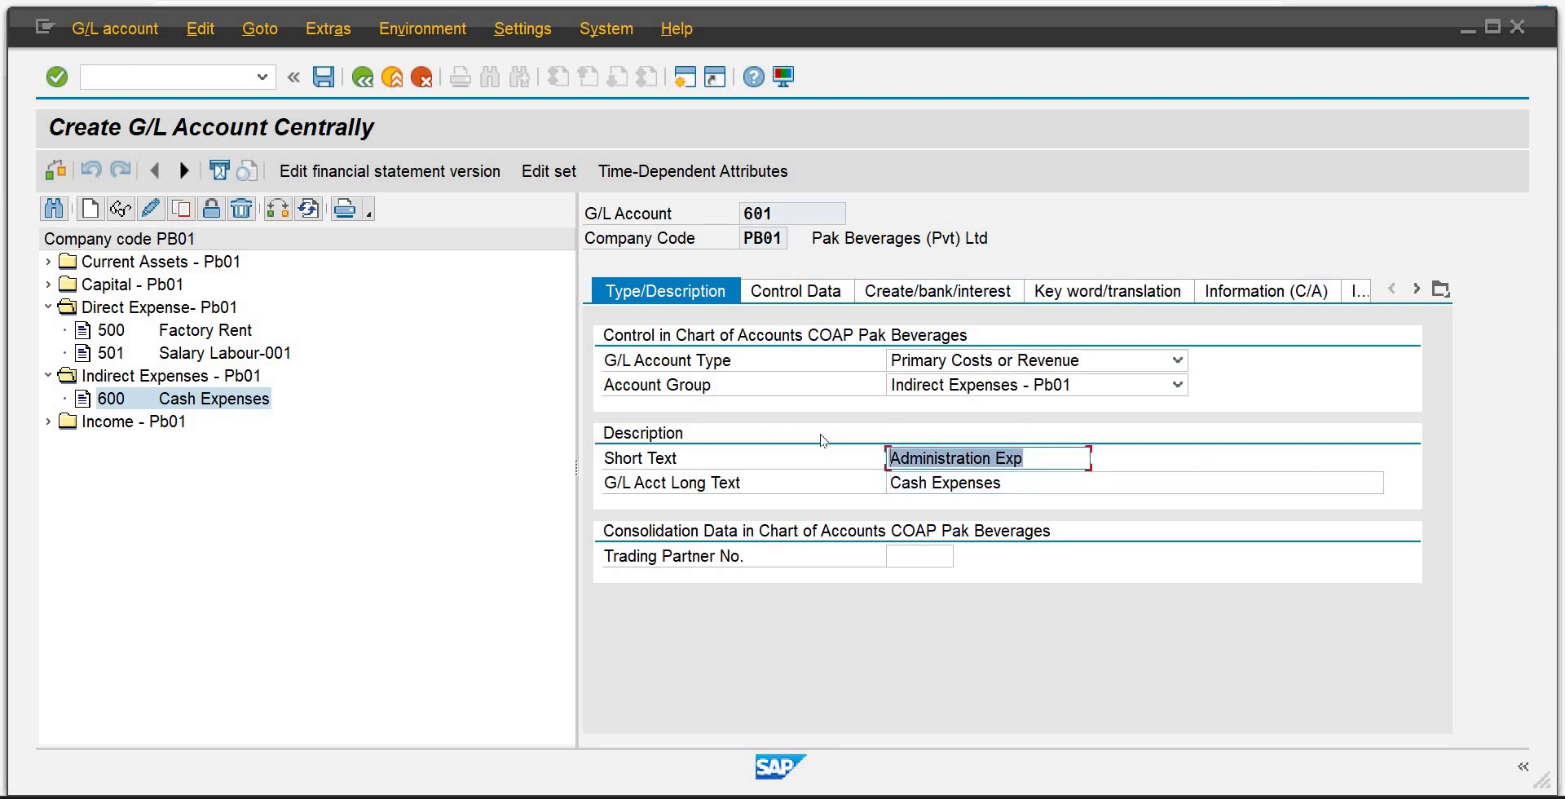
key(Home)
key(Tab)
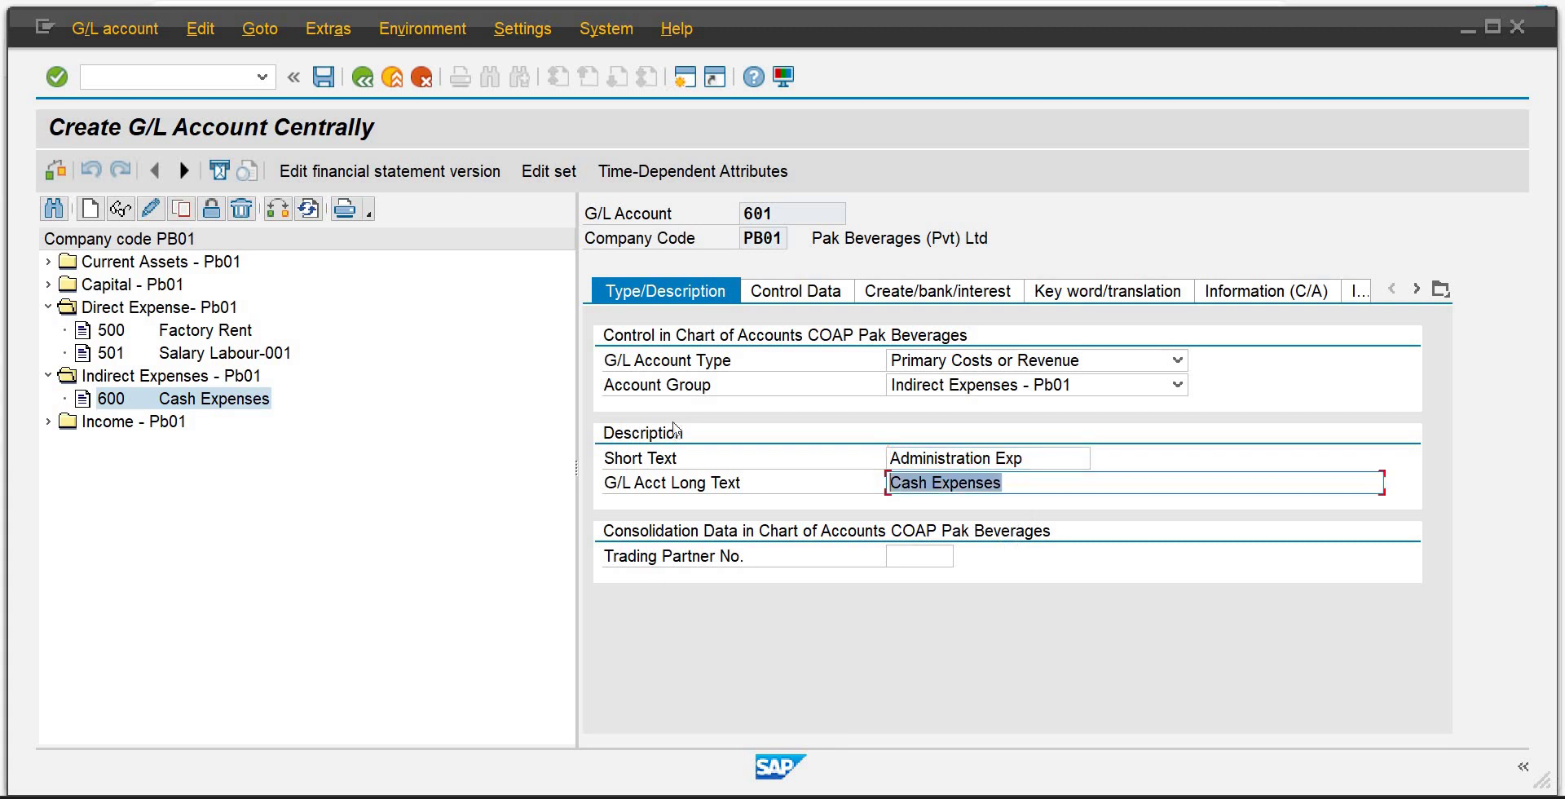
key(ctrl+v)
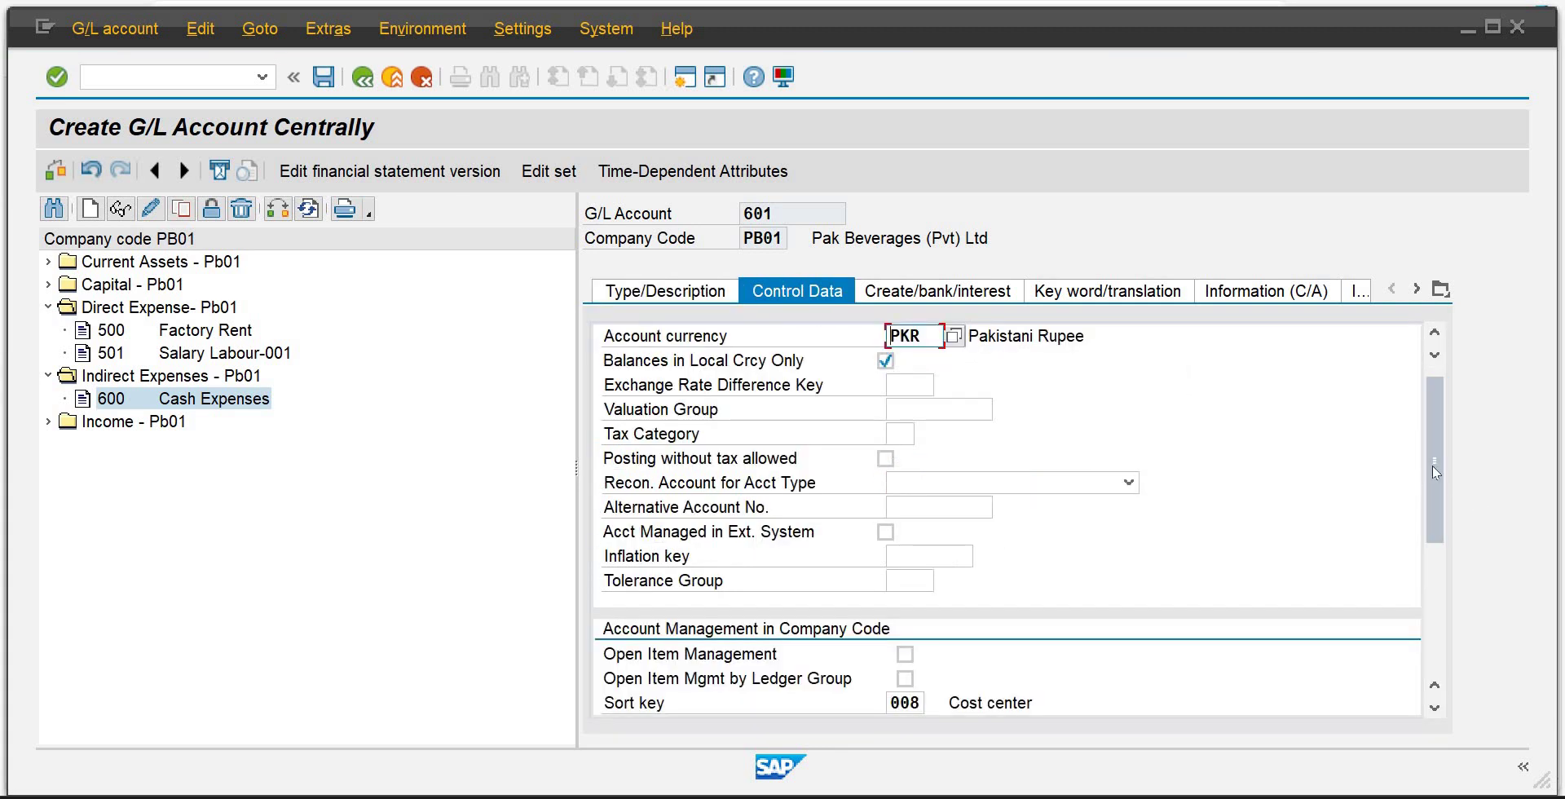
Review account 601's control data and document creation settings, and save the account.
drag(1434, 471, 1426, 591)
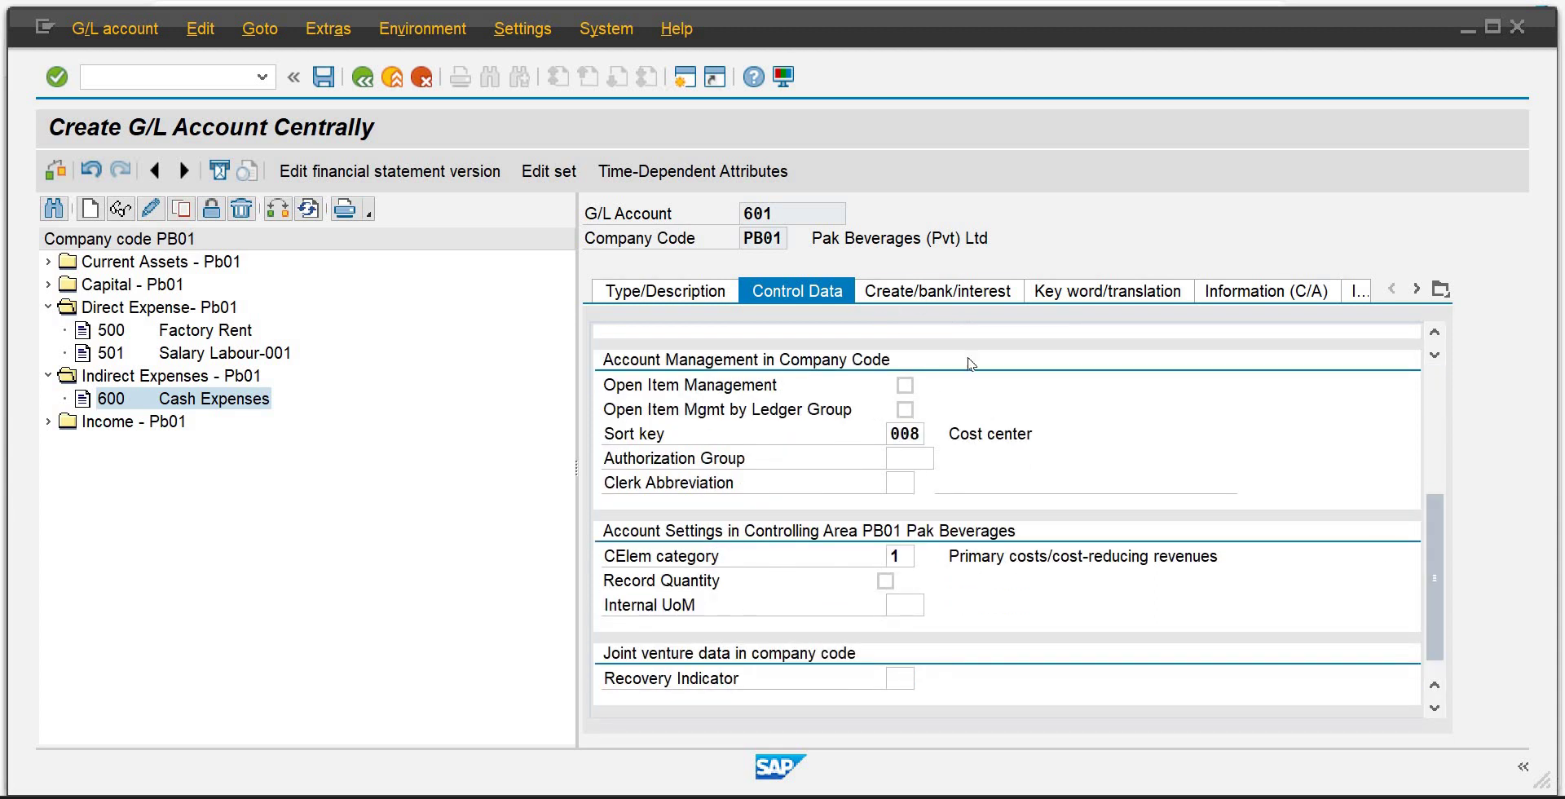
click(937, 291)
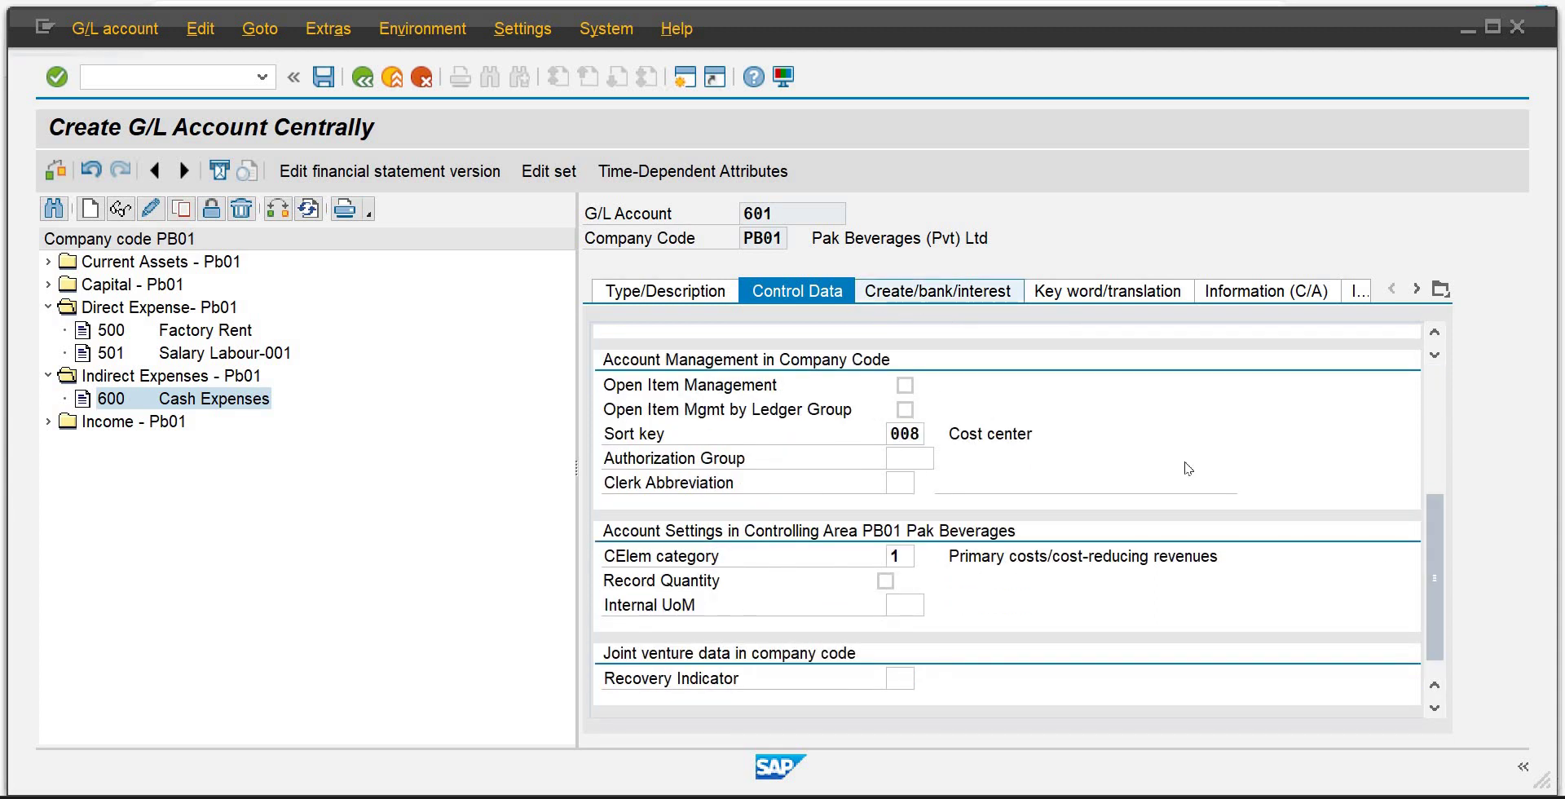
click(323, 77)
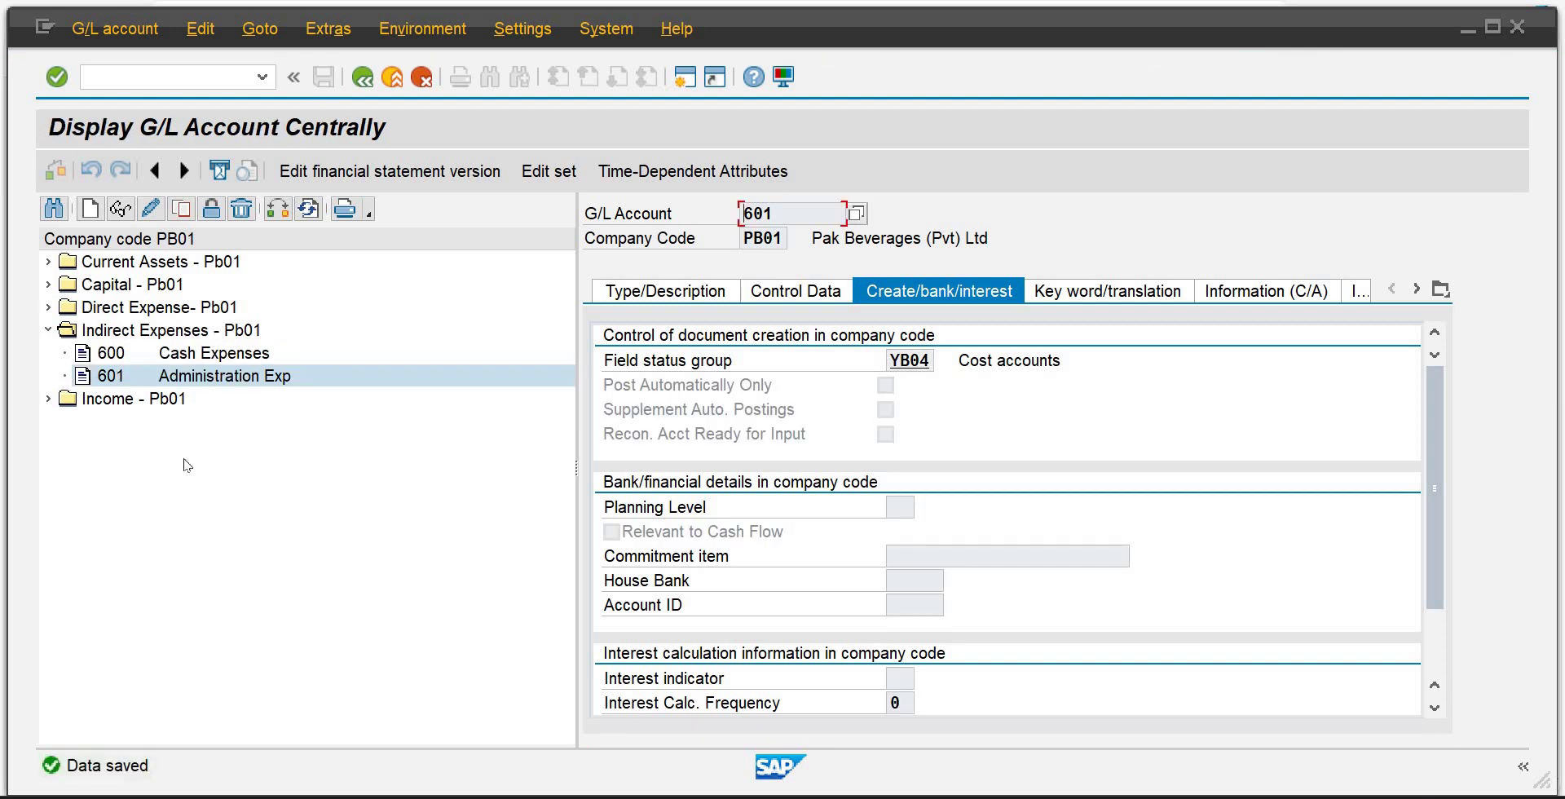
Copy G/L account 601 Administration Exp to a new G/L account 602 in company code PB01.
click(181, 209)
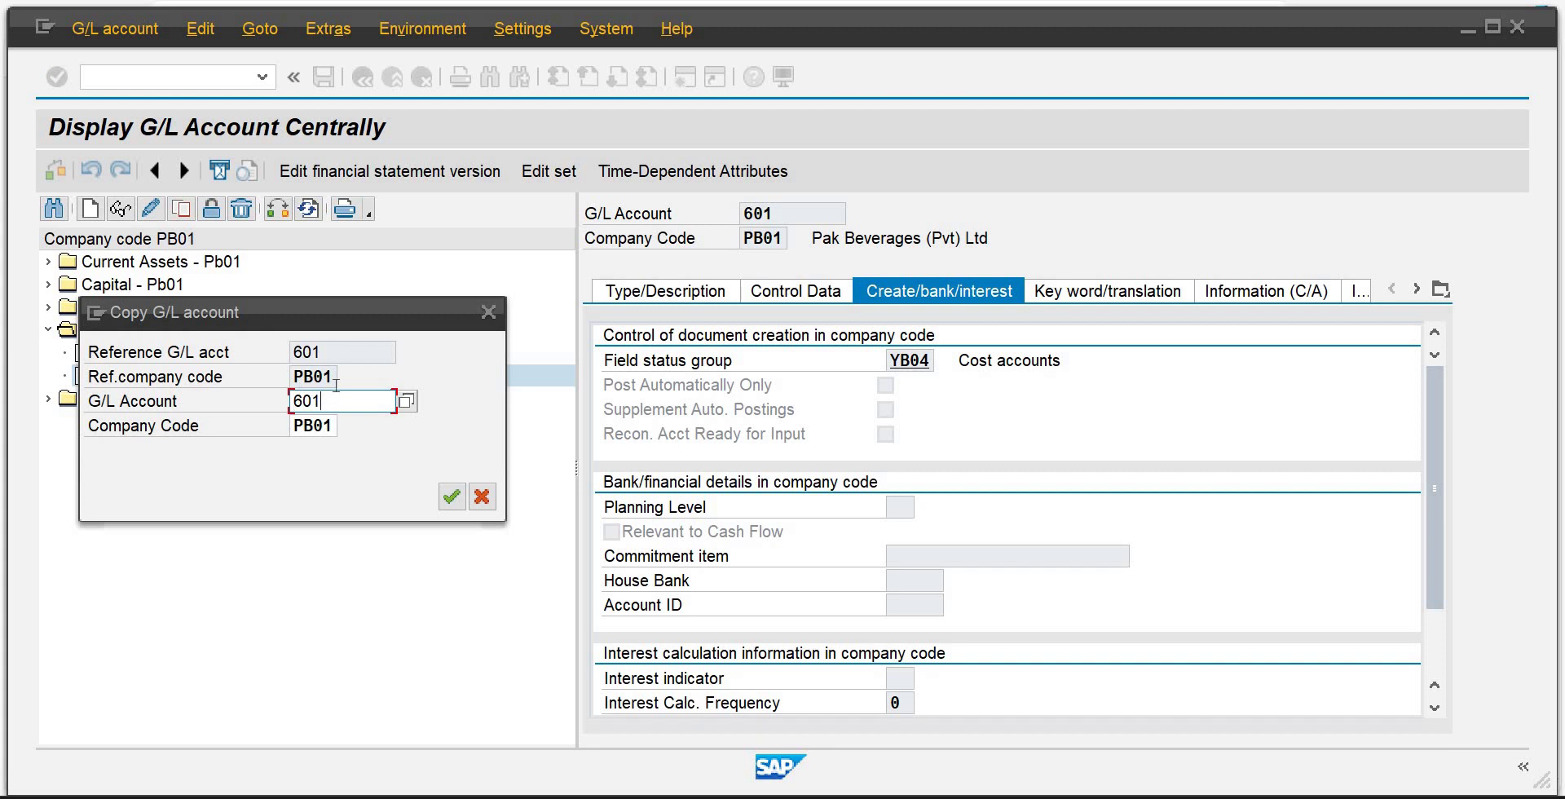
key(BackSpace)
text(2)
key(Return)
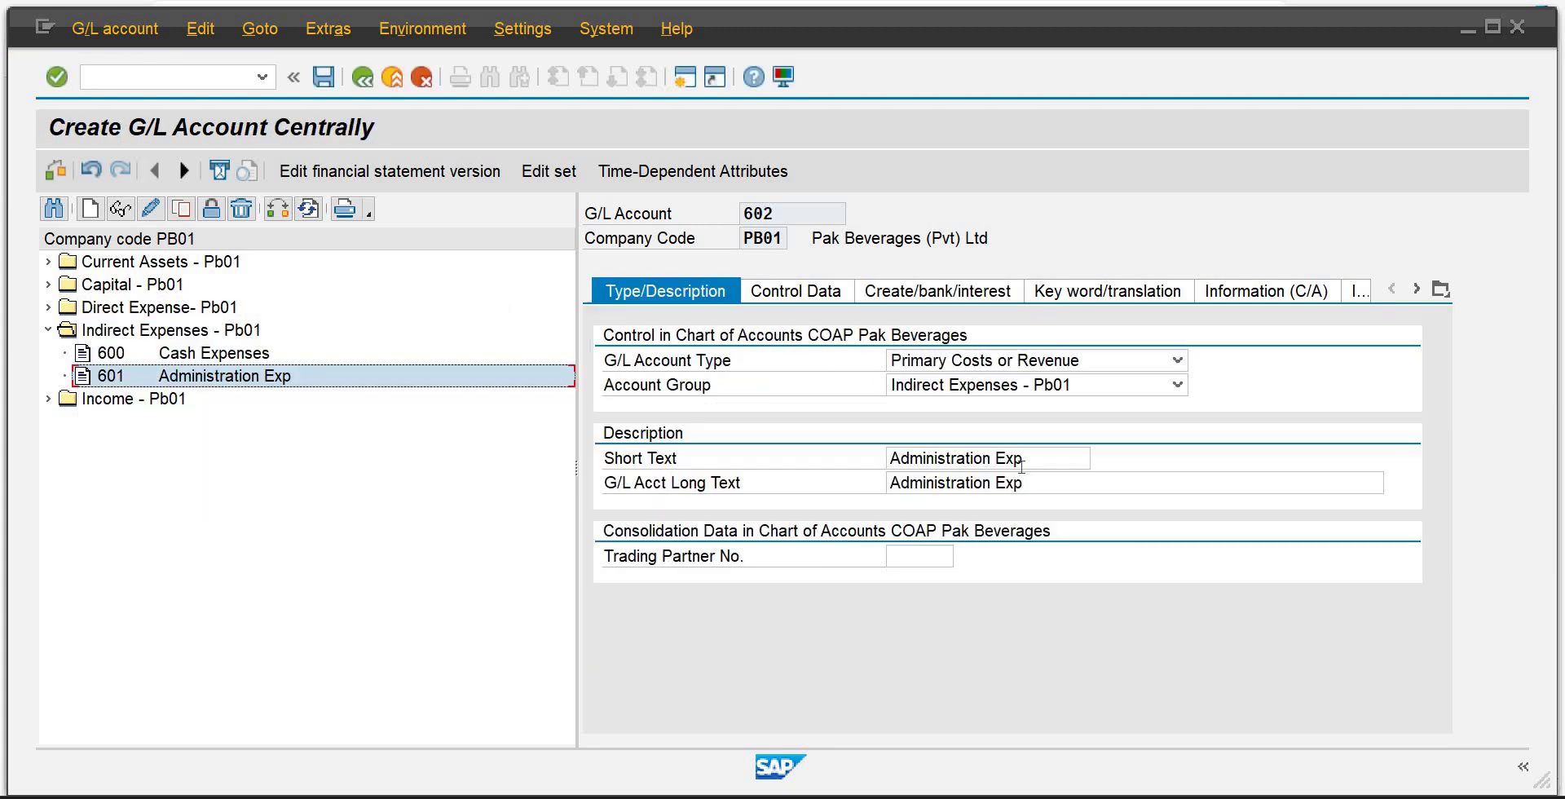
Replace the short text of G/L account 602 with Legal Charges.
drag(1029, 462, 675, 437)
text(L)
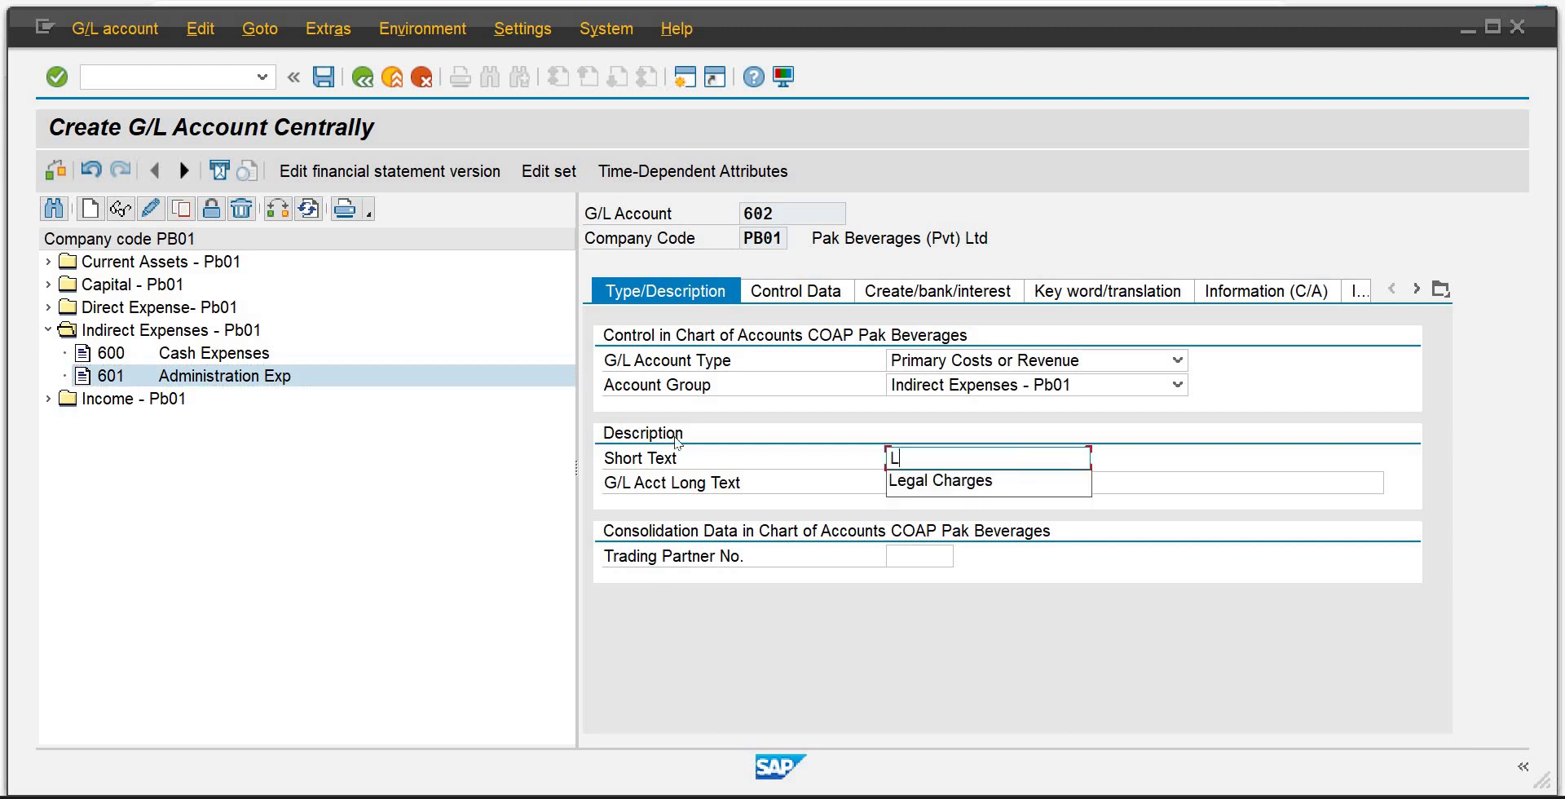
text(eagl)
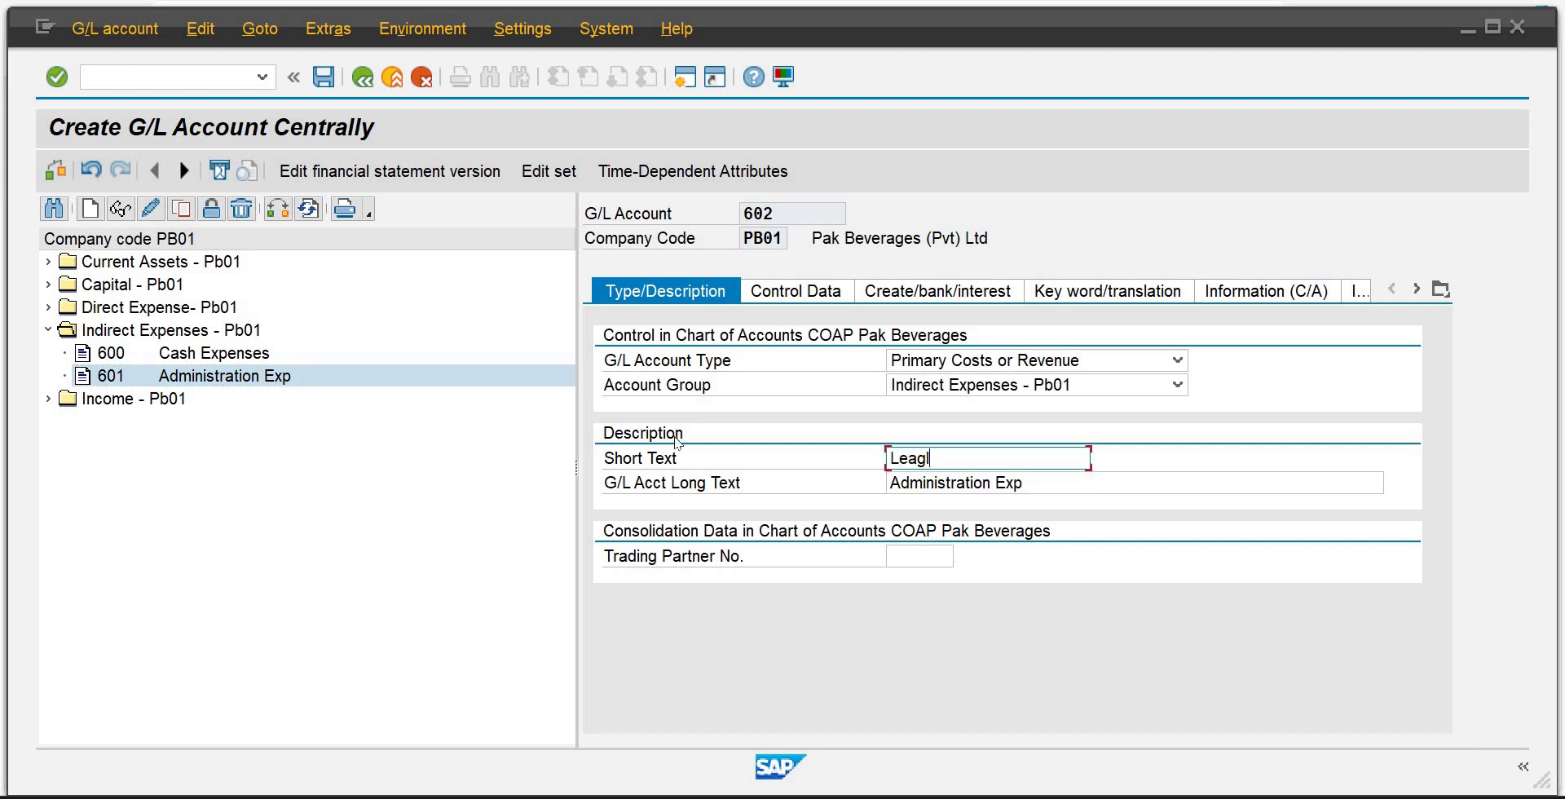
key(BackSpace)
key(BackSpace)
key(BackSpace)
text(ga)
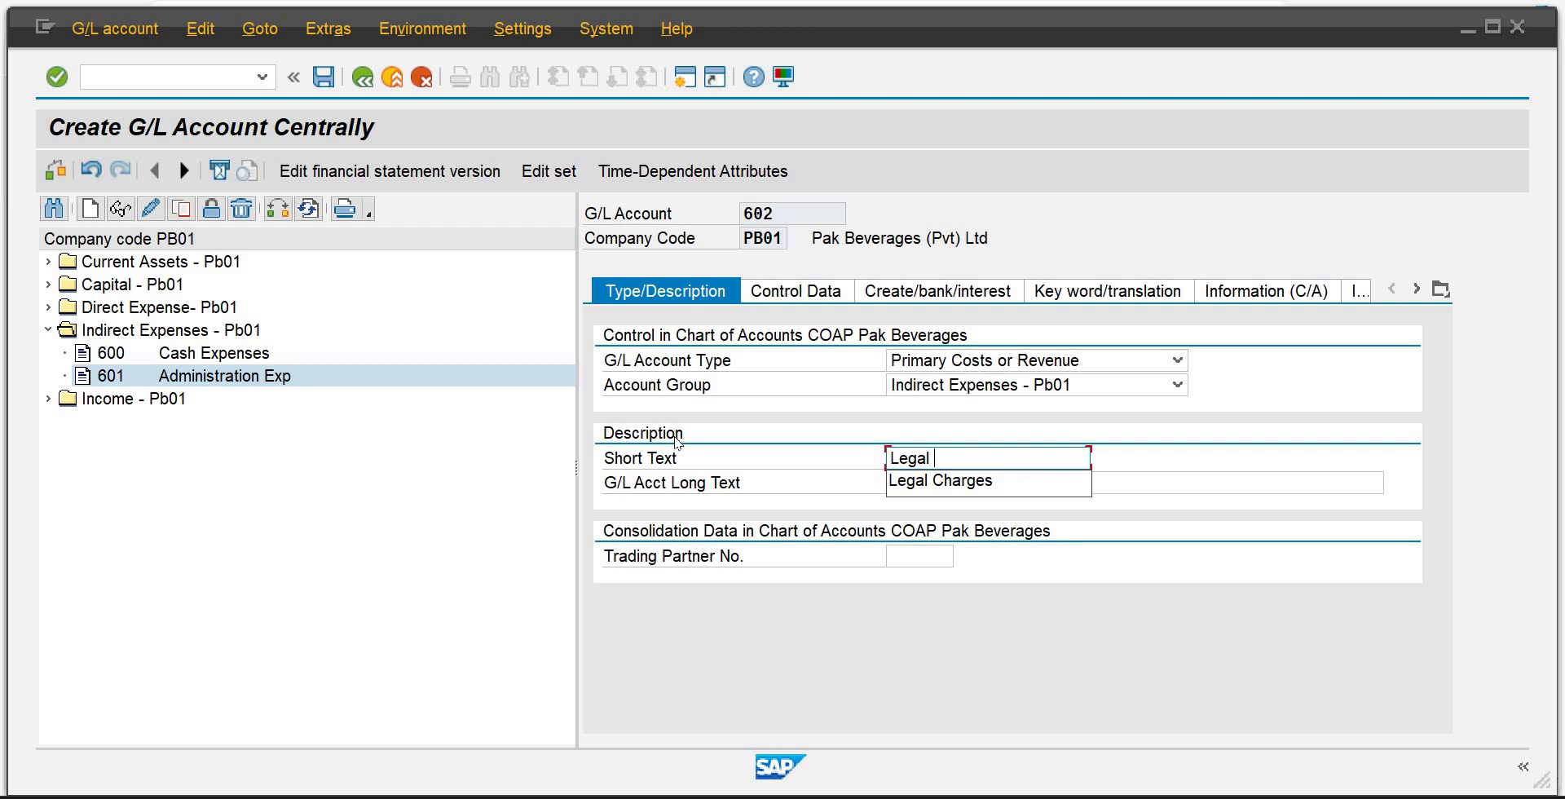
key(Down)
key(Return)
key(Tab)
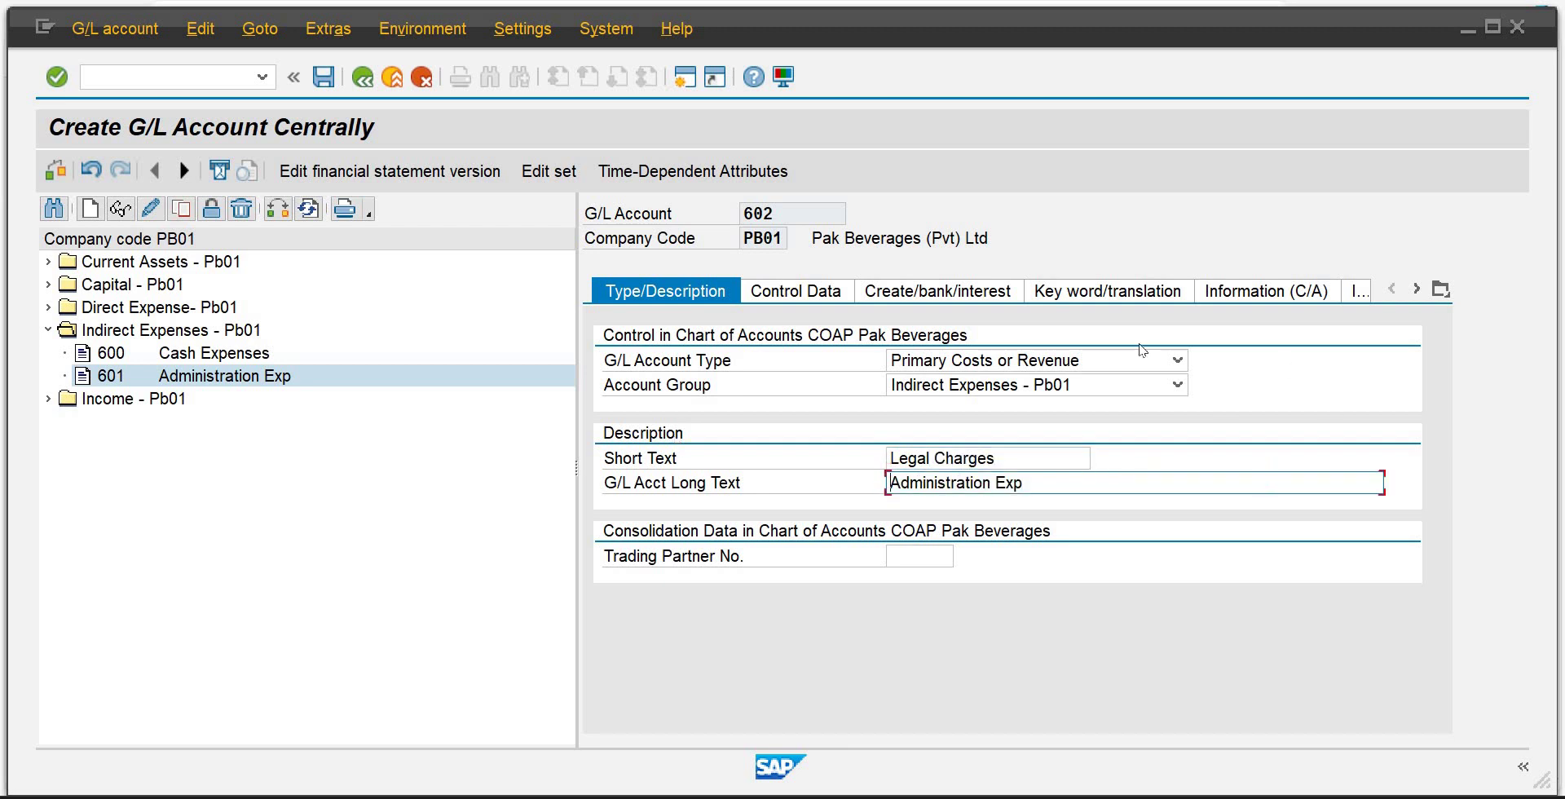
Copy the short text Legal Charges into the long text of account 602, save the account and leave the transaction.
drag(992, 453, 818, 469)
key(ctrl+c)
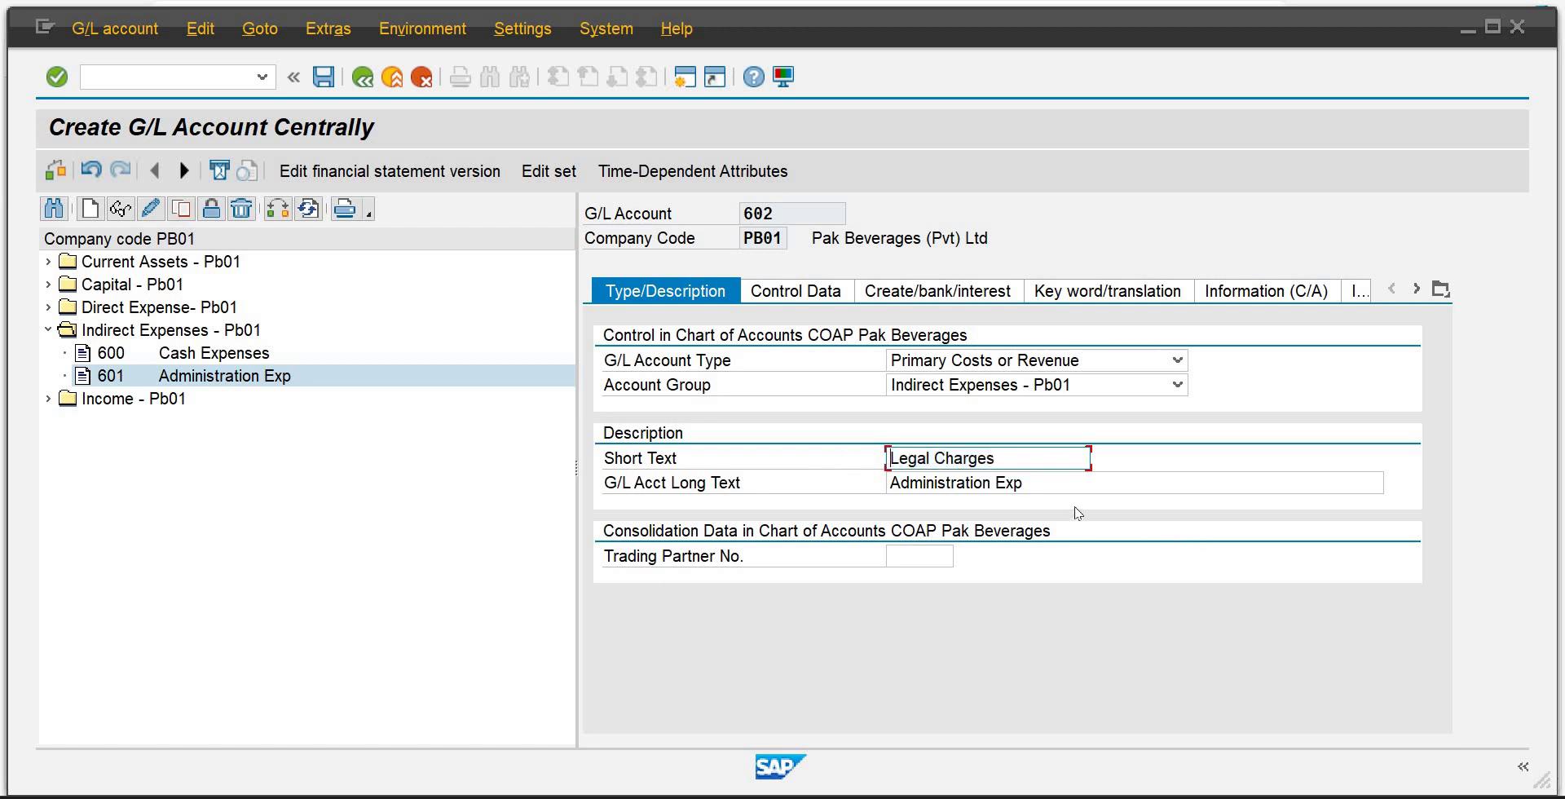
drag(1007, 482, 890, 482)
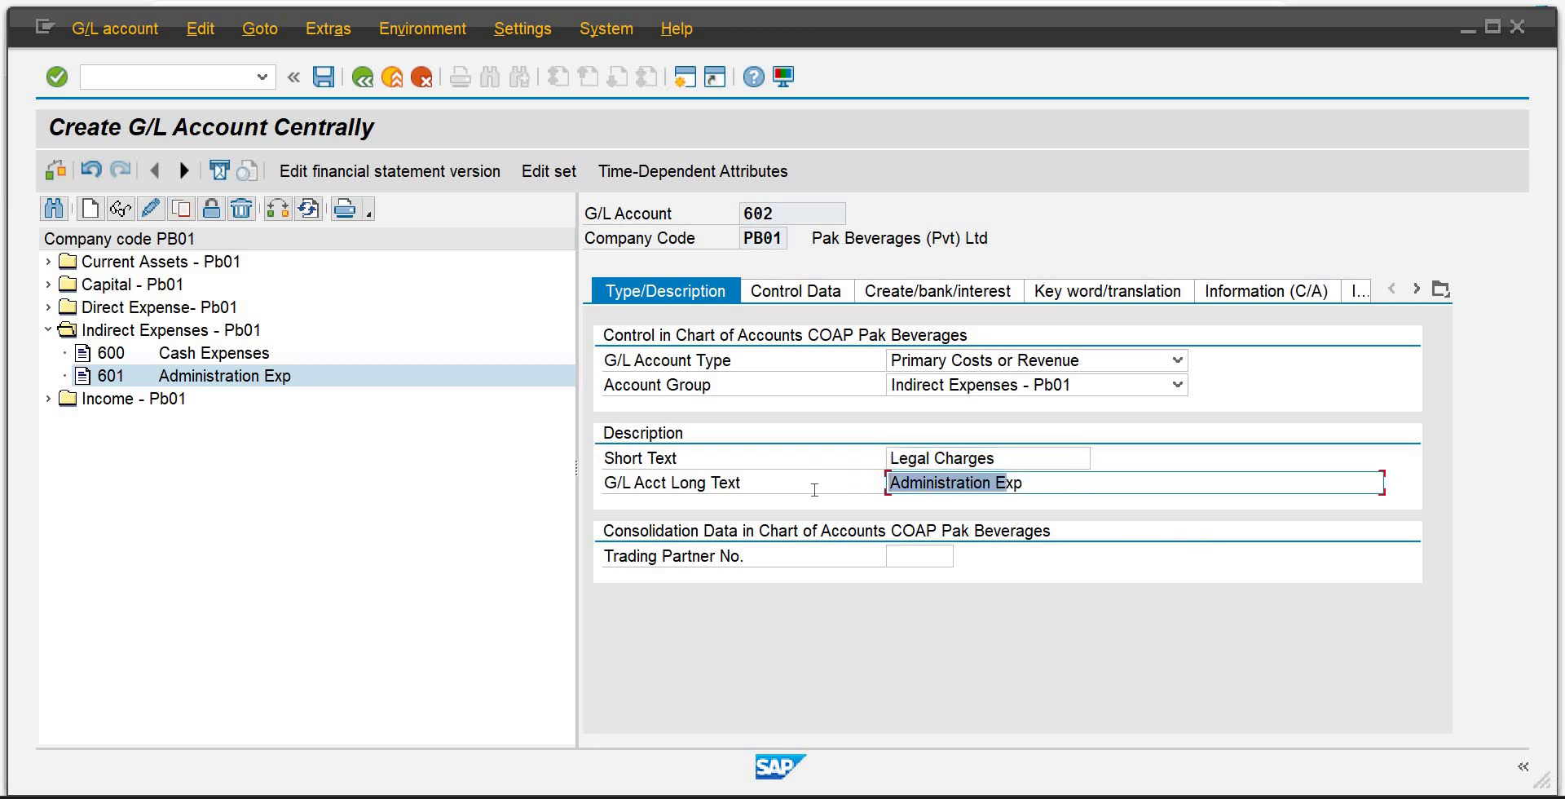
drag(1023, 482, 799, 489)
key(ctrl+v)
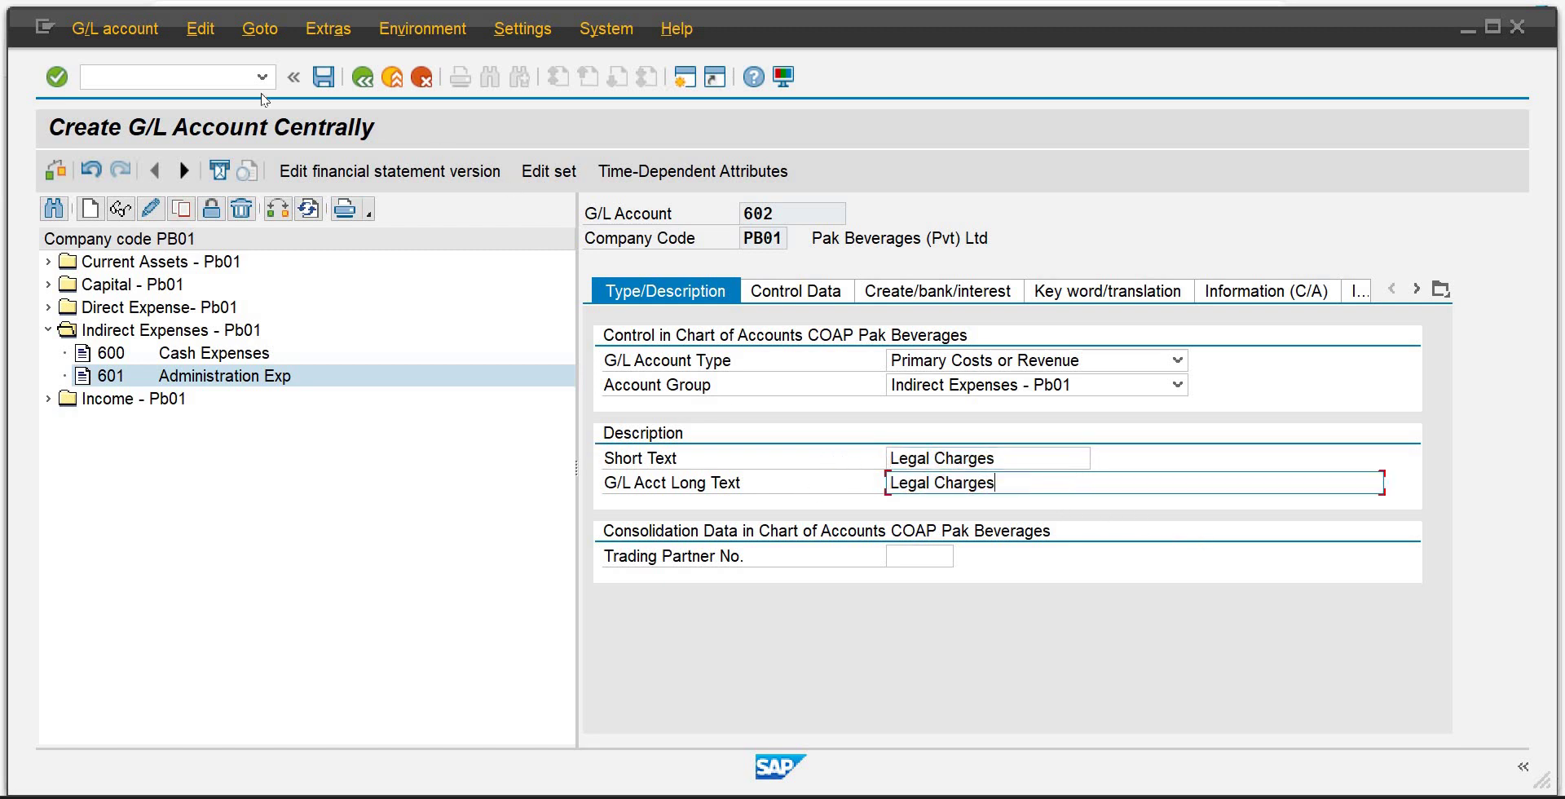
click(317, 85)
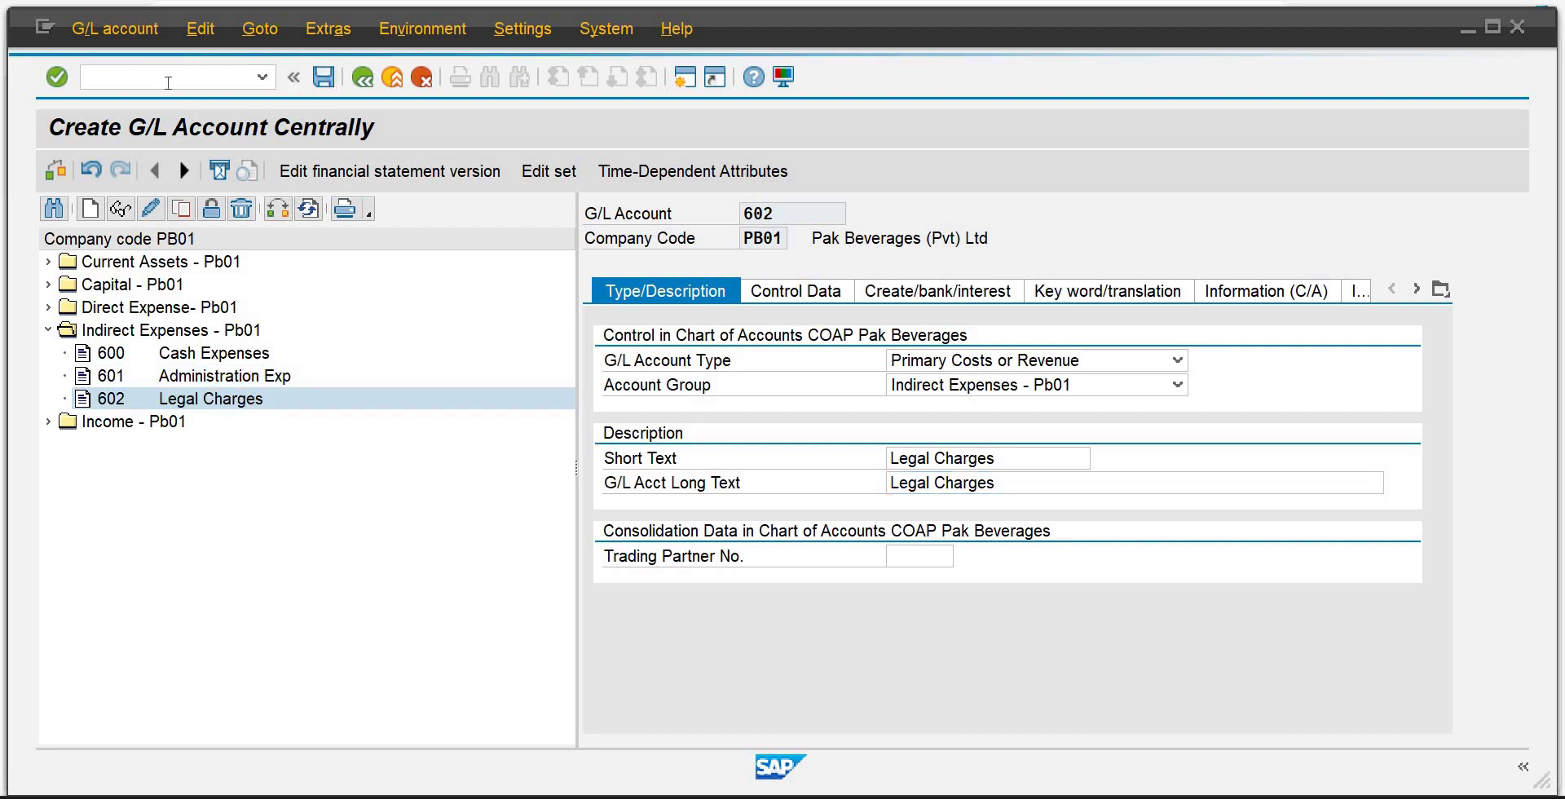
text(/)
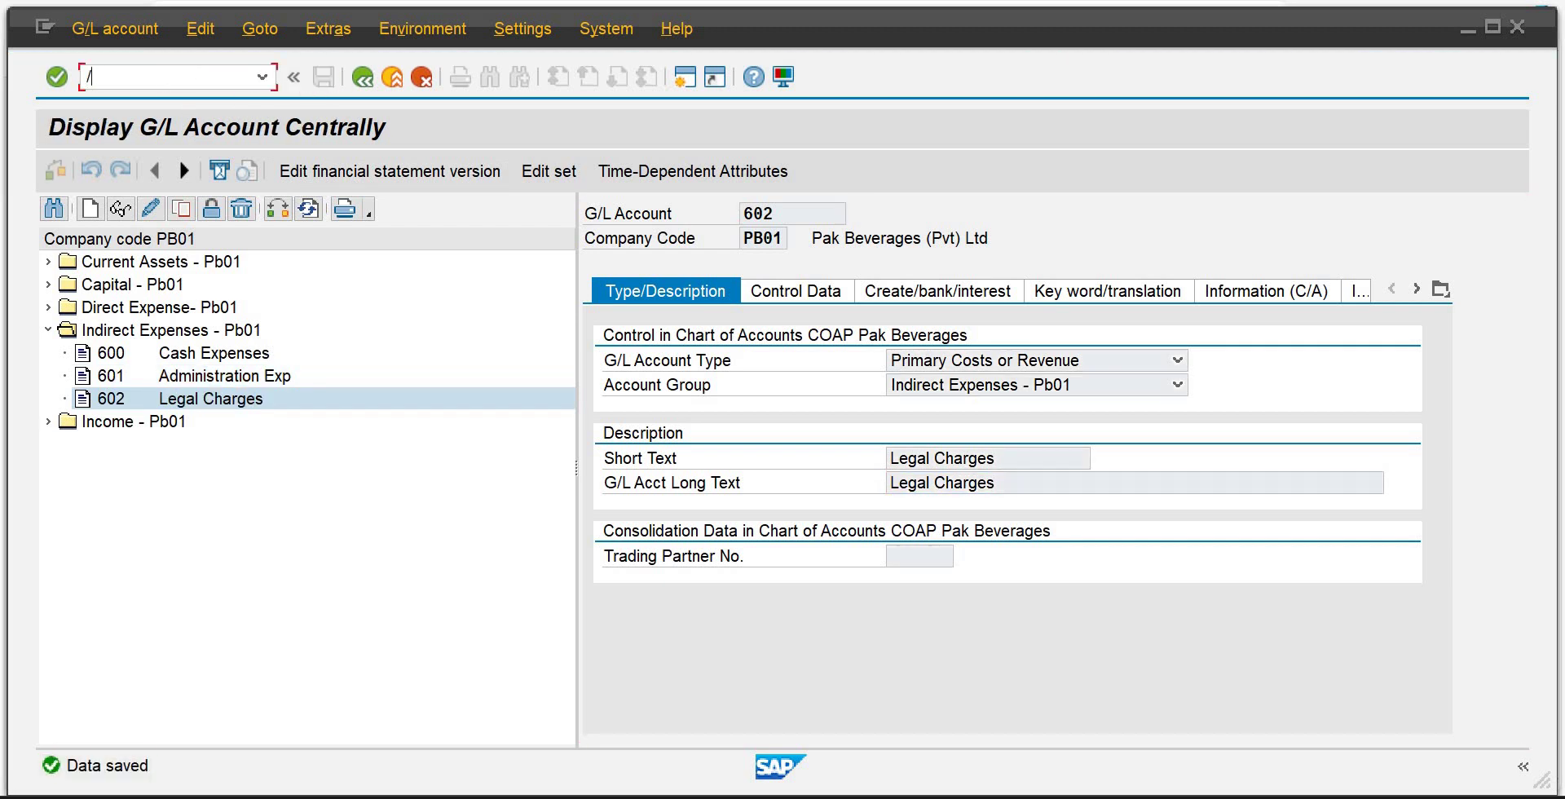
text(n)
key(Return)
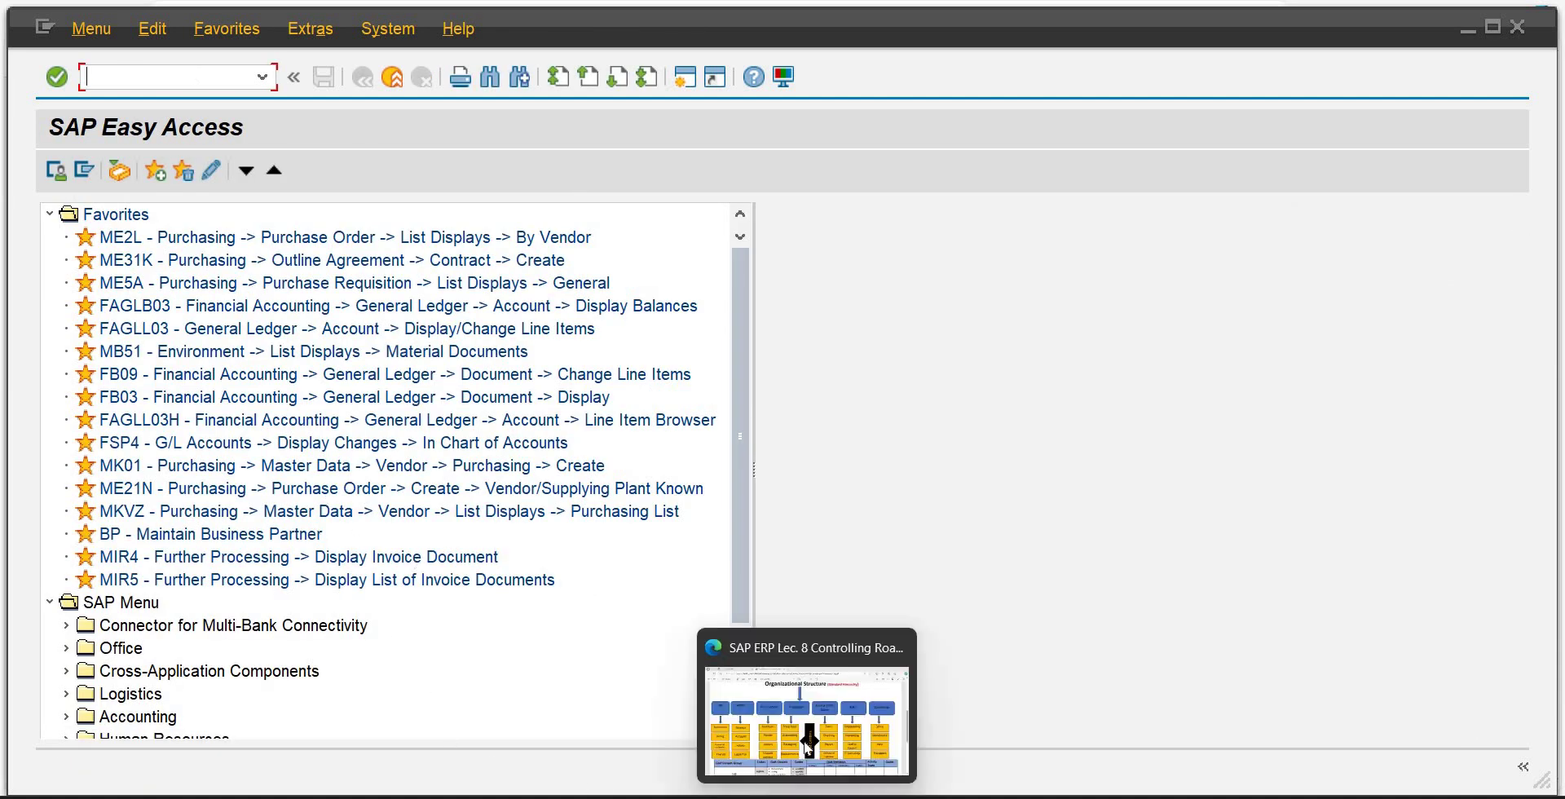
Switch to the Controlling Roadmap PDF in the browser and examine the cost centers under Admin in the Standard Hierarchy.
click(798, 692)
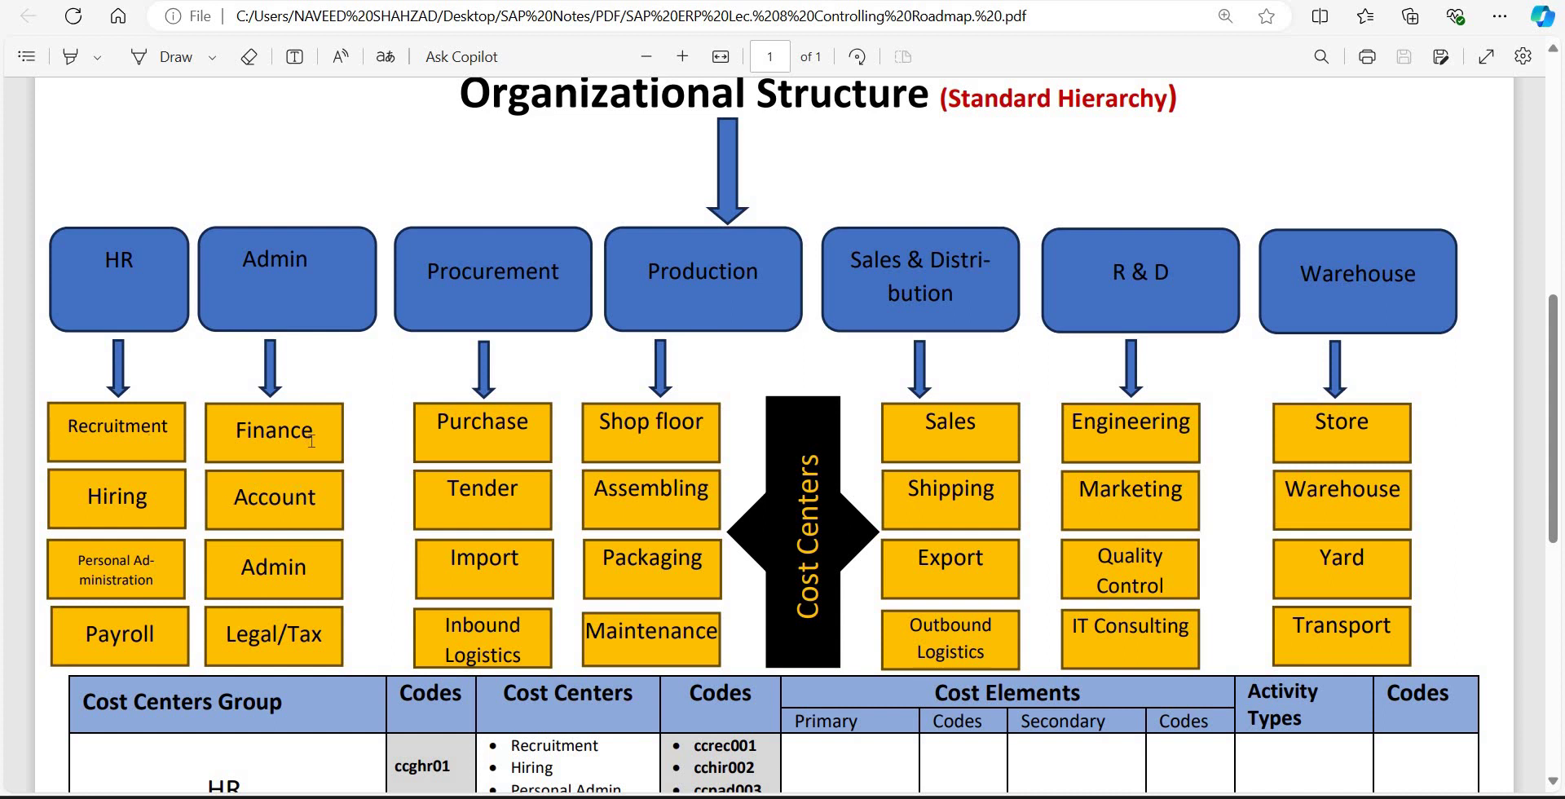
double_click(309, 506)
click(550, 513)
drag(280, 495, 259, 496)
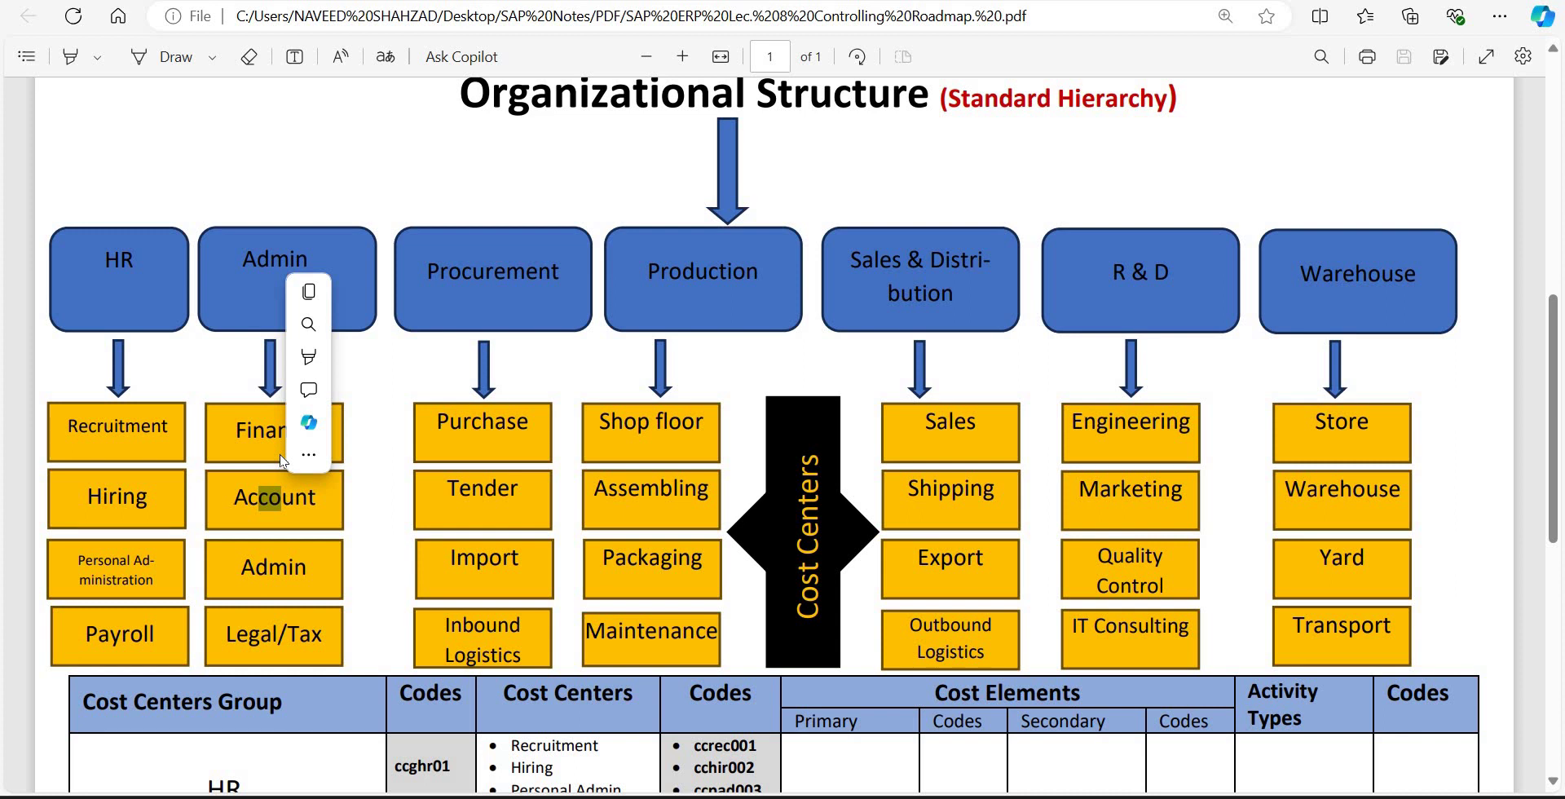
Close the SAP sessions for changing the cost center group and creating cost centers, and switch to an SAP Easy Access session.
mouse_move(941, 798)
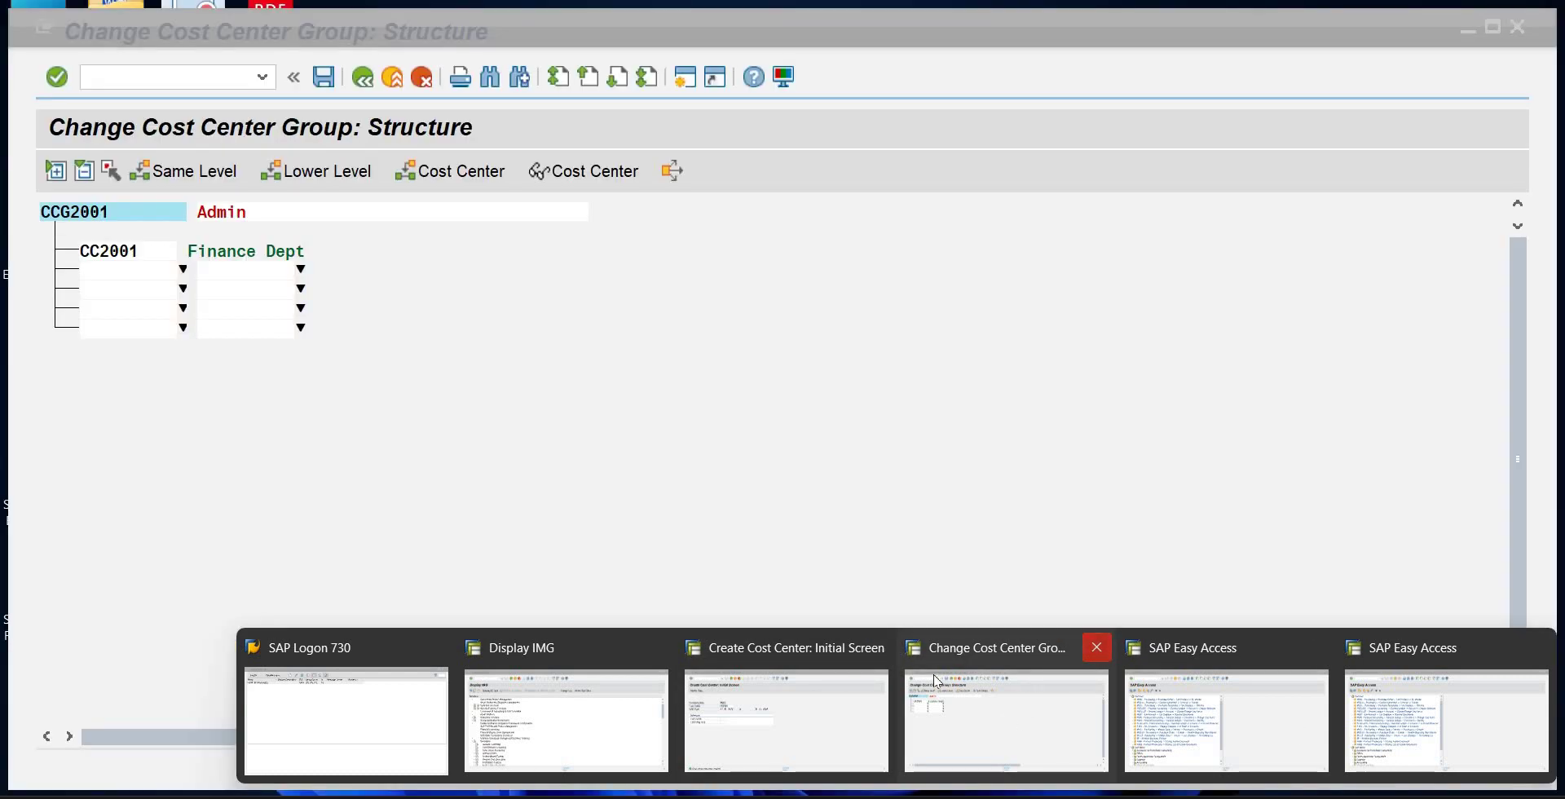
click(1097, 647)
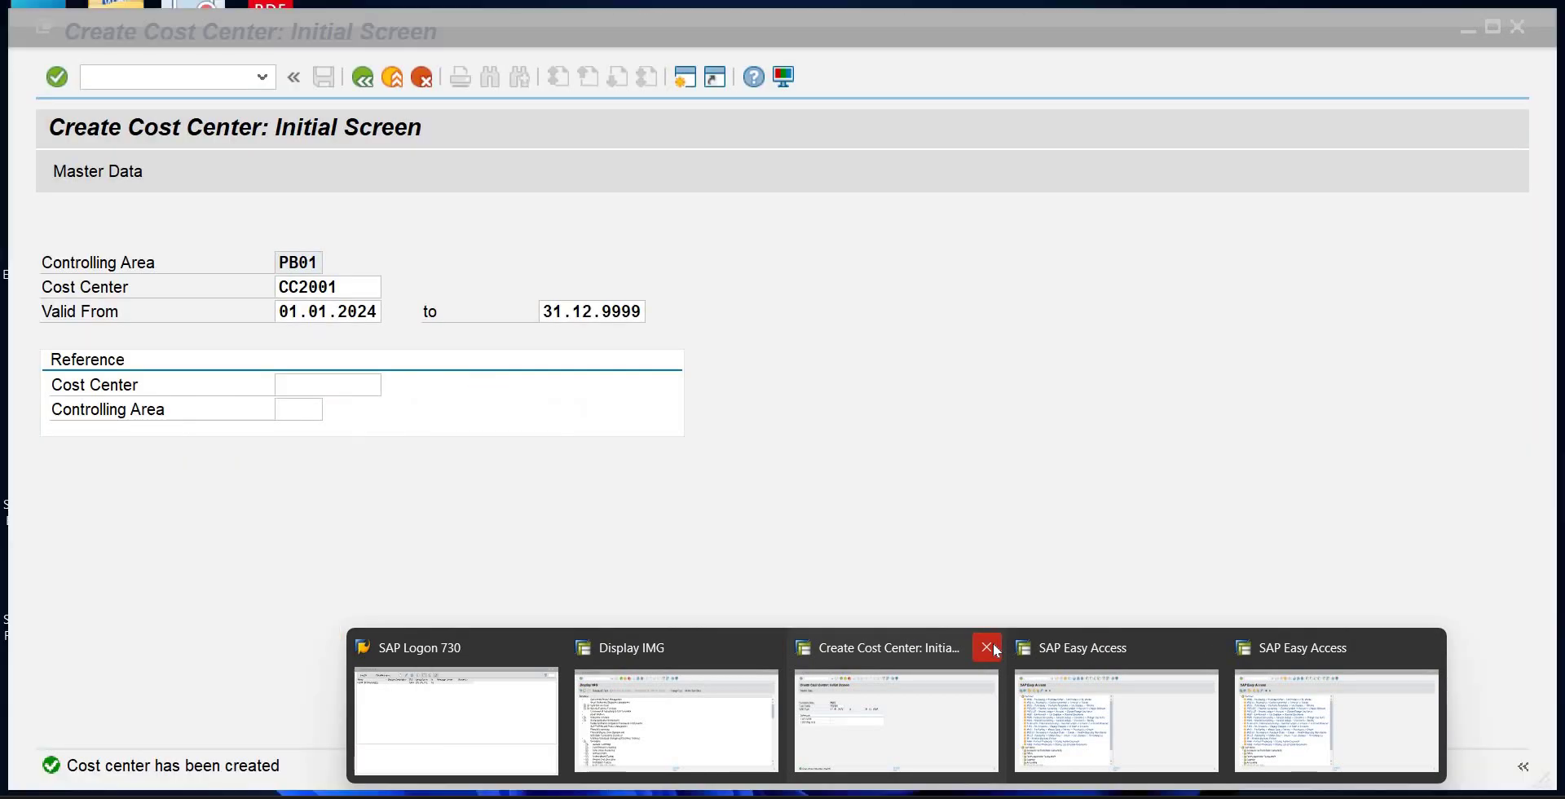
click(989, 648)
click(982, 698)
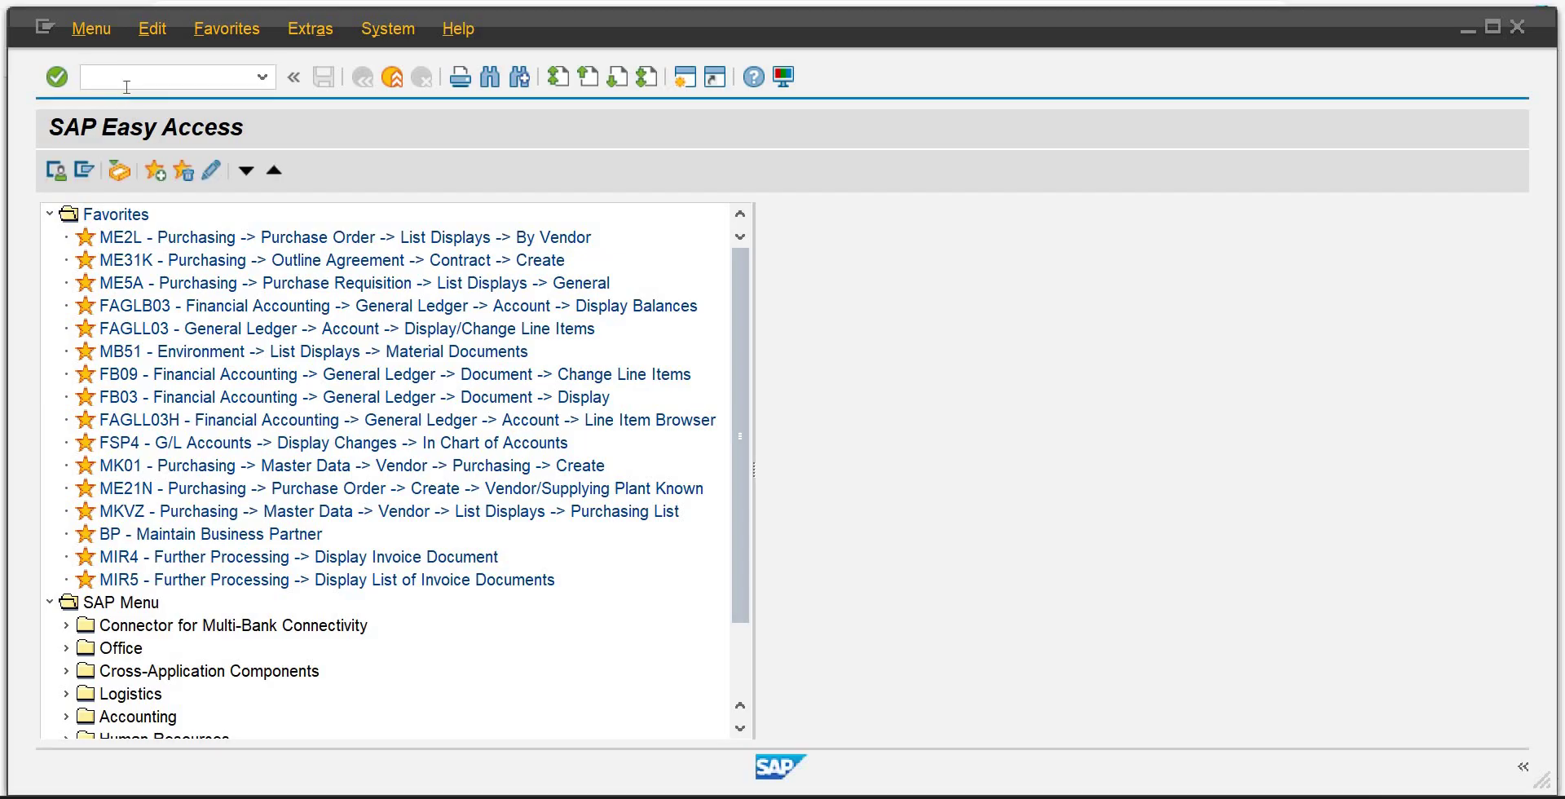
Open the default account assignment overview with transaction OKB9 and start adding new entries.
text(fb5)
key(BackSpace)
key(BackSpace)
key(BackSpace)
text(okb9)
key(Return)
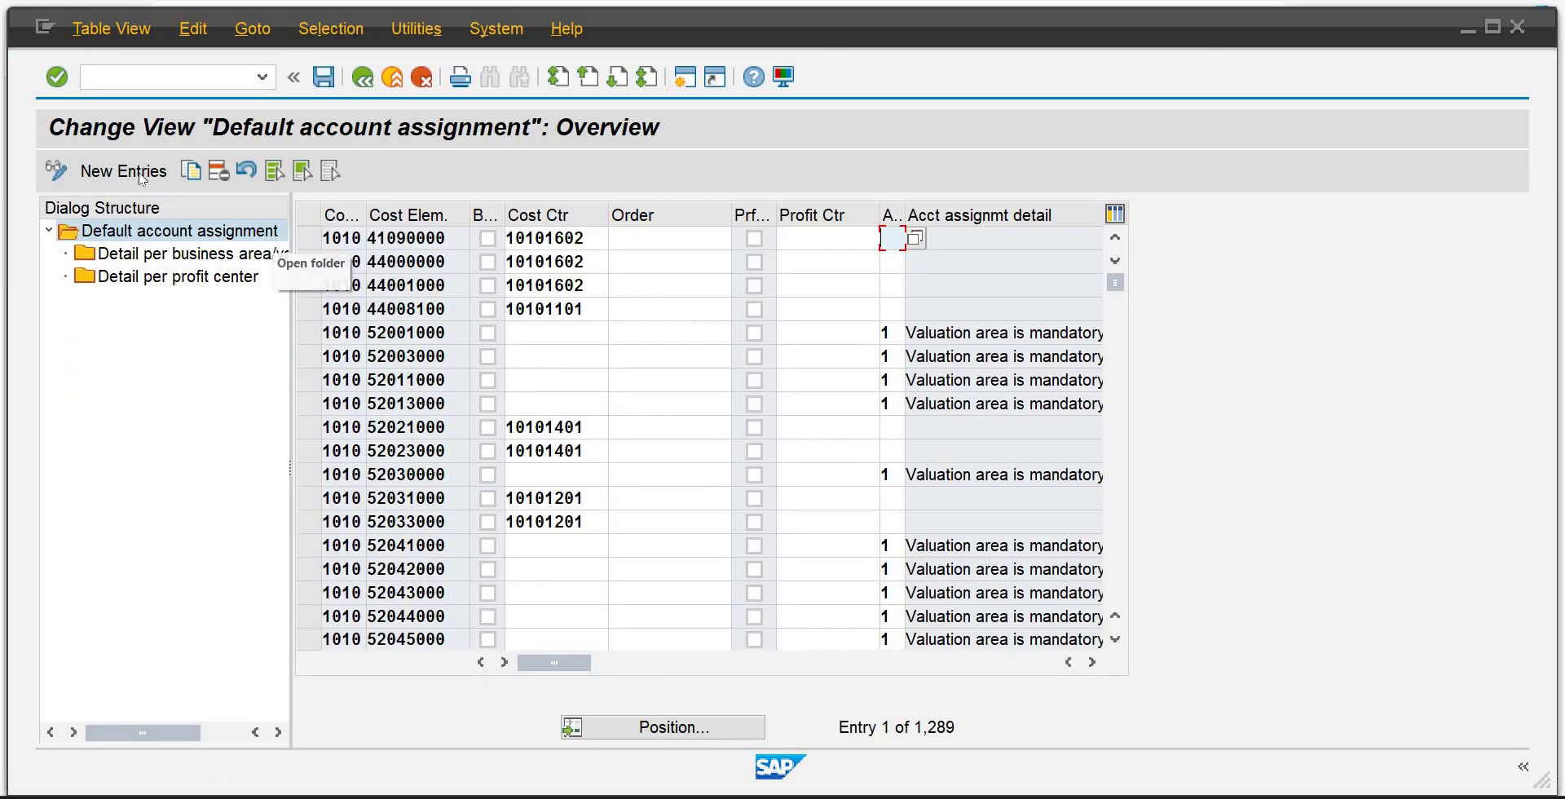
click(122, 171)
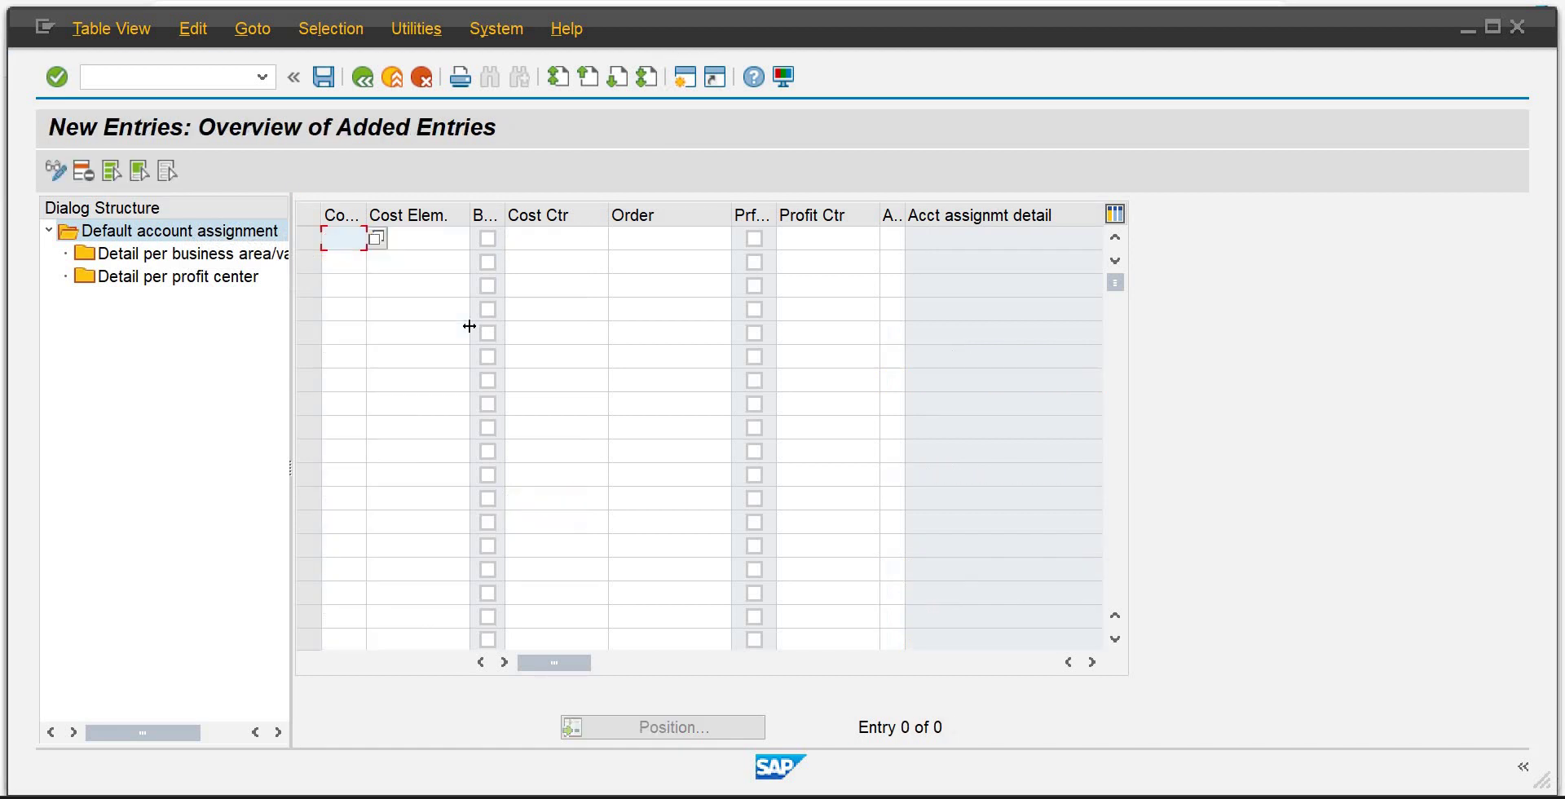
Enter company code PB01 and pick cost element 601 Administration Exp in the first new default account assignment entry.
text(pb01)
key(Tab)
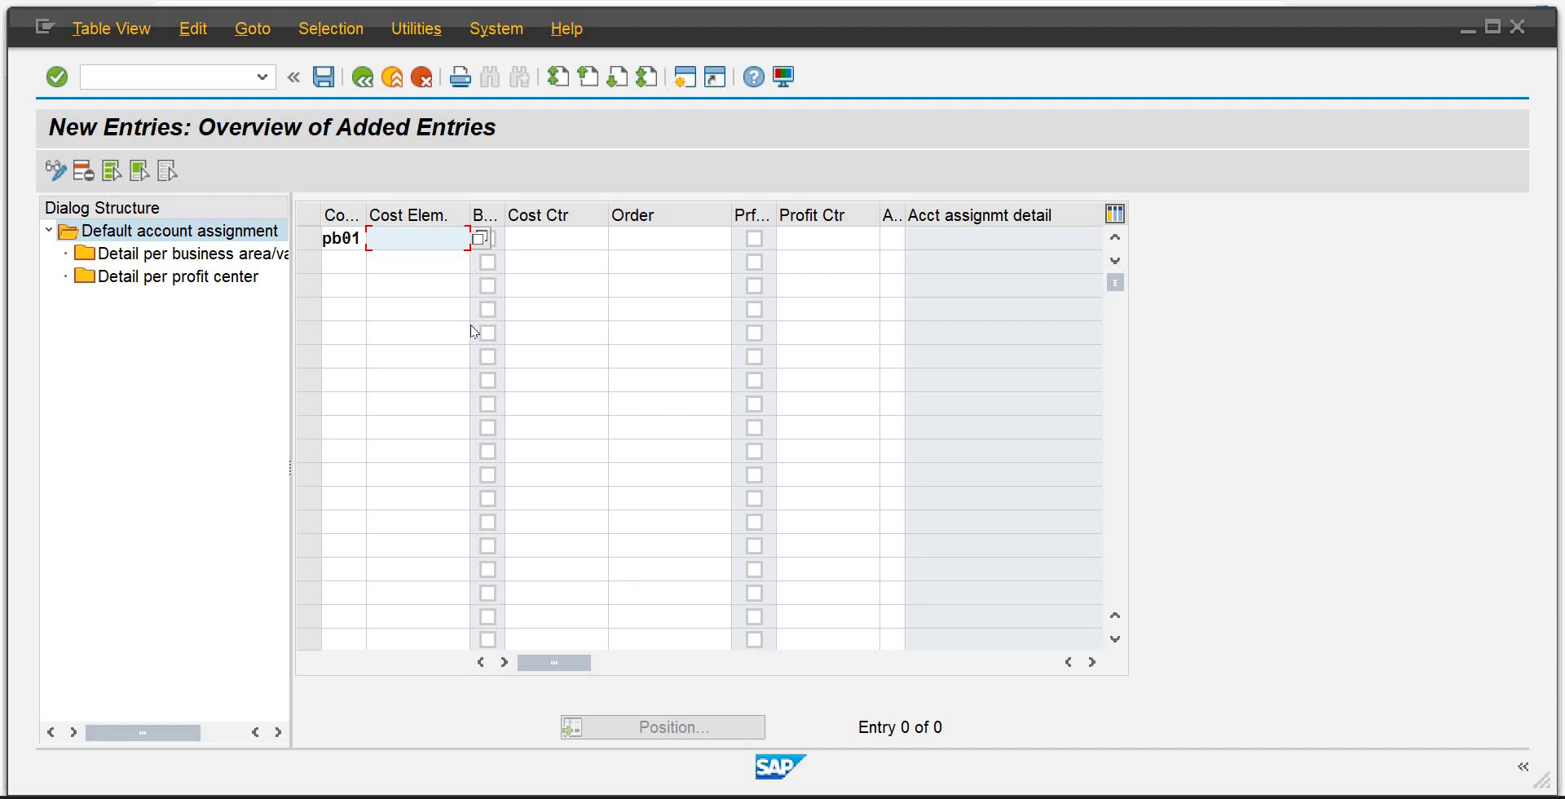
click(481, 241)
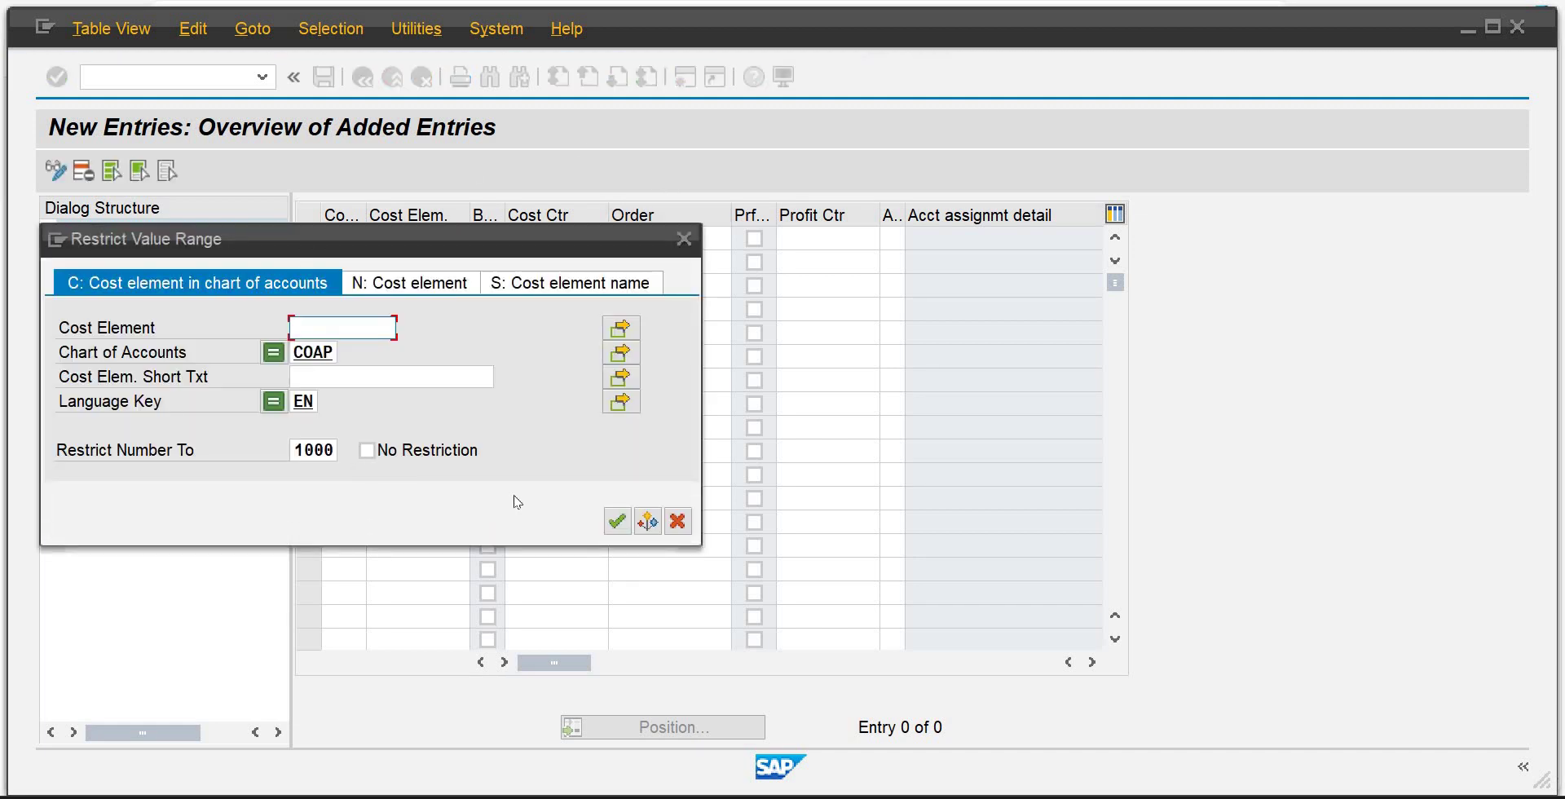
click(617, 520)
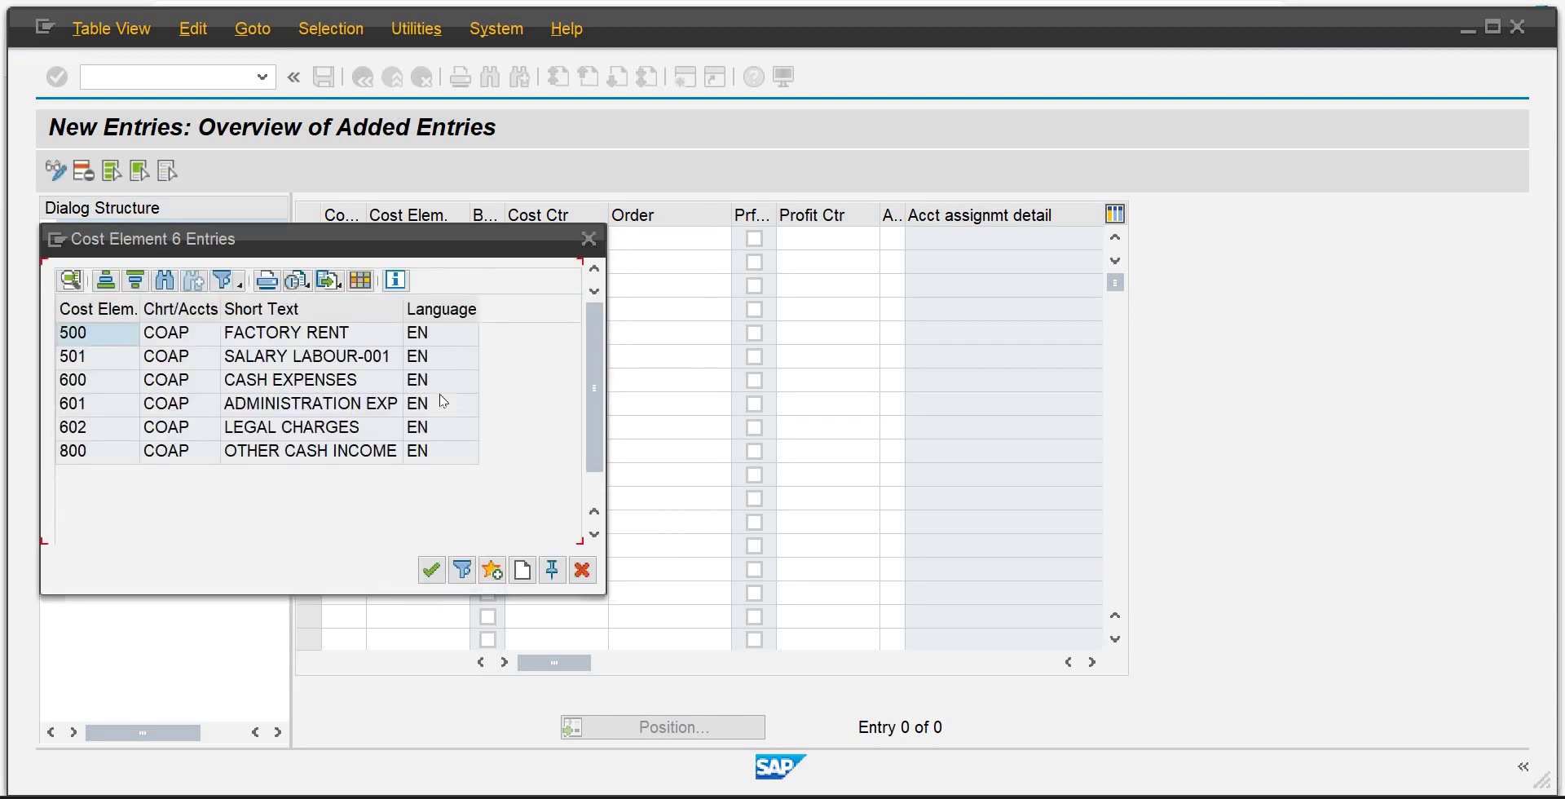
double_click(78, 401)
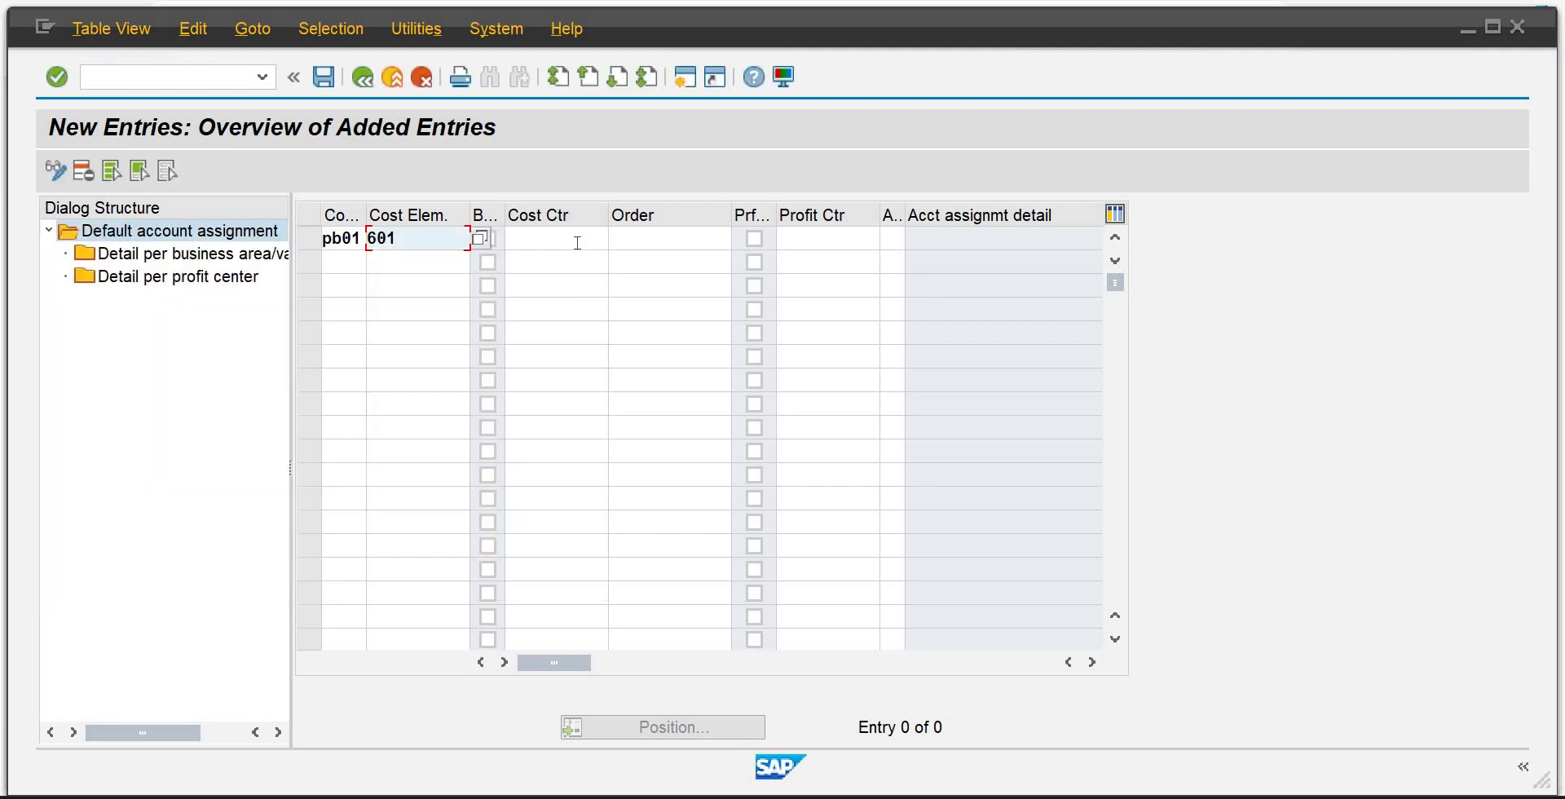
Assign cost center CC2001 Finance Dept to the cost element 601 entry and save it under the proposed customizing request.
click(577, 239)
click(620, 238)
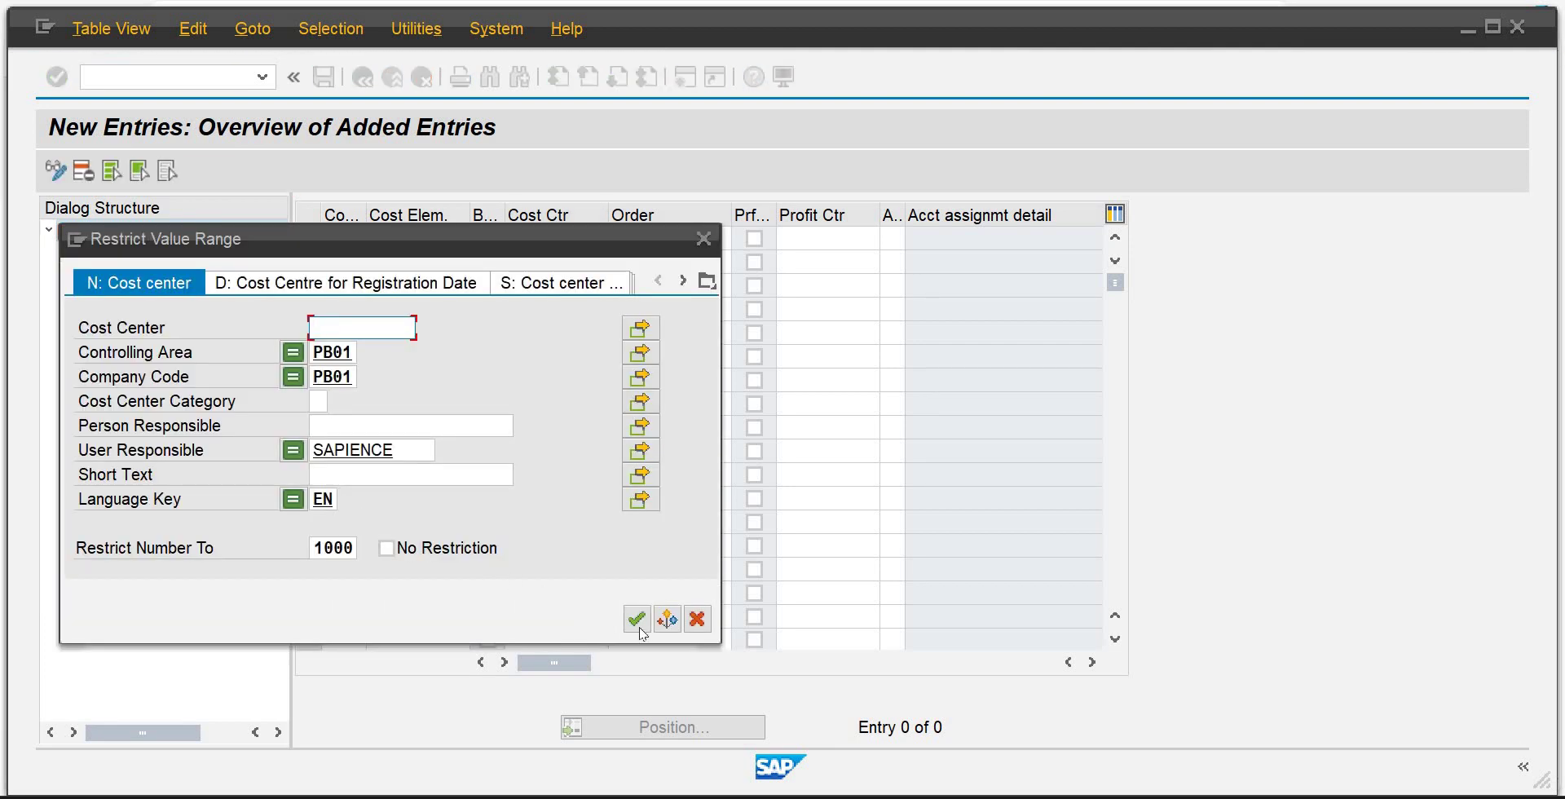
click(637, 618)
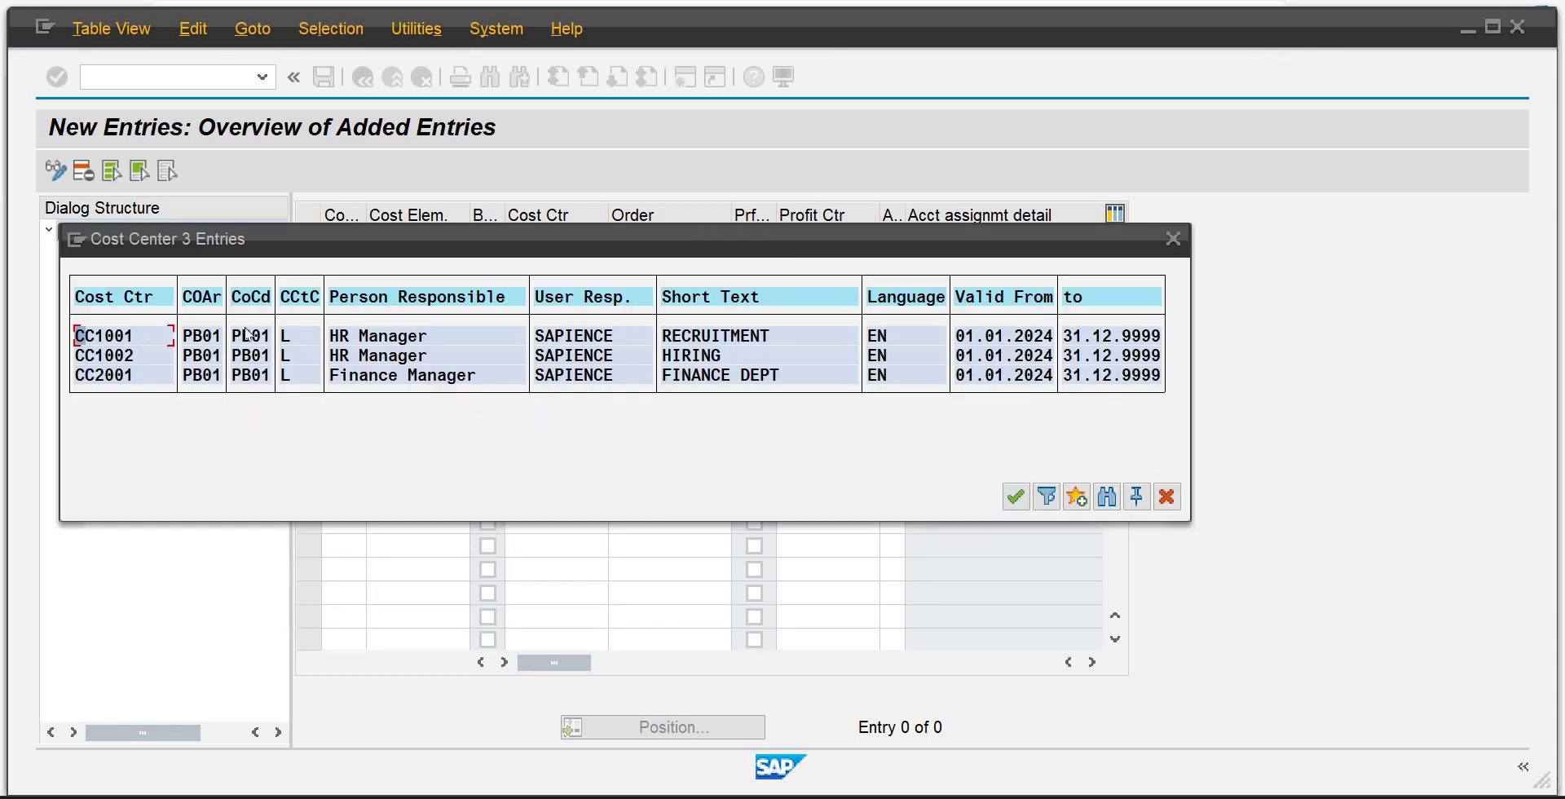
double_click(670, 375)
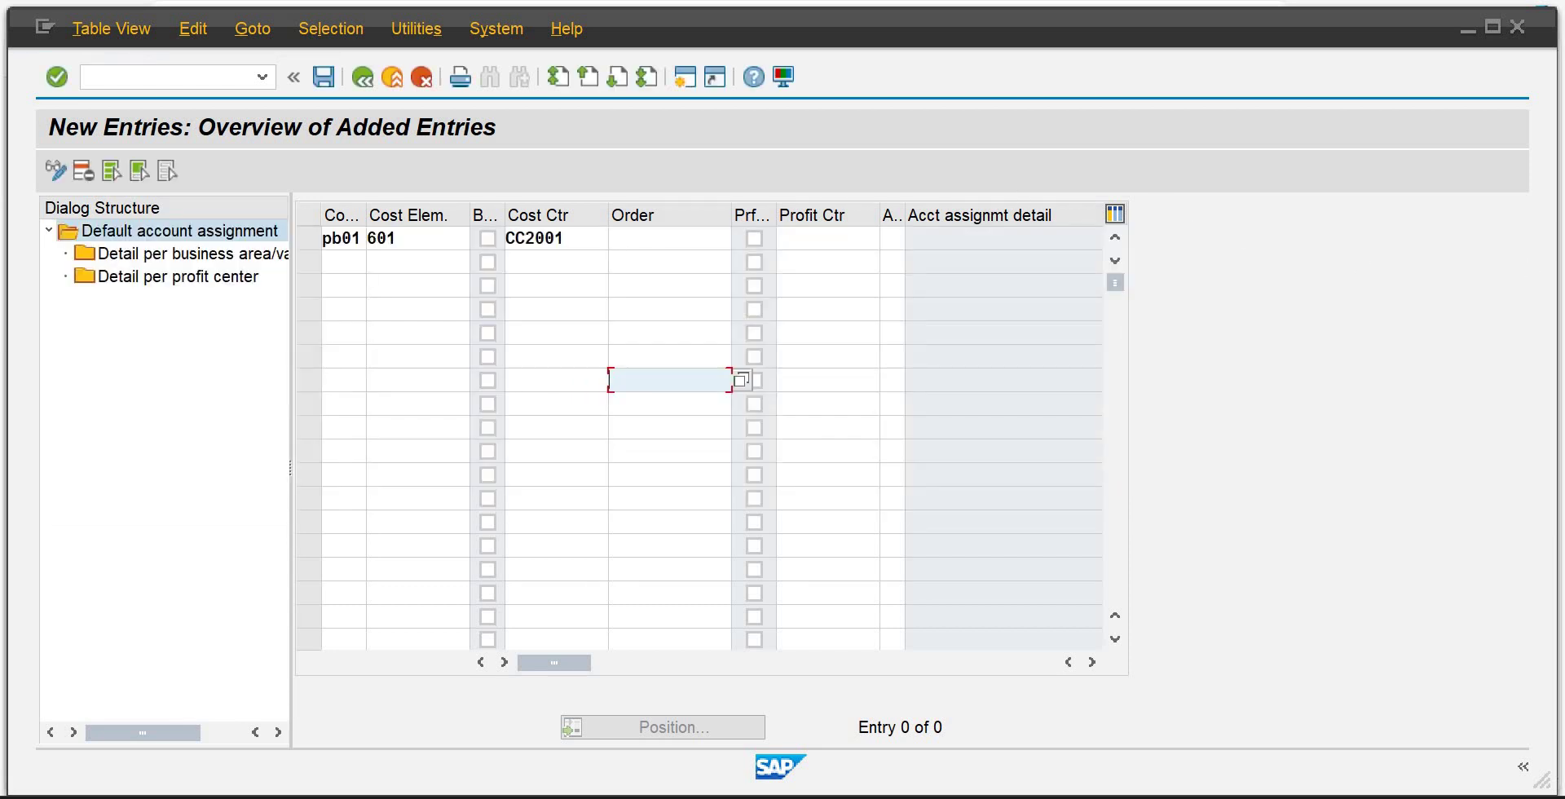
click(316, 85)
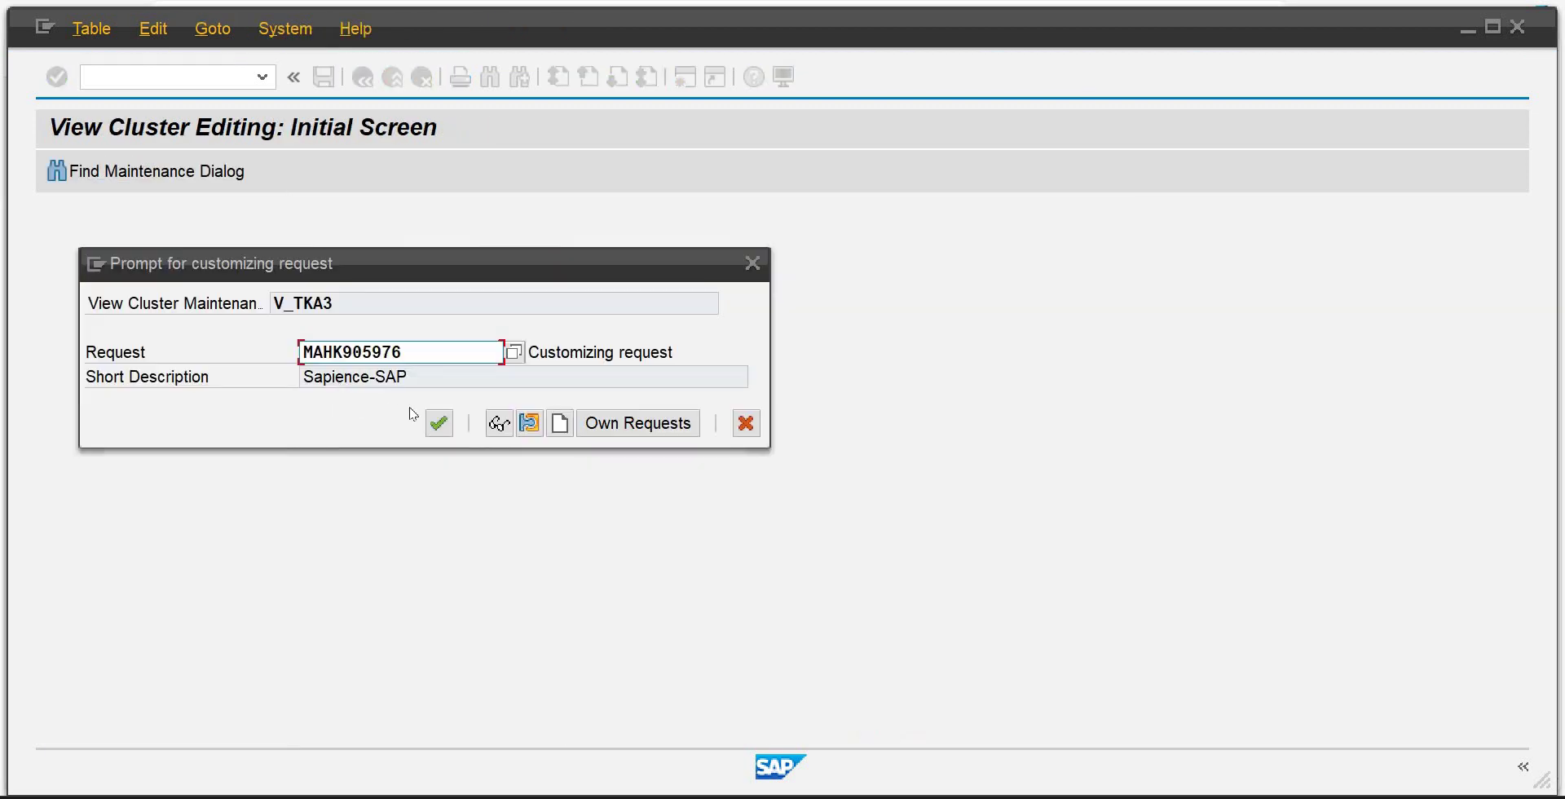
click(439, 423)
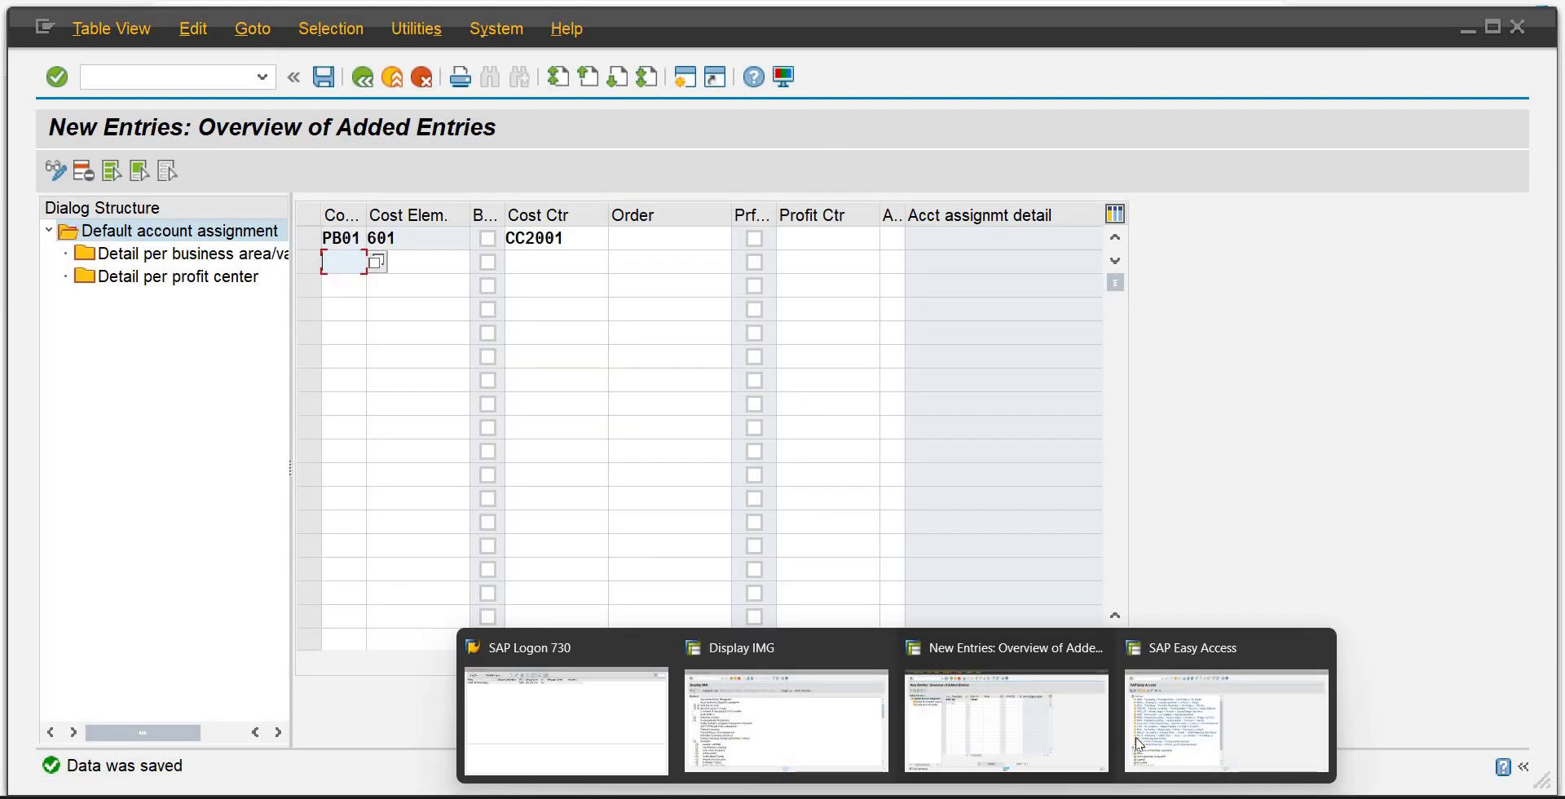
Switch to the SAP Easy Access session and open G/L account document entry with transaction FB50.
click(1222, 710)
click(134, 82)
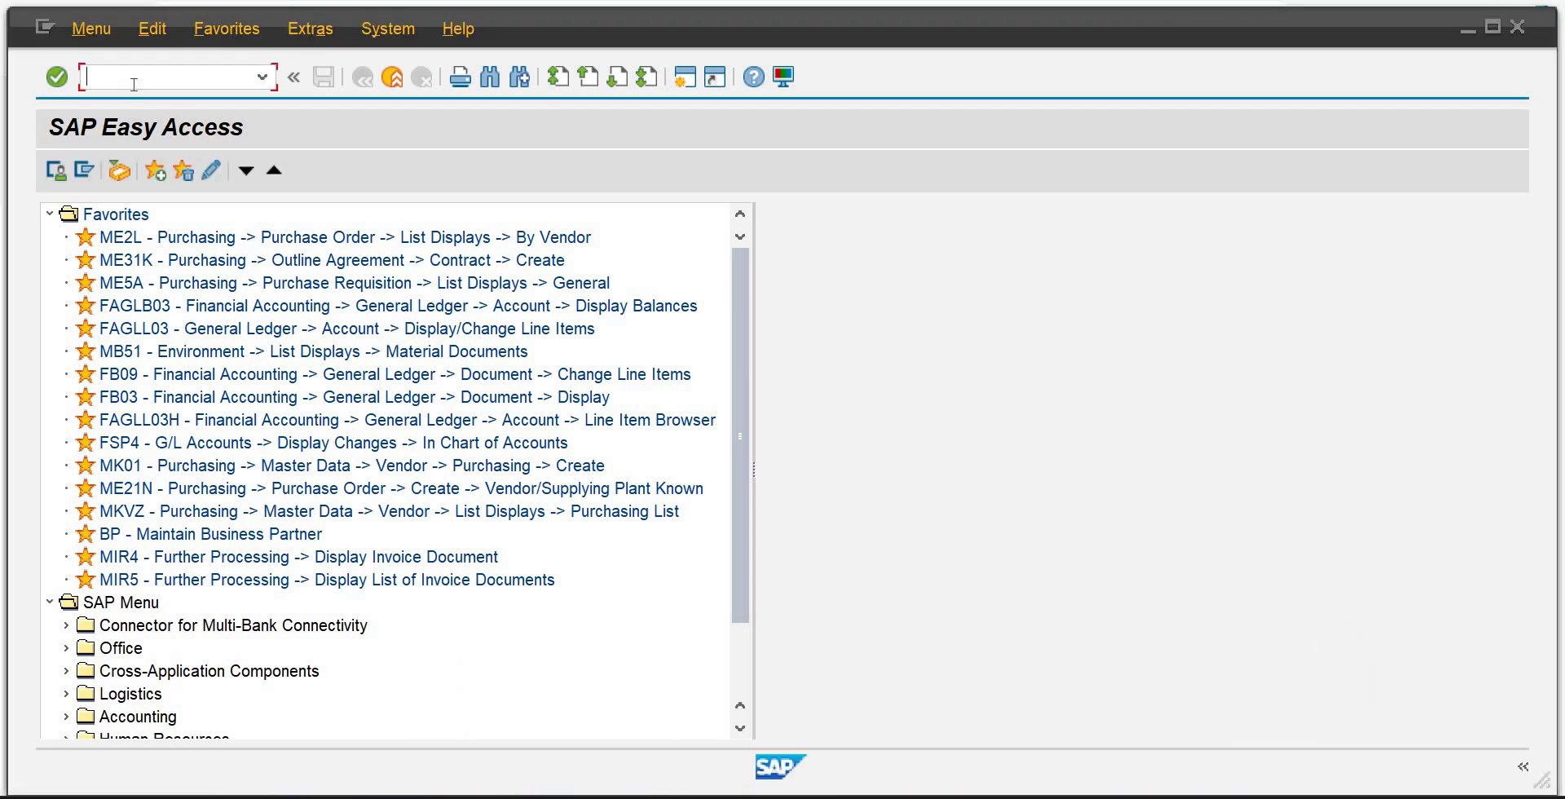
text(fb50)
key(Return)
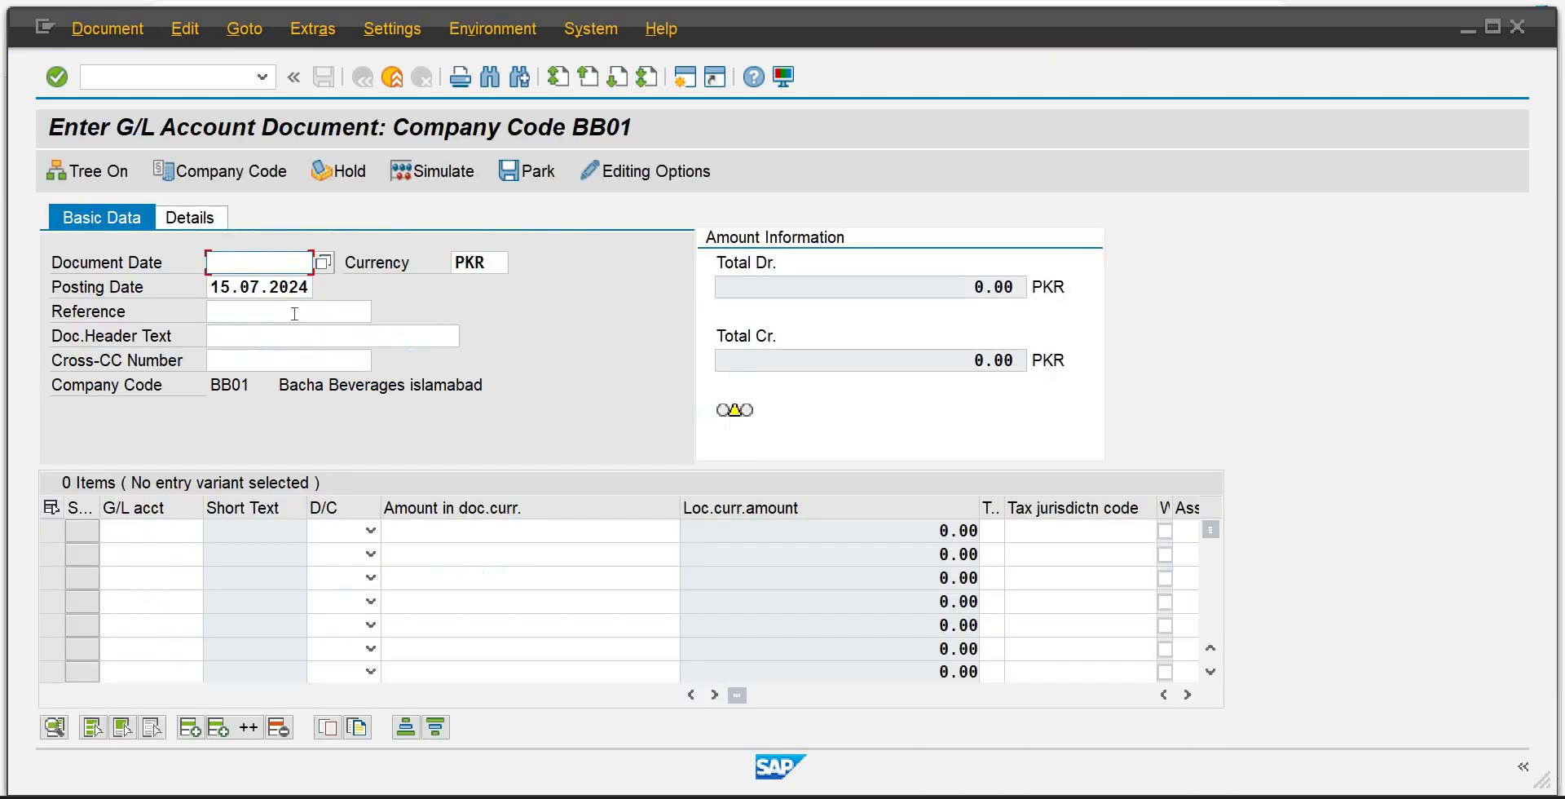
Change the company code for the G/L account document to PB01.
click(220, 170)
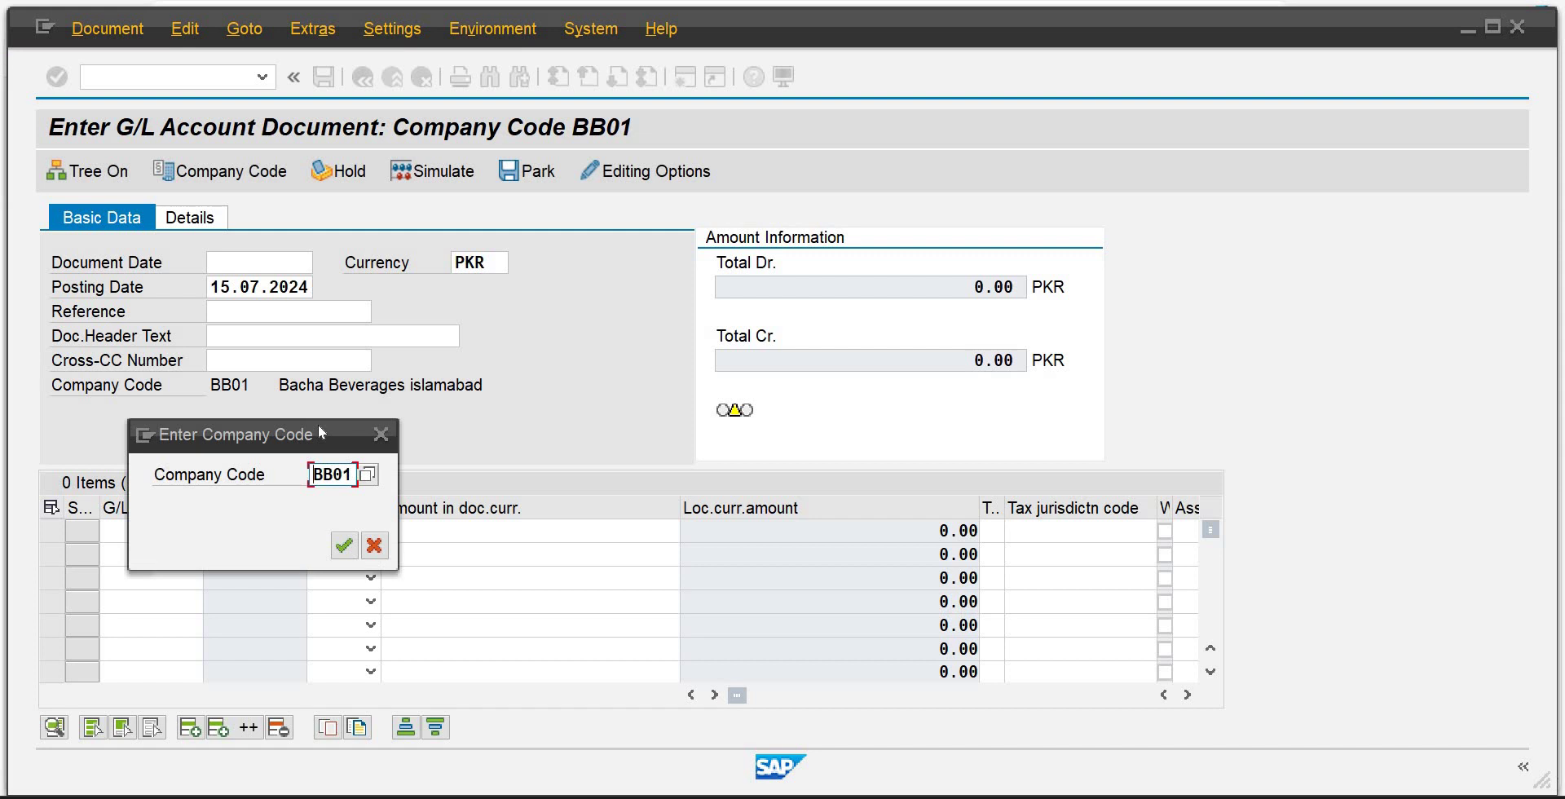
key(Delete)
key(Delete)
key(Delete)
key(Delete)
text(pb01)
key(Return)
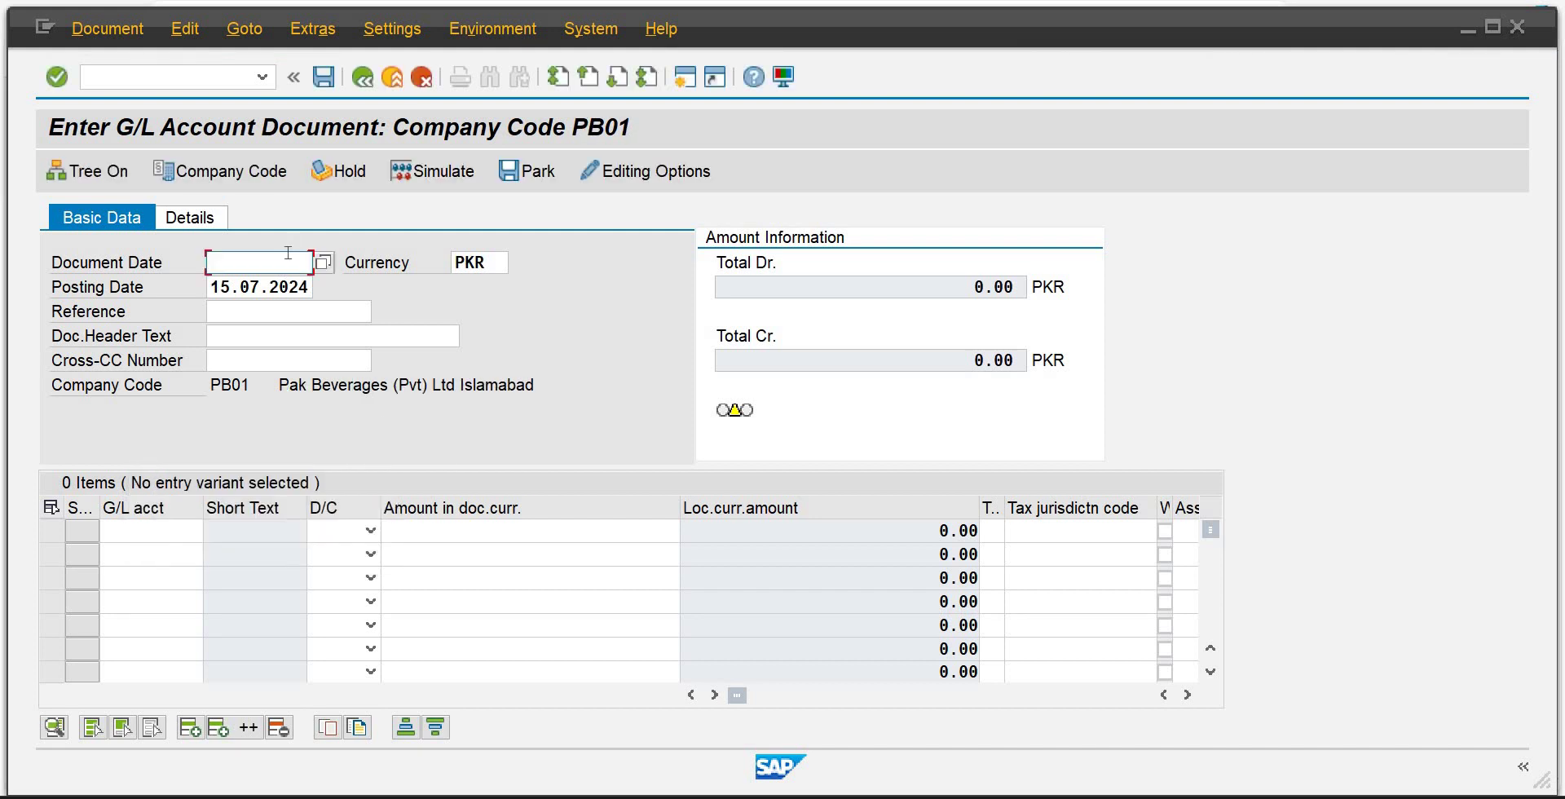
Set the document date to 15.07.2024 and go to the document header text.
text(15.)
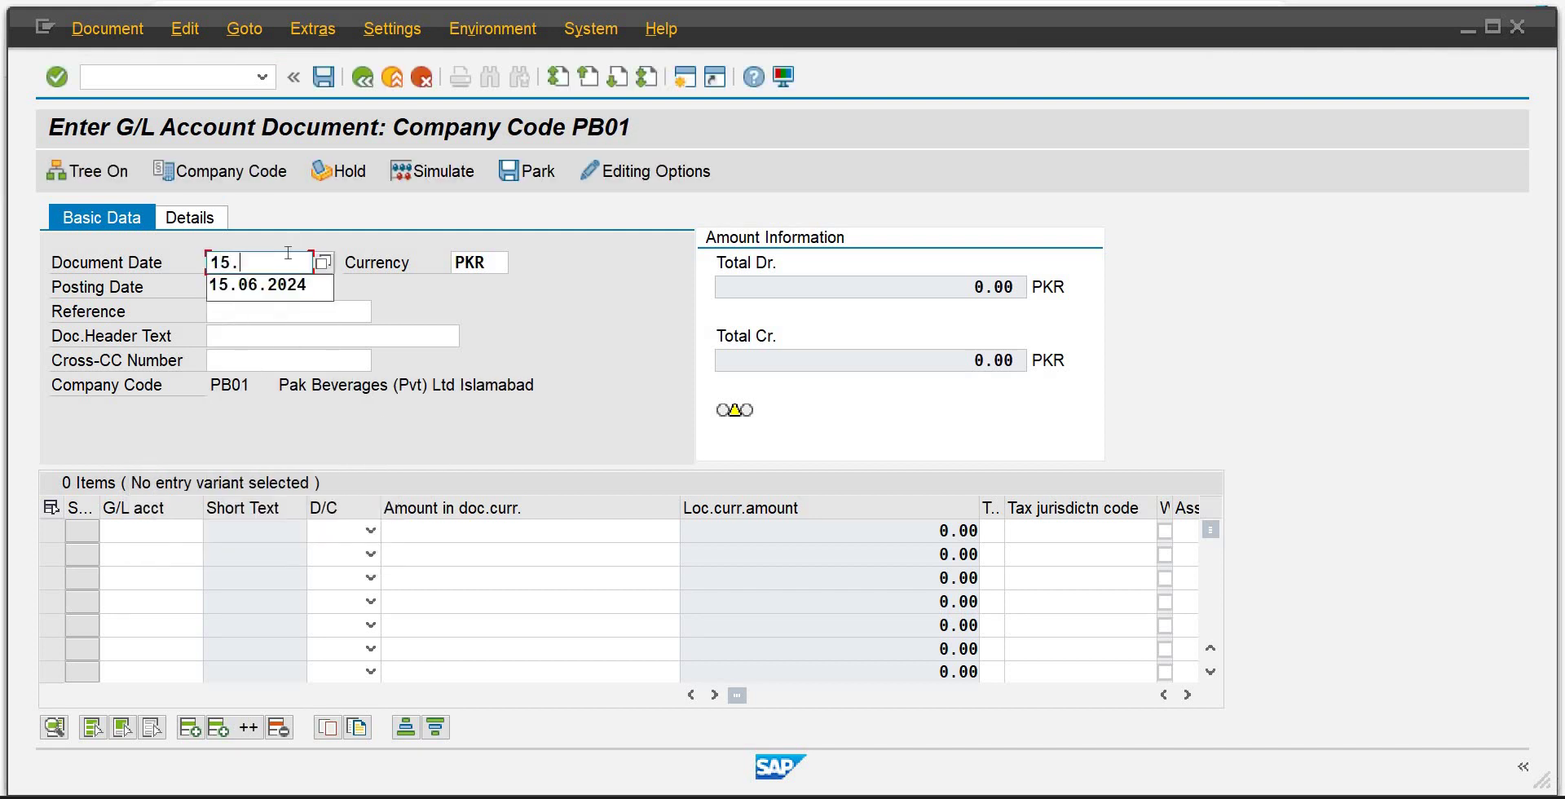
text(07.2024)
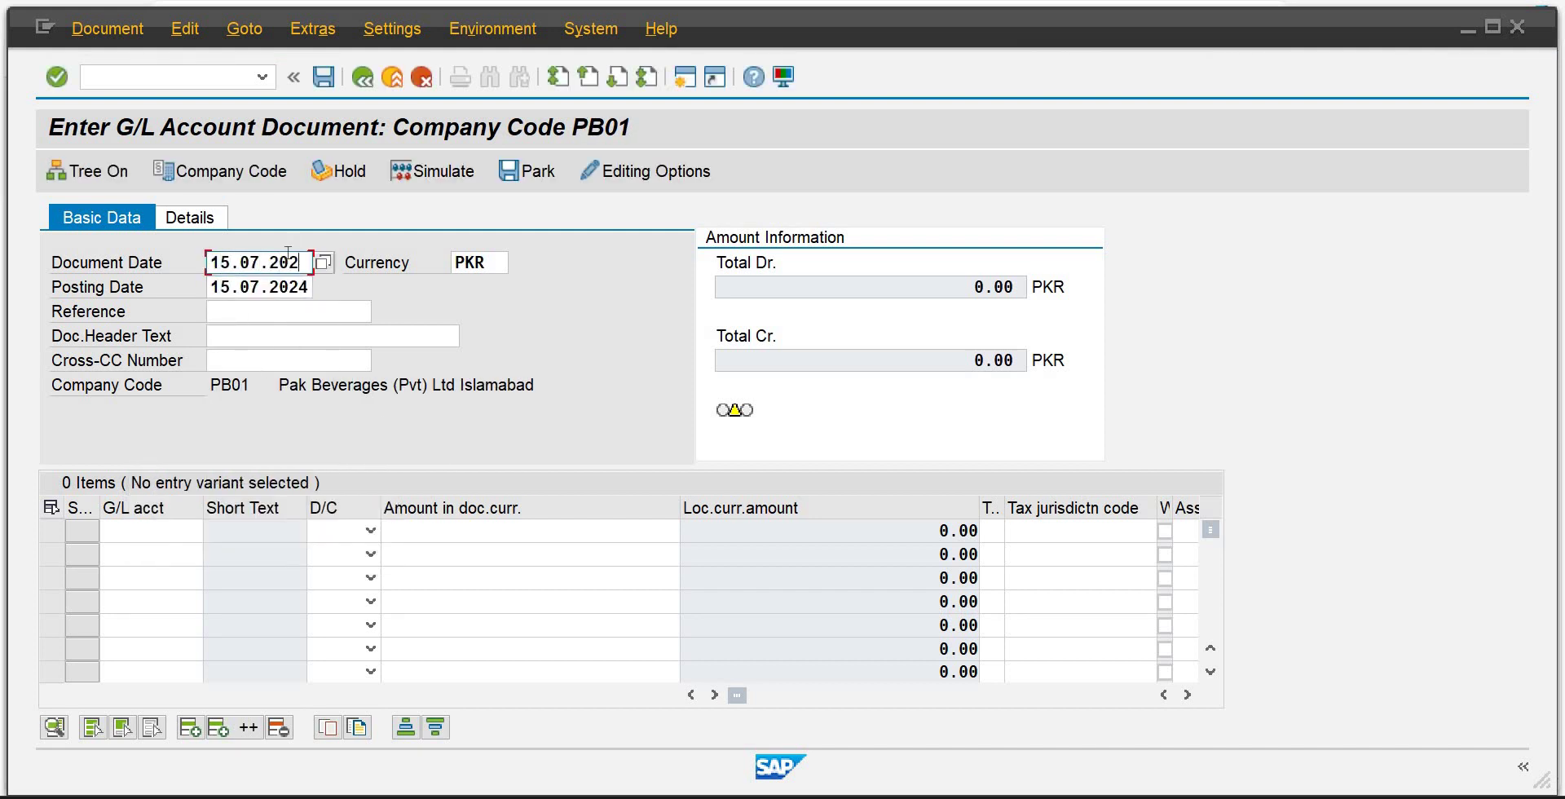
key(Tab)
key(Tab)
key(Tab)
key(Tab)
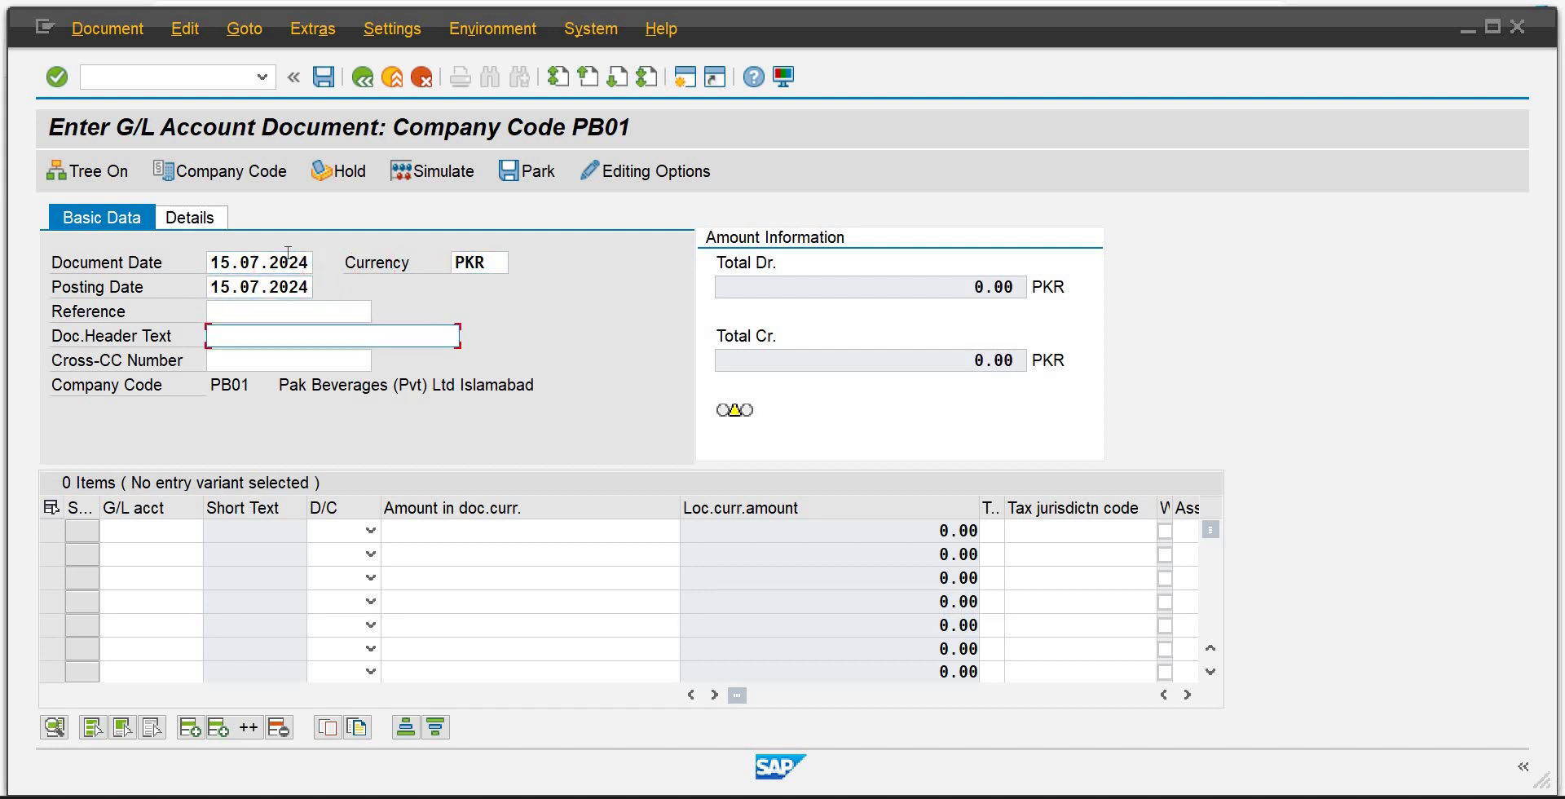
Set the document header text to "Administran Exp July" and go to the first line item's G/L account.
text(Admin)
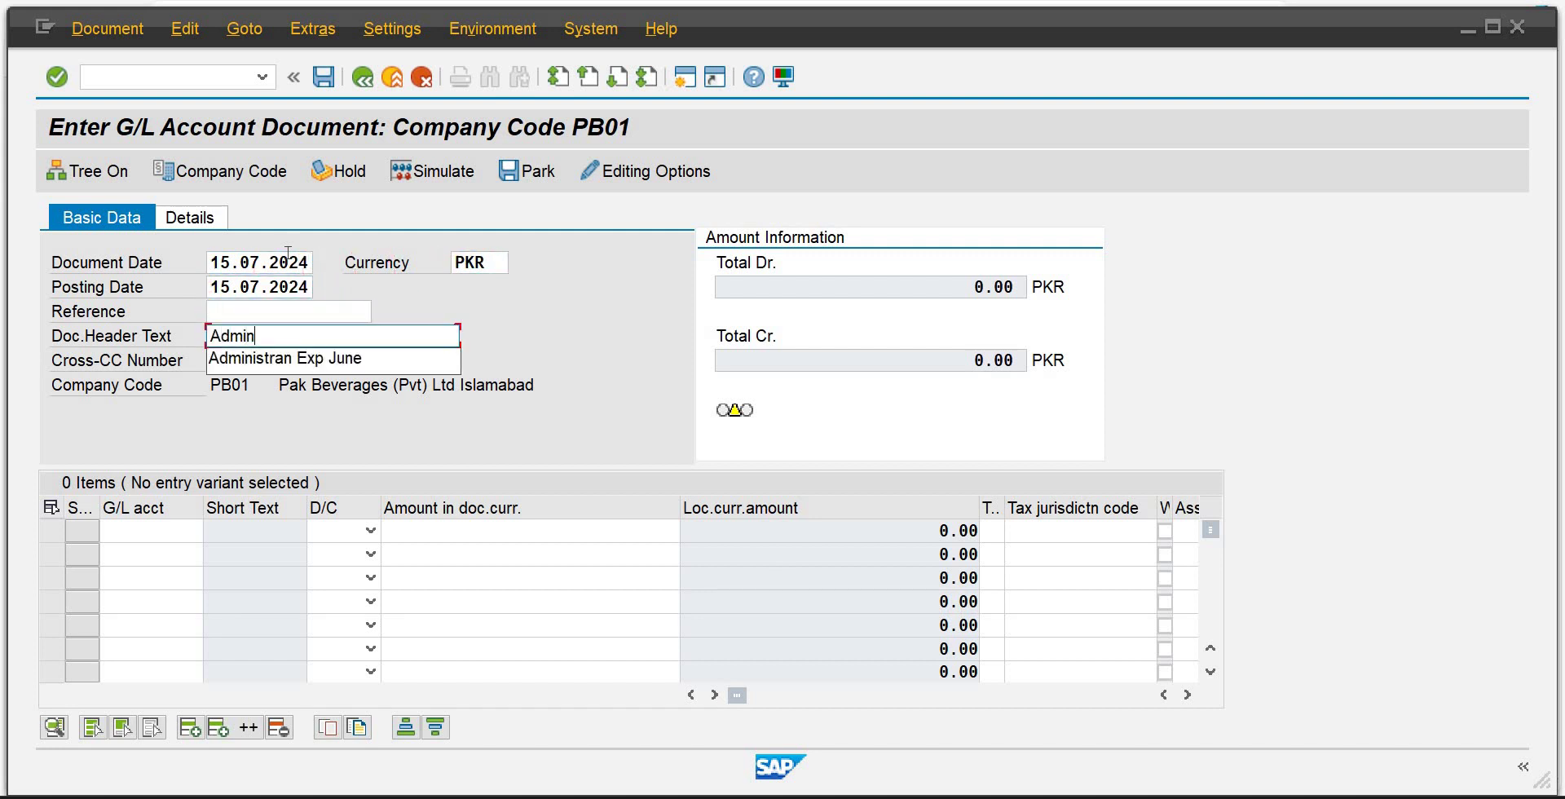
key(Down)
key(Return)
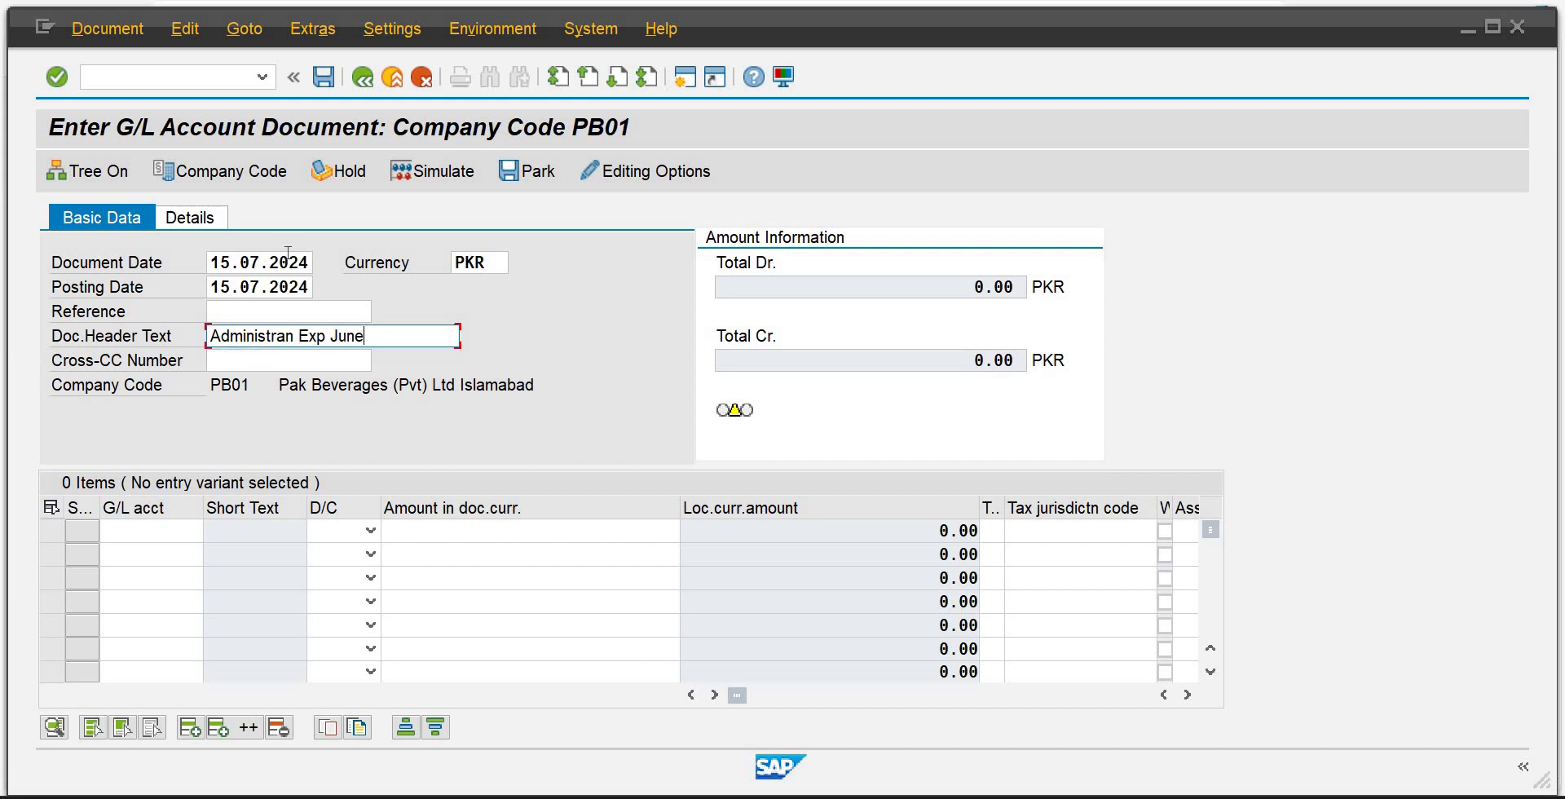
key(BackSpace)
key(BackSpace)
text(ly)
key(Tab)
key(Tab)
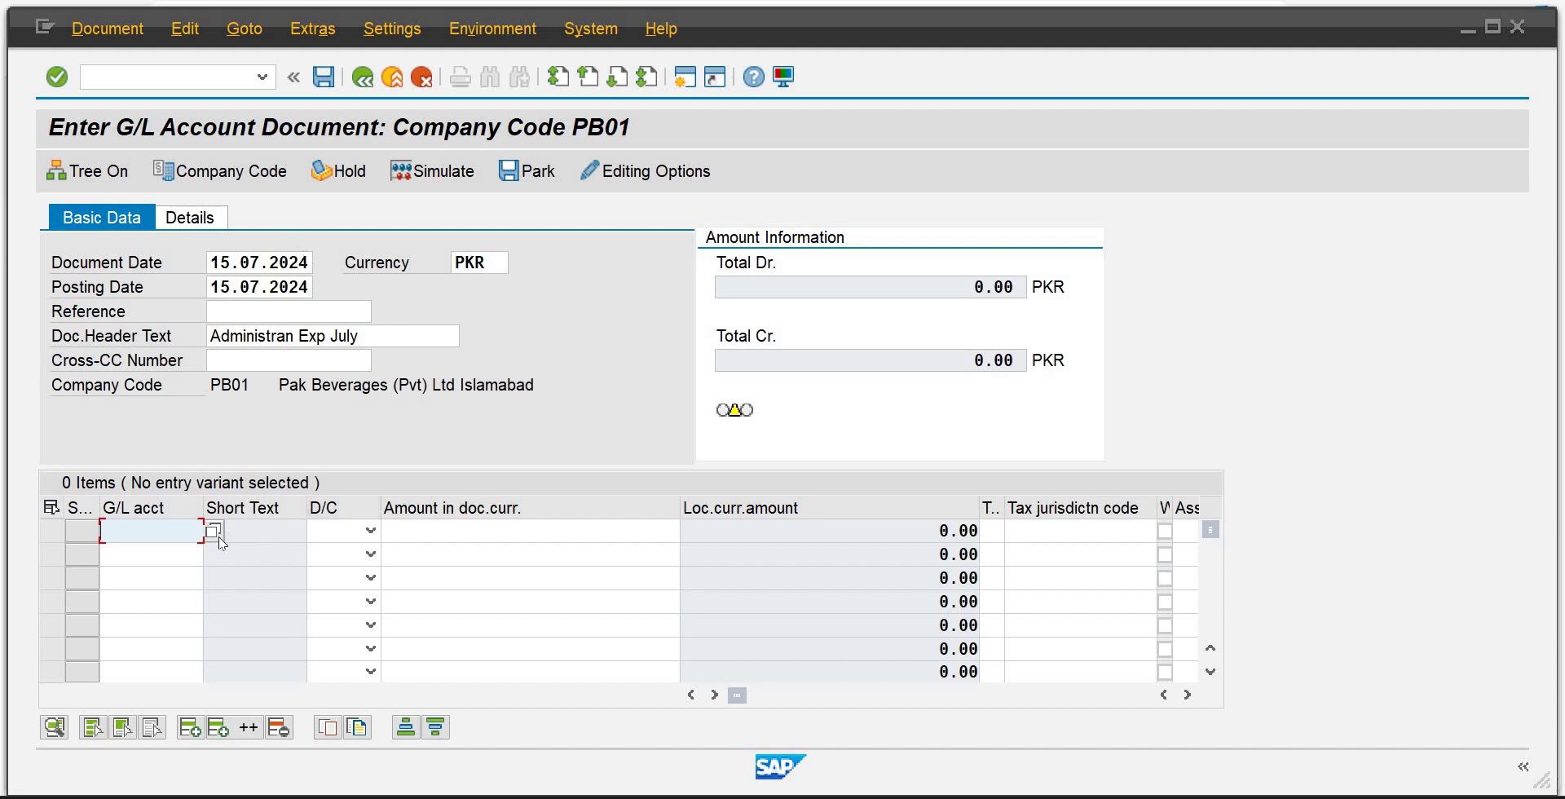
Enter a debit line item of 150000 for G/L account 601.
text(601)
key(Tab)
key(Down)
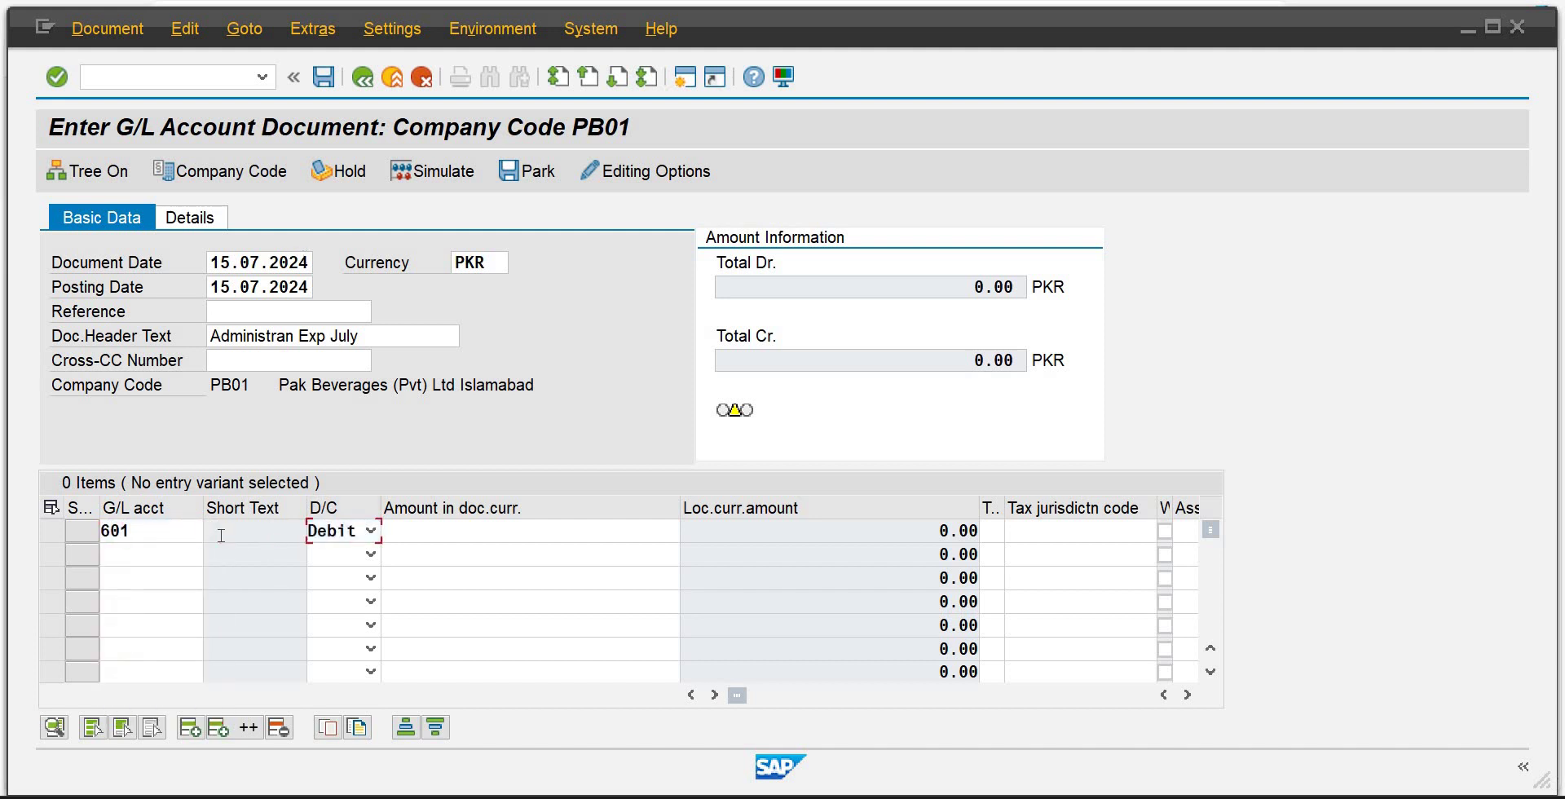
key(Tab)
text(150000)
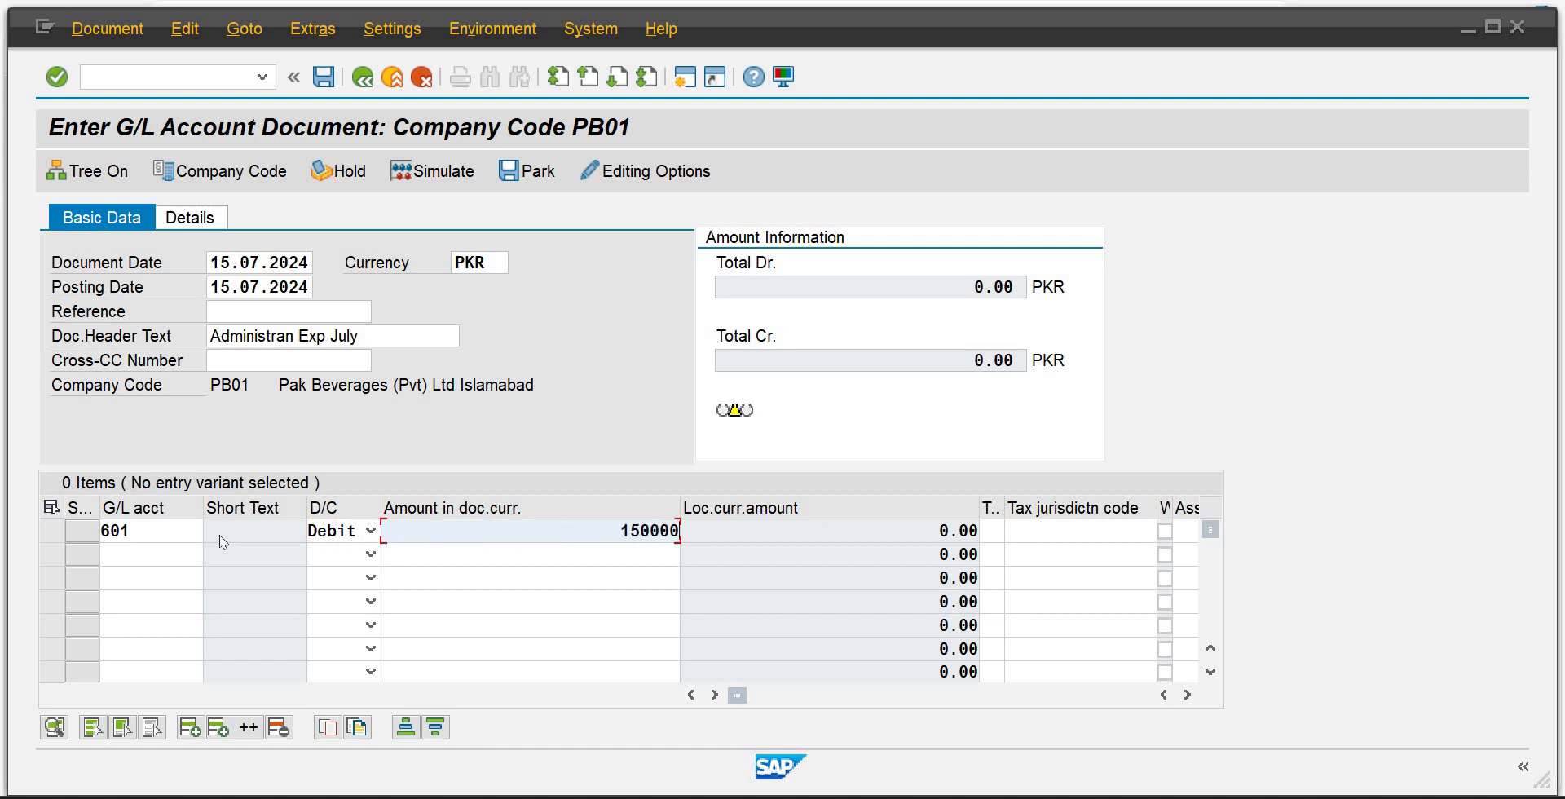
key(Return)
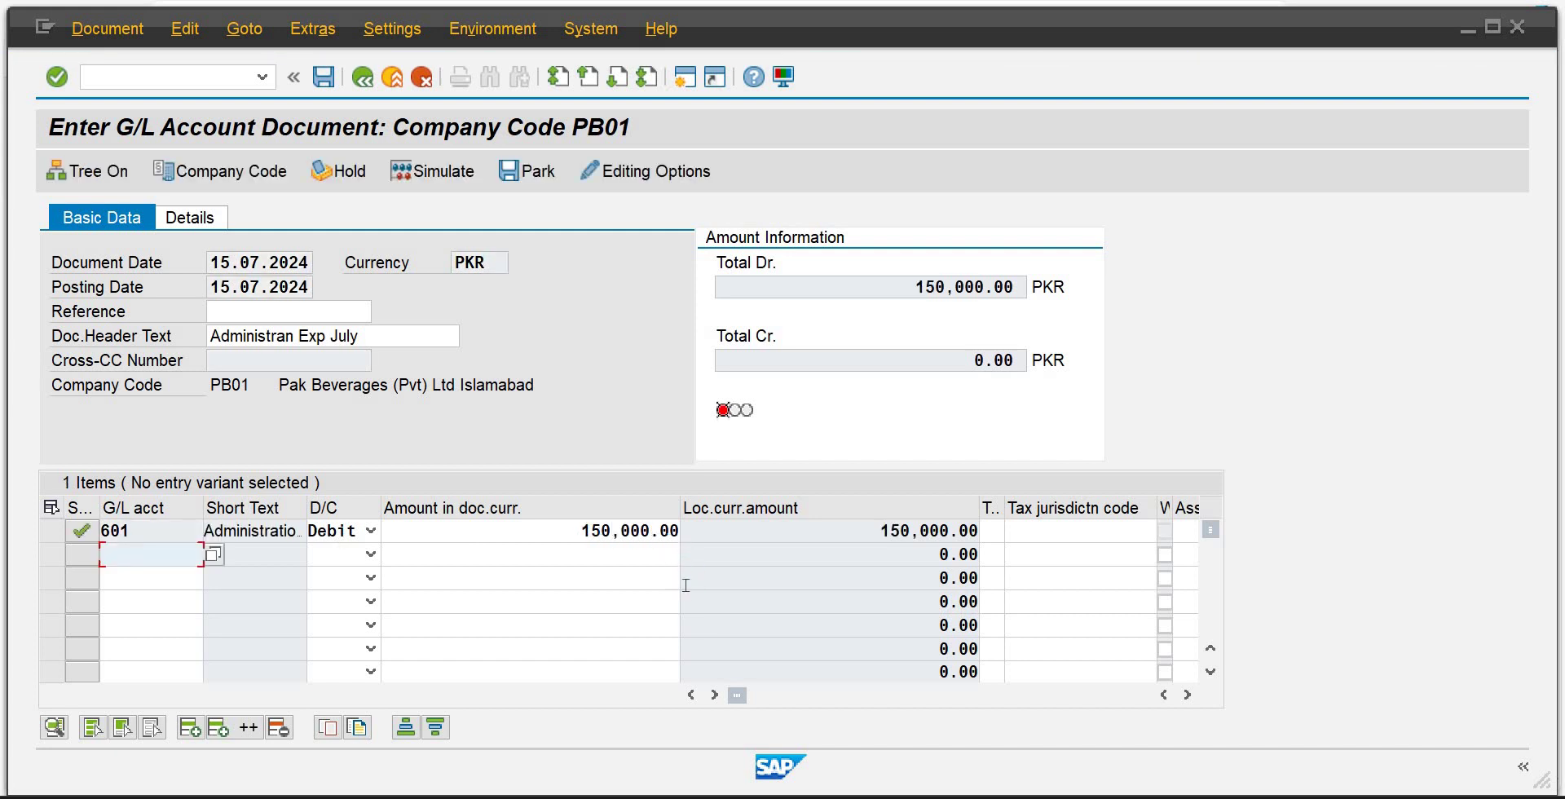
Check which cost center is assigned to the debit line item for account 601.
click(545, 536)
key(Tab)
key(Tab)
key(Tab)
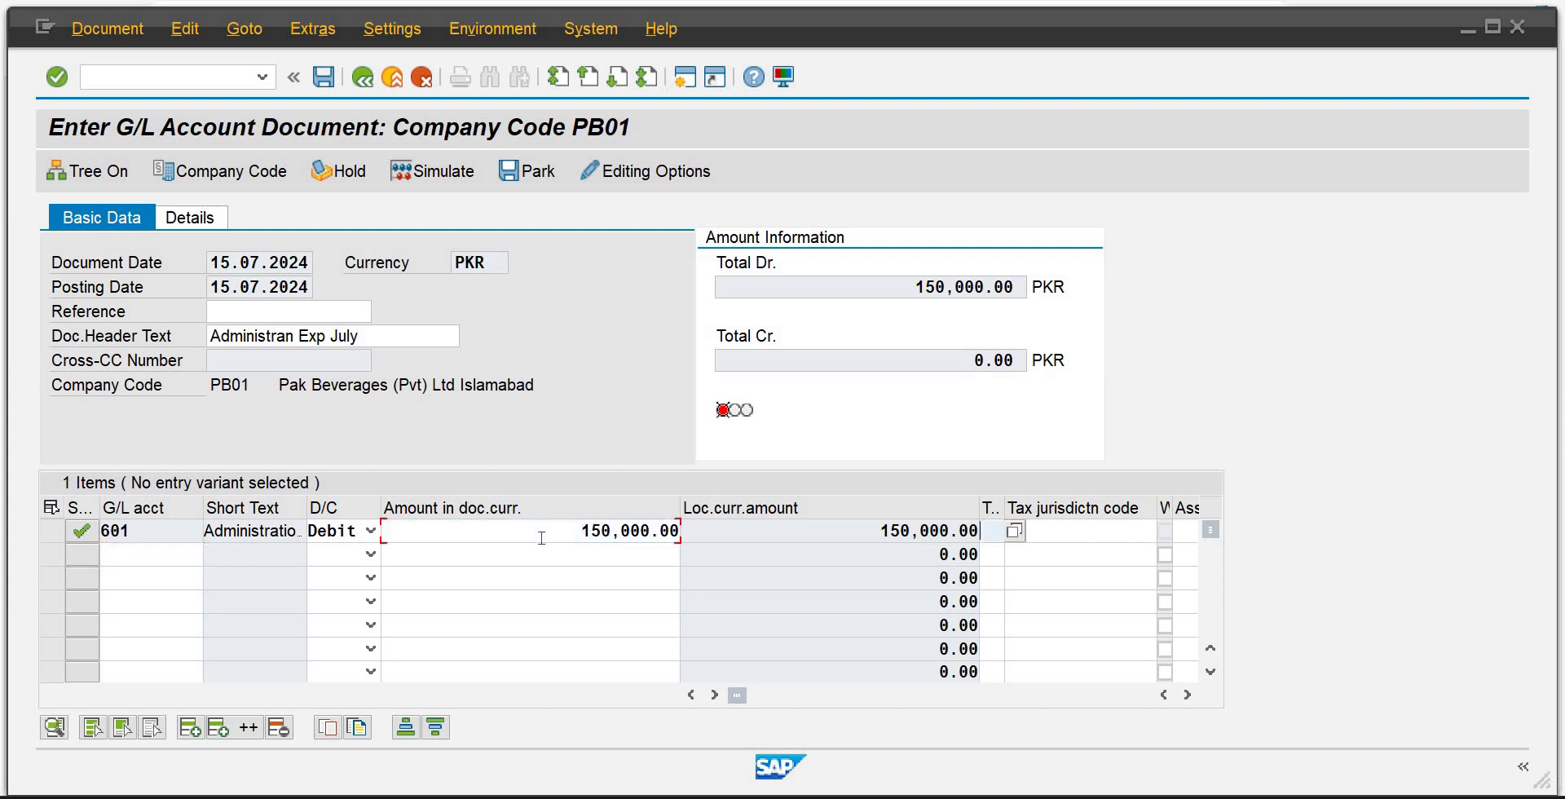
key(Tab)
key(Tab)
key(Tab)
key(Tab)
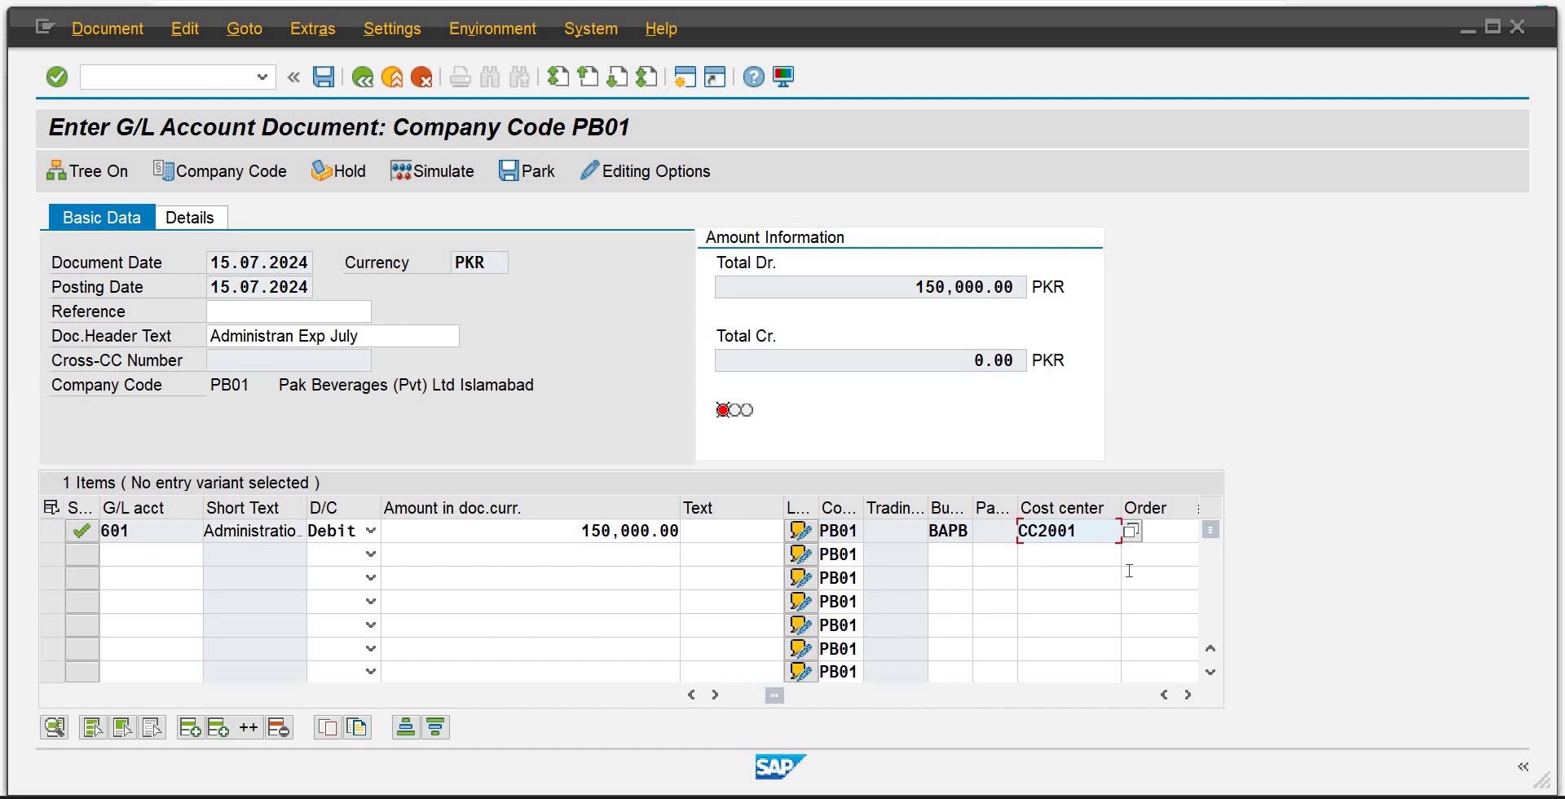
Enter a credit line item for G/L account 100 with * as the balancing amount and post the document.
click(150, 552)
text(100)
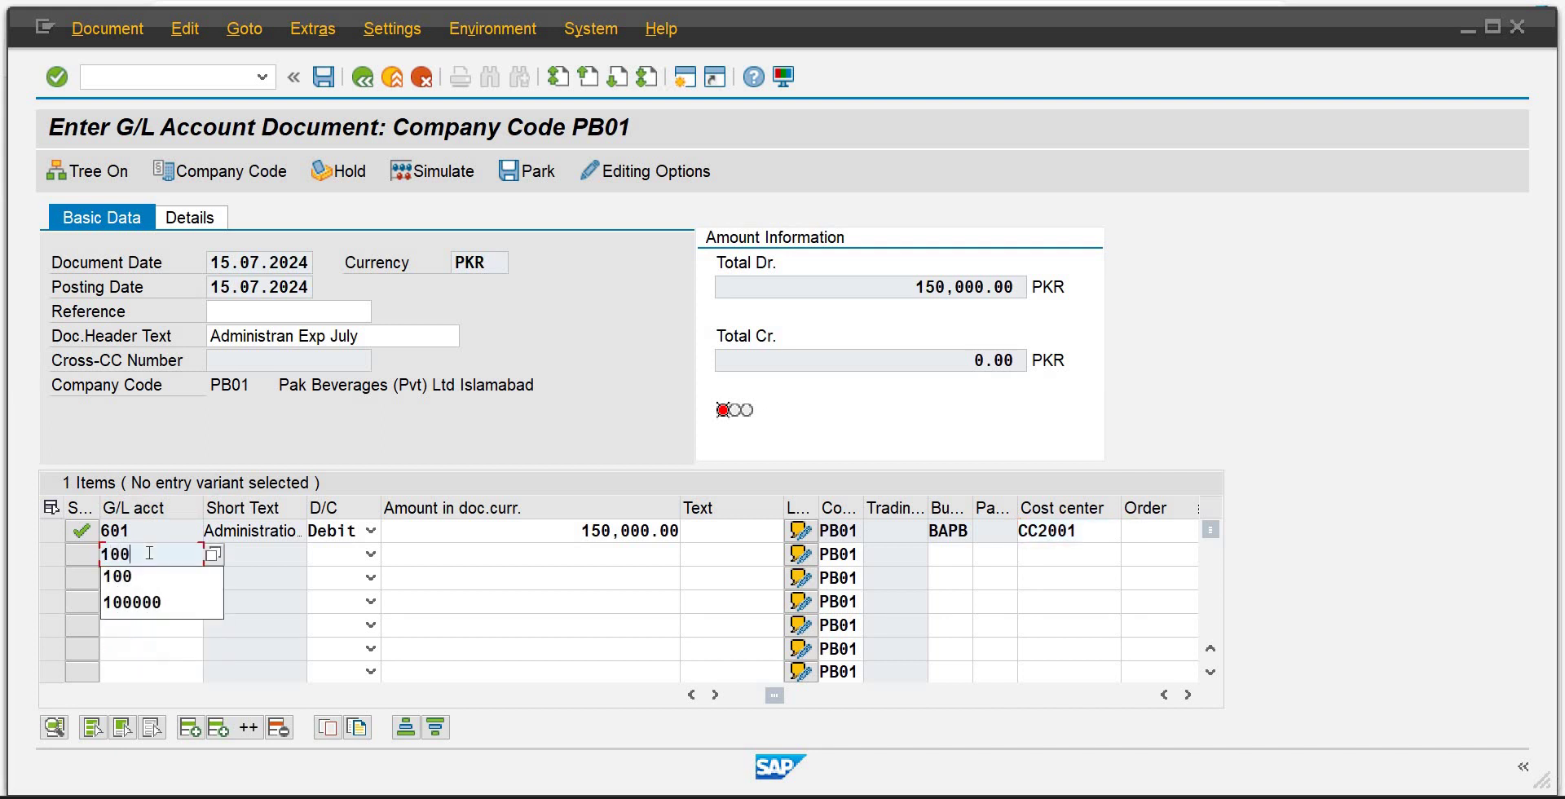
key(Tab)
key(Down)
key(Tab)
text(*)
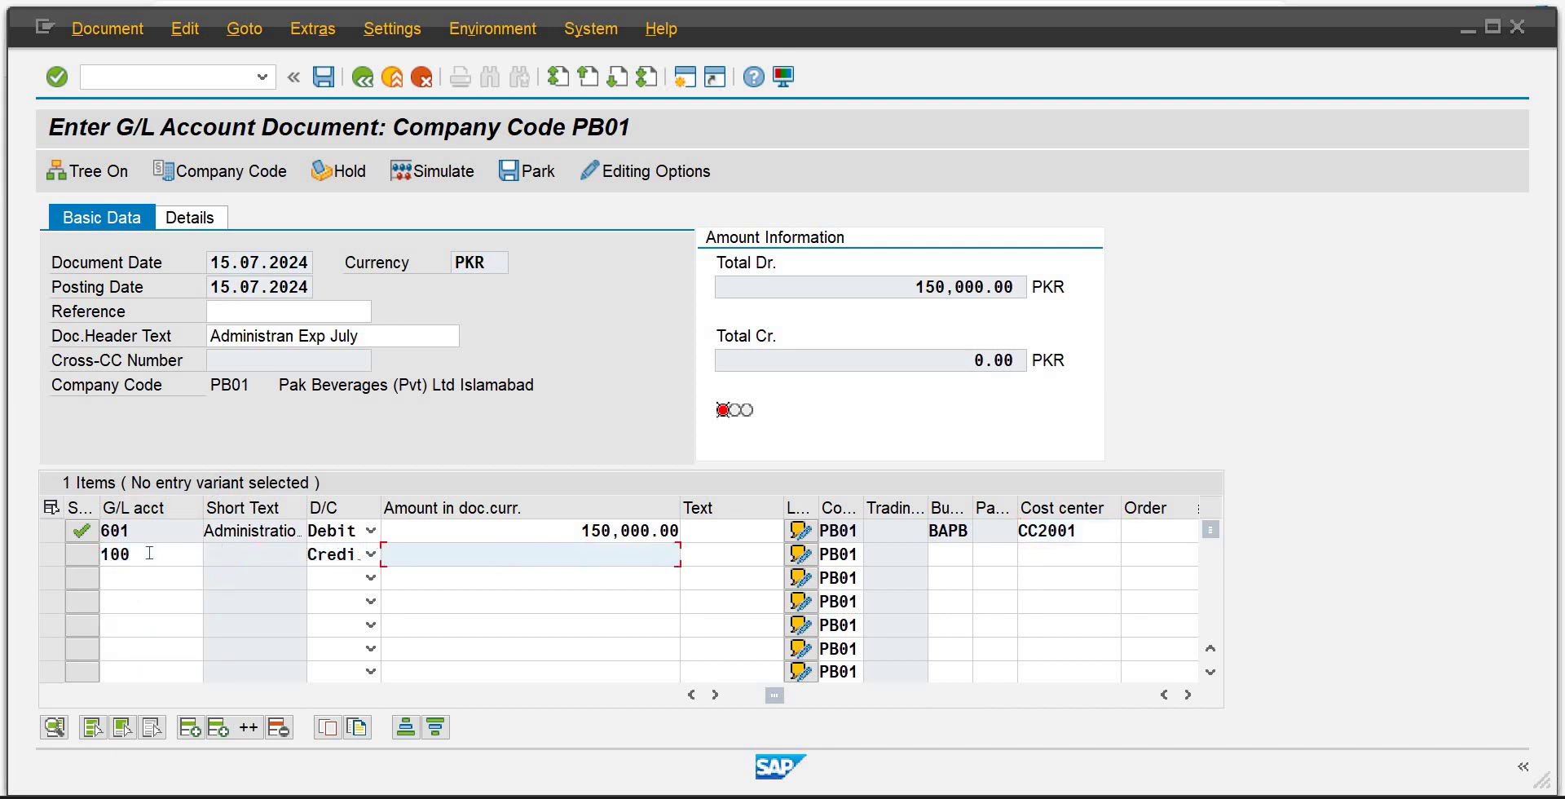
key(Return)
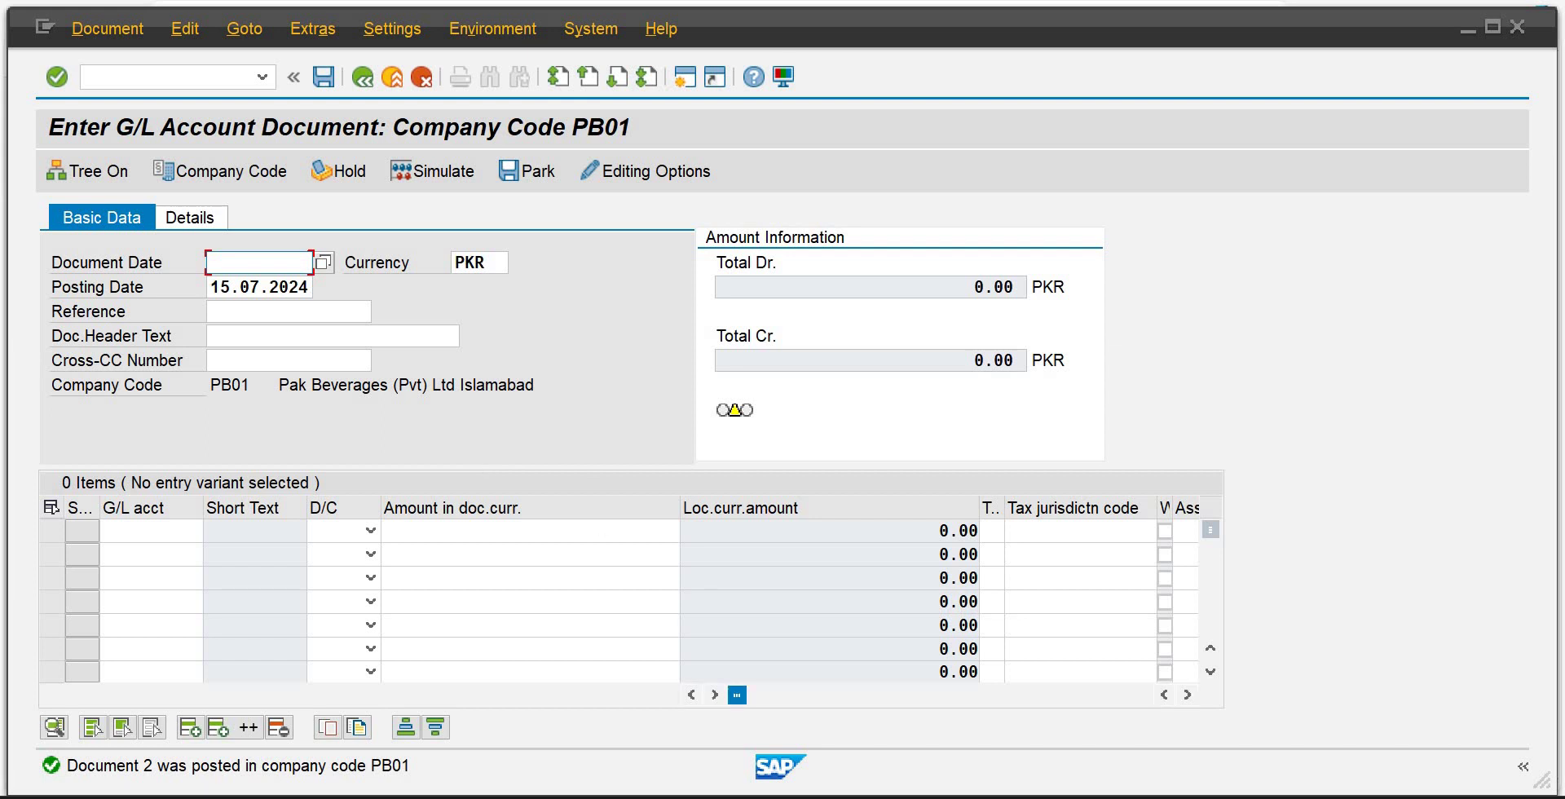
View the organizational structure in the Controlling Roadmap PDF and return to the SAP G/L account document window.
click(819, 773)
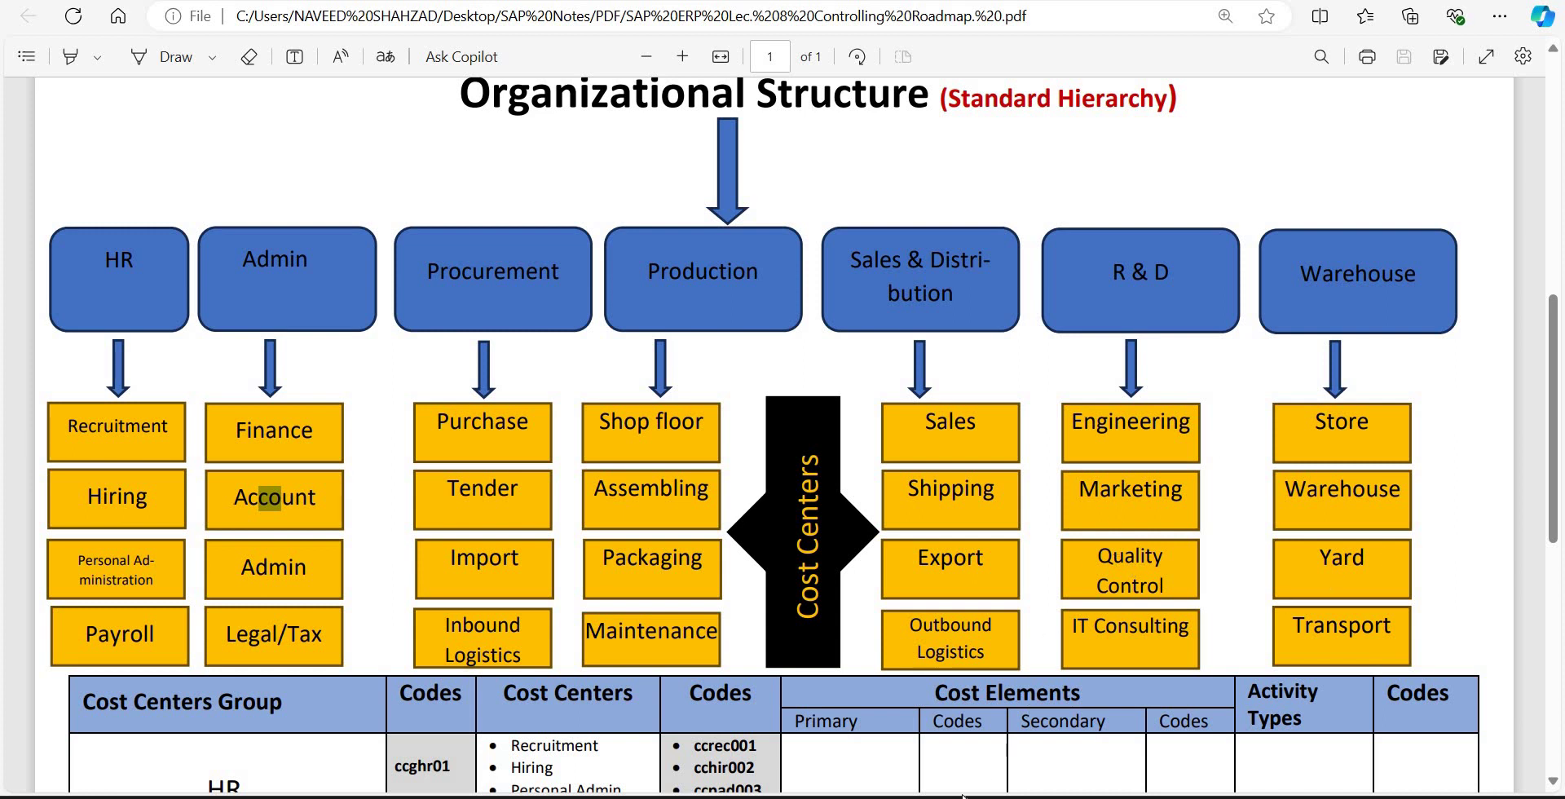
mouse_move(897, 794)
click(1234, 718)
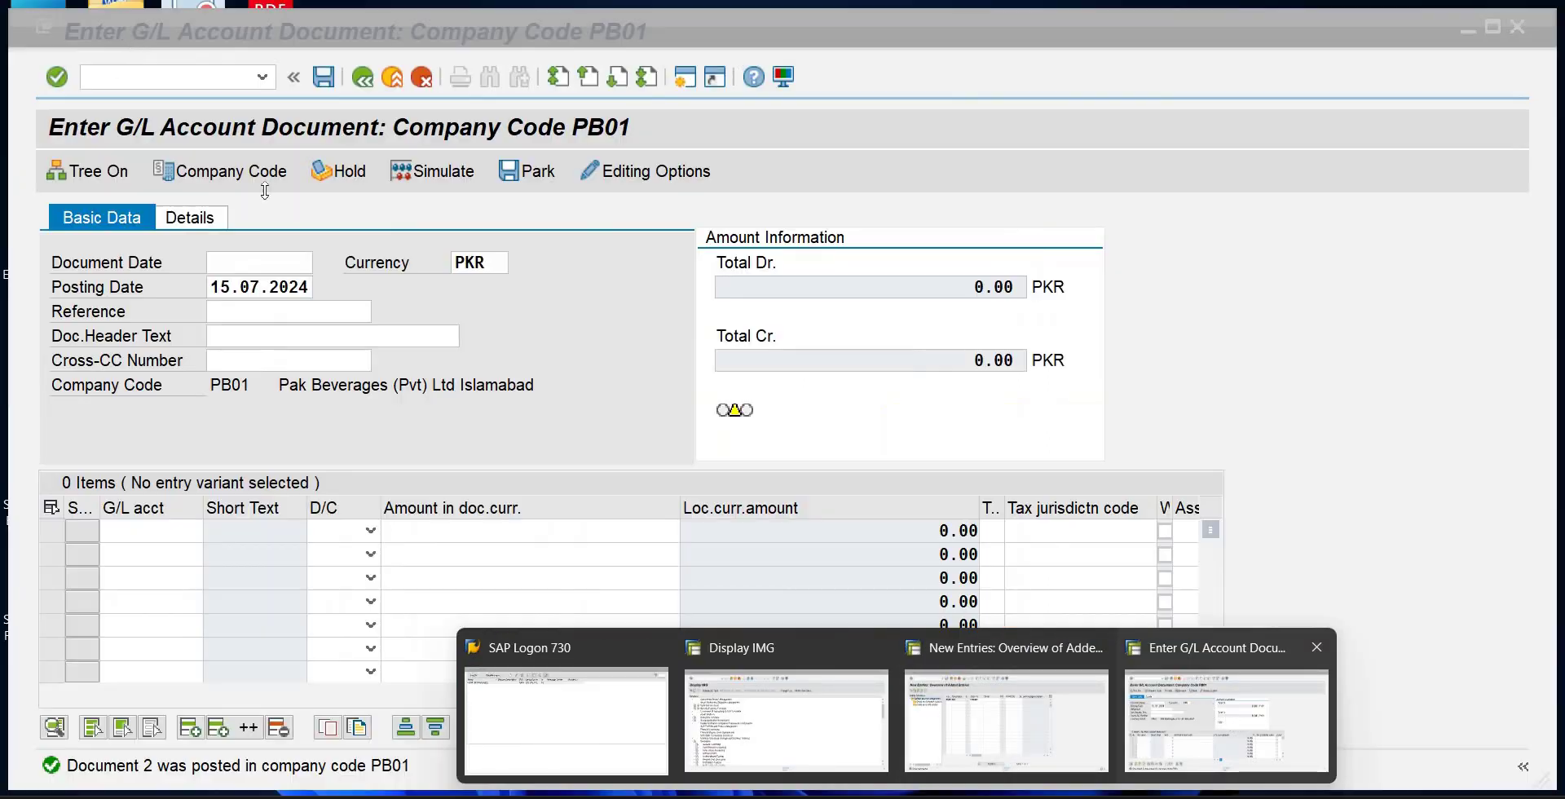
Leave G/L document entry with /n and open the FAGLL03 line item display from the favorites.
click(202, 75)
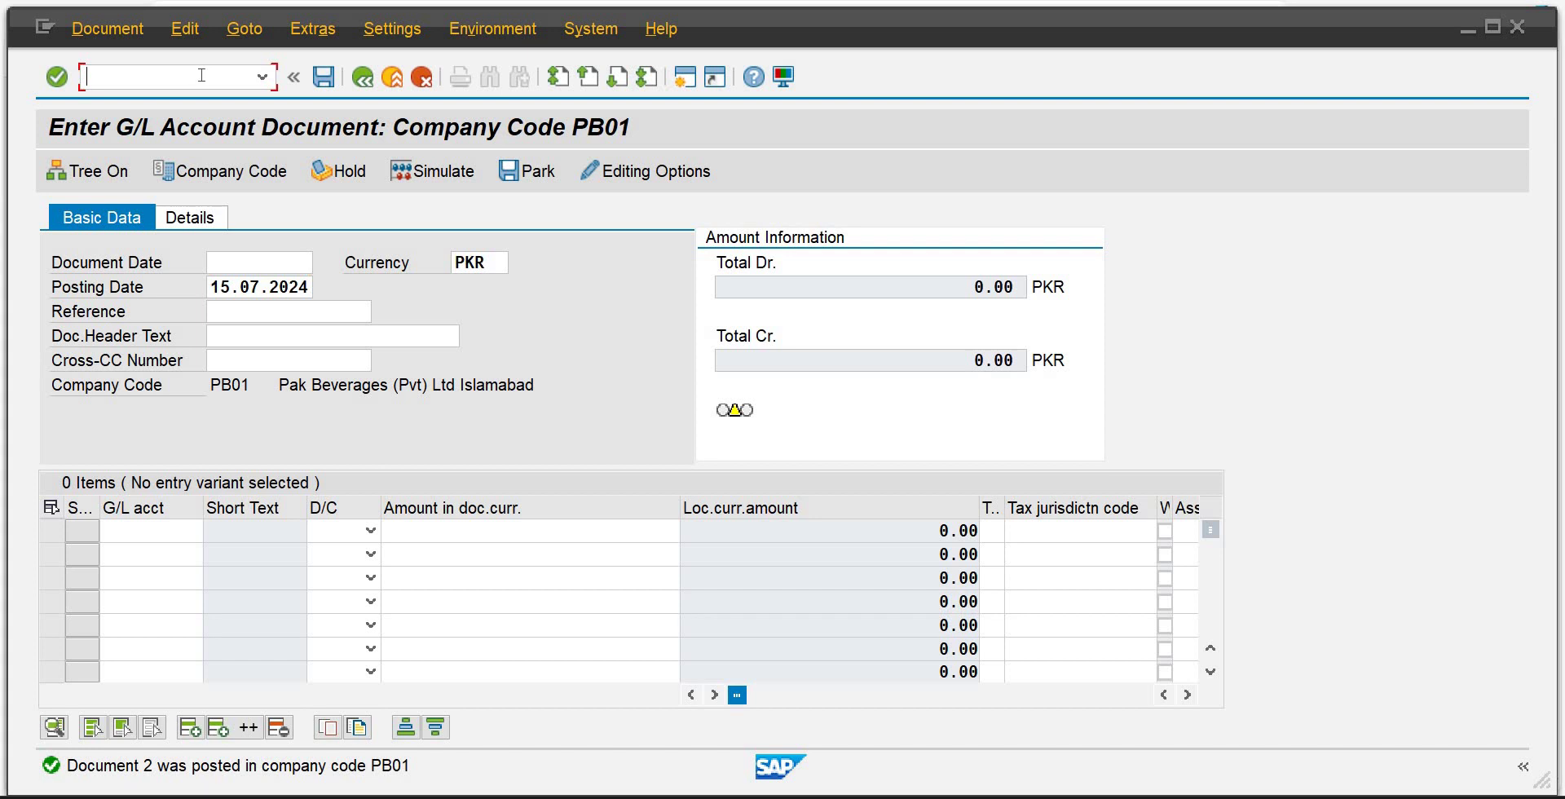
text(/n)
key(Return)
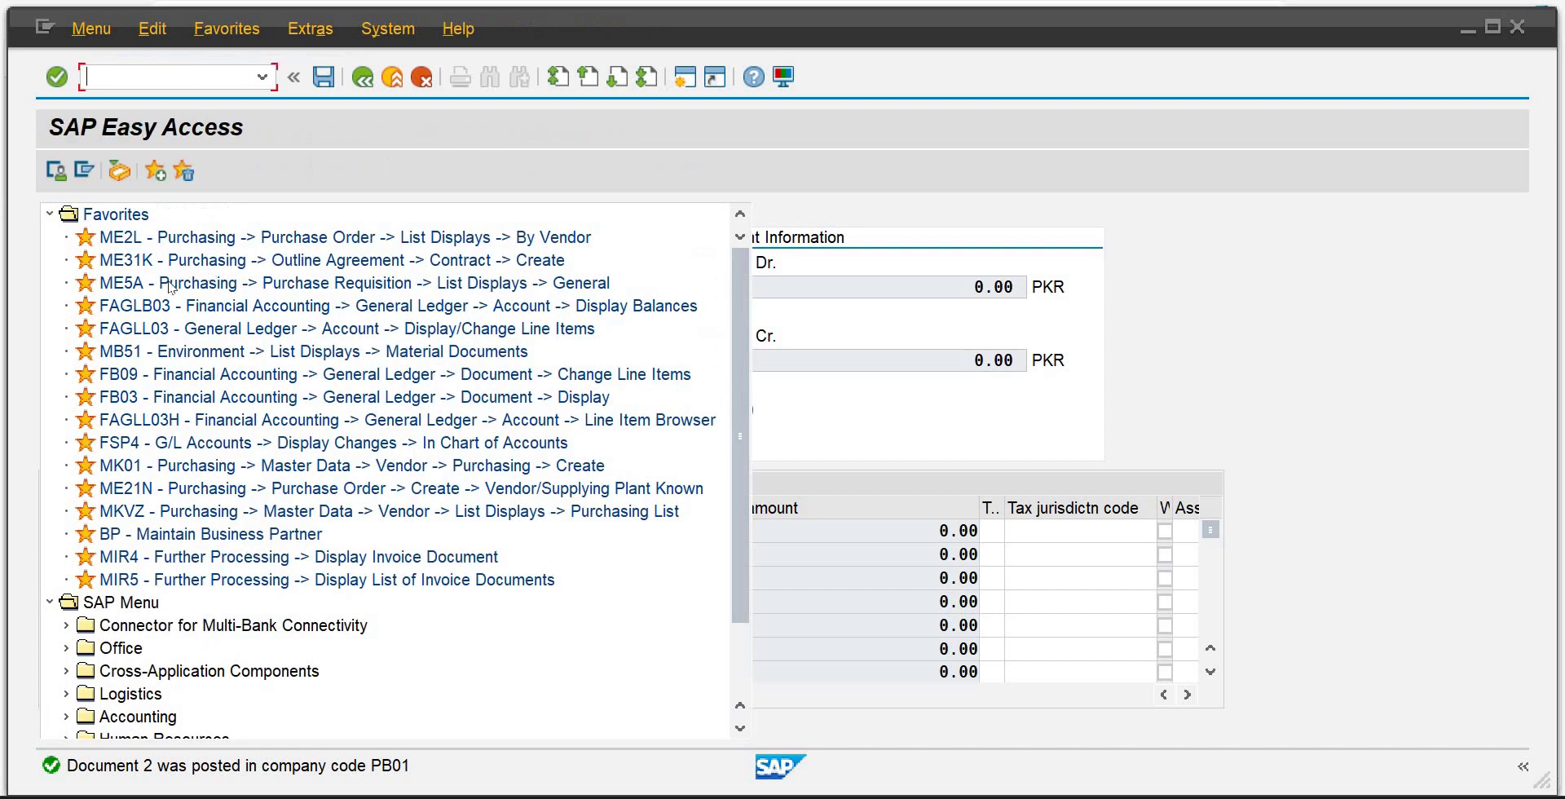
click(152, 426)
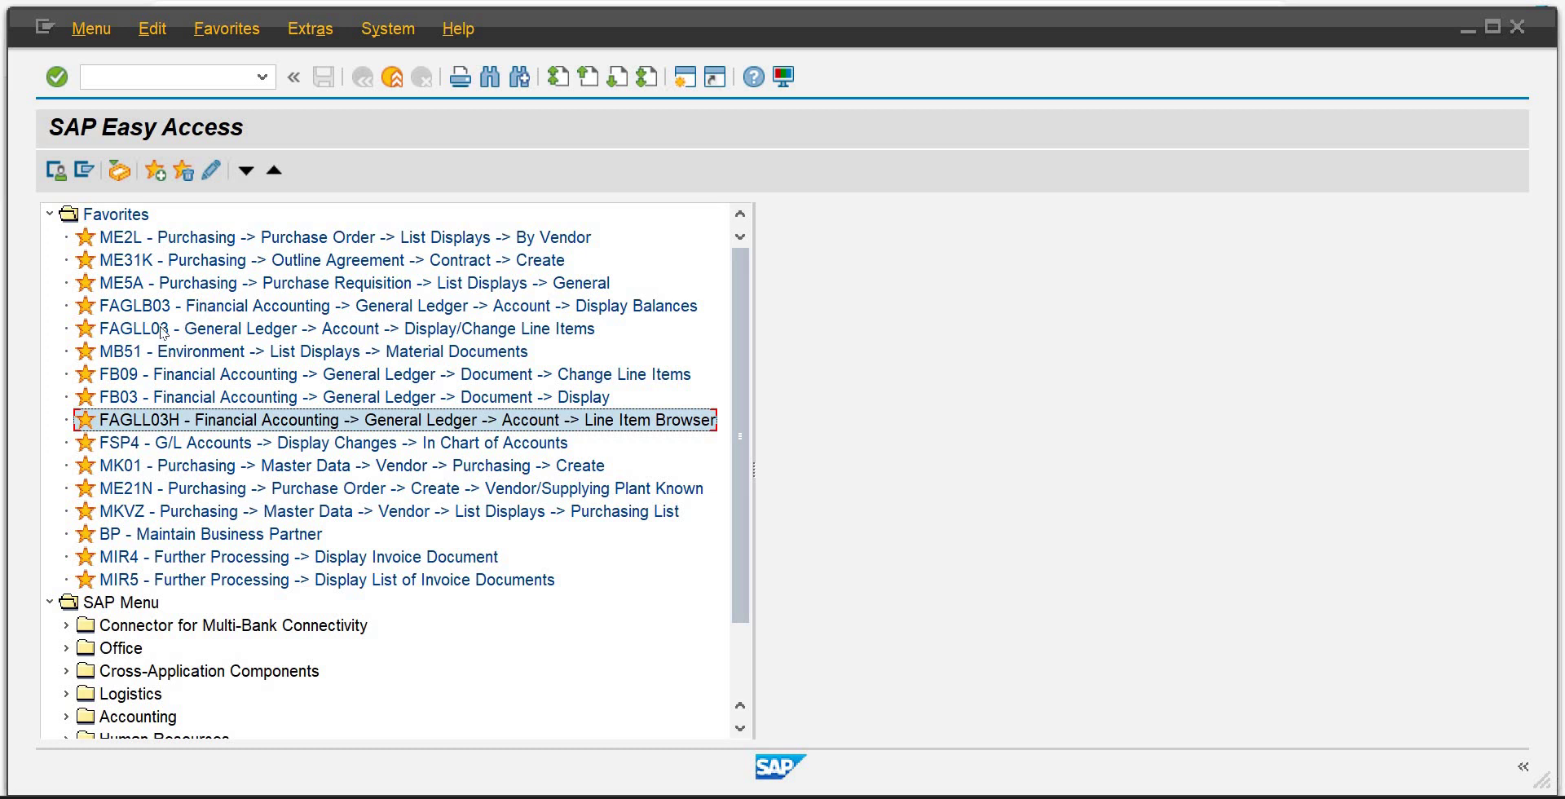
double_click(163, 329)
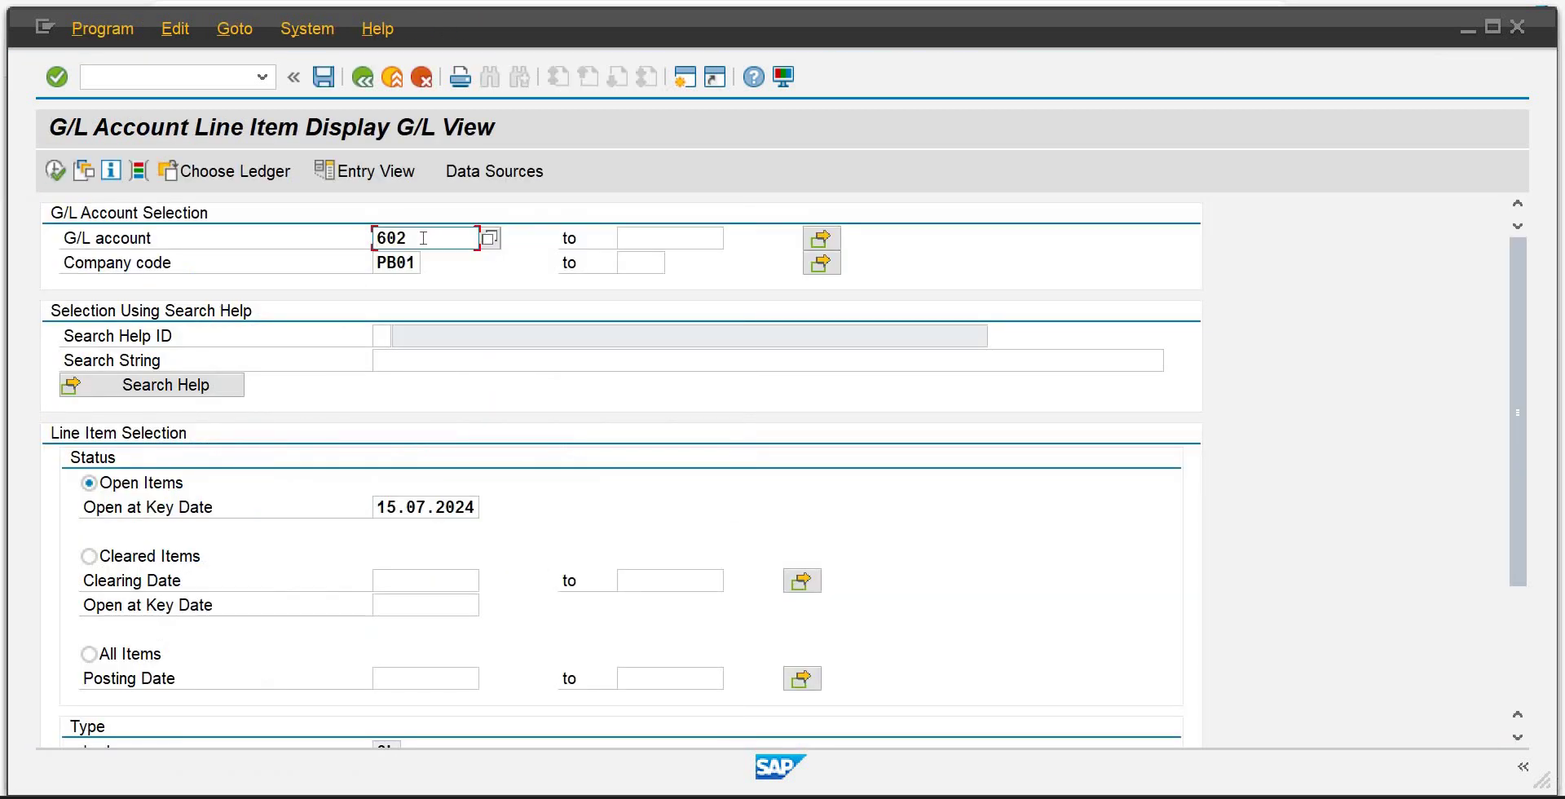
Run the line item display for G/L account 100 in company code PB01.
double_click(397, 238)
text(100)
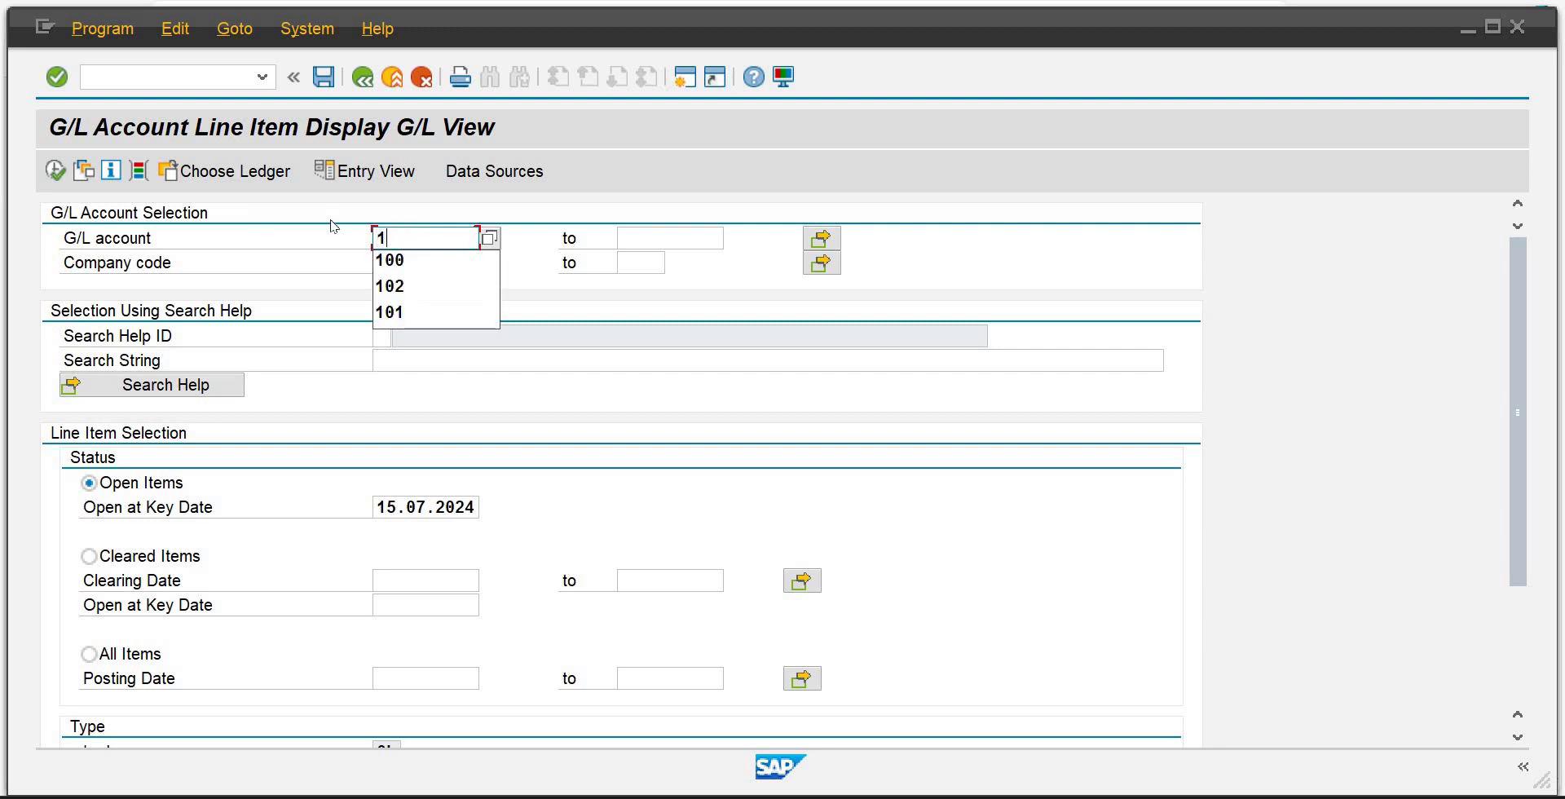
click(54, 172)
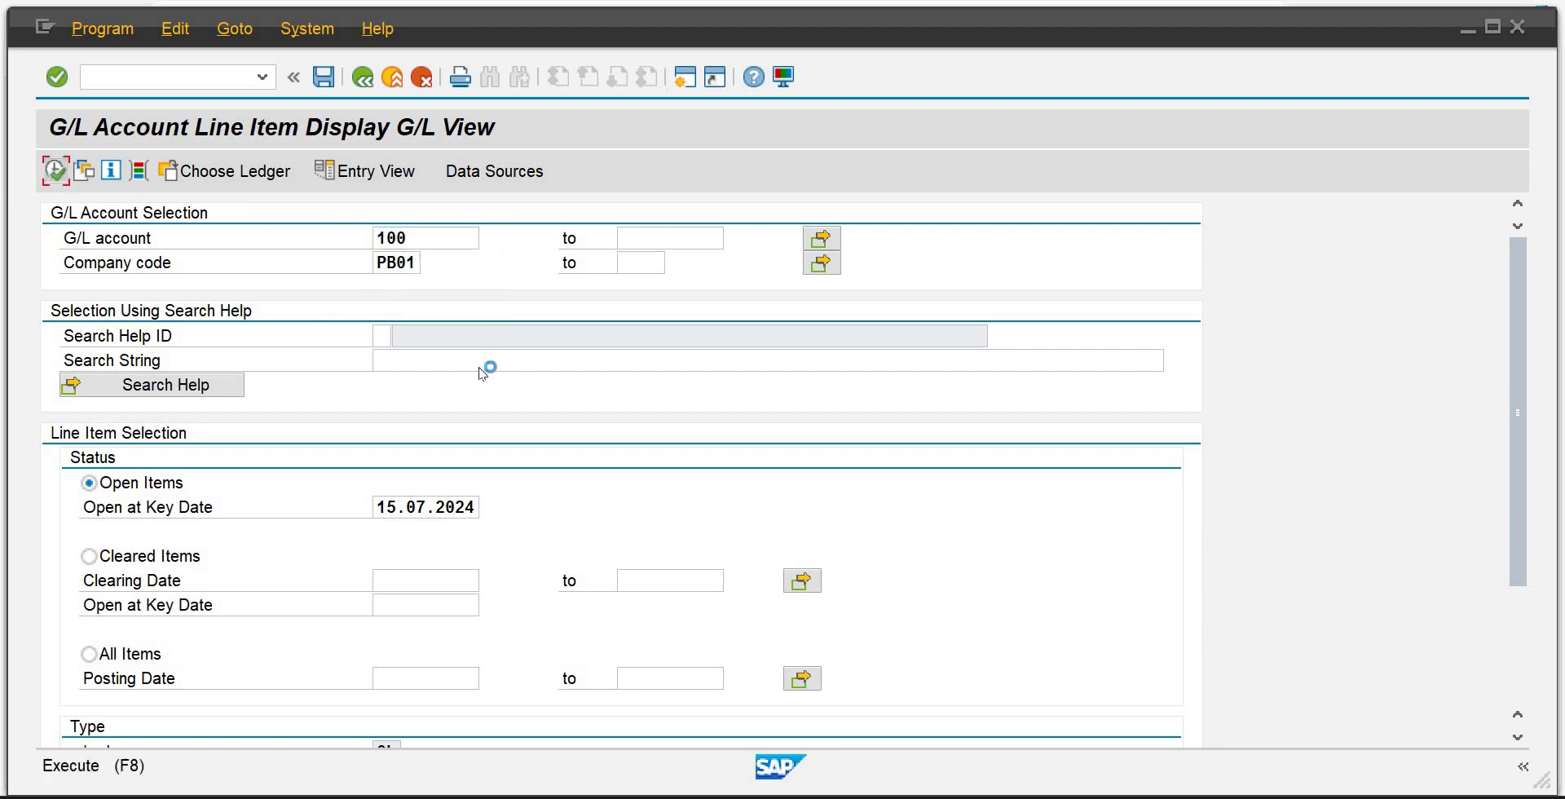